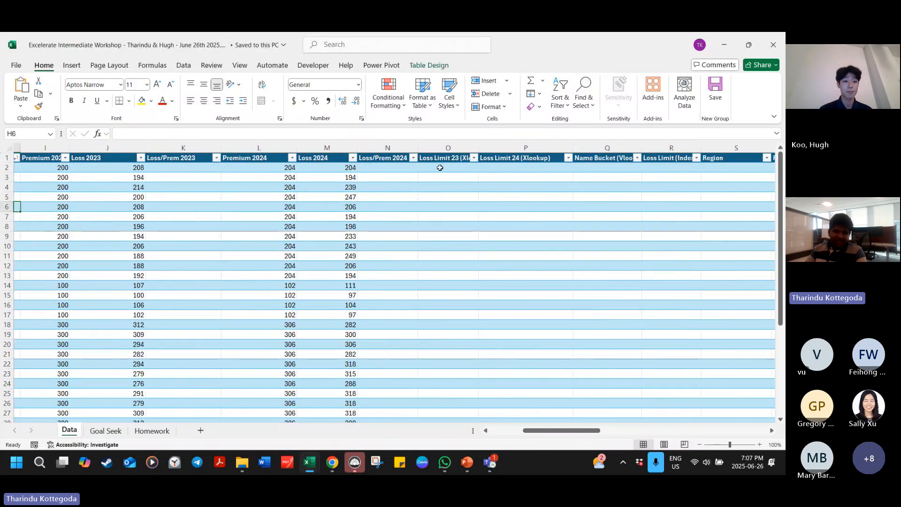
Step: Widen the Loss Limit 23 (Xlookup) column so more of its header text is readable
click(444, 160)
drag(480, 149, 496, 148)
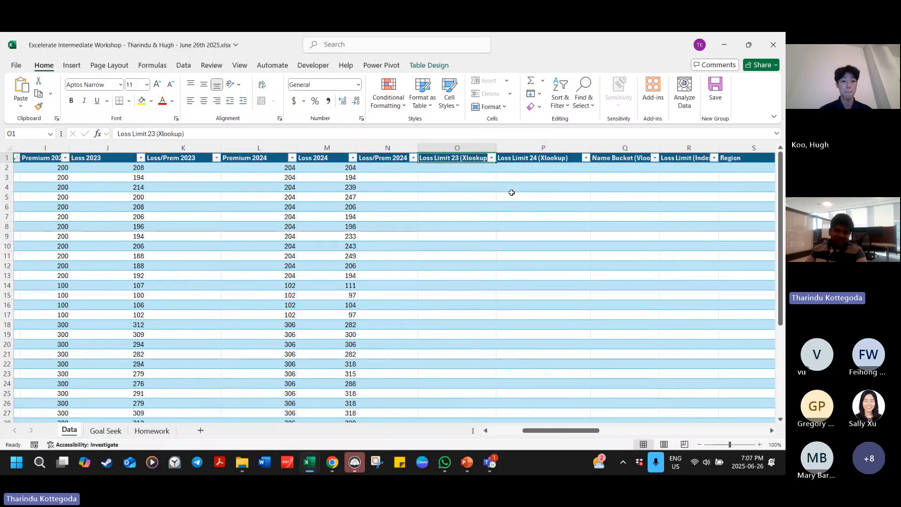
click(459, 169)
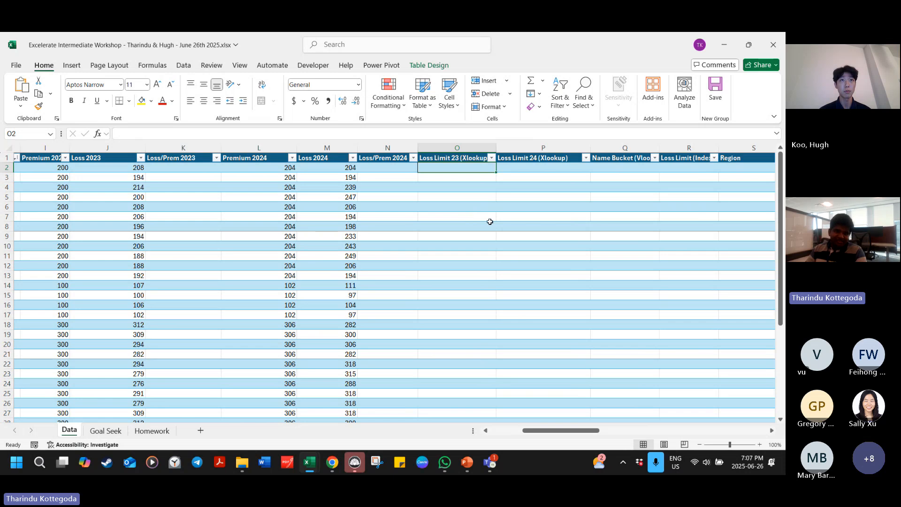
scroll(493, 225, down, 5)
scroll(493, 225, up, 5)
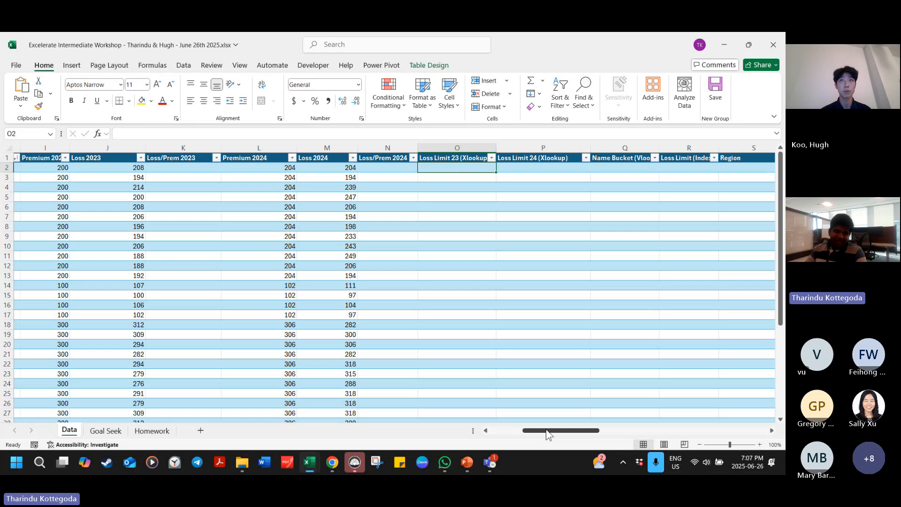
Step: Return to the first columns of the Data sheet and zoom the view out to 80%
drag(547, 431, 512, 431)
click(304, 286)
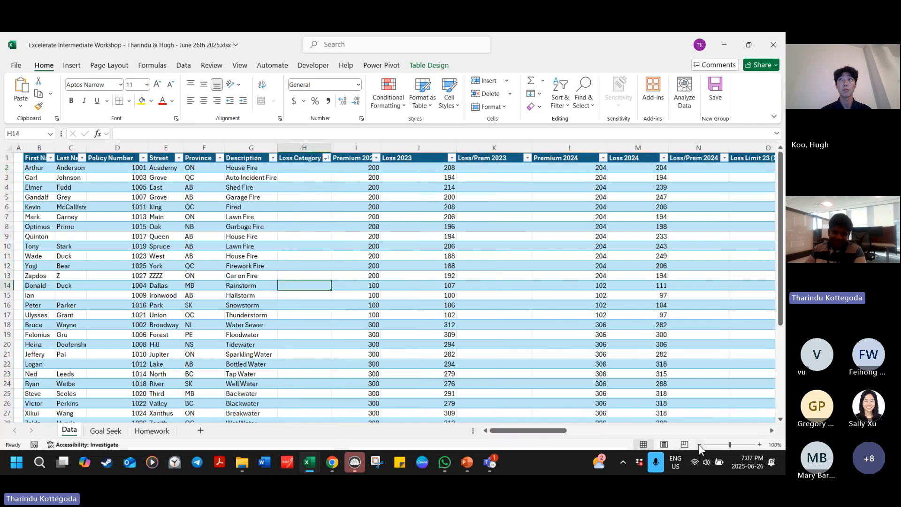
click(699, 444)
click(700, 444)
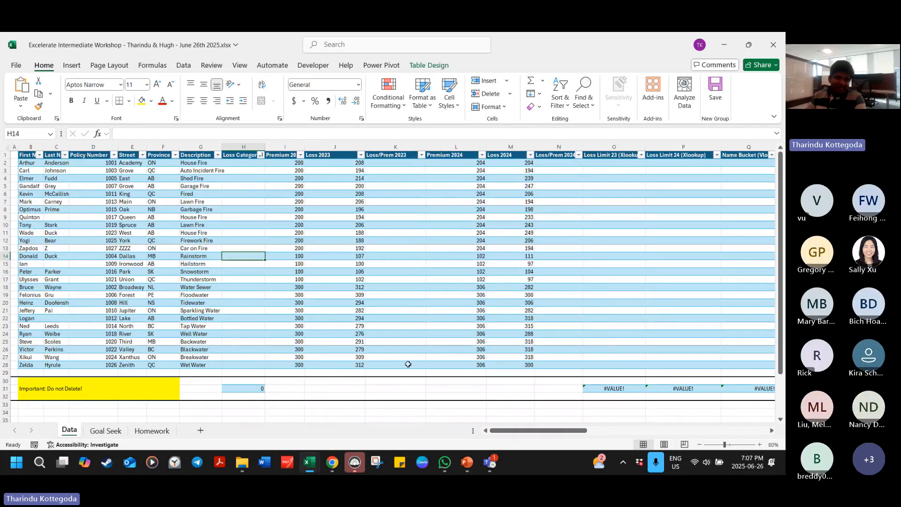
Step: Examine the policy columns one by one, from First Name through Street, Province and Description to the Loss Category column
click(30, 163)
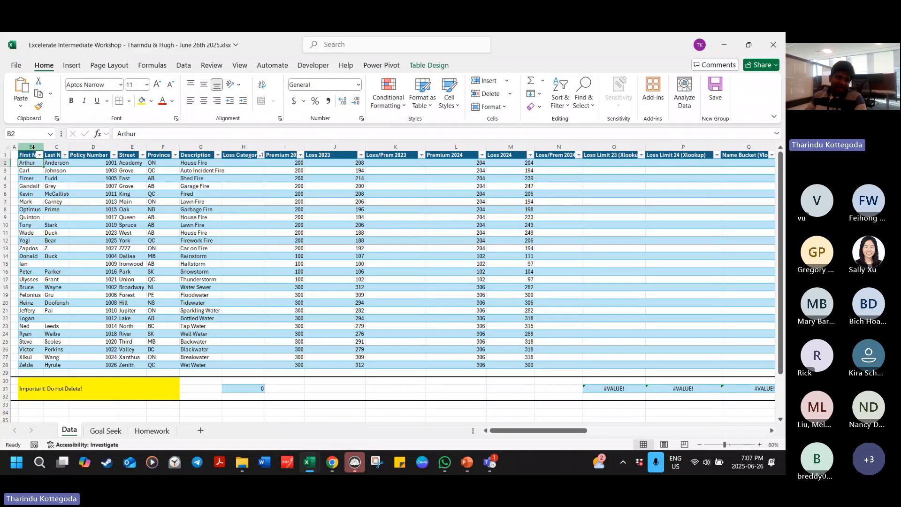
click(24, 147)
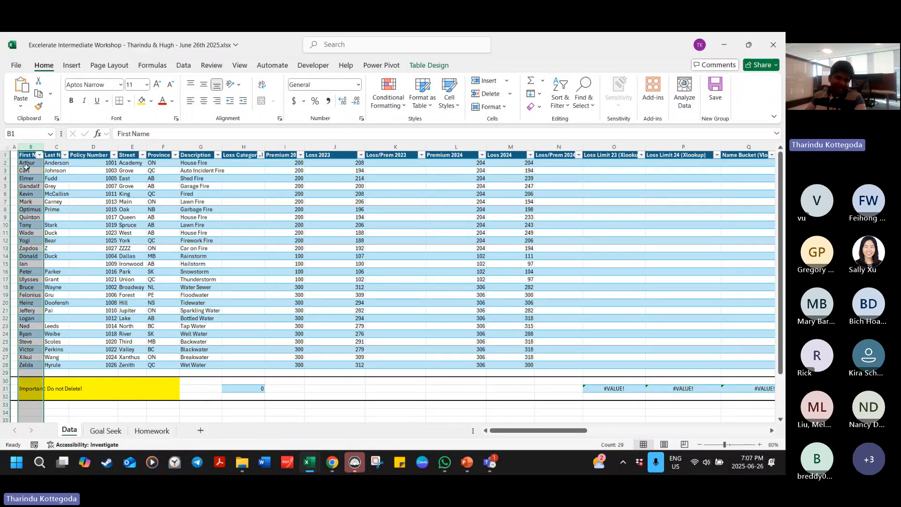
click(94, 147)
click(135, 147)
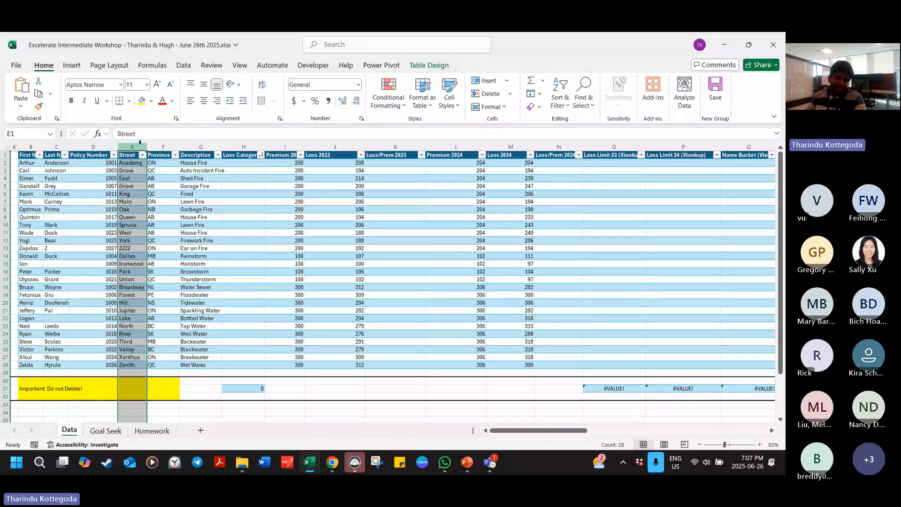
click(165, 147)
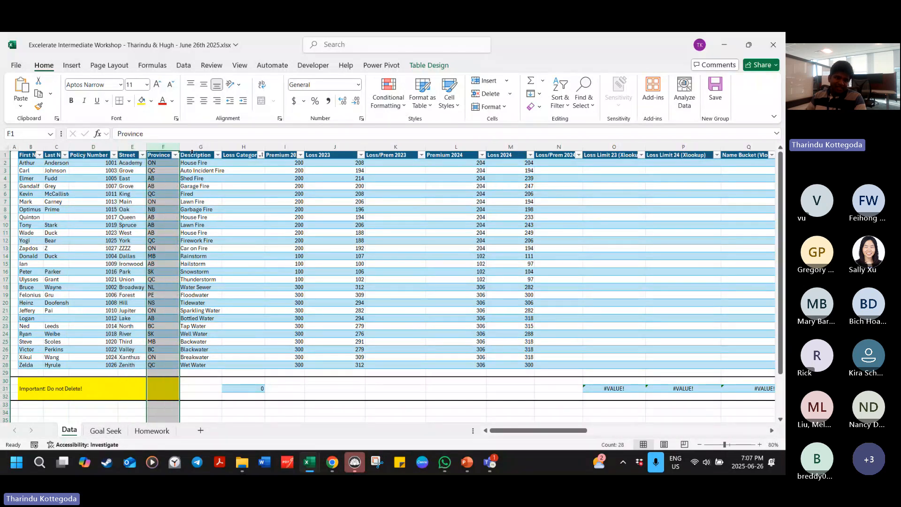
click(200, 147)
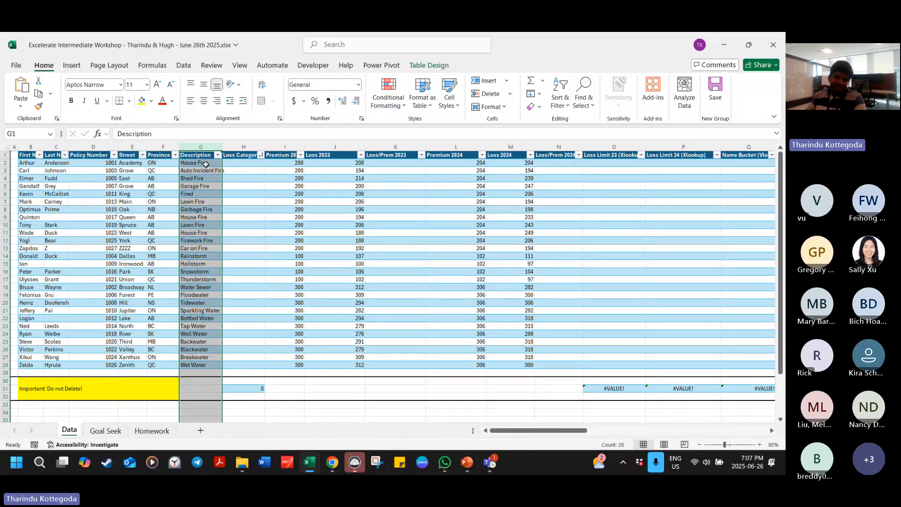
drag(205, 164, 206, 358)
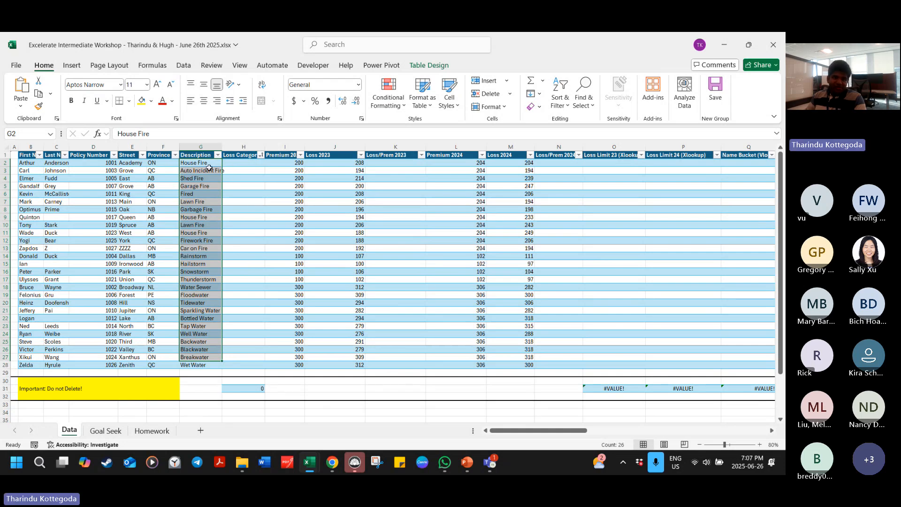
click(252, 163)
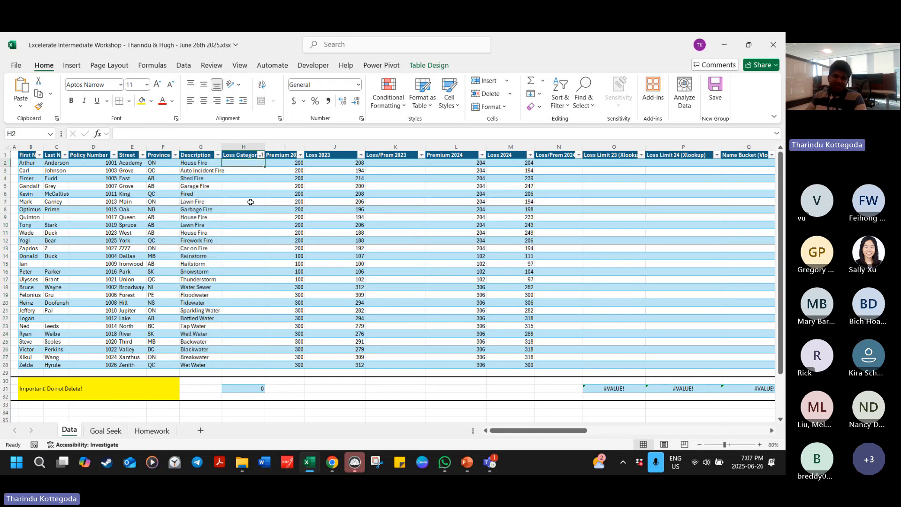
Step: Widen the Premium 2023 column to fit its header, and review the Premium, Loss and Loss/Prem headers for 2023 and 2024
click(286, 163)
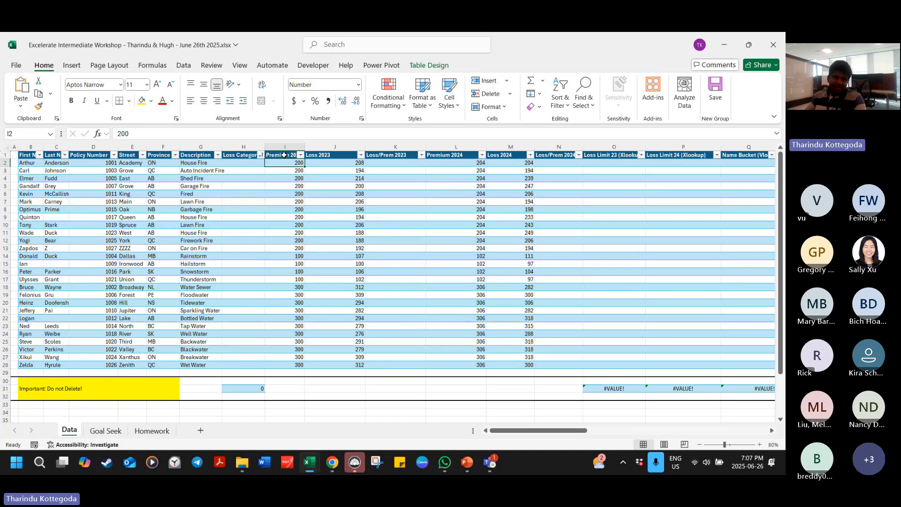
drag(306, 146, 320, 146)
key(Up)
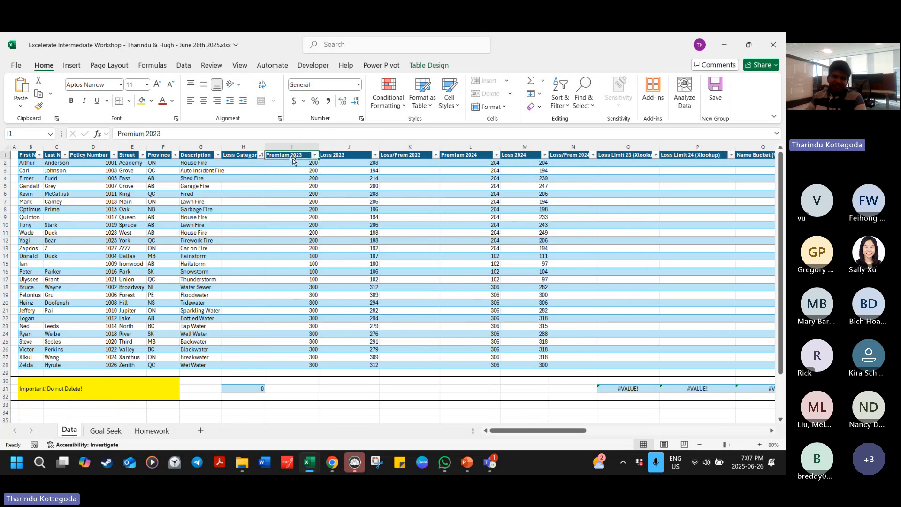
click(348, 155)
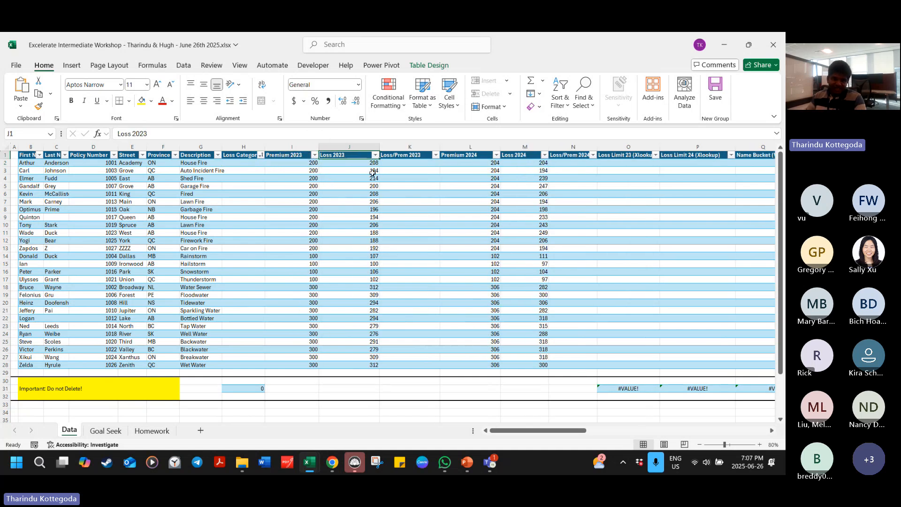
drag(286, 155, 414, 155)
drag(470, 155, 573, 155)
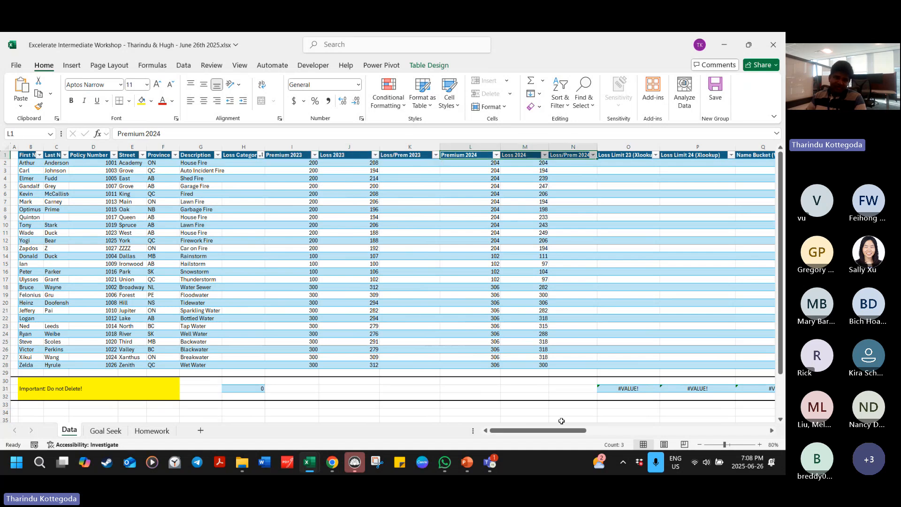
Step: Move the XLOOKUP formula in the Loss Limit 23 (Xlookup) column from O3 up to O2
drag(540, 429, 582, 431)
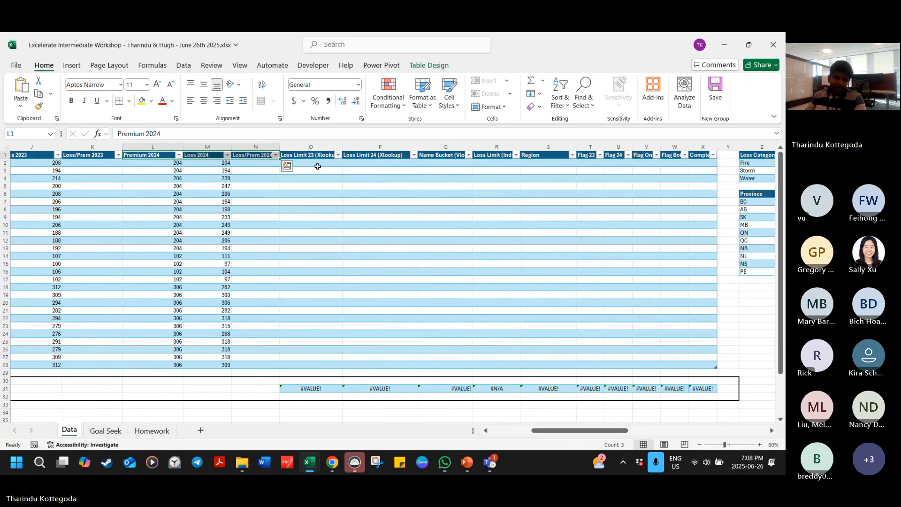
click(315, 164)
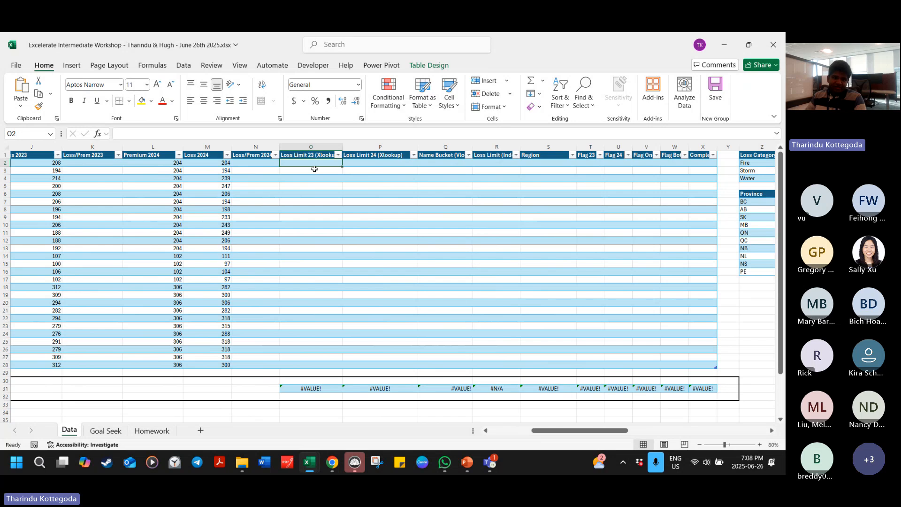
click(318, 157)
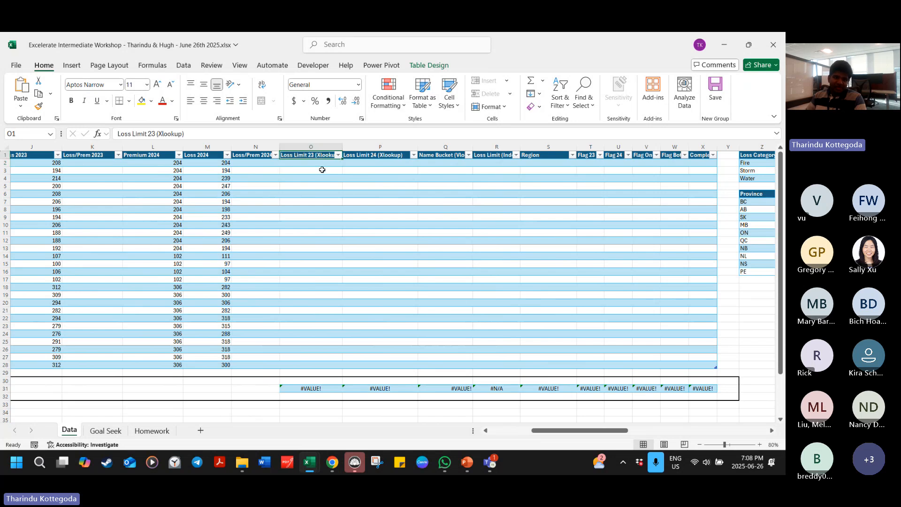
click(322, 169)
drag(328, 169, 331, 165)
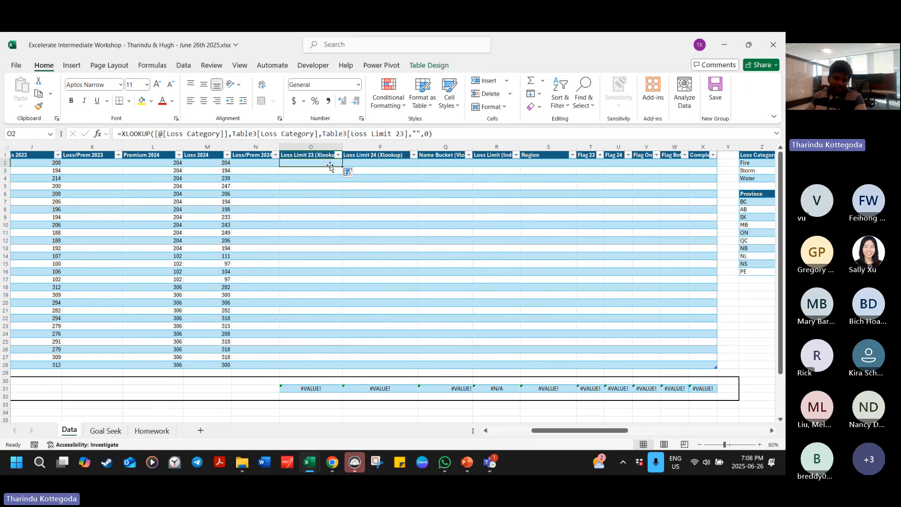
Step: Examine the Loss Category column, the Loss Limit 24, Name Bucket, index-based Loss Limit and Flag 23 columns, and the lookup tables beside them
drag(580, 430, 524, 428)
click(244, 209)
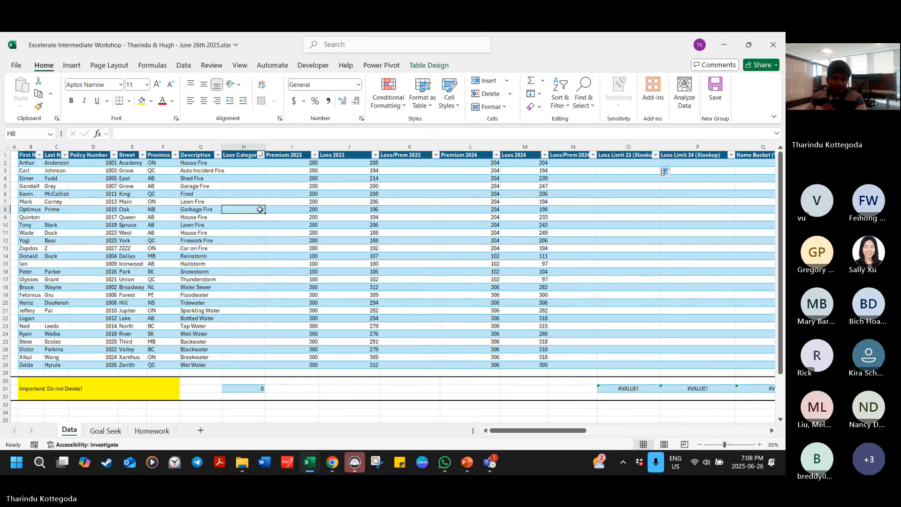
click(478, 113)
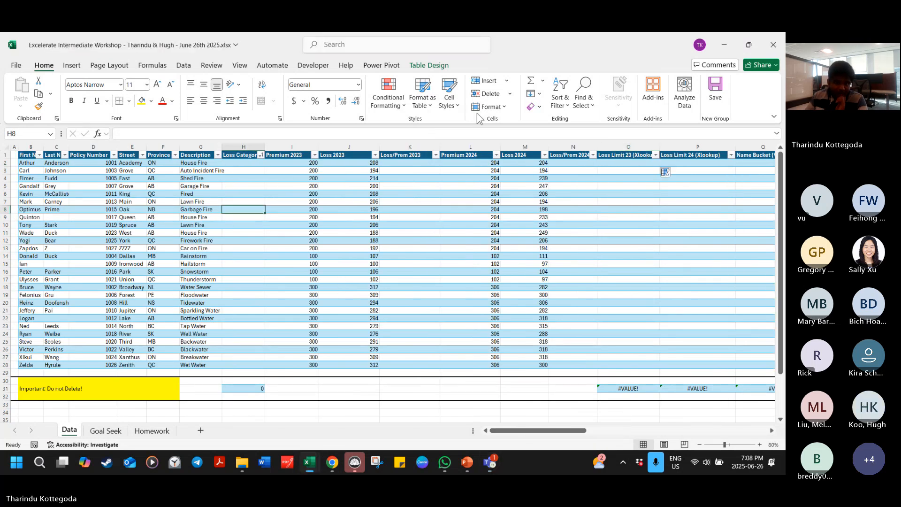
click(350, 288)
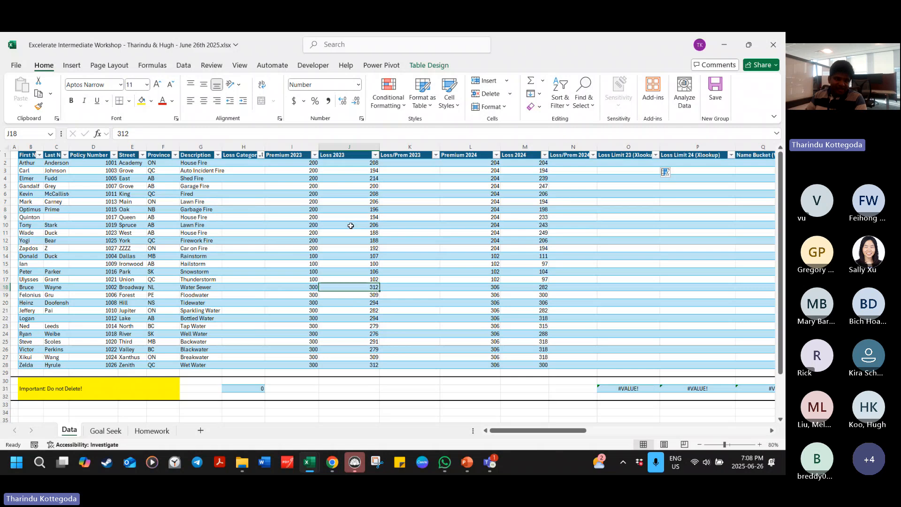
click(244, 170)
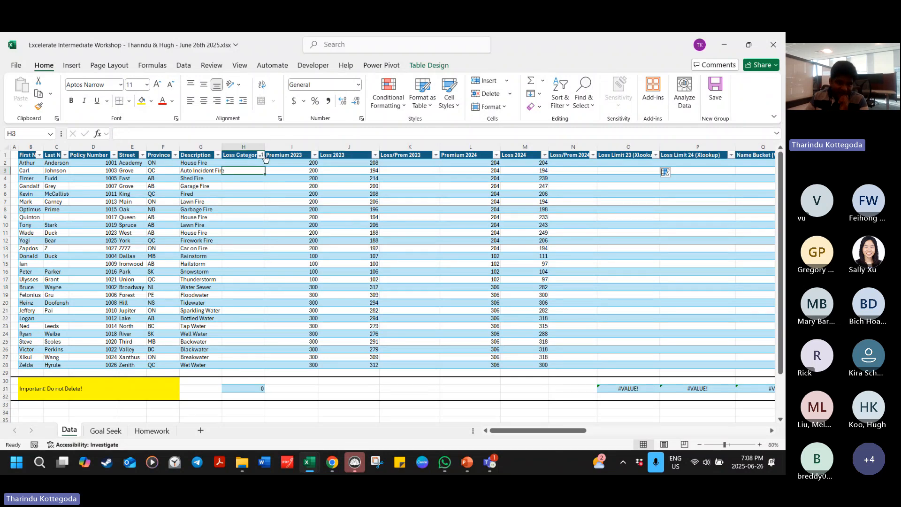
click(264, 160)
drag(558, 430, 620, 430)
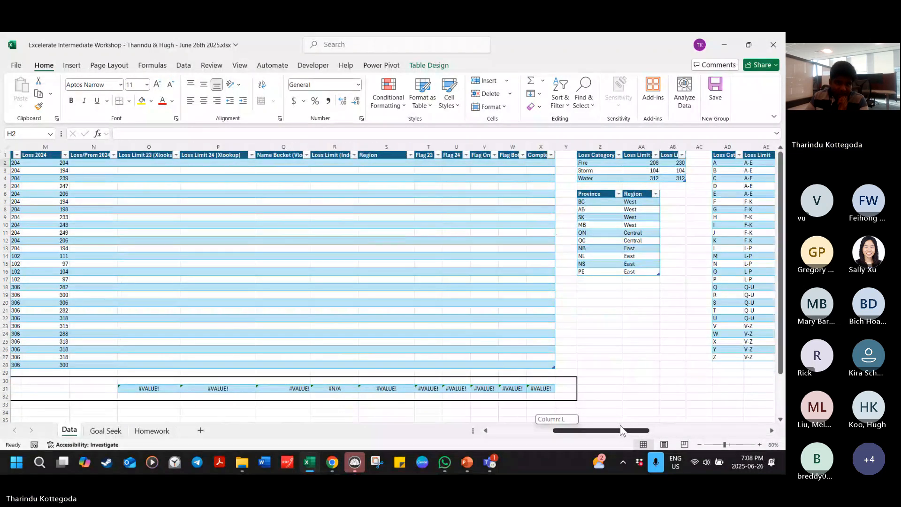
click(232, 163)
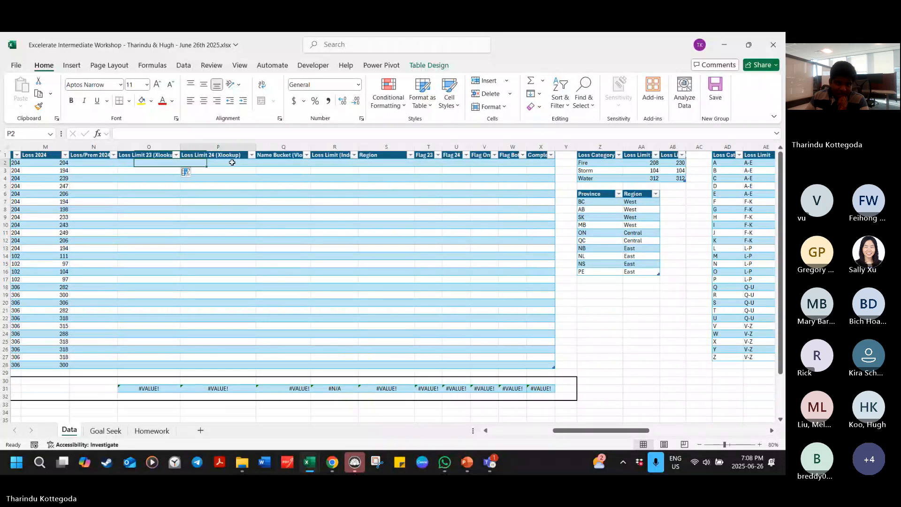
click(305, 165)
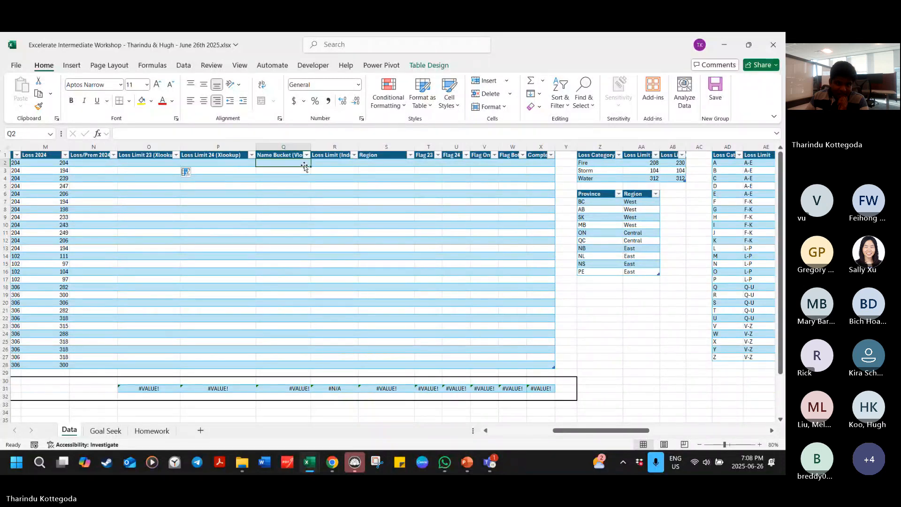
click(334, 162)
click(336, 154)
click(427, 155)
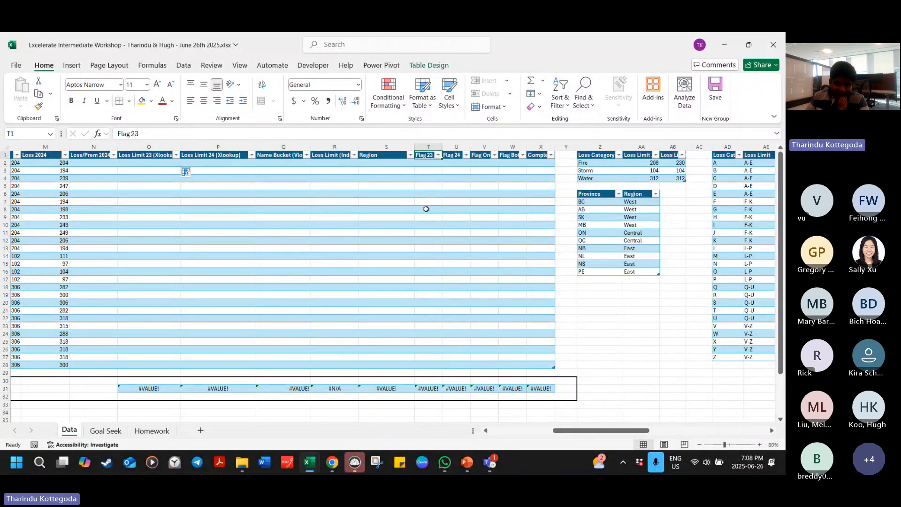
Step: Copy the nested IF/ISNUMBER/SEARCH formula from H31 into all data rows of the Loss Category column
drag(620, 431, 532, 423)
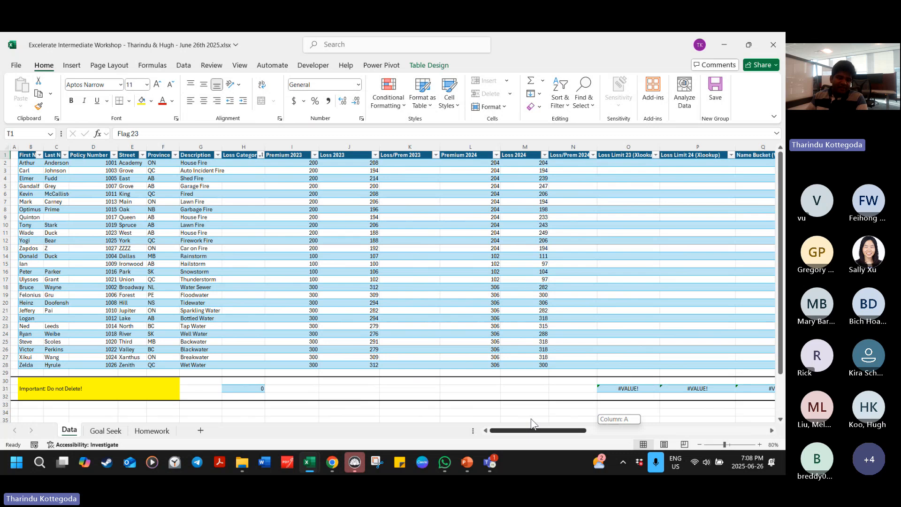
click(244, 389)
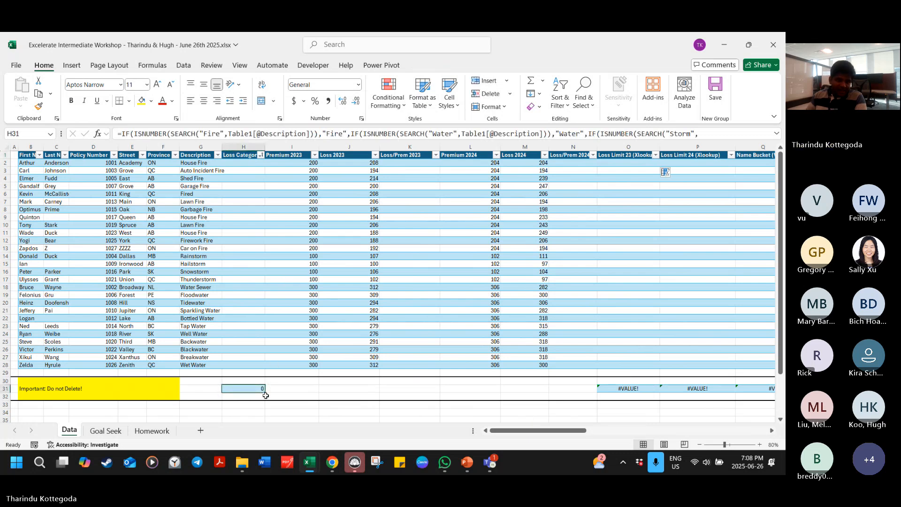
key(ctrl+c)
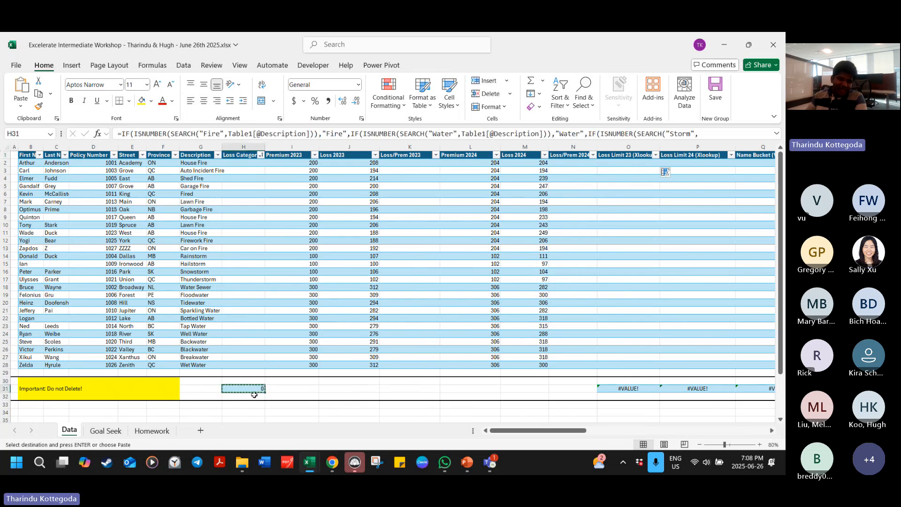
click(240, 147)
click(242, 389)
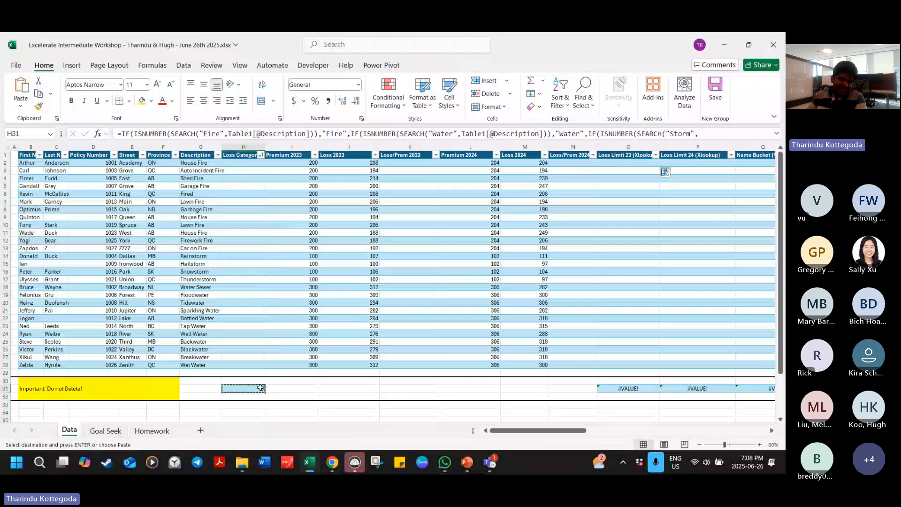
click(244, 152)
key(ctrl+v)
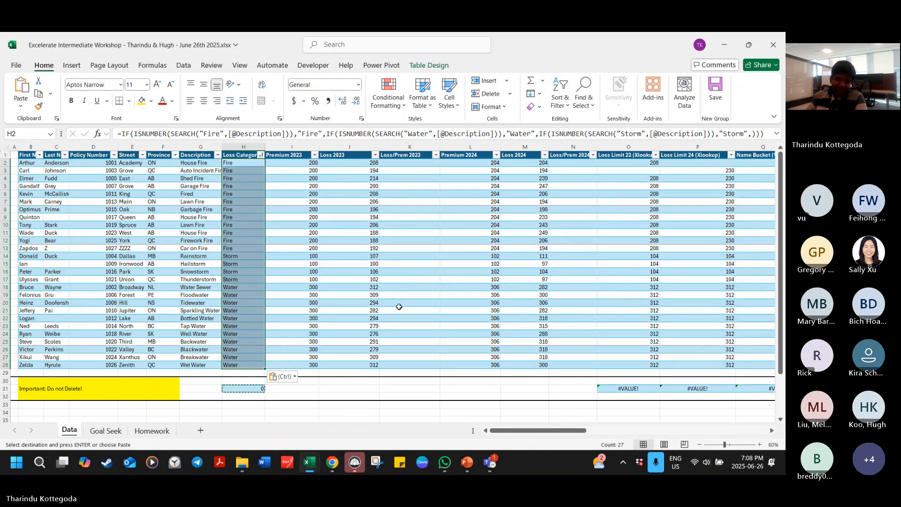
Step: Copy the Loss Category backup formula in H31 once more
click(291, 333)
click(234, 389)
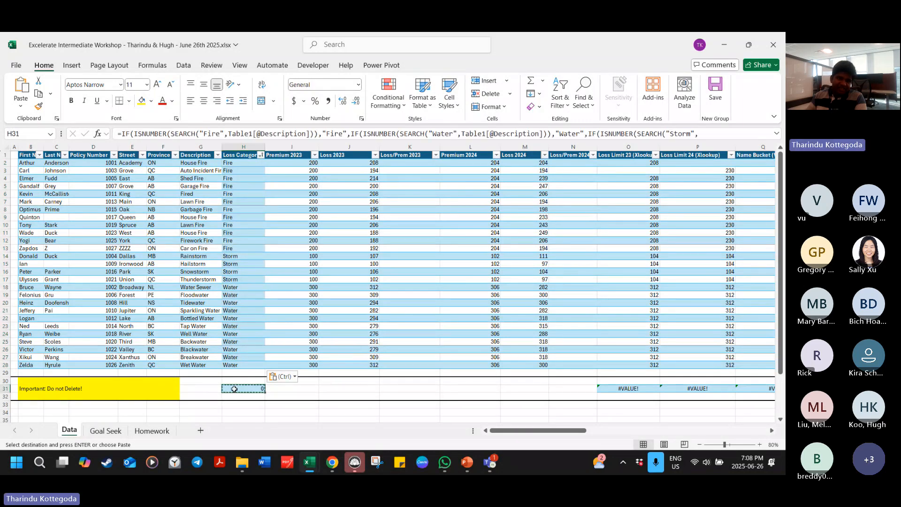
right_click(234, 389)
click(263, 106)
click(292, 209)
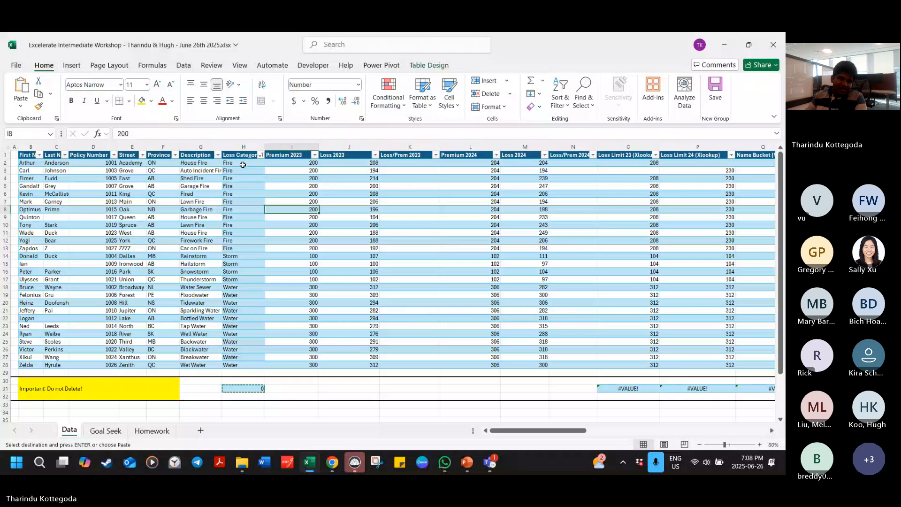
Step: Paste the copied backup formula, formulas only, into the Loss Category cells H2:H28
mouse_move(243, 164)
mouse_down()
mouse_move(224, 366)
mouse_move(234, 361)
mouse_move(242, 162)
mouse_up()
right_click(242, 162)
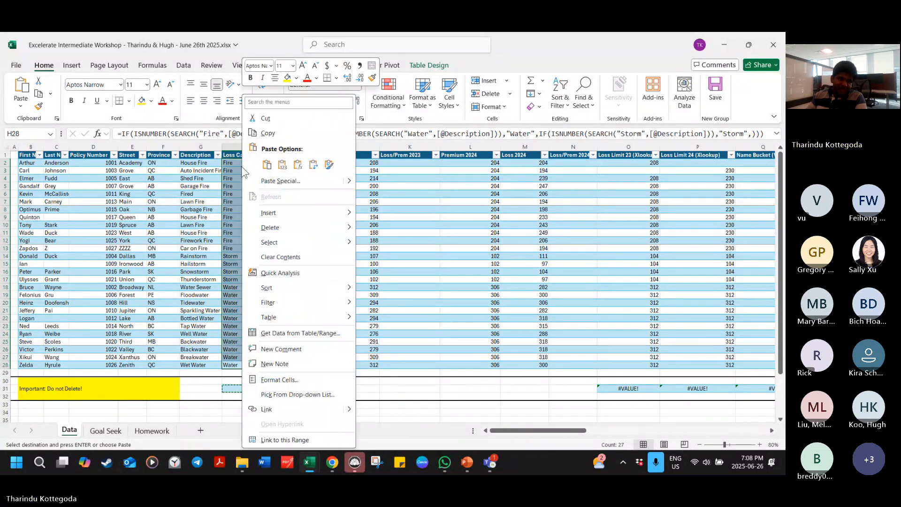
click(298, 166)
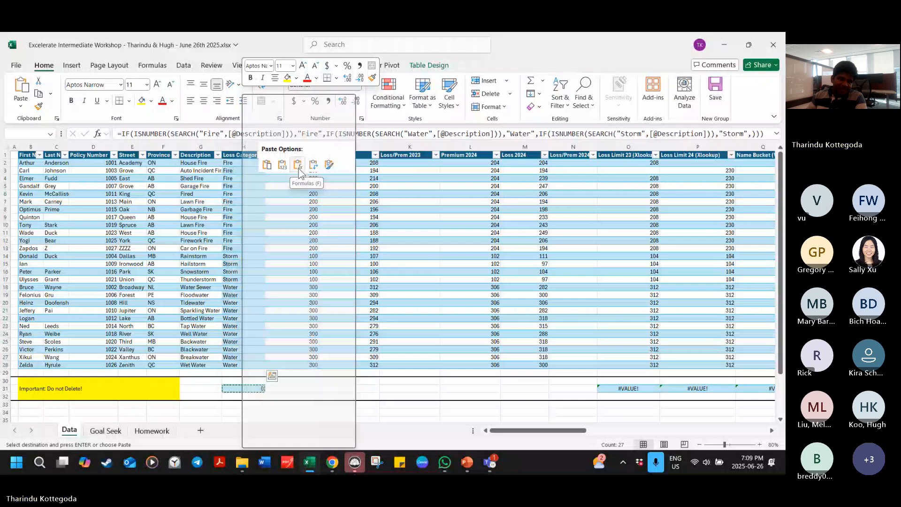
click(242, 163)
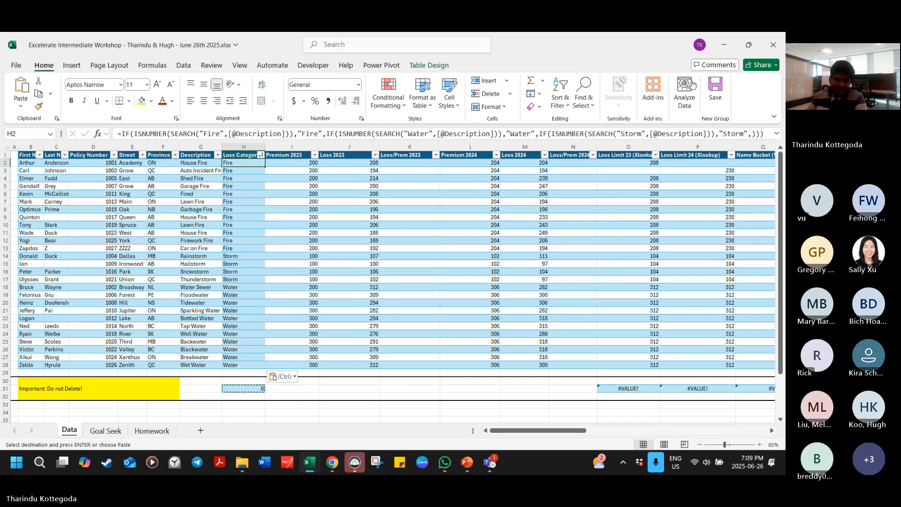
Step: Switch to the Teams meeting, admit both participants waiting in the lobby, and return to the workbook
key(alt+Tab)
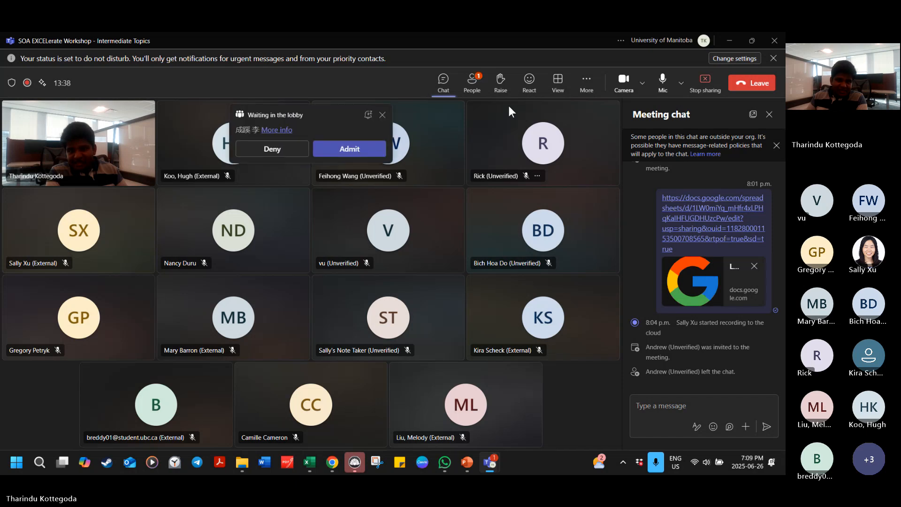
click(370, 149)
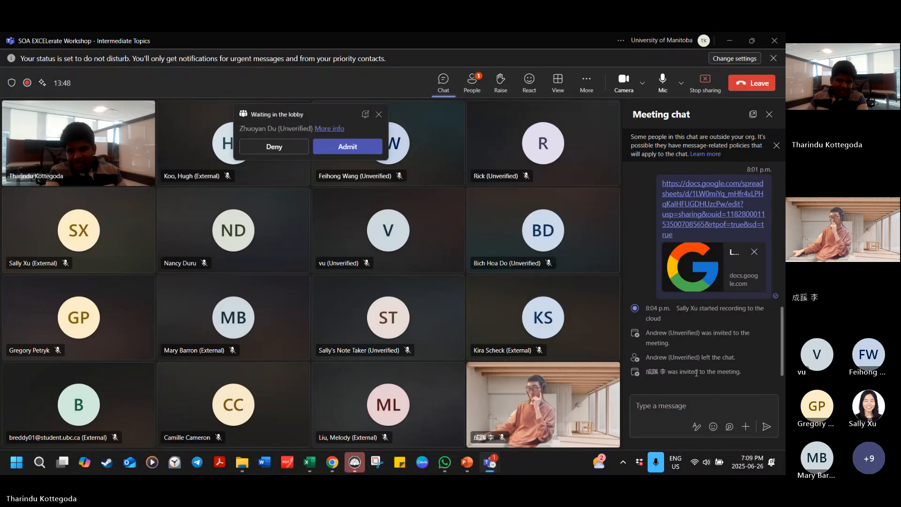
click(350, 149)
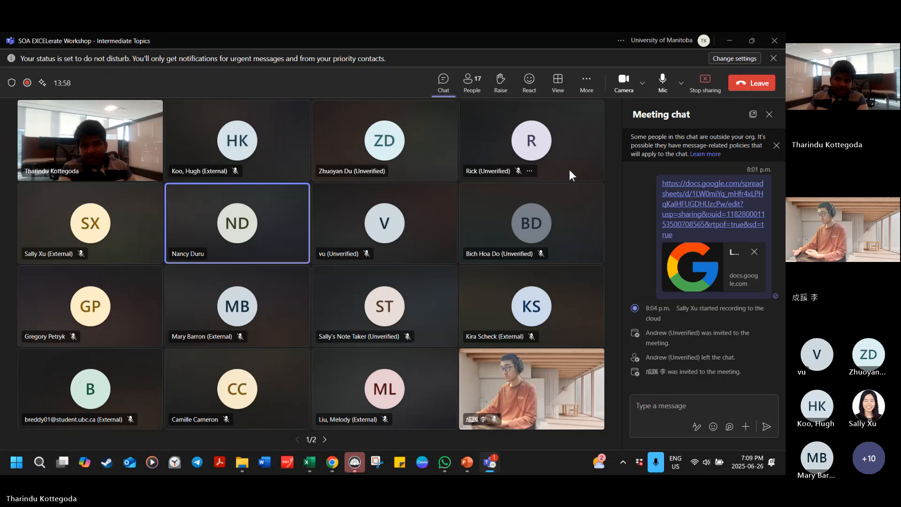
click(729, 39)
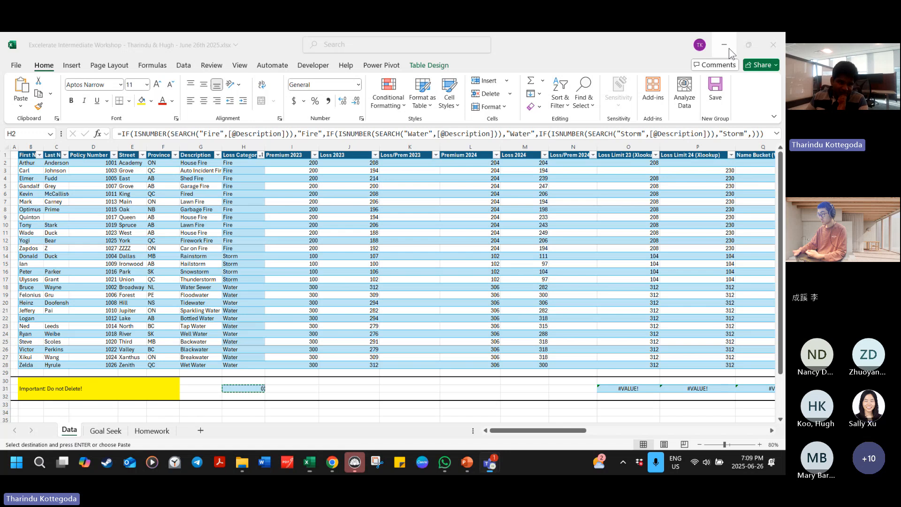
Step: Locate the Loss Category backup formula in H31 of the protected row and paste it into H2
click(224, 388)
click(5, 389)
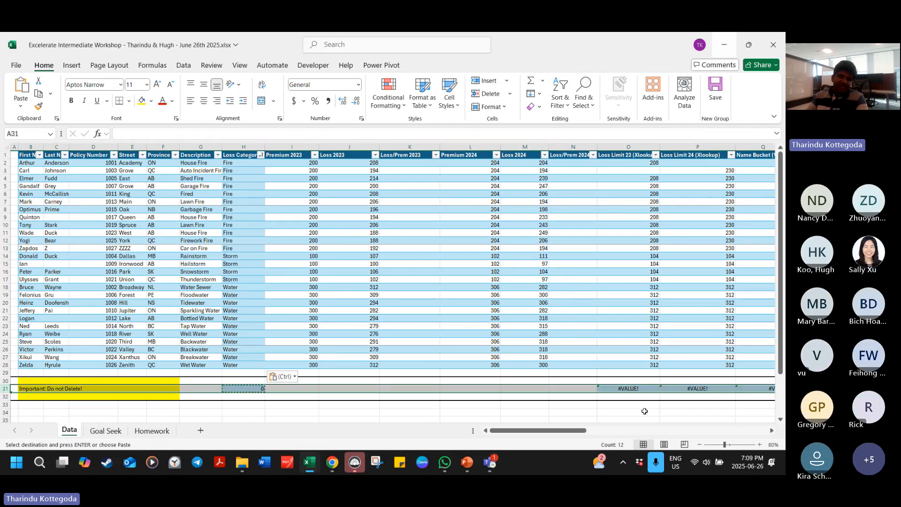
click(248, 387)
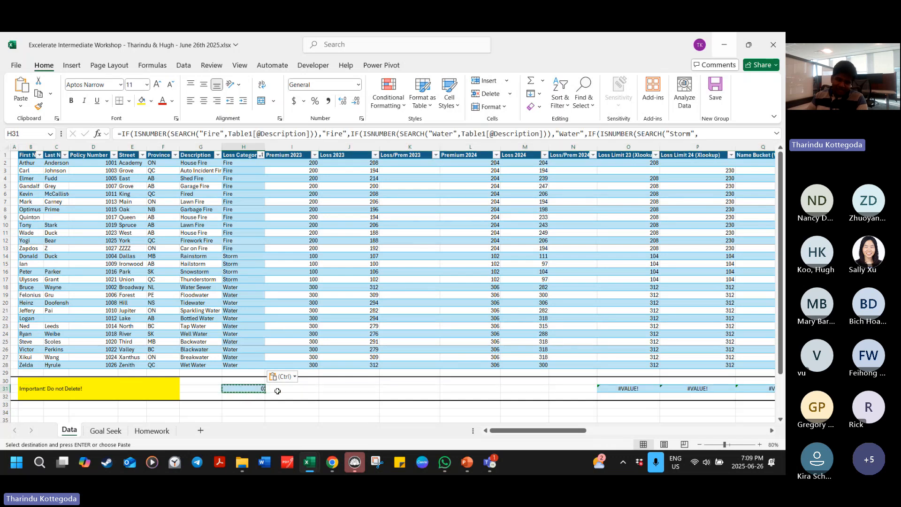
right_click(244, 388)
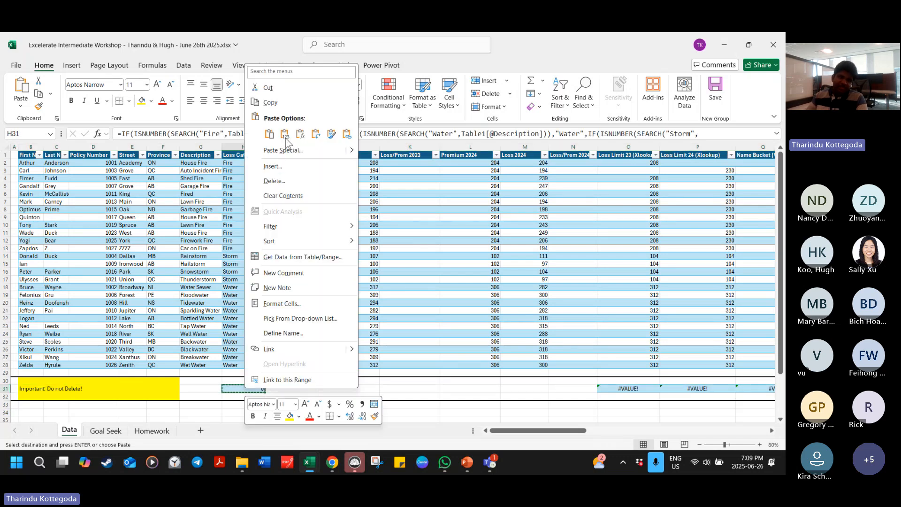
key(Escape)
click(241, 163)
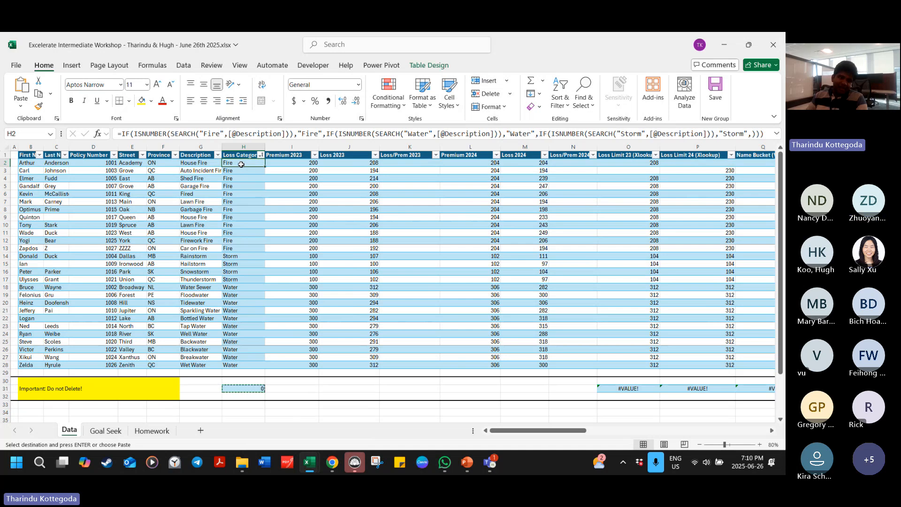
right_click(242, 163)
click(267, 164)
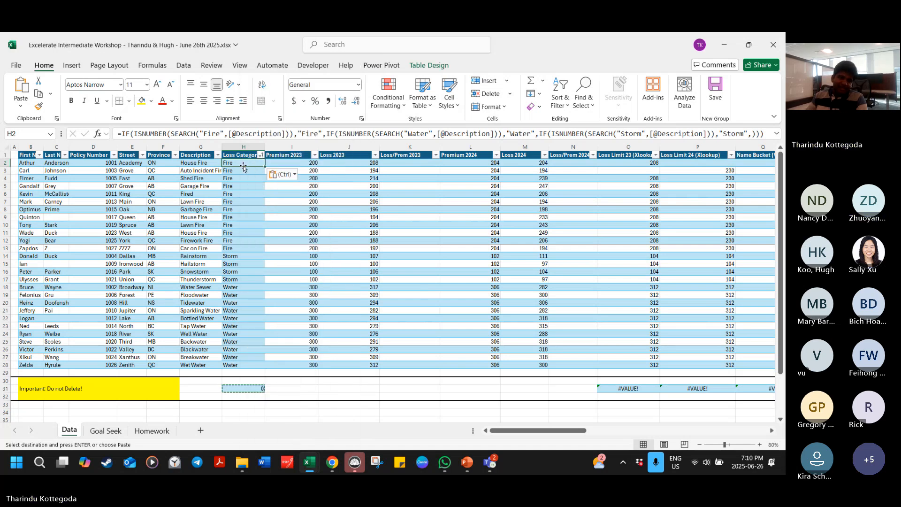
Step: Paste the H31 backup formula with a regular paste into all Loss Category rows, H2:H28
drag(242, 171, 246, 365)
right_click(243, 184)
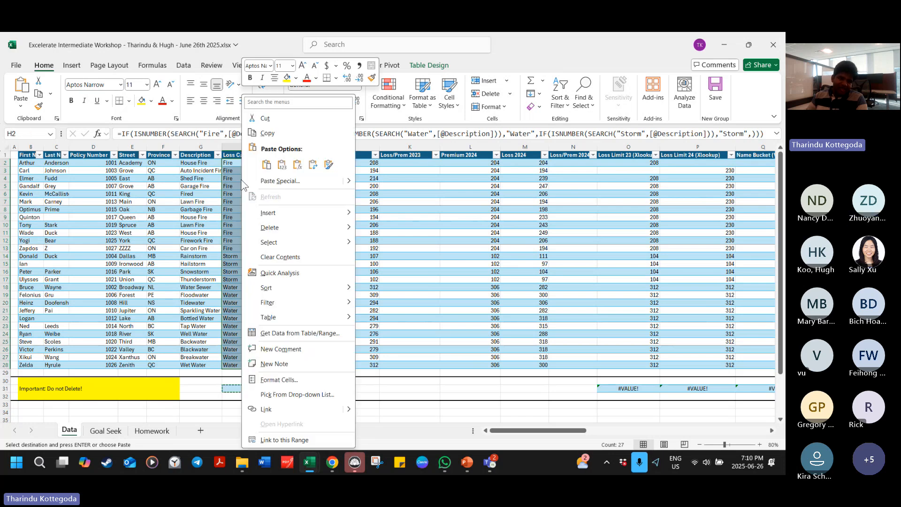
click(267, 165)
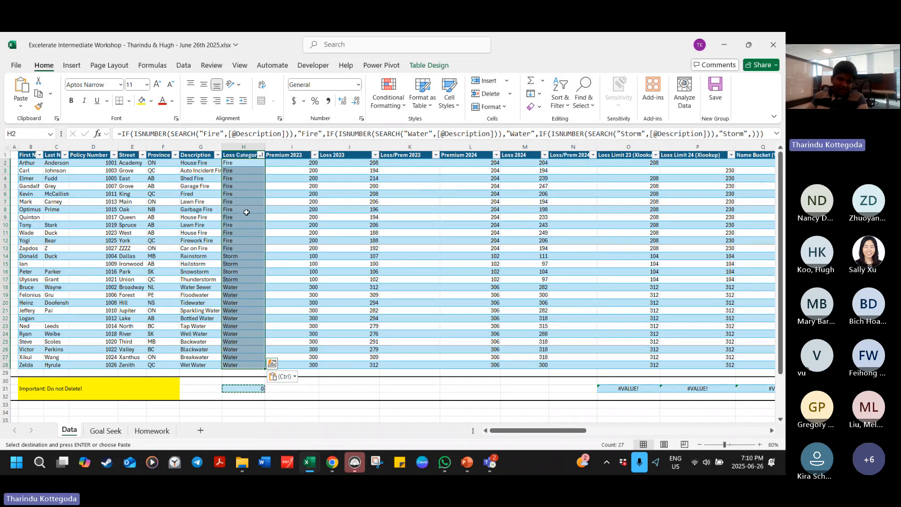
Step: Switch to the Teams meeting, read the new chat messages, and return to the workbook
mouse_move(487, 463)
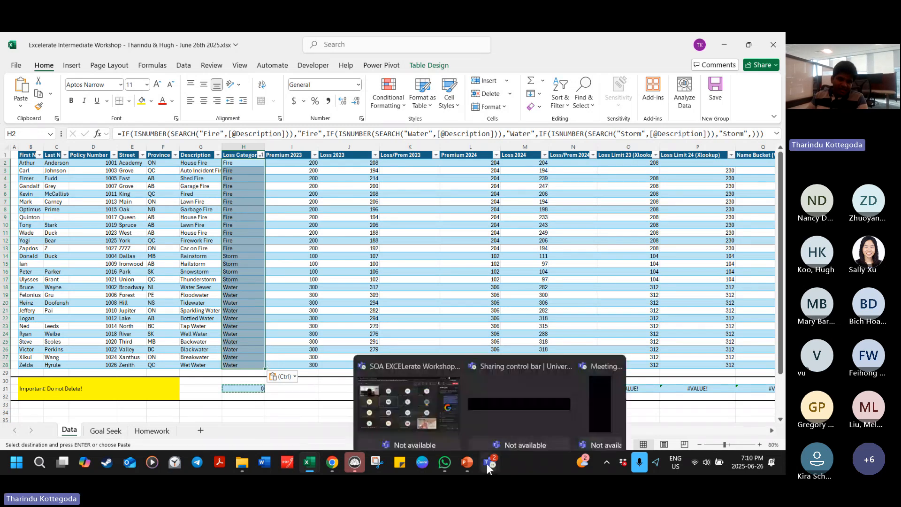
click(413, 396)
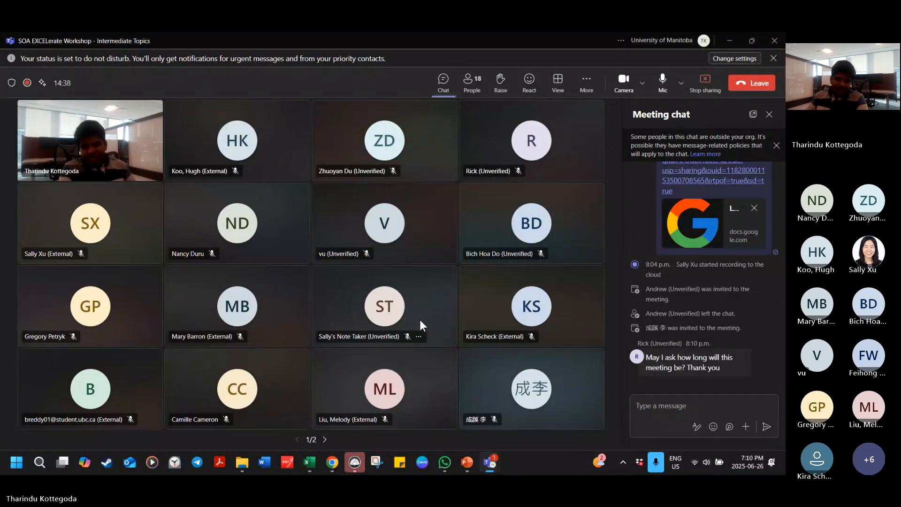
mouse_move(717, 369)
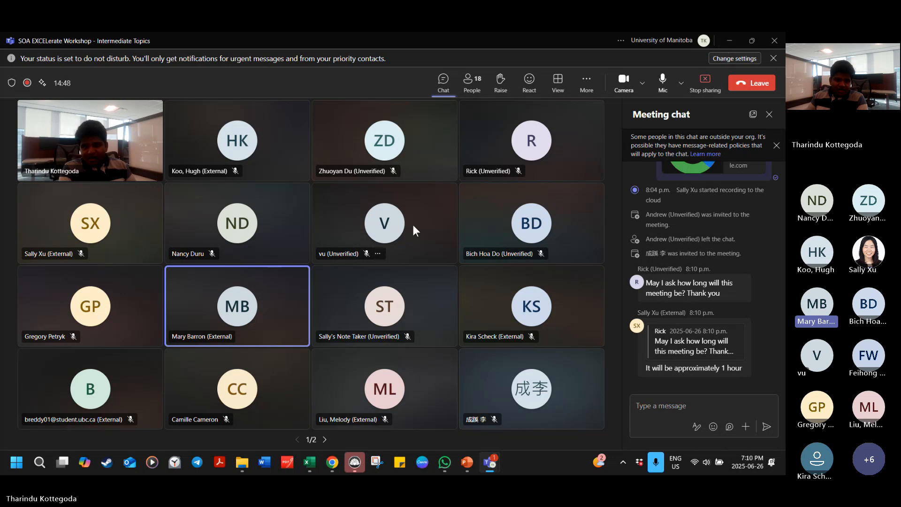
click(732, 40)
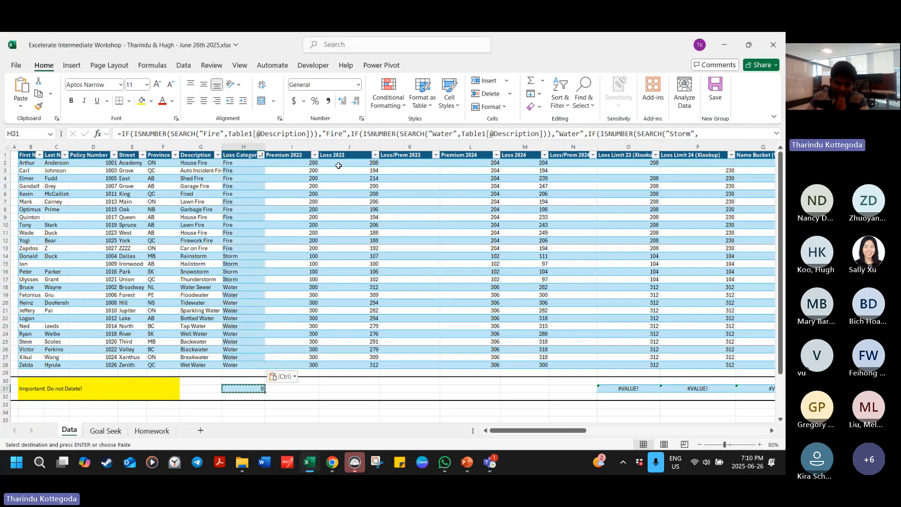
Step: Reopen the Teams meeting, admit the waiting participant, check the chat replies, and minimize the meeting window
click(686, 86)
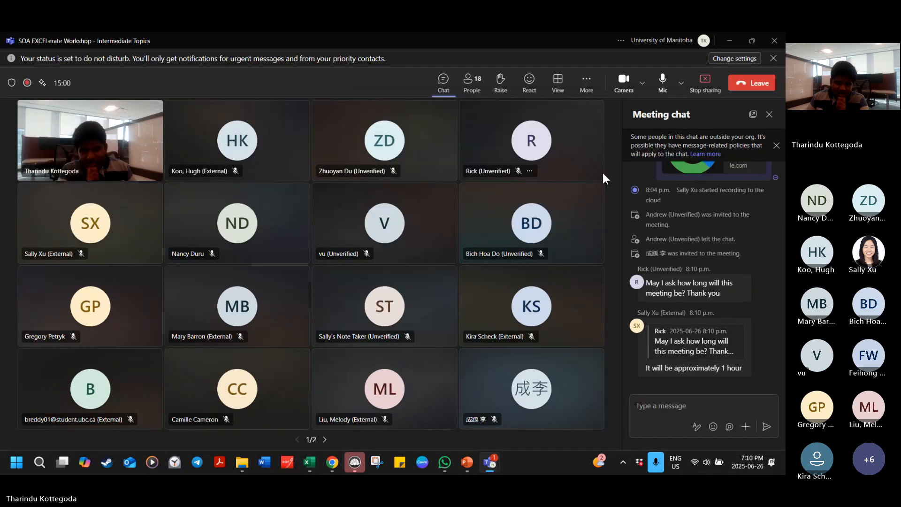
click(357, 148)
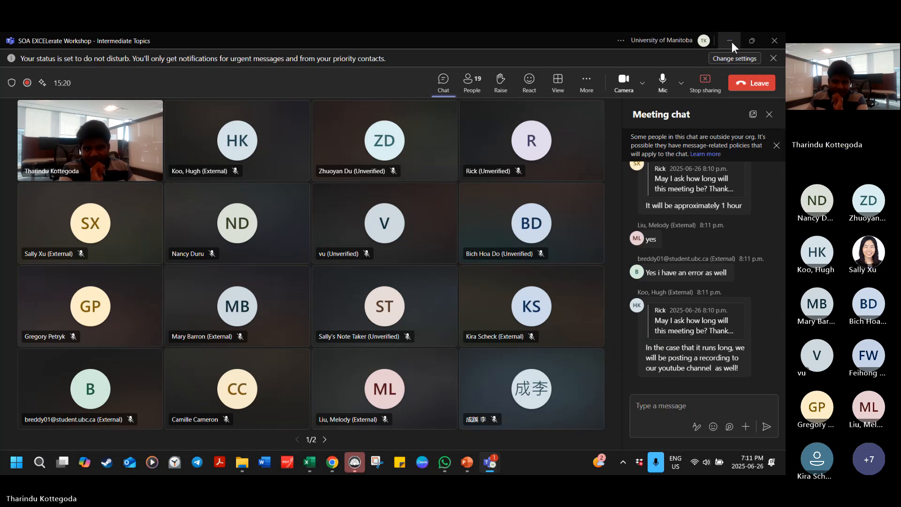
click(731, 41)
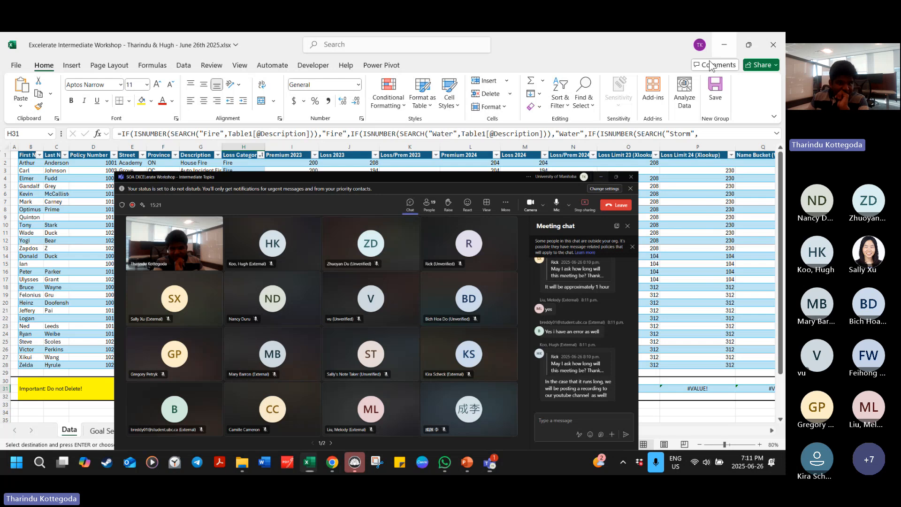
Step: Compare the fire, storm and water texts in the Description column with the Loss Category formulas in H2 and H18
click(201, 249)
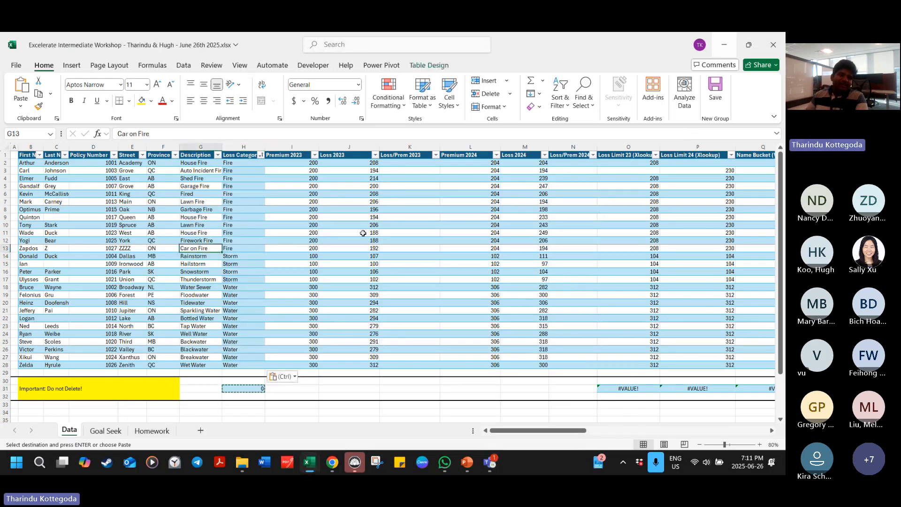
click(227, 163)
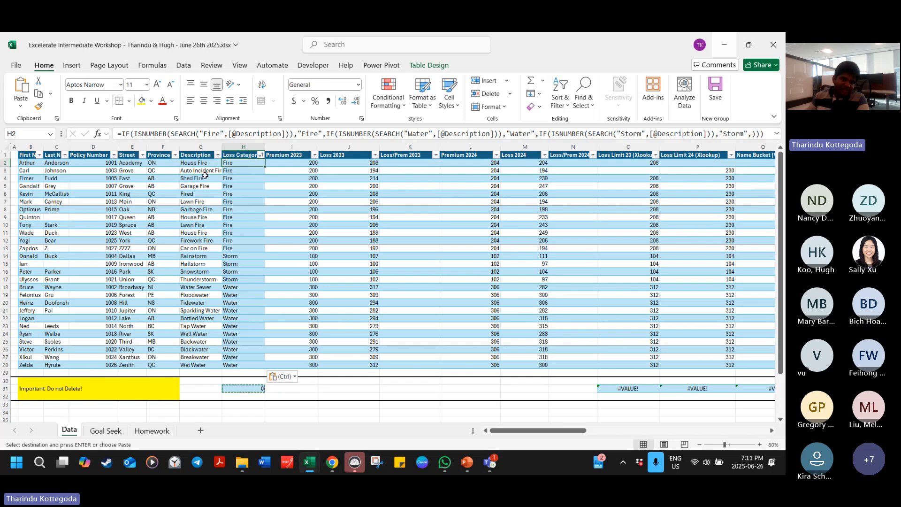
mouse_move(206, 163)
mouse_down()
mouse_move(209, 253)
mouse_move(208, 169)
mouse_up()
click(211, 249)
drag(207, 259, 217, 346)
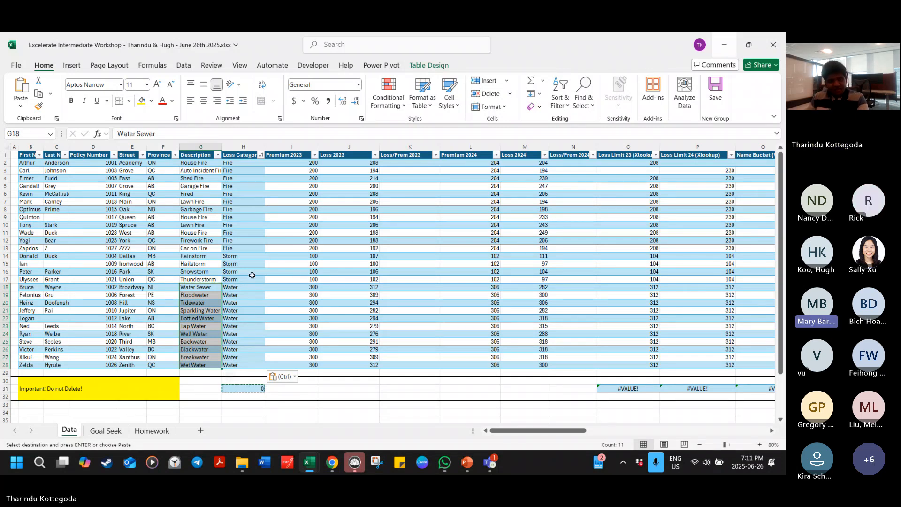
click(252, 288)
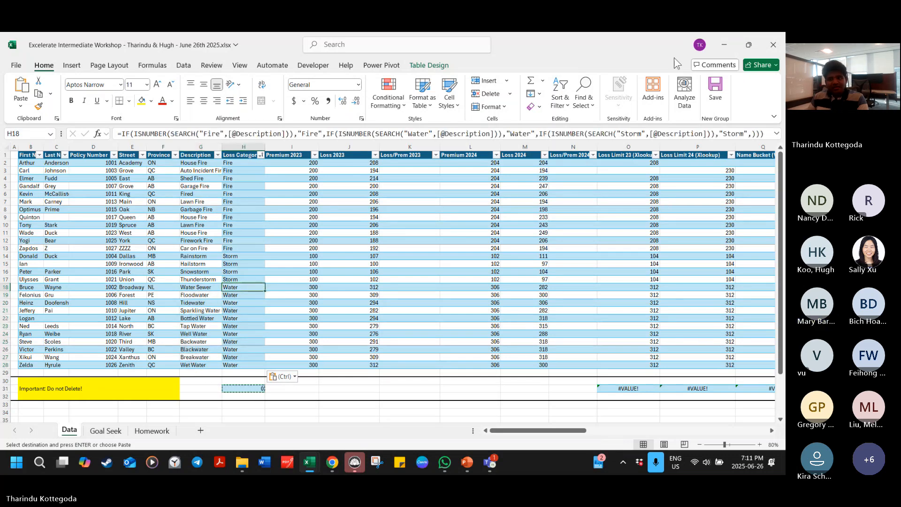
Step: Try to answer the Teams chat message about posting a recording with "Yes we will!"
click(684, 81)
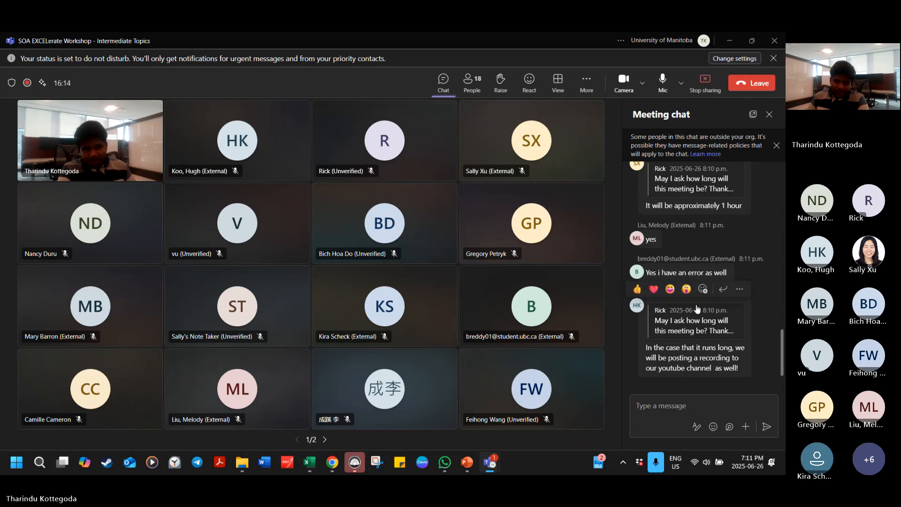
click(723, 288)
text(Yes we will!)
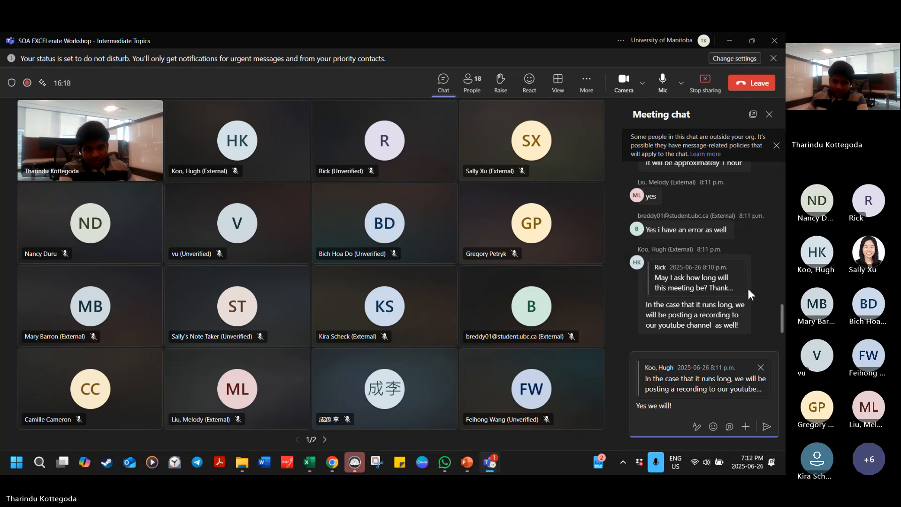
click(760, 368)
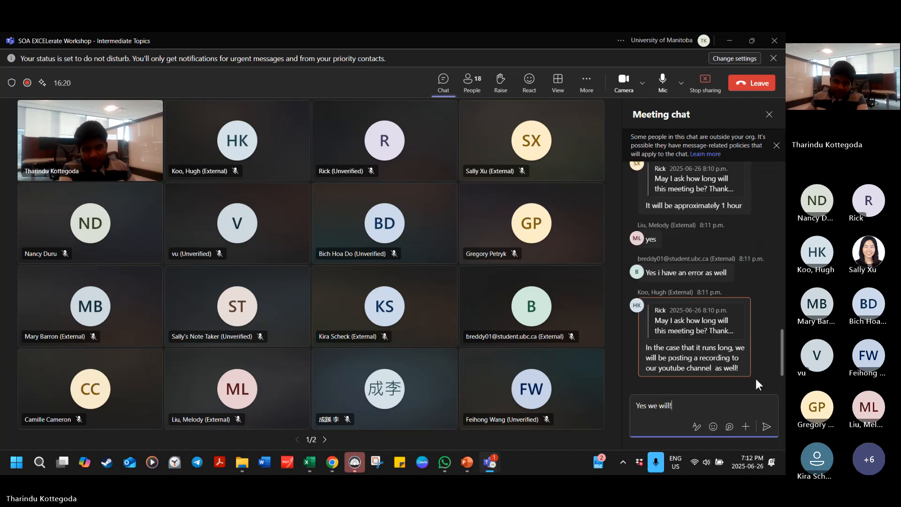
key(Return)
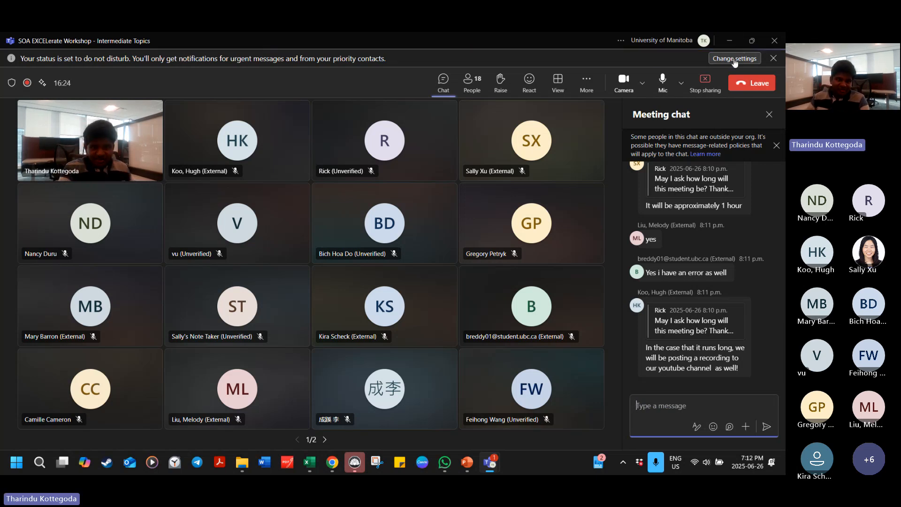
Step: Arrange the Teams meeting and the Excelerate Intermediate Workshop workbook side by side on the screen
click(752, 41)
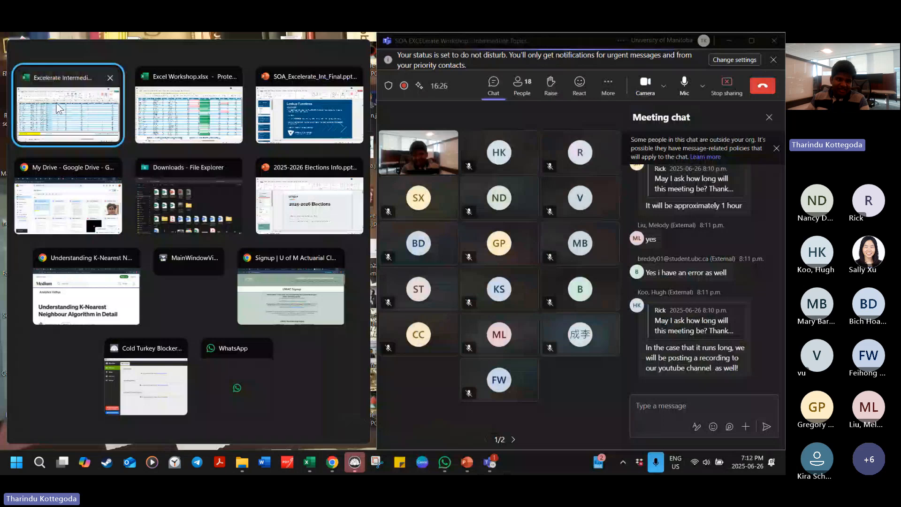
click(71, 105)
click(252, 202)
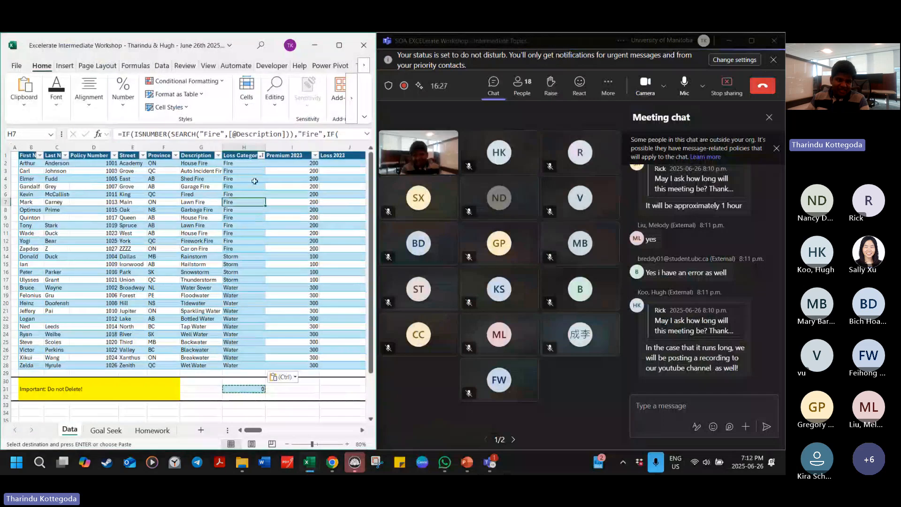
Step: Examine the Loss Category formulas in H2:H28 against the Description texts in G2:G28
drag(254, 163, 253, 365)
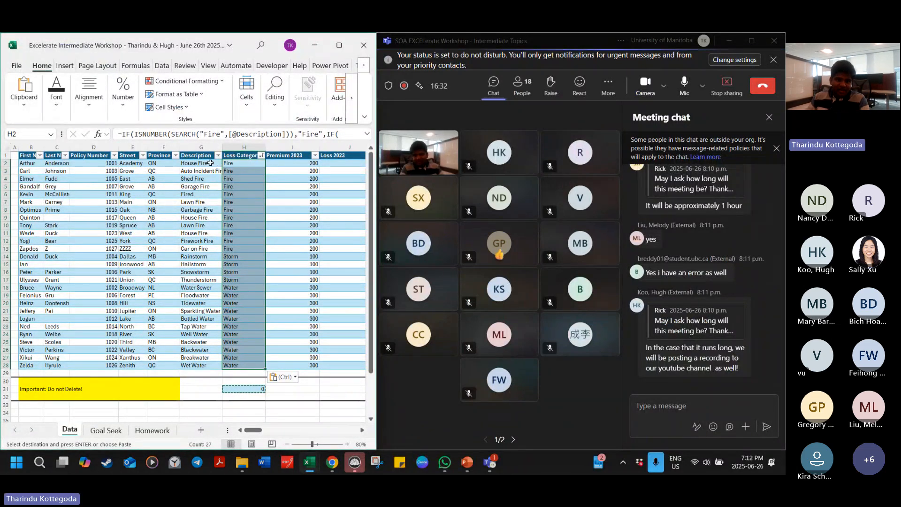
drag(199, 163, 208, 364)
double_click(208, 365)
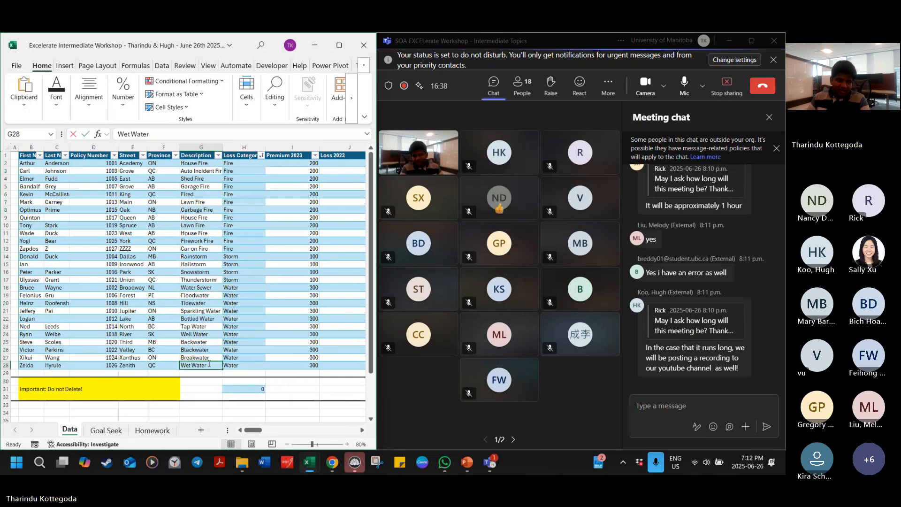
key(Escape)
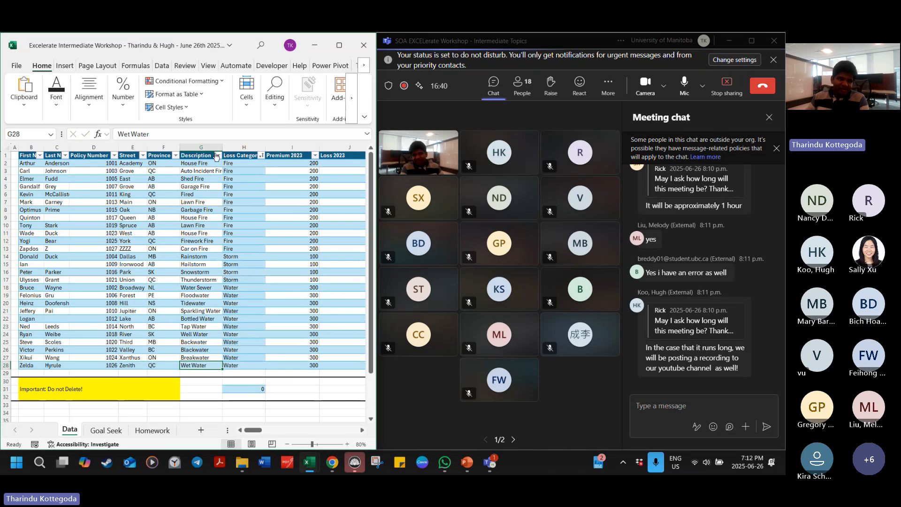
drag(204, 166, 208, 368)
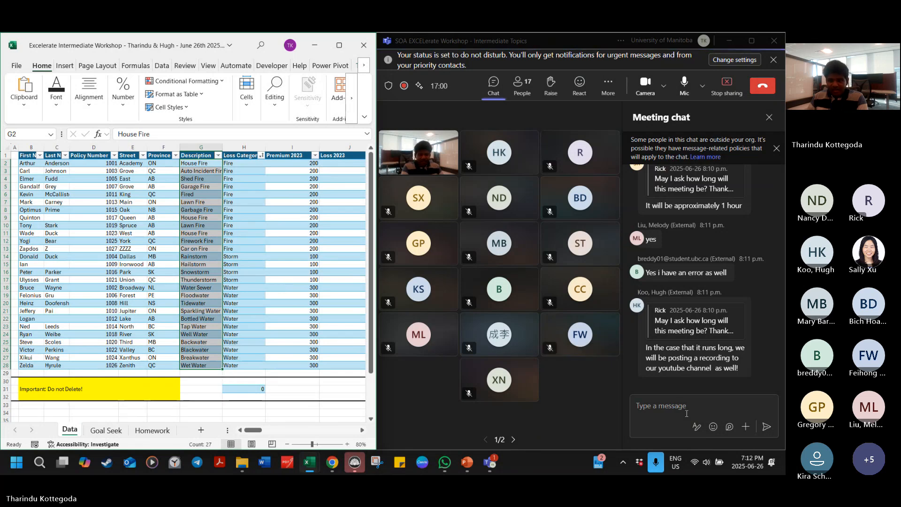
Step: Insert a Loop paragraph into the draft meeting chat message and open the message's extra formatting options
click(746, 426)
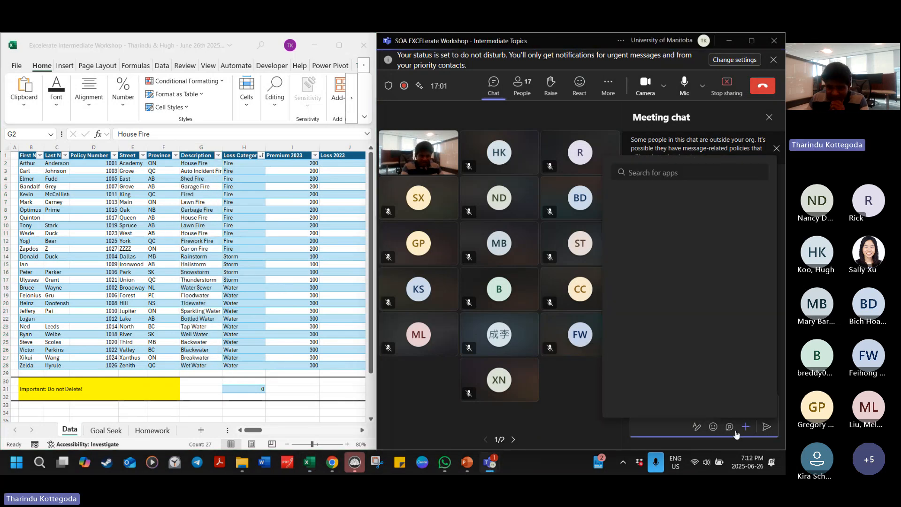
click(735, 431)
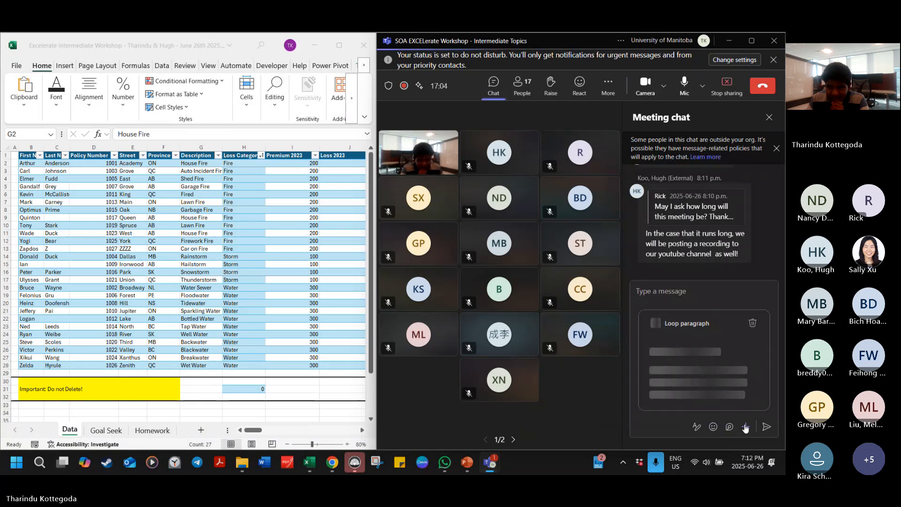
click(744, 426)
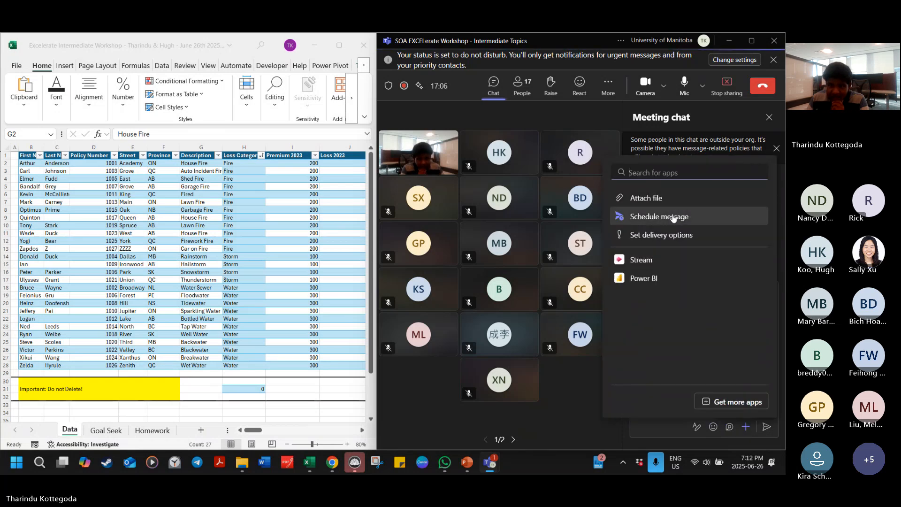
click(730, 427)
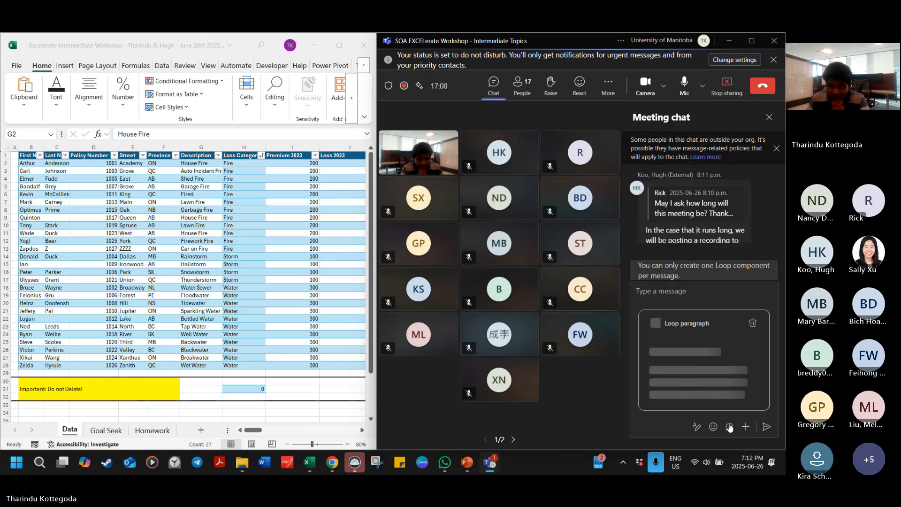
click(713, 427)
click(699, 430)
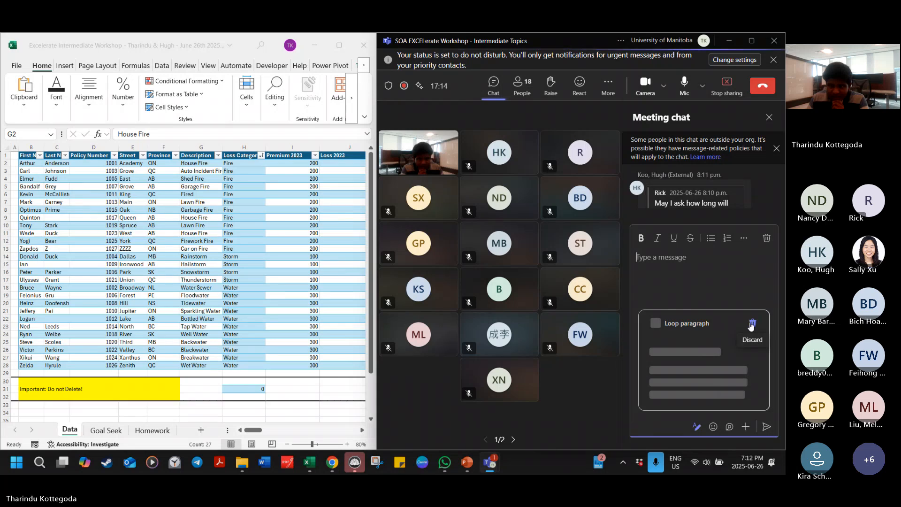
click(748, 244)
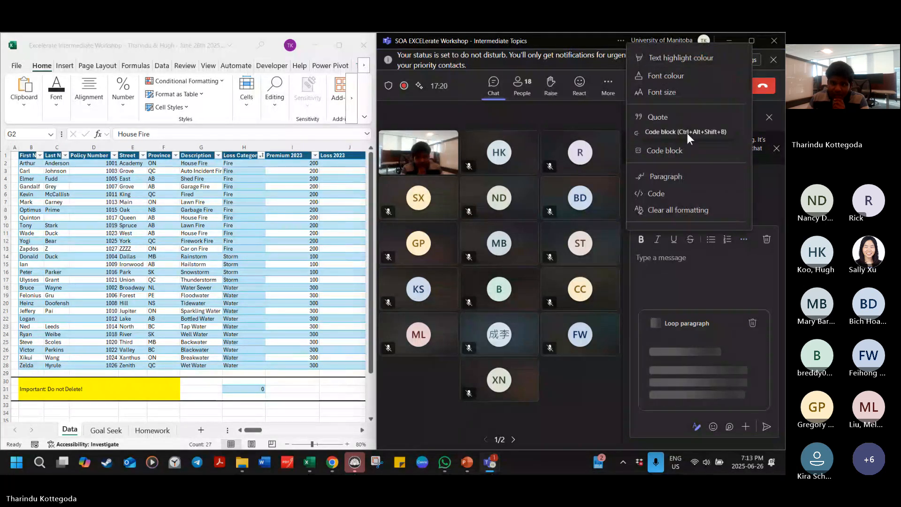
scroll(688, 134, down, 1)
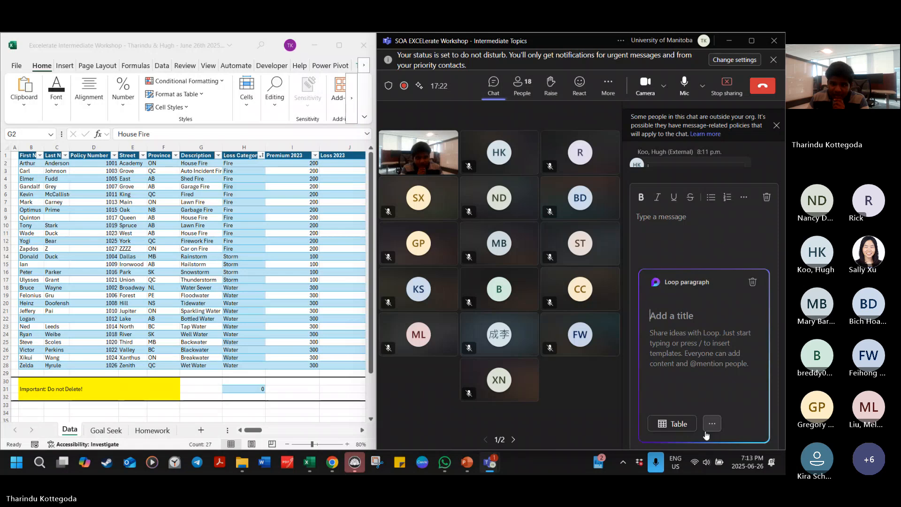
Step: Try a voting table in the draft message's Loop paragraph, and discard the Loop paragraph
click(713, 425)
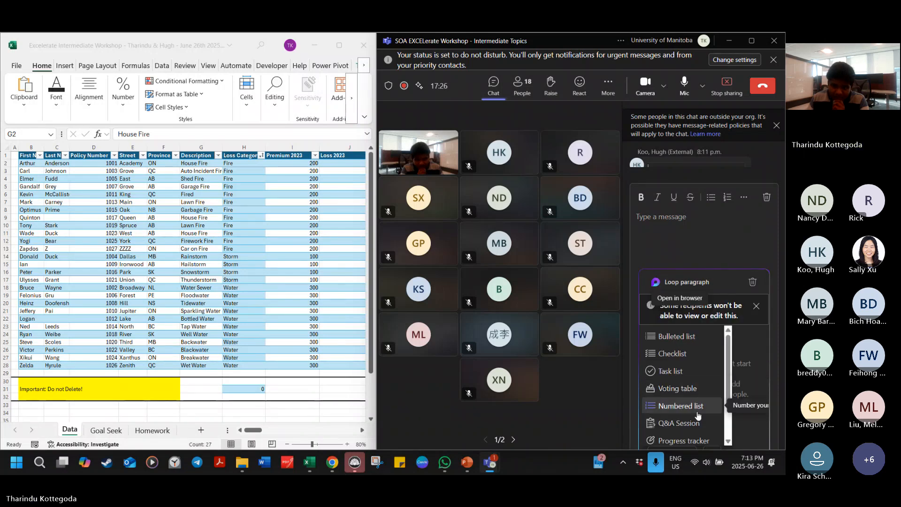
scroll(696, 413, down, 2)
scroll(690, 423, up, 3)
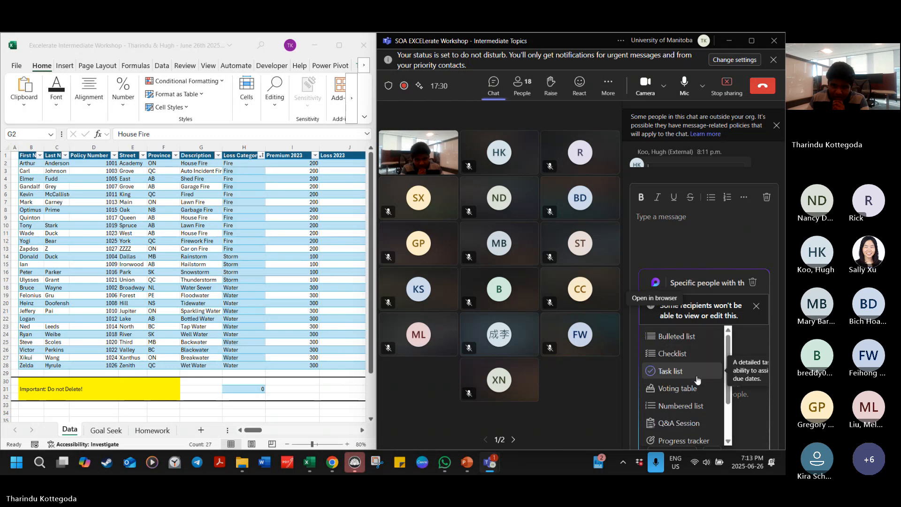
scroll(690, 376, up, 1)
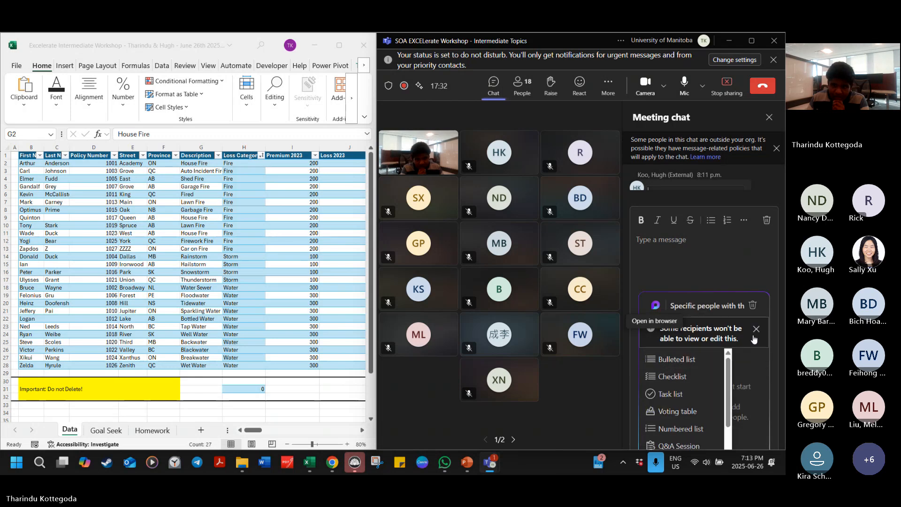
scroll(695, 376, down, 2)
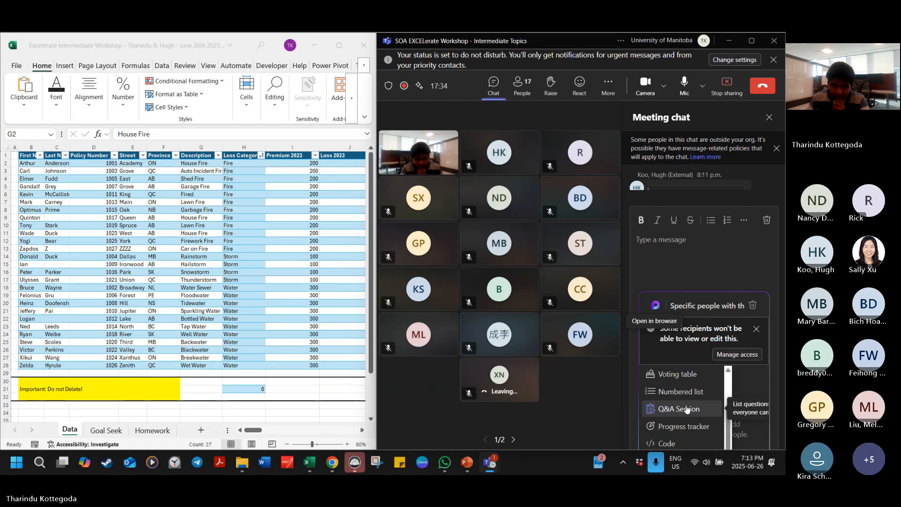
scroll(687, 409, up, 1)
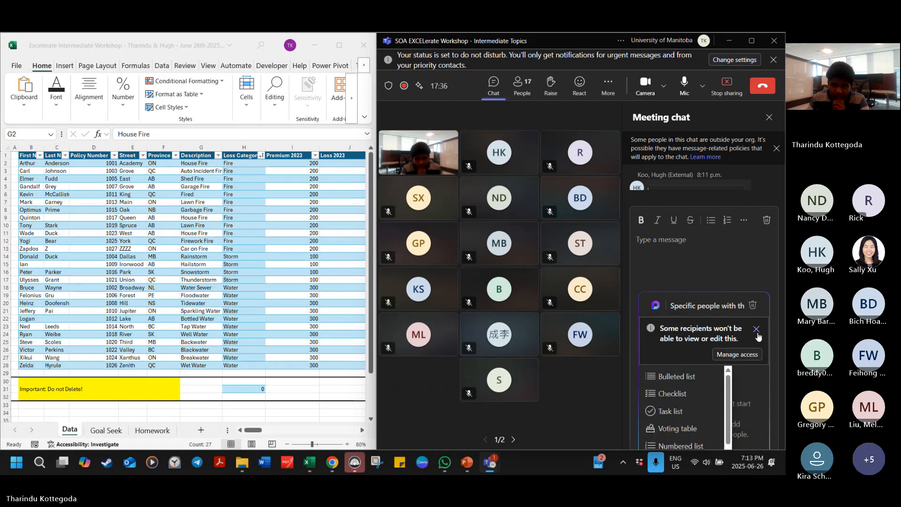
click(756, 330)
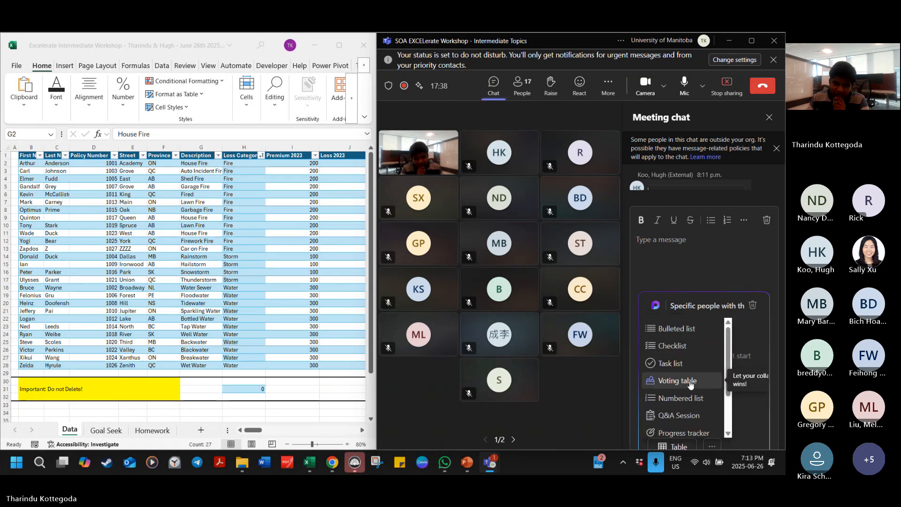
click(676, 380)
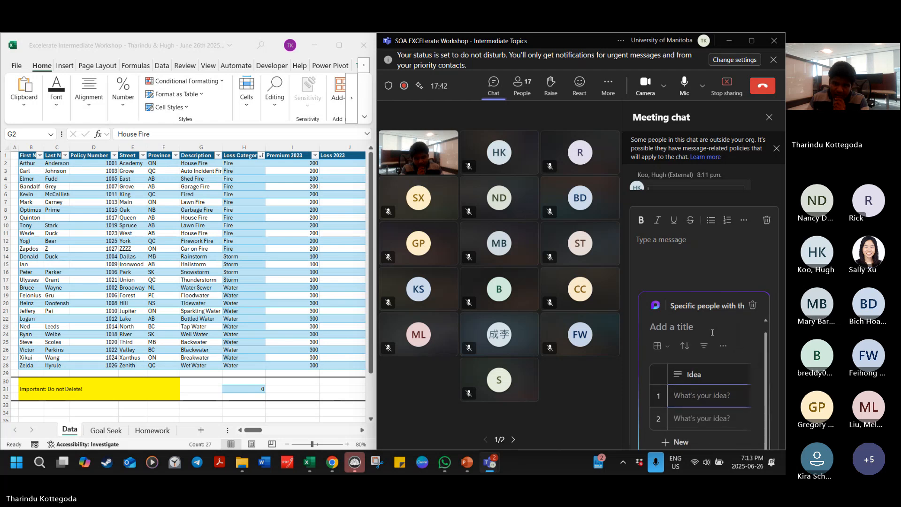
click(753, 305)
click(663, 262)
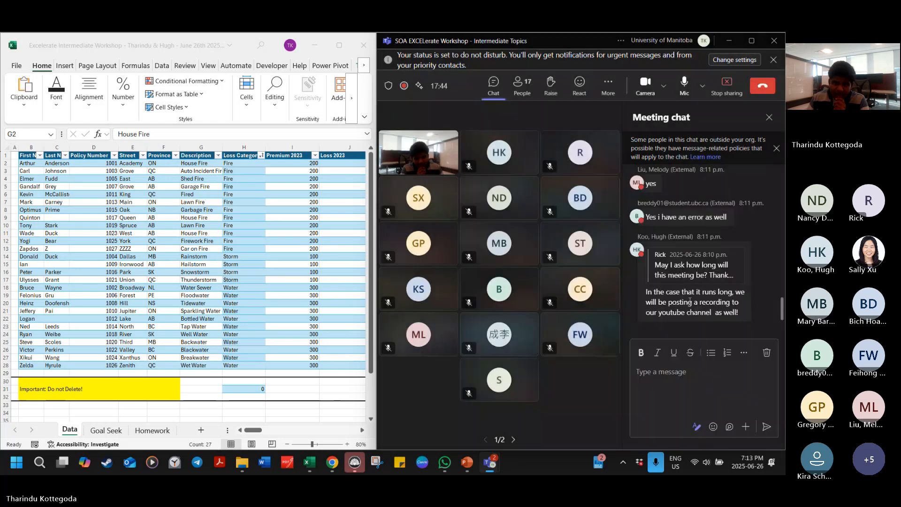
Step: Check the Loss Category formulas in H2:H28 and the backup formula in H31
click(292, 296)
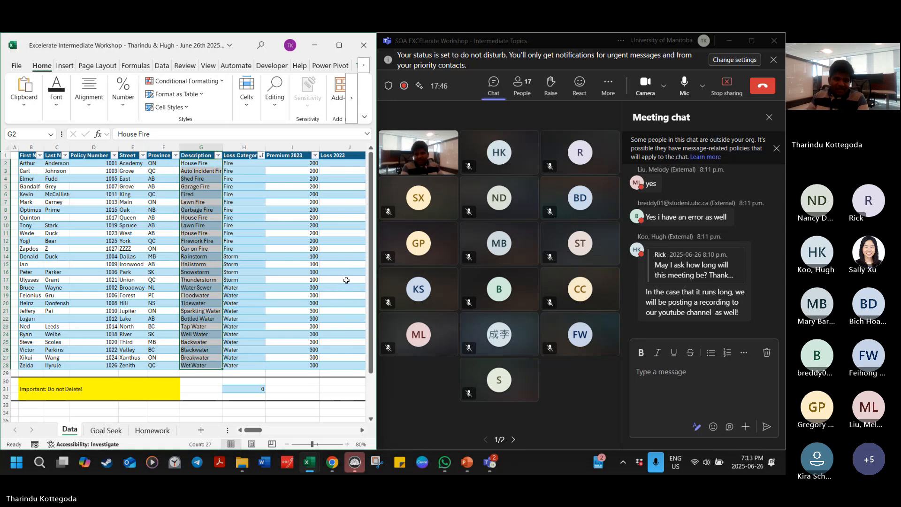
drag(241, 164, 246, 366)
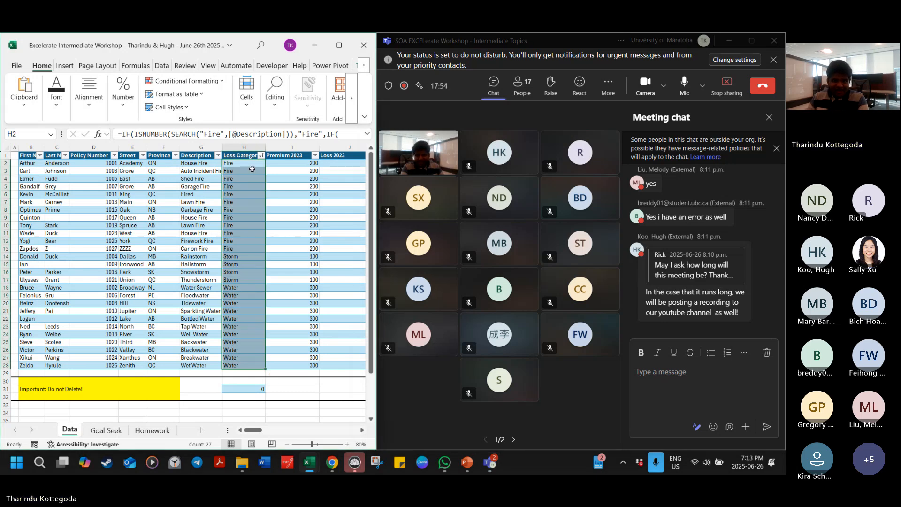
click(245, 390)
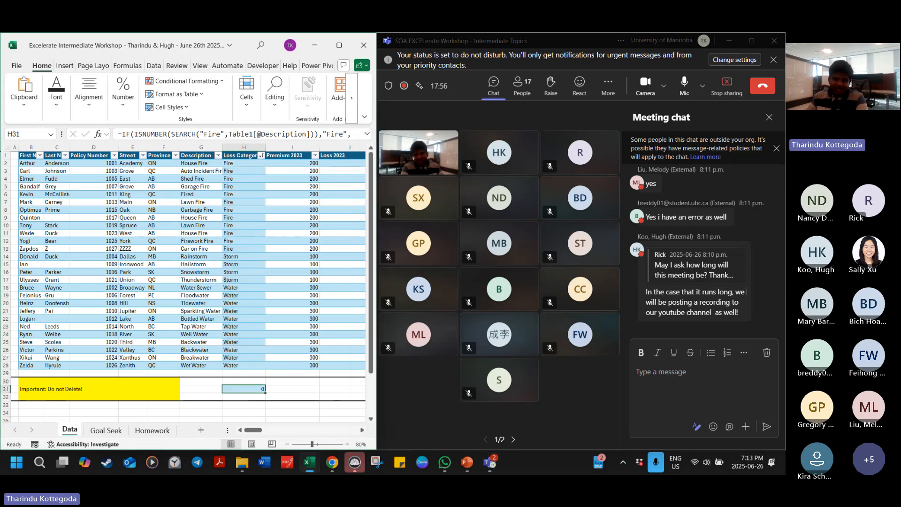
Step: Copy the Google Sheets link from the earlier chat message and send it again in the meeting chat
scroll(746, 292, up, 10)
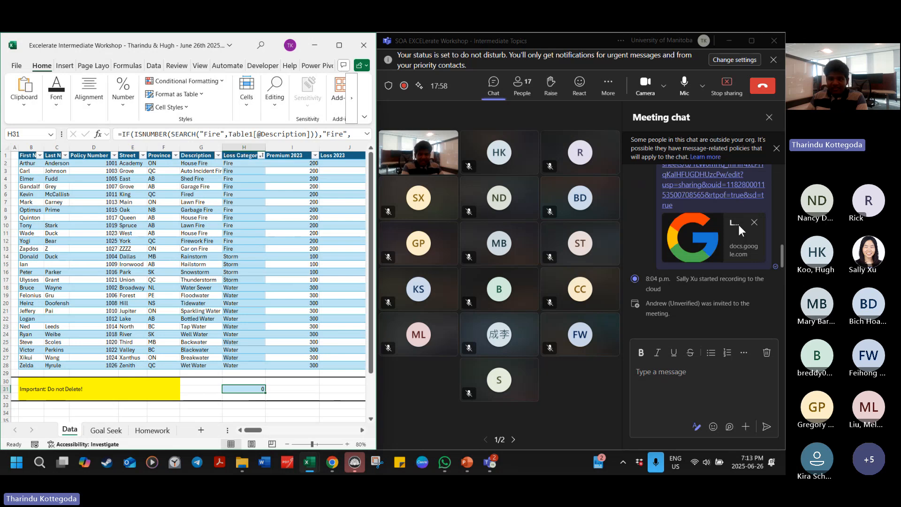
scroll(739, 224, up, 3)
right_click(661, 283)
right_click(685, 267)
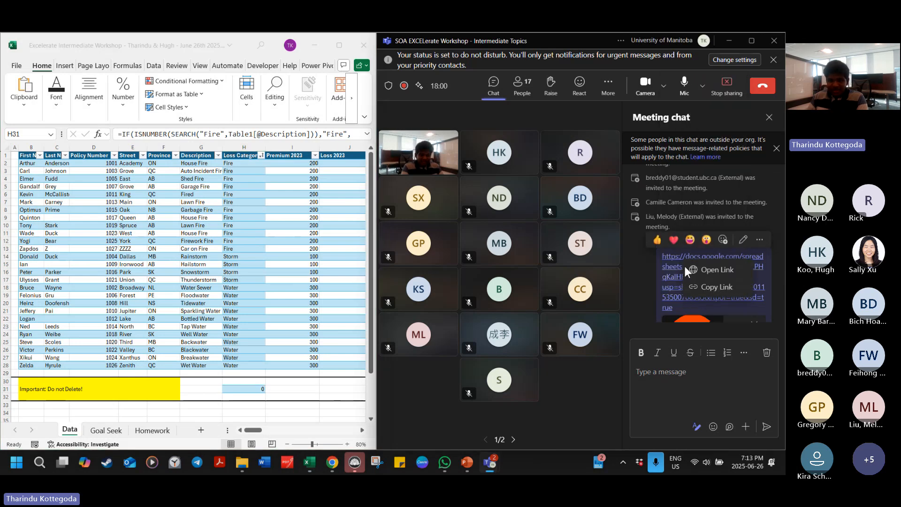
click(717, 287)
click(684, 373)
key(ctrl+v)
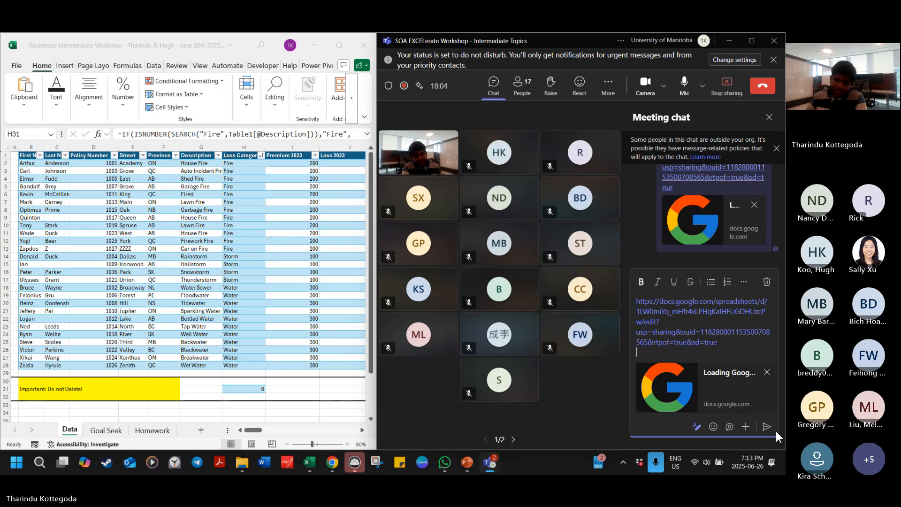
key(BackSpace)
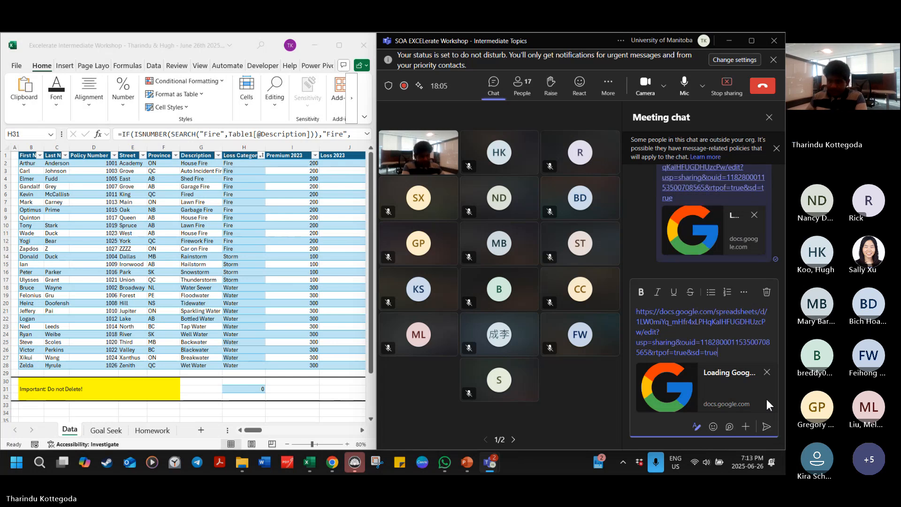
click(767, 427)
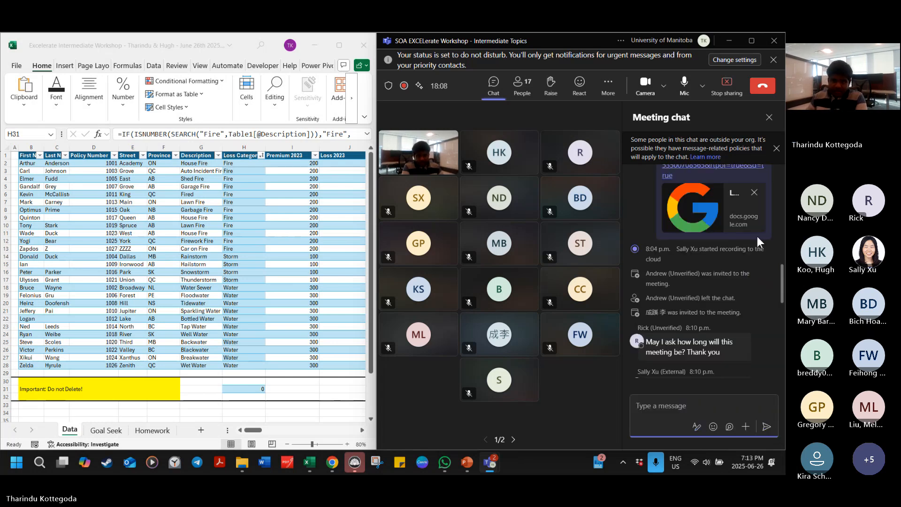
scroll(748, 360, up, 3)
scroll(748, 354, down, 4)
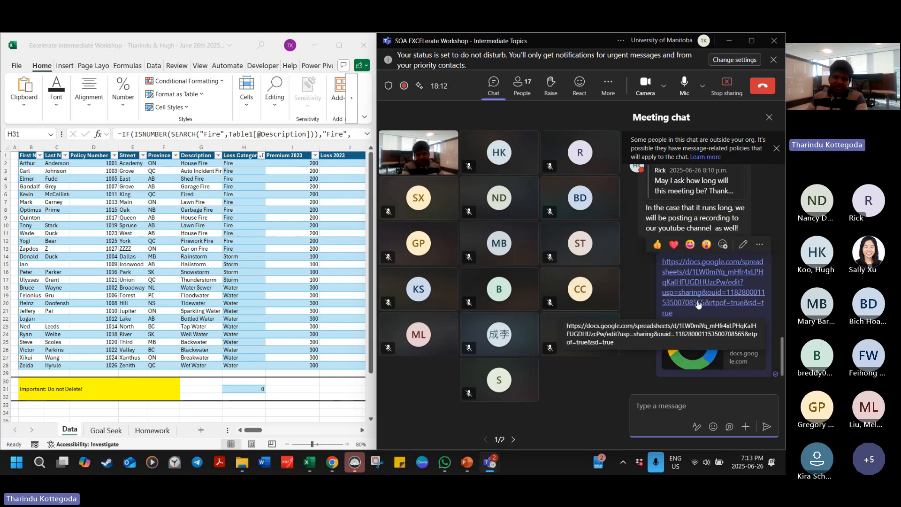
Step: Compare the backup formula in H31 with the Loss Category formulas in H2:H28 and H11
click(222, 284)
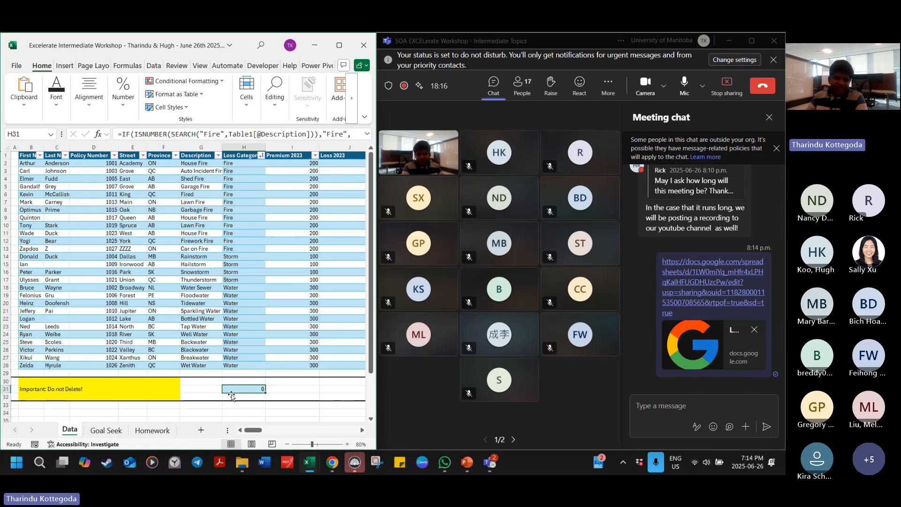
click(284, 388)
click(247, 396)
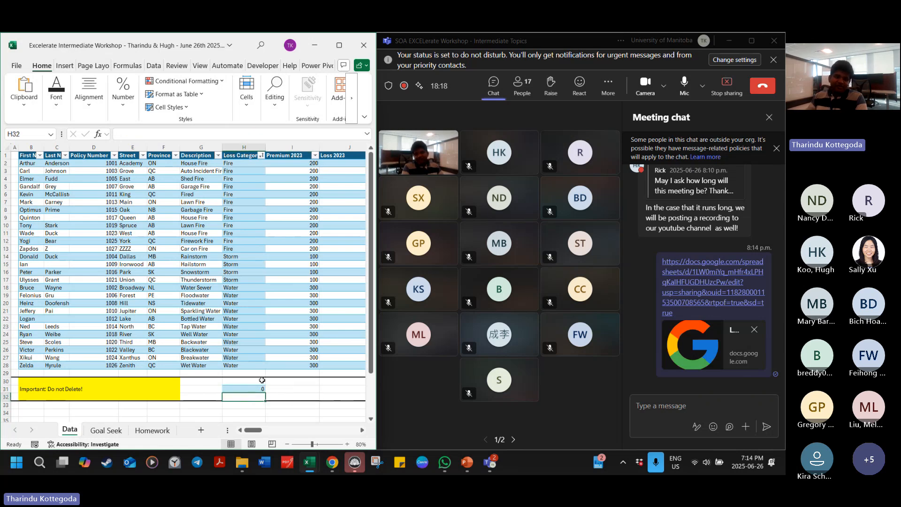
click(248, 390)
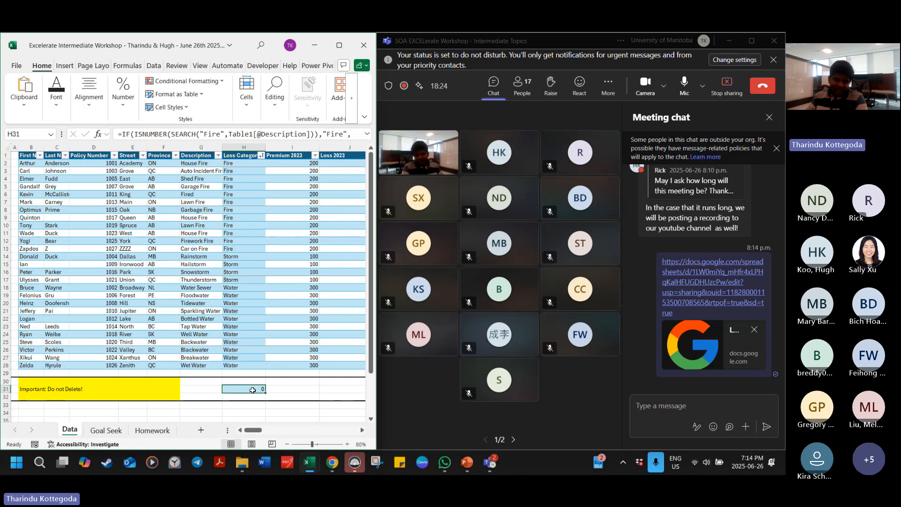
drag(230, 163, 237, 367)
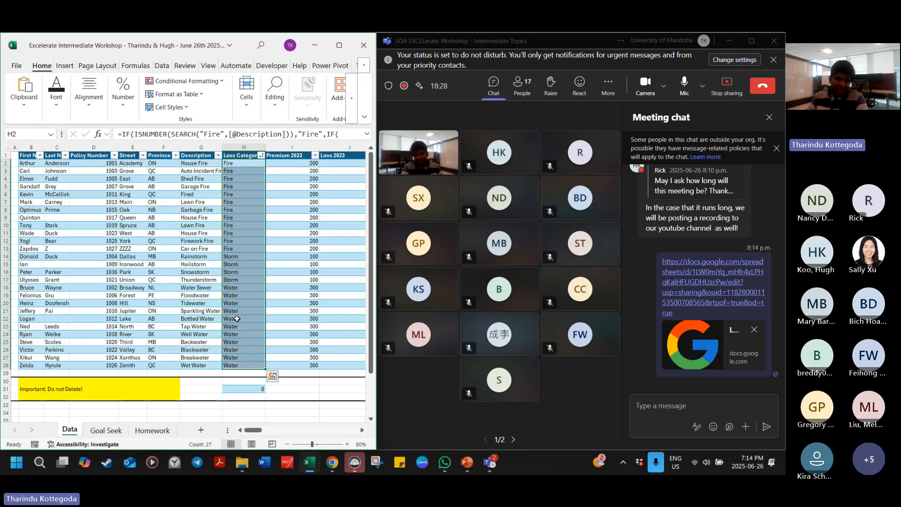
click(246, 232)
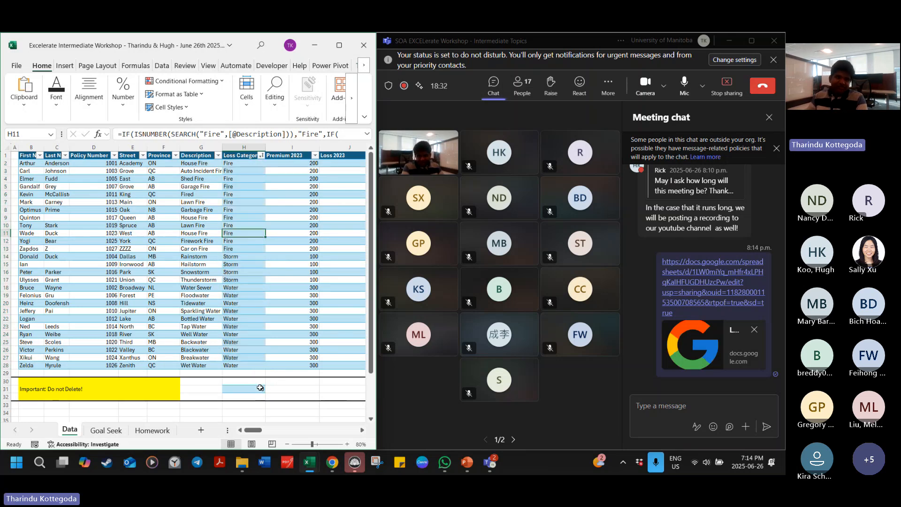
Step: Copy Loss Category cell H2 and paste it over itself as the plain value "Fire"
click(205, 163)
key(Right)
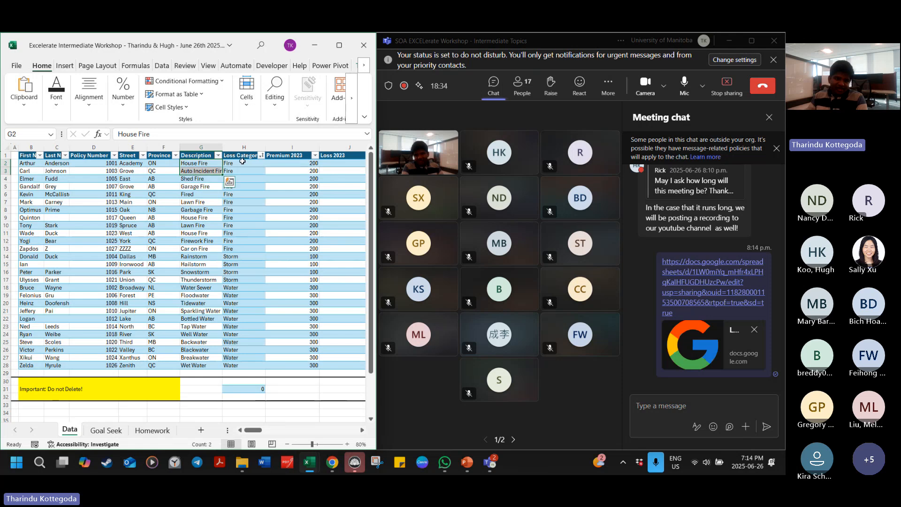
key(ctrl+c)
key(ctrl+shift+v)
key(ctrl+z)
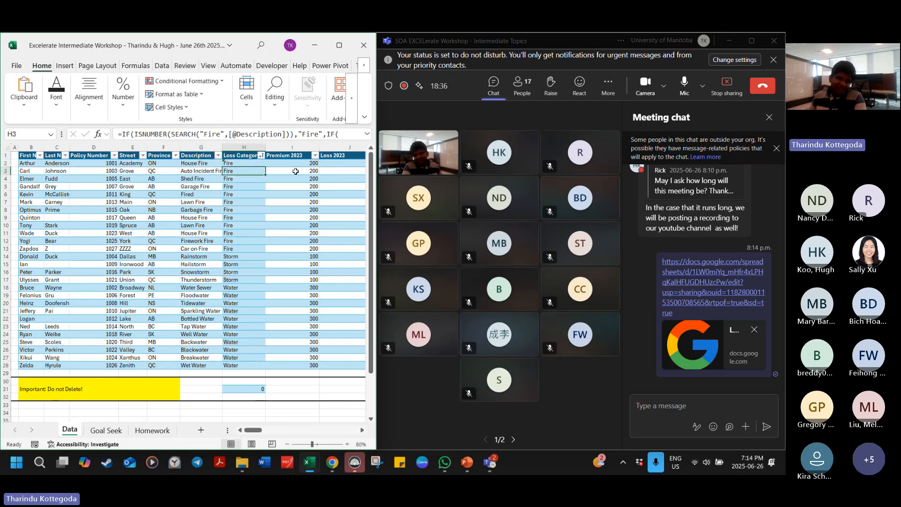
key(ctrl+shift+v)
click(243, 176)
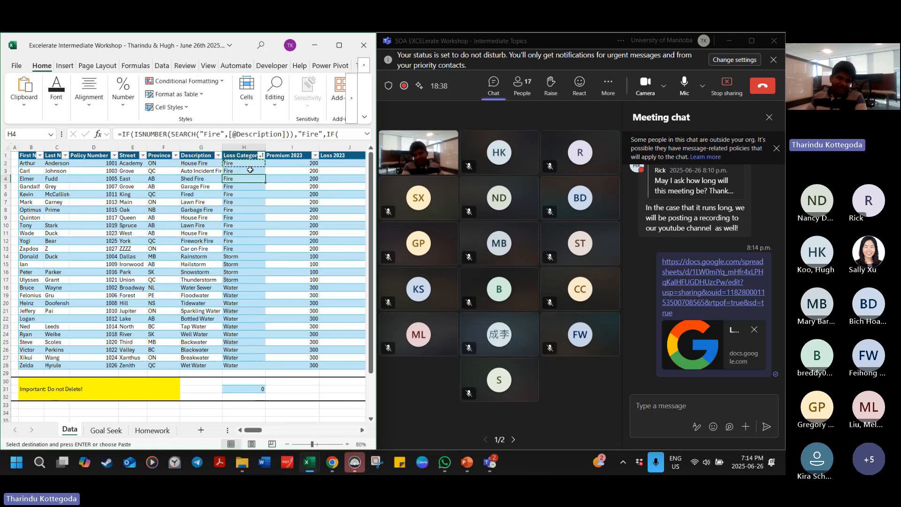
click(250, 164)
right_click(250, 164)
click(287, 134)
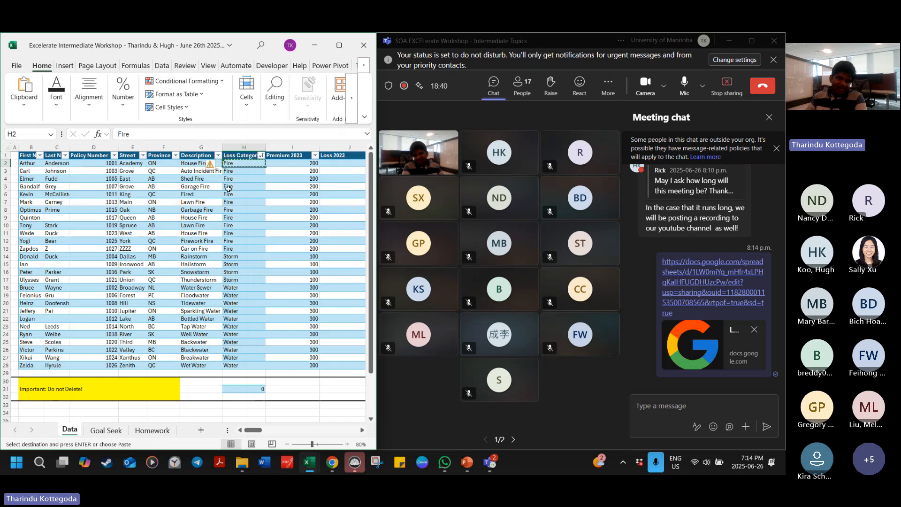
Step: Fill Loss Category cells H3:H13 with the plain value "Fire" copied from H2
click(238, 210)
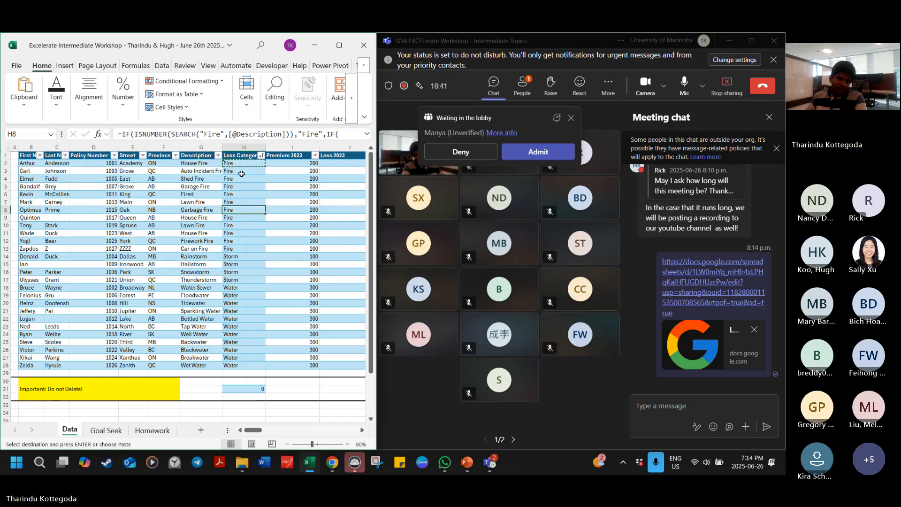
drag(242, 174, 242, 248)
right_click(238, 248)
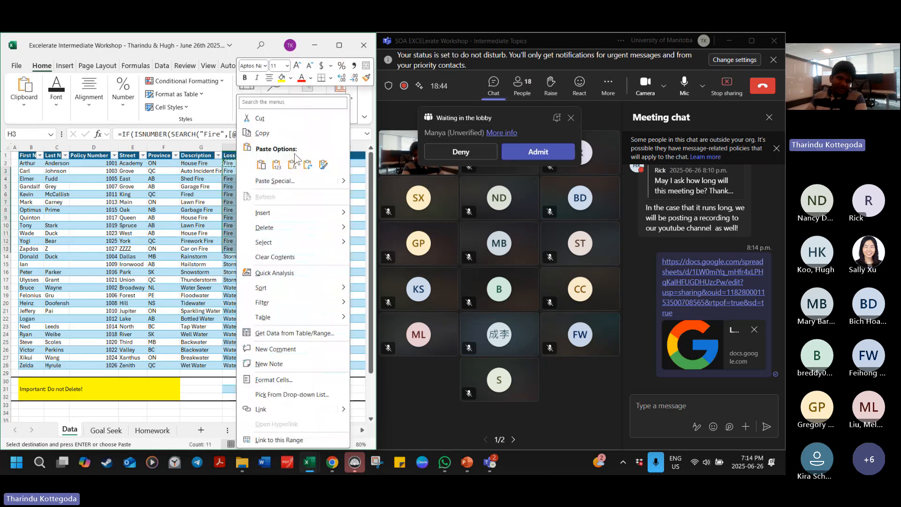
click(292, 163)
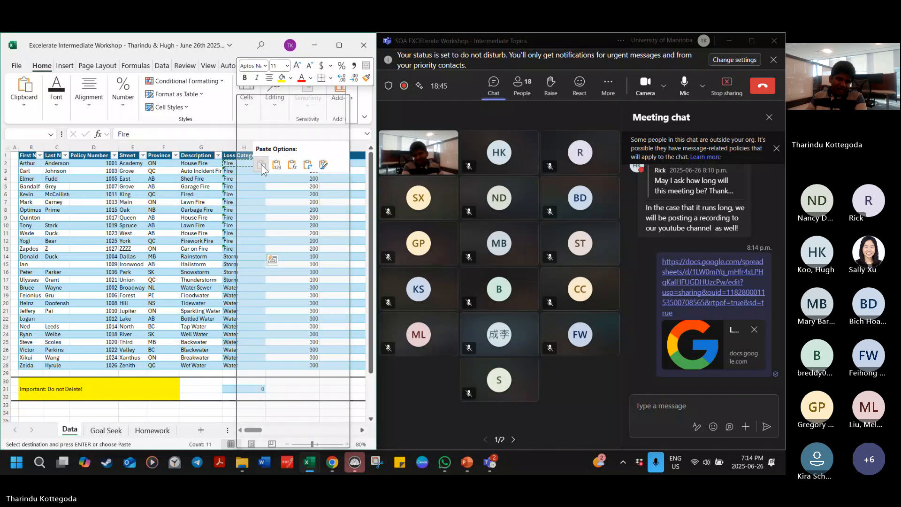
click(254, 256)
text(Str)
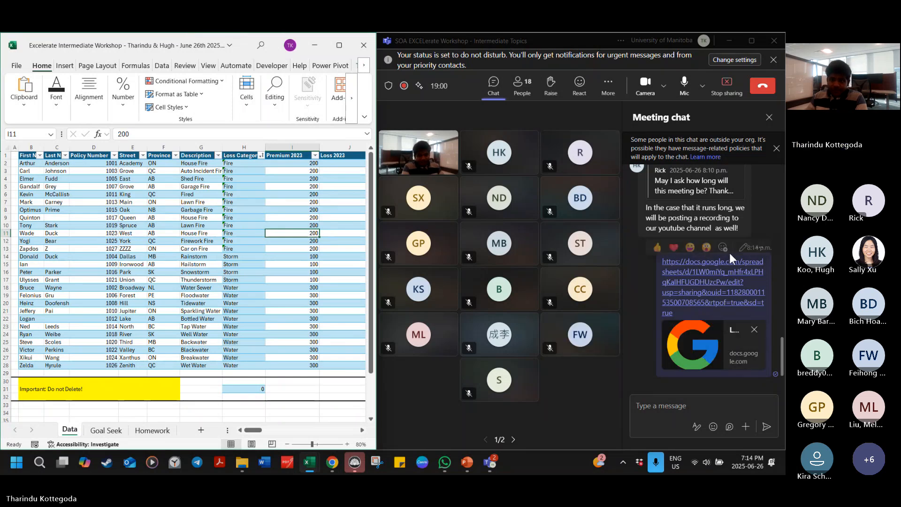
Step: Maximize the Teams meeting window, then switch back to the Excel workbook and maximize it
click(756, 41)
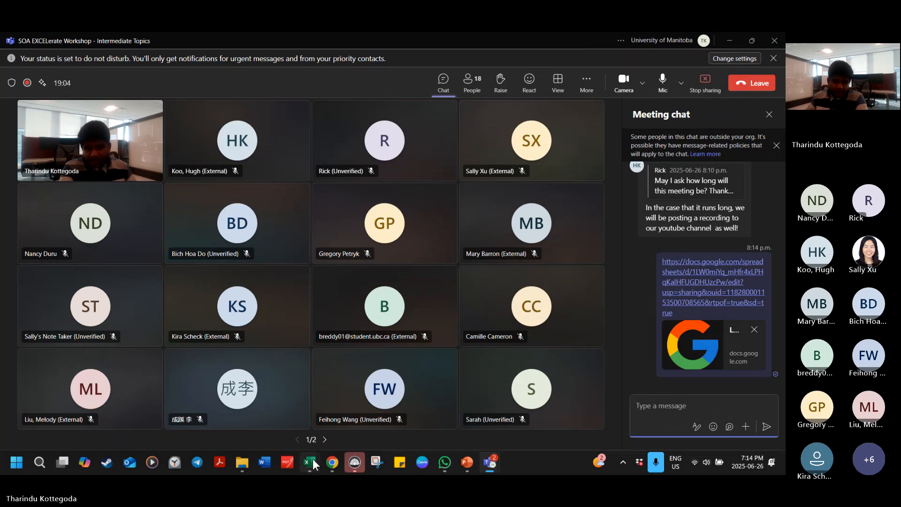
mouse_move(310, 463)
click(357, 404)
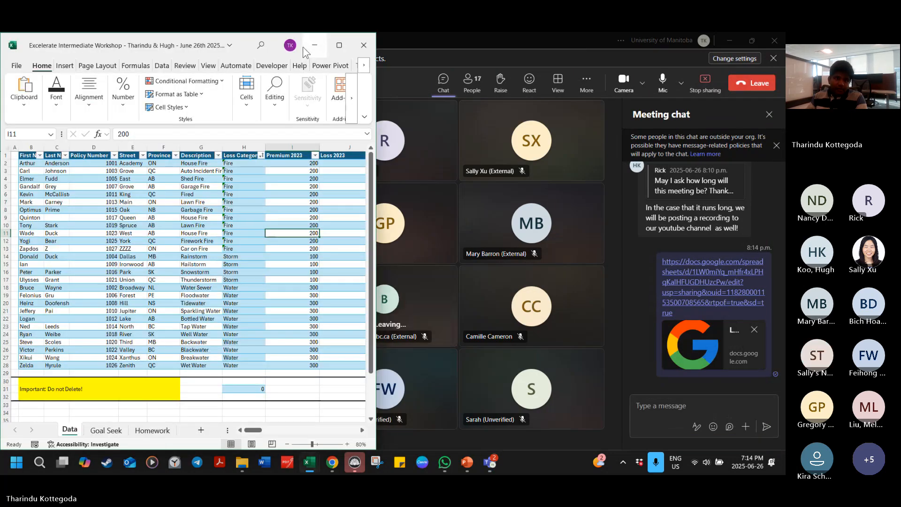
click(429, 106)
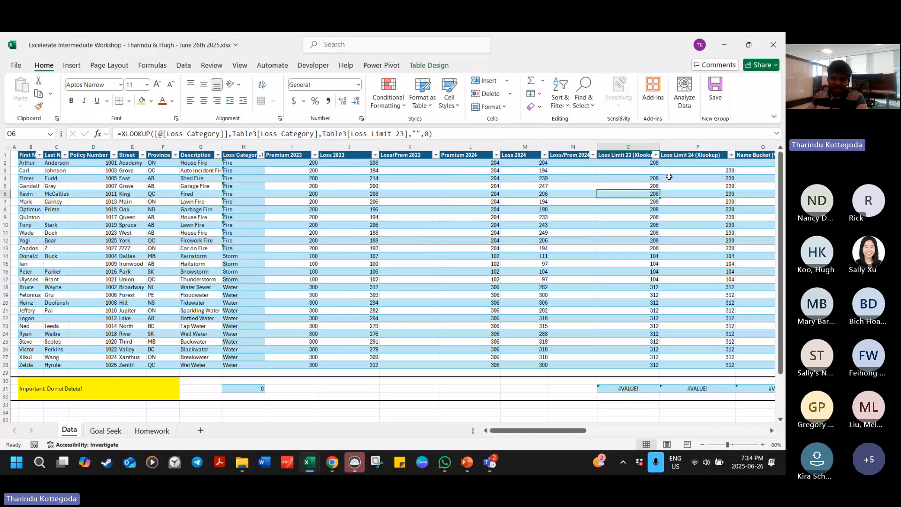
Step: Examine the XLOOKUP formulas and filled cells in the Loss Limit 23 and Loss Limit 24 columns, including the backup row
click(626, 180)
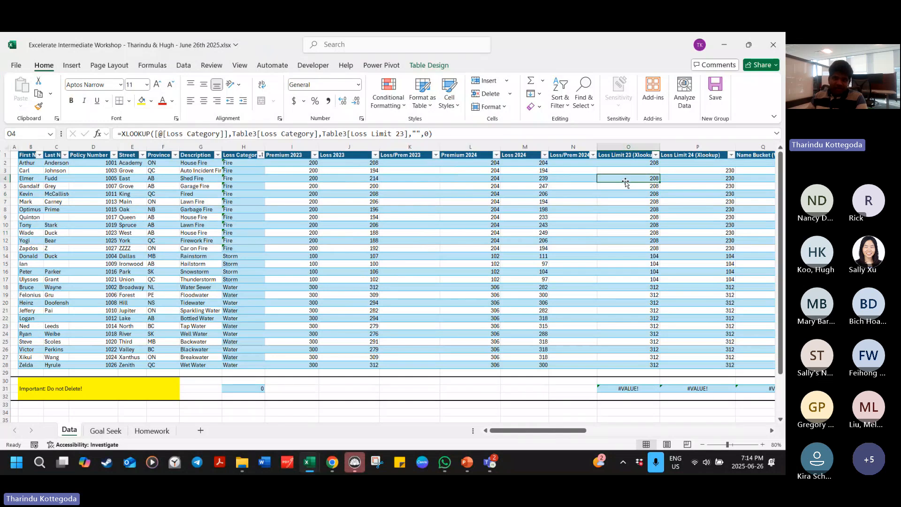
key(Up)
key(Up)
key(Right)
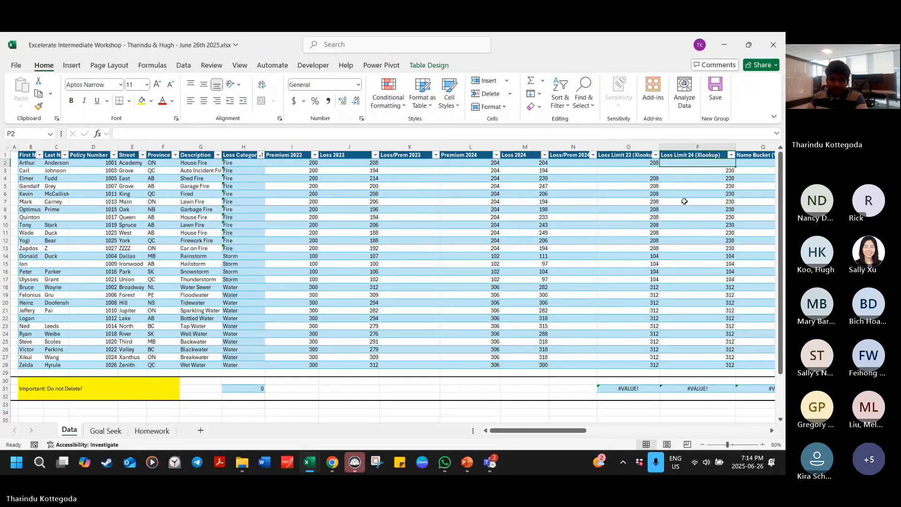
key(Left)
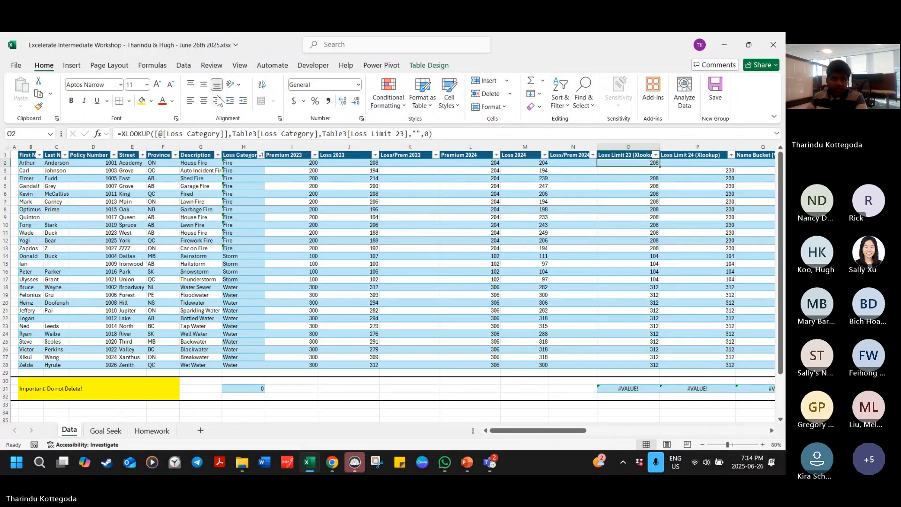
click(647, 390)
click(645, 264)
drag(646, 173, 729, 249)
click(697, 280)
key(Up)
key(Right)
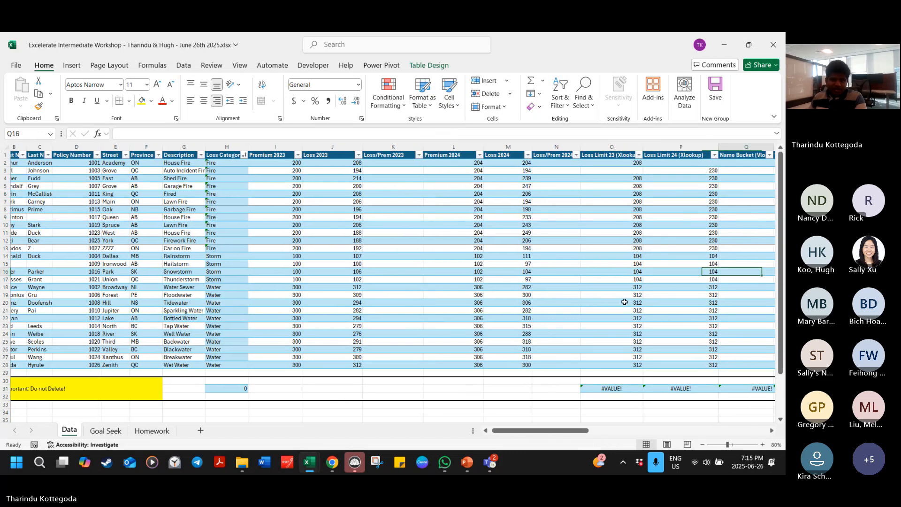
Step: Clear the Loss Limit 23 and Loss Limit 24 entries in O3:P28 and the remaining formula in O2
scroll(624, 302, right, 3)
drag(417, 170, 492, 363)
key(Delete)
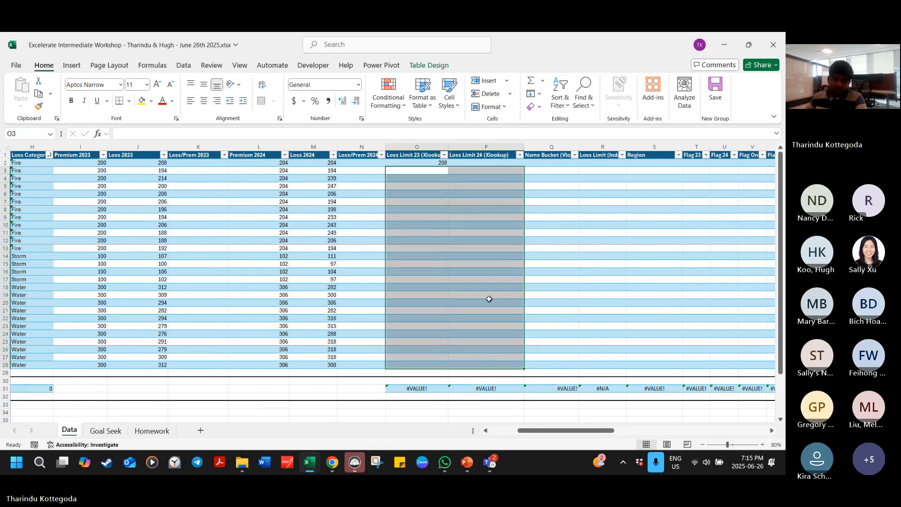
click(509, 275)
click(436, 162)
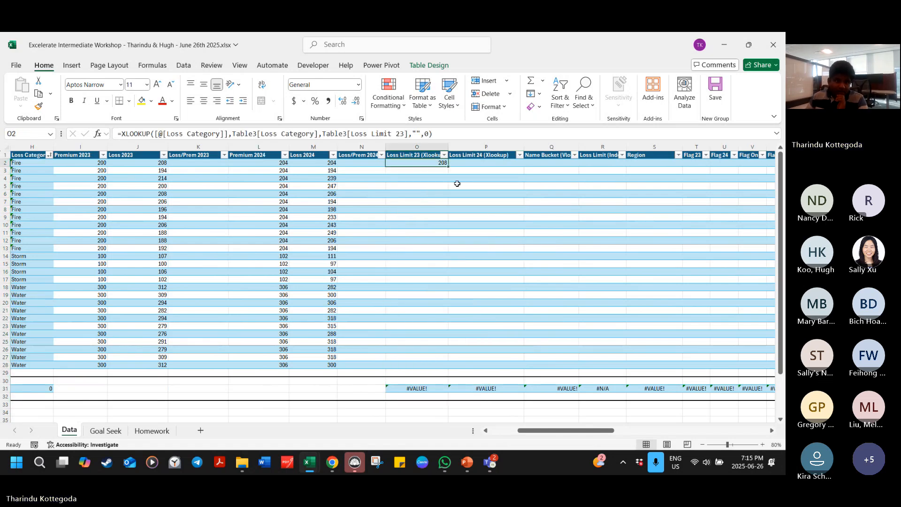
key(Delete)
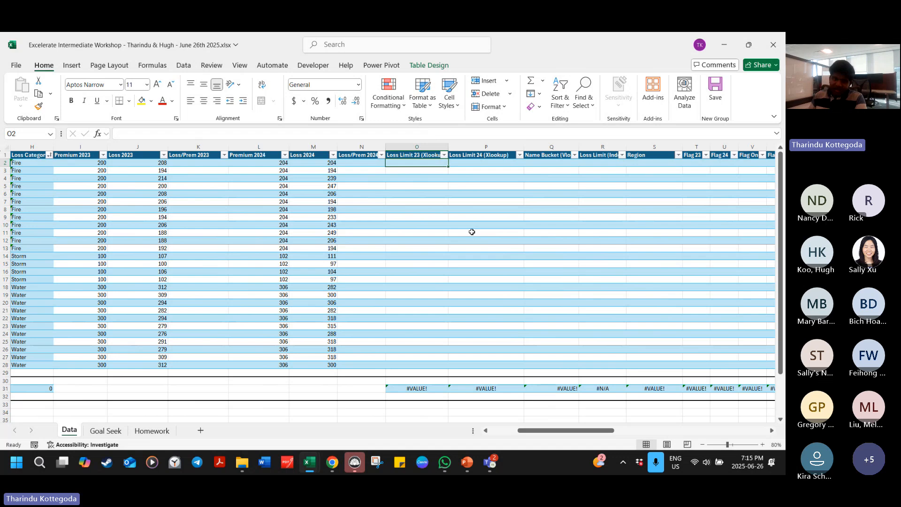
Step: Start an XLOOKUP formula in O2 with the row's Loss Category from H2 as the lookup value
text(=)
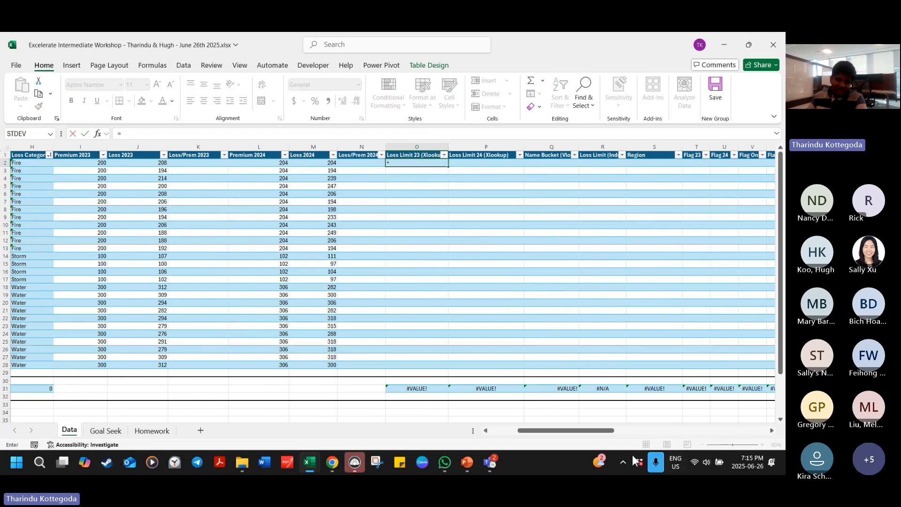
drag(587, 431, 556, 434)
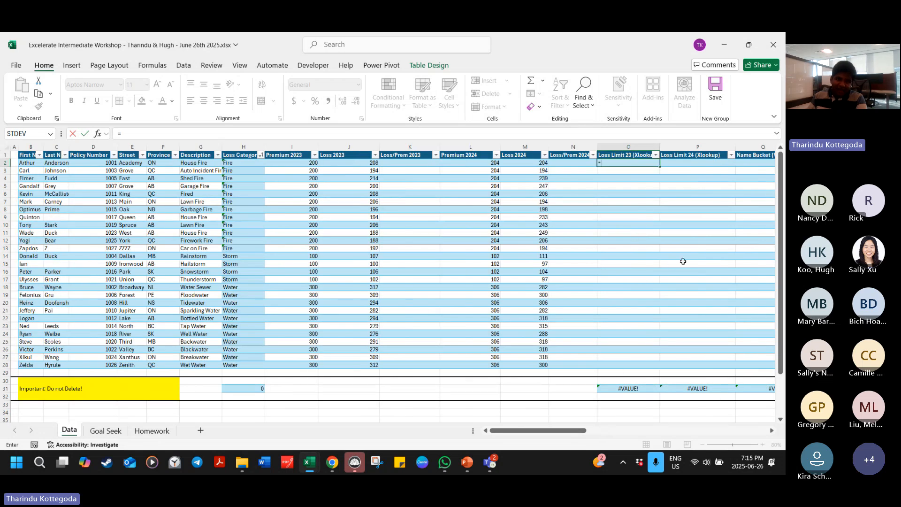
text(X)
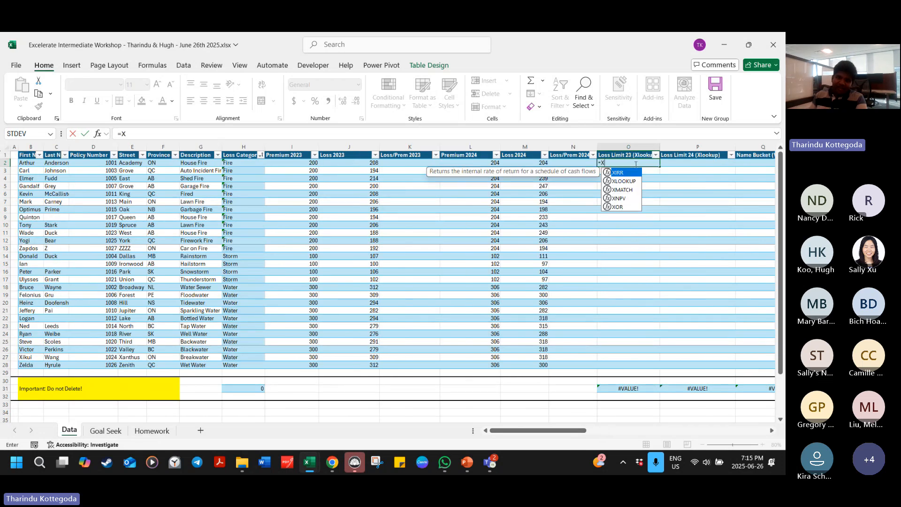
text(LOOKUP()
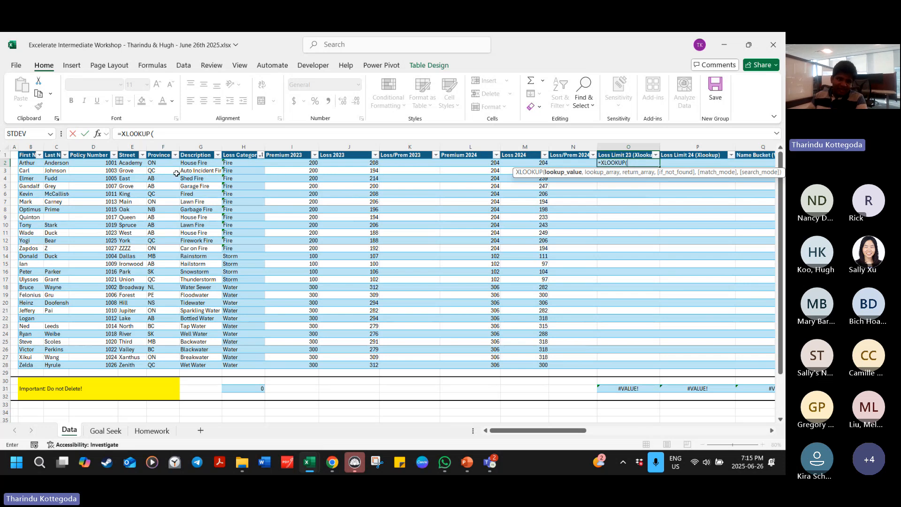
click(253, 164)
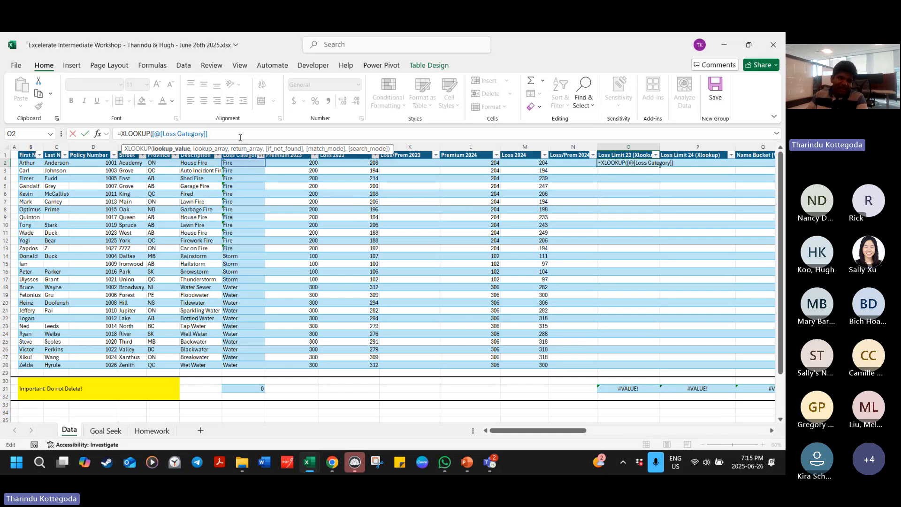
text(,)
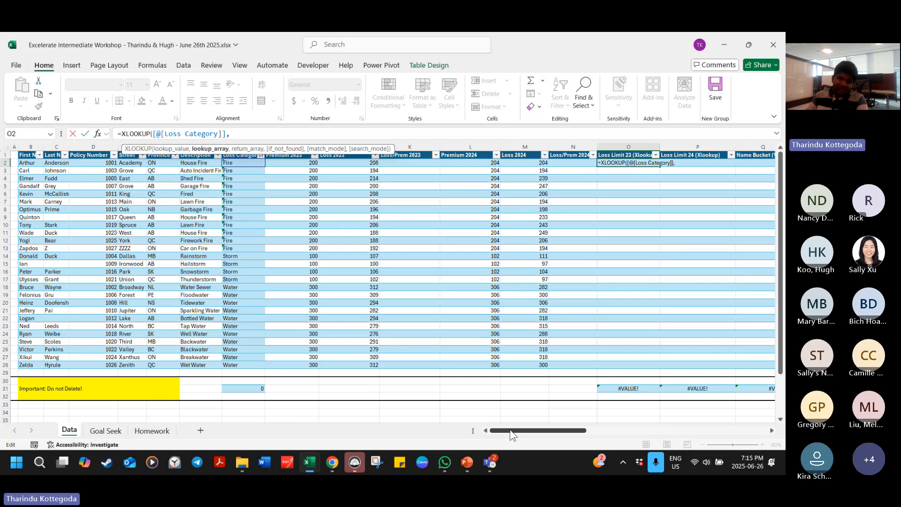
Step: Set the XLOOKUP's lookup array to Table3[Loss Category], covering Fire, Storm and Water in Z2:Z4
scroll(513, 435, right, 5)
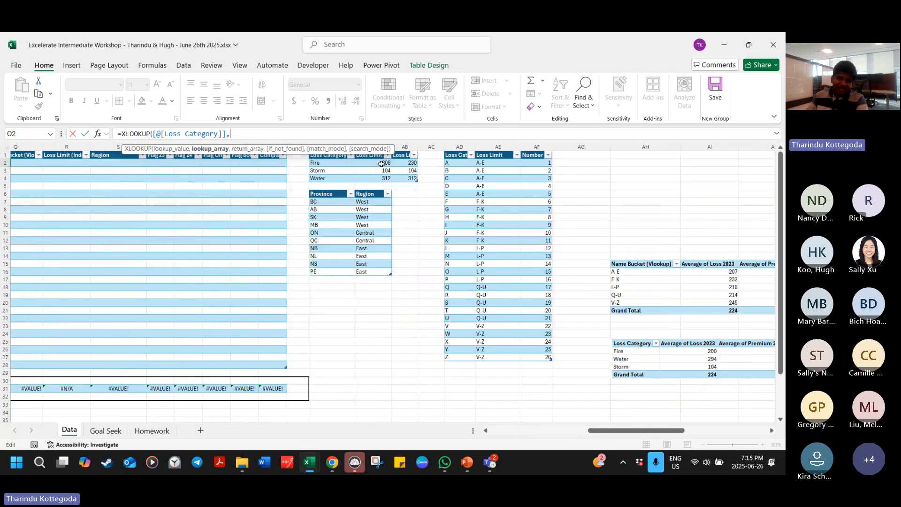
drag(331, 159, 333, 160)
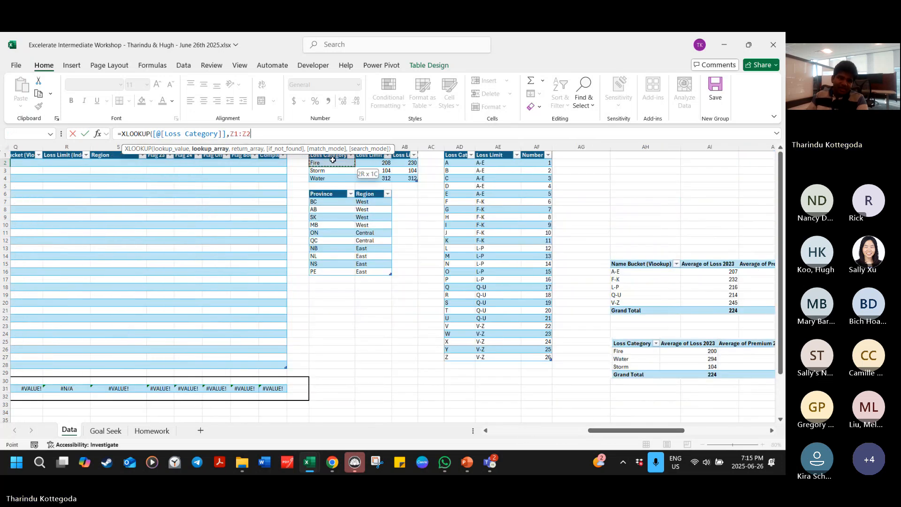
click(335, 163)
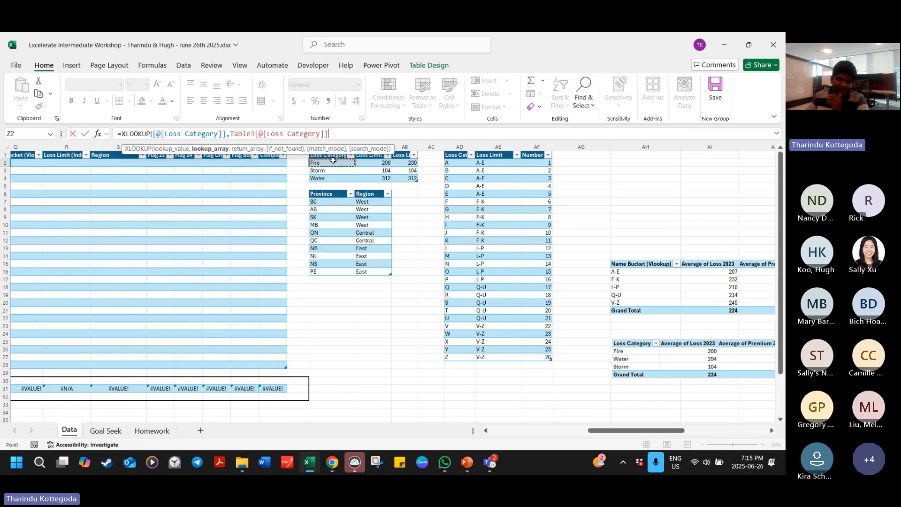
drag(337, 164, 334, 179)
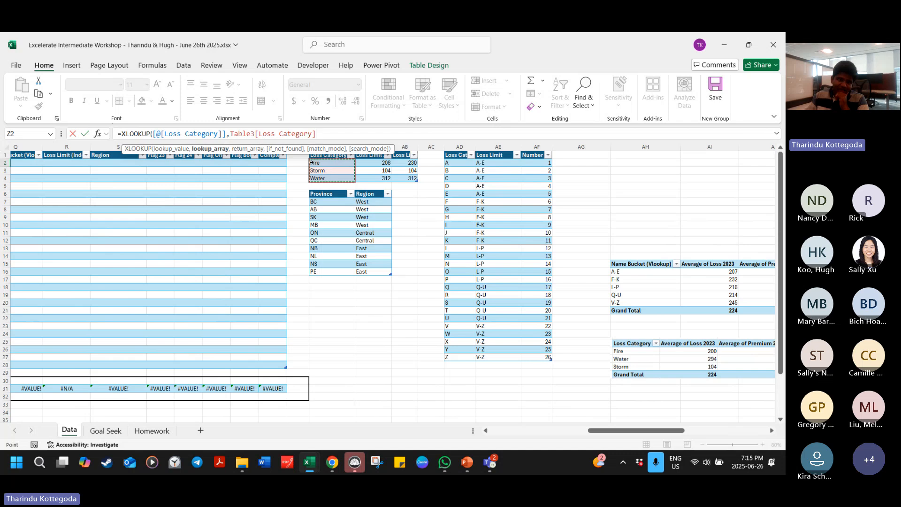
text(,)
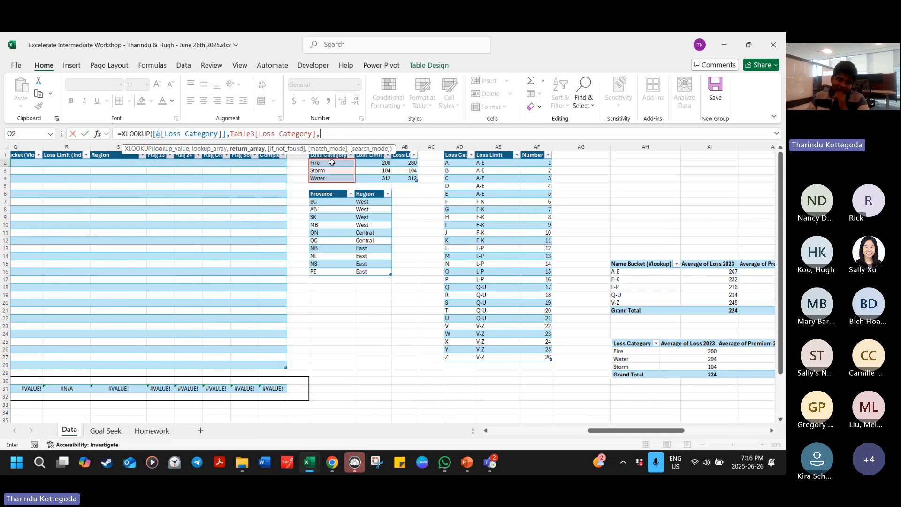
Step: Set the return array to Table3[Loss Limit 23], complete the XLOOKUP formula, and review the filled column O2:O28
drag(381, 163, 377, 178)
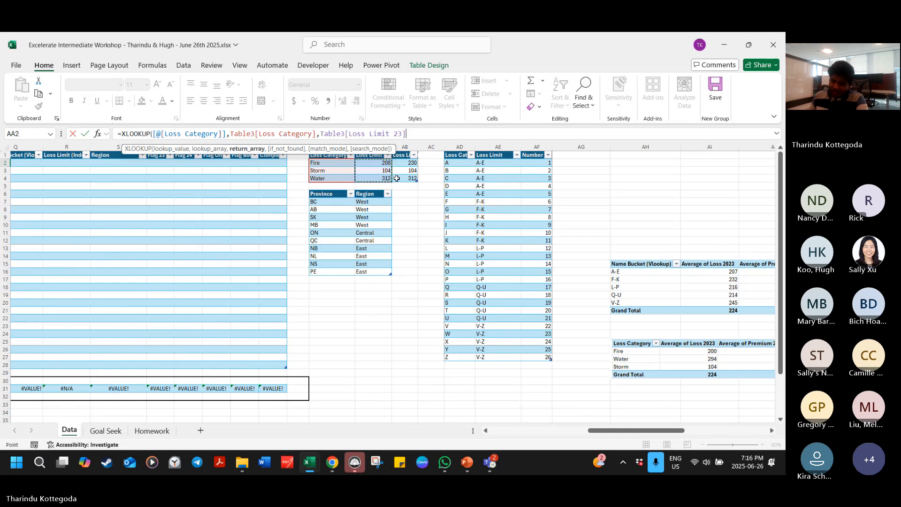
text())
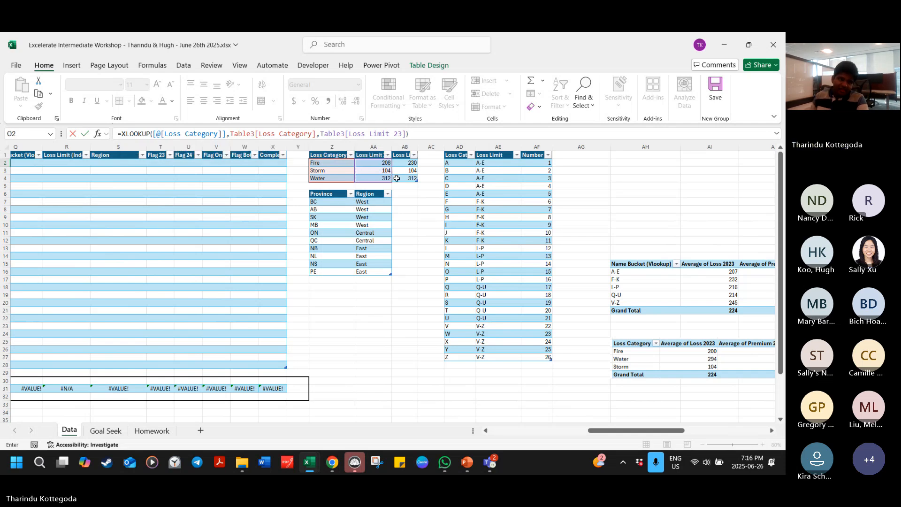
key(Return)
key(Up)
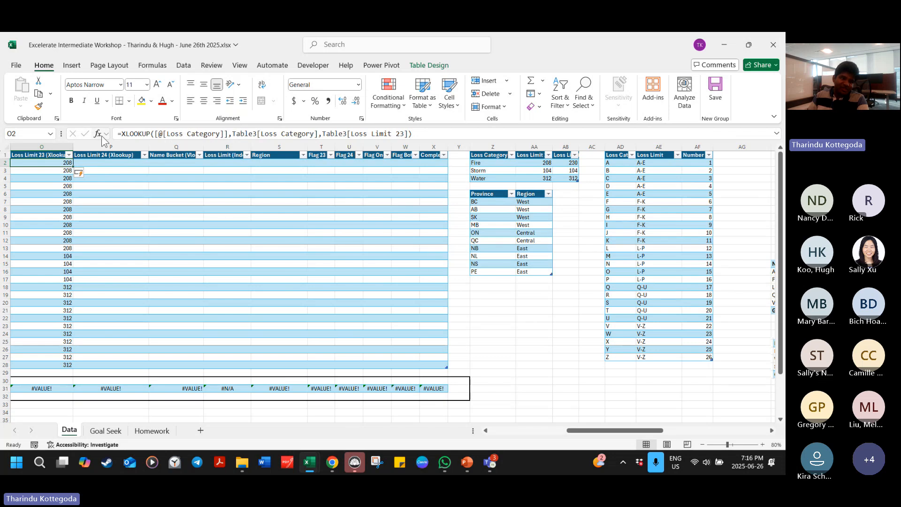
drag(54, 163, 50, 365)
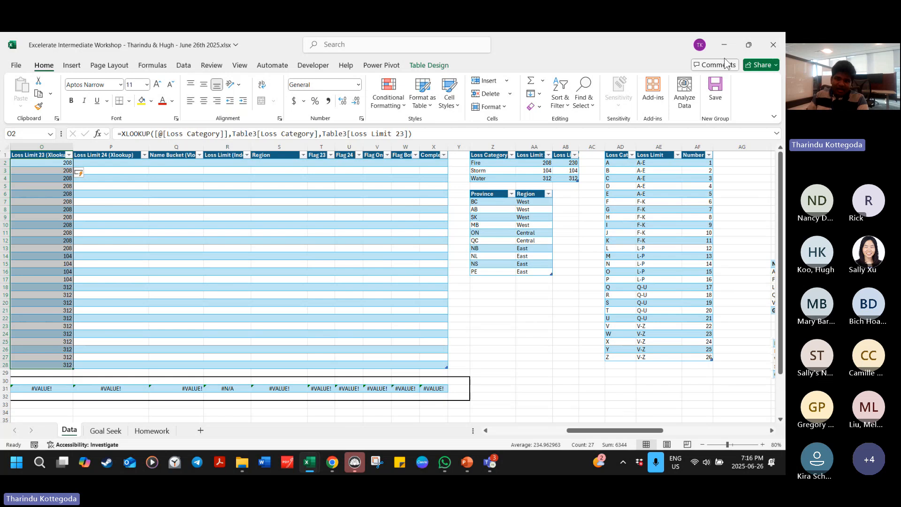
Step: Switch to the Teams meeting to check the chat for questions, then return to the Excel workbook
click(489, 463)
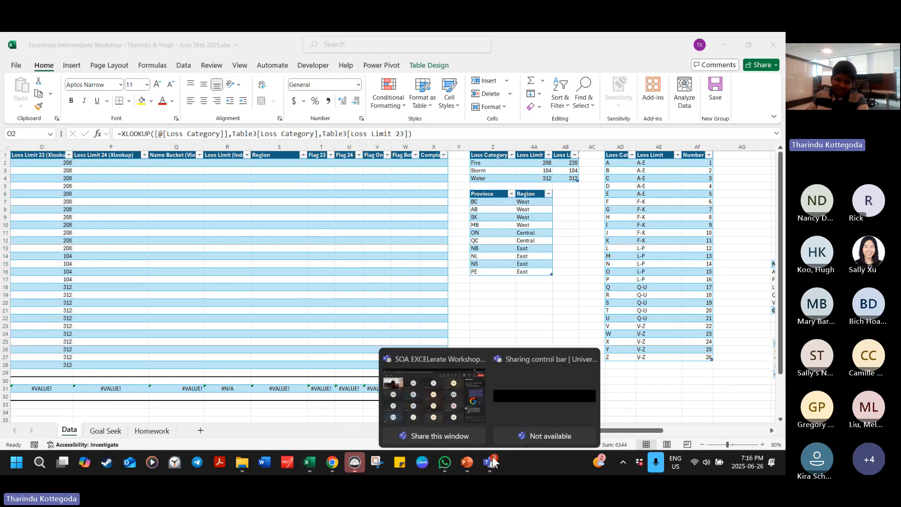
click(475, 401)
mouse_move(710, 373)
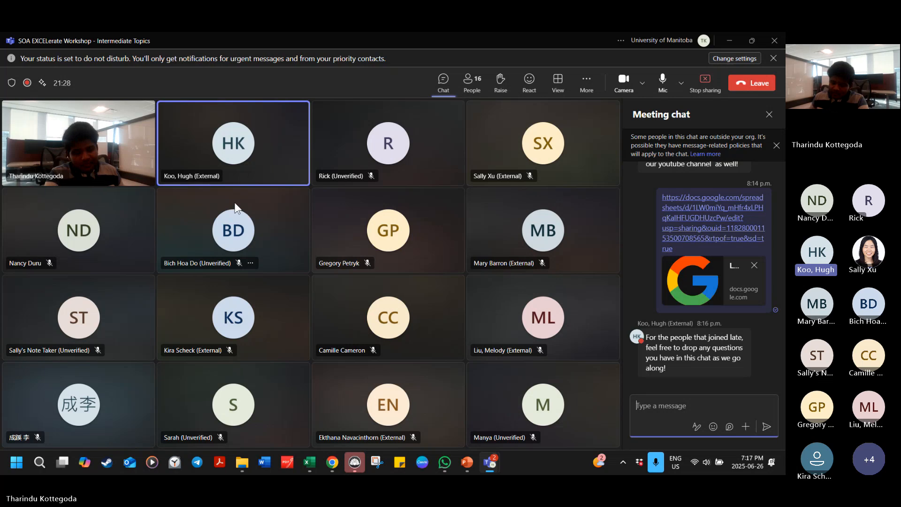
click(662, 402)
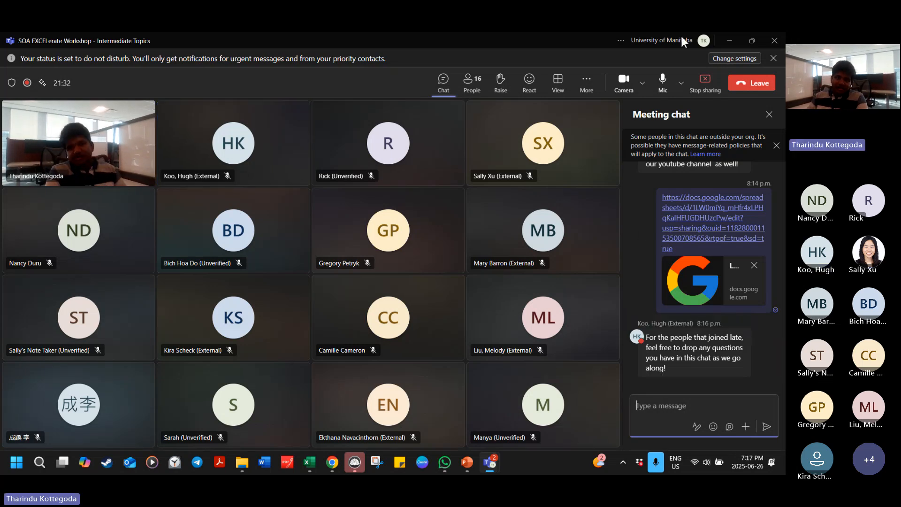
click(735, 47)
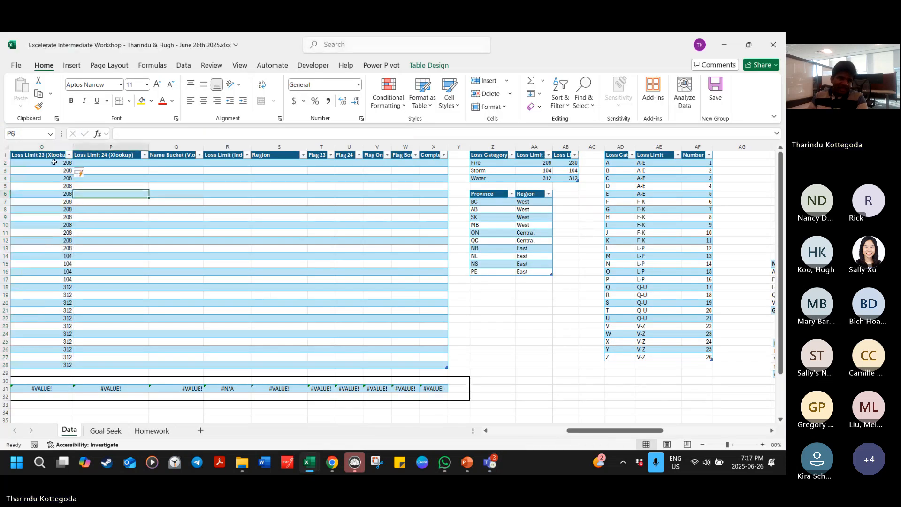
Step: Clear the XLOOKUP arguments in O2 and re-enter the row's Loss Category from H2 as the lookup value
click(166, 132)
drag(195, 136, 524, 121)
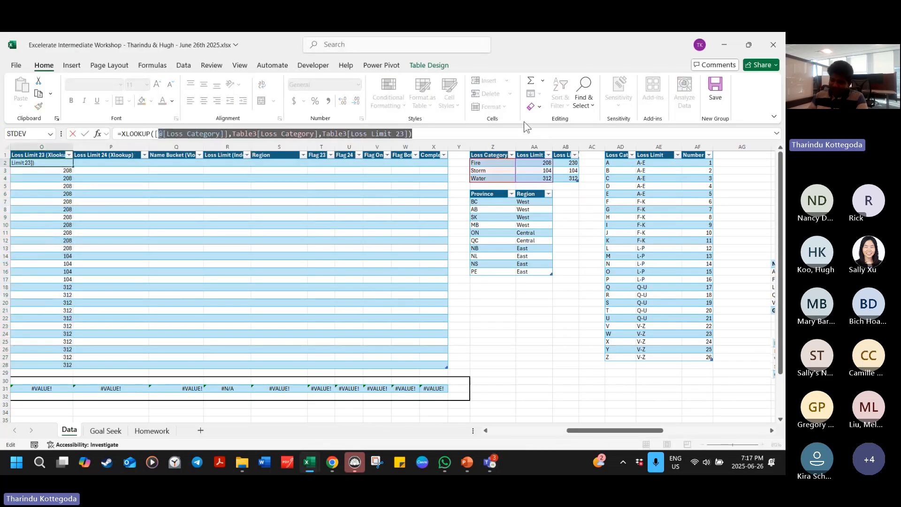
key(BackSpace)
drag(610, 431, 534, 440)
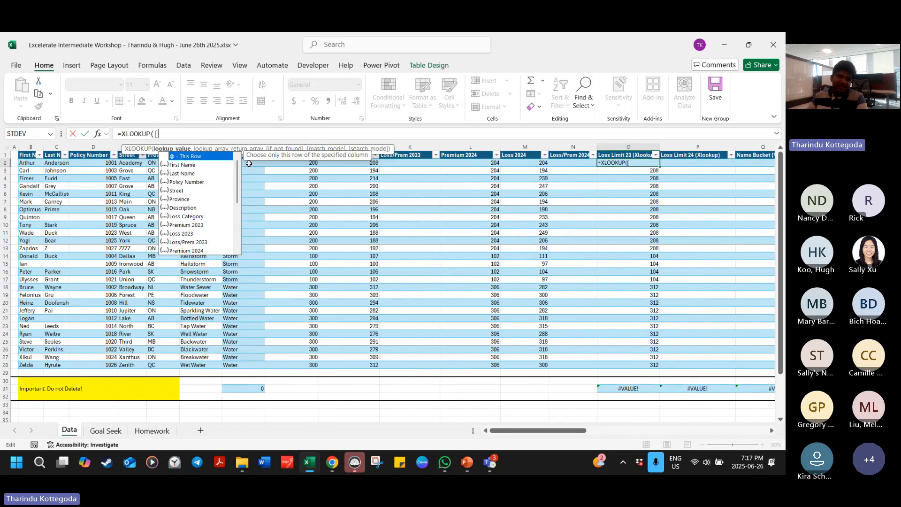
click(249, 163)
click(462, 295)
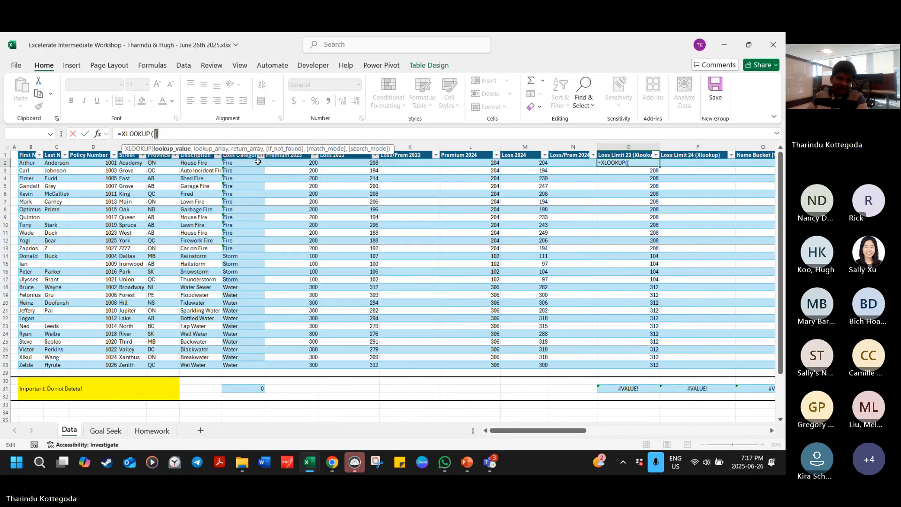
click(257, 162)
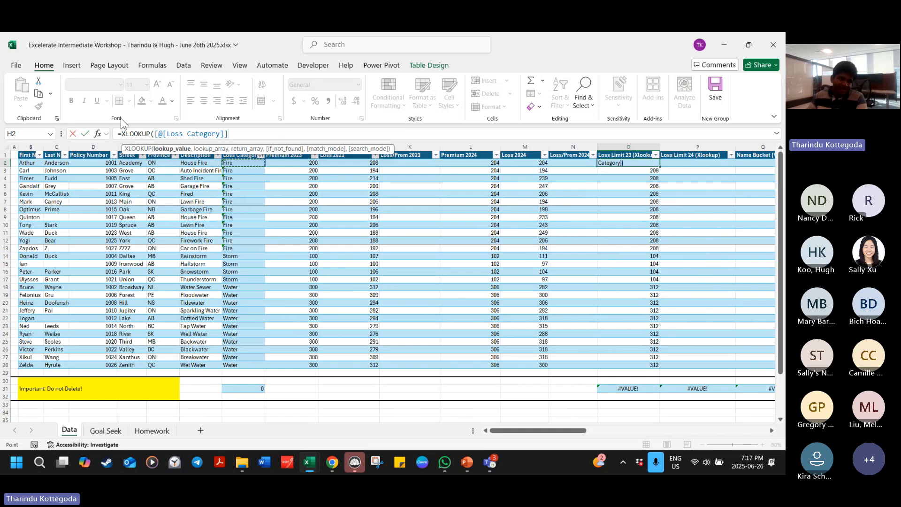
text(,)
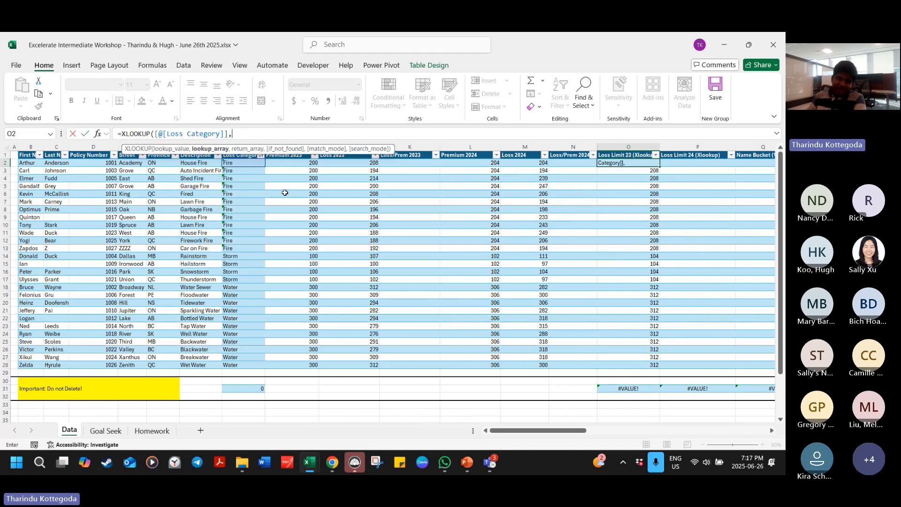
Step: Complete the XLOOKUP in O2 with Table3[Loss Category] as the lookup array and Table3[Loss Limit 23] as the return array
drag(519, 430, 630, 430)
drag(216, 162, 220, 178)
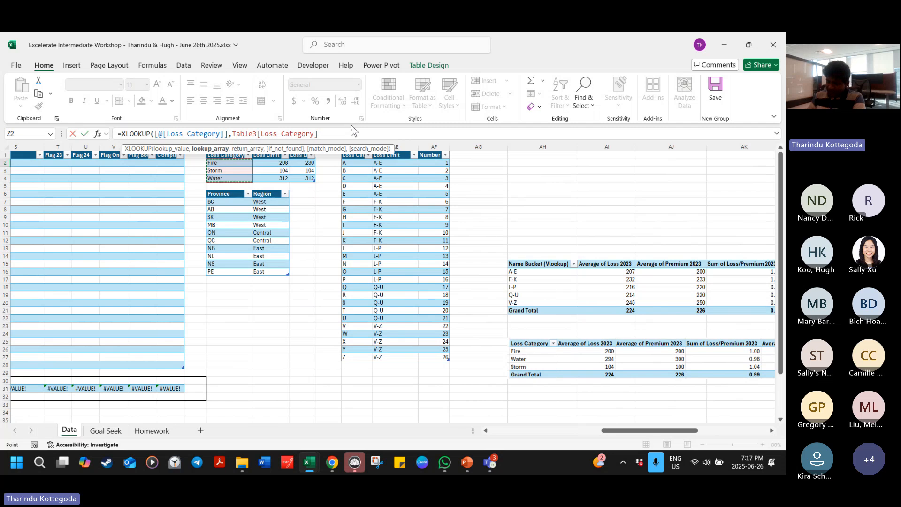
text(,)
drag(277, 164, 274, 176)
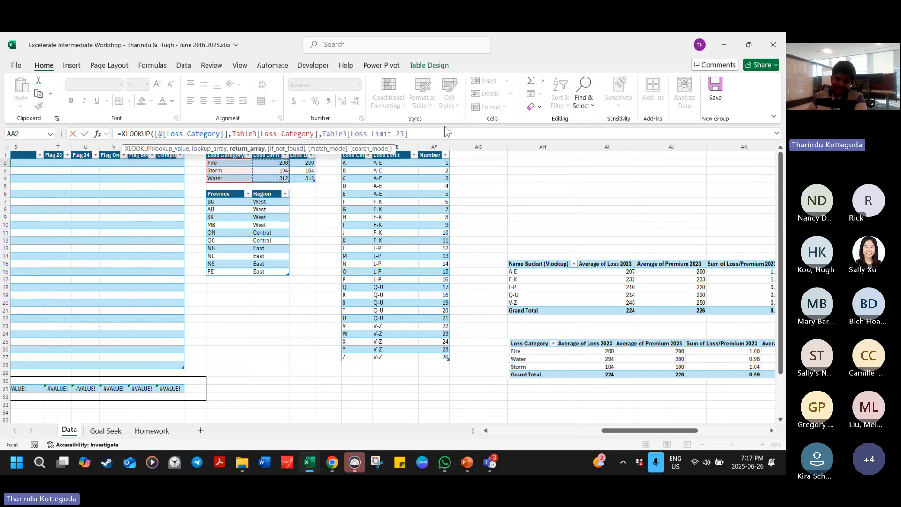
text())
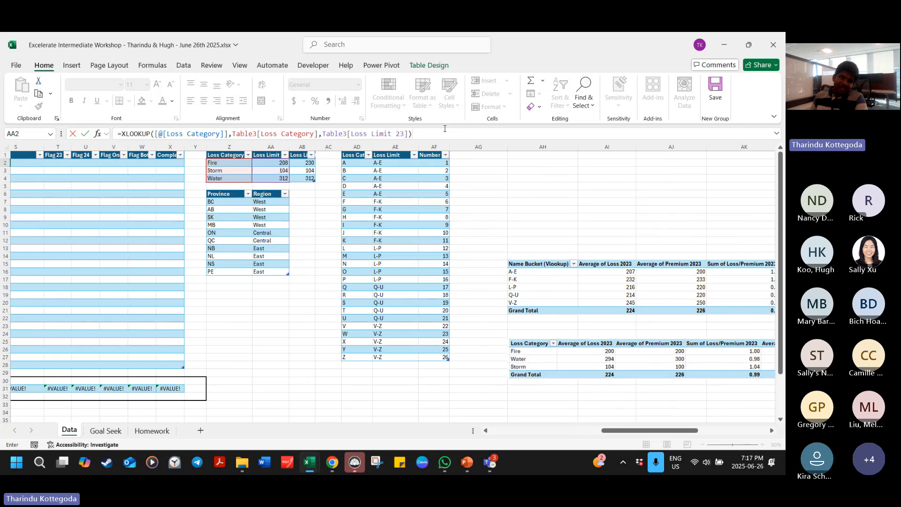
key(Return)
key(Up)
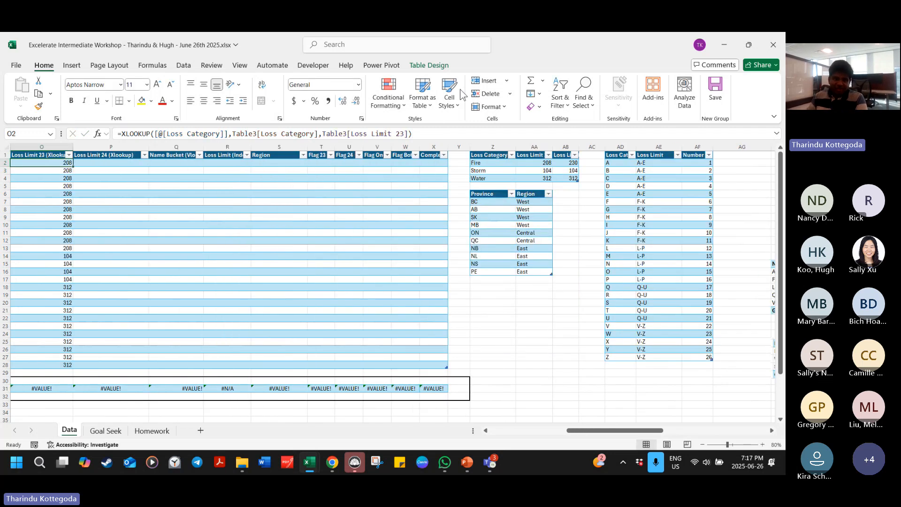
Step: Switch to the PowerPoint presentation, start the slide show, and advance to the VLOOKUP slide
click(725, 45)
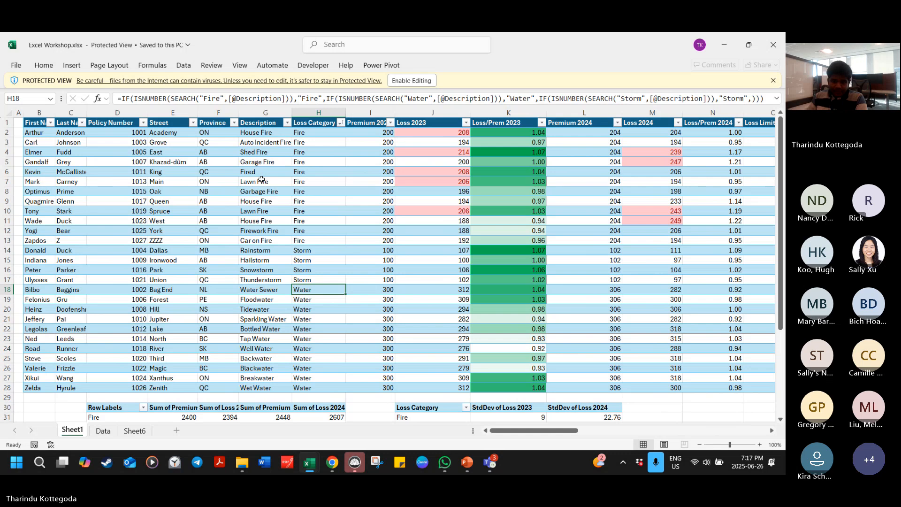
mouse_move(464, 461)
click(525, 415)
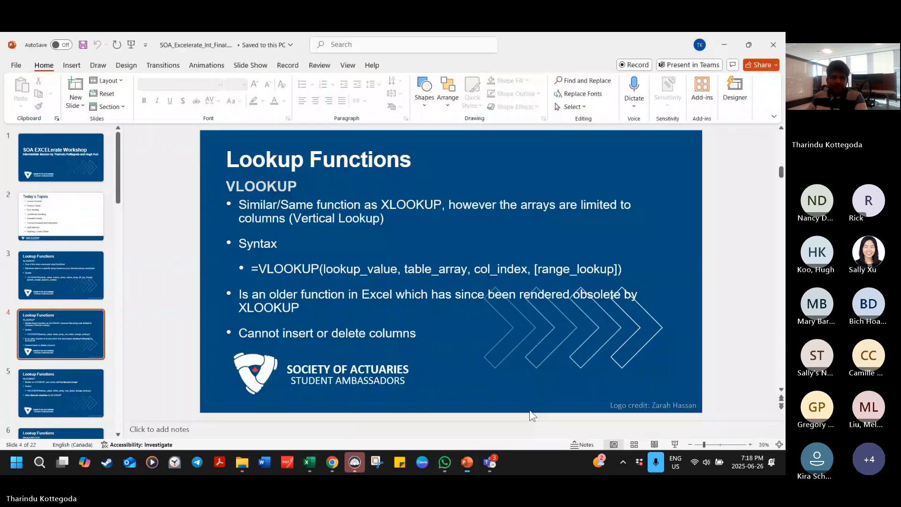
click(132, 45)
key(Right)
key(Right)
key(Right)
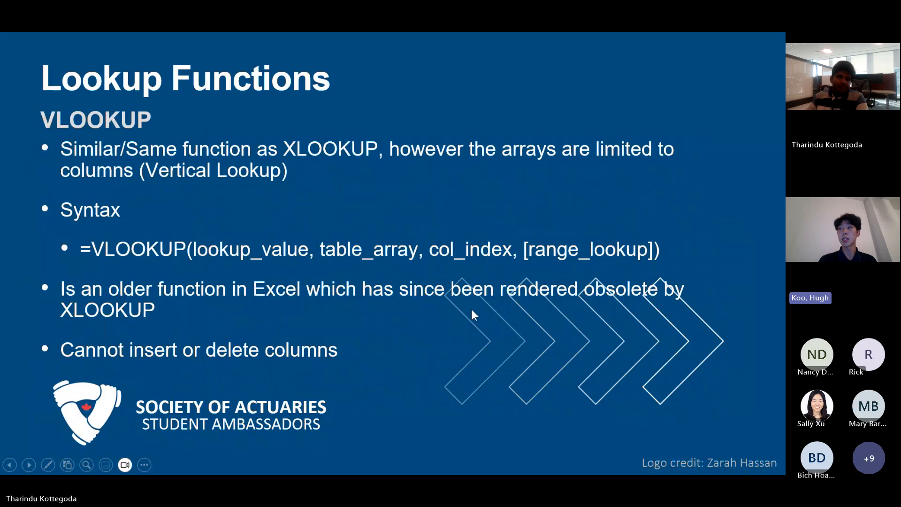
Step: Go back to the XLOOKUP slide of the slide show to present its syntax
key(Left)
key(Left)
key(Right)
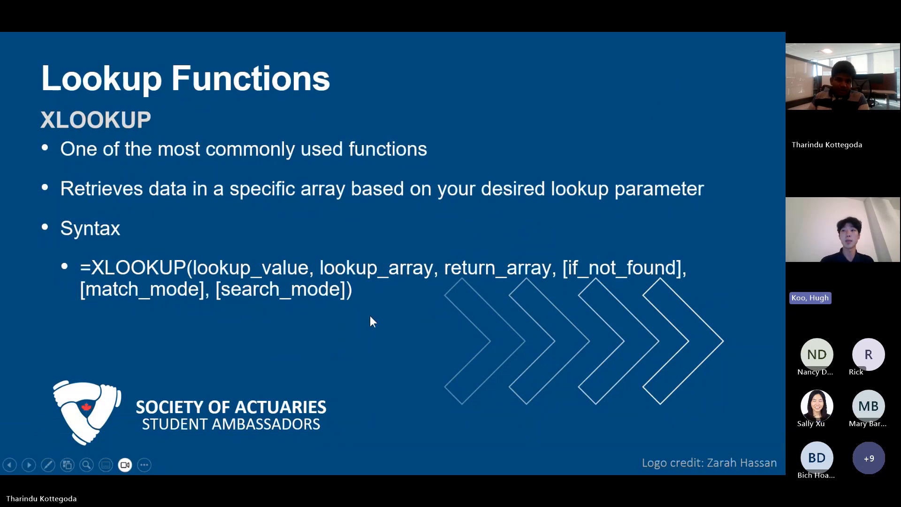
Step: Switch from the slide show back to the Excelerate Intermediate Workshop workbook in Excel
key(super)
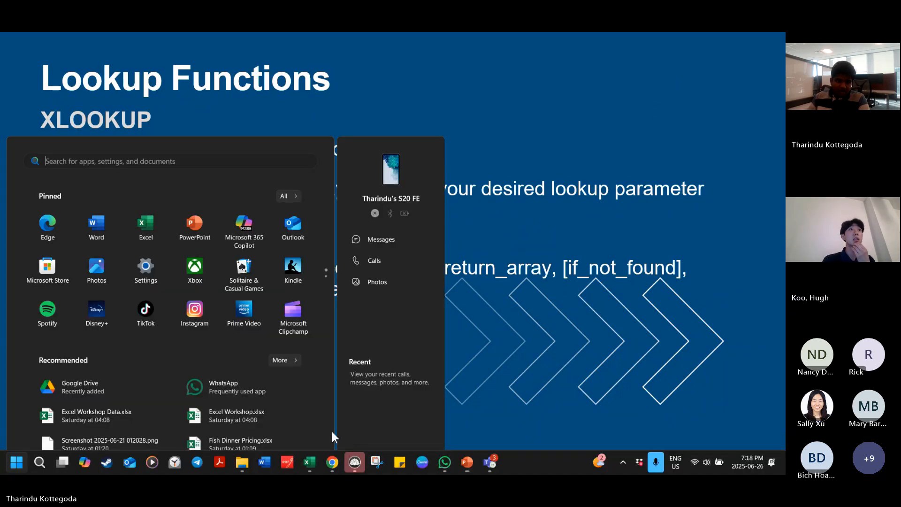
mouse_move(310, 463)
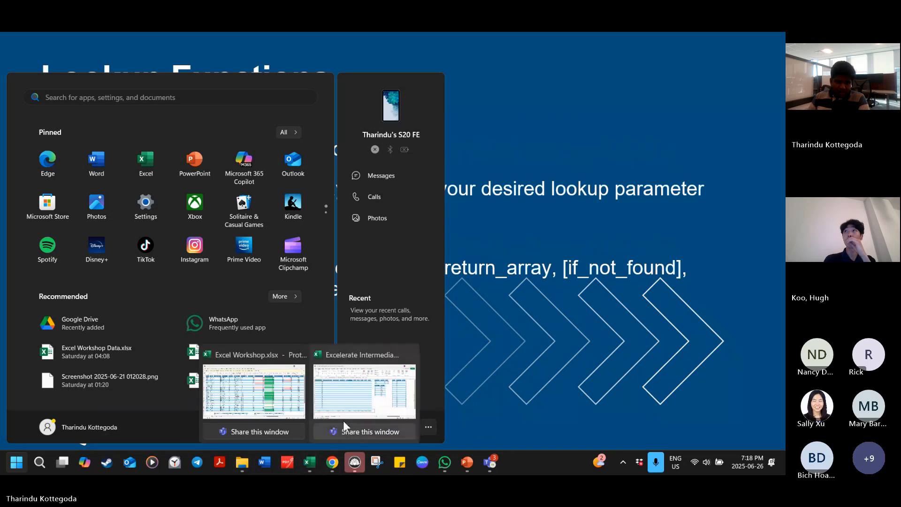
click(366, 391)
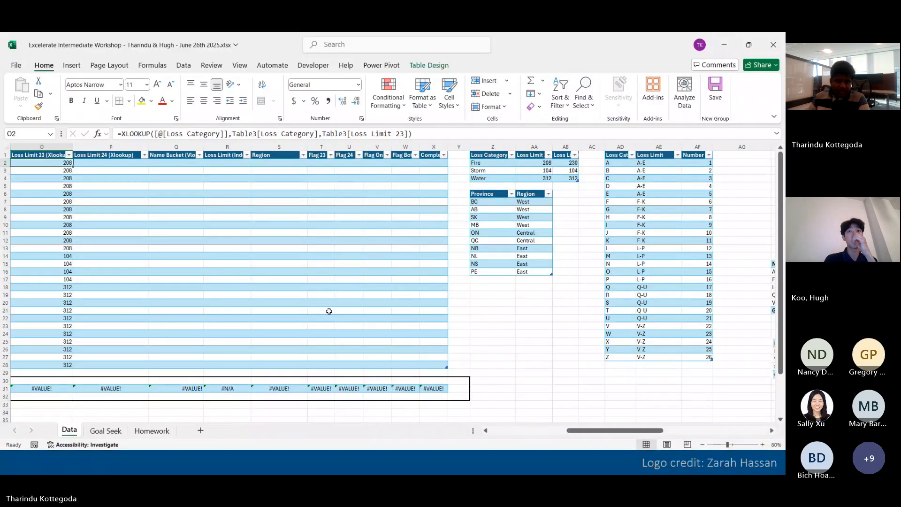
Step: Copy the nested IF/ISNUMBER/SEARCH formula from H31 into the Loss Category cells H2:H28
drag(641, 431, 586, 434)
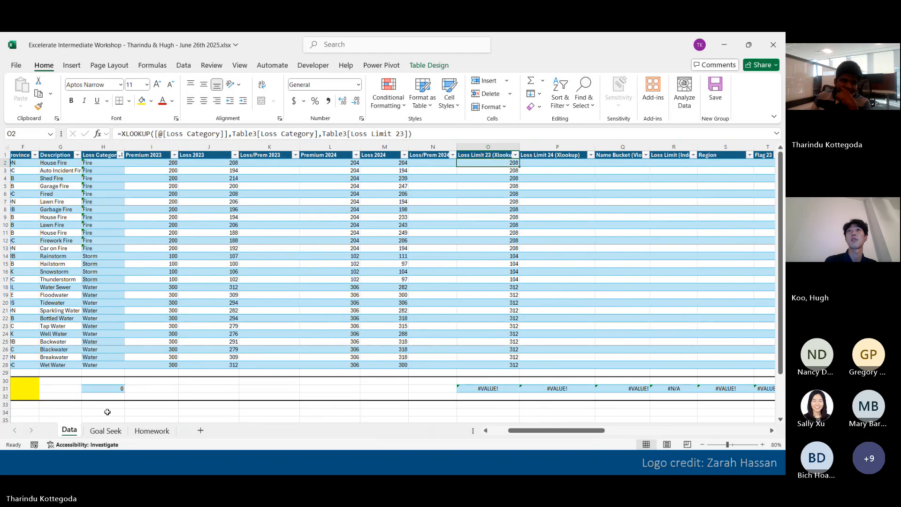
click(119, 389)
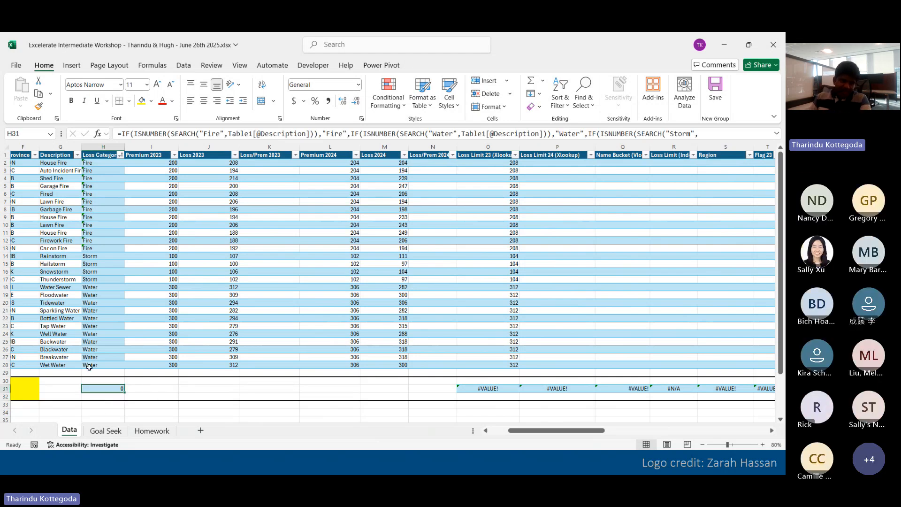
right_click(117, 392)
click(143, 100)
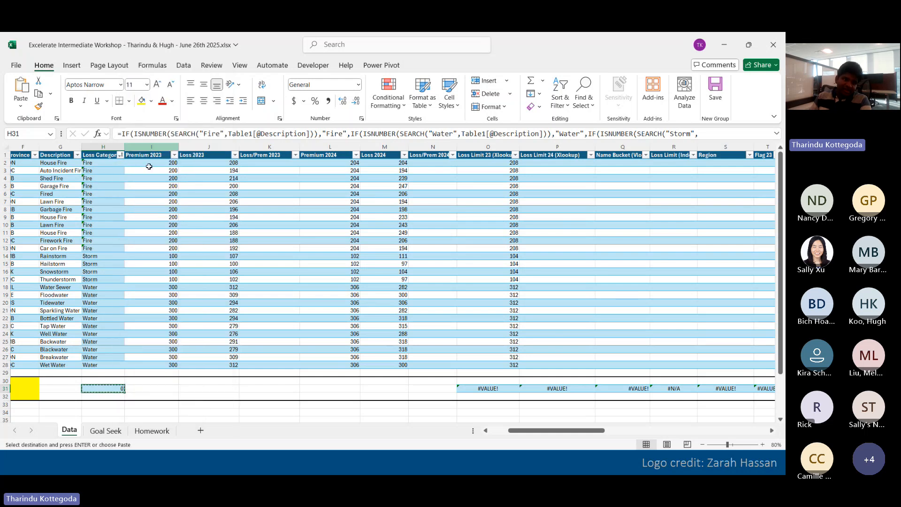
drag(90, 164, 89, 363)
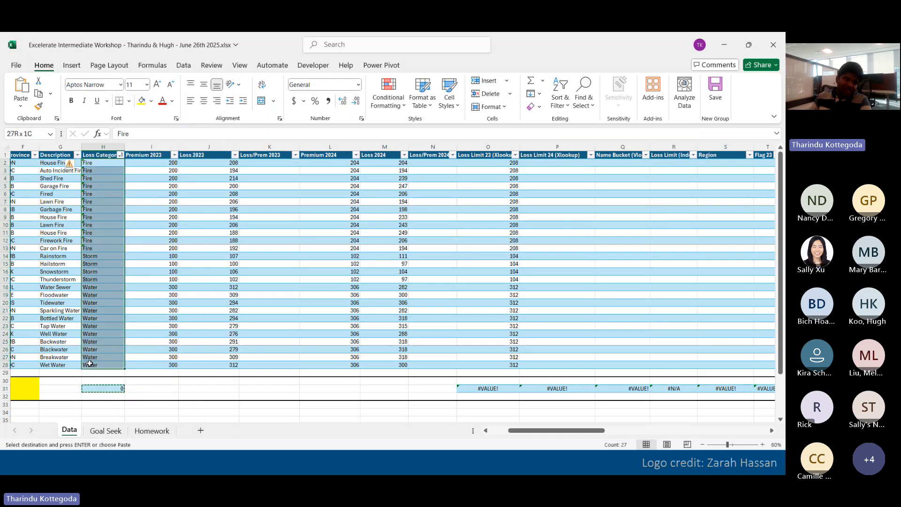
right_click(97, 199)
click(121, 164)
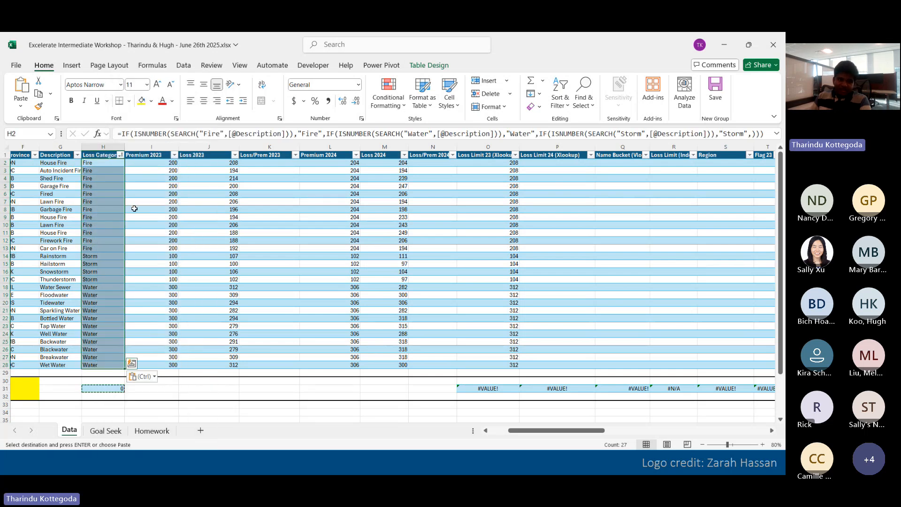
click(104, 193)
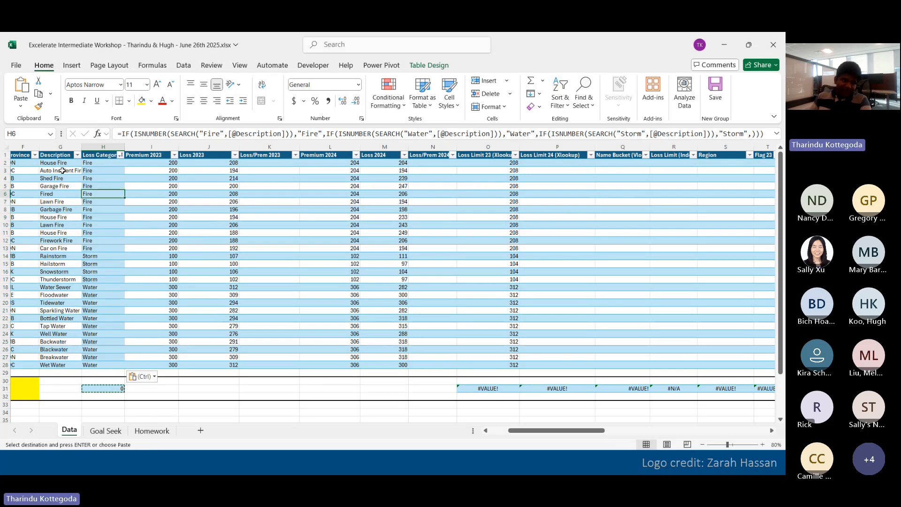
Step: Compare the fire, storm and water entries in the Description column with the categories in the Loss Category column
drag(67, 163, 51, 241)
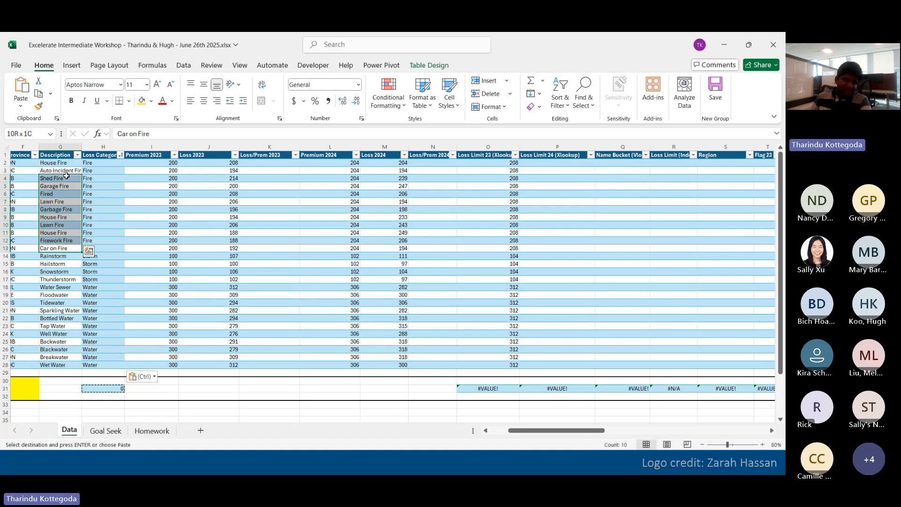
drag(103, 163, 100, 256)
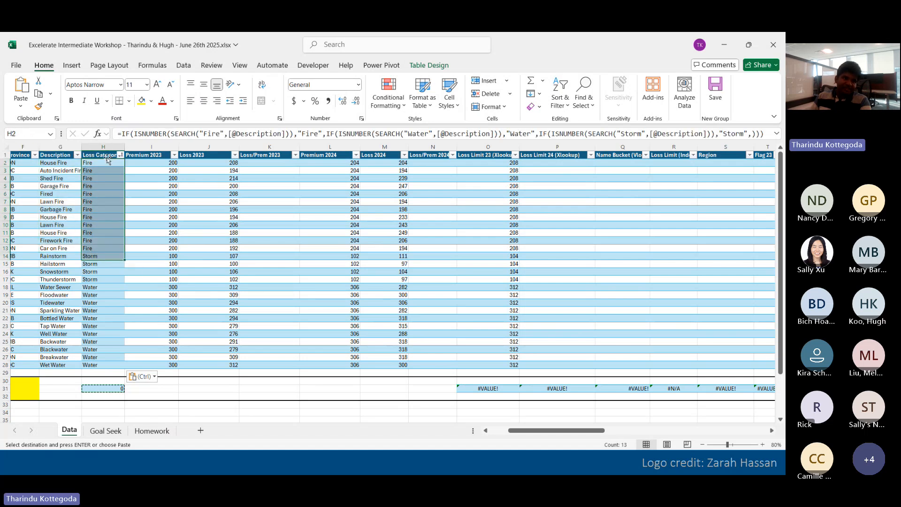
click(95, 164)
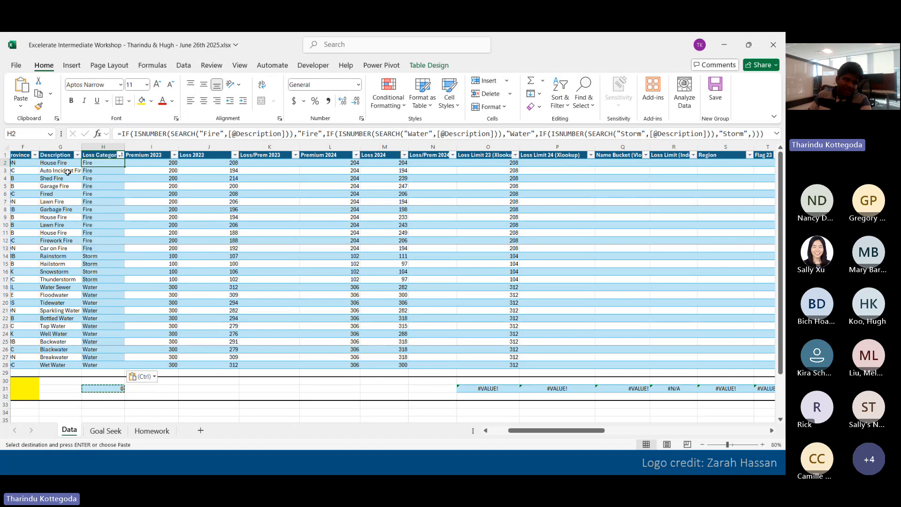
drag(68, 172, 61, 296)
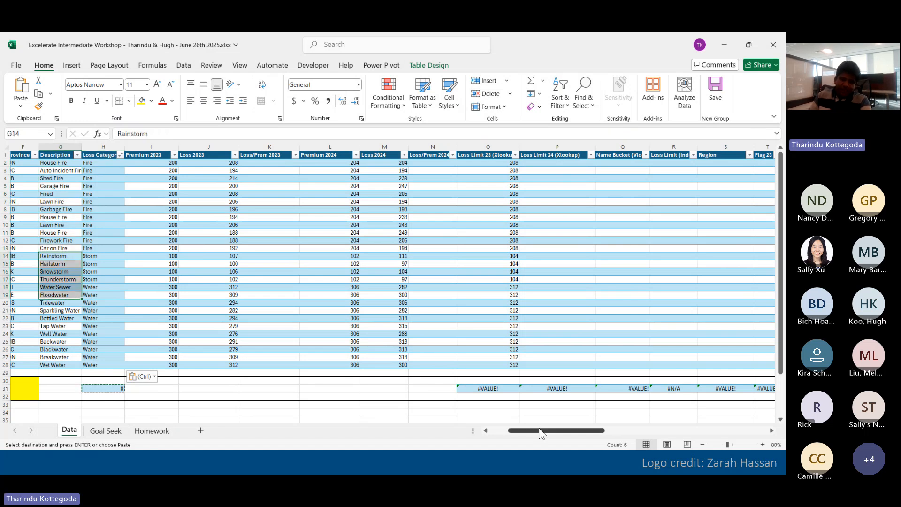
Step: Remove all arguments from the XLOOKUP formula in O2, keeping only =XLOOKUP( for re-entry
drag(539, 427, 562, 426)
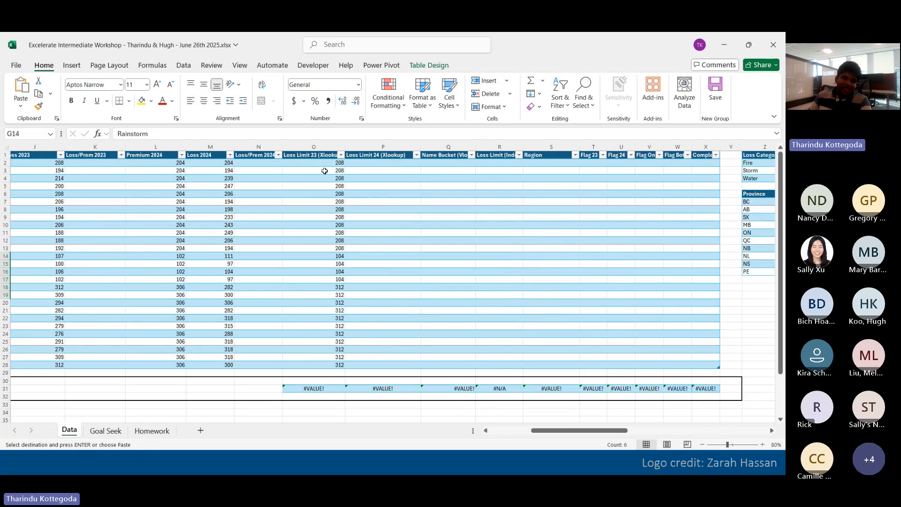
click(330, 163)
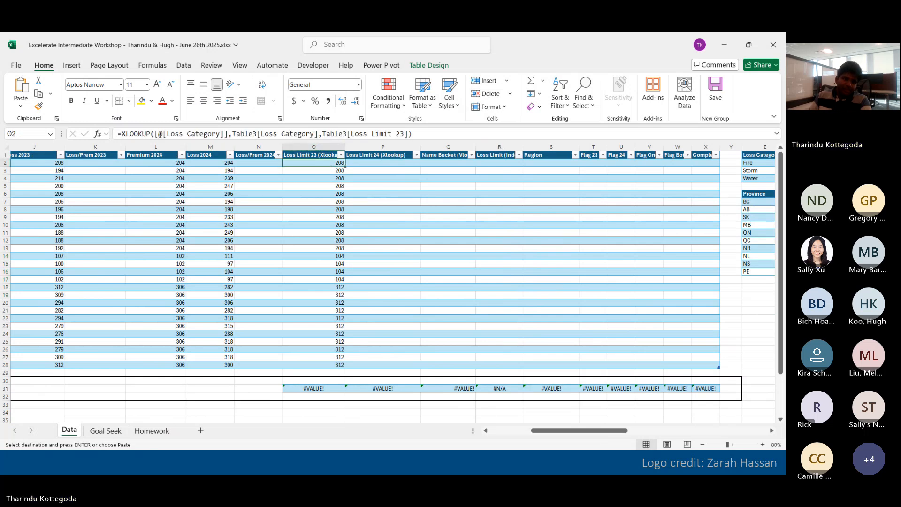
drag(155, 134, 413, 135)
key(Delete)
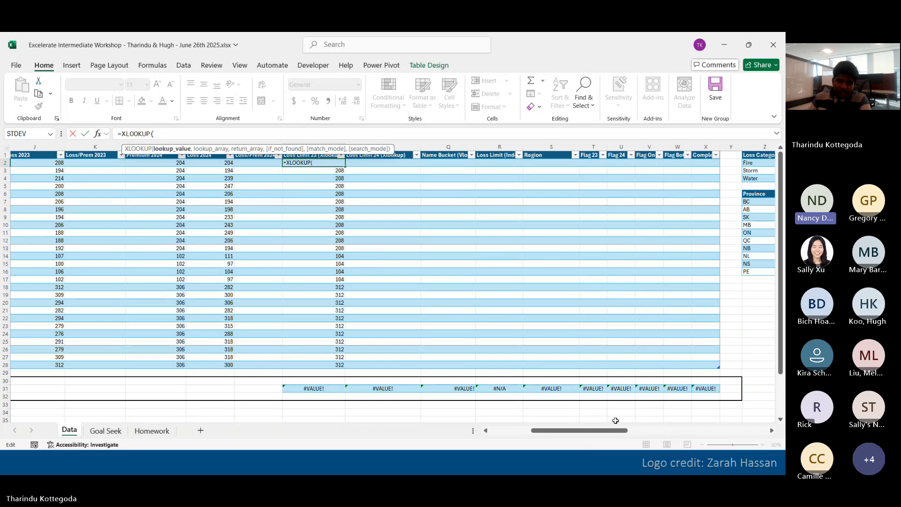
Step: Enter [@[Loss Category]] from H2 as the XLOOKUP's lookup value and Table3[Loss Category] in Z2:Z4 as its lookup array
drag(612, 434, 596, 436)
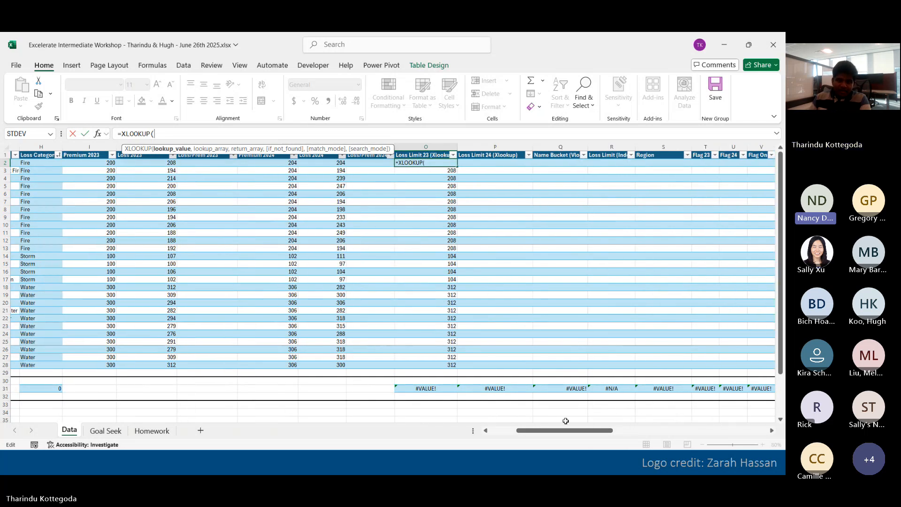
drag(571, 437, 565, 436)
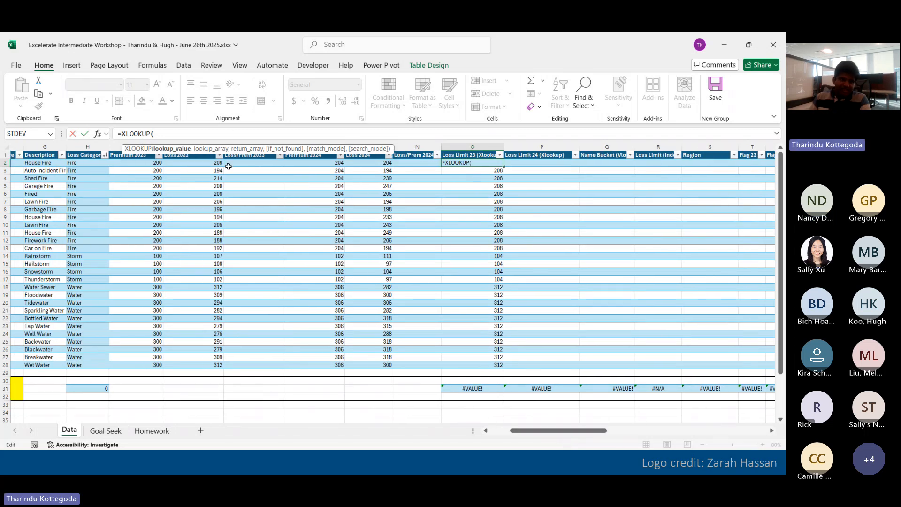
click(92, 163)
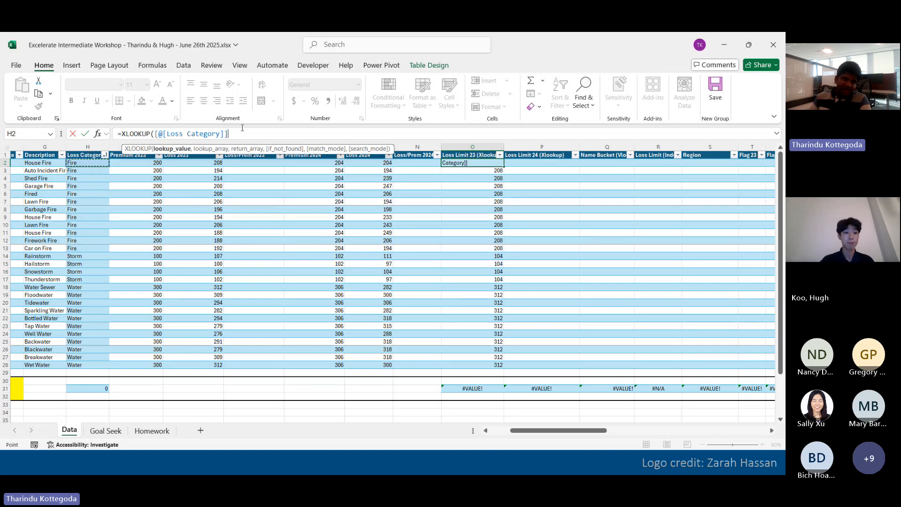
text(,)
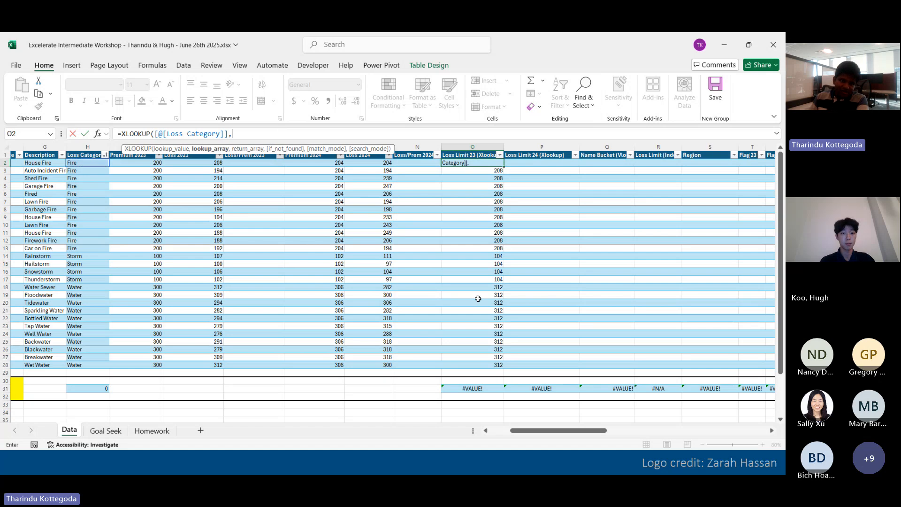
drag(558, 428, 634, 429)
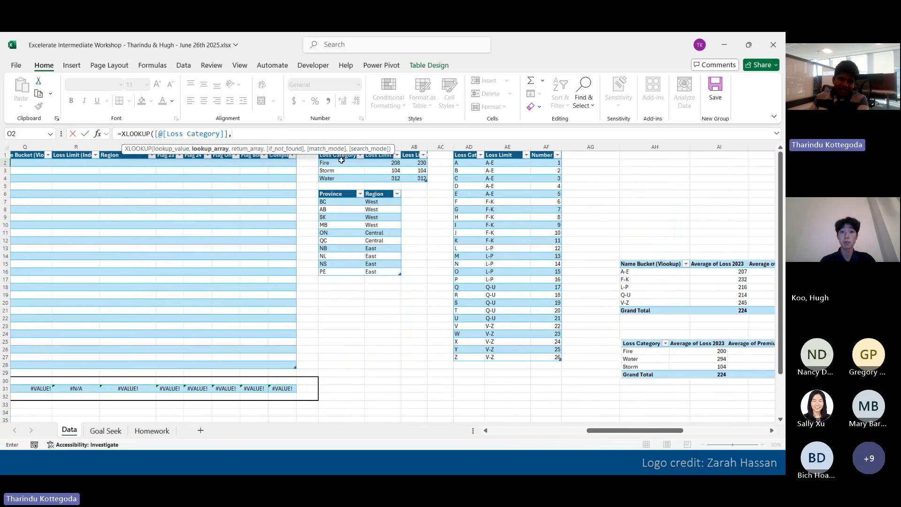
drag(342, 160, 342, 176)
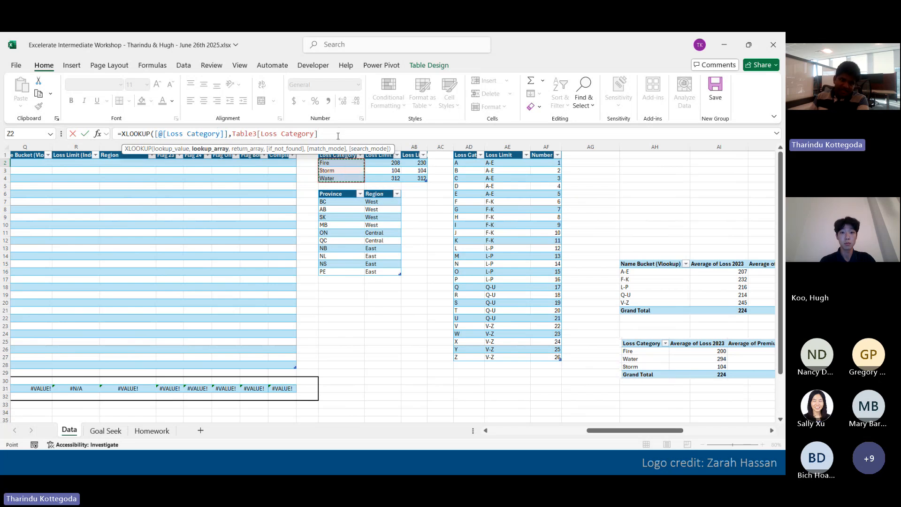
Step: Finish the XLOOKUP in O2 with Table3[Loss Limit 23] from AA2:AA4 as its return array and return to the XLOOKUP slide
text(,)
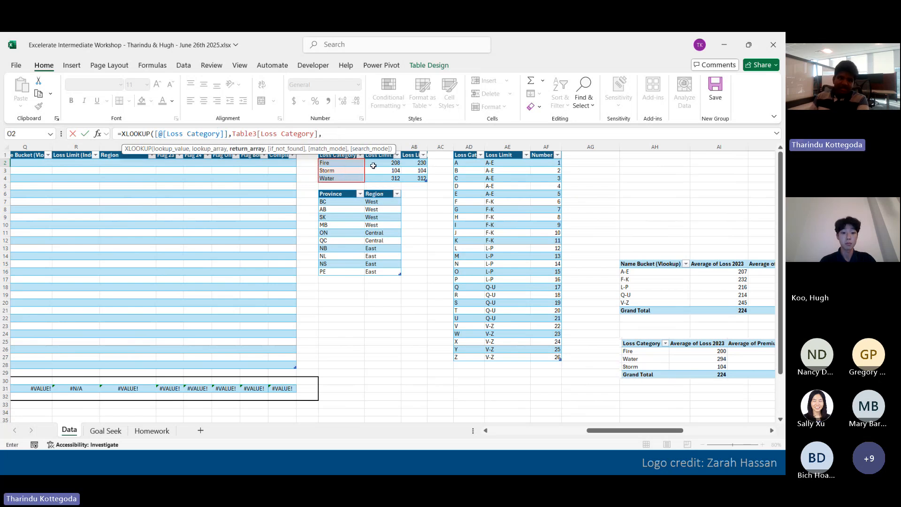
drag(378, 163, 395, 179)
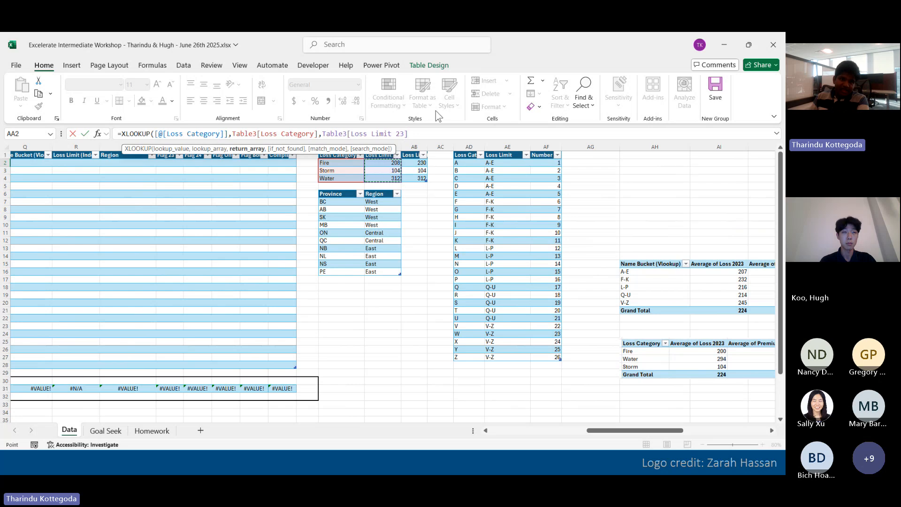
text())
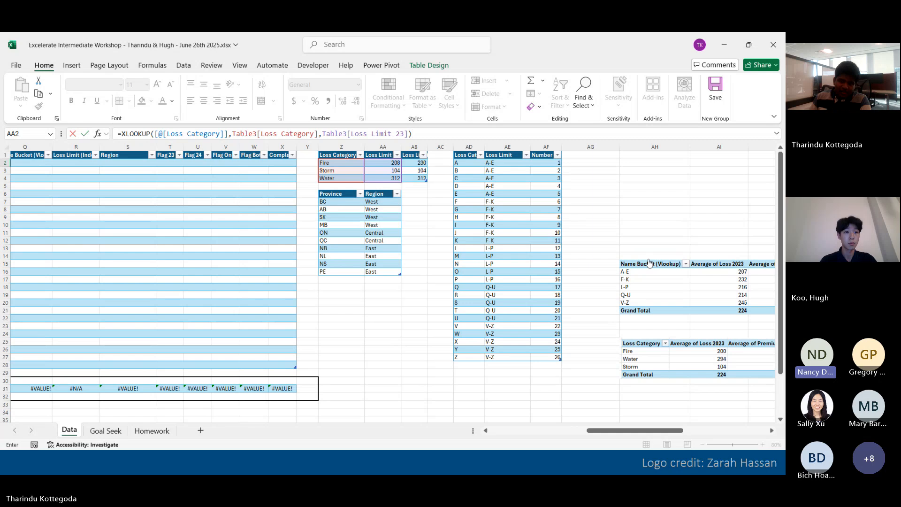
key(ctrl+Return)
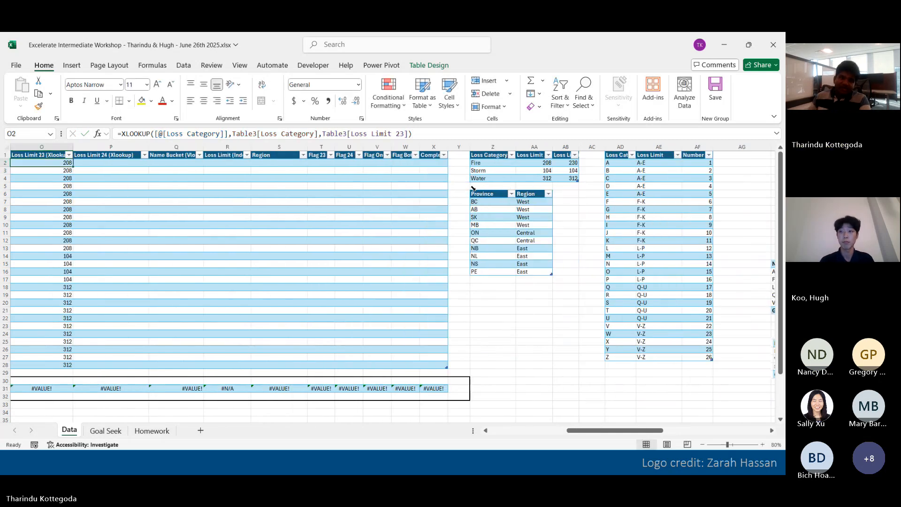
click(731, 39)
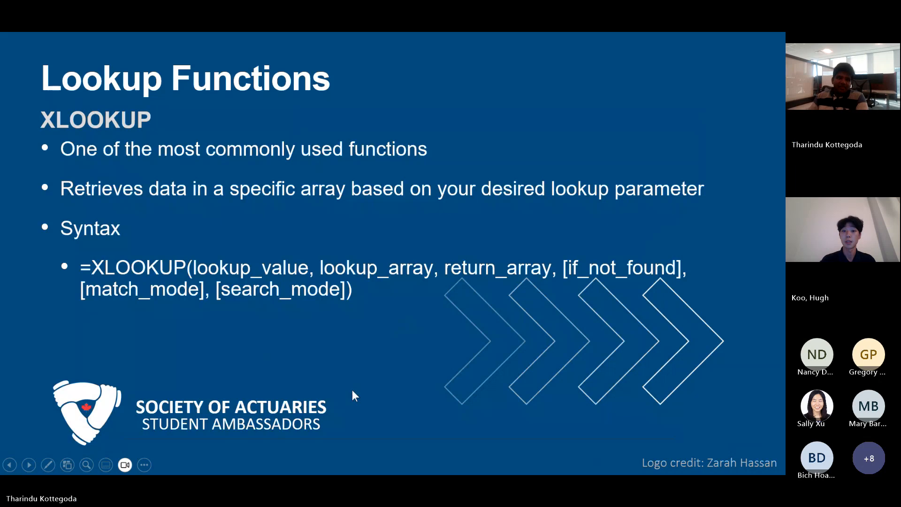
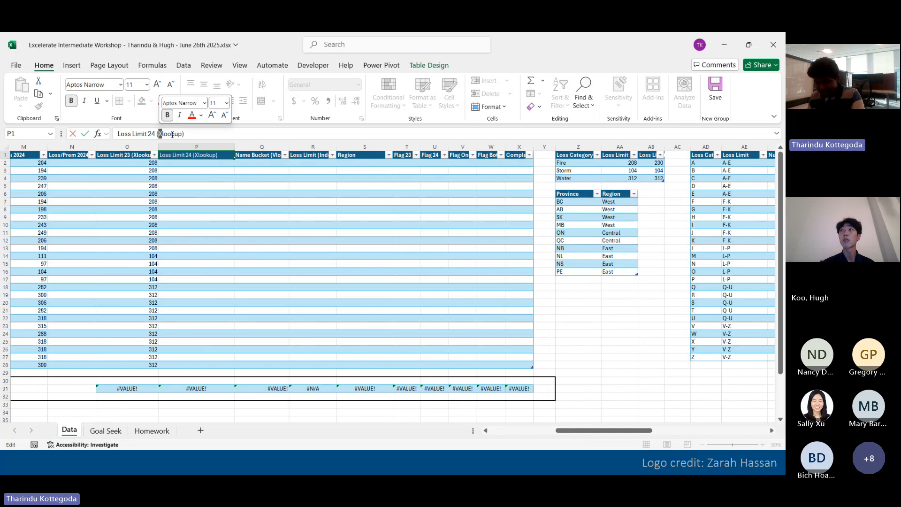
Step: Rename the header in P1 as Loss Limit 24 (Vlookup)
text(V)
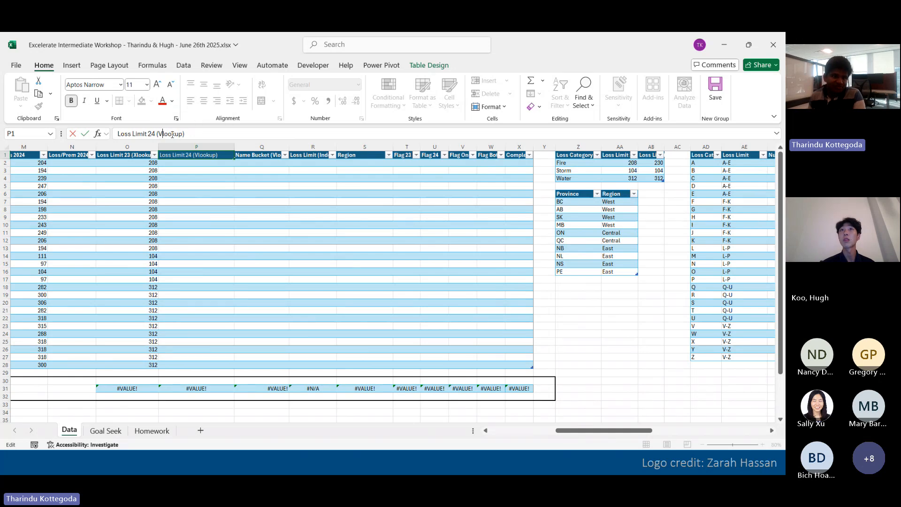
key(Return)
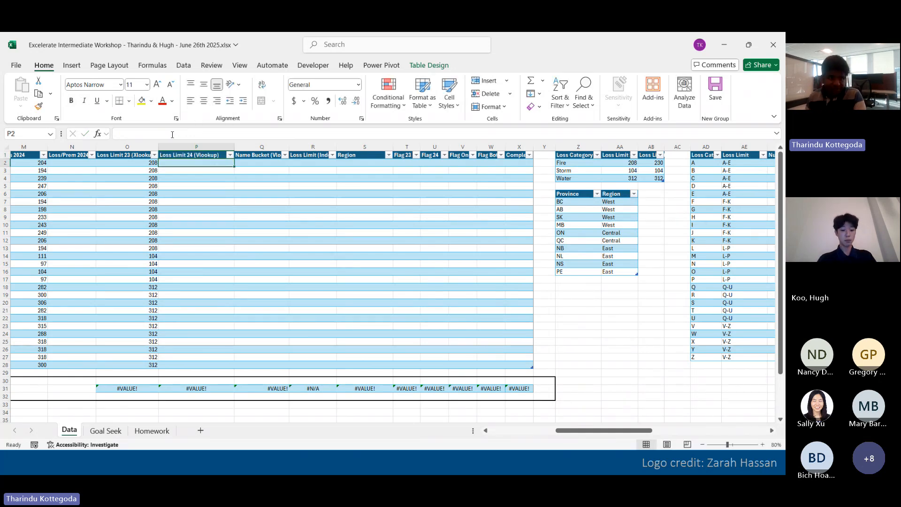
drag(194, 155, 194, 166)
Step: Start a VLOOKUP formula in P2 with [@[Loss Category]] from H2 as its lookup value
click(204, 162)
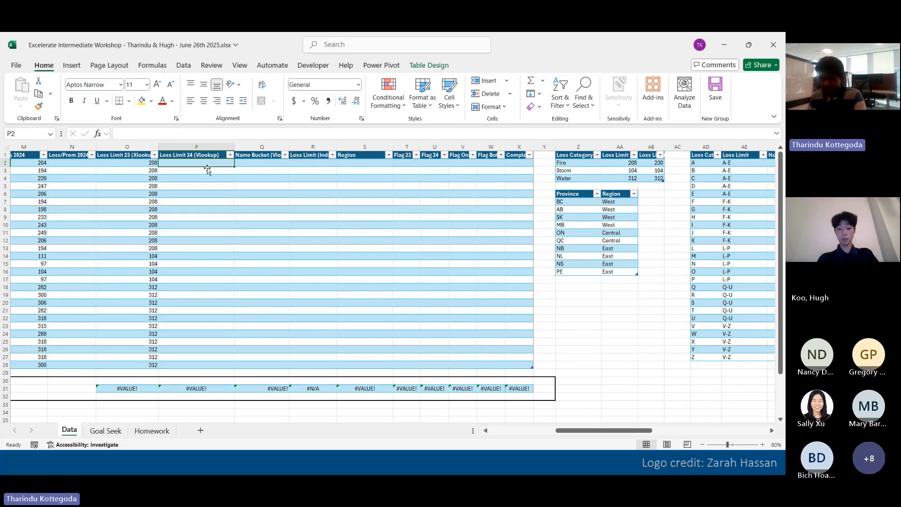
text(=VLOOKU)
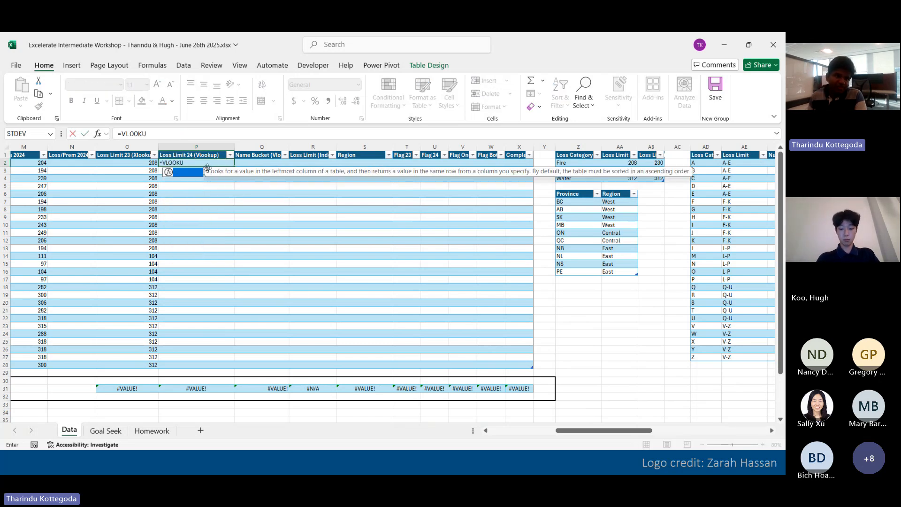
text(P()
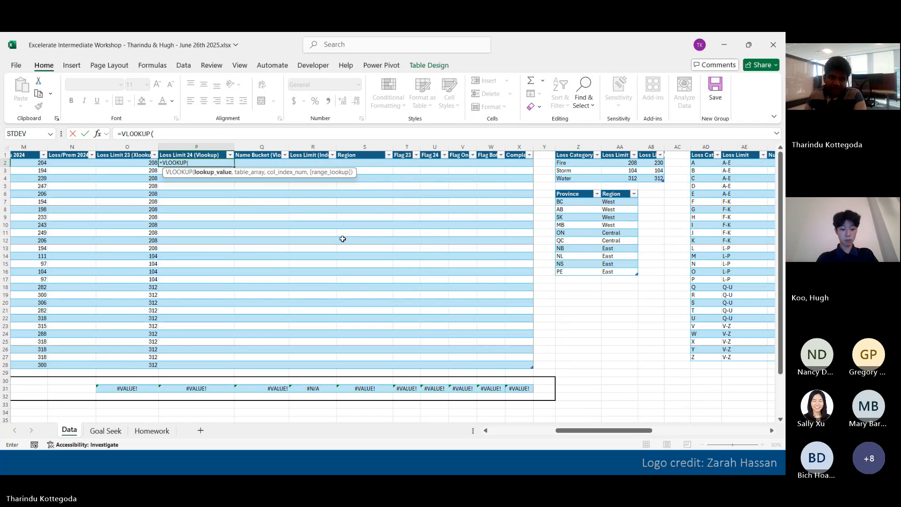
drag(603, 434, 605, 438)
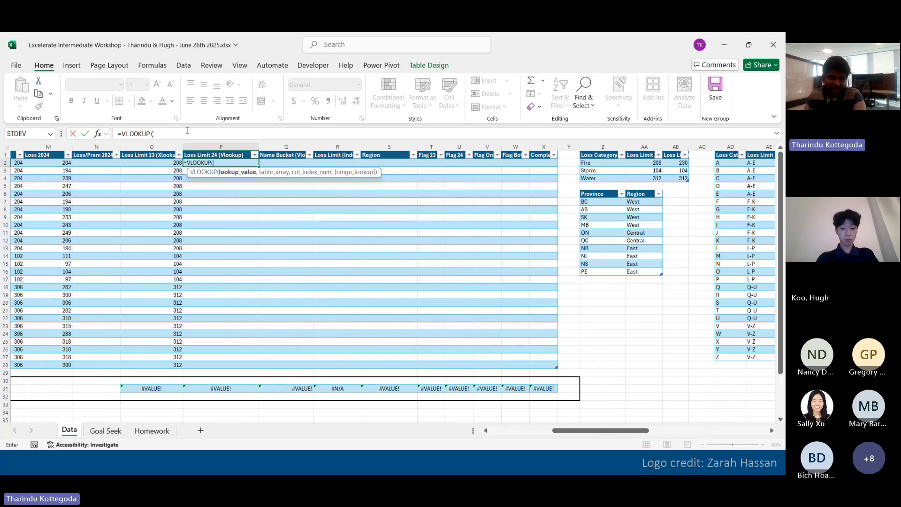
click(187, 132)
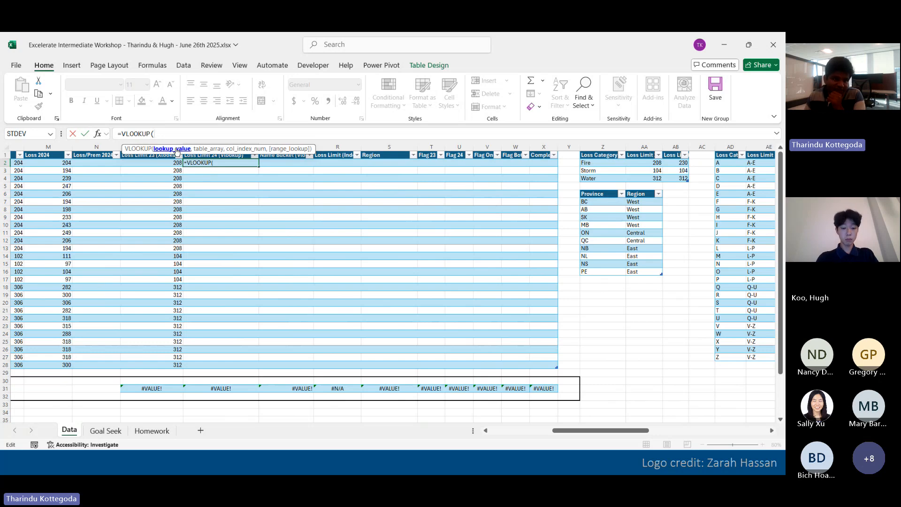
drag(596, 433, 553, 434)
click(106, 165)
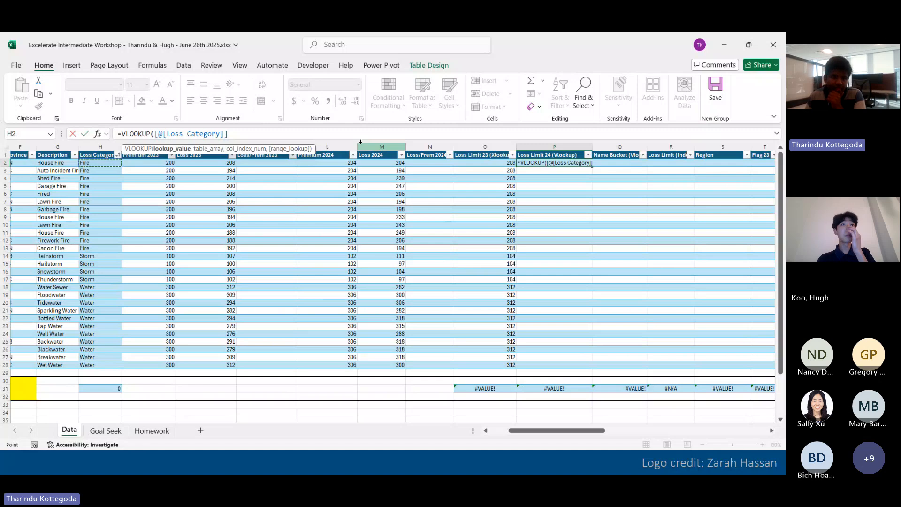
Step: Complete the VLOOKUP with Table3 in Z2:AB4 as its table array and 3 as its column index number
text(,)
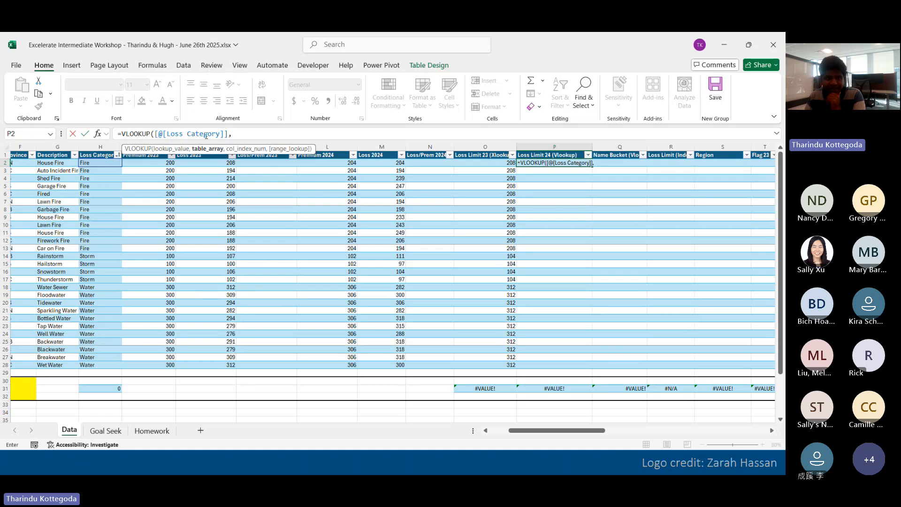
drag(582, 432, 672, 407)
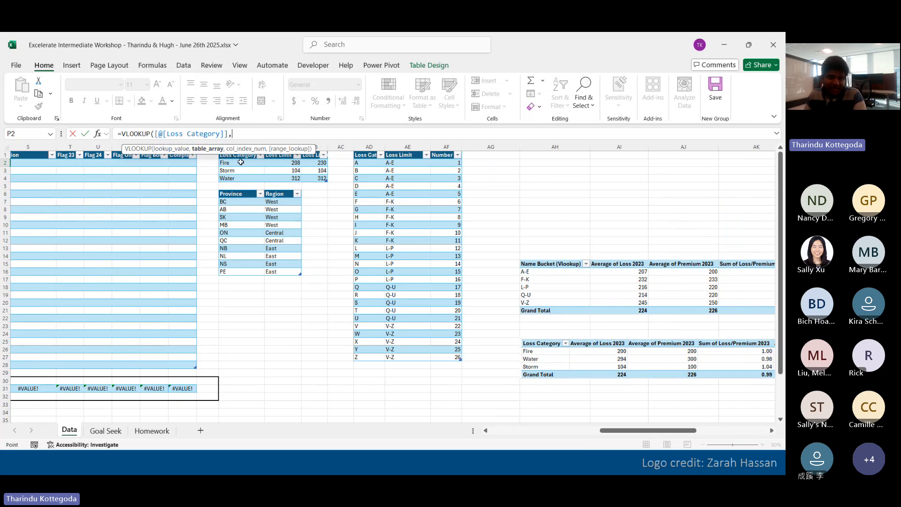
drag(241, 162, 243, 180)
drag(290, 162, 309, 177)
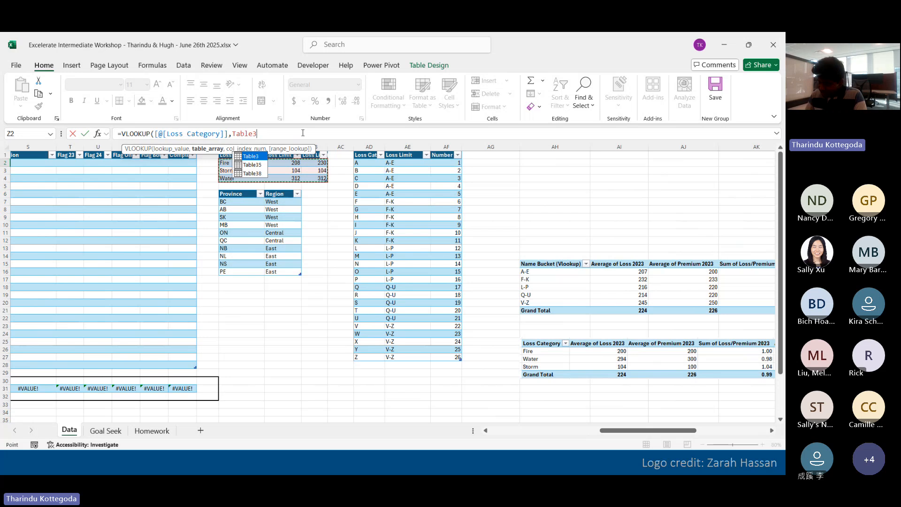
text(,)
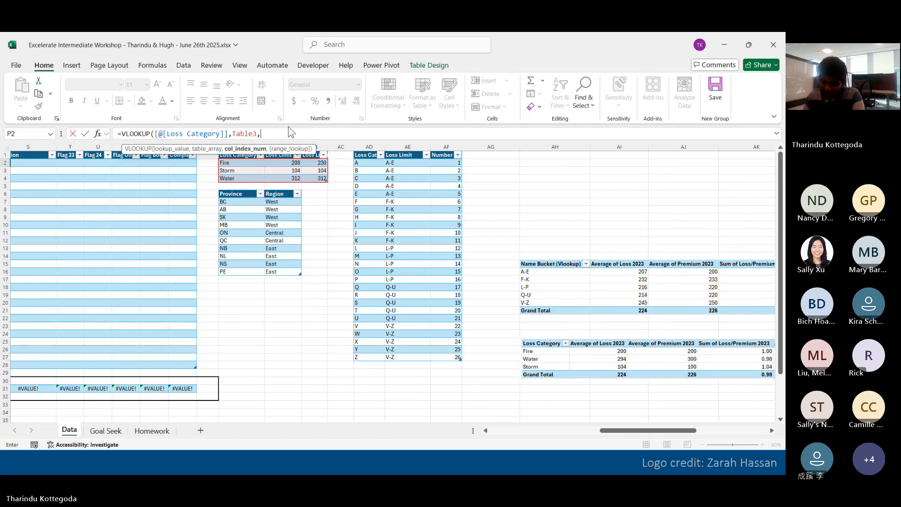
text(3)
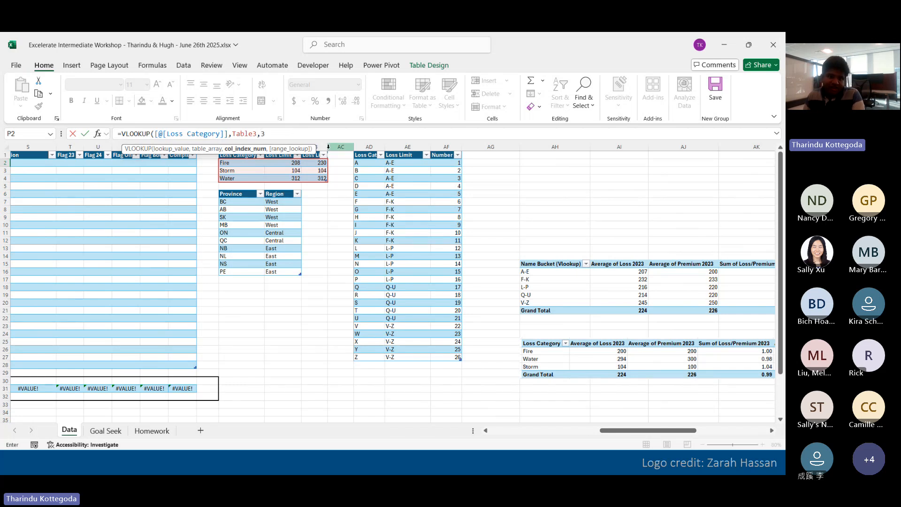
click(328, 147)
click(520, 202)
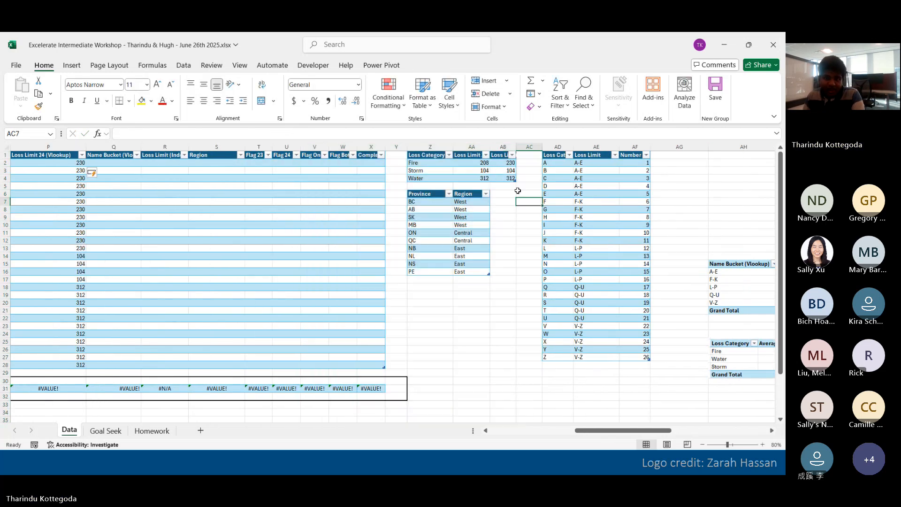
Step: Widen the two Loss Limit columns AA and AB of the lookup table and highlight the Loss Limit 24 column
click(512, 163)
mouse_move(516, 146)
mouse_down()
mouse_move(542, 145)
mouse_move(500, 147)
mouse_up()
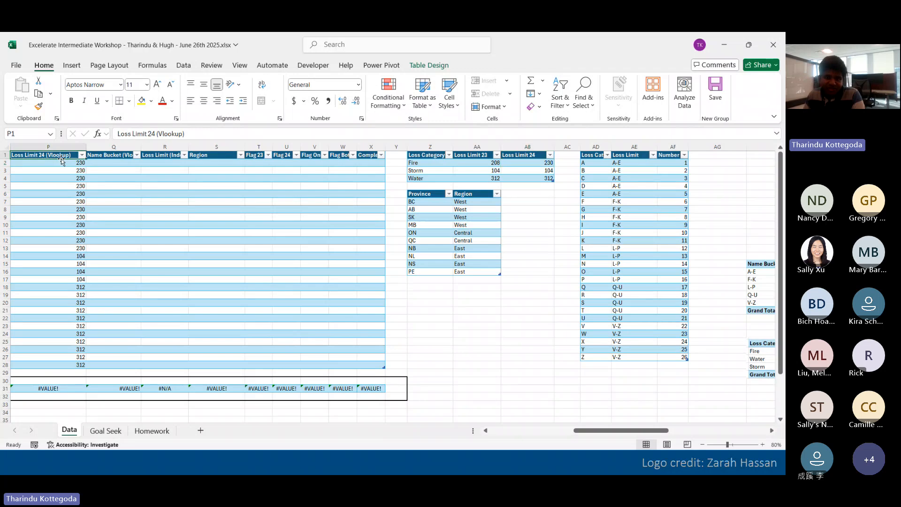
drag(526, 158, 523, 178)
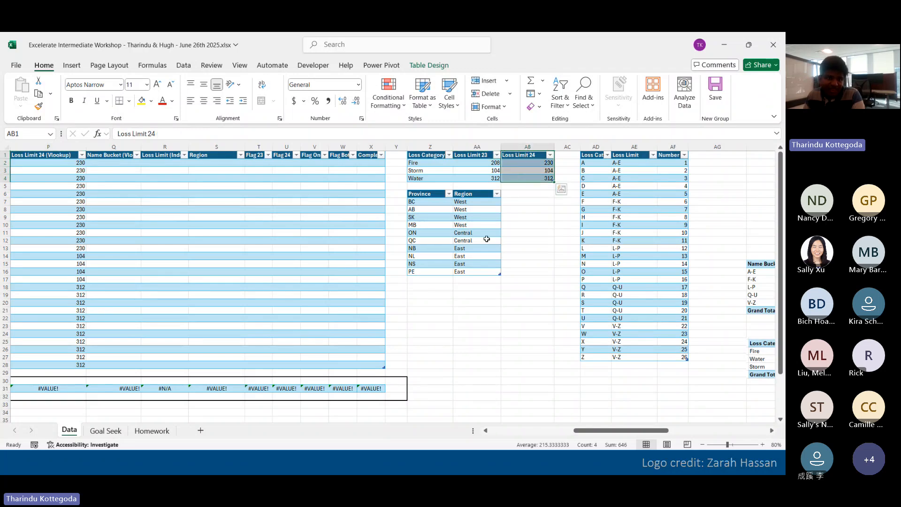
click(484, 240)
Step: Examine the VLOOKUP in P2, tracing its lookup value to the Loss Category column and its table array to Table3
double_click(70, 162)
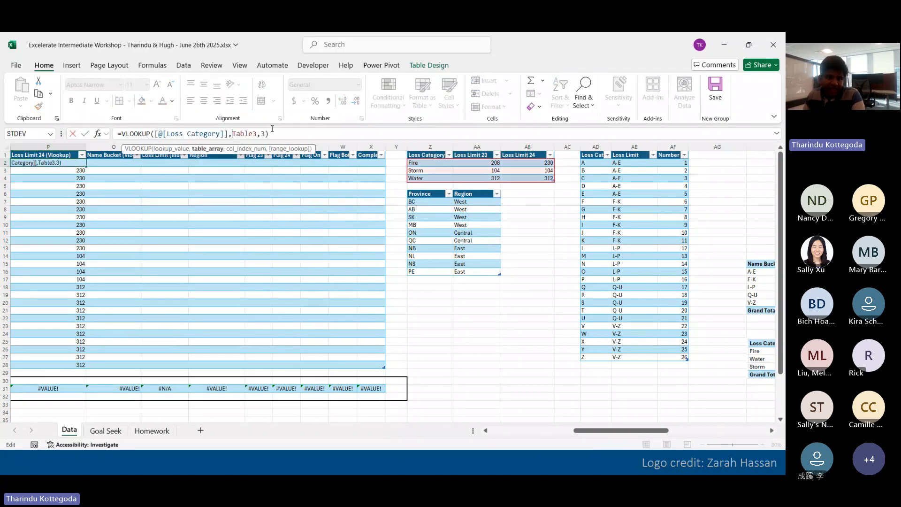
click(168, 135)
click(623, 430)
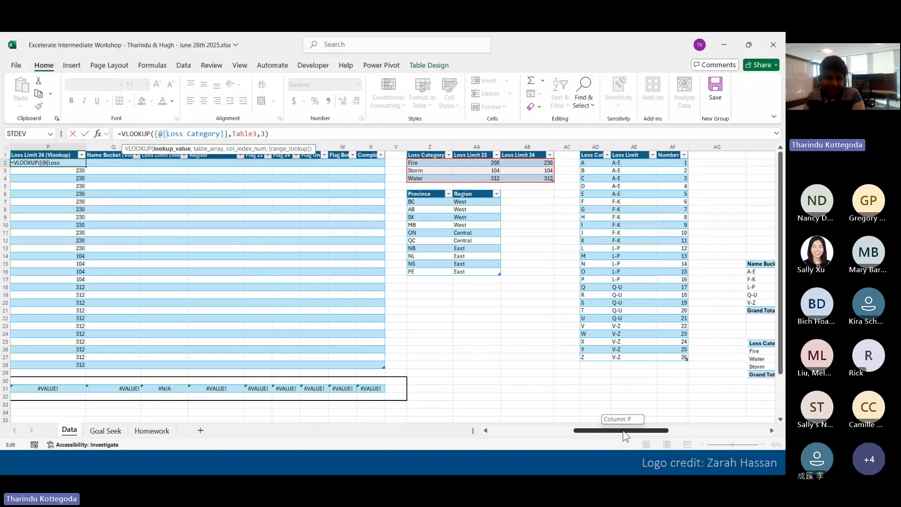
drag(624, 434, 556, 432)
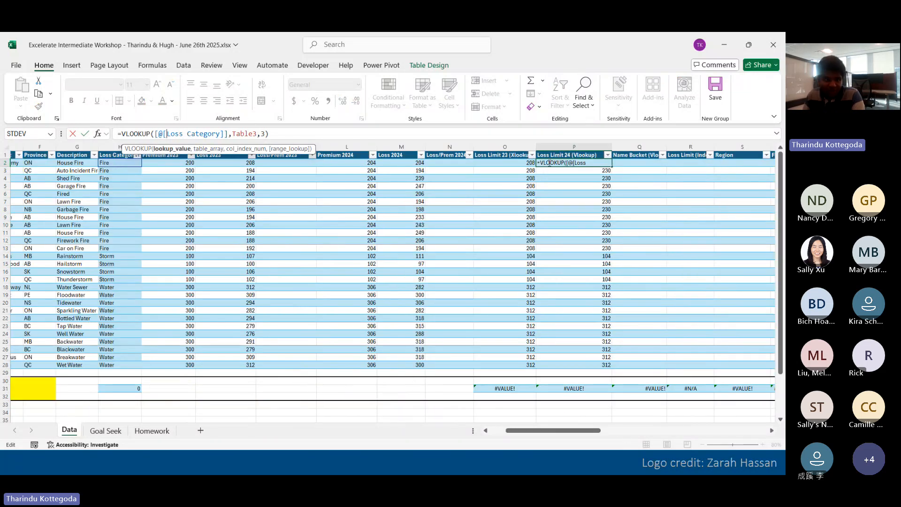
click(205, 135)
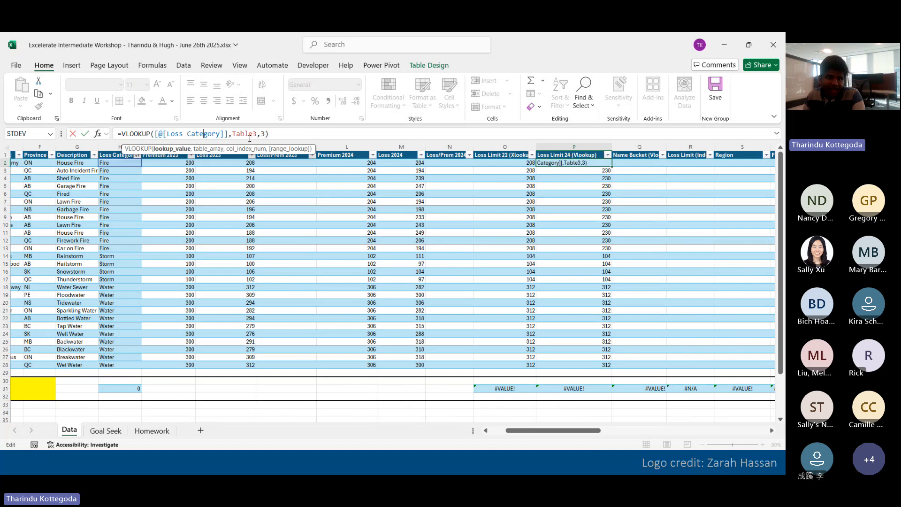
drag(580, 434, 675, 413)
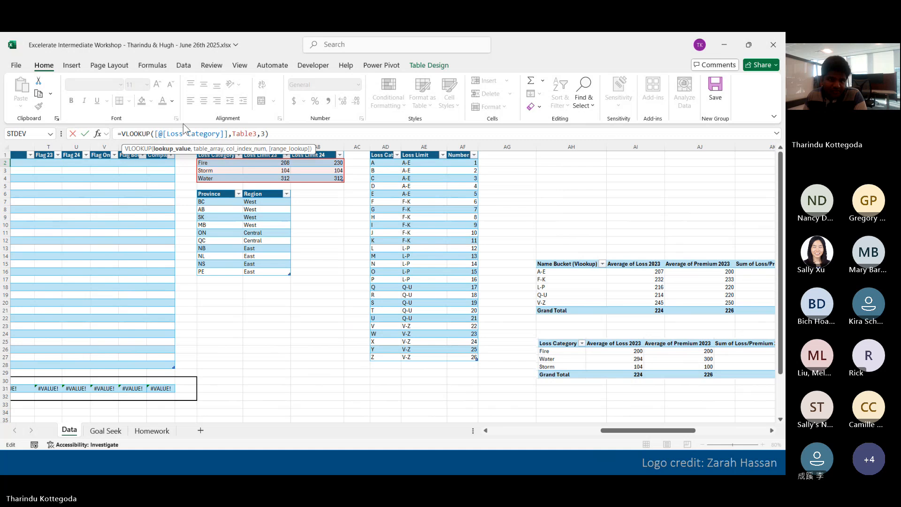
Step: Try replacing Table3 in the P2 VLOOKUP with a range that does not start at Loss Category, entering X2:AB4
double_click(242, 134)
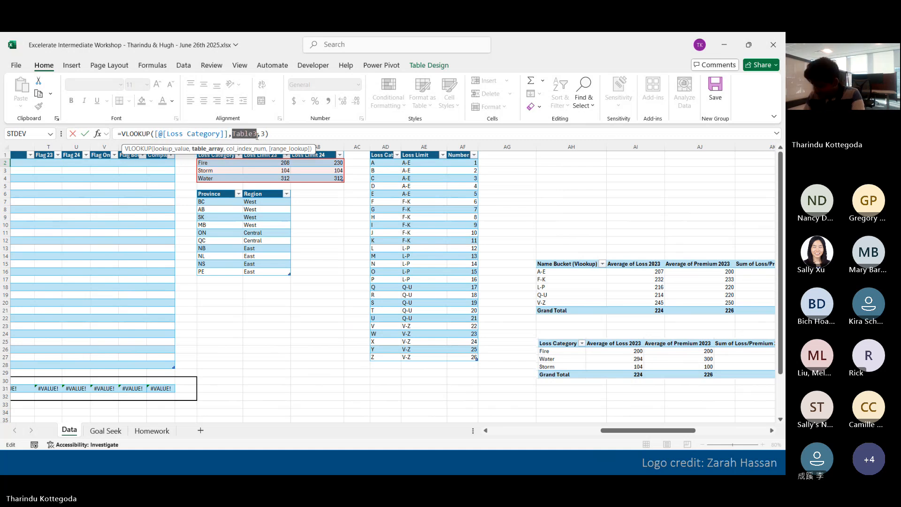
key(BackSpace)
drag(268, 162, 329, 171)
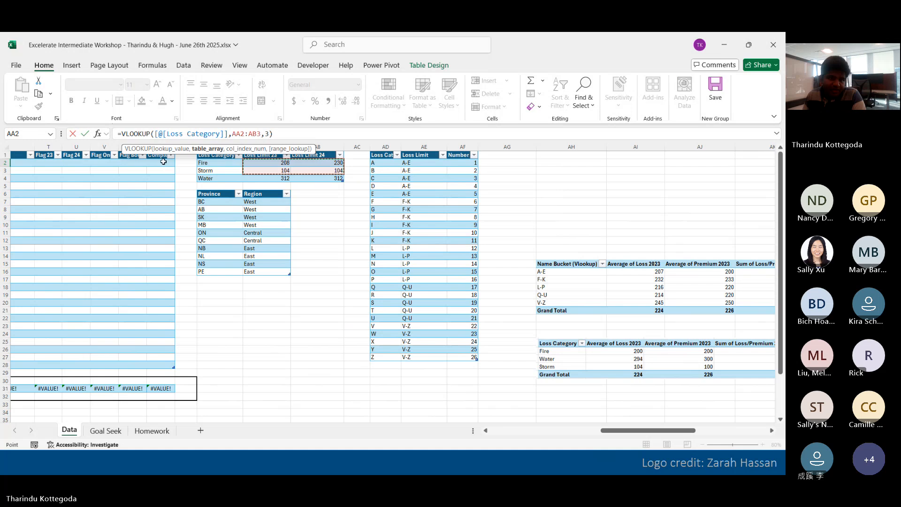
drag(165, 167, 314, 180)
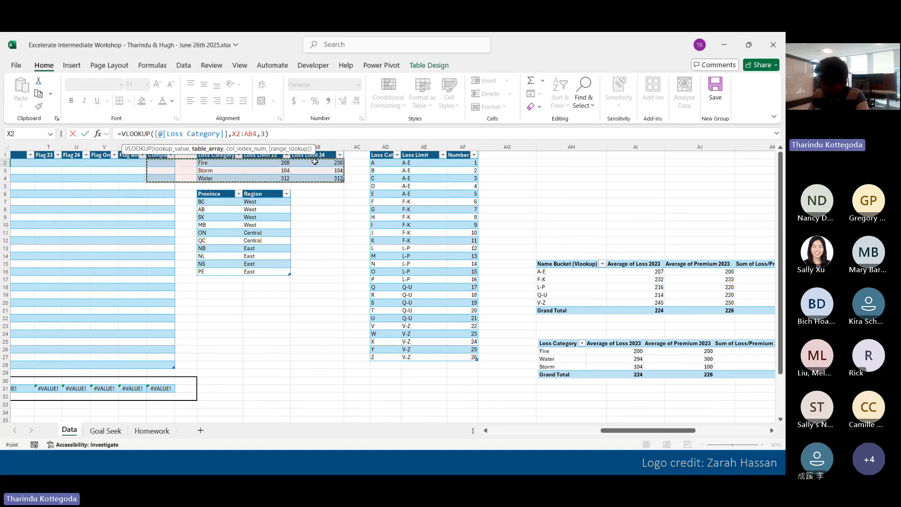
key(Return)
Step: Set the table array of the P2 VLOOKUP back to Table3 in Z2:AB4, keeping 3 as the column index number
click(80, 163)
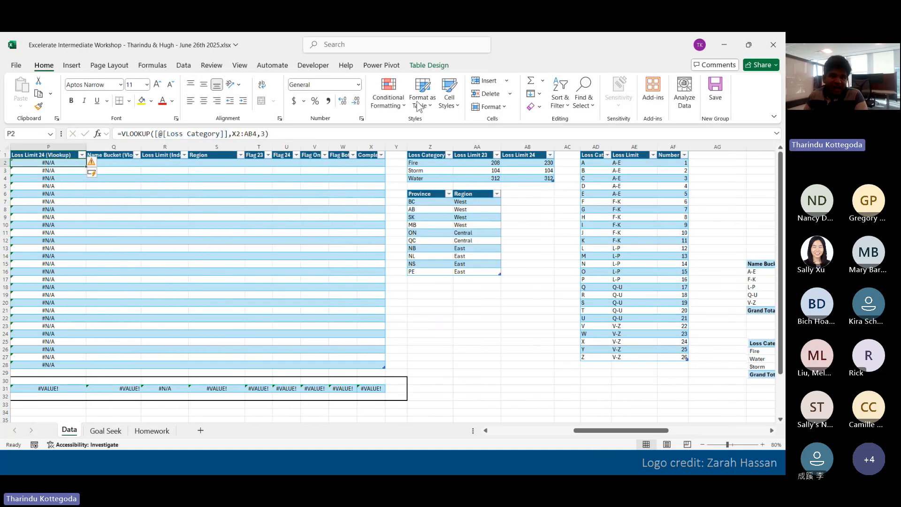
double_click(237, 133)
drag(244, 132, 258, 135)
key(BackSpace)
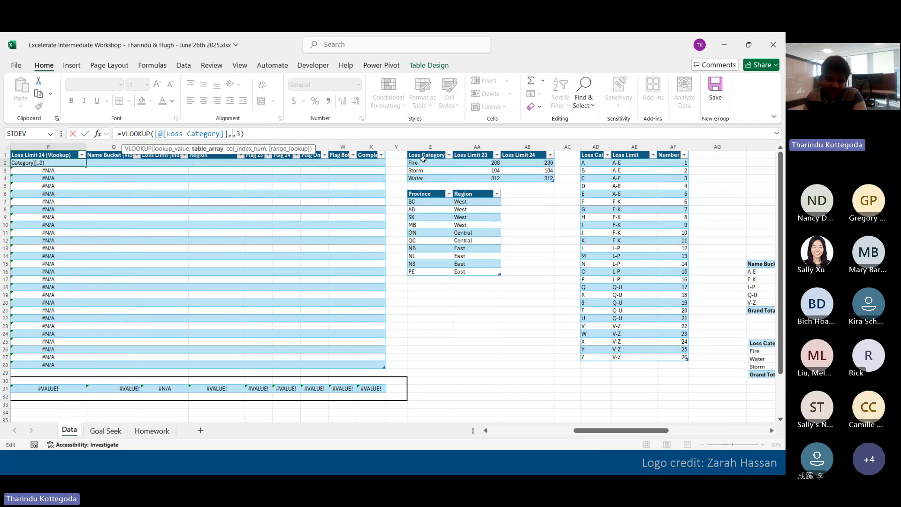
drag(422, 162, 538, 178)
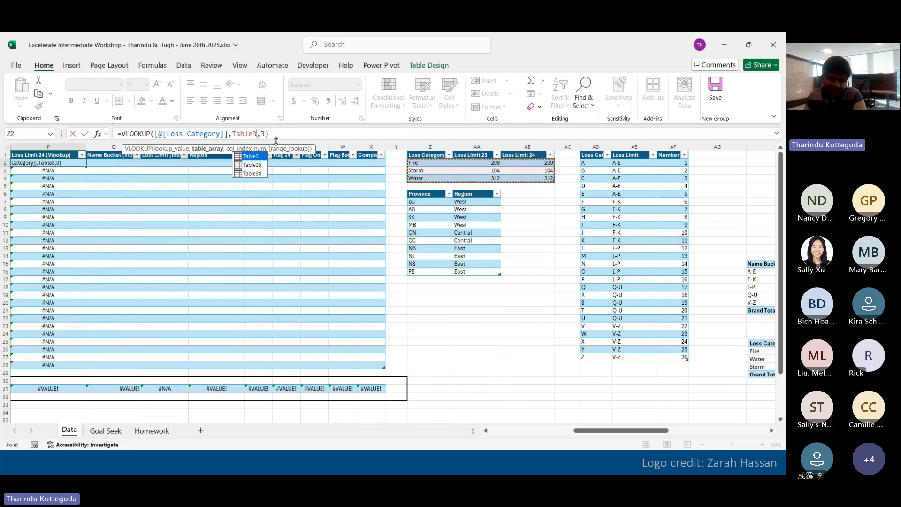
double_click(262, 133)
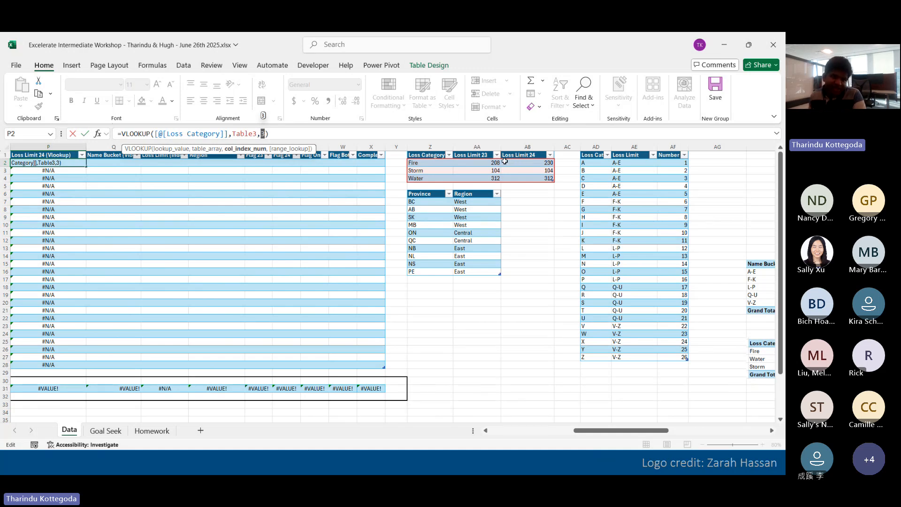
key(Return)
key(Up)
key(Left)
key(Left)
key(Left)
key(Left)
key(Left)
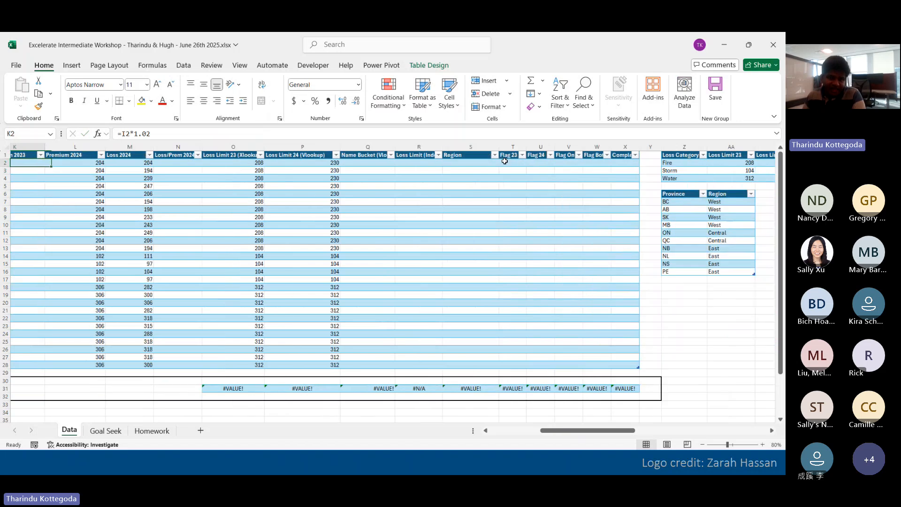
Step: Check the VLOOKUP formula in the Loss Limit 24 (Vlookup) column at cells P28 and P3
drag(356, 162, 344, 347)
click(344, 365)
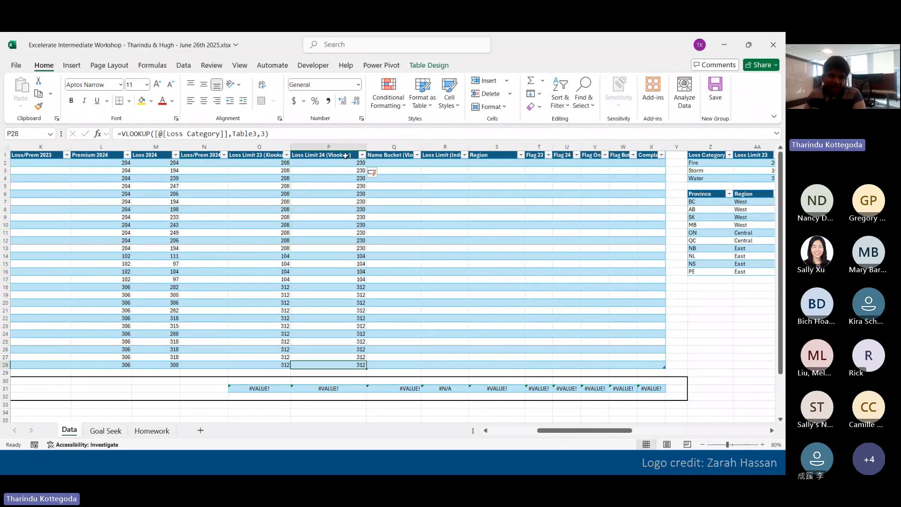
click(348, 170)
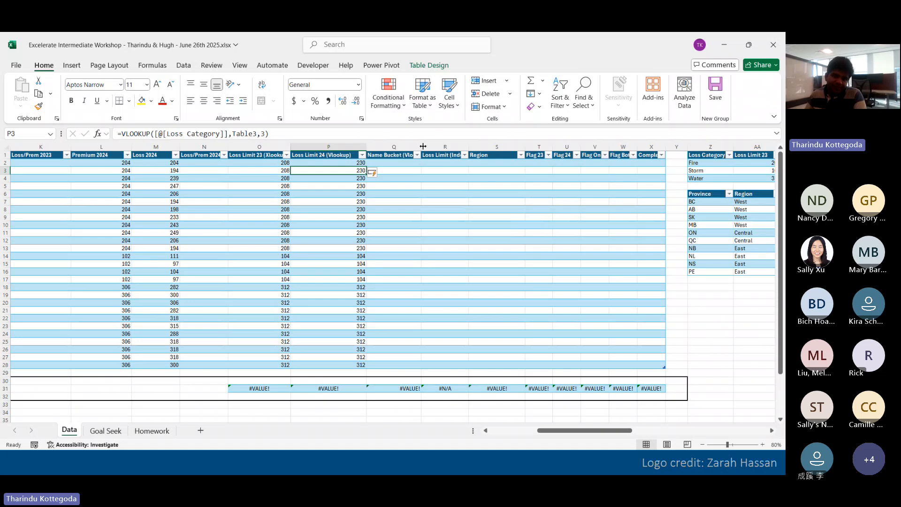
Step: Widen column Q and rename its header in Q1 as Name Bucket Index-Match
drag(423, 146, 444, 146)
click(404, 155)
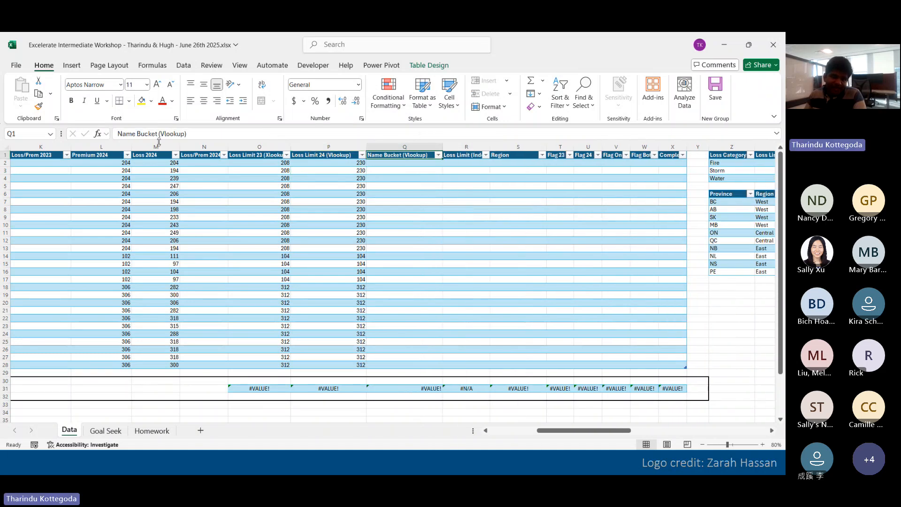
double_click(162, 135)
text(in)
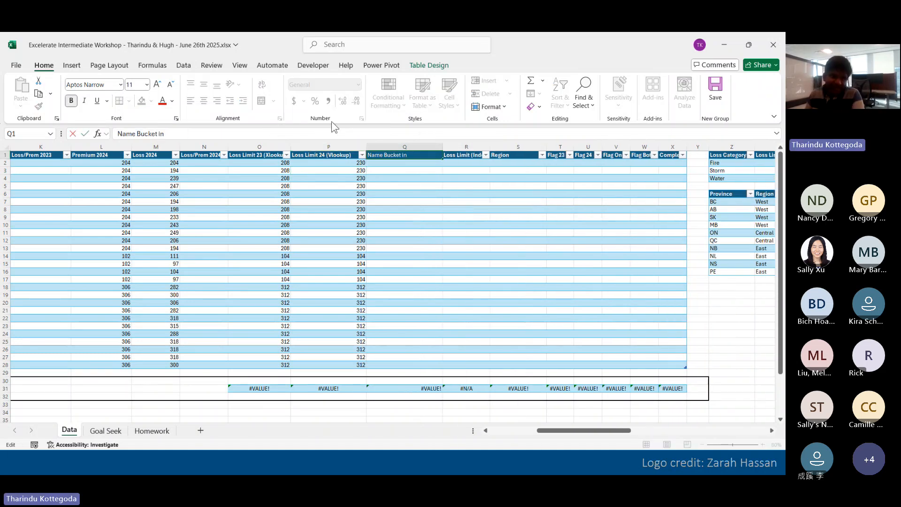
key(BackSpace)
key(BackSpace)
text(Index)
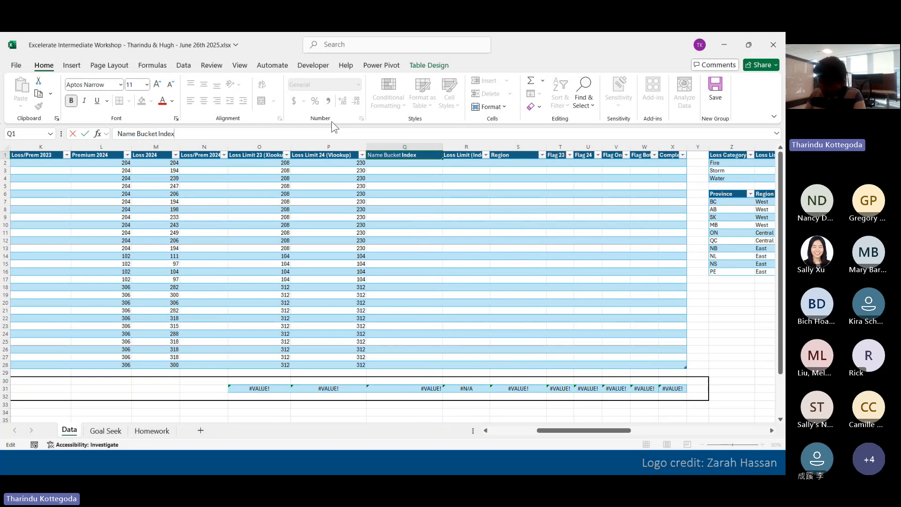
text(_a)
key(BackSpace)
key(BackSpace)
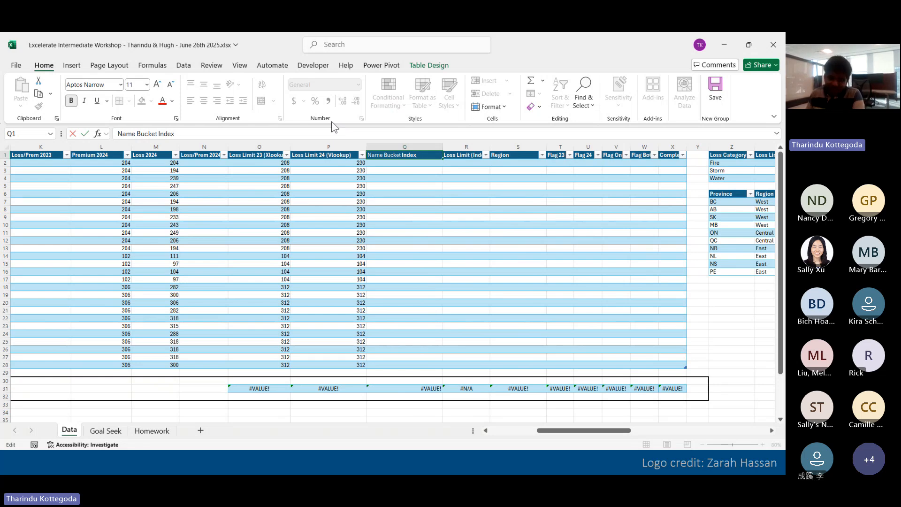
text(-Match)
key(Return)
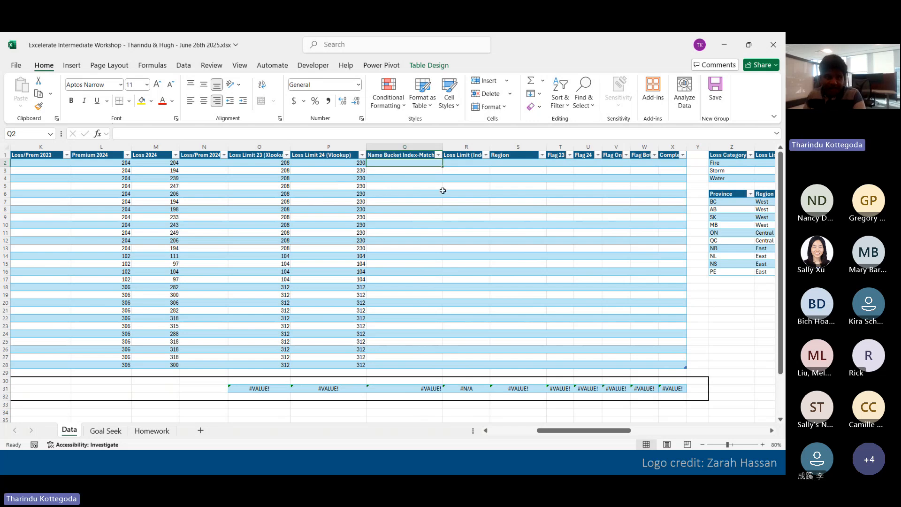
Step: Switch to the Teams meeting and read the participants' questions in the meeting chat
click(679, 82)
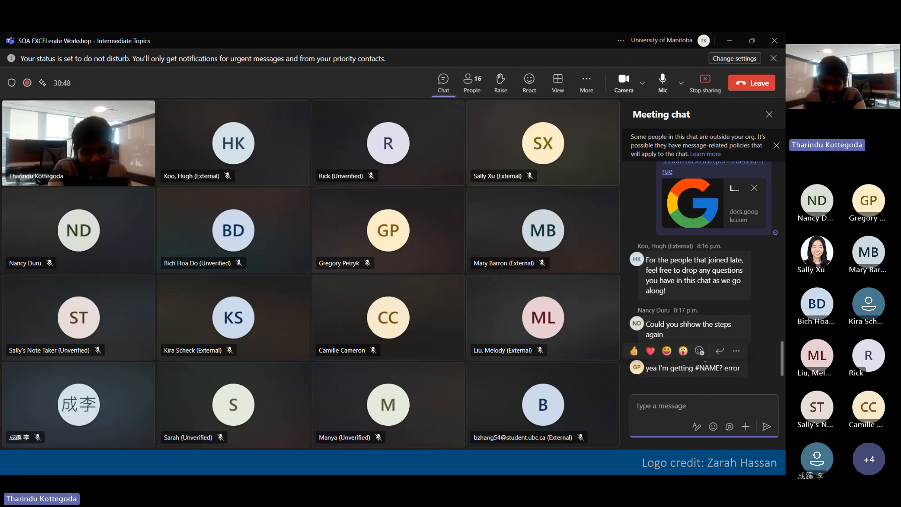
click(717, 394)
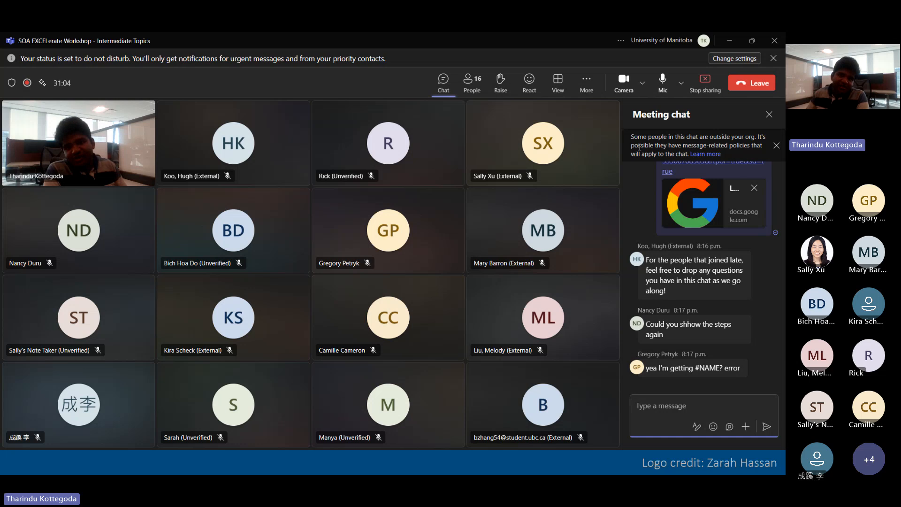
click(595, 83)
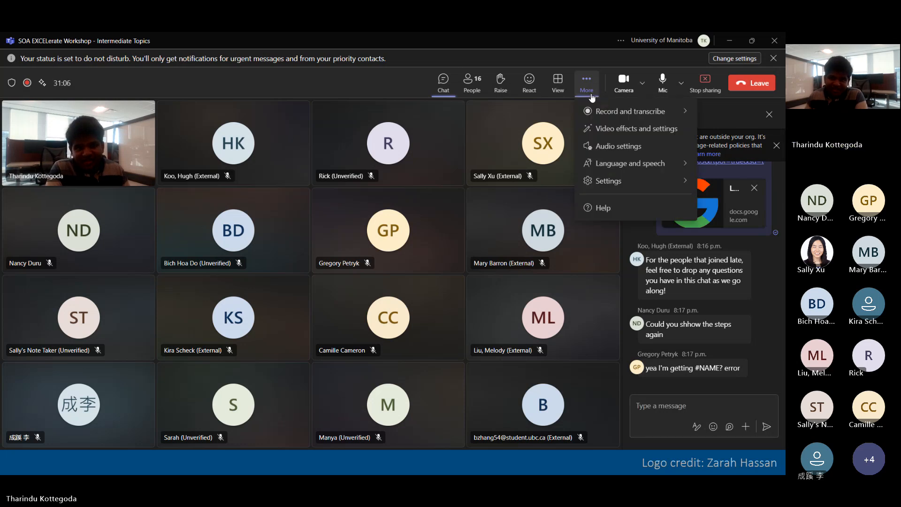
click(529, 82)
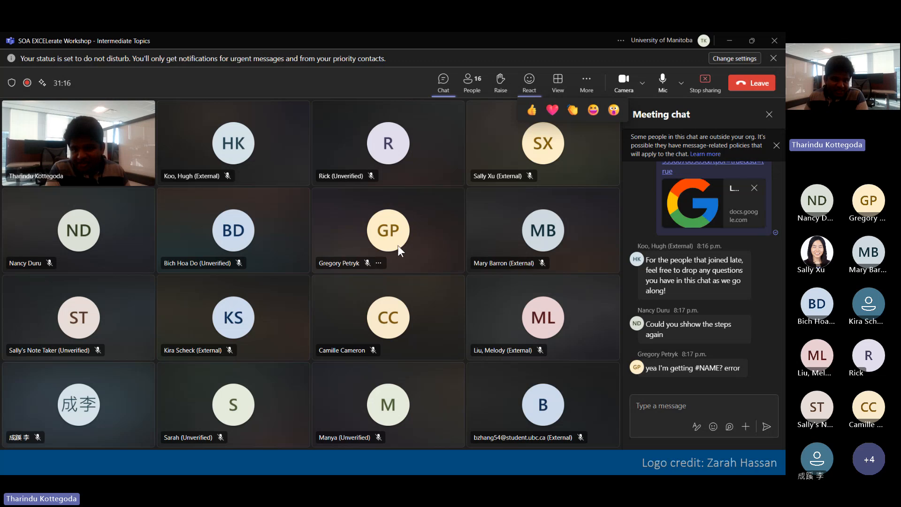
click(667, 405)
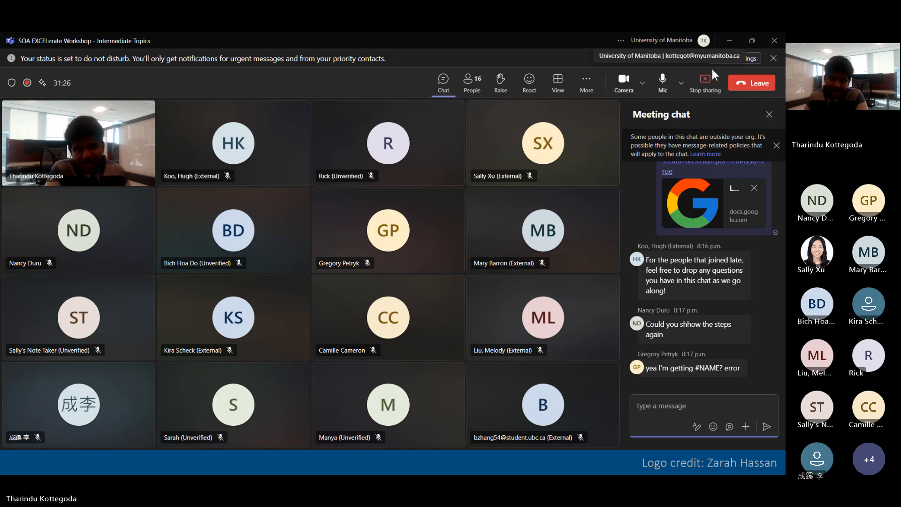
click(726, 40)
Step: Return to the Excel Data sheet and start an INDEX formula in Q2, the first cell of the Name Bucket Index-Match column
click(410, 165)
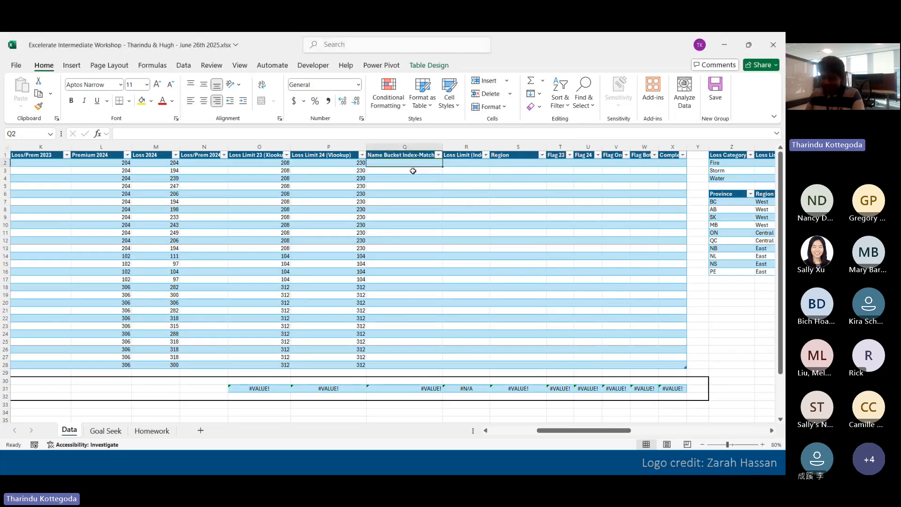
text(=)
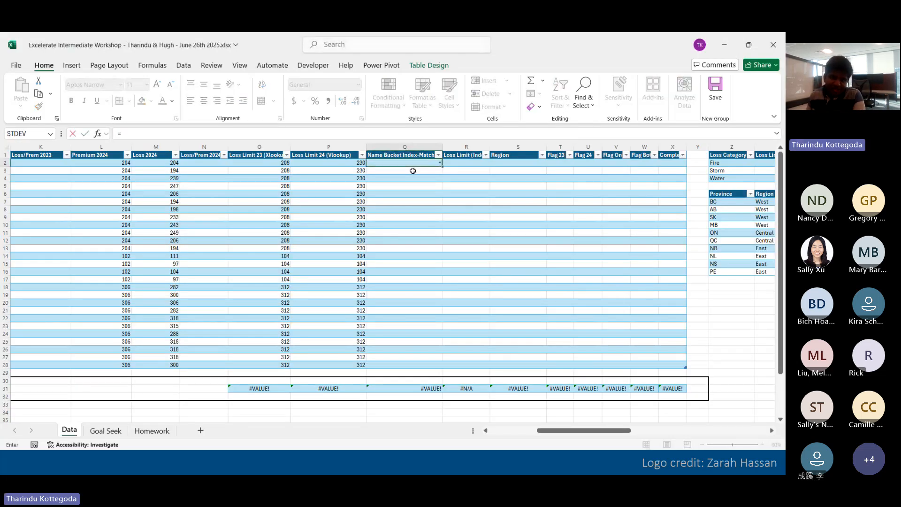
text(INDEX)
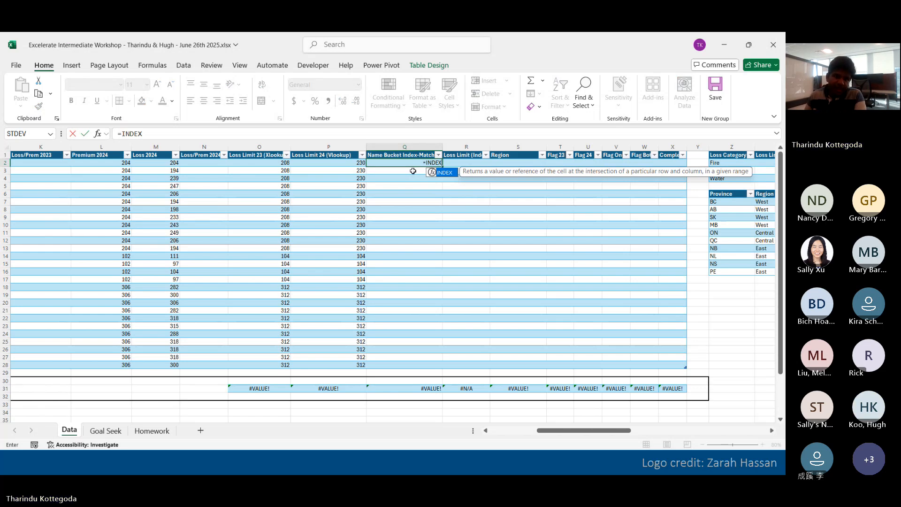
text(()
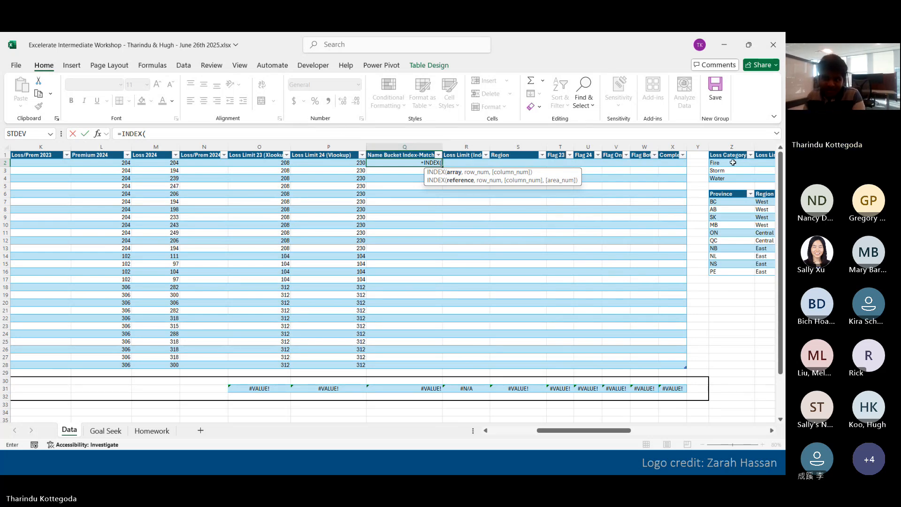
Step: Try Table3 as the INDEX array with a nested MATCH as row number, examine the argument hints, and clear those arguments
mouse_move(732, 162)
mouse_down()
mouse_move(782, 170)
mouse_move(725, 178)
mouse_up()
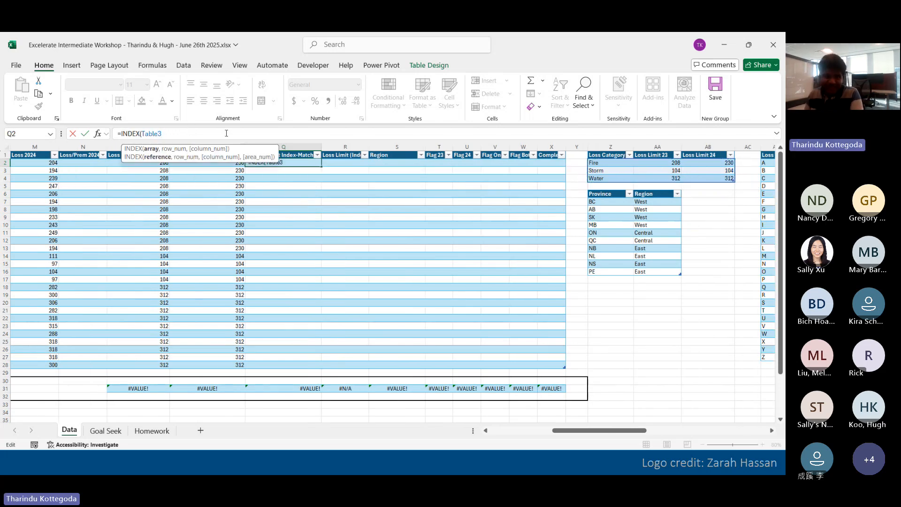
text(, MATCH()
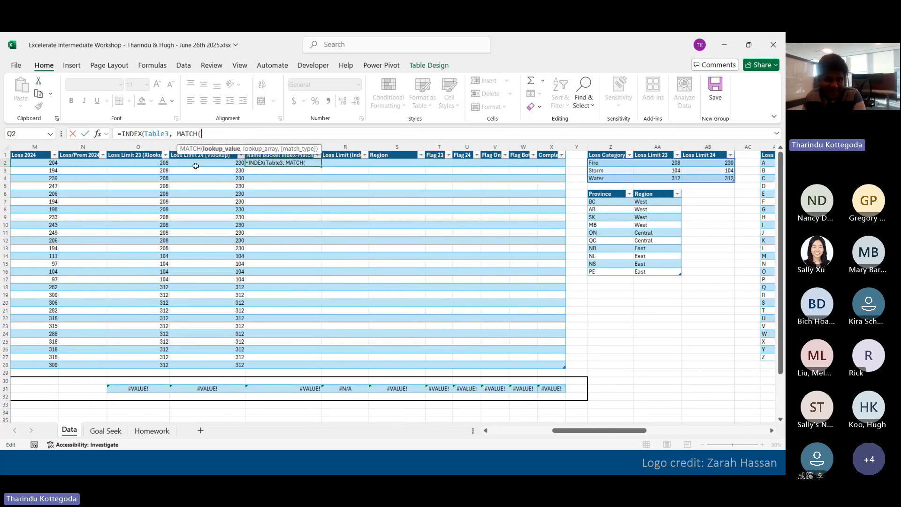
click(166, 134)
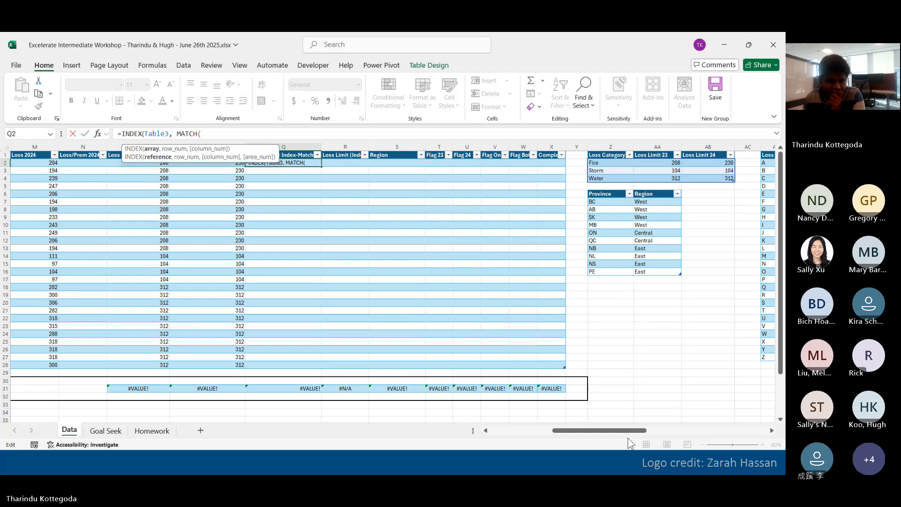
mouse_move(629, 431)
mouse_down()
mouse_move(553, 431)
mouse_move(624, 432)
mouse_up()
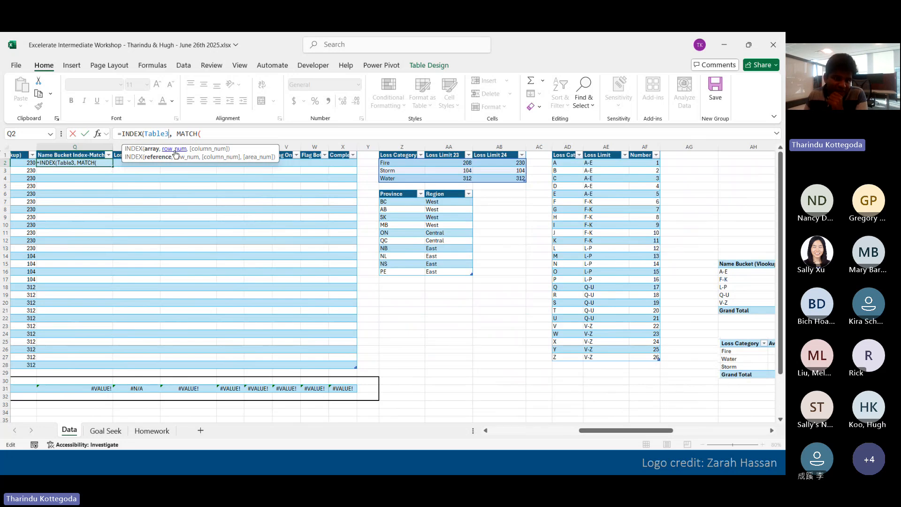
click(209, 134)
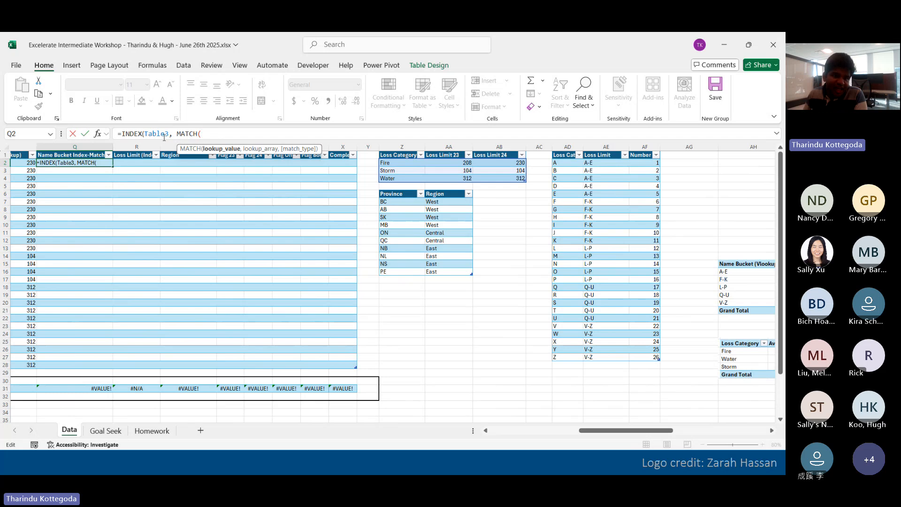
drag(146, 134, 203, 134)
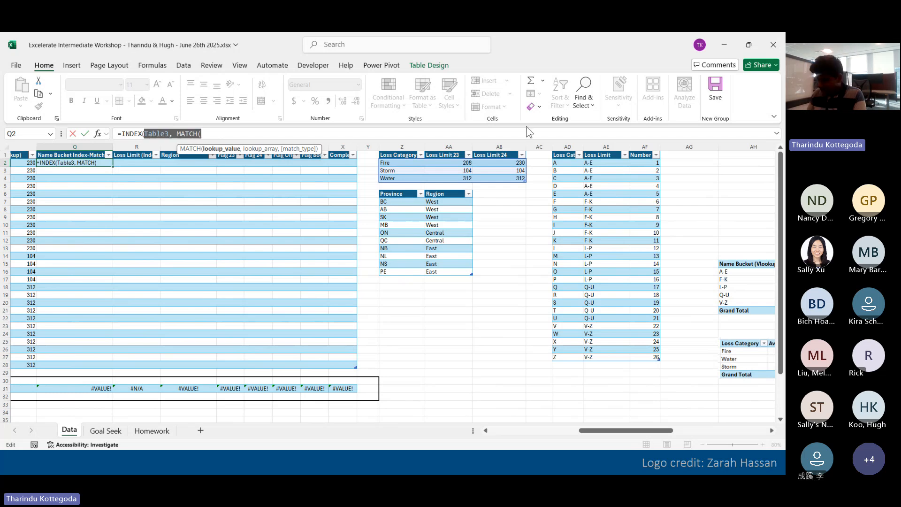
key(BackSpace)
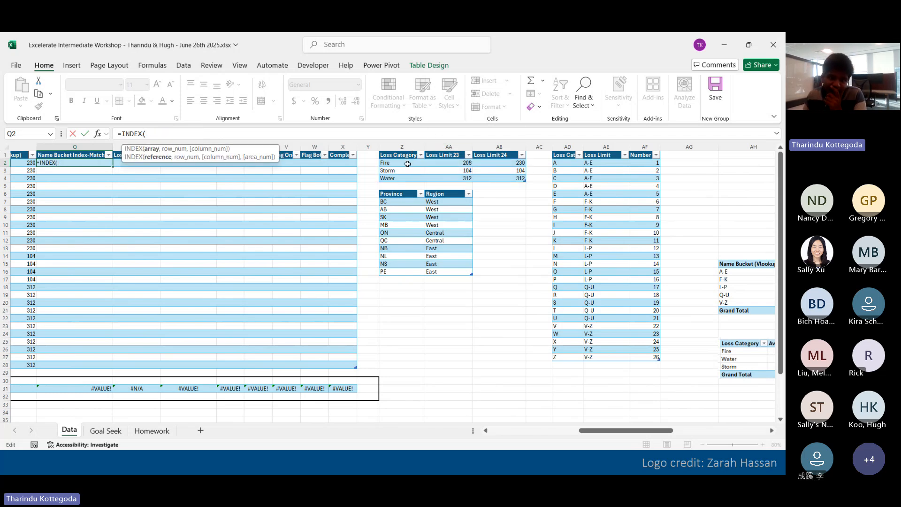
Step: Try INDEX on all of Table3 with MATCH([@[Loss Category]],Table3[Loss Category] as the row number, and clear the arguments back to INDEX(
drag(383, 163, 506, 180)
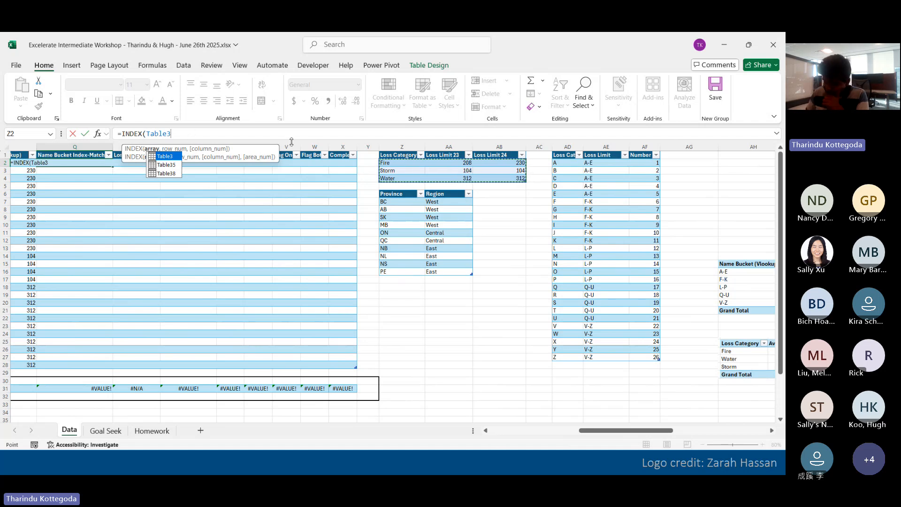
text(,)
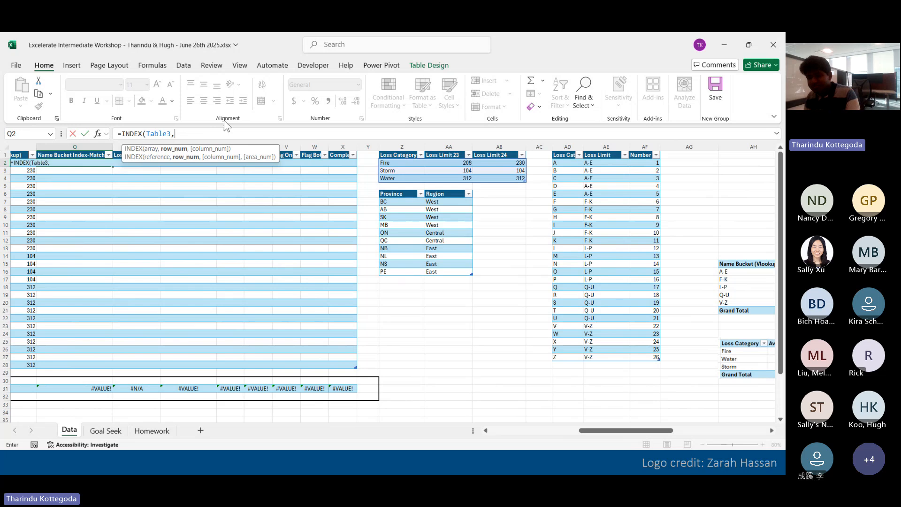
text(MATCH()
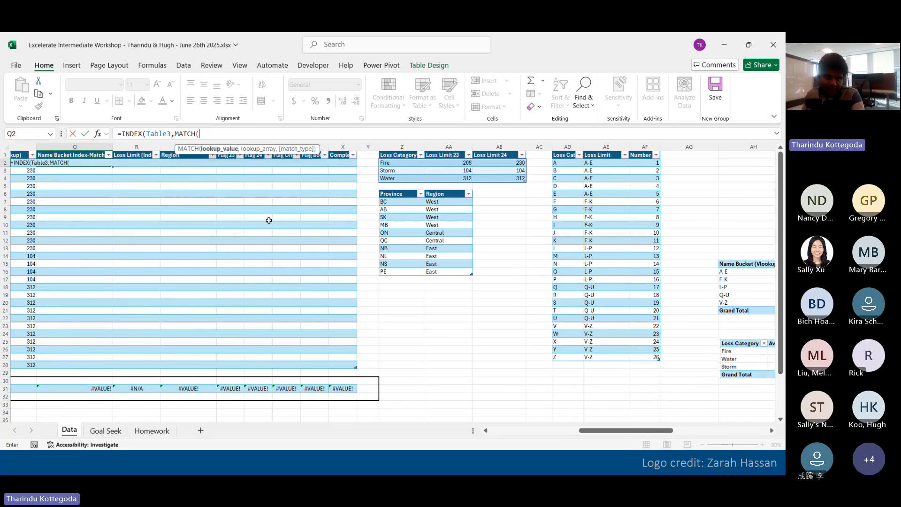
drag(587, 426, 523, 430)
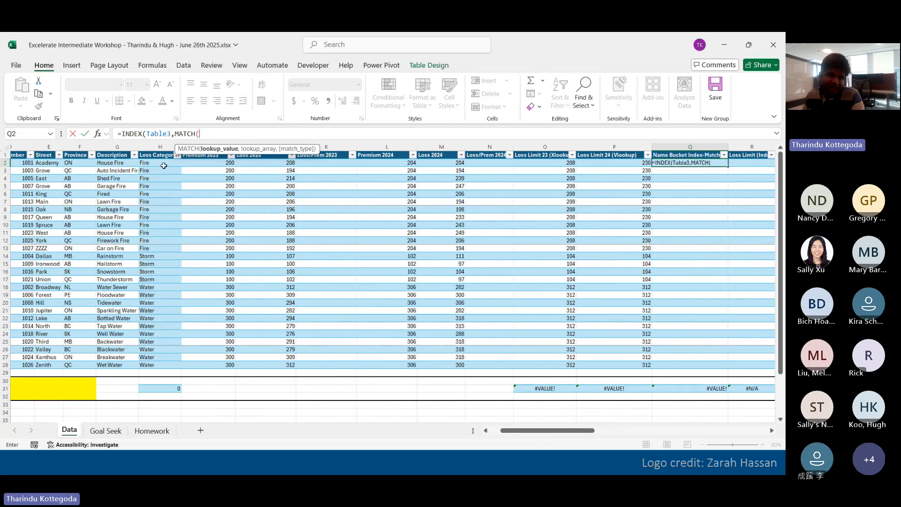
click(164, 166)
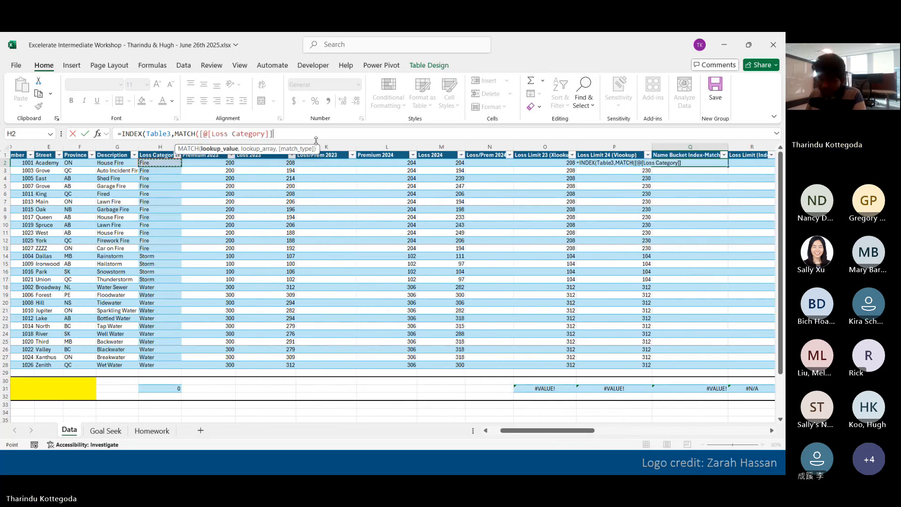
text(,)
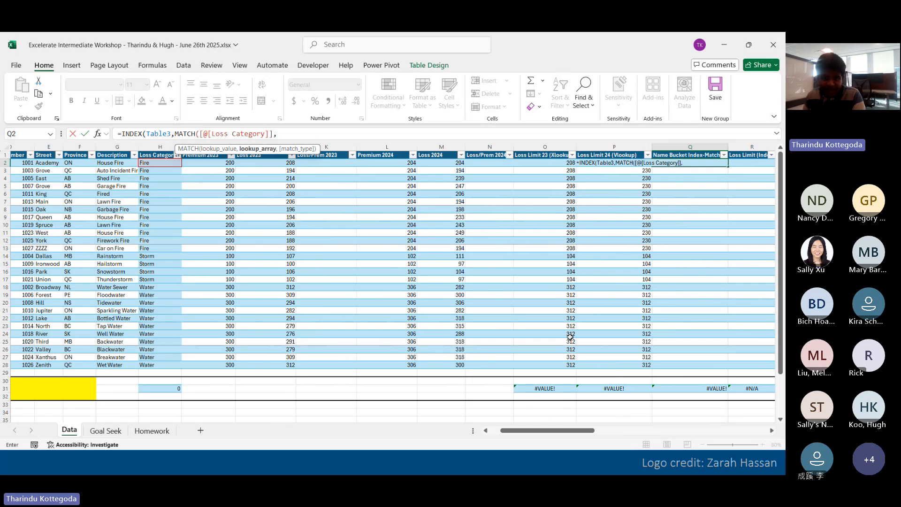
drag(564, 433, 676, 422)
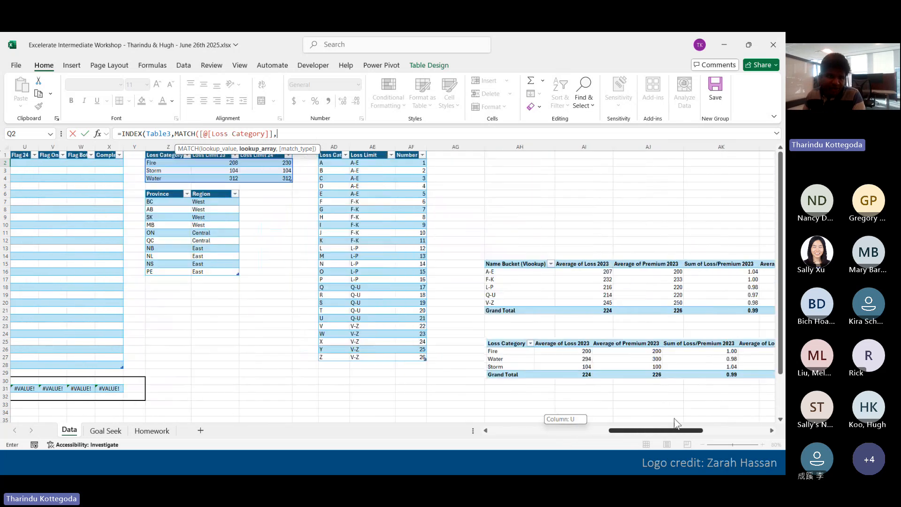
drag(162, 163, 174, 178)
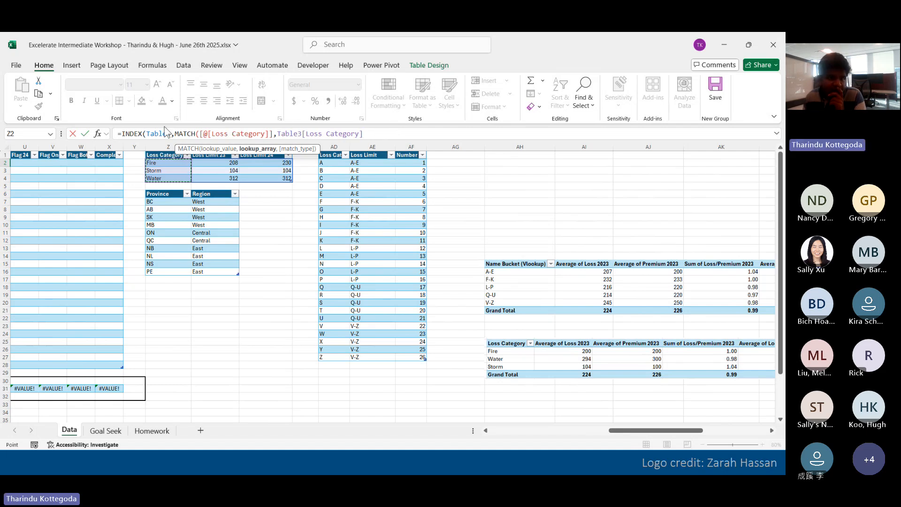
drag(171, 134, 418, 123)
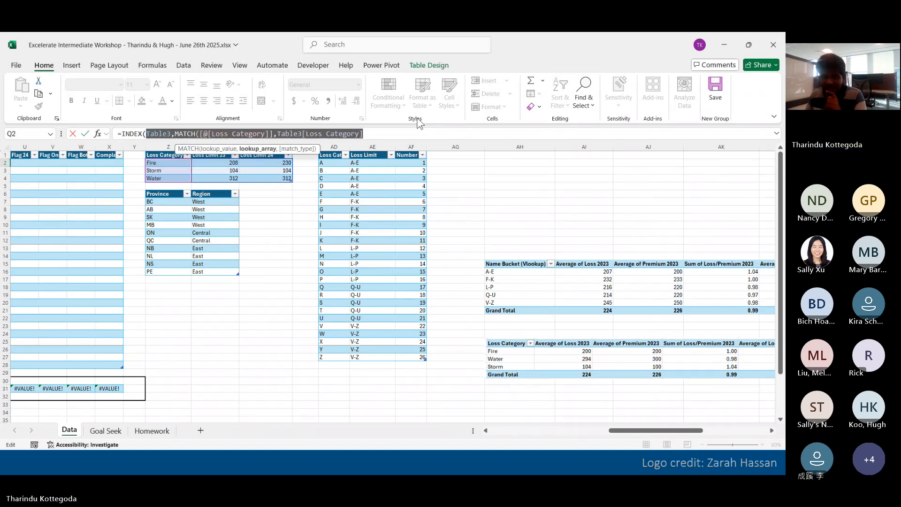
key(BackSpace)
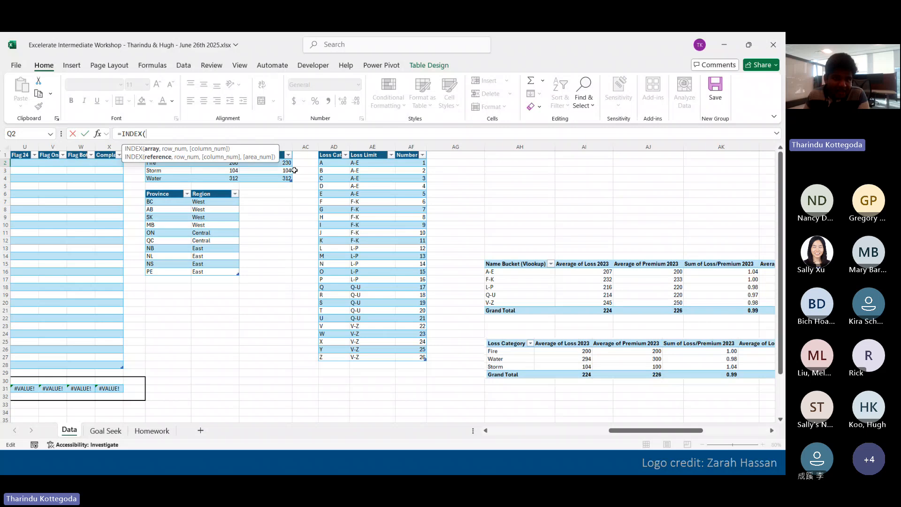
Step: Try Table3[Loss Limit 24] as the INDEX array with a nested MATCH as row number, and clear the arguments back to INDEX(
drag(289, 163, 288, 178)
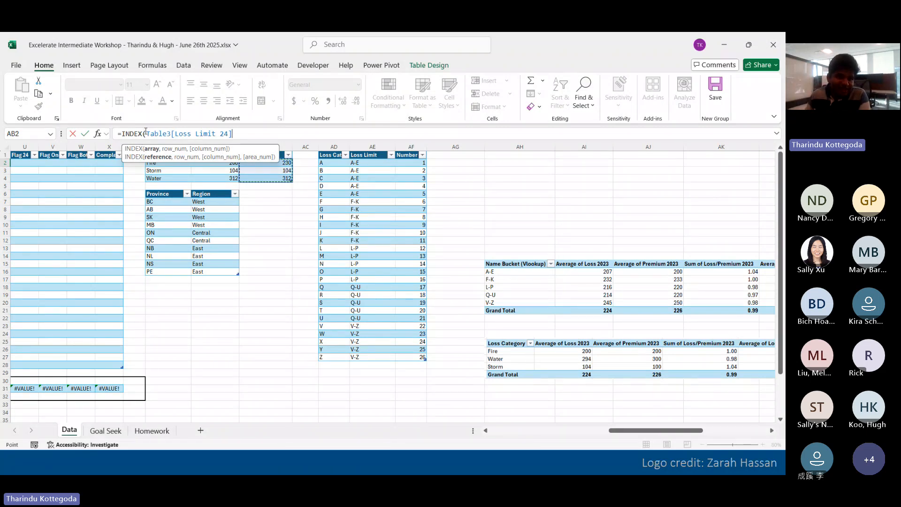
click(254, 133)
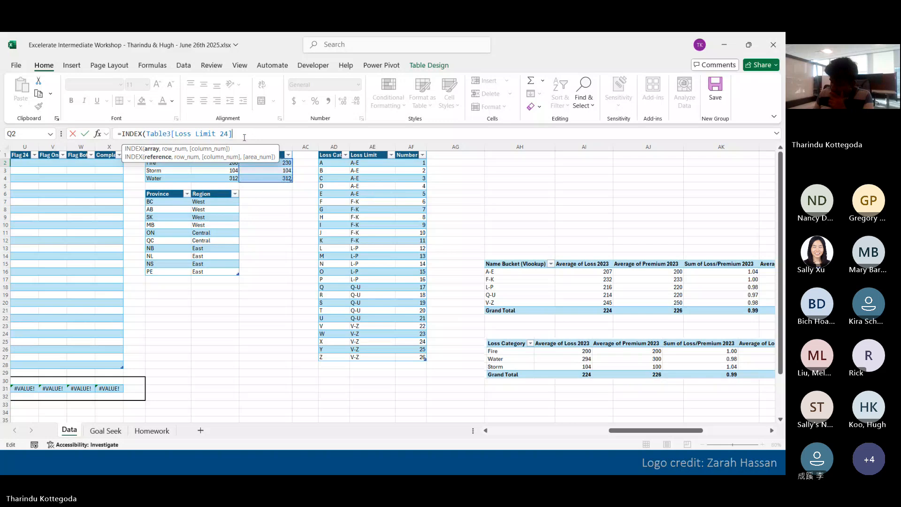
text(,)
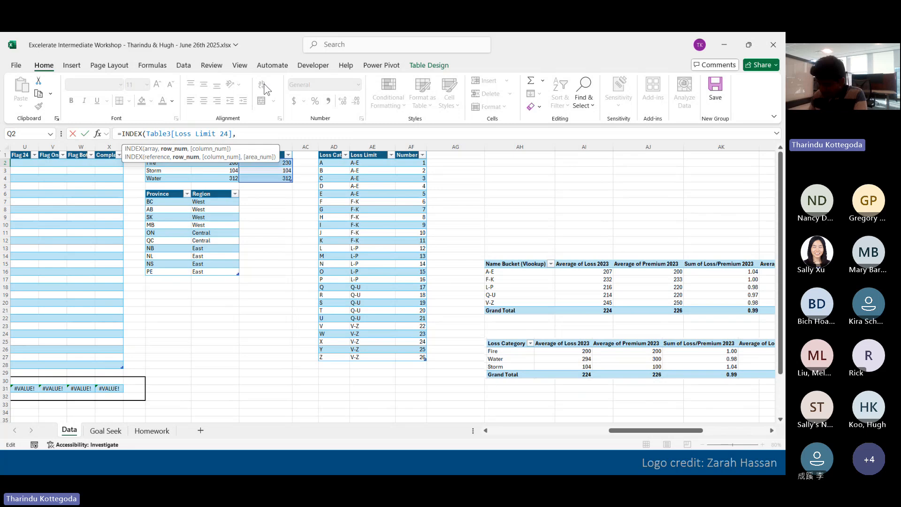
text(MATCH()
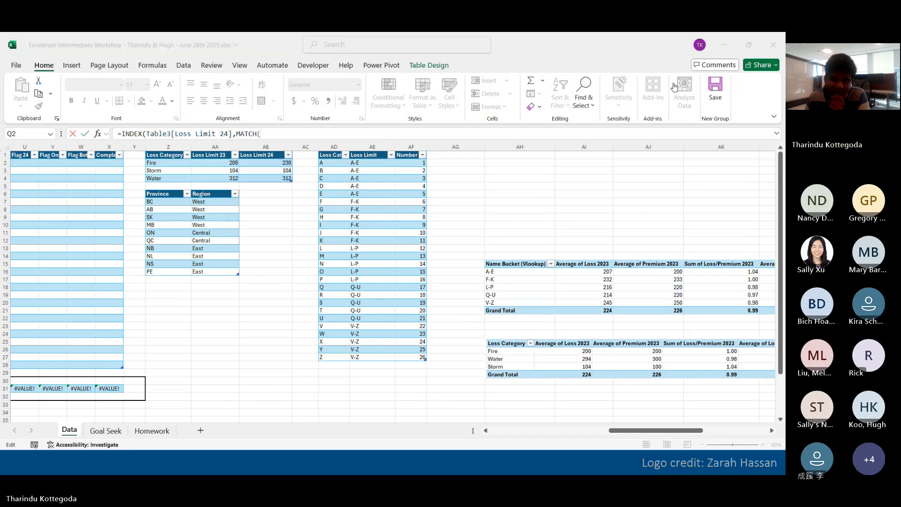
key(alt+Tab)
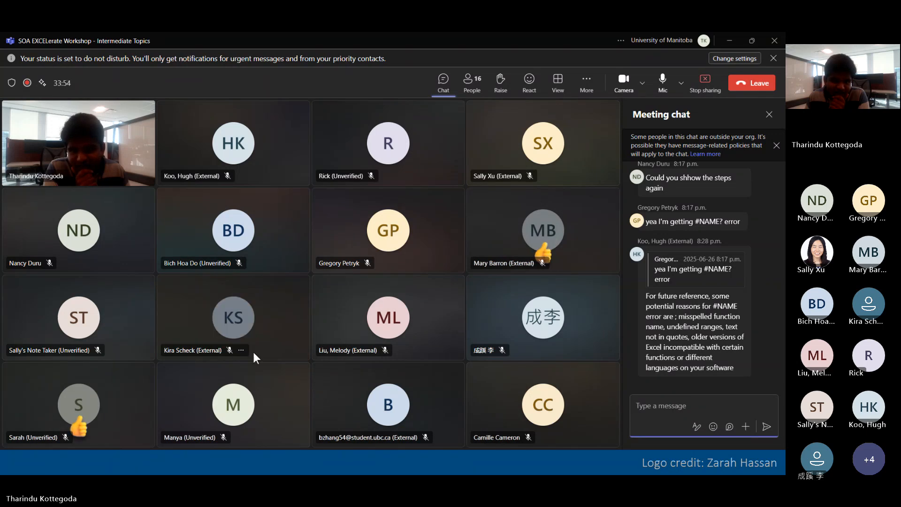
click(733, 39)
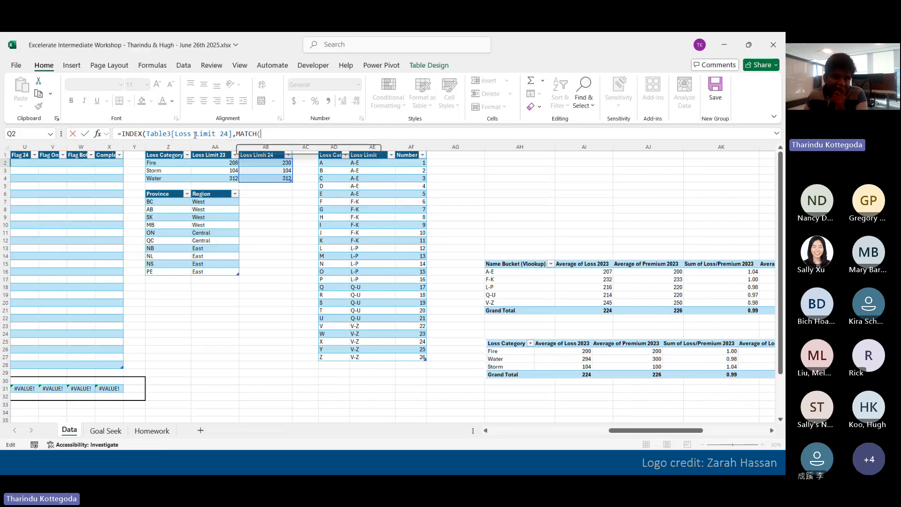
drag(149, 134, 262, 134)
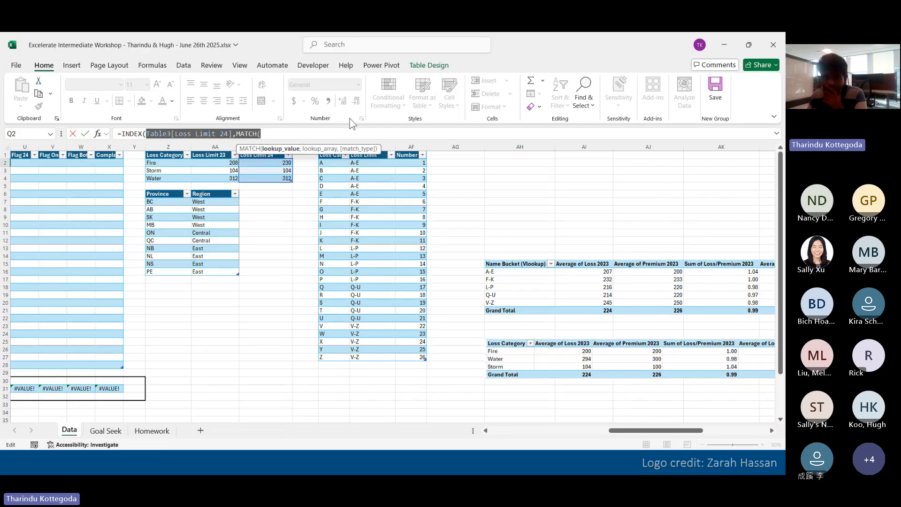
key(BackSpace)
Step: Set the INDEX array to the Loss Limit column of the letter lookup table, Table35[Loss Limit], and begin the row number argument
drag(287, 163, 287, 178)
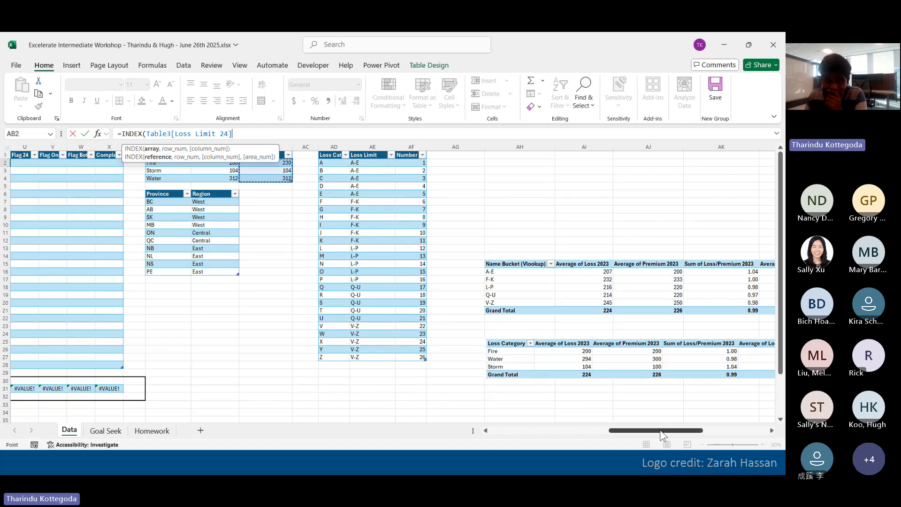
mouse_move(662, 434)
mouse_down()
mouse_move(498, 430)
mouse_move(648, 427)
mouse_up()
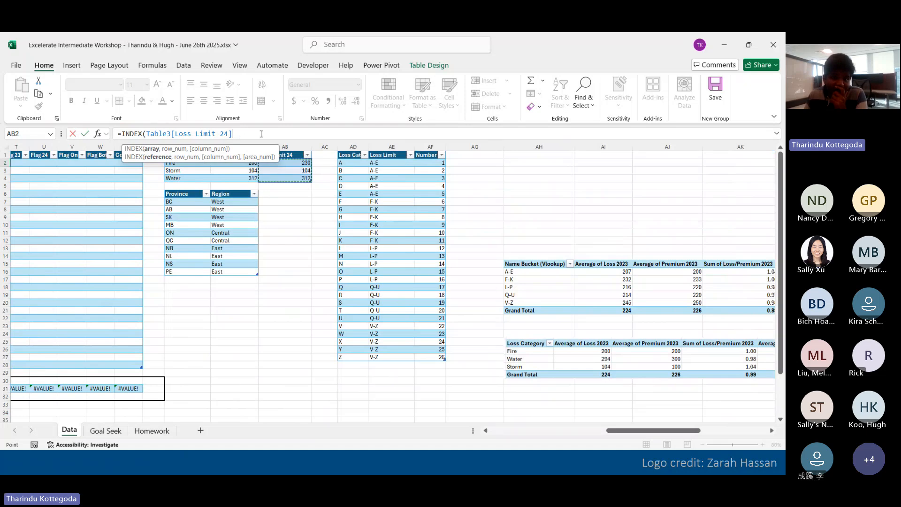
drag(398, 163, 395, 357)
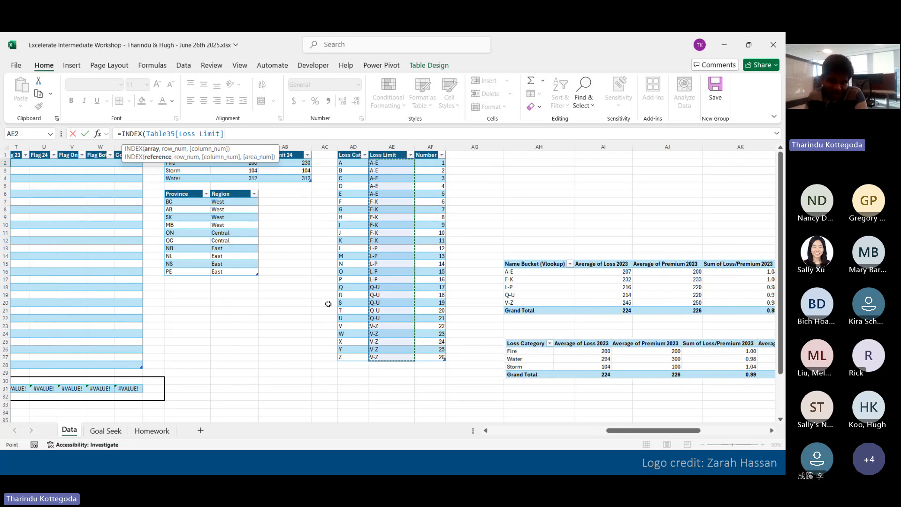
drag(324, 388, 348, 389)
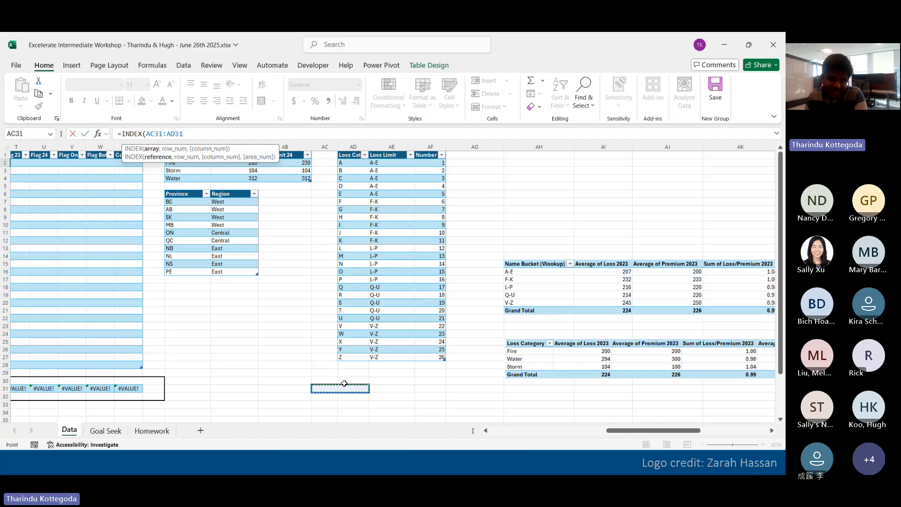
drag(387, 163, 381, 357)
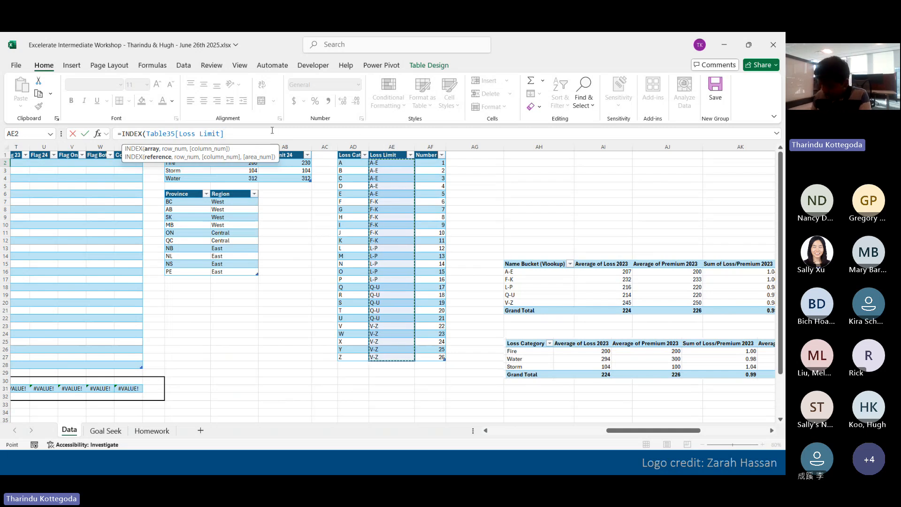
text(,)
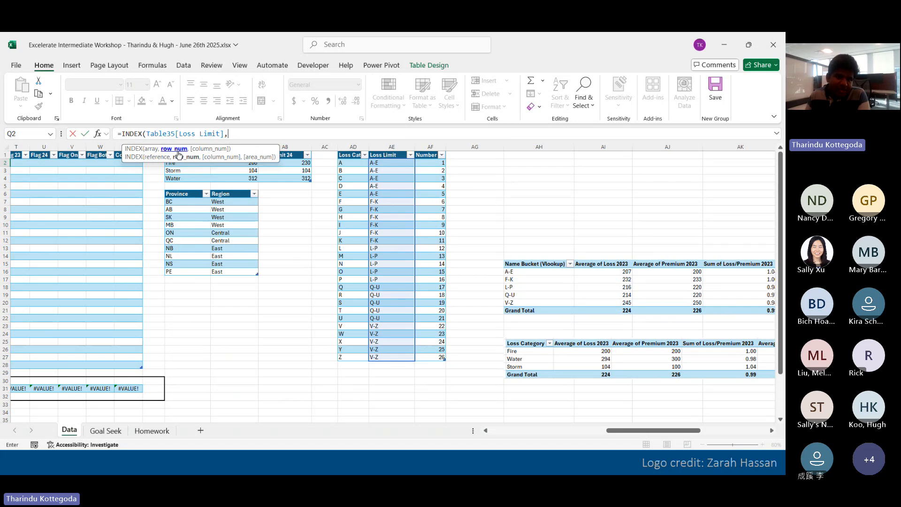
Step: Nest a MATCH as the row number with LEFT([@[First Name]],1) as its lookup value
text(MATC)
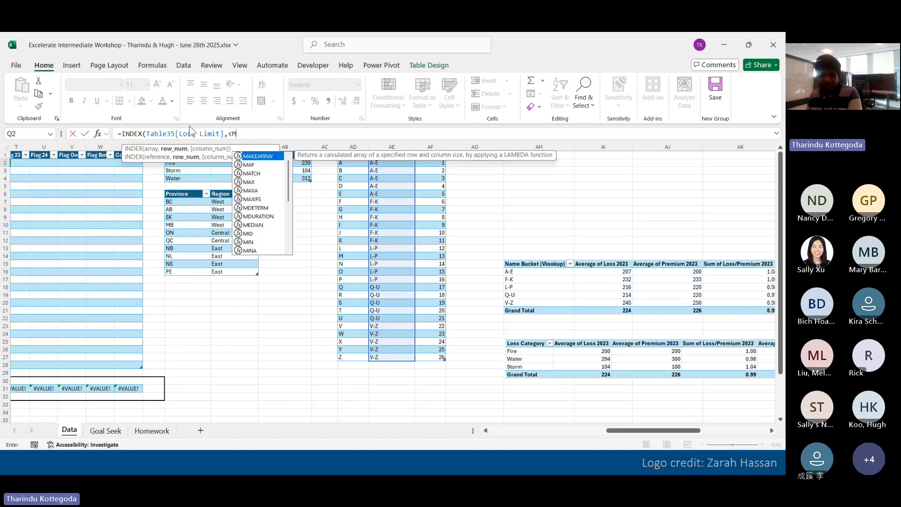
text(H()
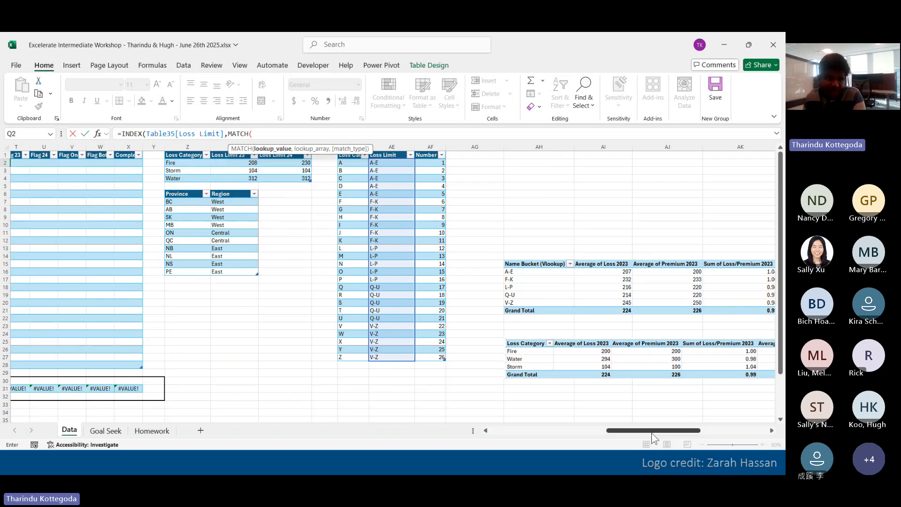
drag(653, 434, 533, 434)
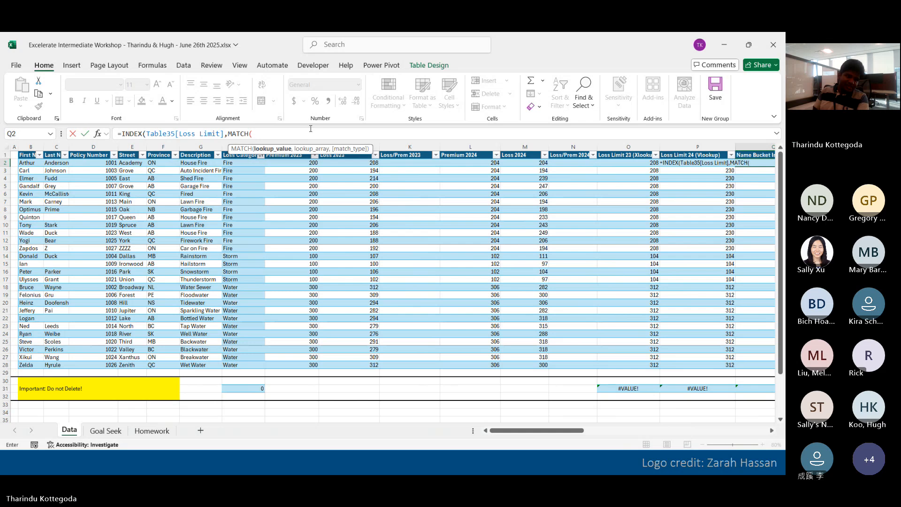
text(LEFT)
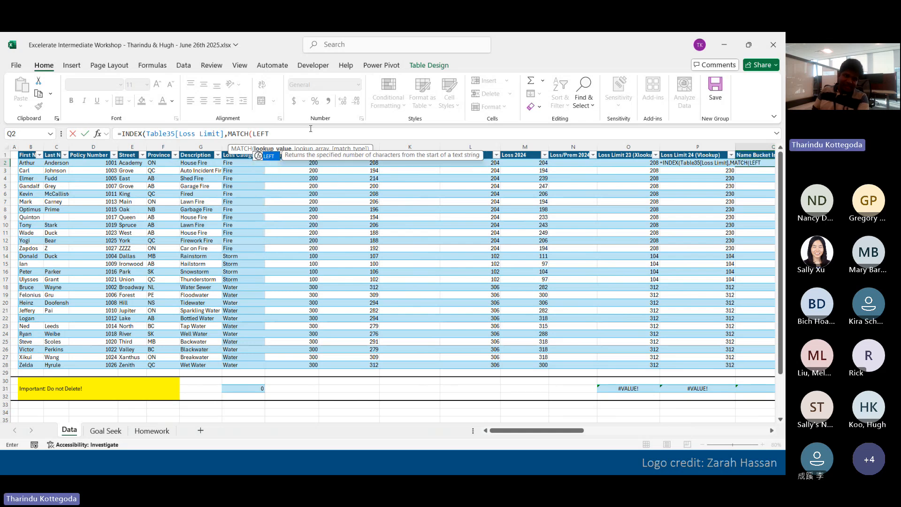
text(()
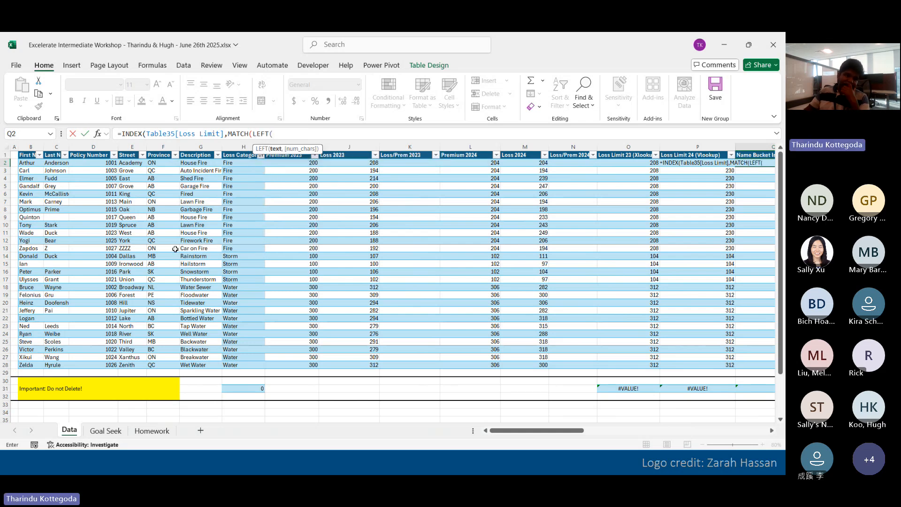
click(29, 164)
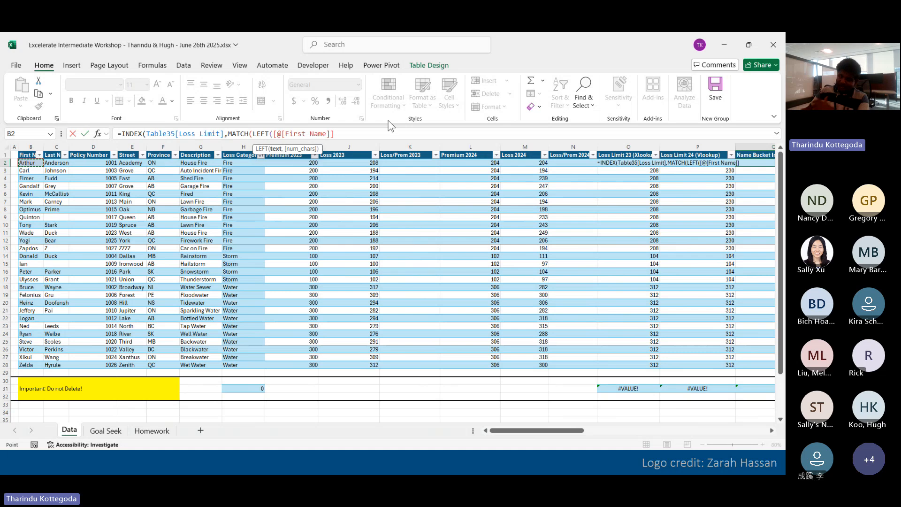
text(,1))
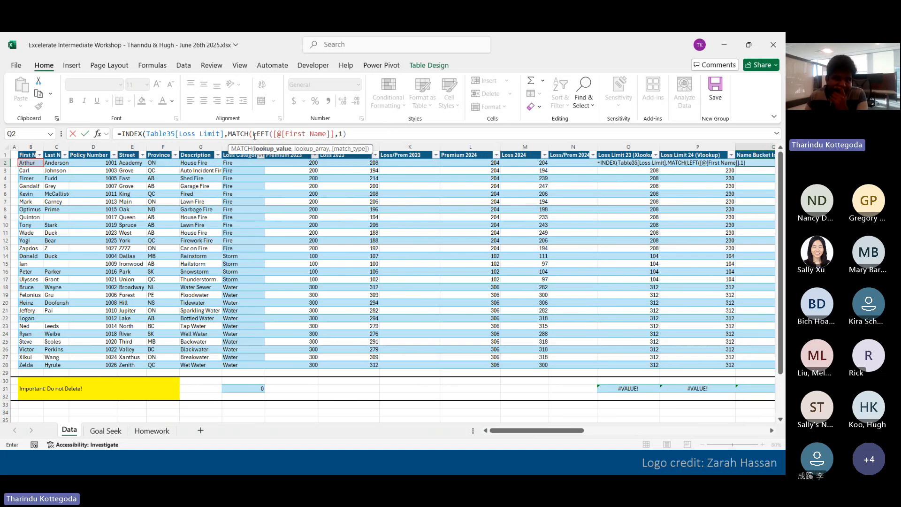
Step: Examine the LEFT function, its number of characters and its role as the MATCH lookup value
drag(254, 135, 376, 126)
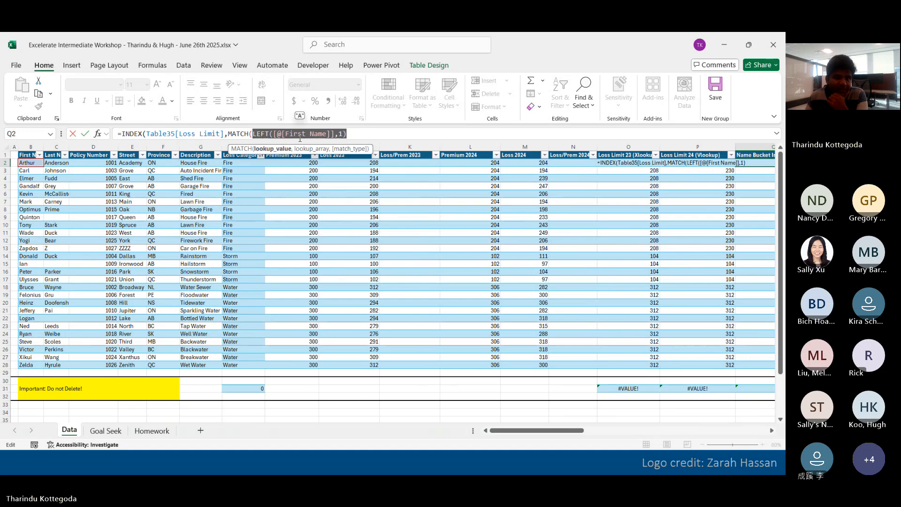
click(268, 134)
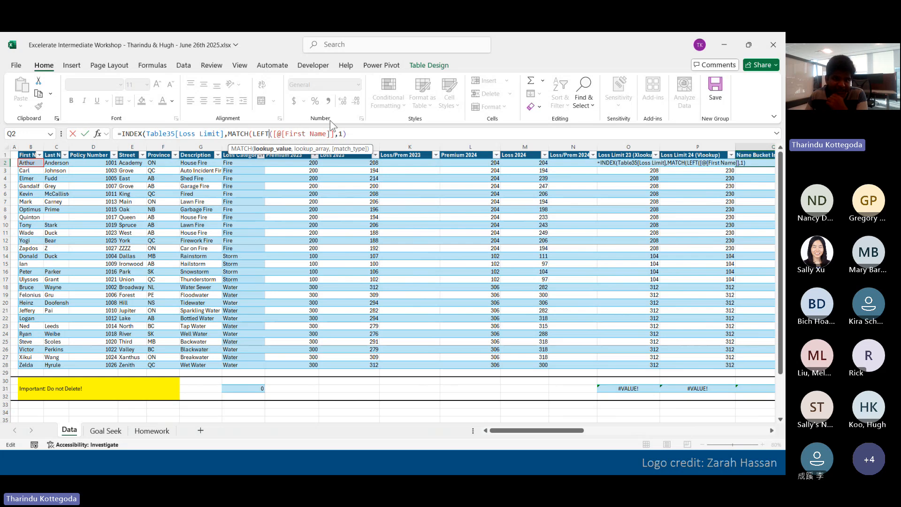
double_click(341, 134)
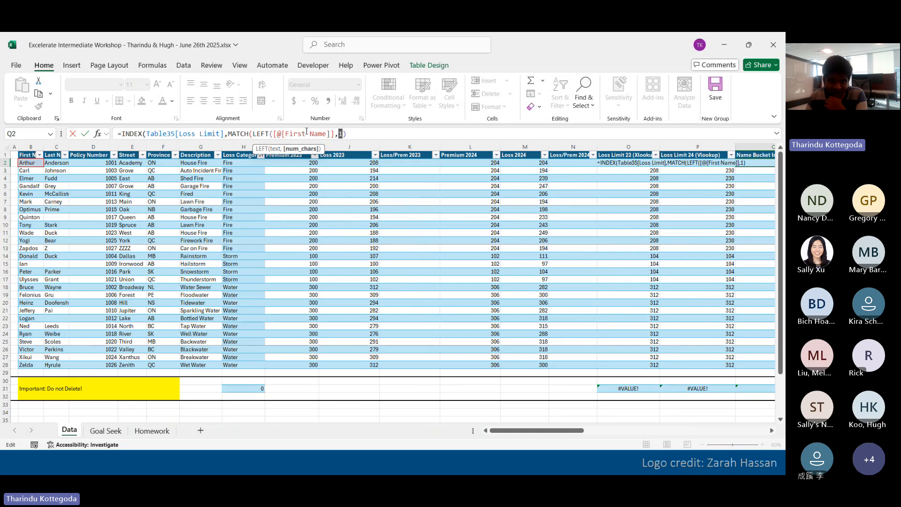
drag(254, 134, 347, 133)
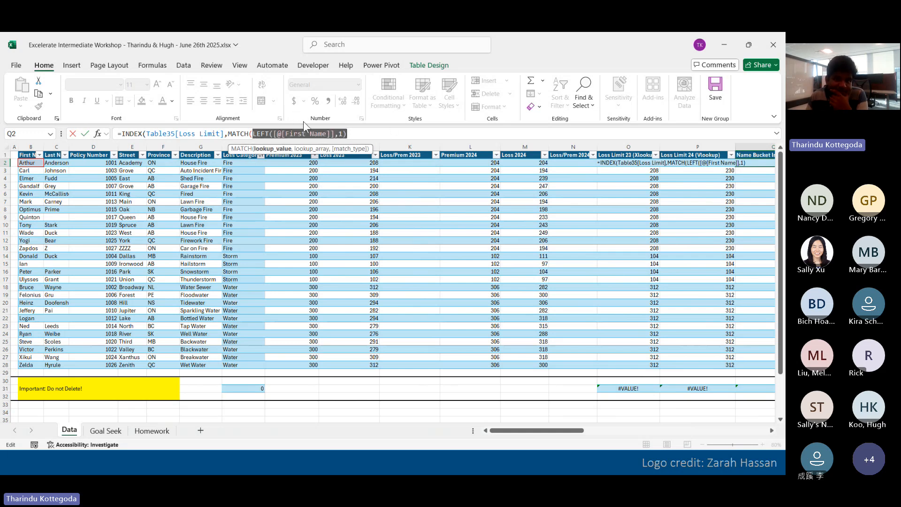
drag(350, 134, 261, 136)
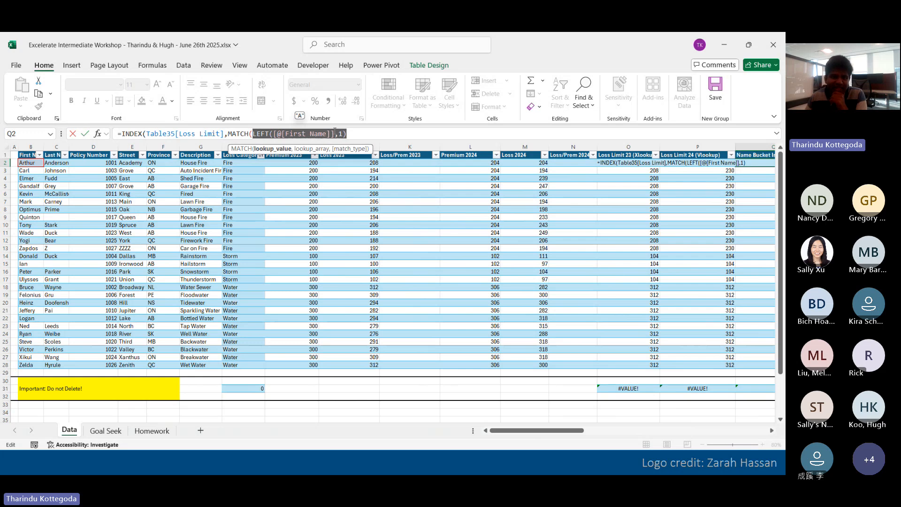
drag(347, 135, 260, 139)
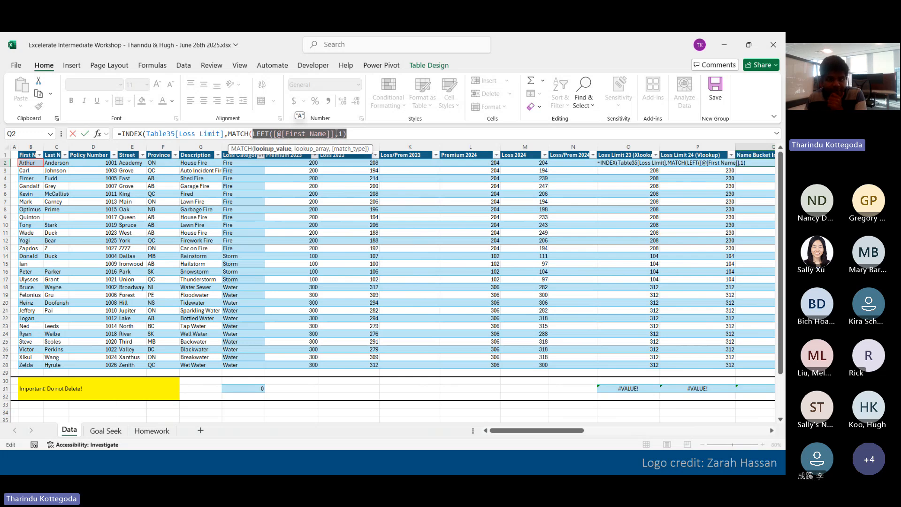
Step: Set the MATCH lookup array to Table35[Loss Category] and close the MATCH function
click(374, 136)
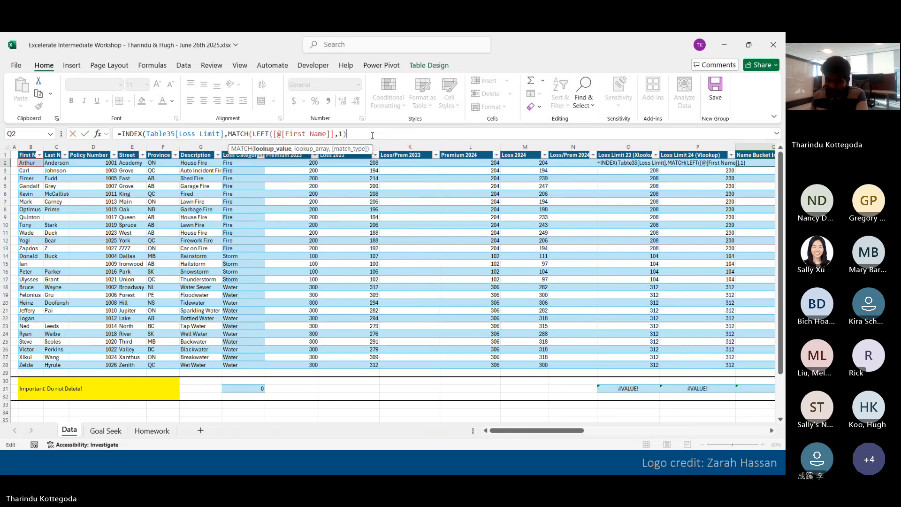
text(,)
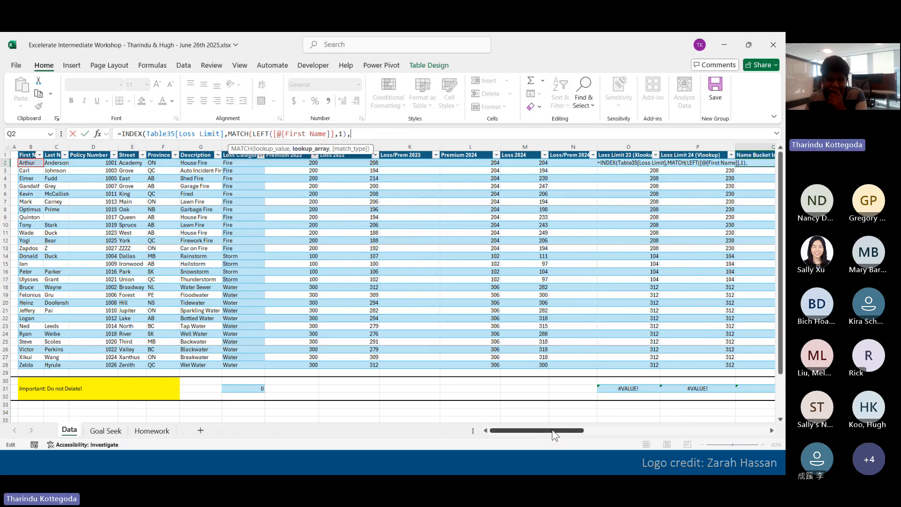
drag(554, 435, 652, 431)
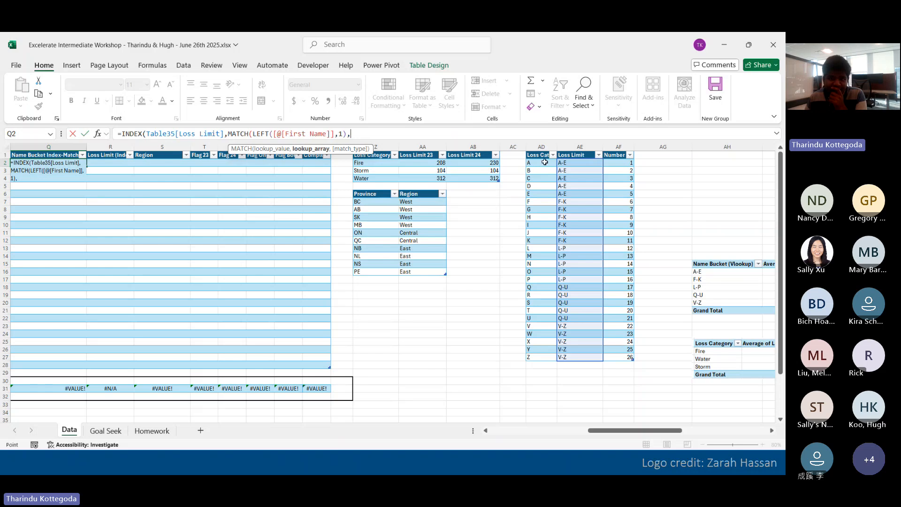
drag(544, 162, 545, 359)
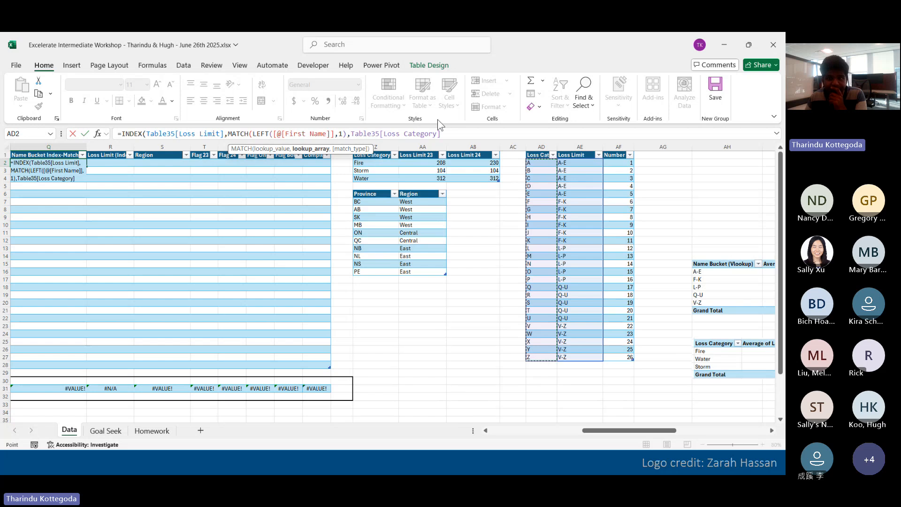
text())
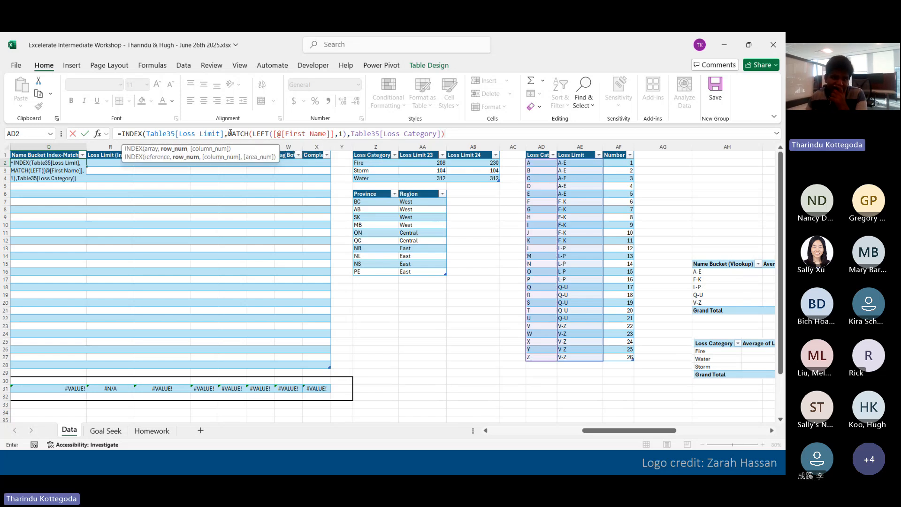
Step: Review the nested MATCH row number and the Table35[Loss Limit] array in the Q2 formula
drag(229, 133, 445, 134)
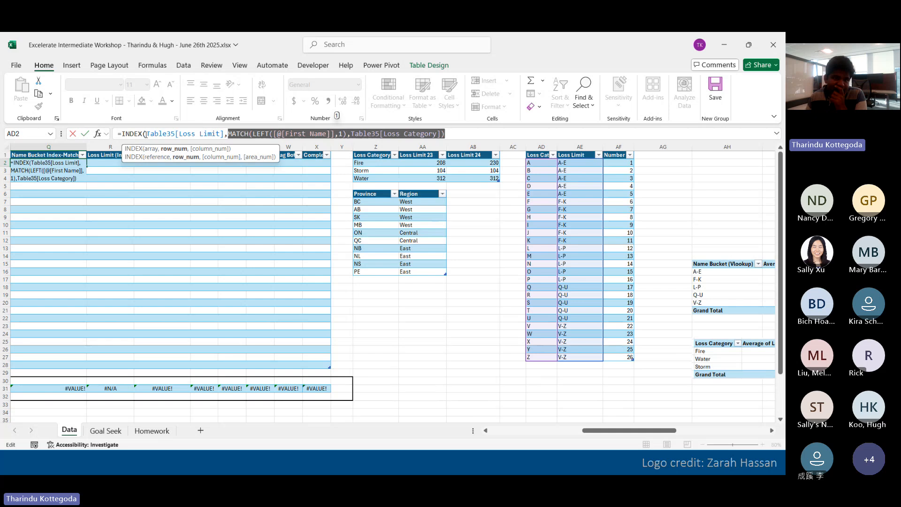
drag(147, 135, 225, 135)
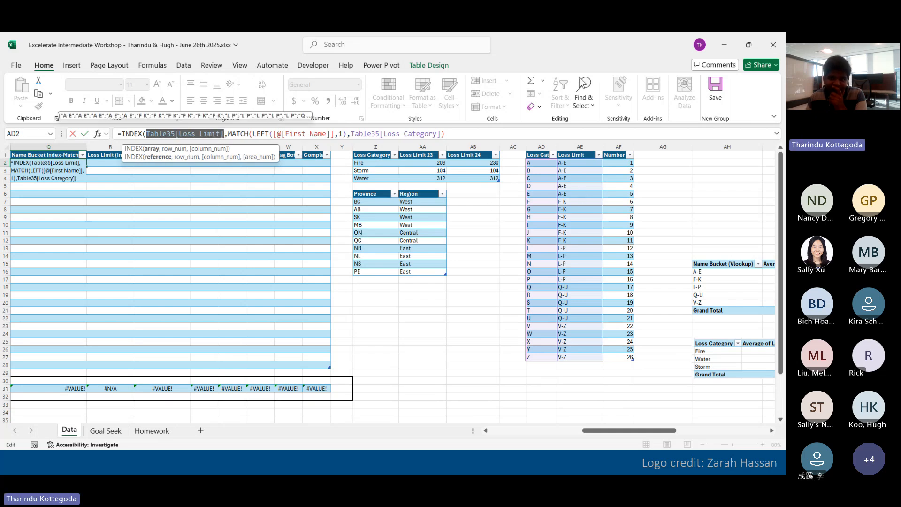
click(314, 97)
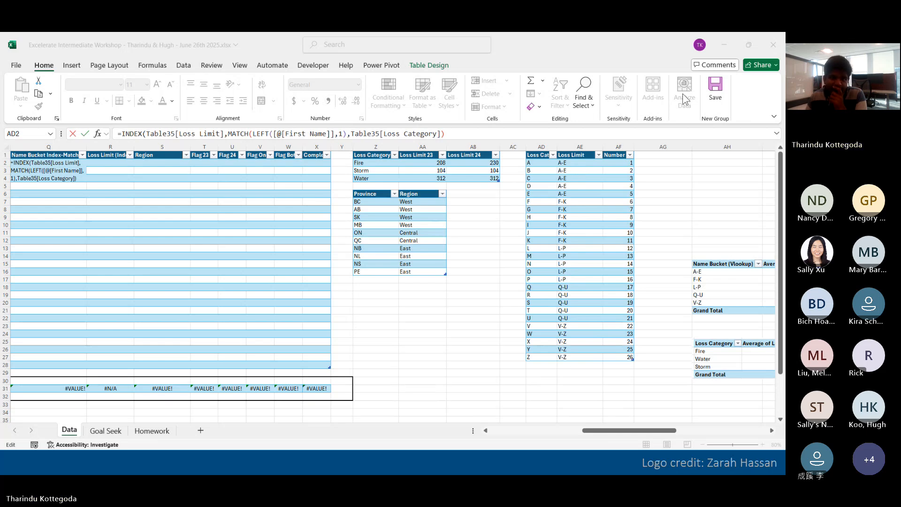
click(464, 143)
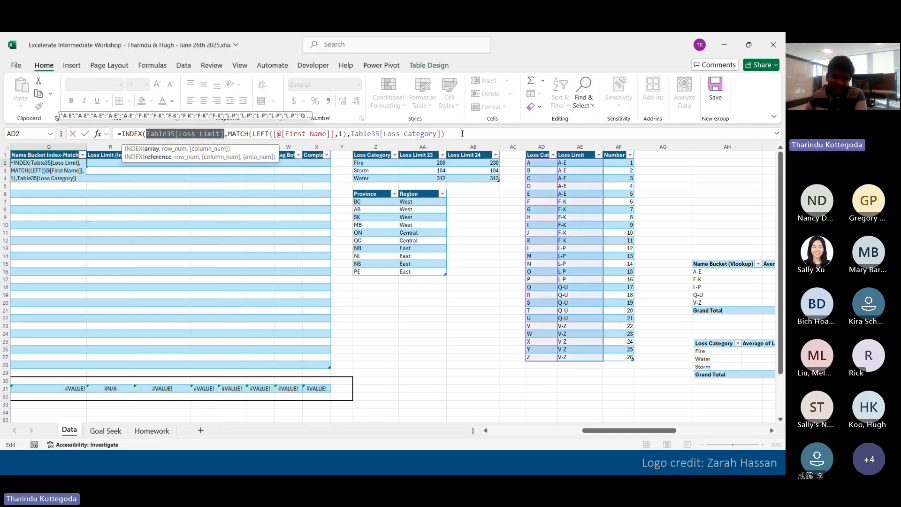
Step: Close the INDEX function and enter the INDEX-MATCH formula in Q2 to fill the Name Bucket Index-Match column
key(End)
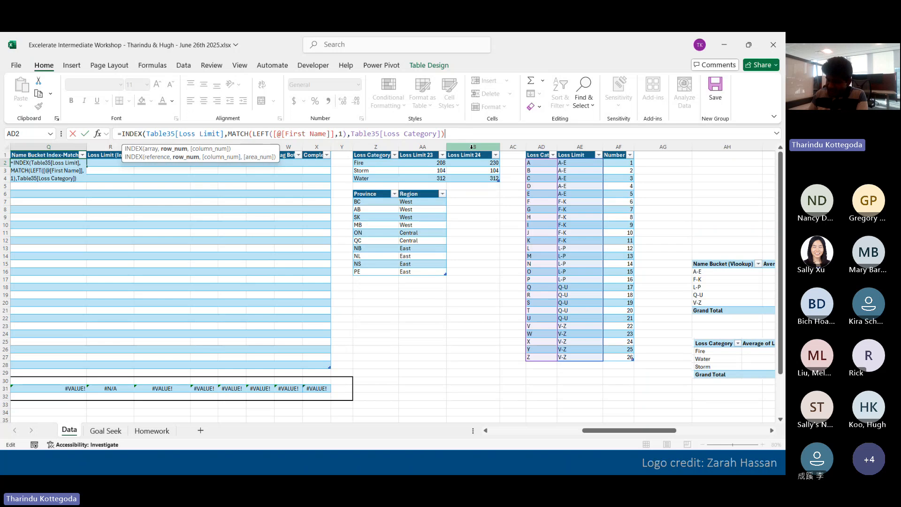
text())
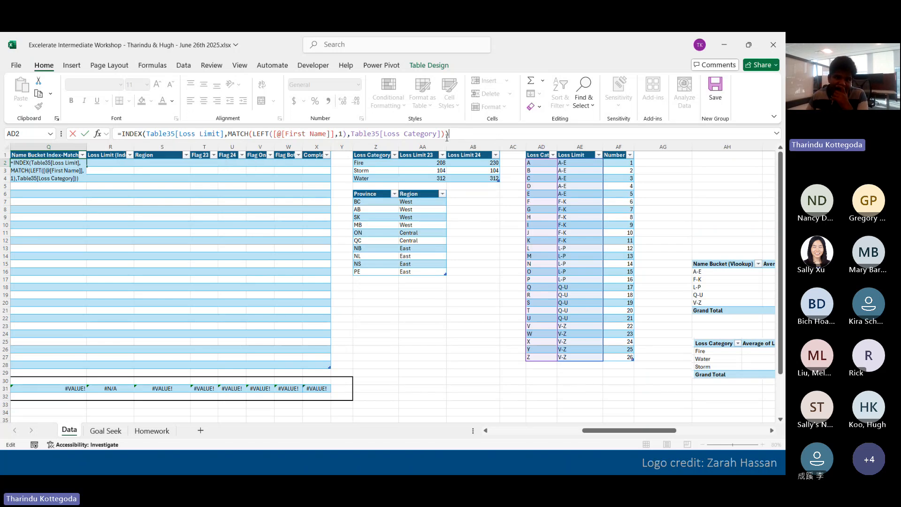
drag(122, 133, 135, 134)
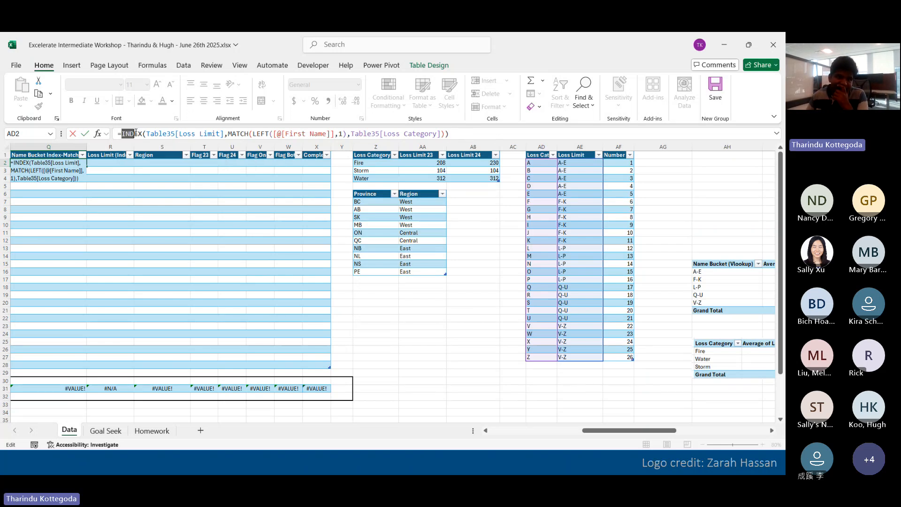
click(447, 134)
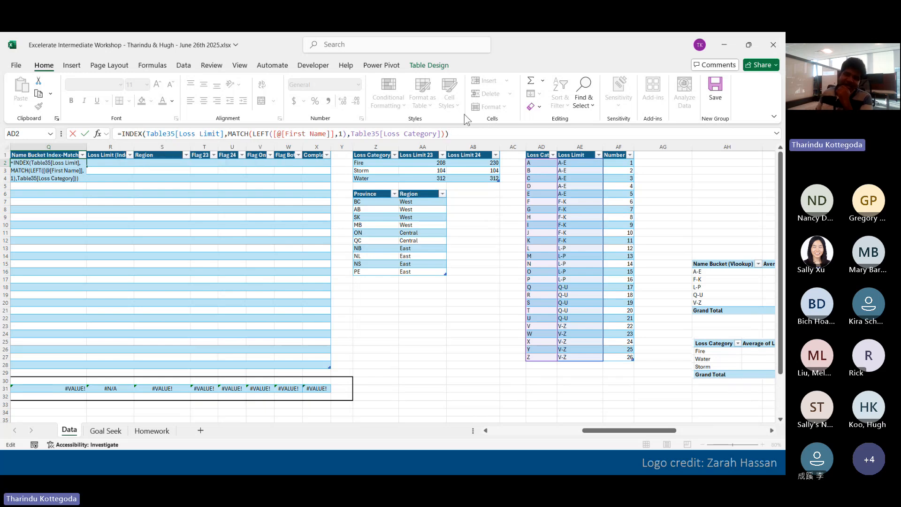
key(Left)
key(Right)
key(Left)
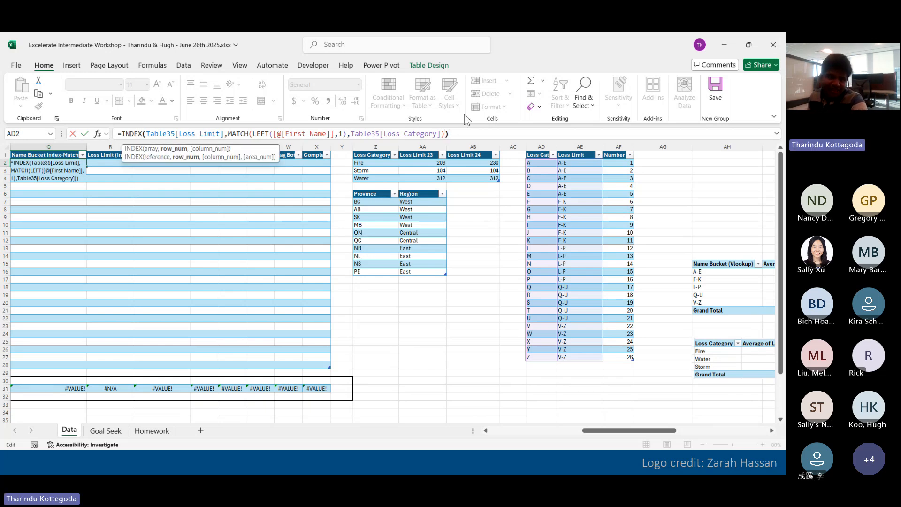
key(Right)
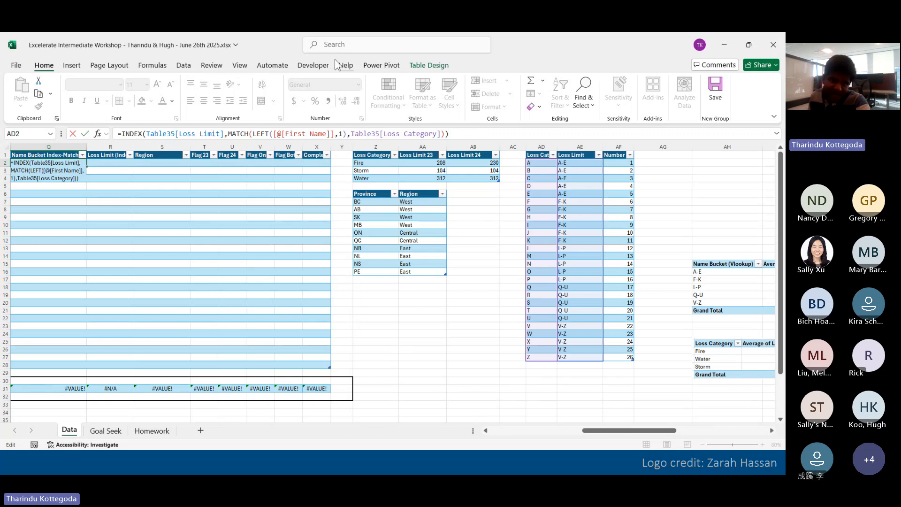
key(Return)
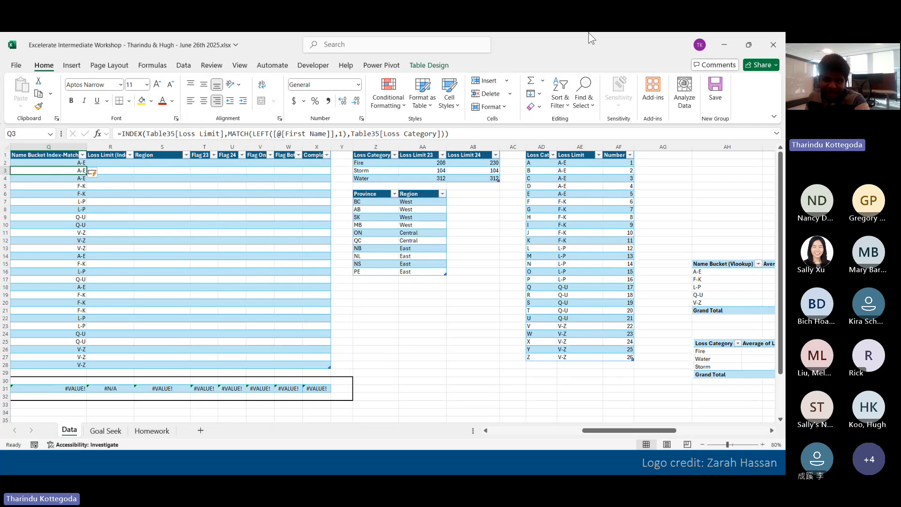
Step: Switch to the Teams meeting to check its participants and chat, and place its window side by side with the Excel workbook
click(755, 104)
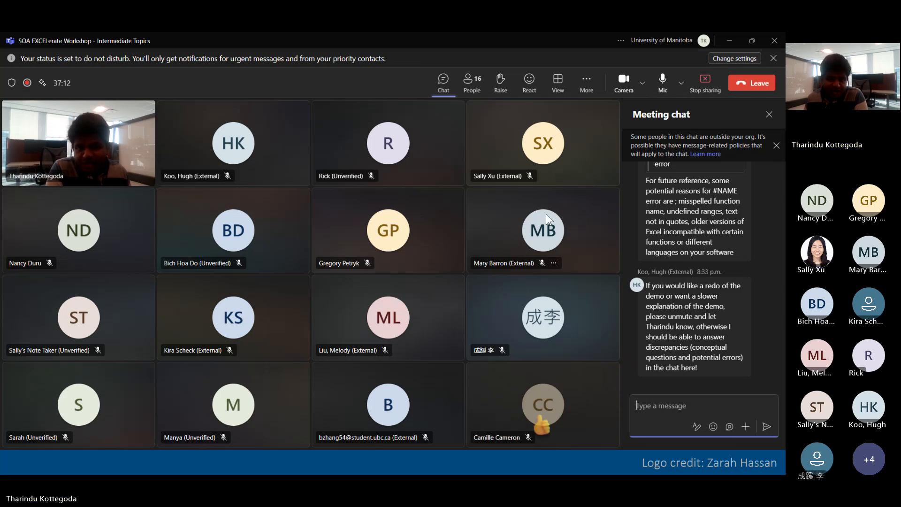
mouse_move(541, 214)
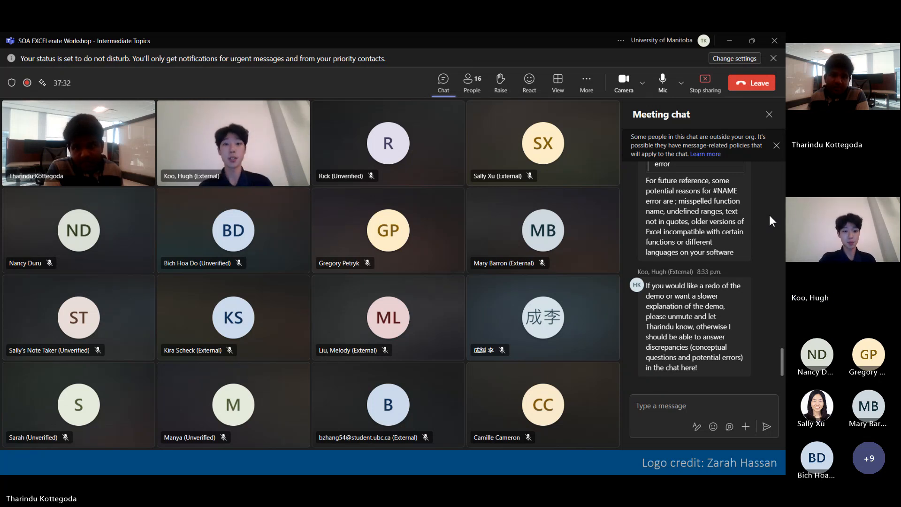
key(super+Right)
click(96, 126)
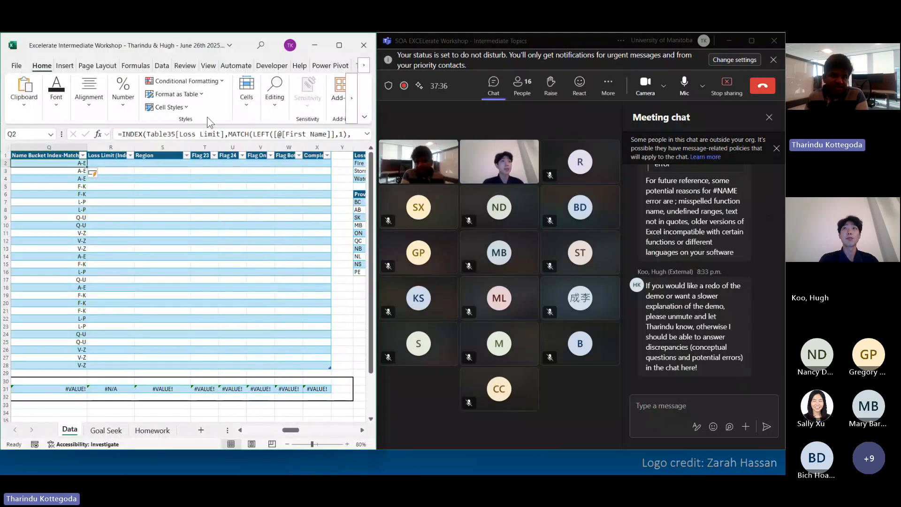
Step: Restore the workbook to full size and review the INDEX function's Table35[Loss Limit] array in the Q2 formula
key(F2)
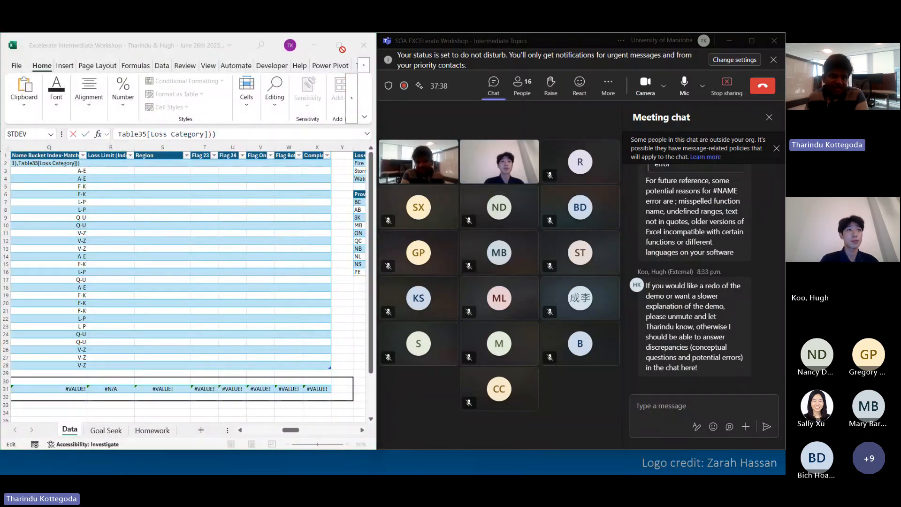
double_click(182, 41)
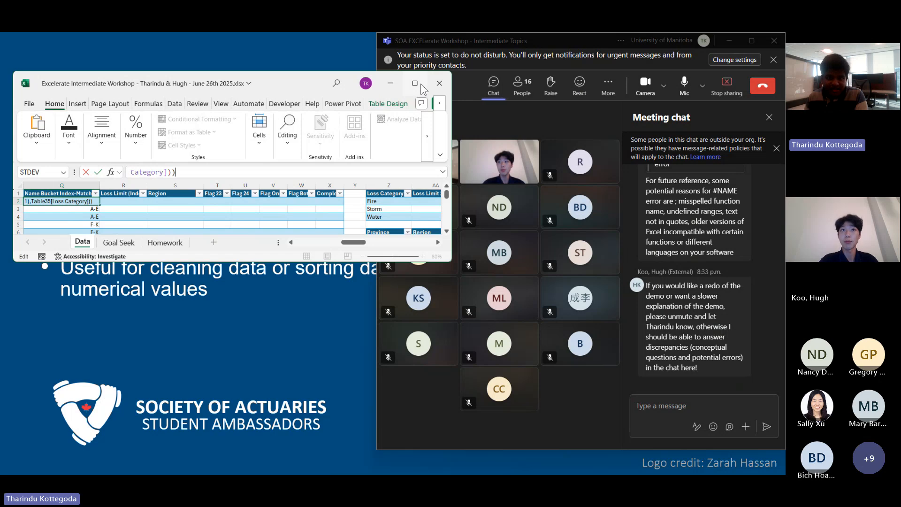
click(421, 83)
key(Escape)
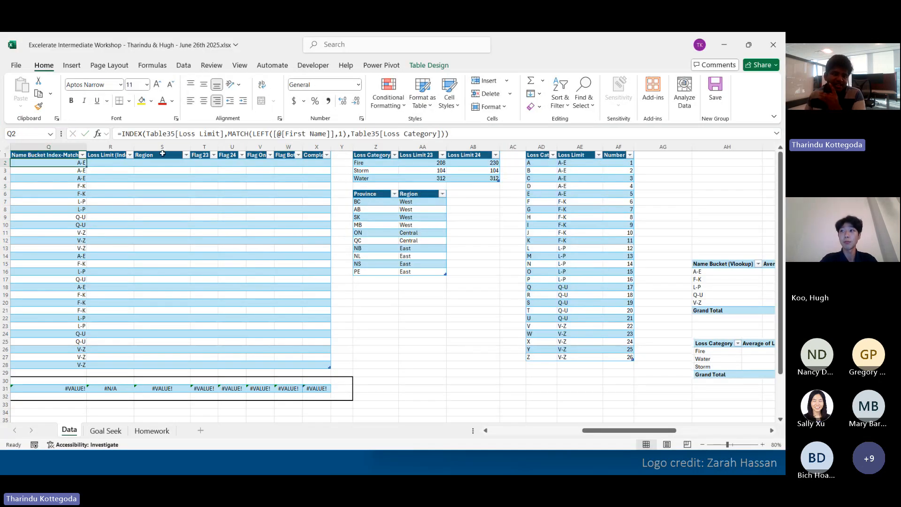
click(146, 135)
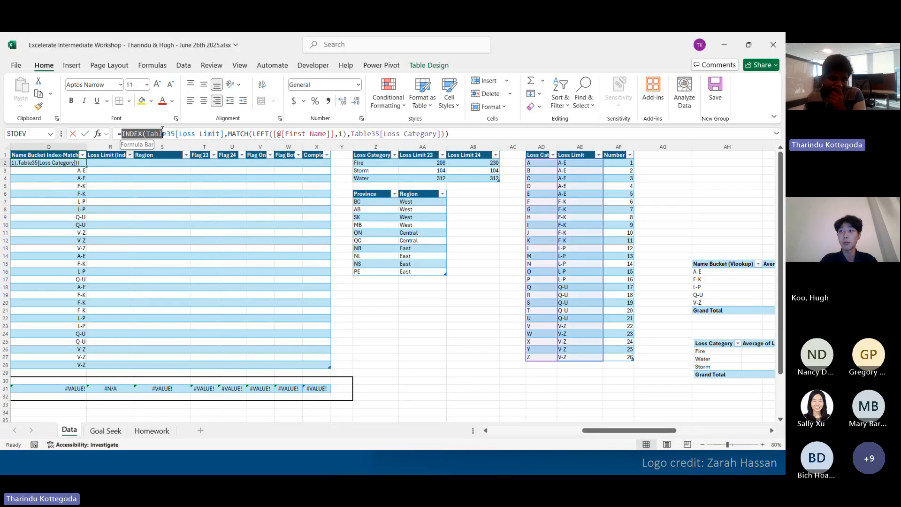
drag(148, 135, 218, 133)
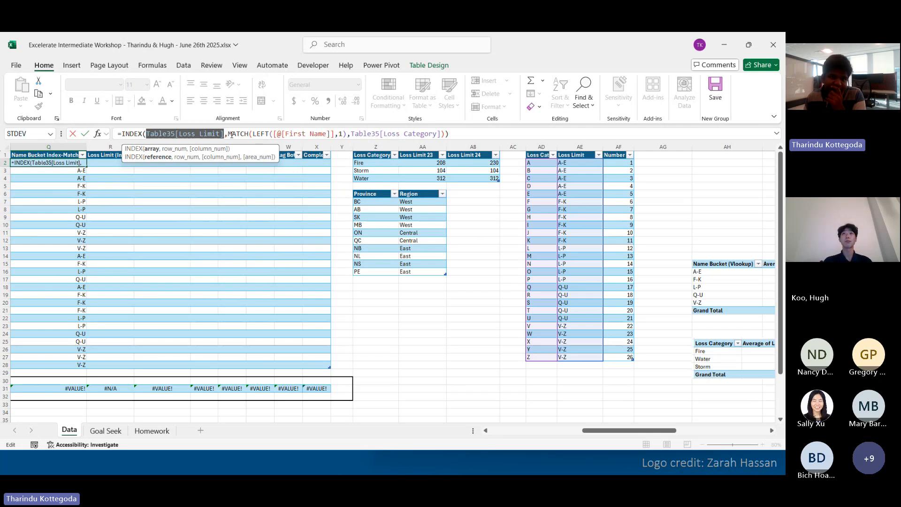
Step: Examine the MATCH part of the Name Bucket Index-Match formula in Q2 and re-enter the formula as it is
drag(228, 135, 442, 135)
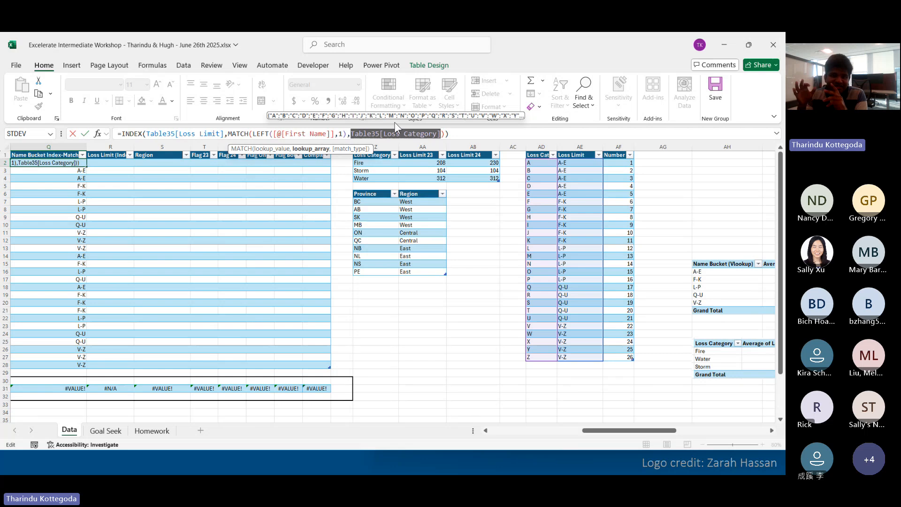
click(482, 133)
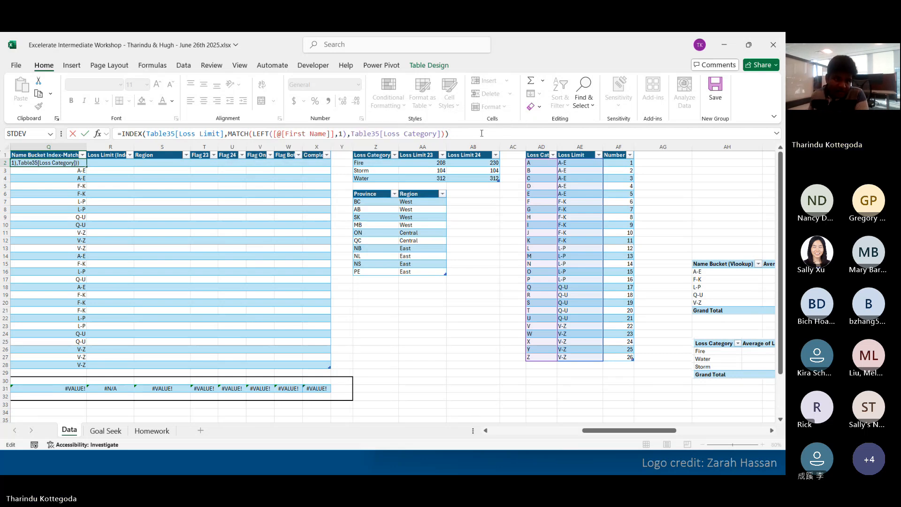
key(Return)
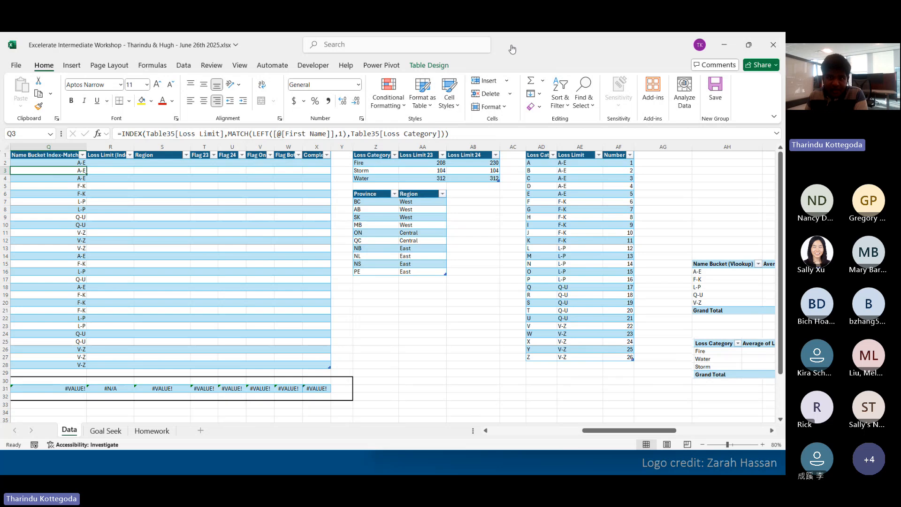
click(749, 45)
click(730, 41)
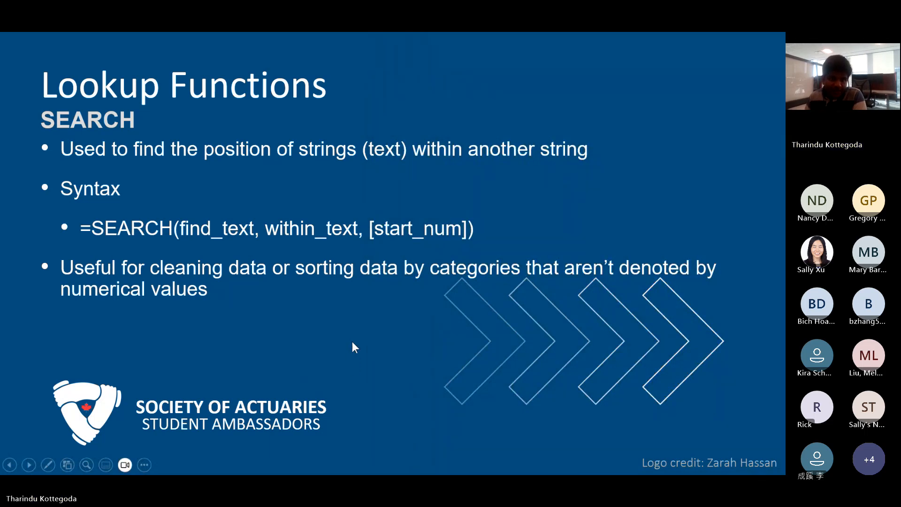
key(super)
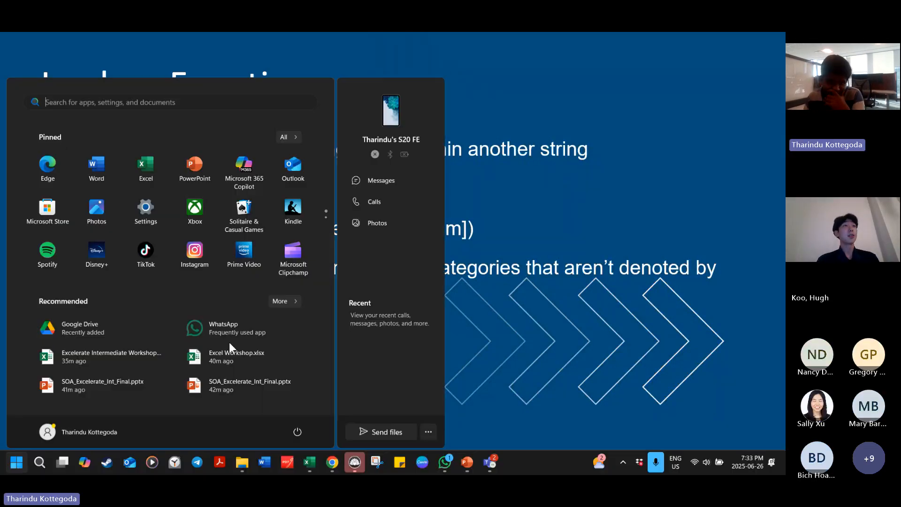
click(368, 394)
Step: Look back over the loss and lookup columns of the data table and display the Name Bucket Index-Match formula in Q2
click(117, 155)
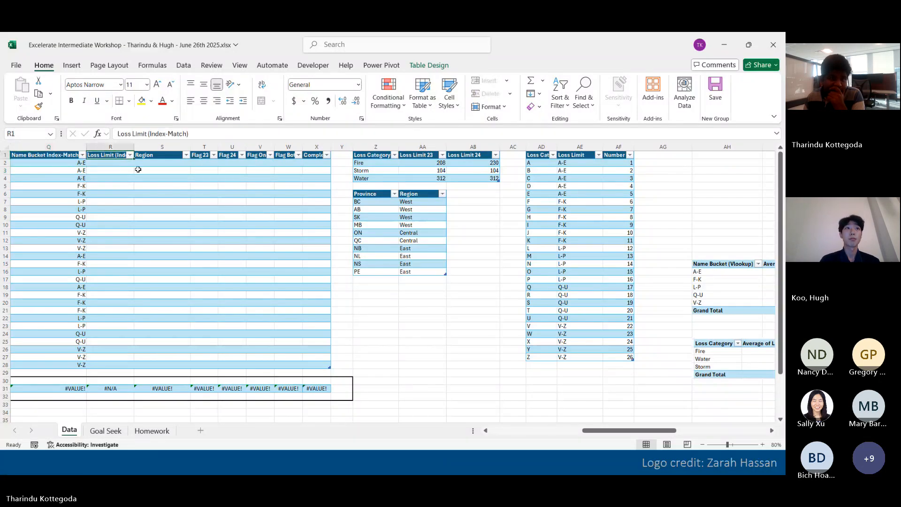
click(316, 239)
key(Left)
key(Left)
key(Left)
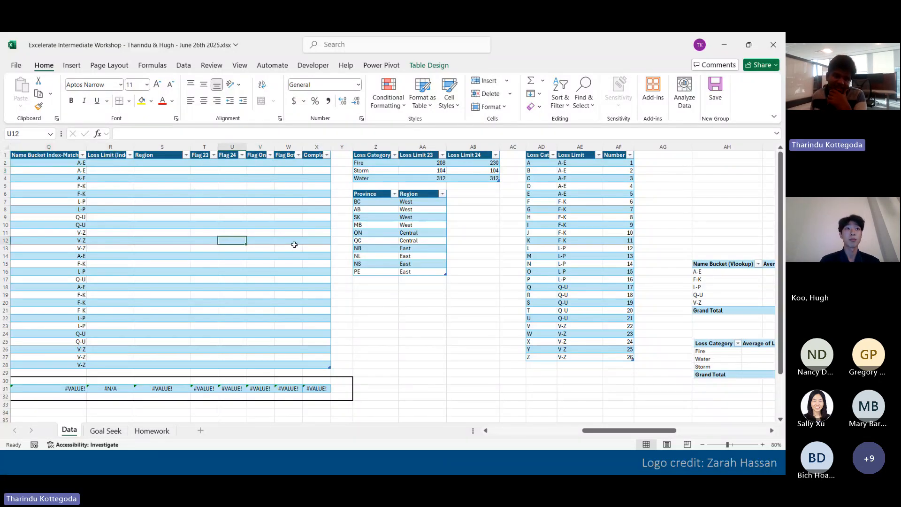
key(Left)
key(Left)
key(Left)
key(Left)
key(Left)
key(Left)
key(Left)
key(Left)
key(Left)
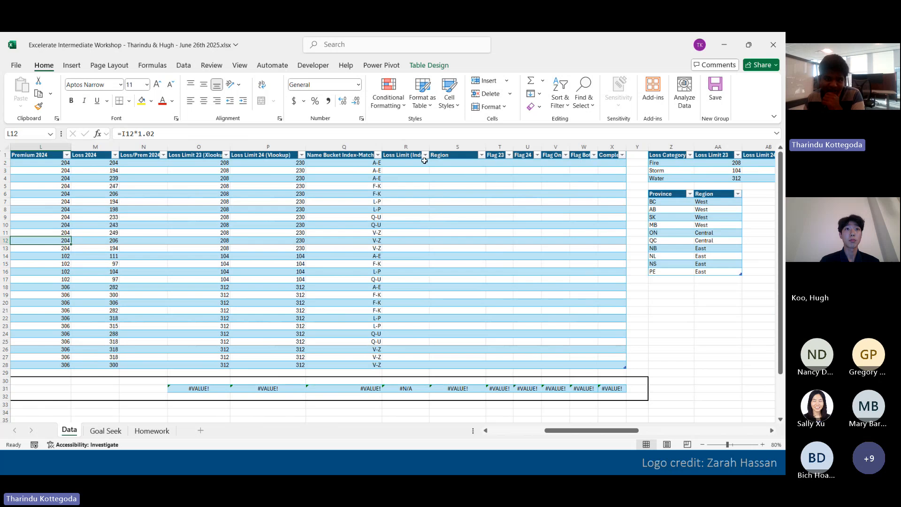
click(374, 164)
click(396, 164)
click(376, 164)
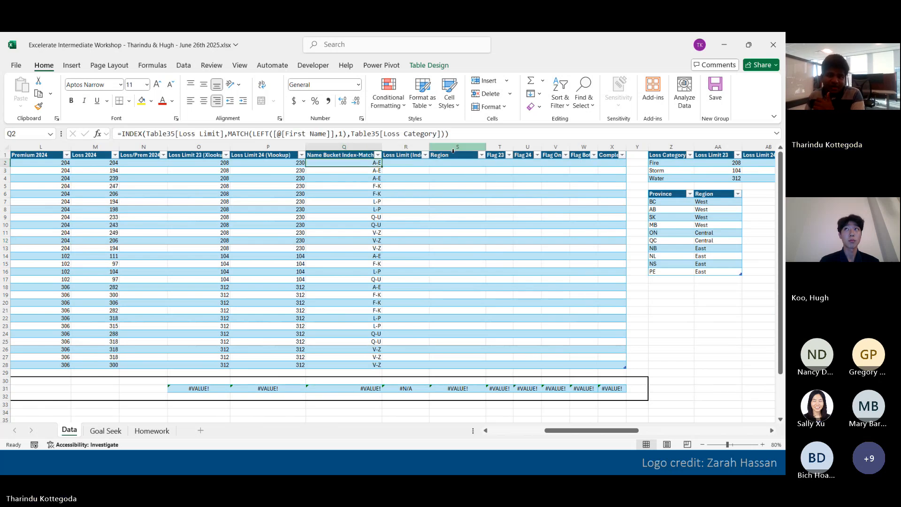
Step: Begin an INDEX formula in R2 under Loss Limit (Index-Match), using Table3[Loss Limit 23] as the array
click(416, 165)
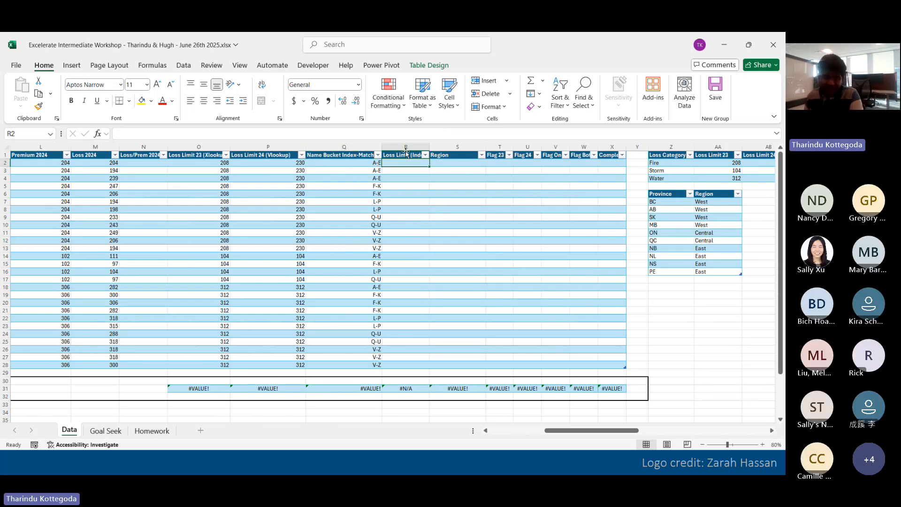
text(=INDX)
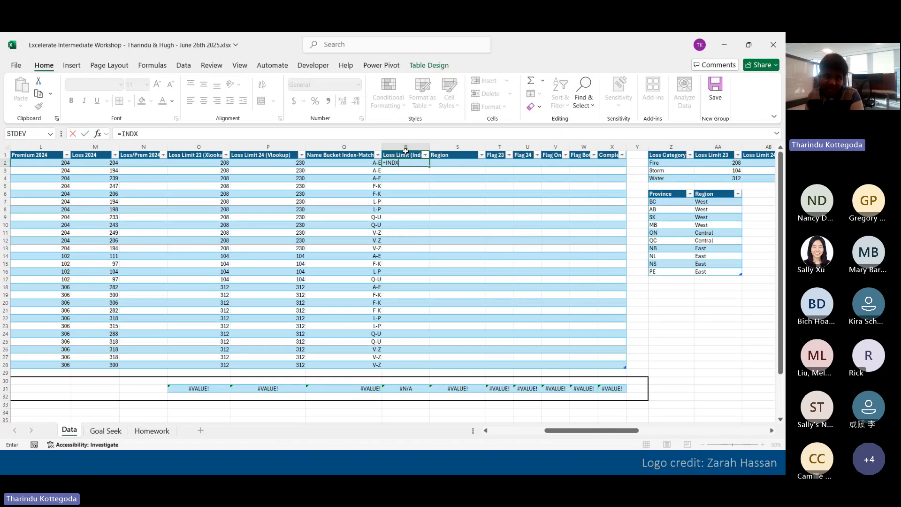
text(()
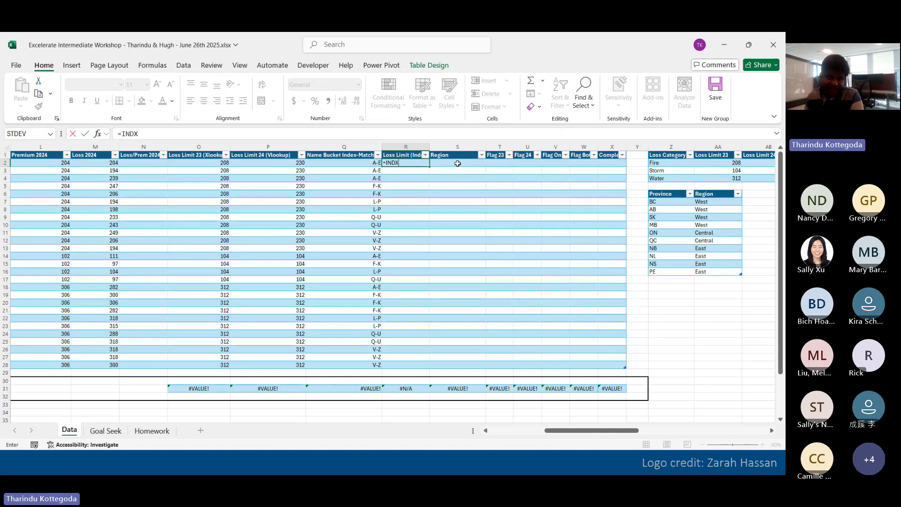
key(BackSpace)
key(BackSpace)
text(EX()
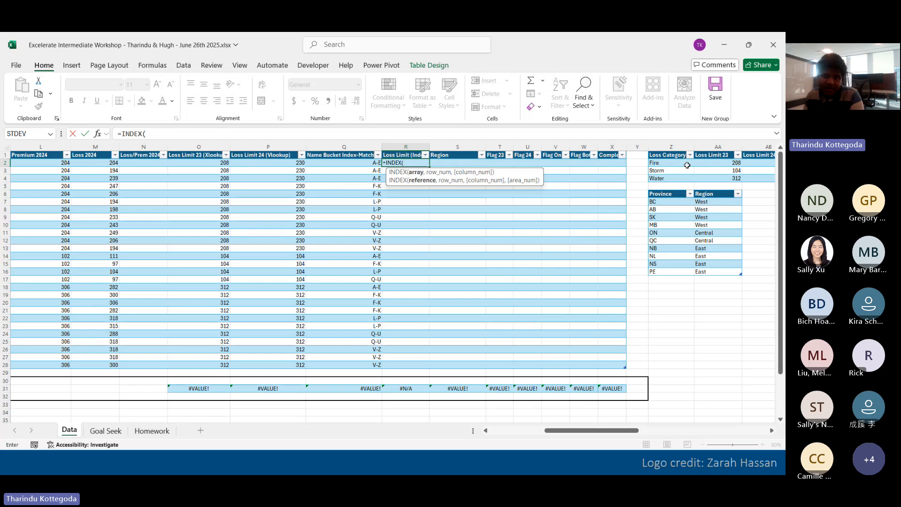
drag(708, 163, 709, 178)
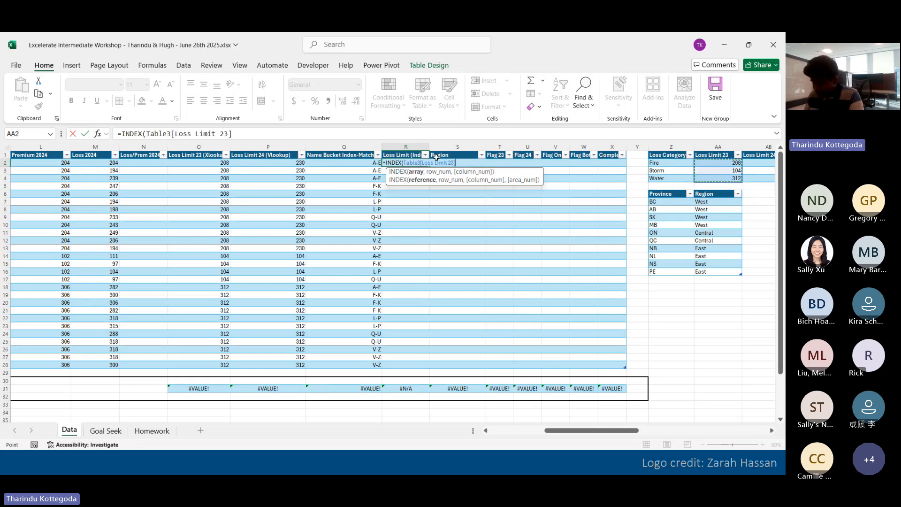
text(,)
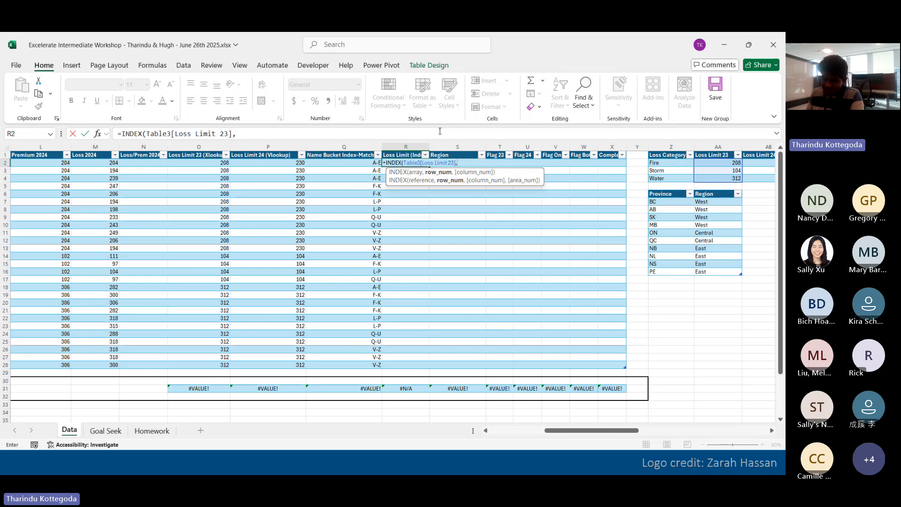
Step: Add a nested MATCH as the row number, with the current row's [@[Loss Category]] as the lookup value
text(MATCH)
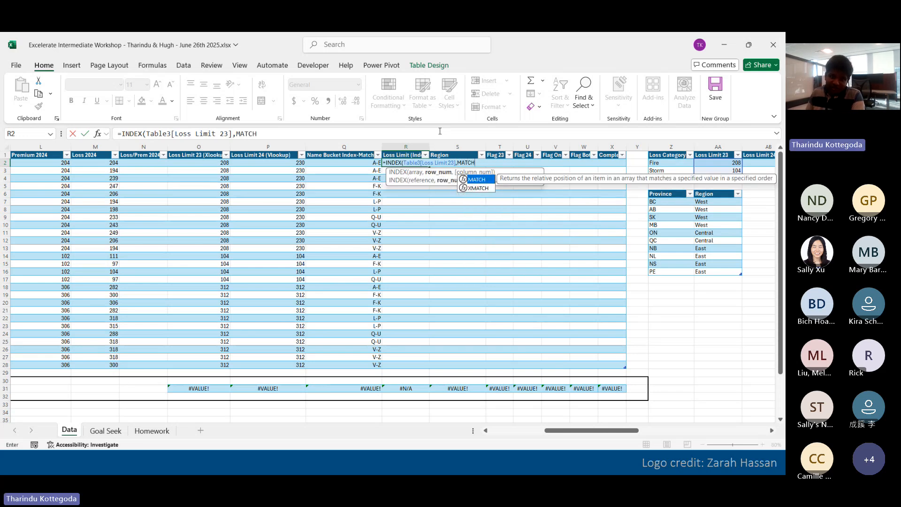
text(()
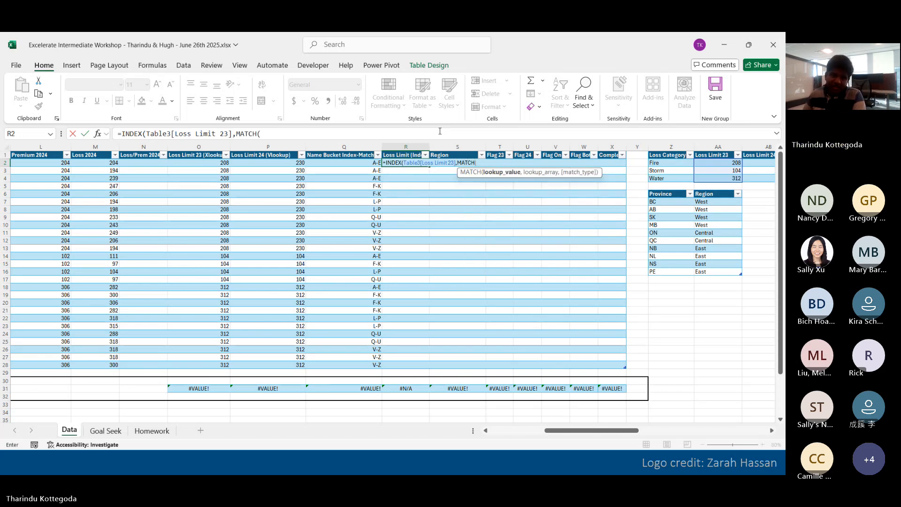
mouse_move(631, 431)
mouse_down()
mouse_move(576, 433)
mouse_move(643, 433)
mouse_up()
click(244, 163)
text(,)
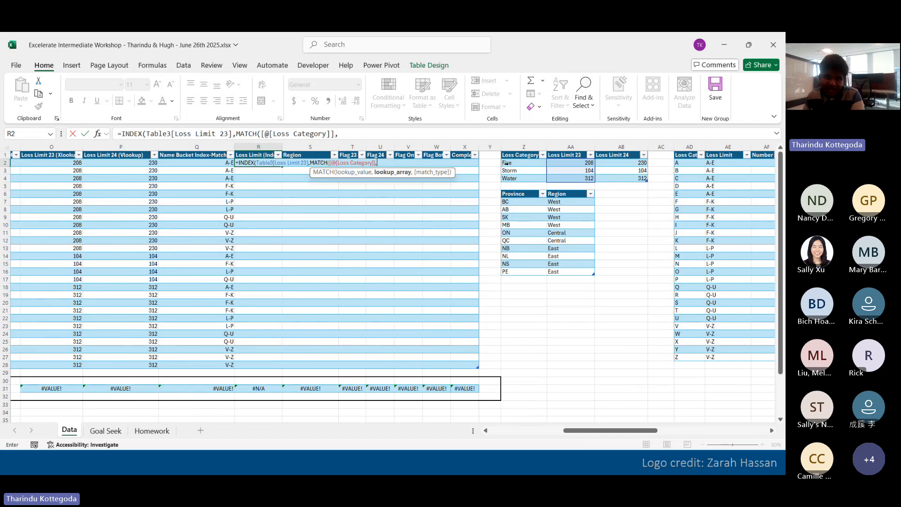
Step: Set Table3[Loss Category] as the MATCH lookup array, close and enter the formula, and select the filled Loss Limit column R2:R28
click(519, 159)
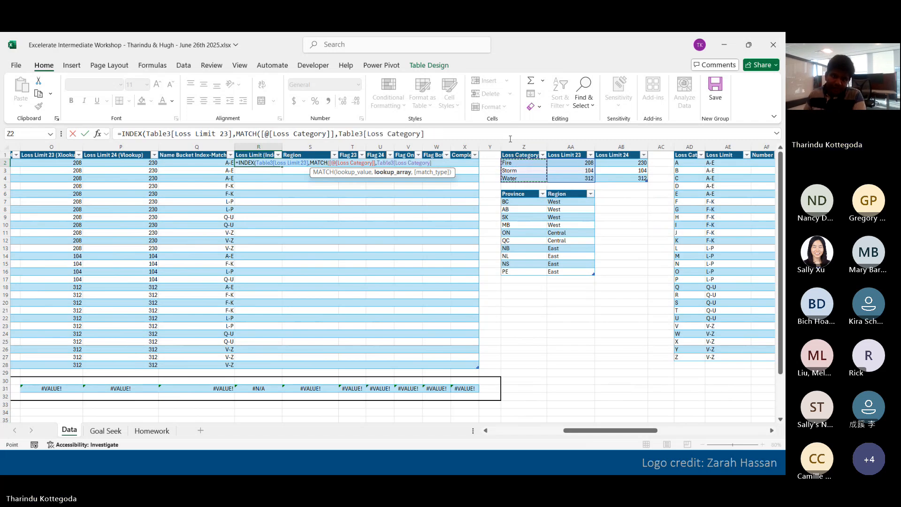
click(511, 131)
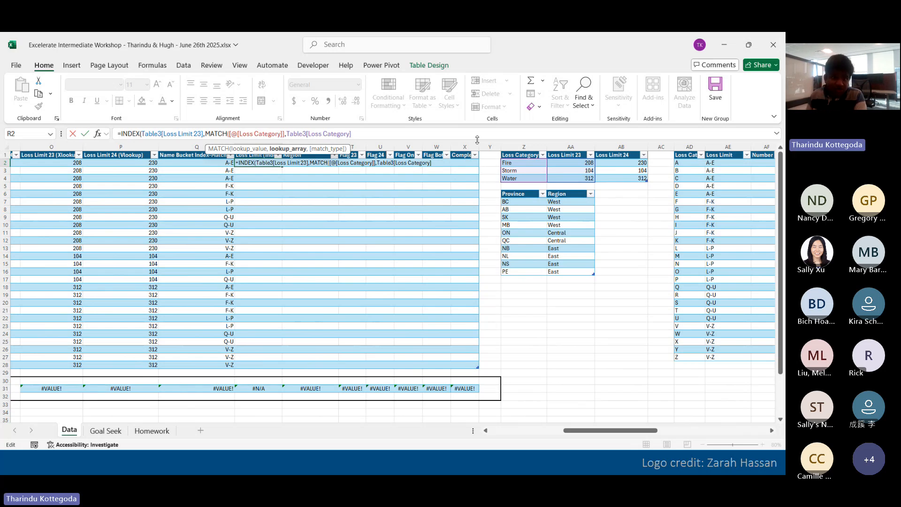
text()))
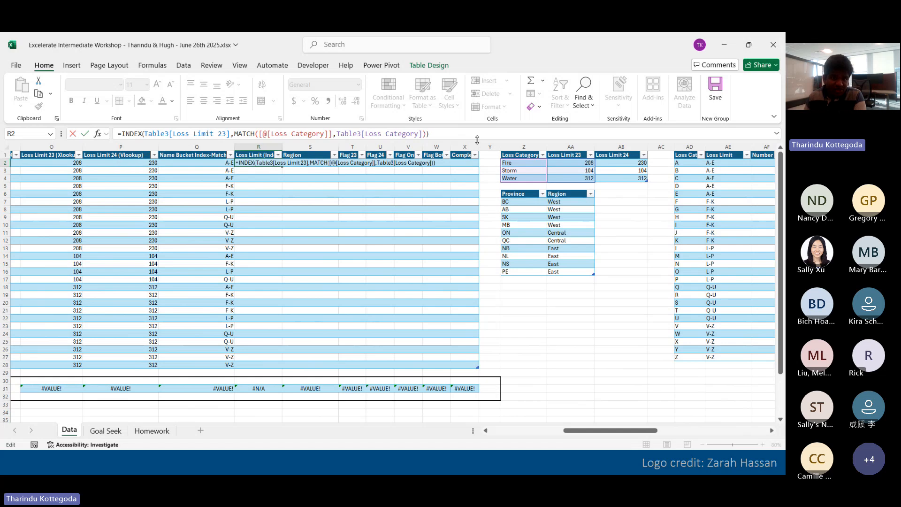
click(260, 134)
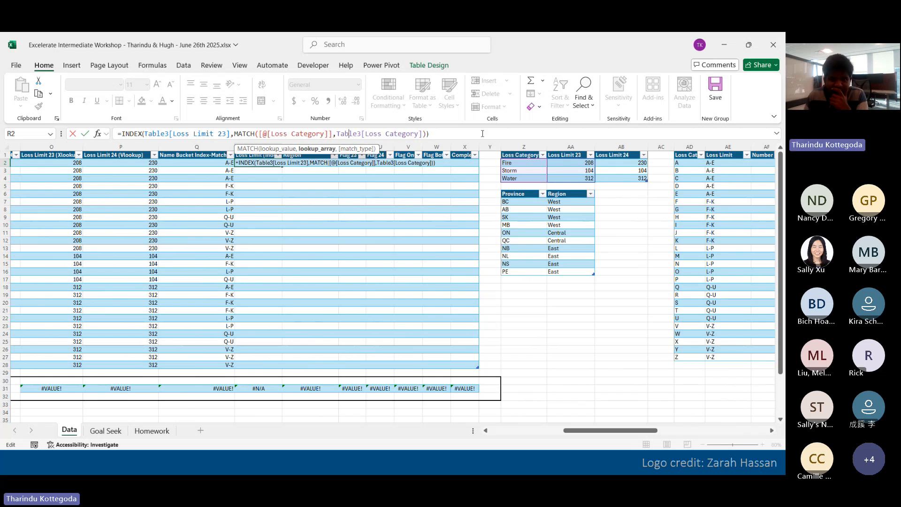
key(Return)
key(Up)
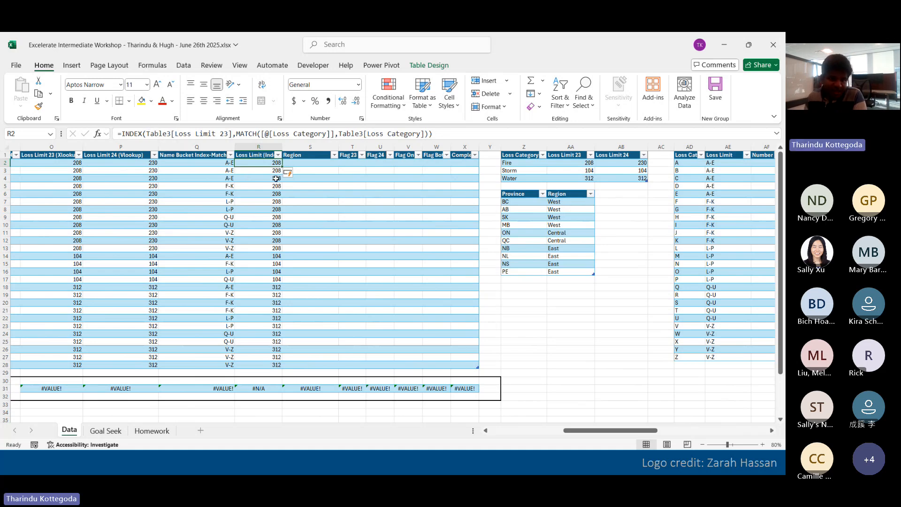
drag(267, 164, 259, 365)
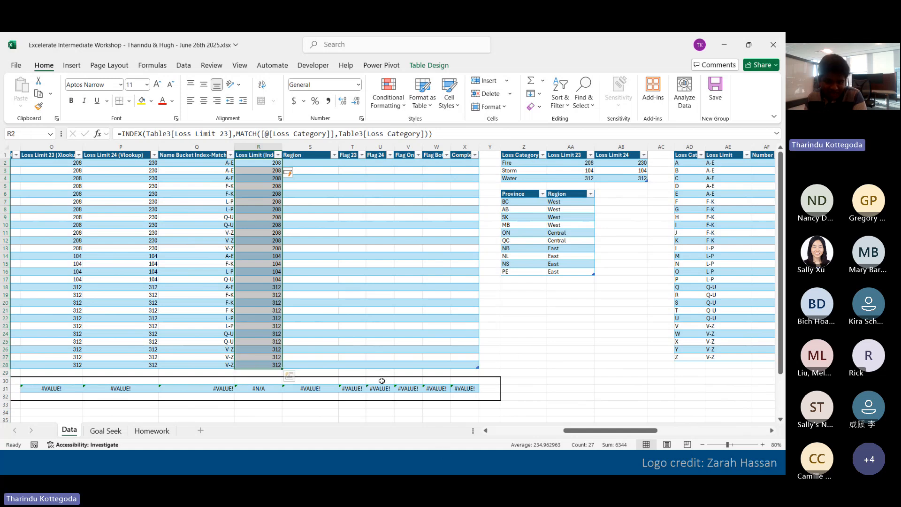
Step: Switch to the Teams meeting window to check the meeting chat
key(super)
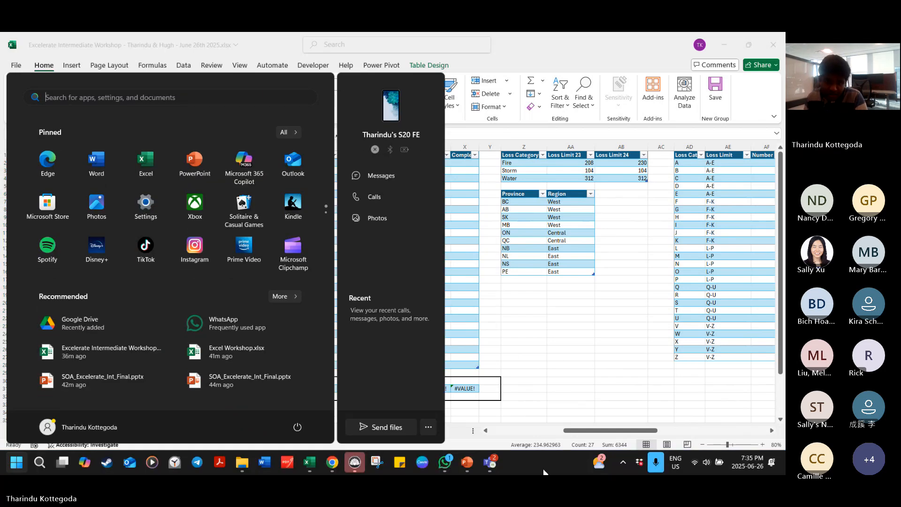
mouse_move(489, 461)
click(543, 397)
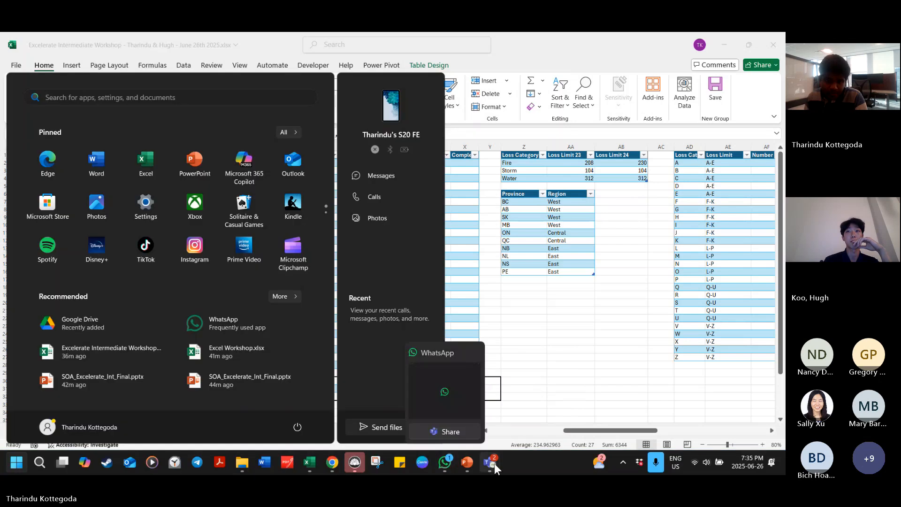
key(super)
click(435, 379)
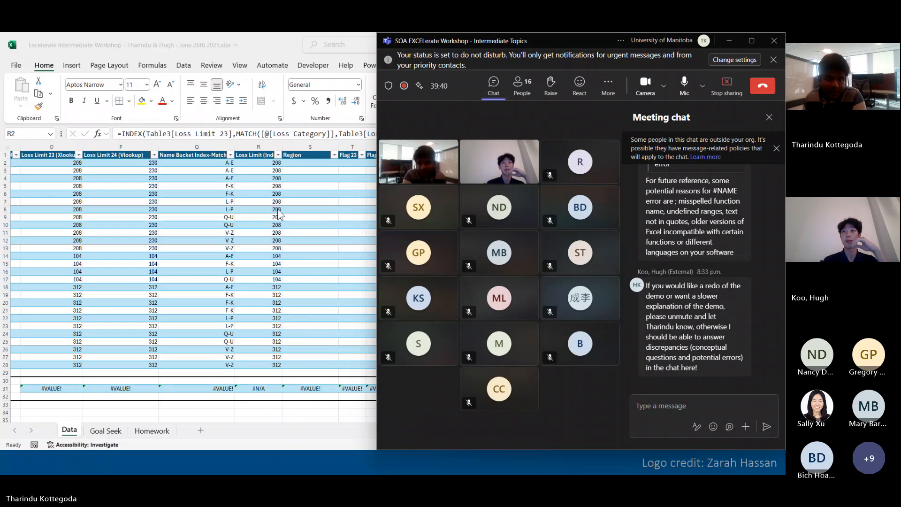
Step: Return to the Excel workbook and display the Loss Limit (Index-Match) formula in R2
key(alt+Tab)
click(310, 162)
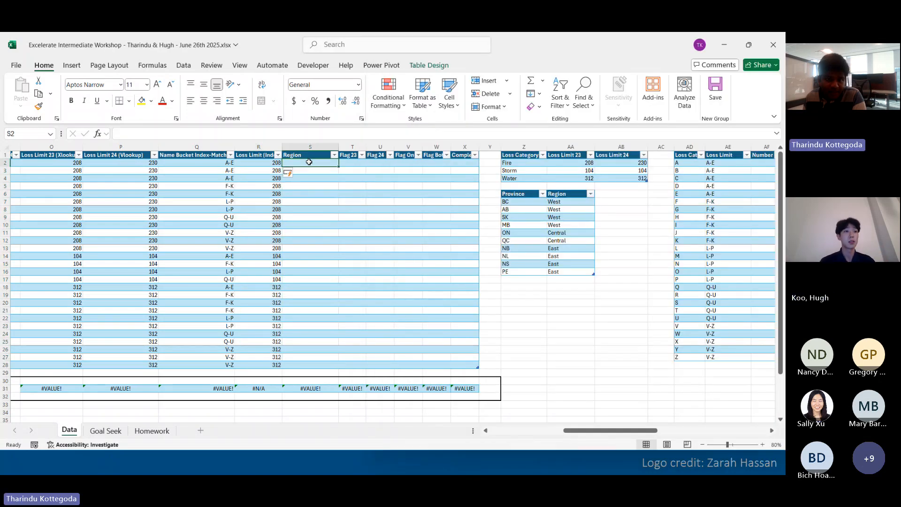
key(Left)
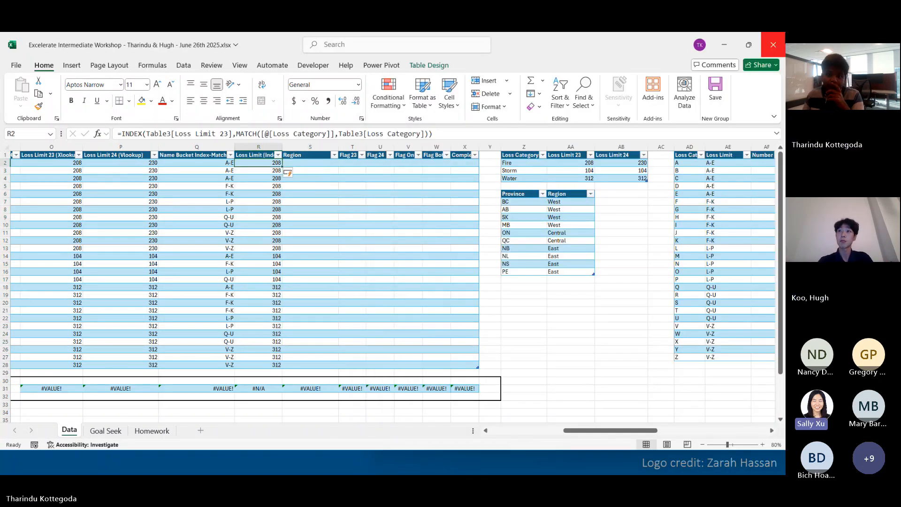
Step: Check the Teams meeting chat, reopen the Excelerate Intermediate Workshop workbook, and arrange its window side by side with the meeting window
click(726, 47)
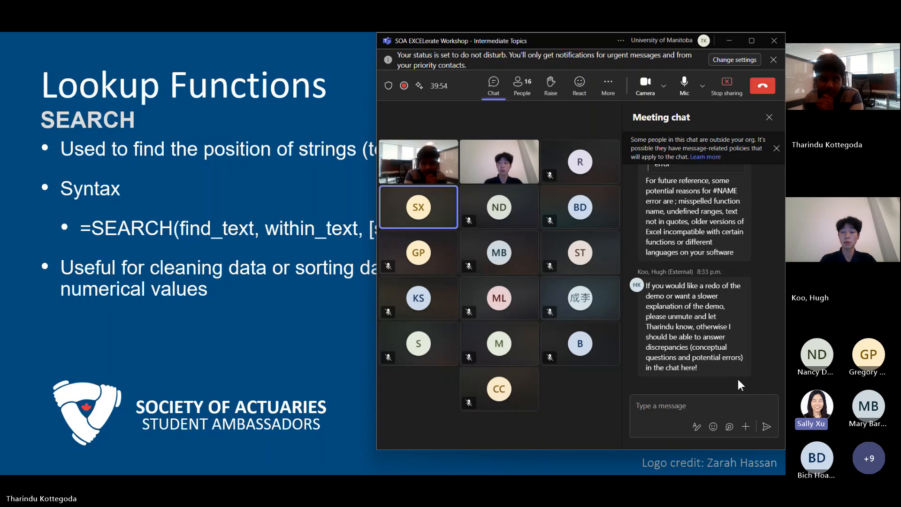
mouse_move(698, 375)
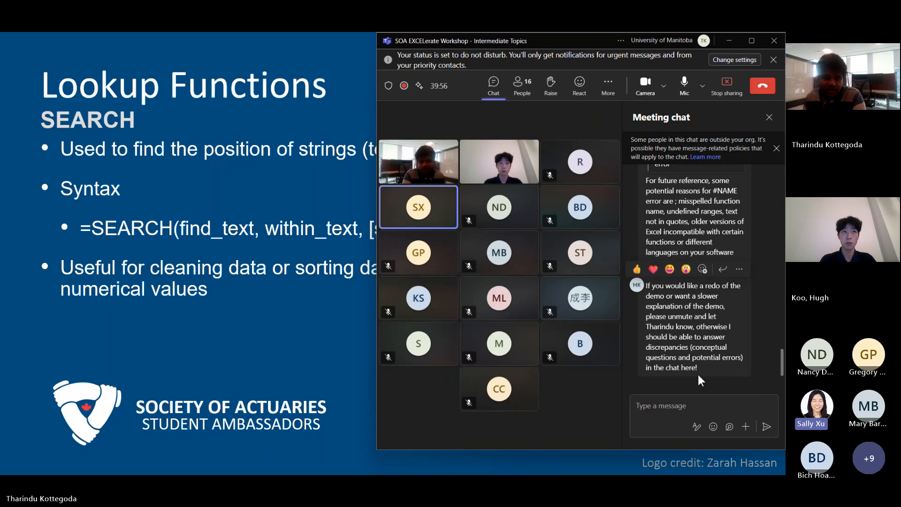
key(super)
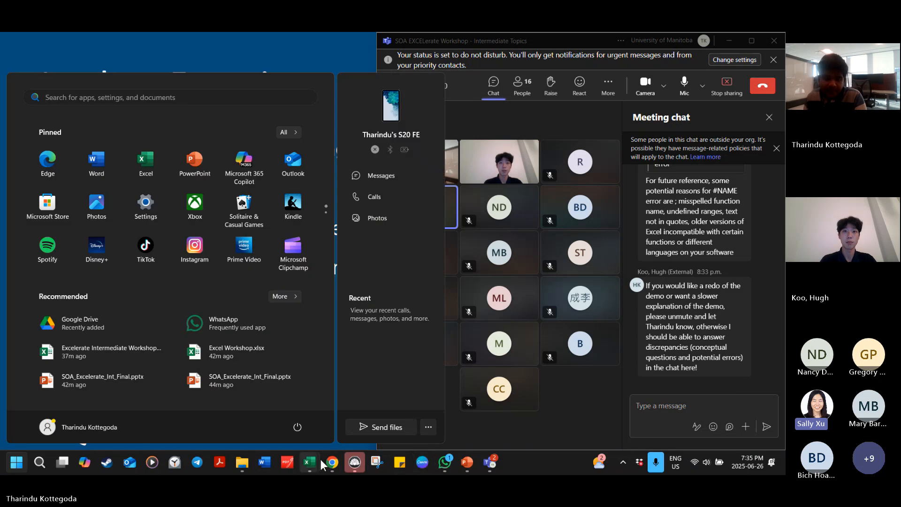
mouse_move(317, 460)
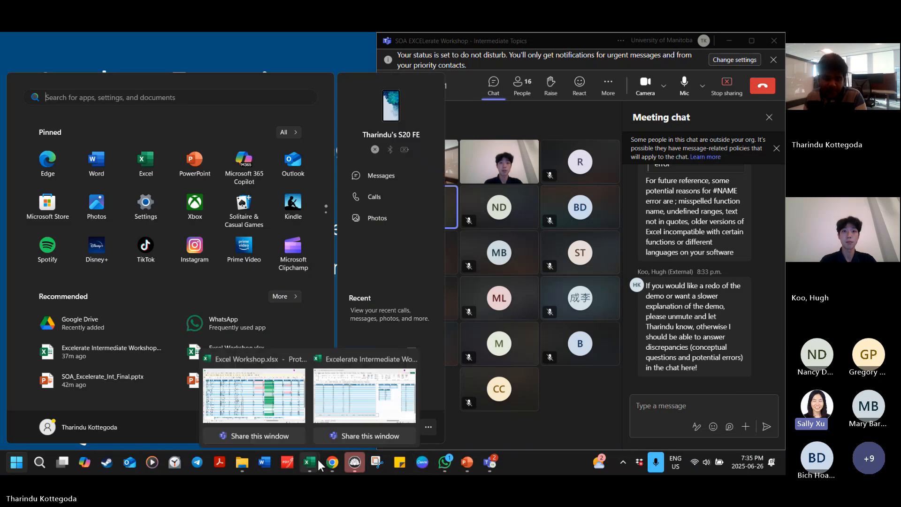
click(362, 416)
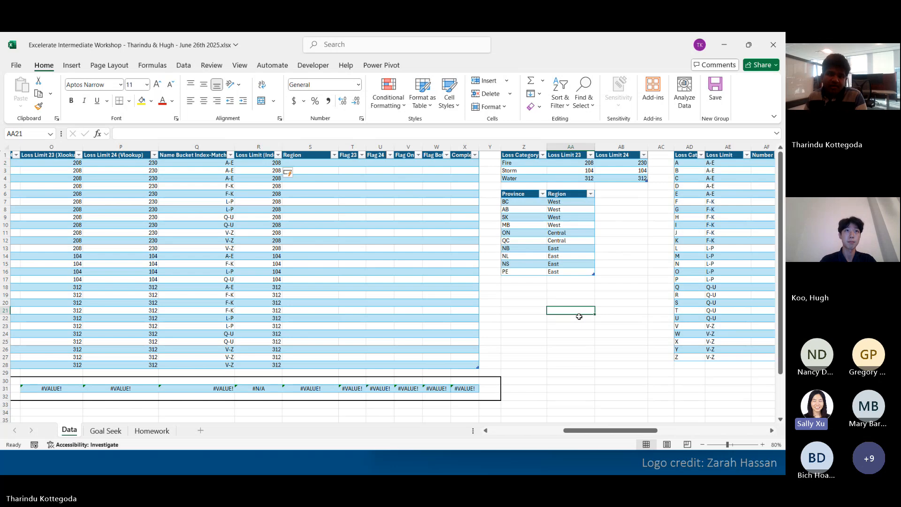
key(super+Left)
click(275, 310)
click(313, 304)
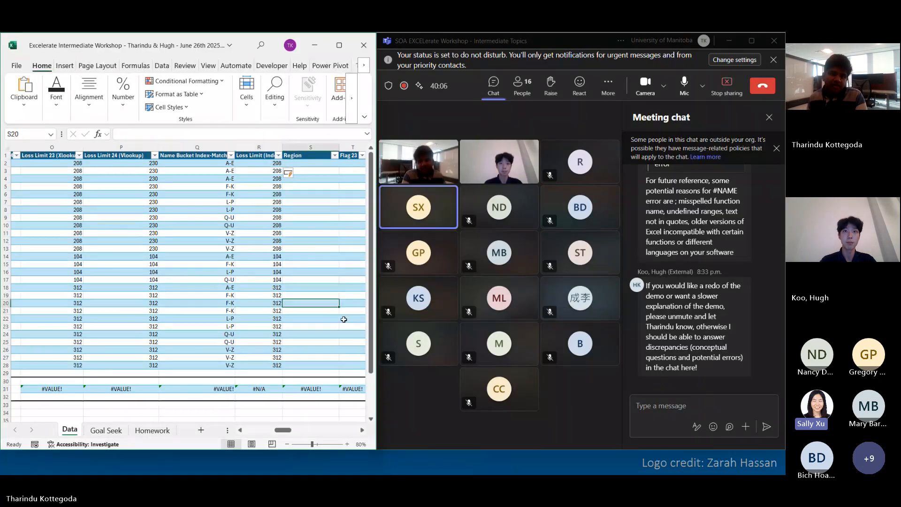
key(Right)
key(Right)
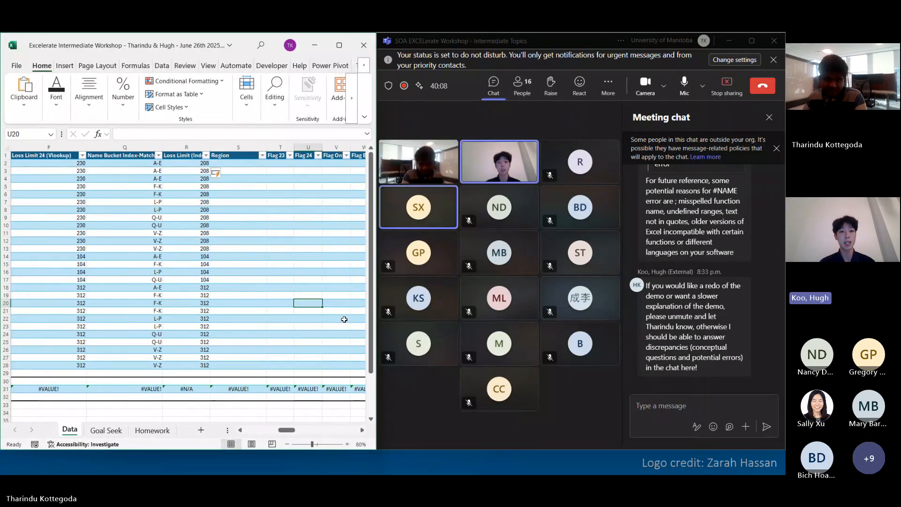
click(400, 223)
click(301, 211)
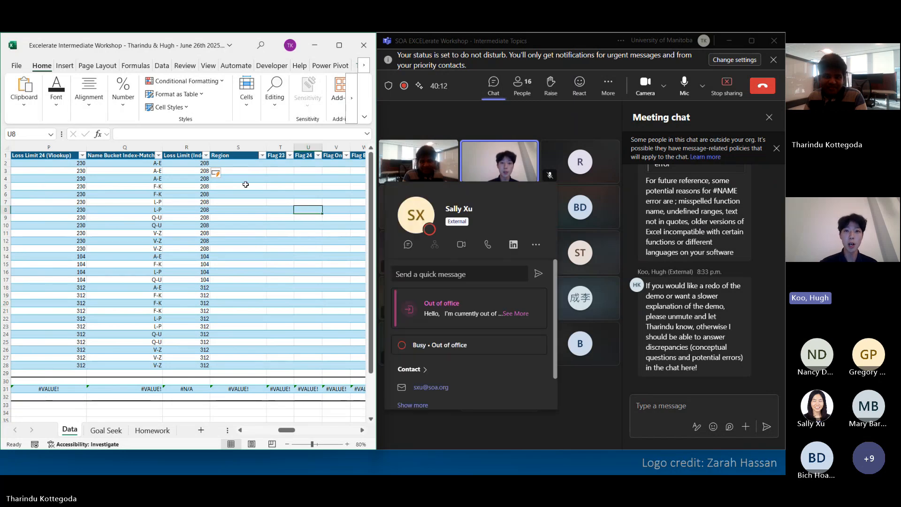
Step: Begin an XLOOKUP formula in the first Region cell, S2
click(247, 164)
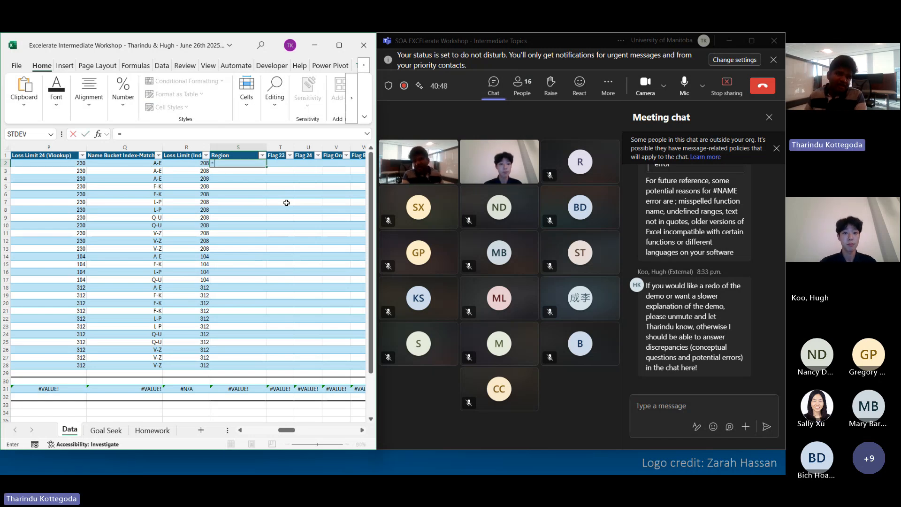
text(=)
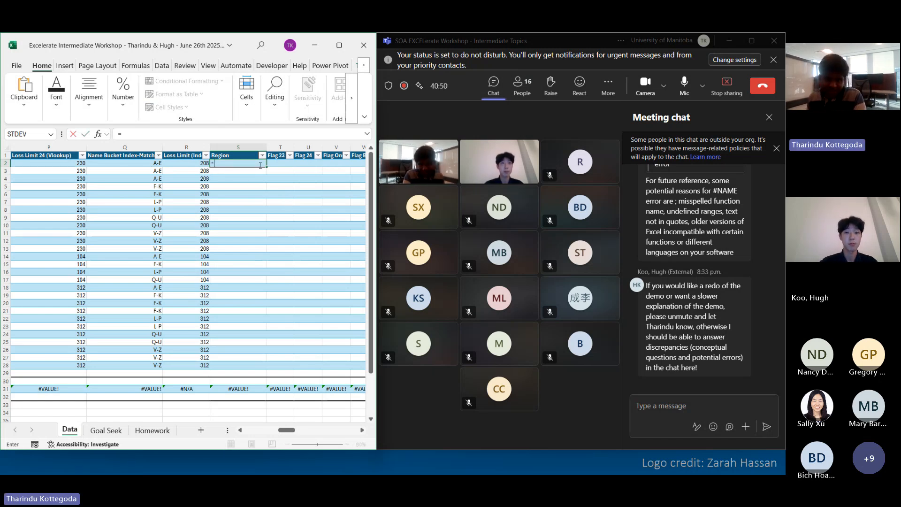
text(X)
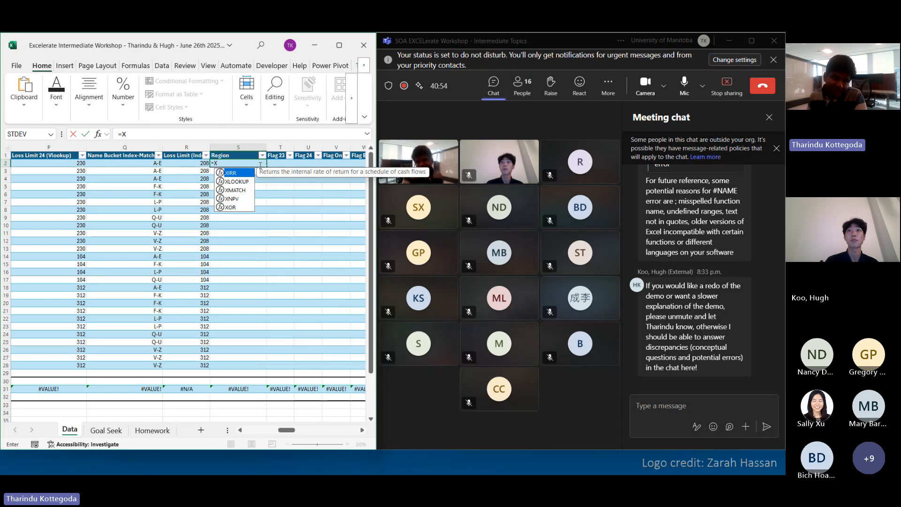
text(LOOK)
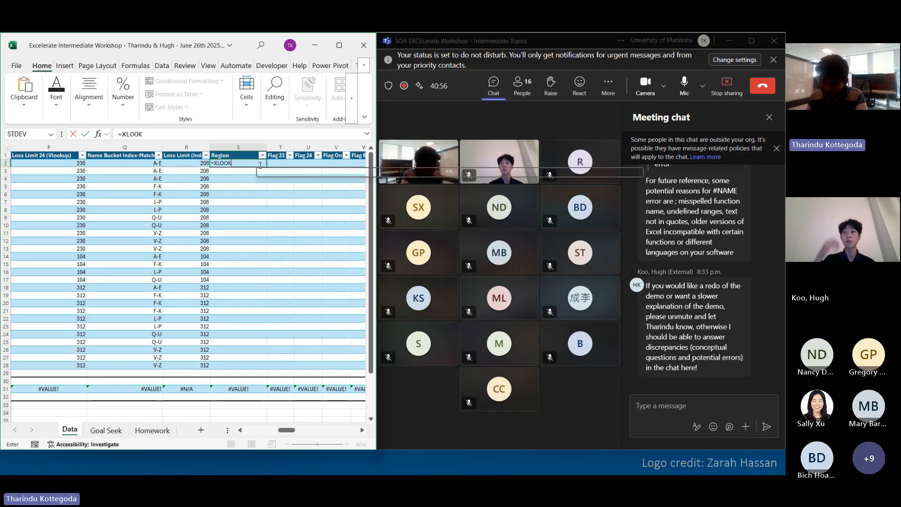
text(UP)
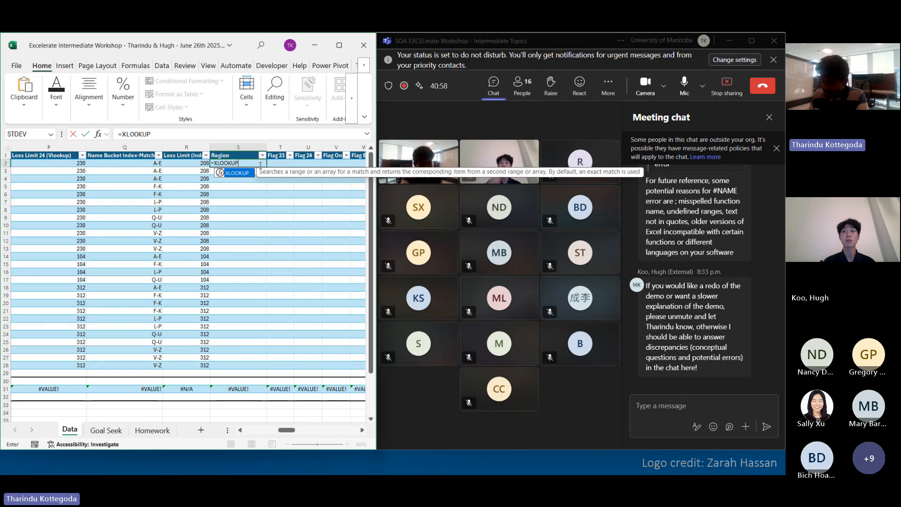
text(()
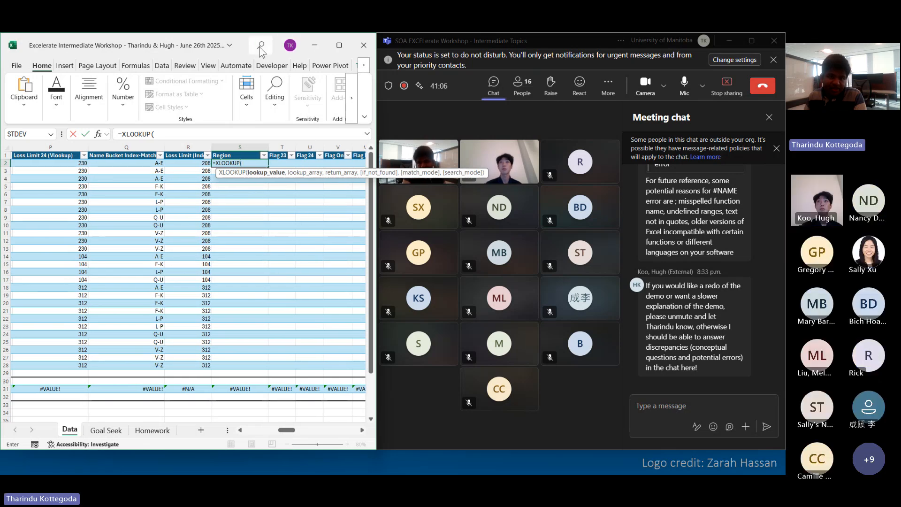
drag(247, 56, 329, 34)
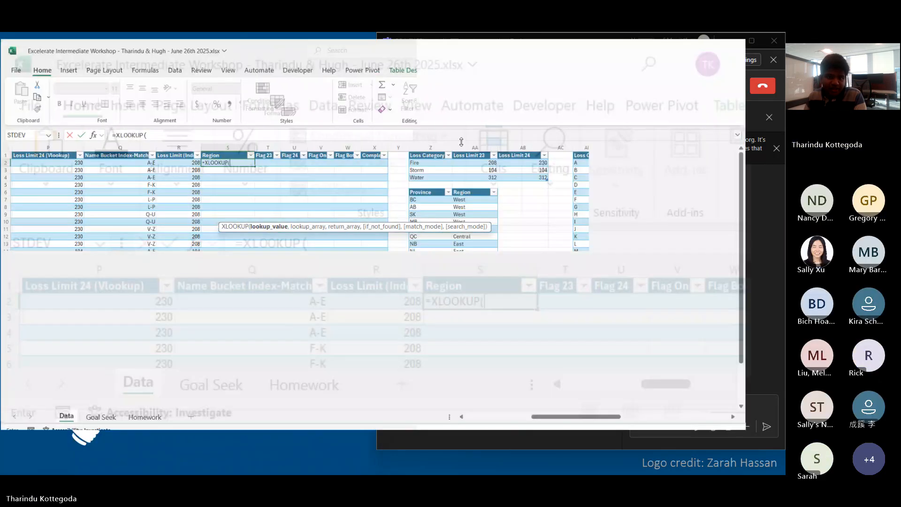
drag(654, 432, 598, 430)
click(28, 163)
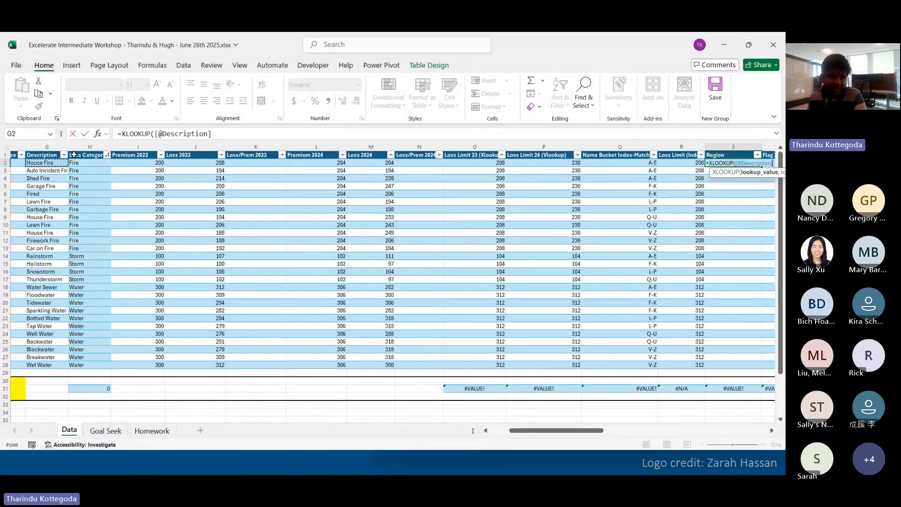
key(Left)
key(Left)
click(57, 162)
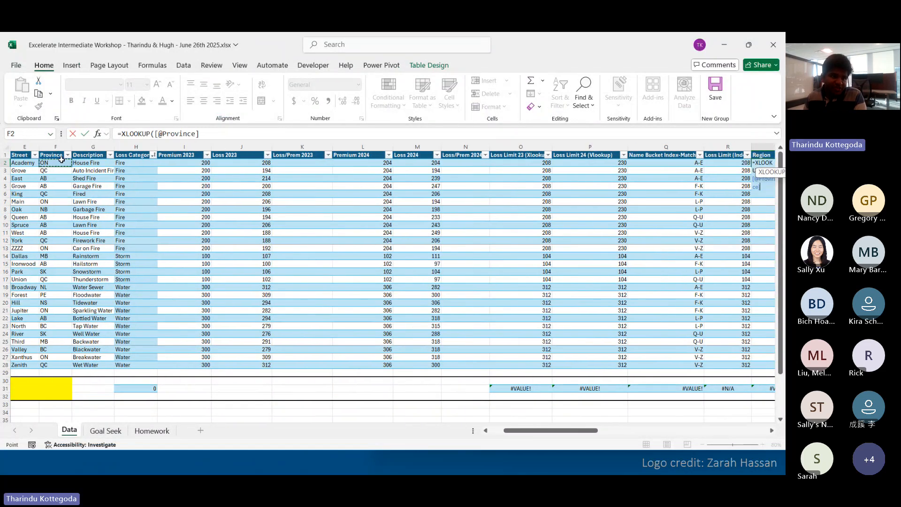
click(227, 134)
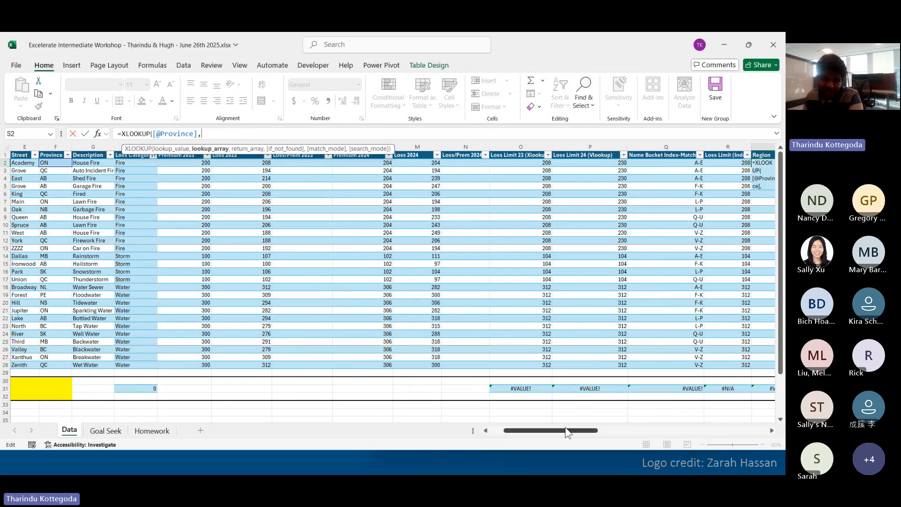
Step: Add Table38[Province] as the lookup array and Table38[Region] as the return array, enter the formula, and select the filled Region column S2:S28
drag(568, 431, 655, 430)
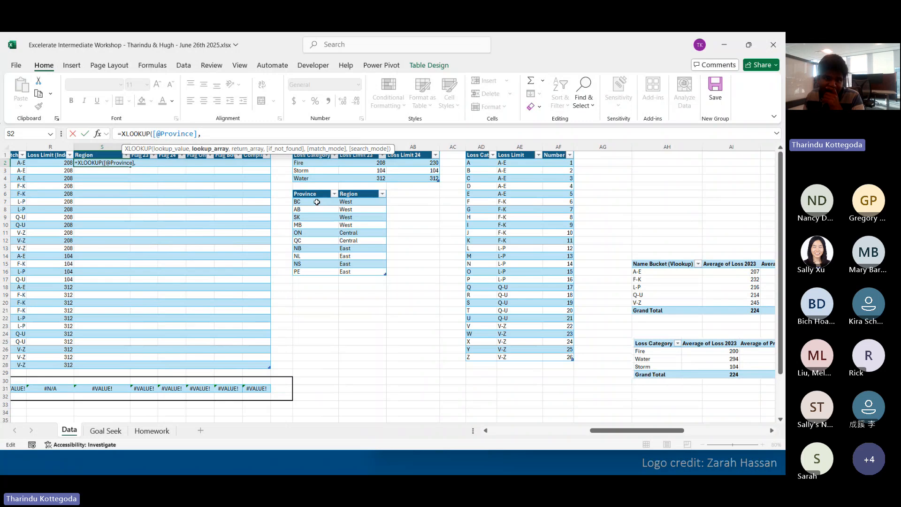
drag(317, 202, 318, 272)
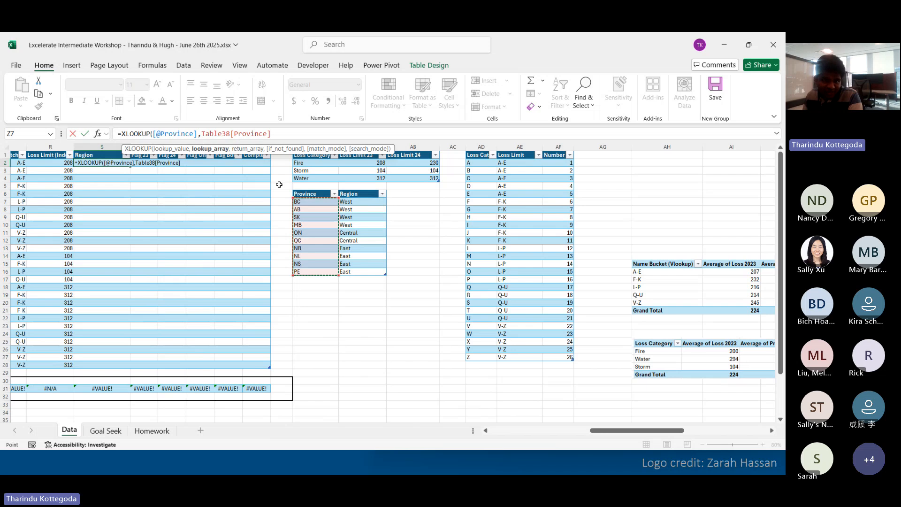
text(,)
drag(359, 203, 364, 265)
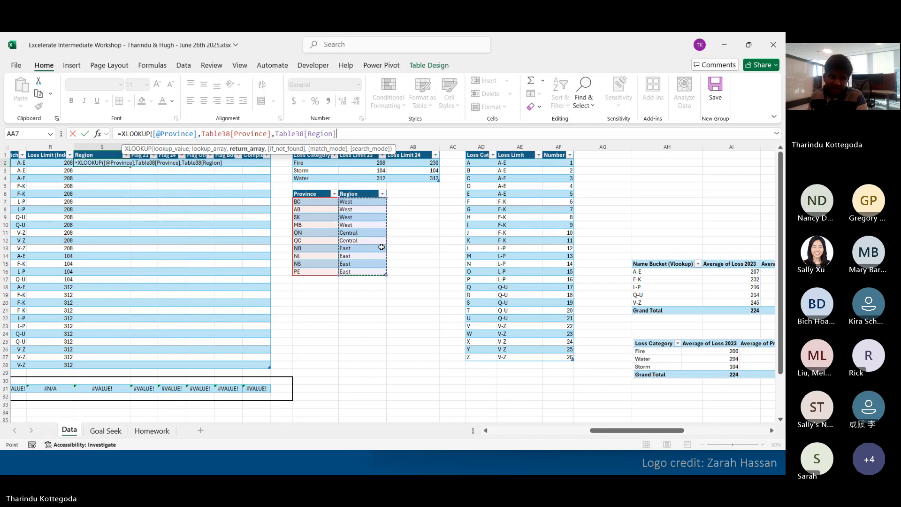
text())
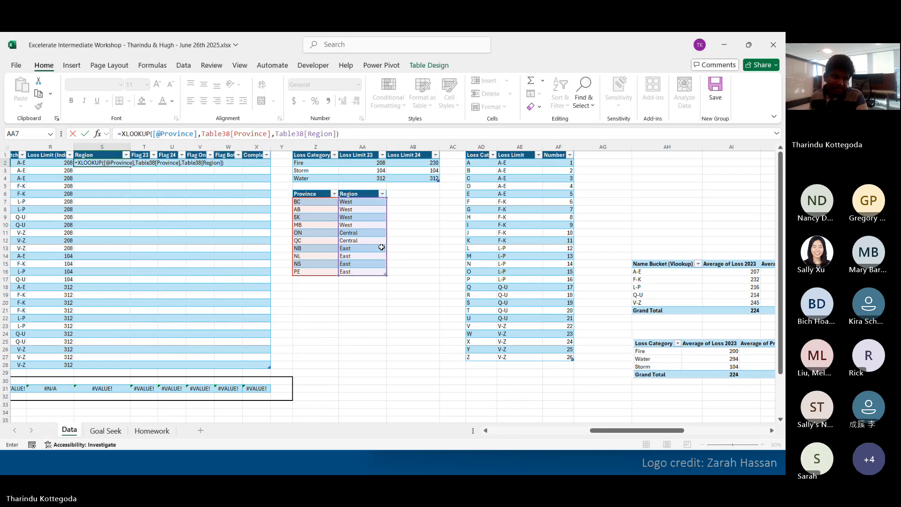
key(Return)
drag(82, 163, 115, 365)
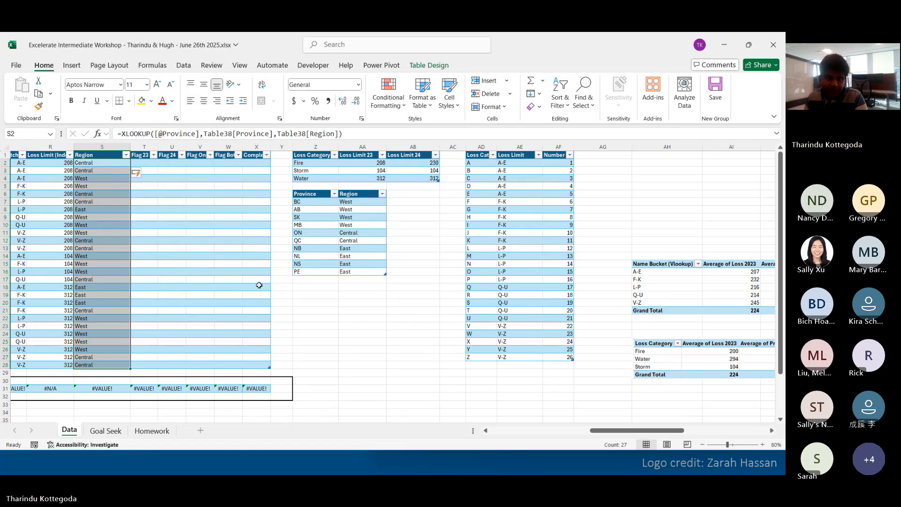
Step: Minimize the workbook, maximize the Teams meeting window, and activate the chat's message field
click(730, 42)
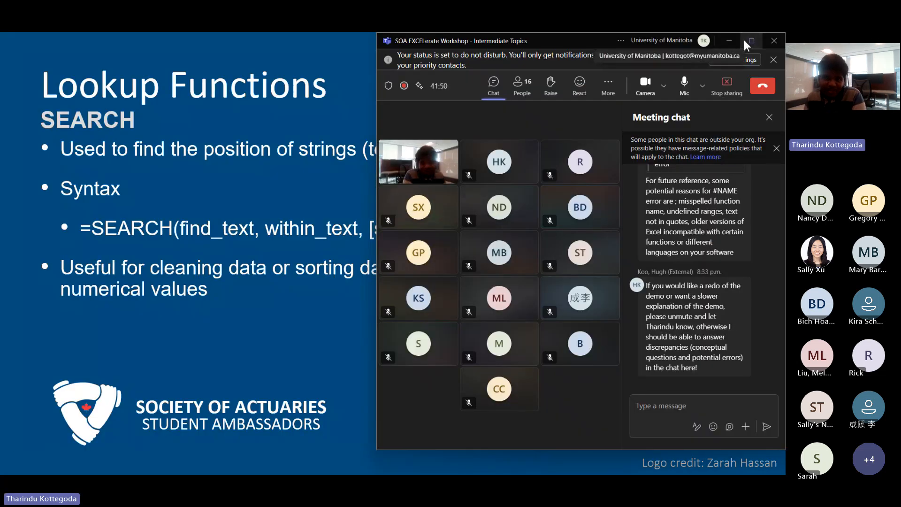
click(745, 41)
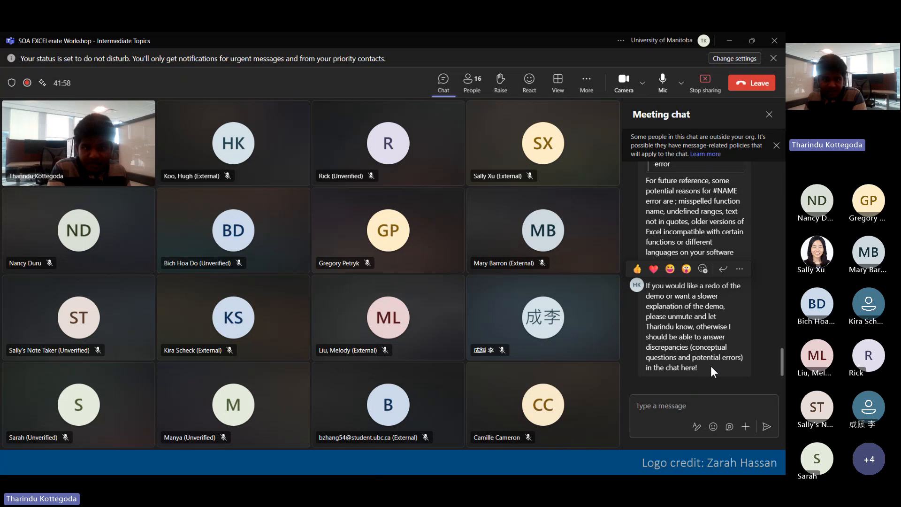
click(687, 406)
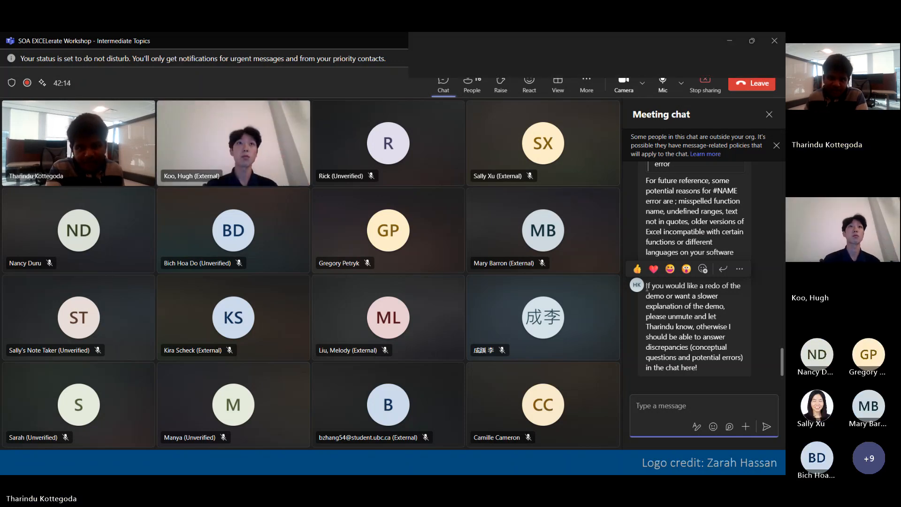
Step: Arrange the Teams meeting and the Excelerate Intermediate Workshop workbook side by side and display the Premium and Loss columns
key(super+Down)
key(super+Right)
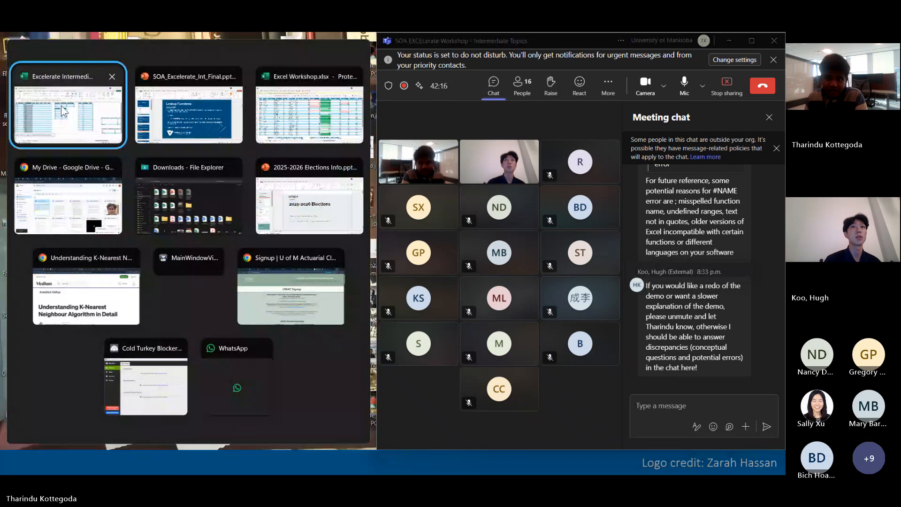
key(Return)
click(272, 212)
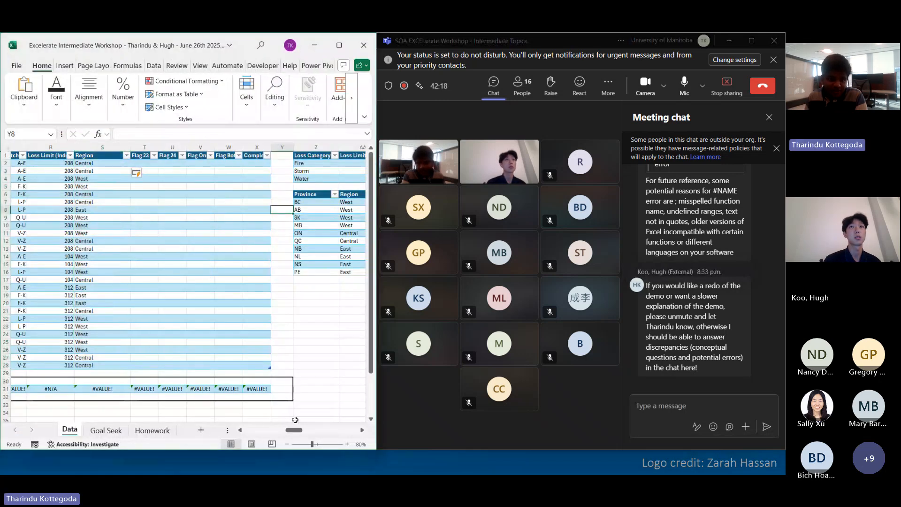
drag(296, 431, 265, 432)
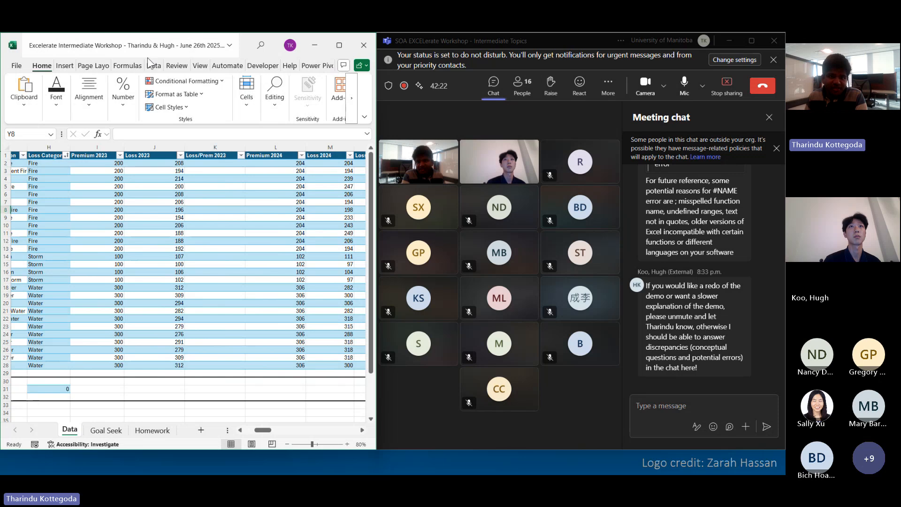
Step: Return to the PowerPoint slide show and advance from the SEARCH slide to the Formula Checks slide on IF
drag(148, 57, 223, 126)
click(426, 114)
click(222, 382)
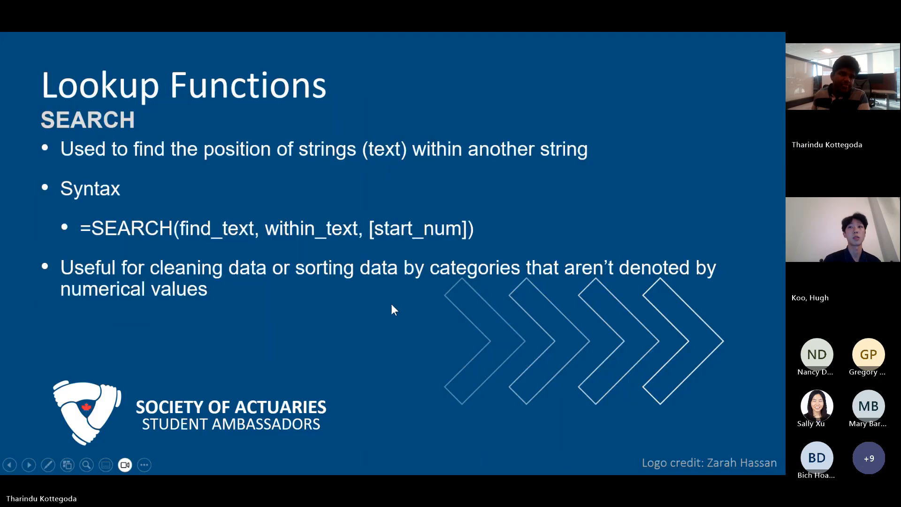
click(392, 304)
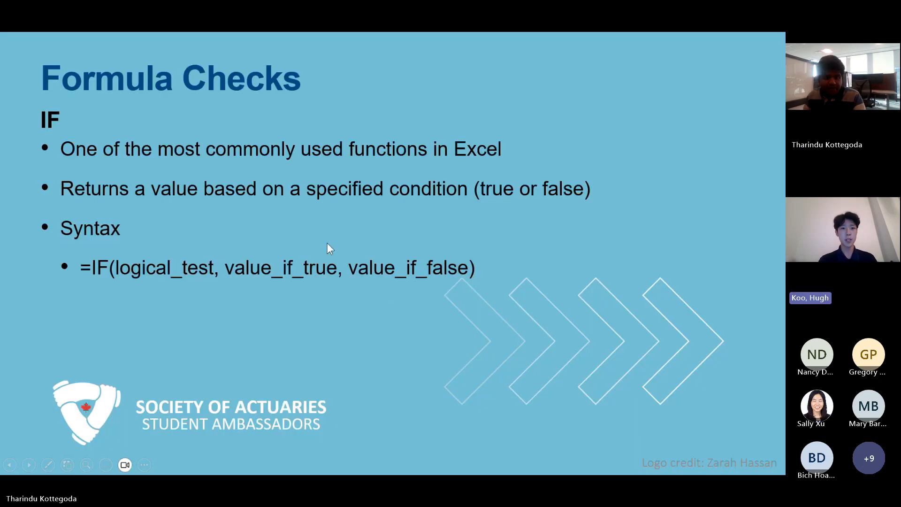
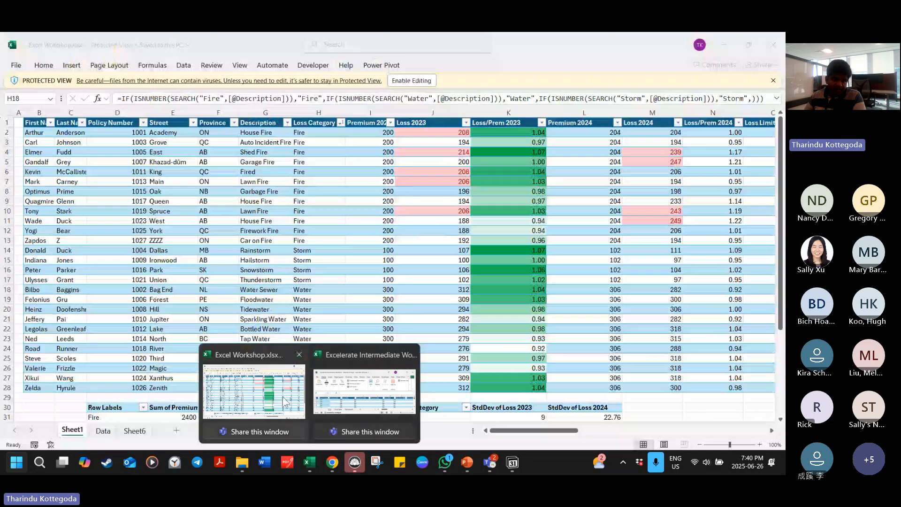
Step: Switch to the Excelerate Intermediate Workshop workbook in Excel and examine the Premium 2023, Loss 2023 and Loss/Prem 2023 columns
click(336, 395)
click(452, 113)
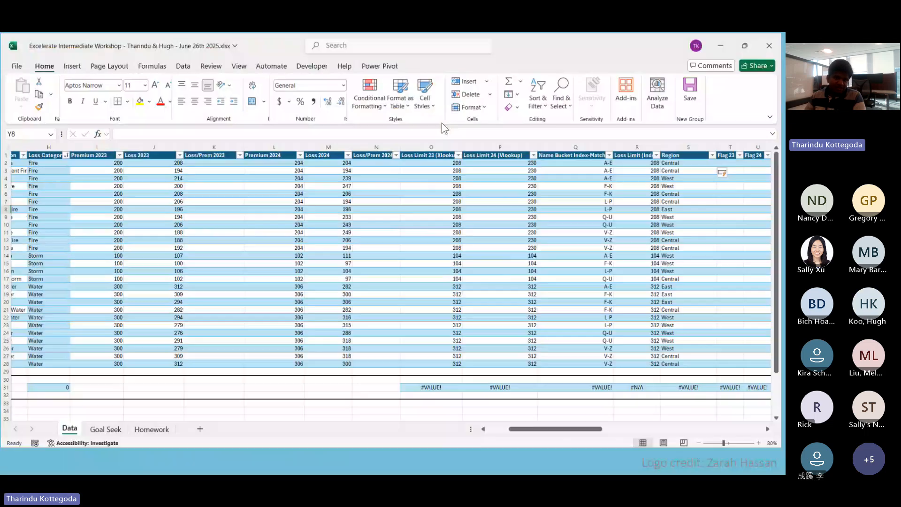
click(280, 209)
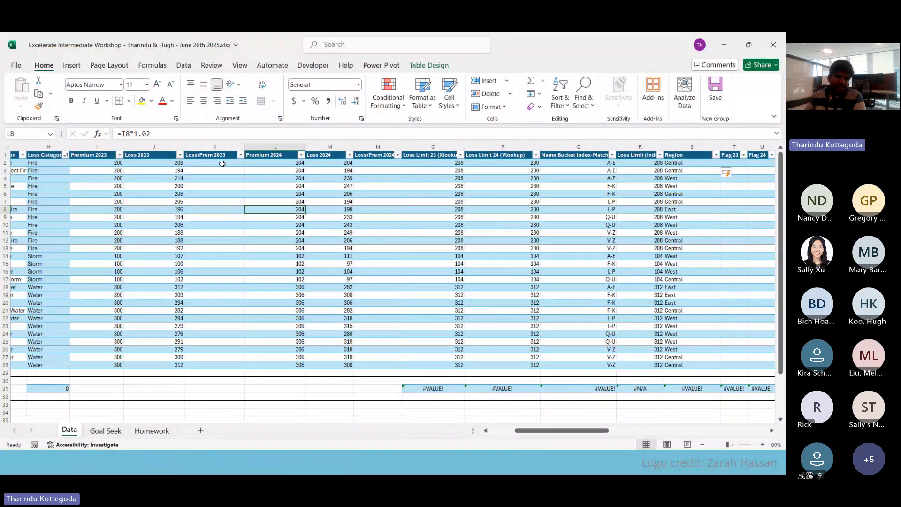
click(172, 163)
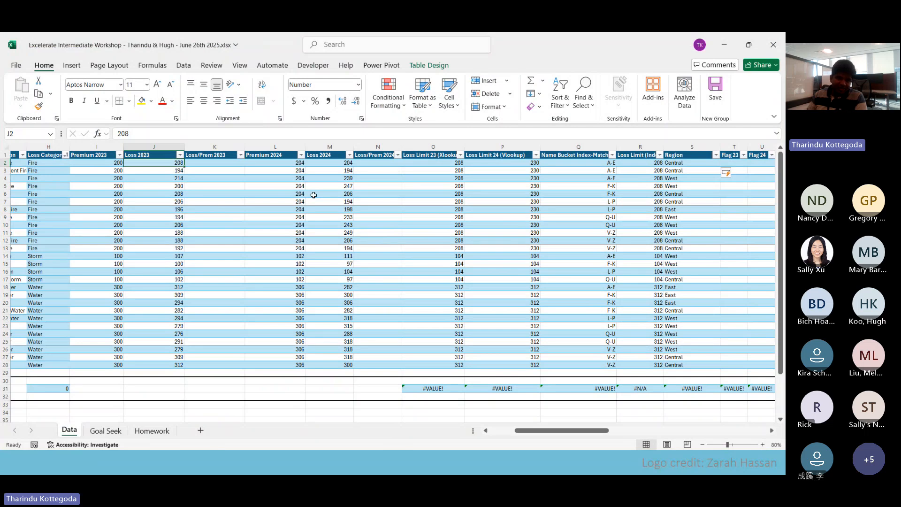
click(207, 151)
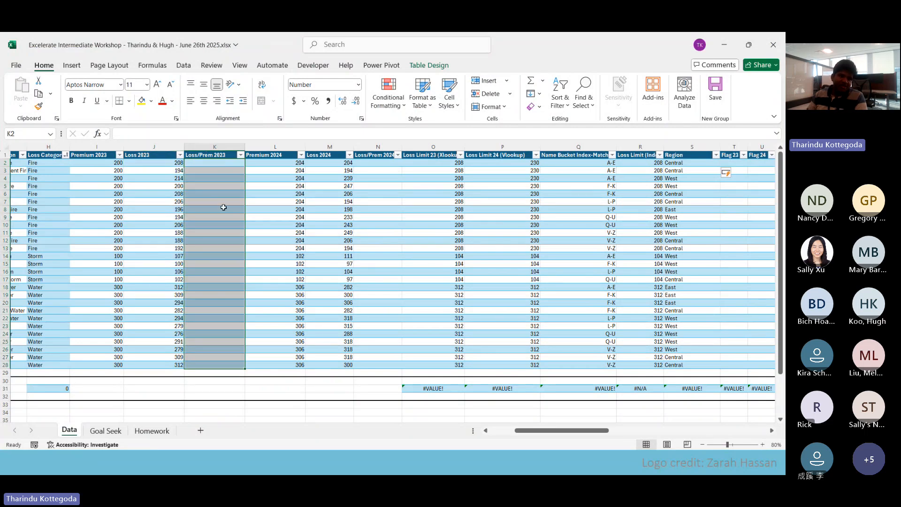
click(219, 163)
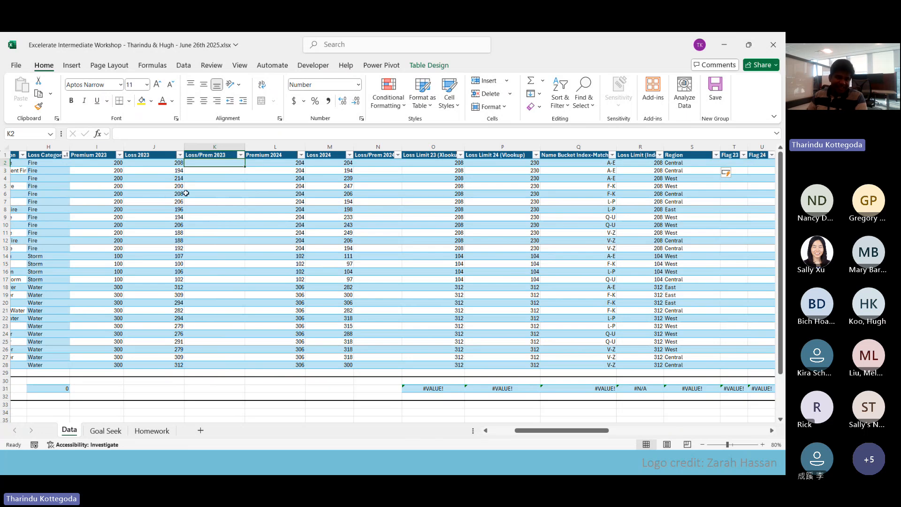
click(105, 162)
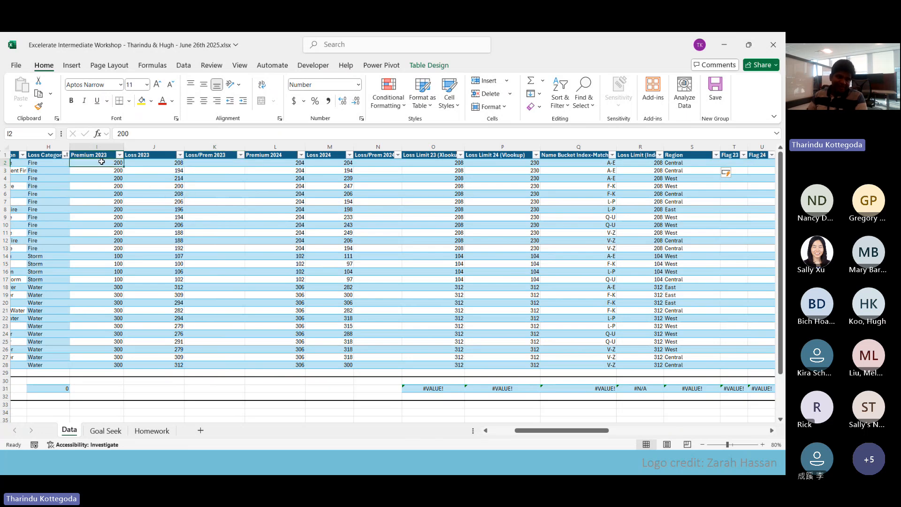
drag(152, 155, 151, 164)
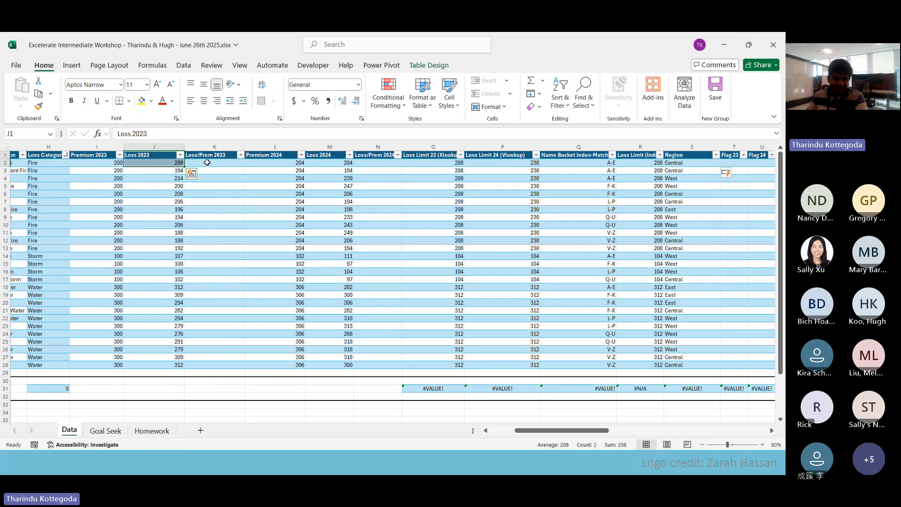
Step: Fill the Loss/Prem 2023 column with the formula =[@[Loss 2023]]/[@[Premium 2023]] and check the source cells in the first rows
click(221, 163)
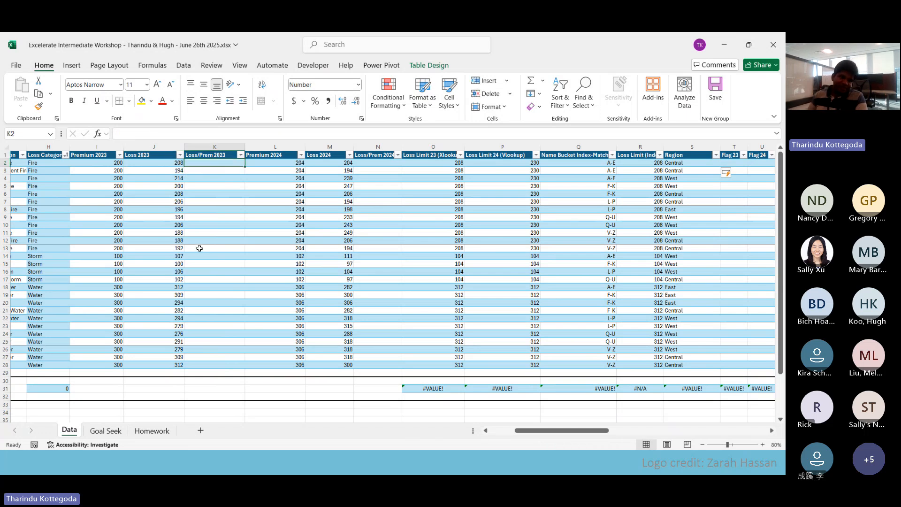
text(=)
key(Left)
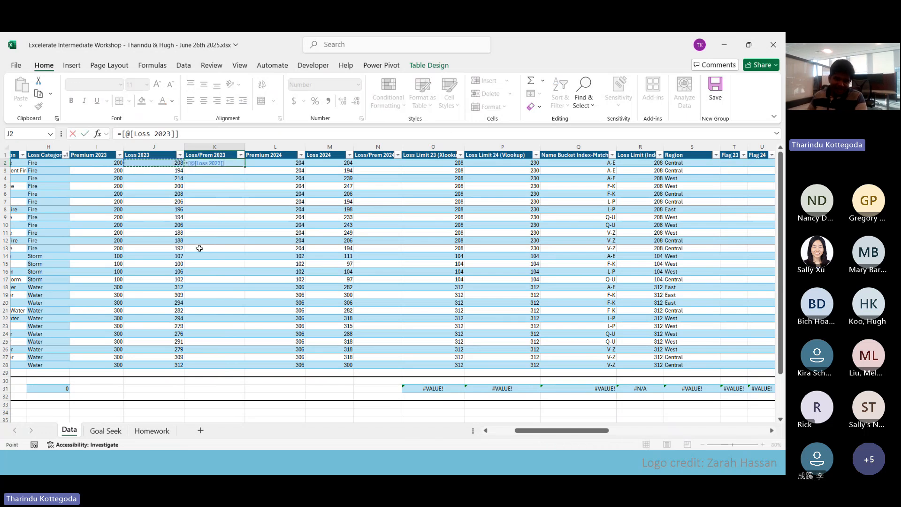
text(/)
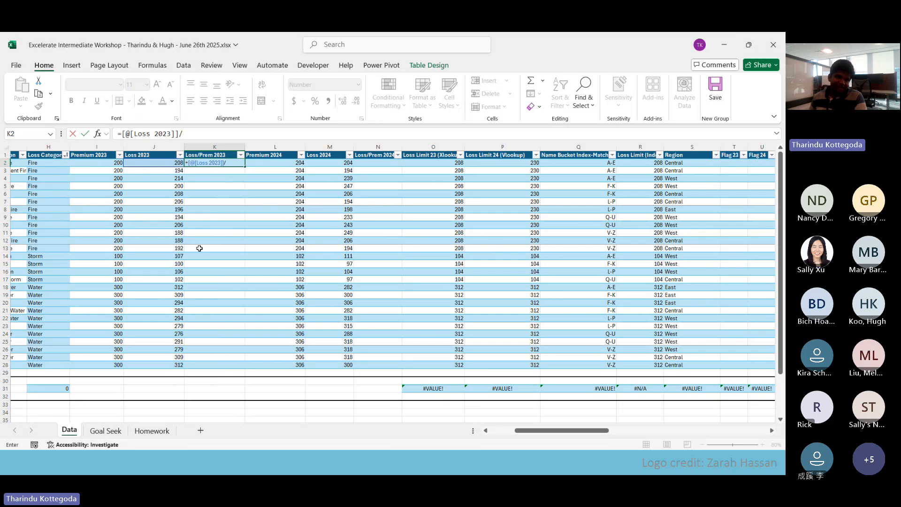
key(Left)
key(Left)
key(Left)
key(Right)
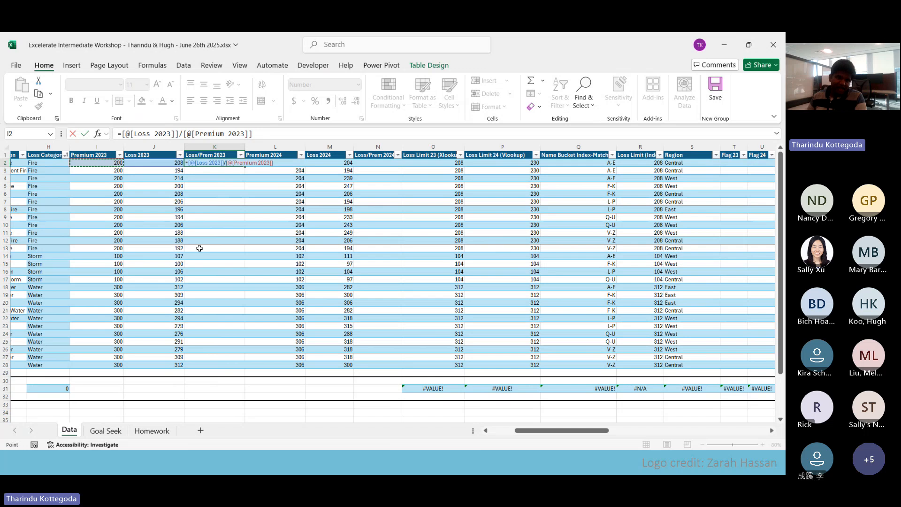
key(ctrl+Return)
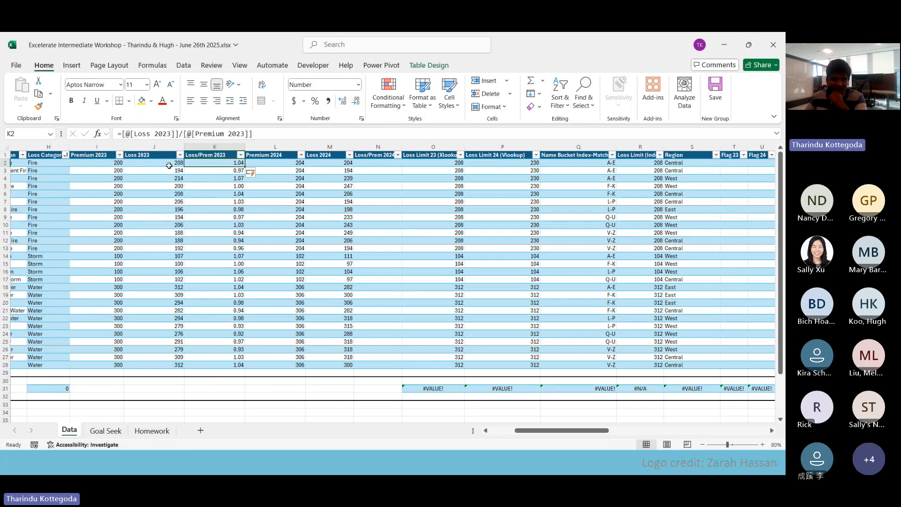
click(172, 162)
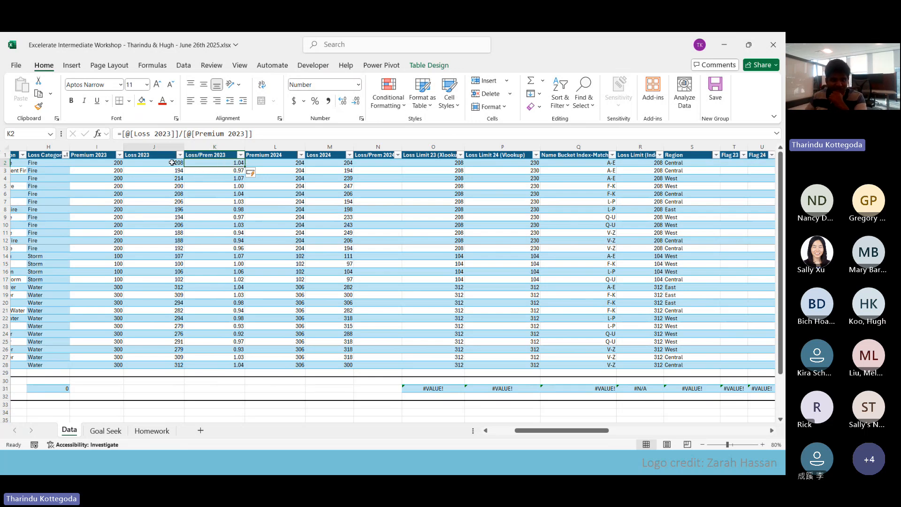
click(234, 170)
click(157, 173)
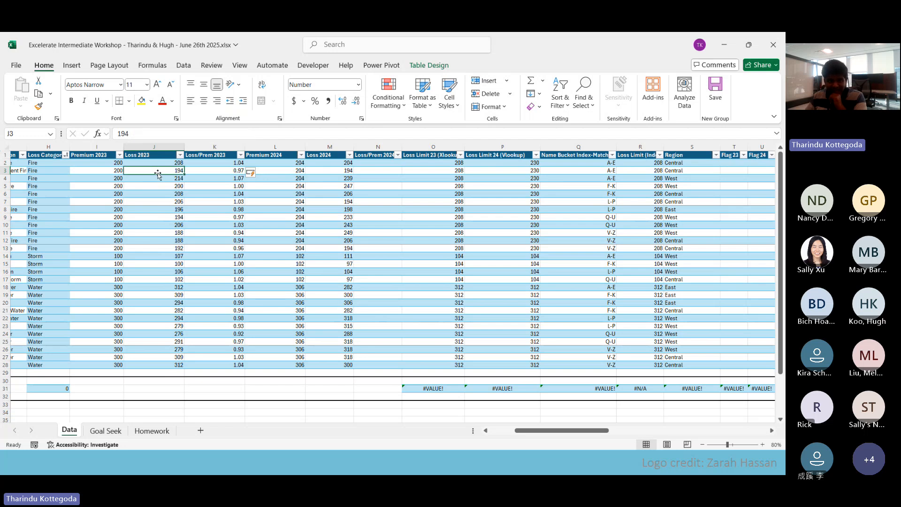
click(104, 171)
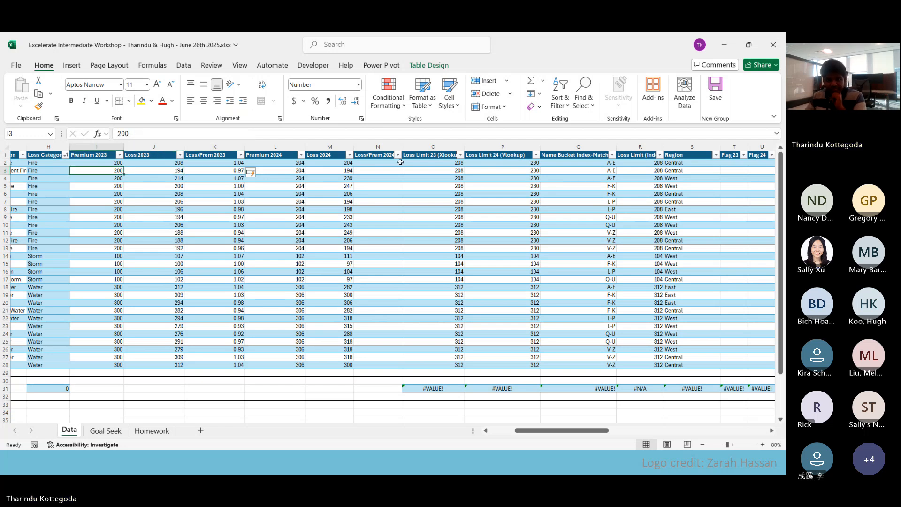
Step: Fill the Loss/Prem 2024 column with the formula =[@[Loss 2024]]/[@[Premium 2024]]
click(379, 164)
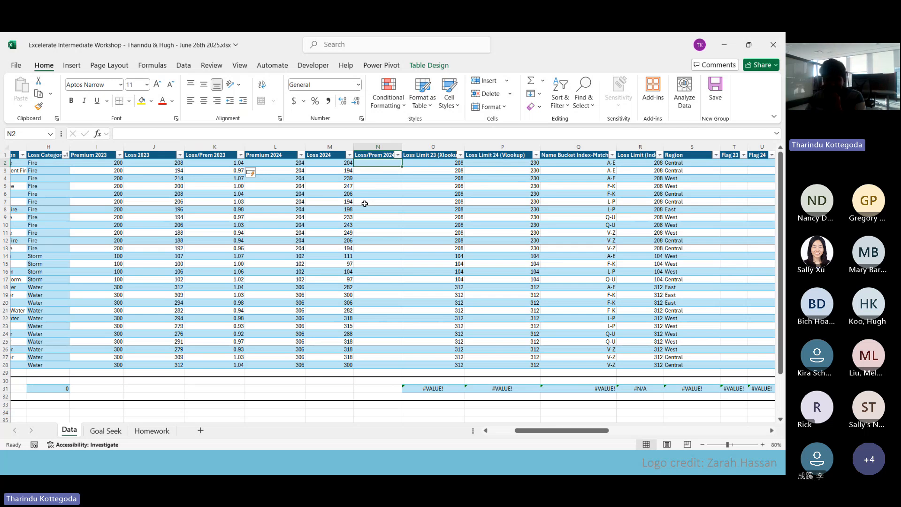
text(=)
click(343, 163)
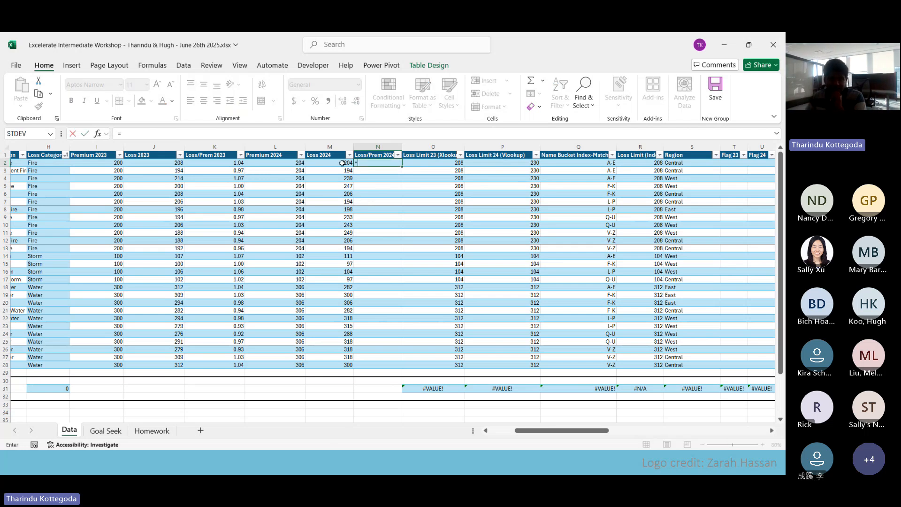
text(/)
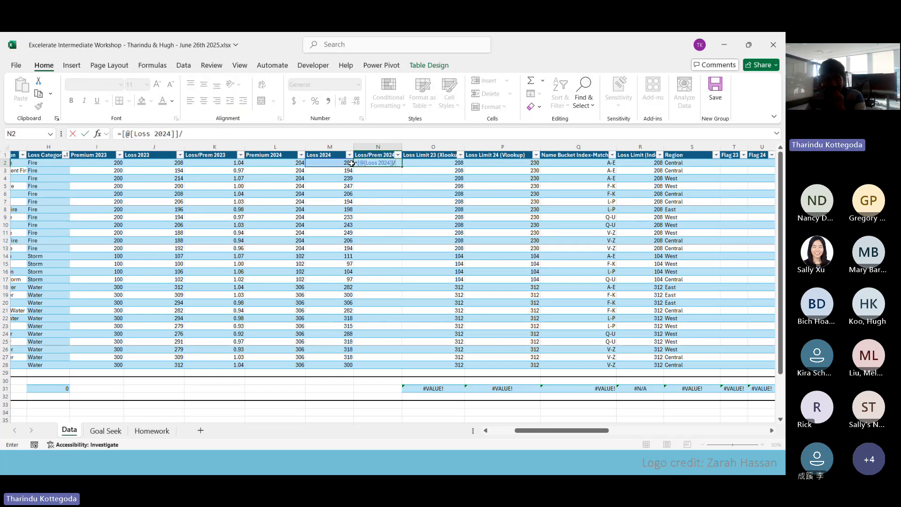
click(291, 161)
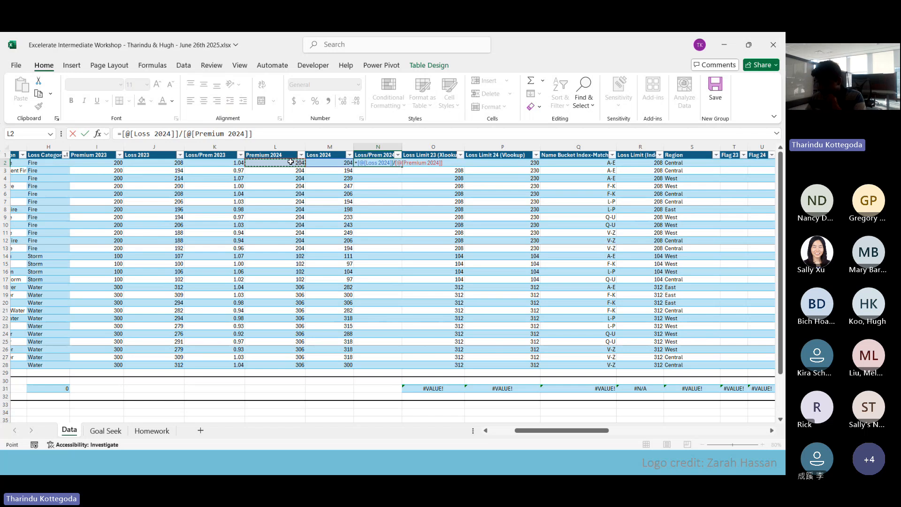
key(Return)
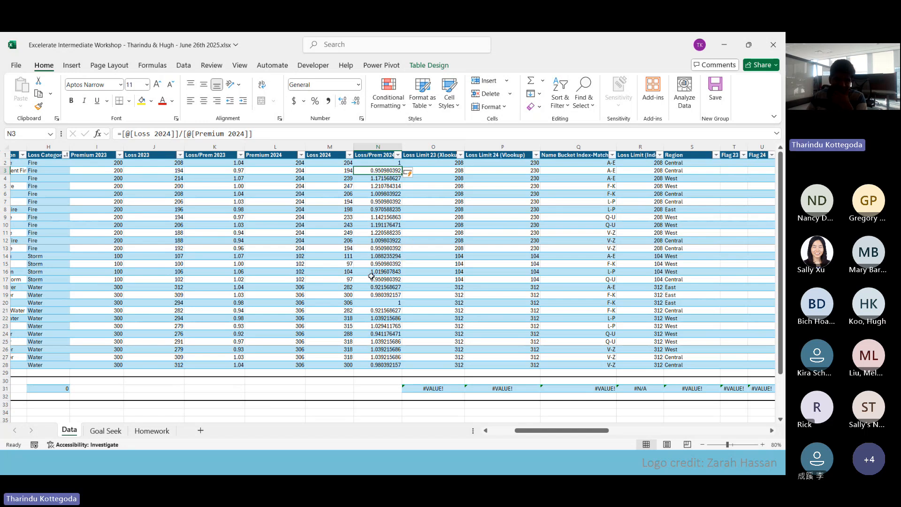
Step: Format the Loss/Prem 2024 values in N2:N28 as numbers with two decimal places
click(381, 163)
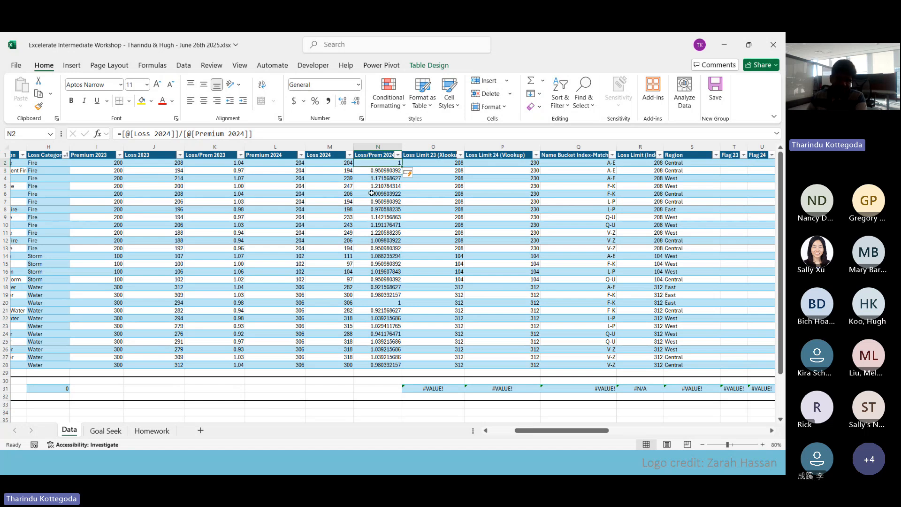
drag(387, 163, 377, 363)
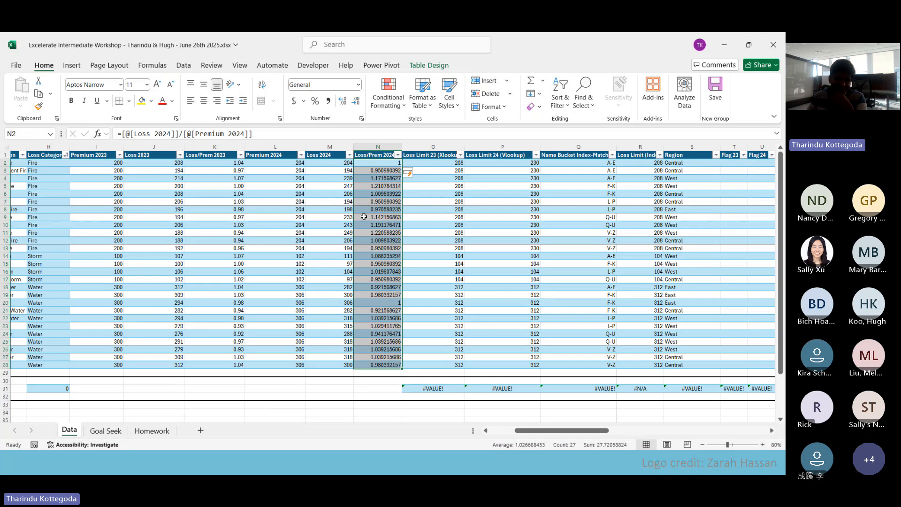
click(356, 101)
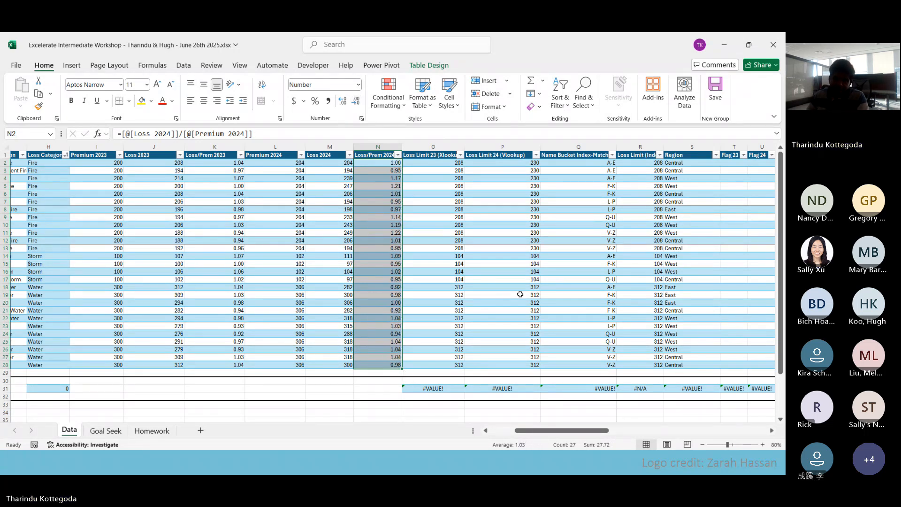
click(393, 266)
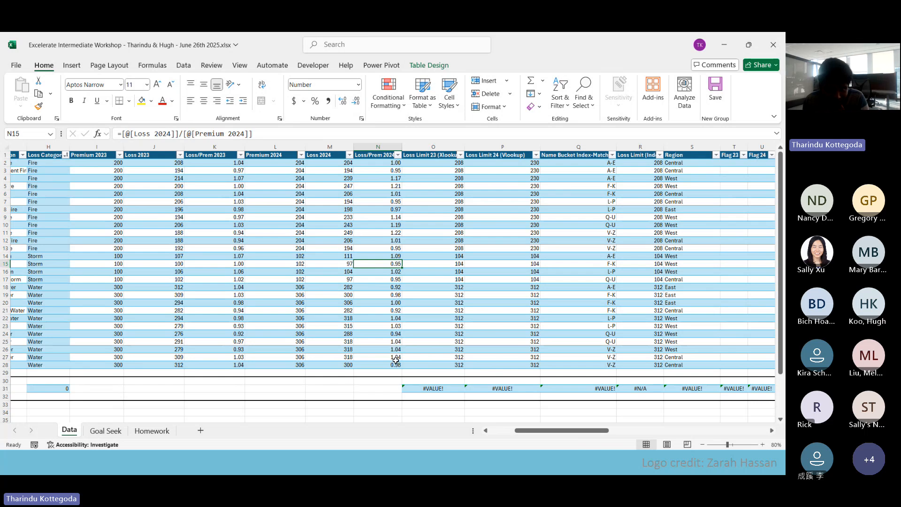
Step: Examine the empty Flag 23 and Flag 24 columns at the far end of the table
click(733, 210)
key(Up)
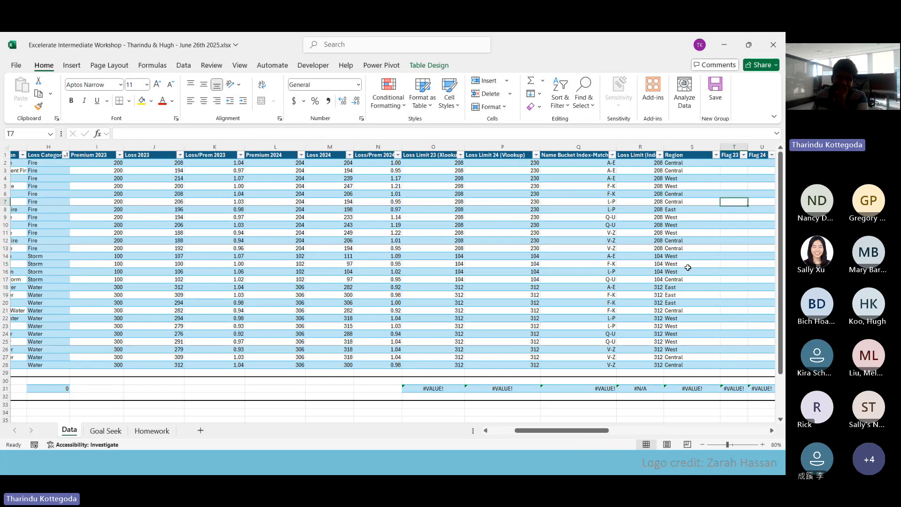
key(Right)
key(Right)
key(Right)
key(Right)
key(Right)
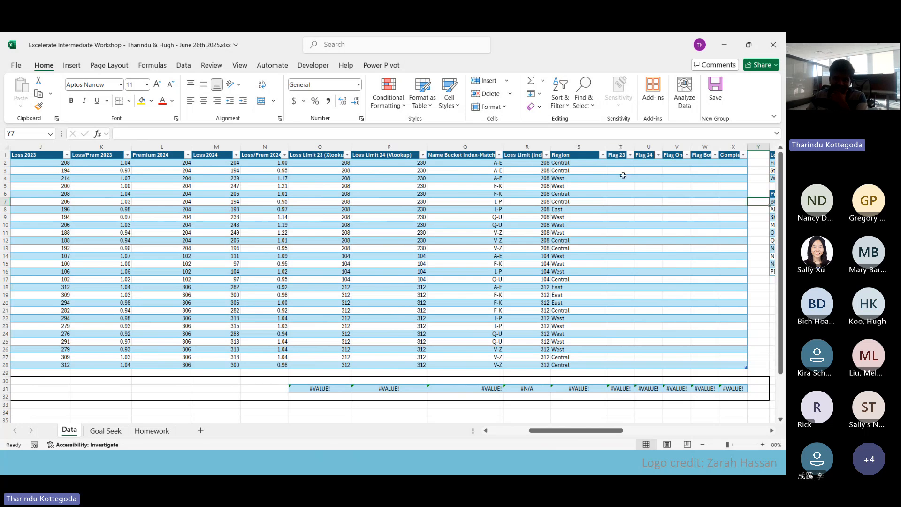
drag(618, 155, 647, 155)
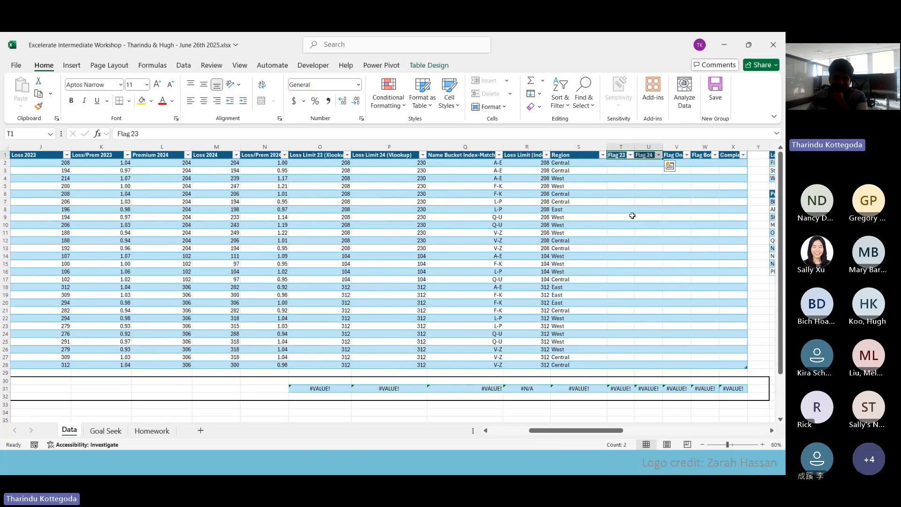
key(Down)
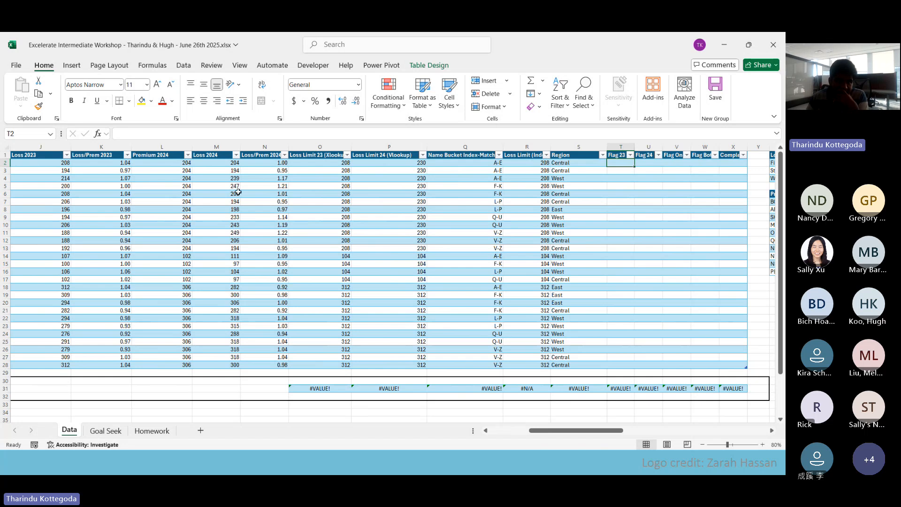
Step: Compare the first row's Loss 2023 value with Loss Limit 23 (Xlookup) and review its Loss/Prem 2023 ratio
drag(172, 162, 277, 365)
click(107, 164)
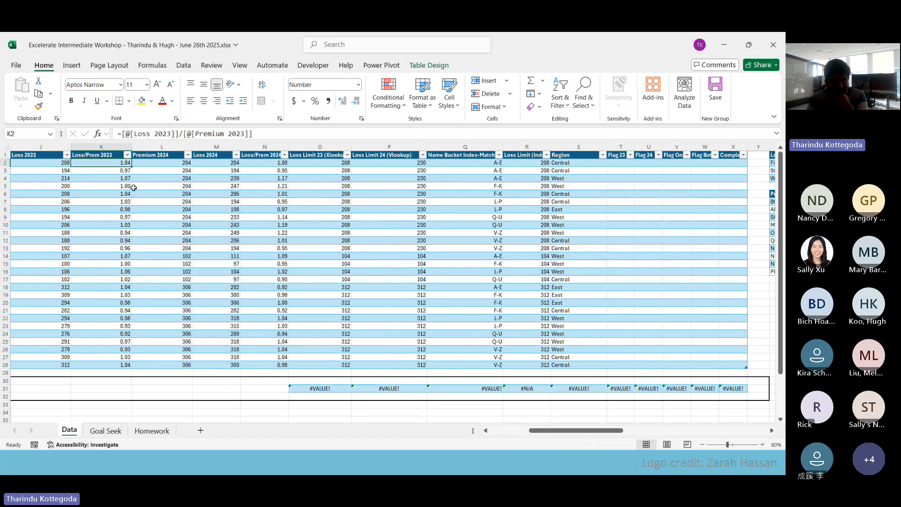
click(609, 162)
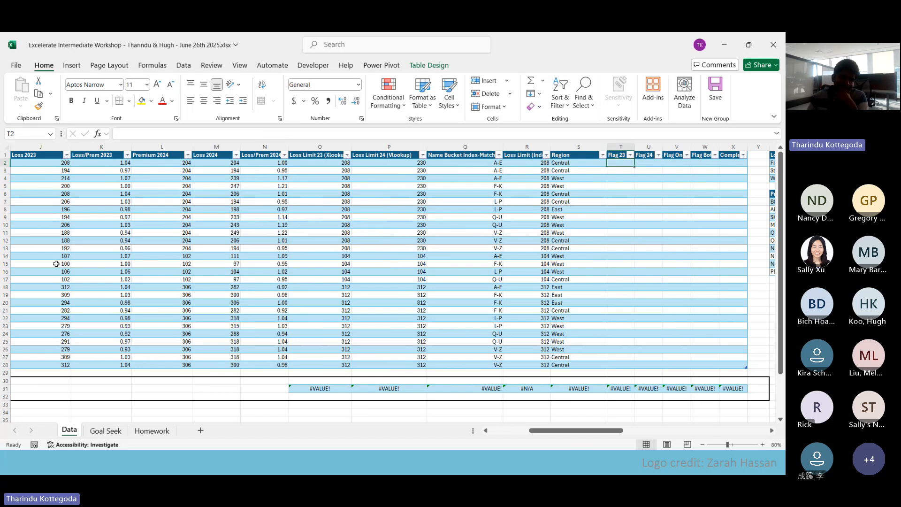
click(39, 164)
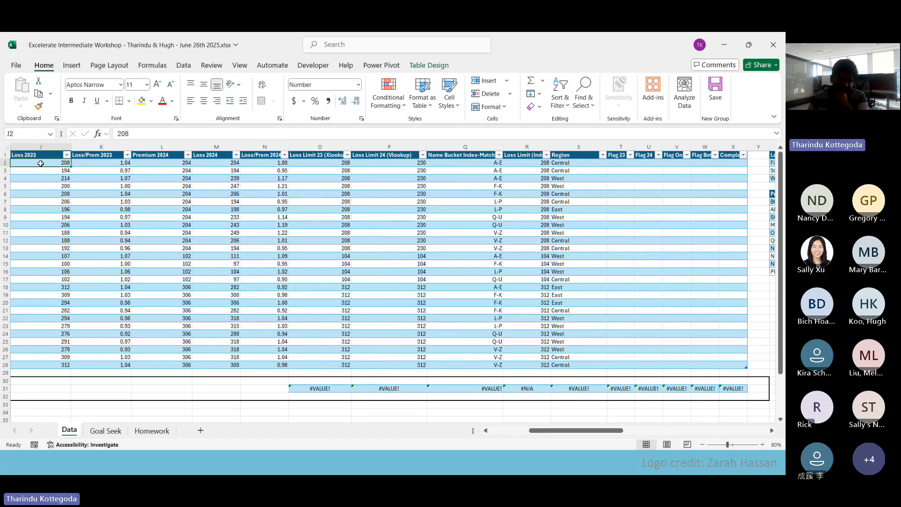
key(Left)
key(Left)
key(Left)
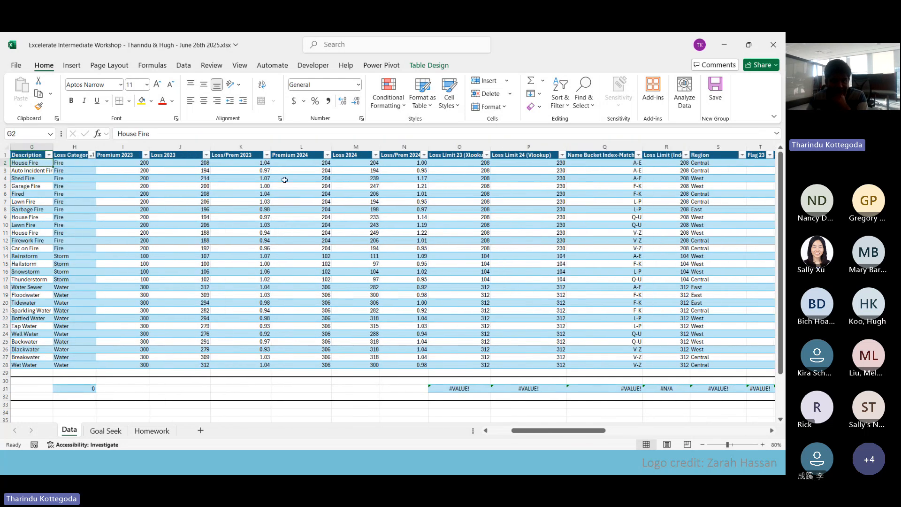
click(455, 162)
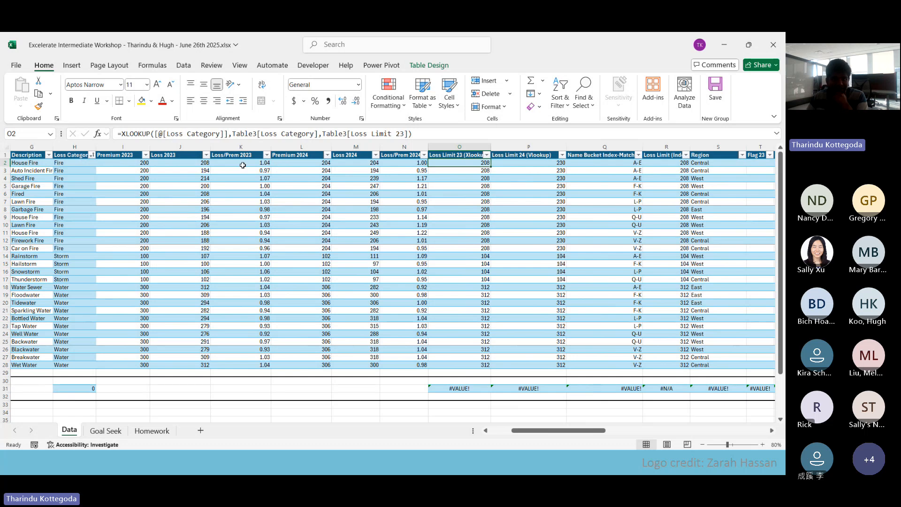
click(188, 162)
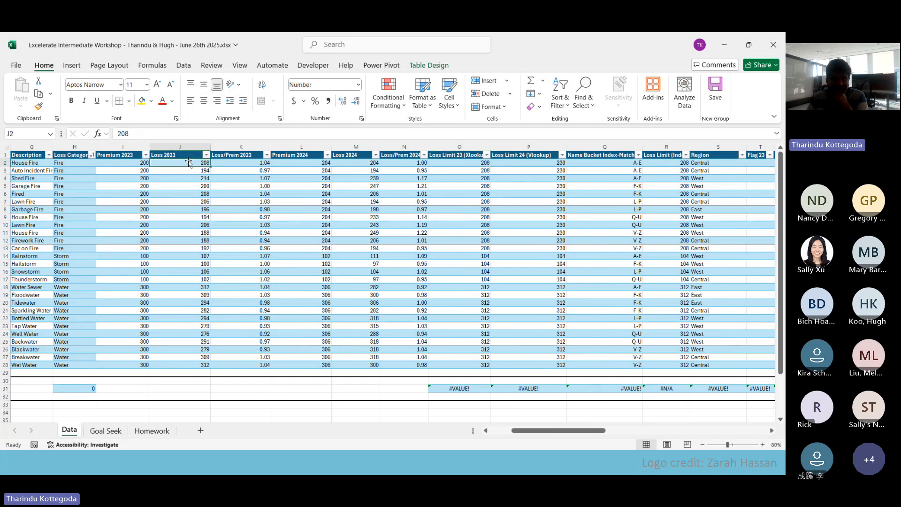
click(458, 163)
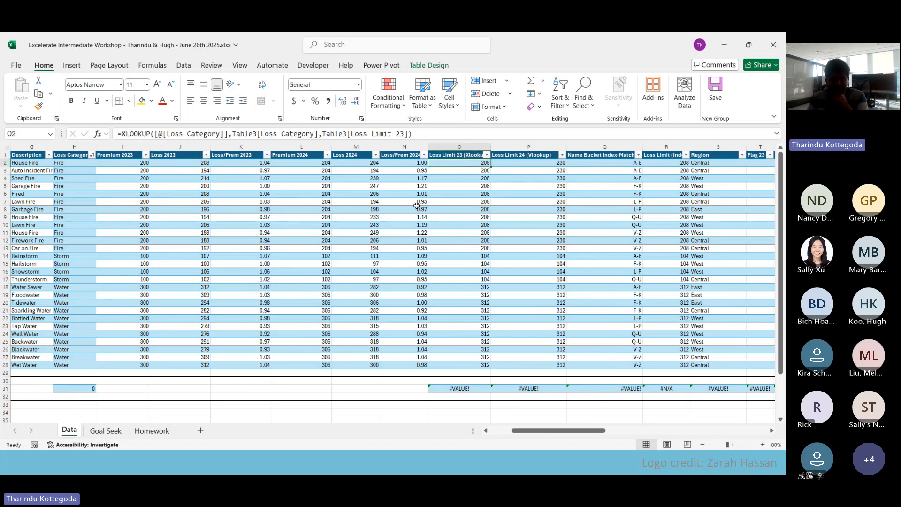
Step: Start an IF formula in the first Flag 23 cell that tests whether Loss 2023 is greater than Loss Limit 23 (Xlookup)
drag(586, 429, 605, 432)
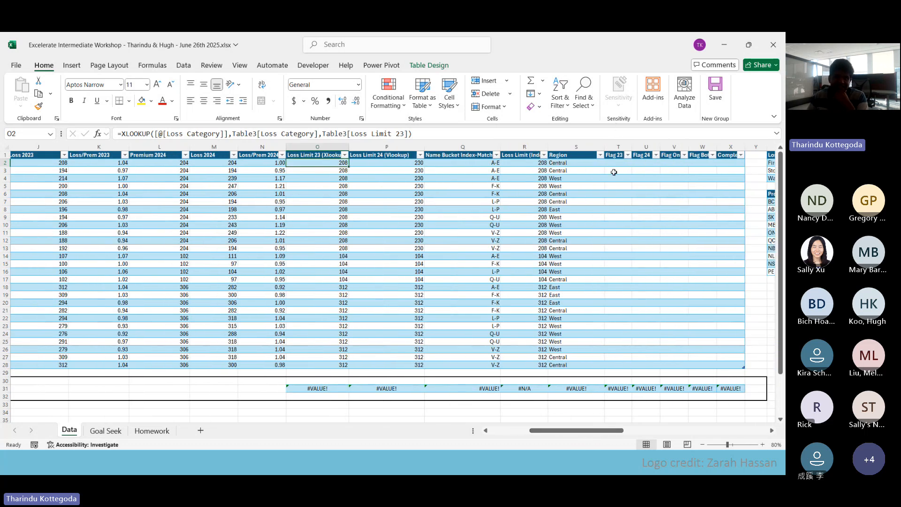
mouse_move(616, 164)
mouse_down()
mouse_move(623, 269)
mouse_move(621, 161)
mouse_up()
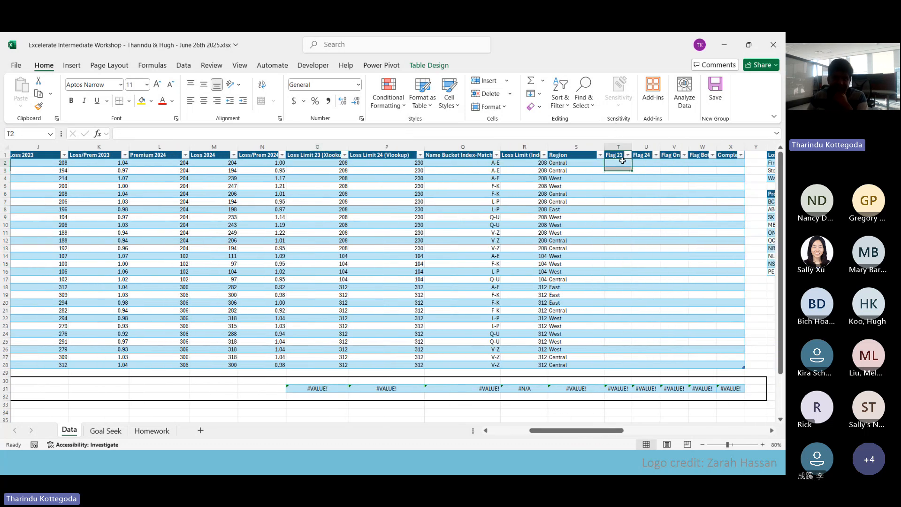
text(=)
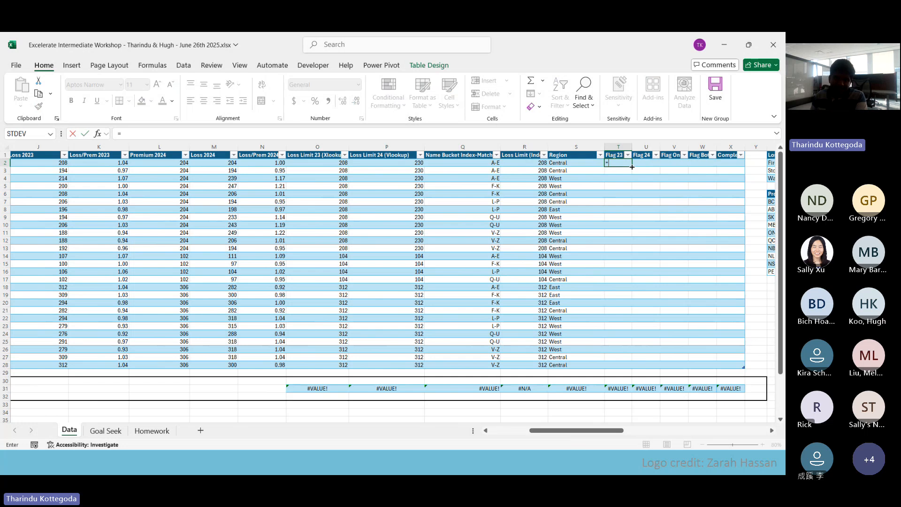
text(IF()
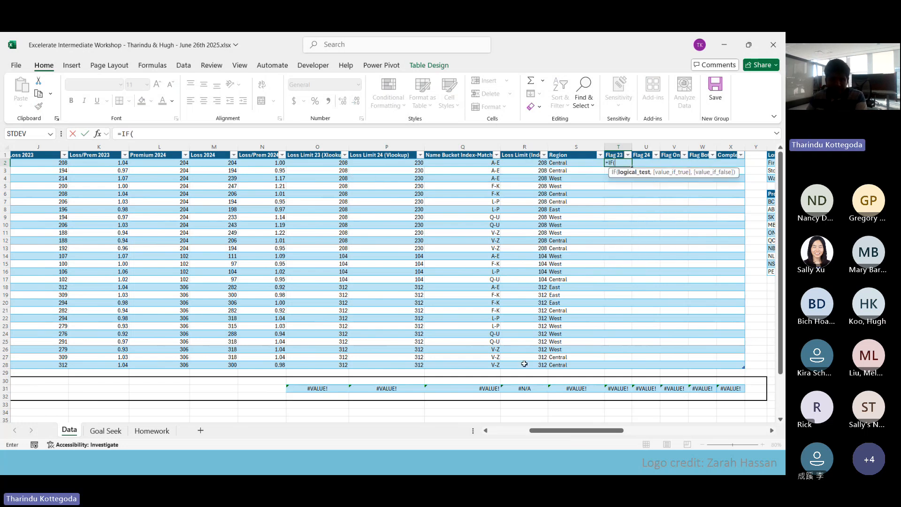
drag(608, 433, 603, 433)
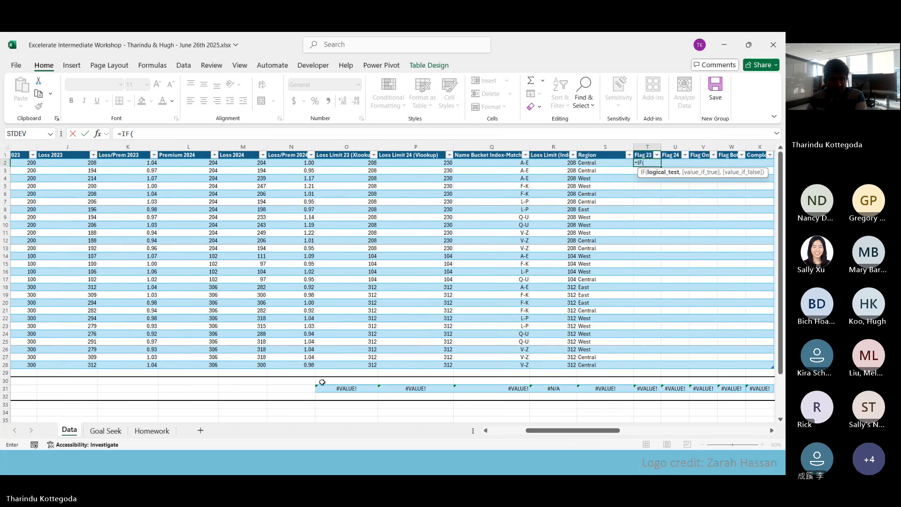
click(90, 162)
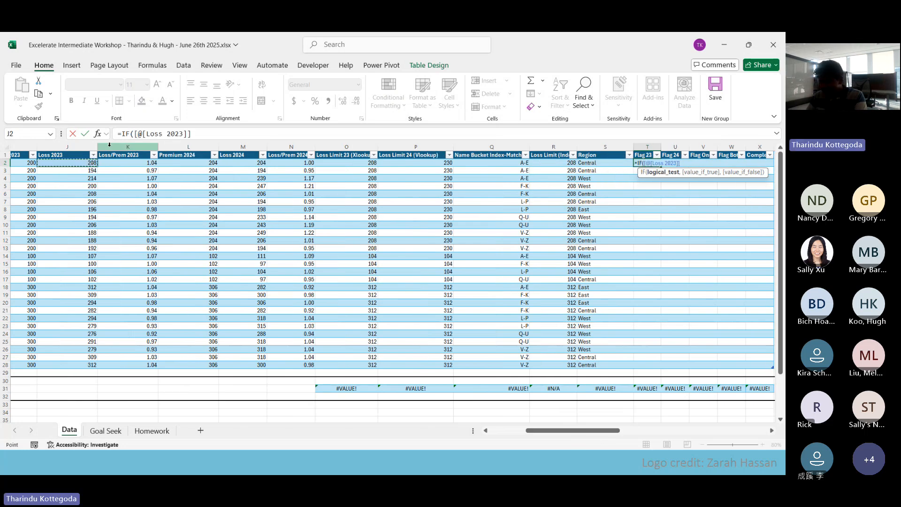
text(>)
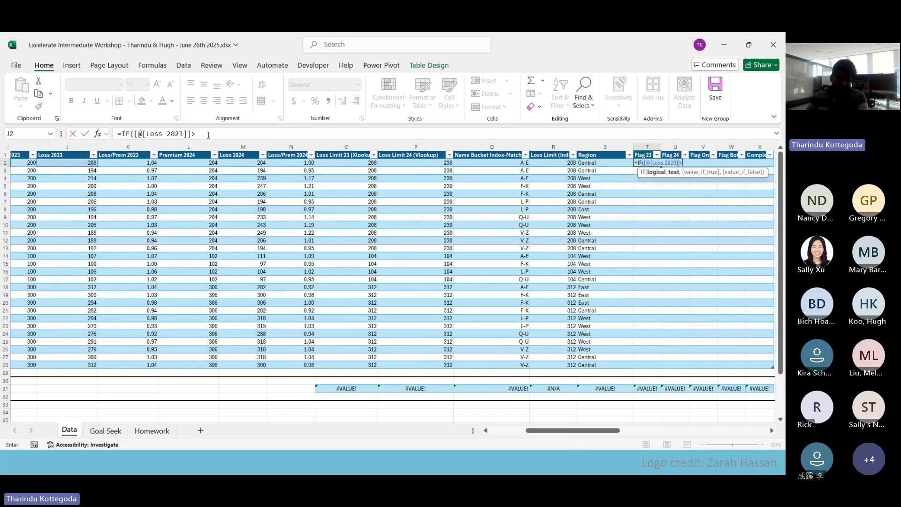
drag(572, 432, 551, 433)
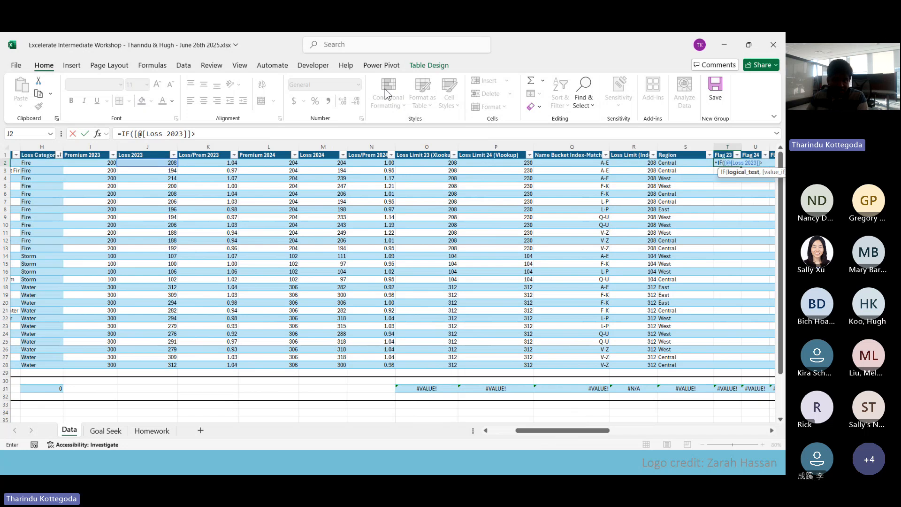
click(429, 163)
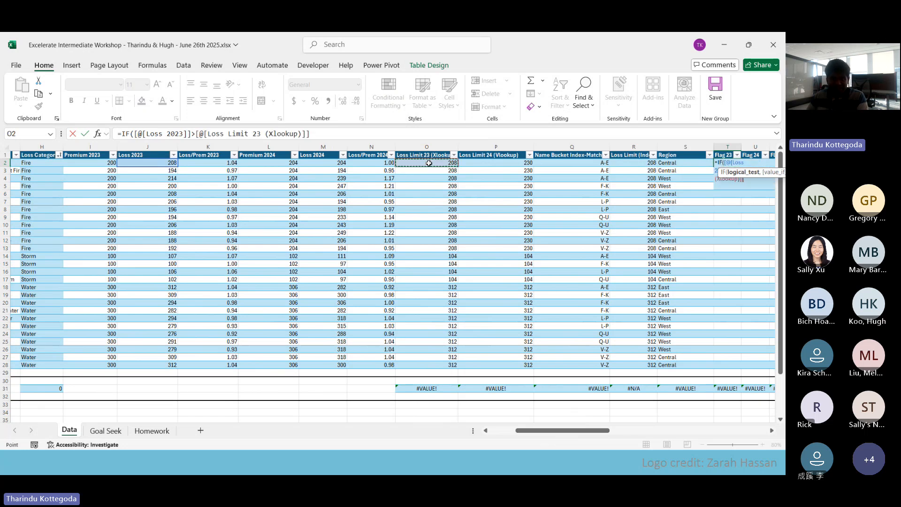
Step: Complete the Flag 23 formula with TRUE and FALSE as its results, fill the column and review its values
text(,)
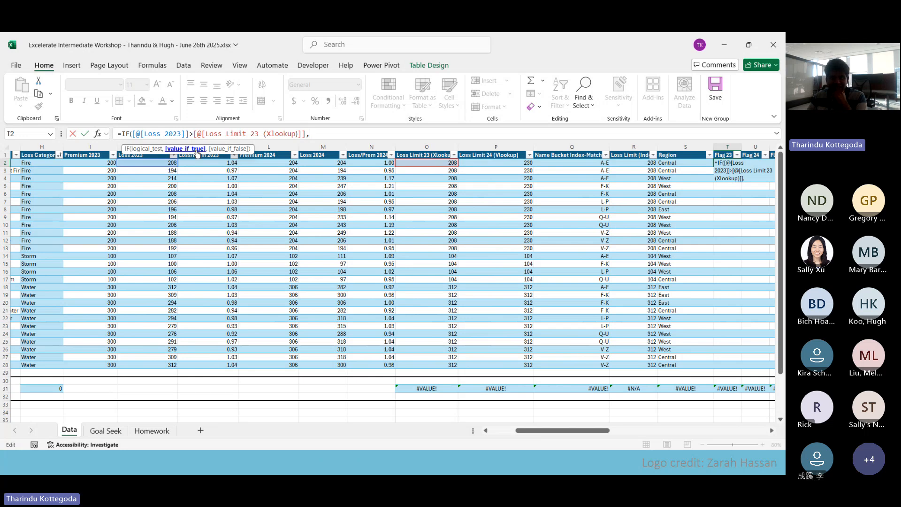
text(TR)
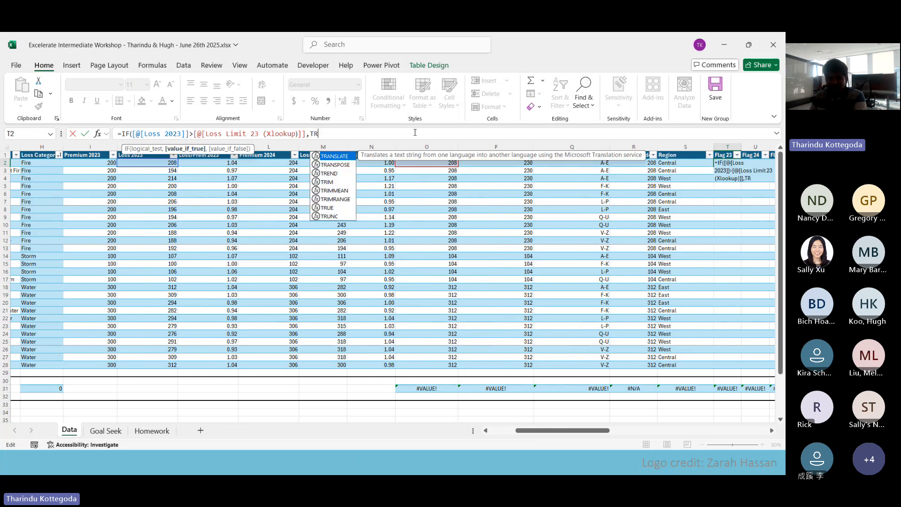
text(UE,FALSE)
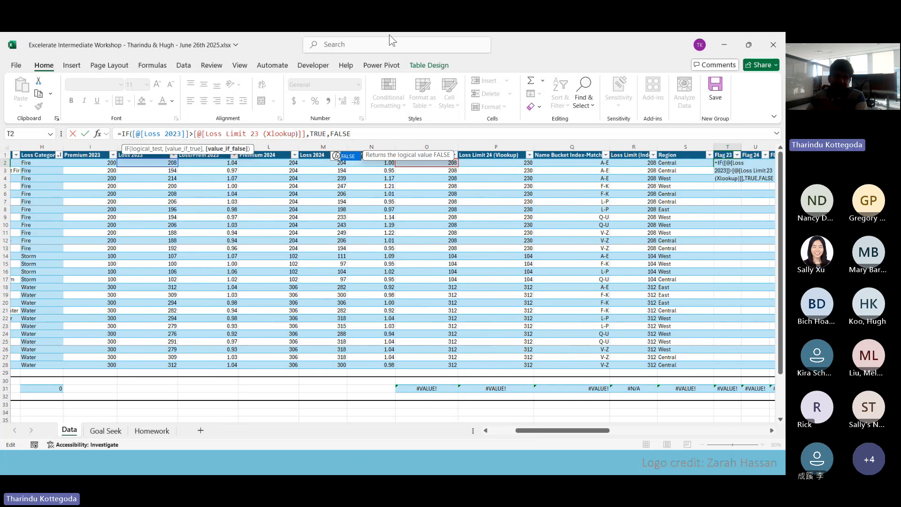
text())
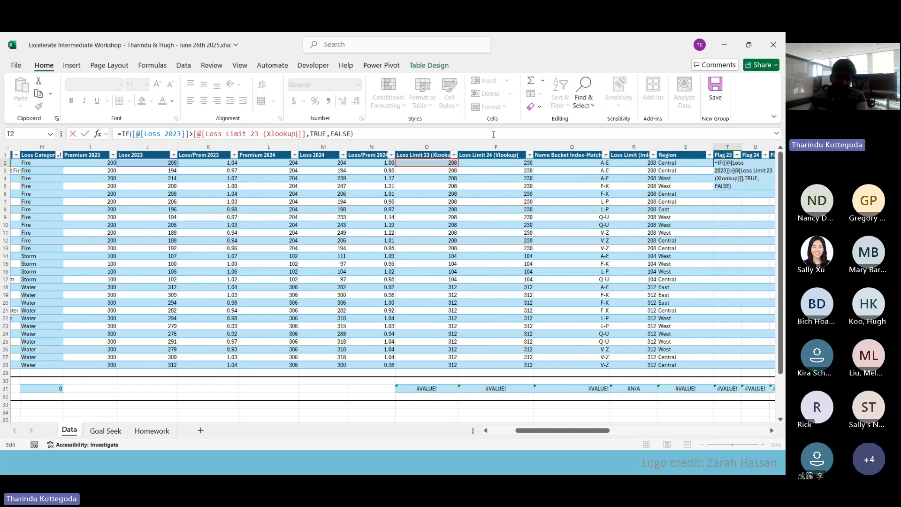
key(ctrl+Return)
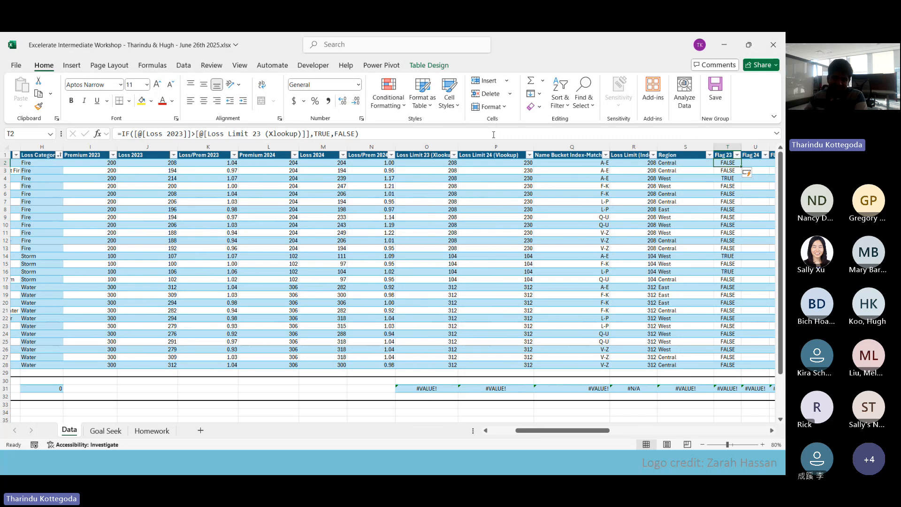
drag(573, 430, 608, 430)
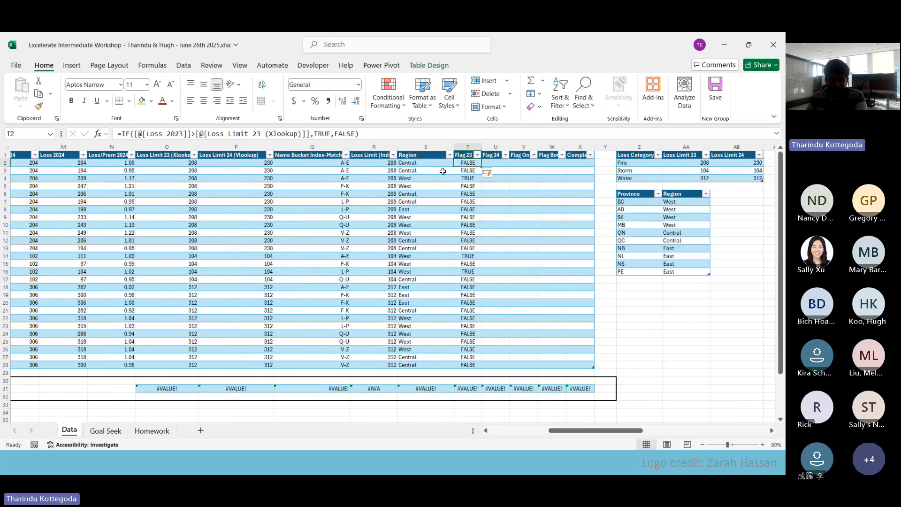
drag(463, 164, 470, 365)
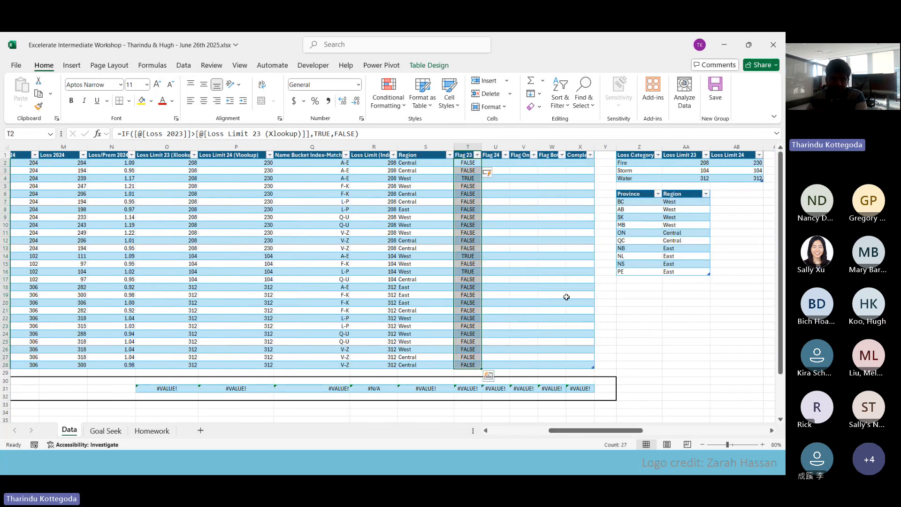
Step: Start an IF formula in the first Flag 24 cell that tests whether Loss 2024 is greater than Loss Limit 24 (Vlookup)
click(497, 162)
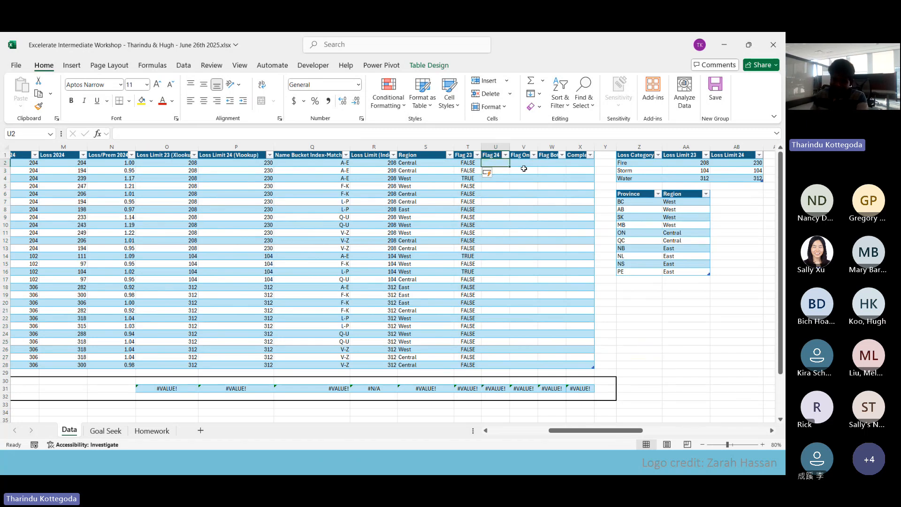
text(=IF()
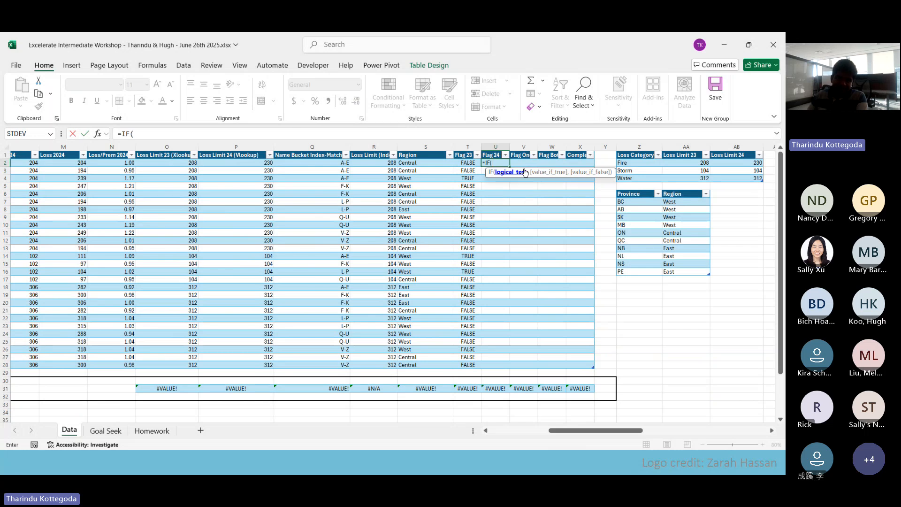
click(607, 431)
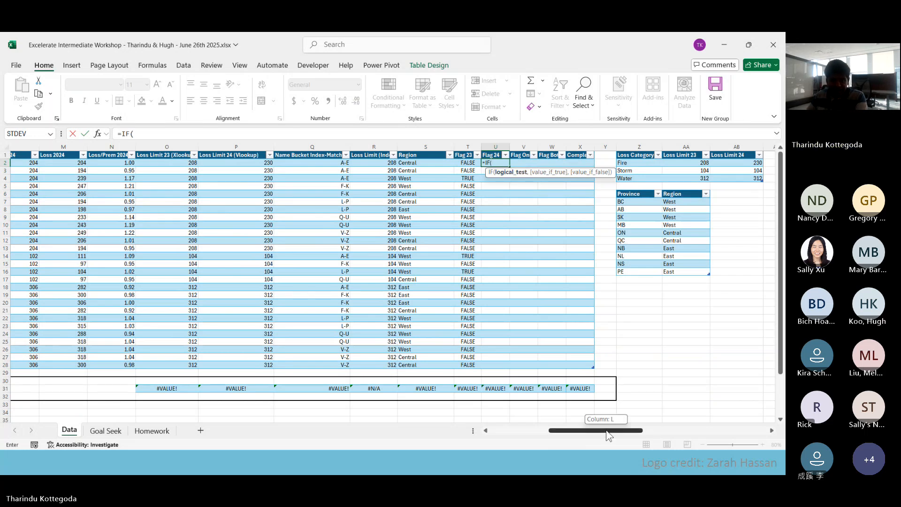
drag(609, 435, 599, 434)
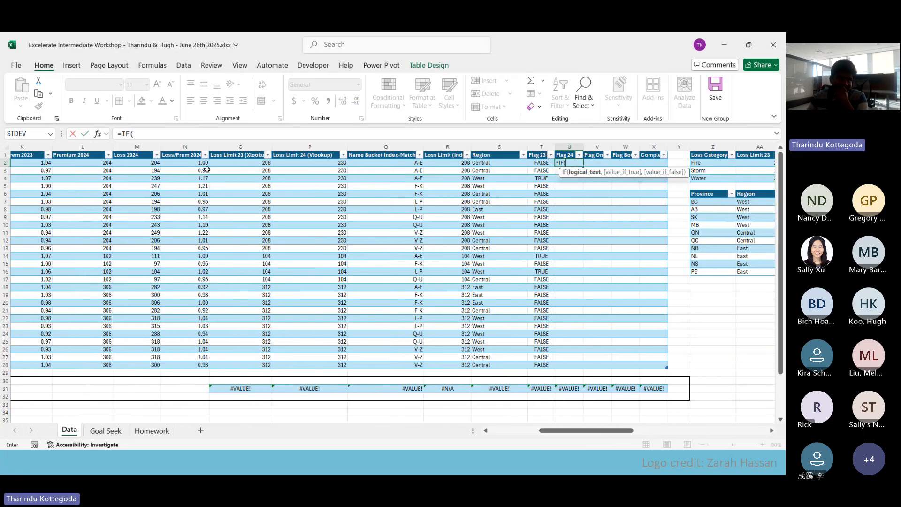
click(141, 167)
click(207, 135)
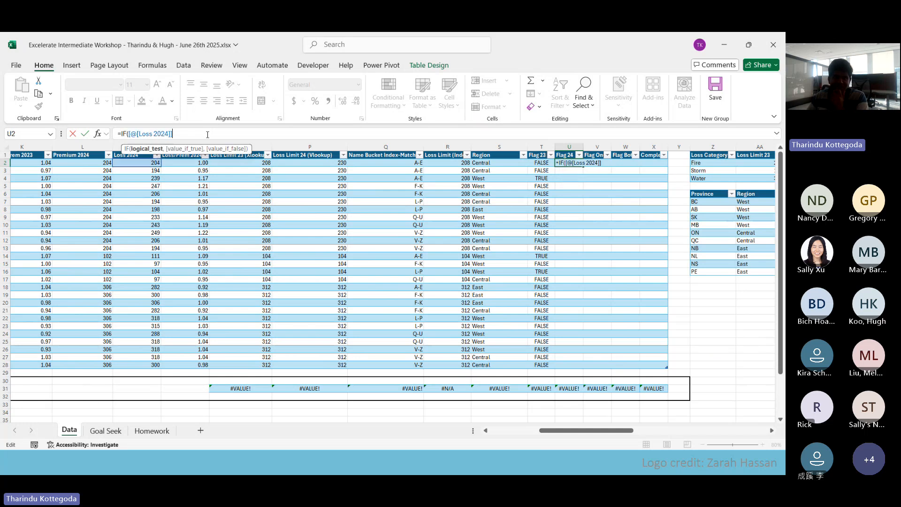
text(>)
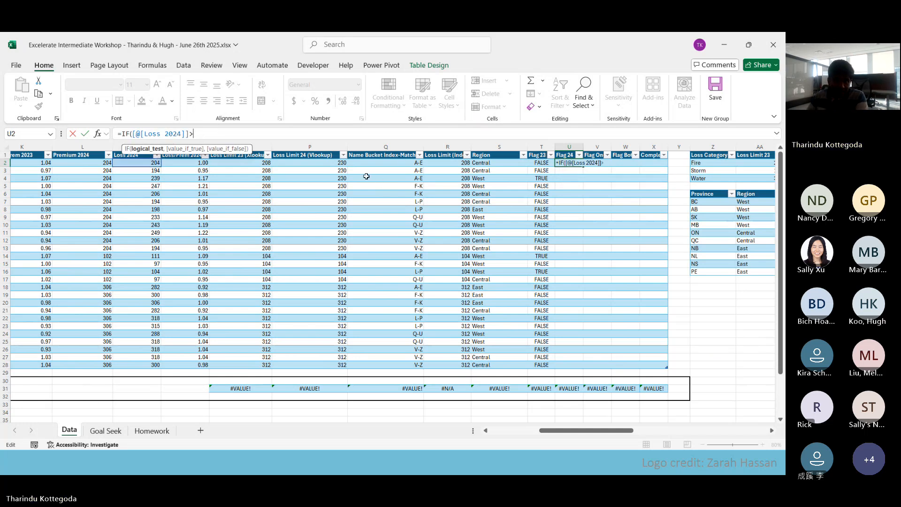
click(447, 164)
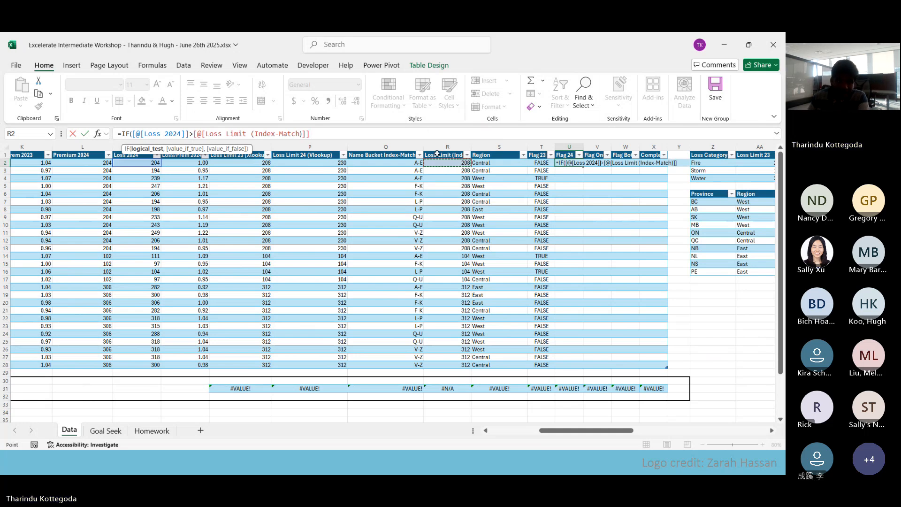
click(330, 161)
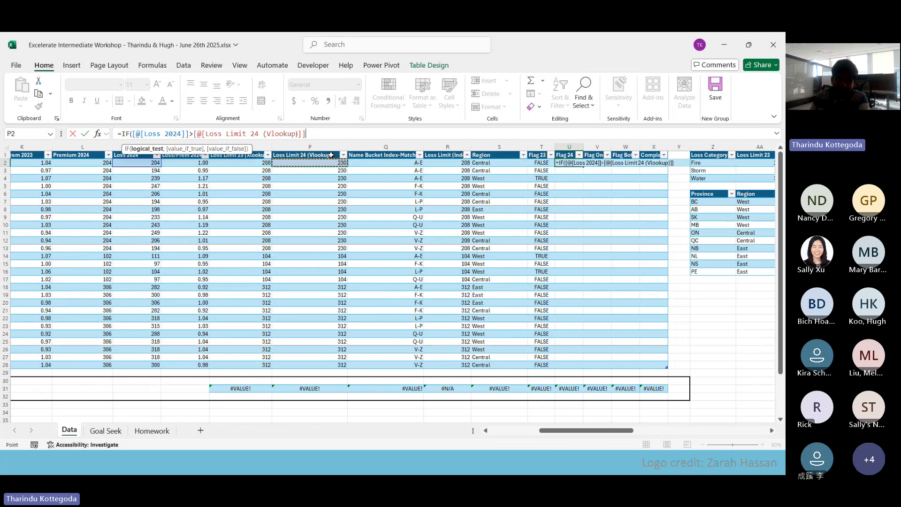
Step: Complete the Flag 24 formula with TRUE and FALSE as its results, fill the column and review both flag columns
text())
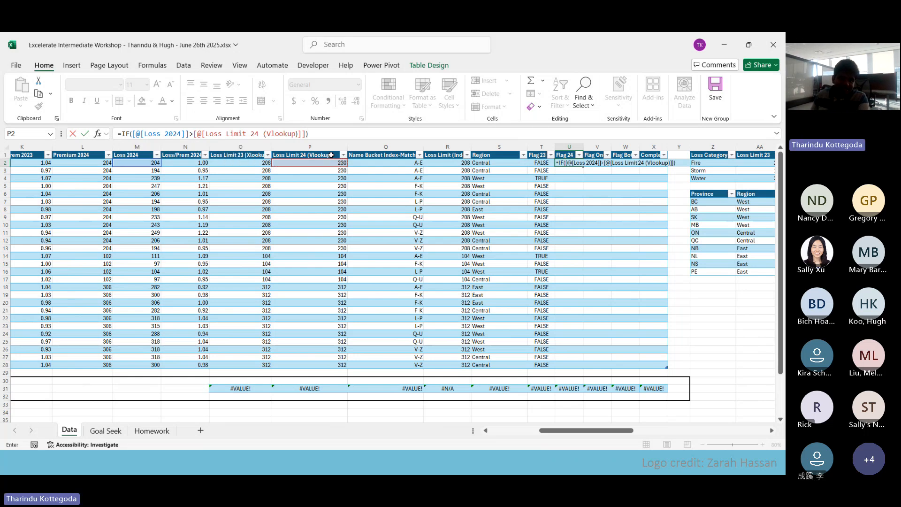
key(Return)
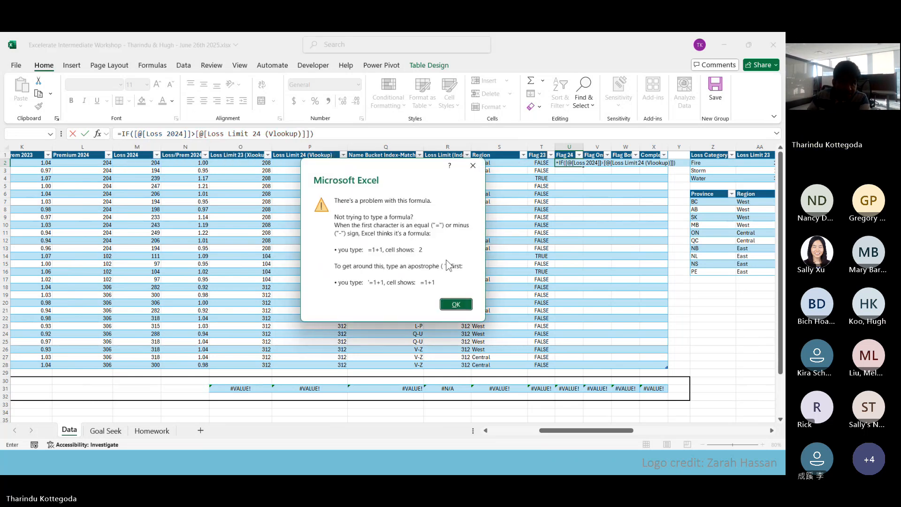
click(456, 305)
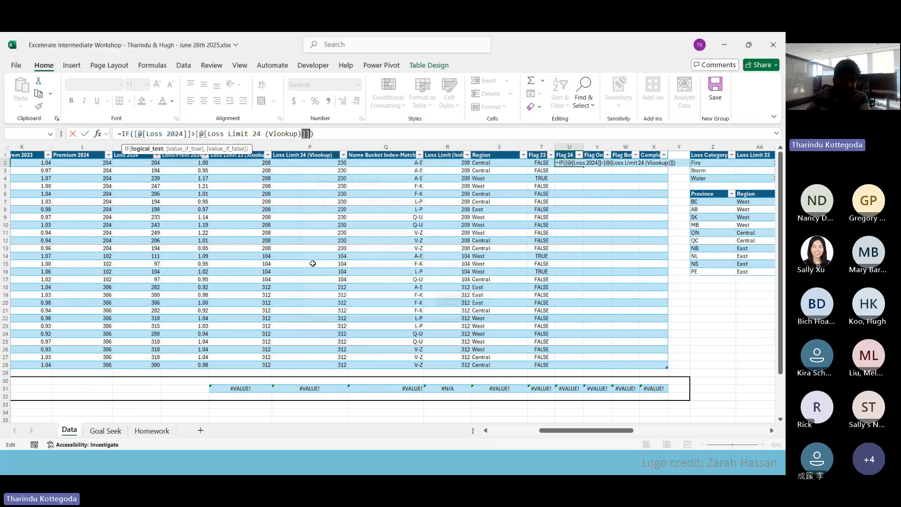
click(313, 134)
text(,)
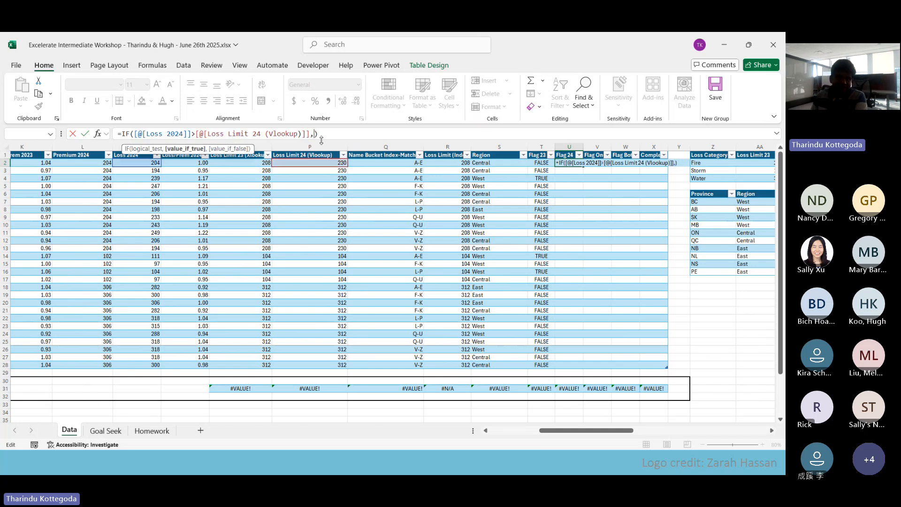
text(TRUE,F)
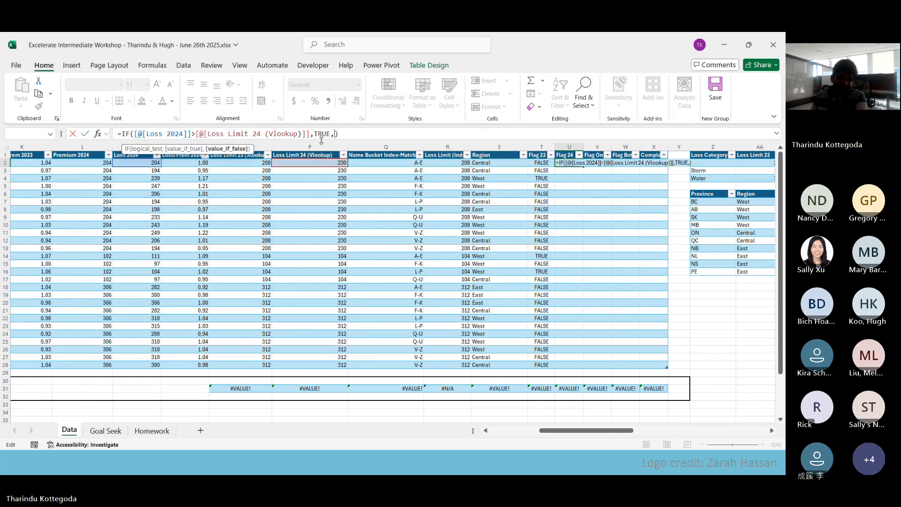
text(ALS)
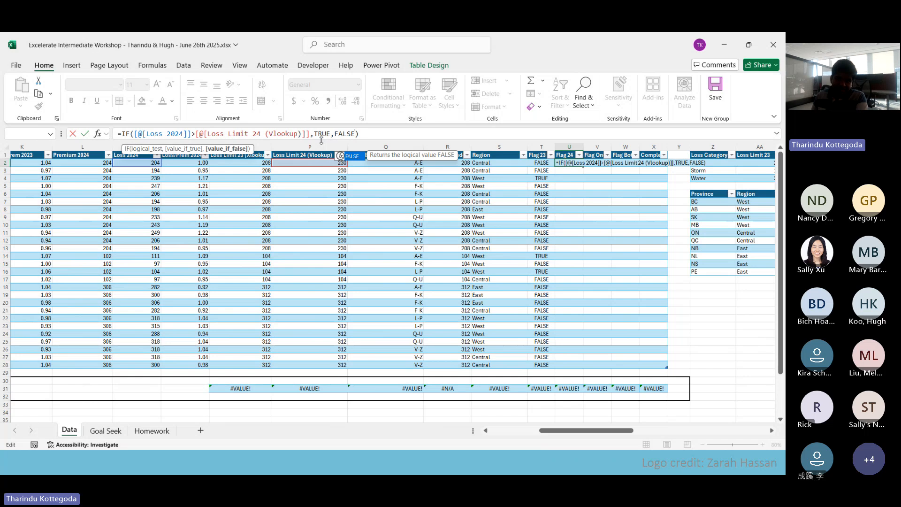
text(E)
key(Return)
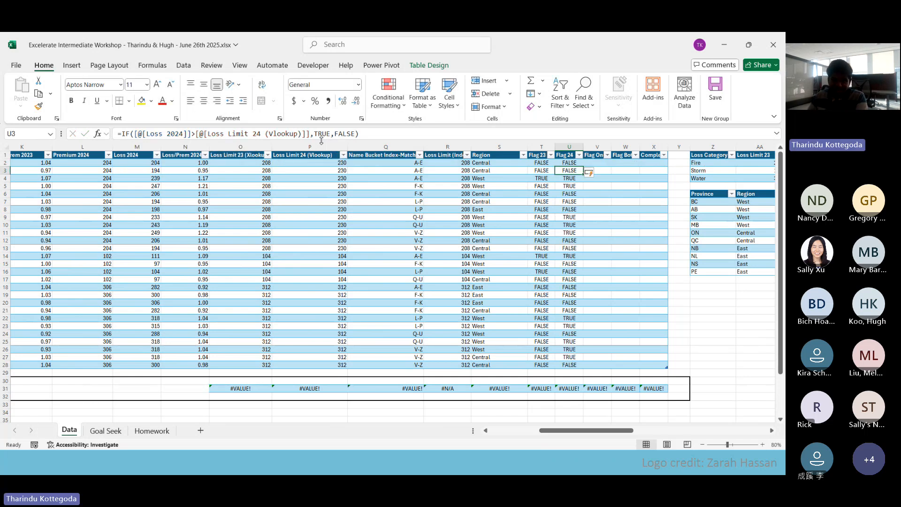
drag(539, 162, 570, 365)
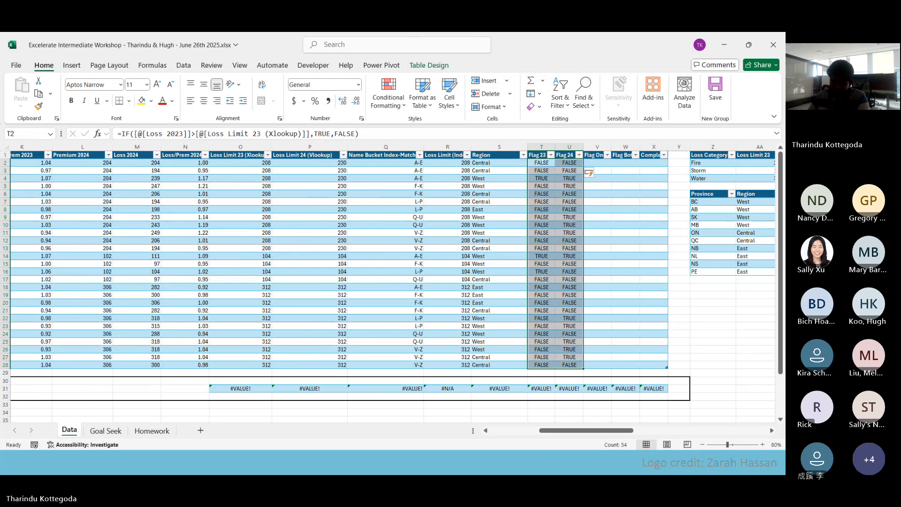
Step: Switch to the Teams meeting window to check the chat, and return to the Flag 24 column in the Excel workbook
key(super)
mouse_move(495, 461)
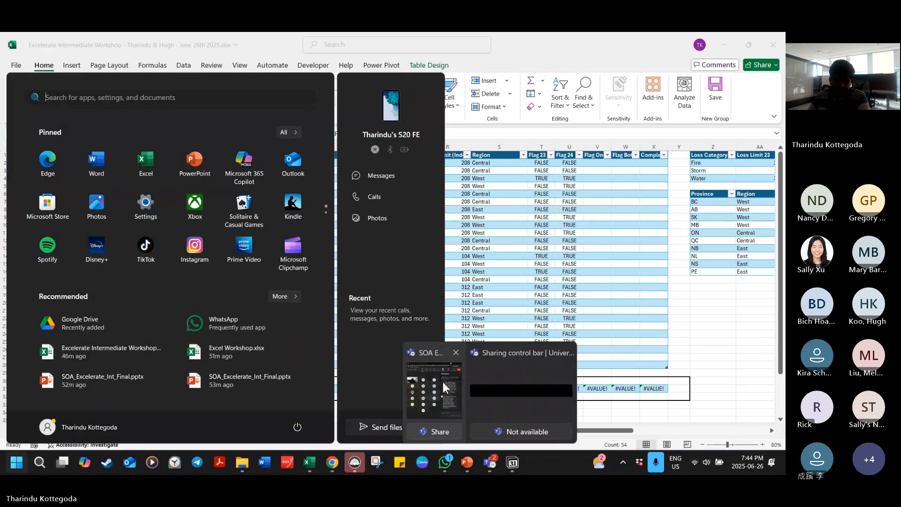
click(443, 382)
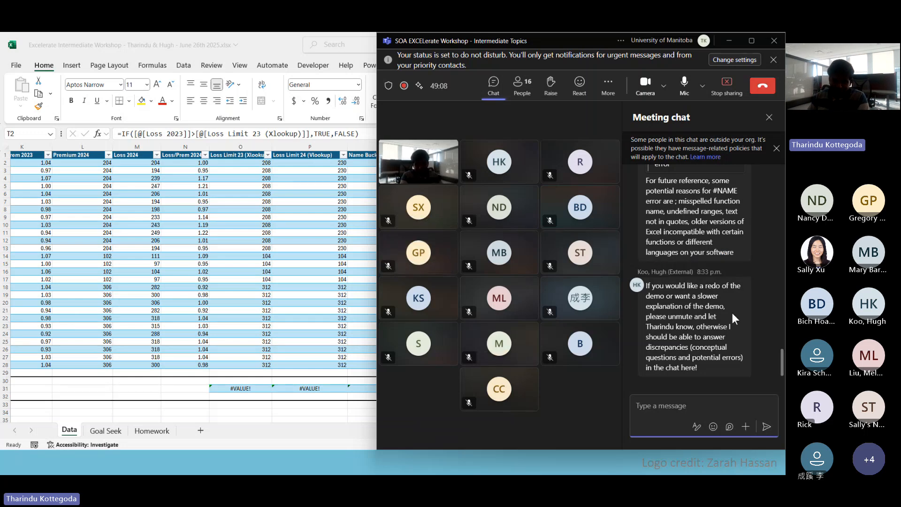
click(297, 224)
click(568, 232)
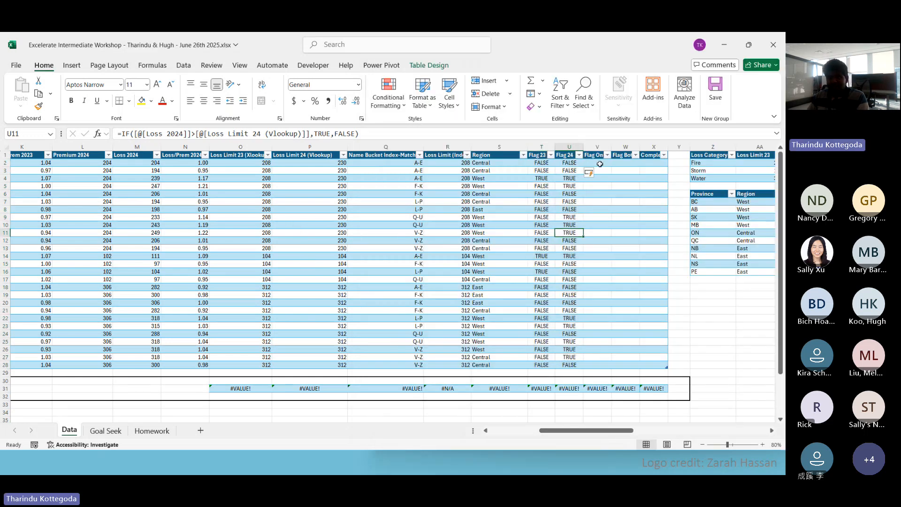
Step: Check the Flag One header, enter =OR([@[Flag 23]],[@[Flag 24]]) in that column's first data cell and fill the column
click(596, 155)
click(154, 135)
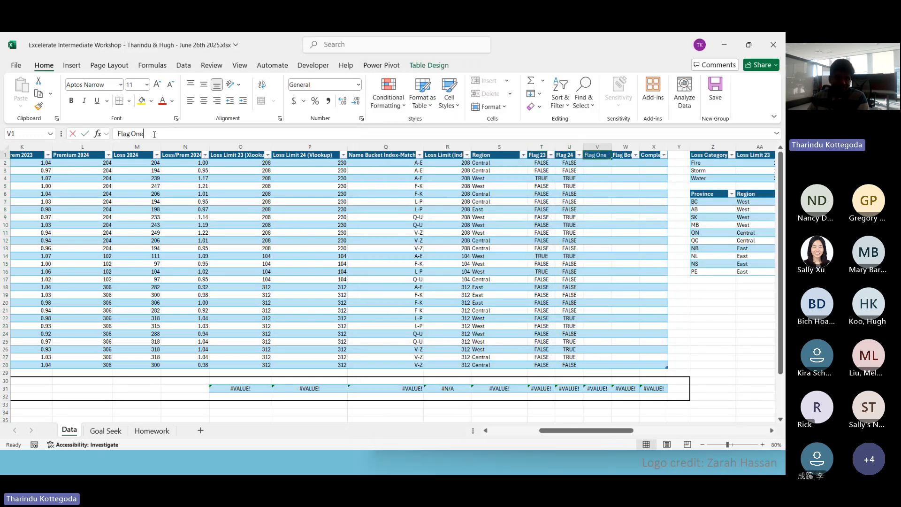
drag(154, 134, 116, 134)
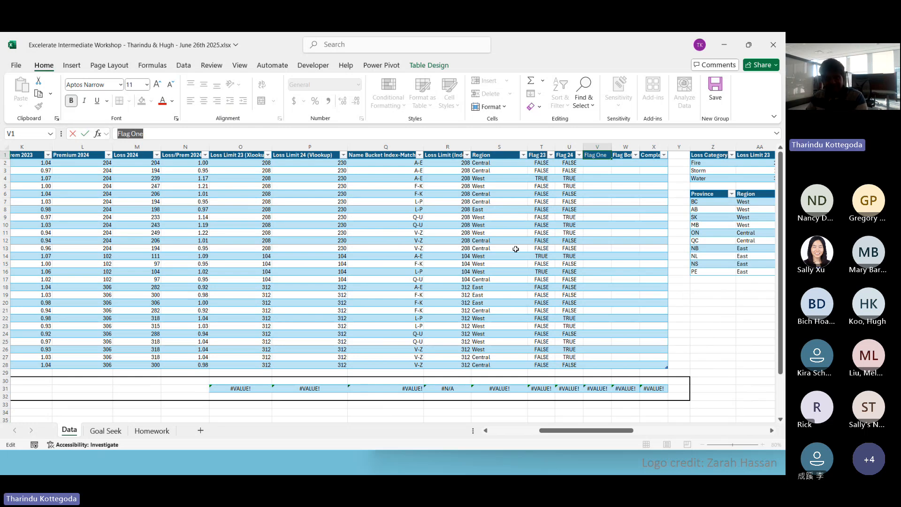
key(Return)
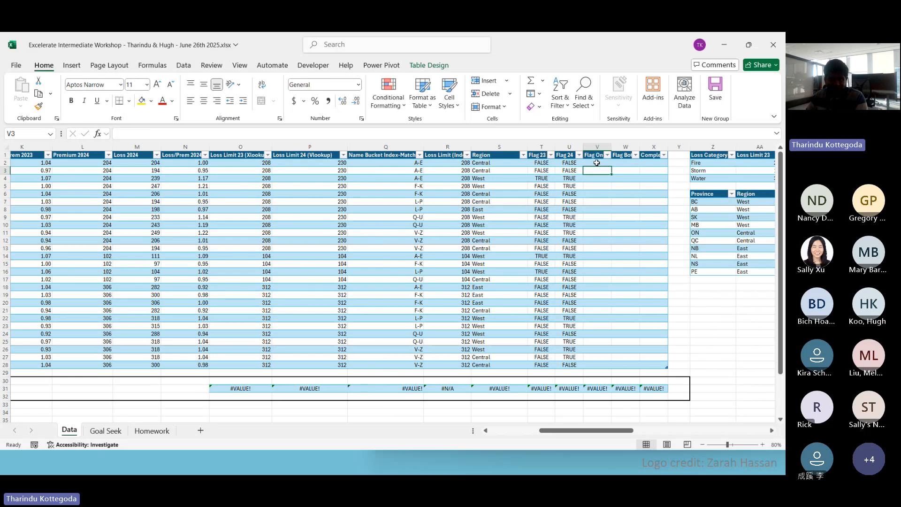
text(=OR()
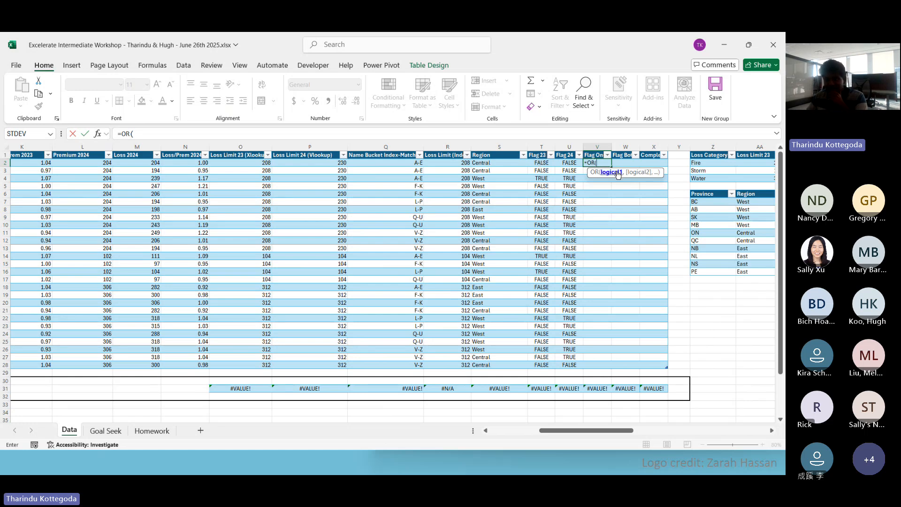
click(546, 162)
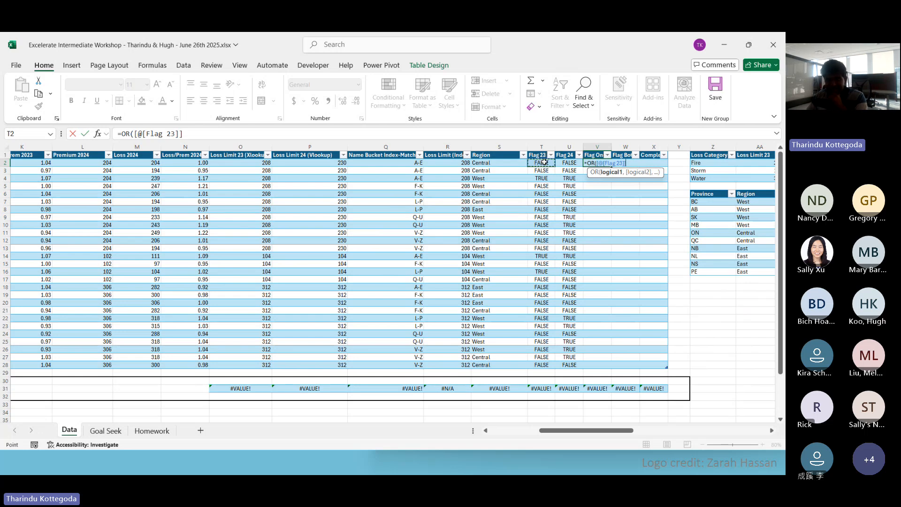
text(,)
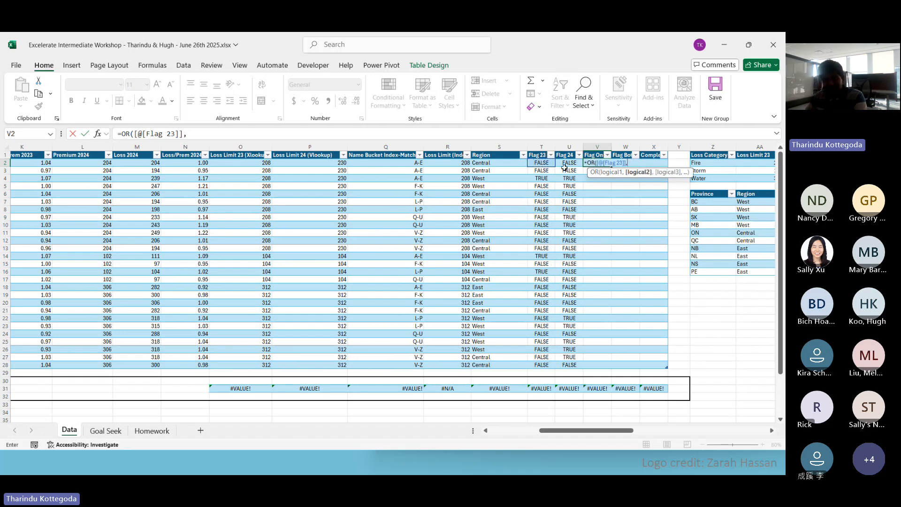
click(562, 161)
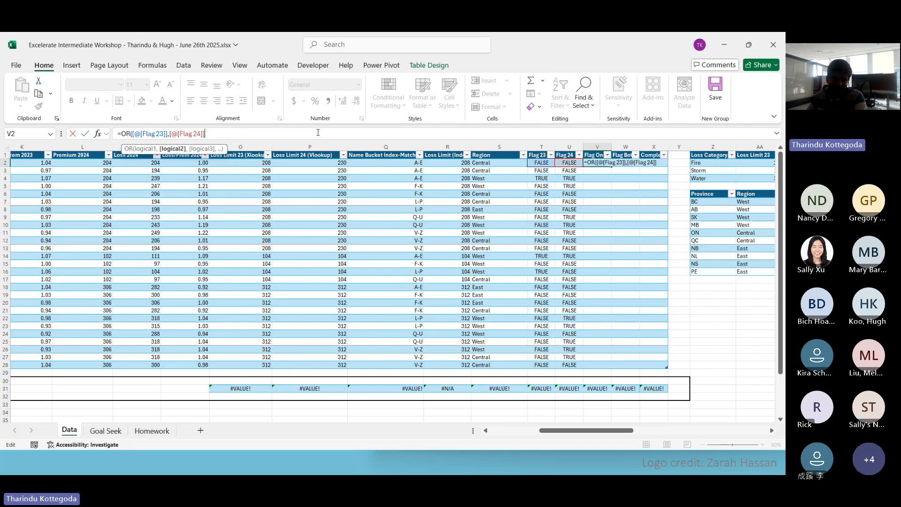
text())
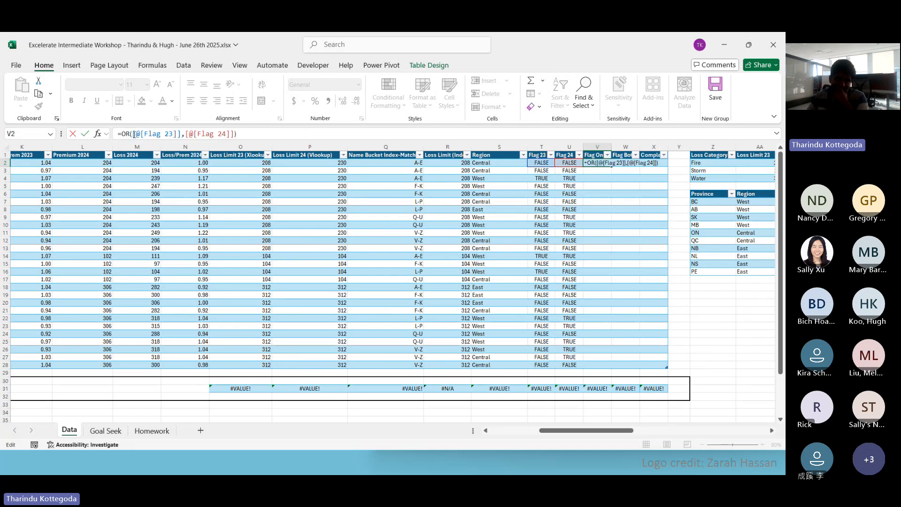
drag(132, 134, 234, 135)
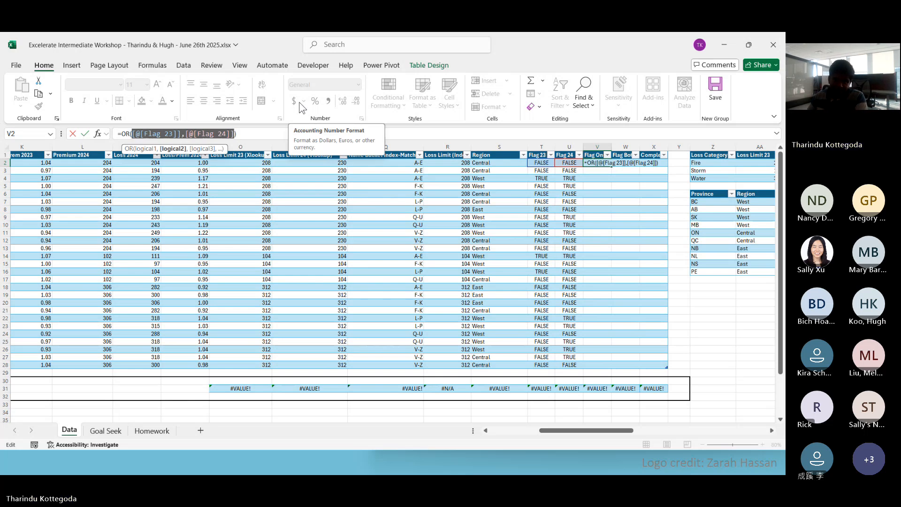
key(ctrl+Return)
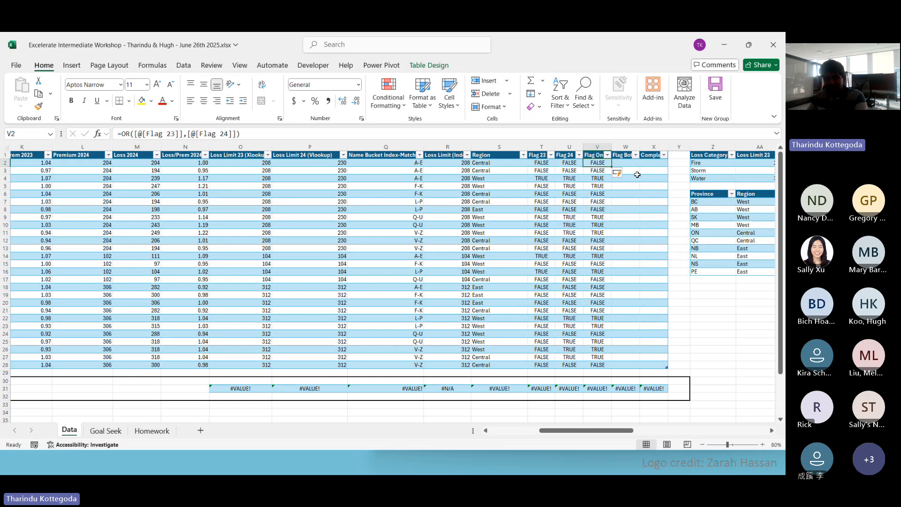
Step: Enter =AND([@[Flag 23]],[@[Flag 24]]) in the first Flag Both data cell and fill the column
click(625, 155)
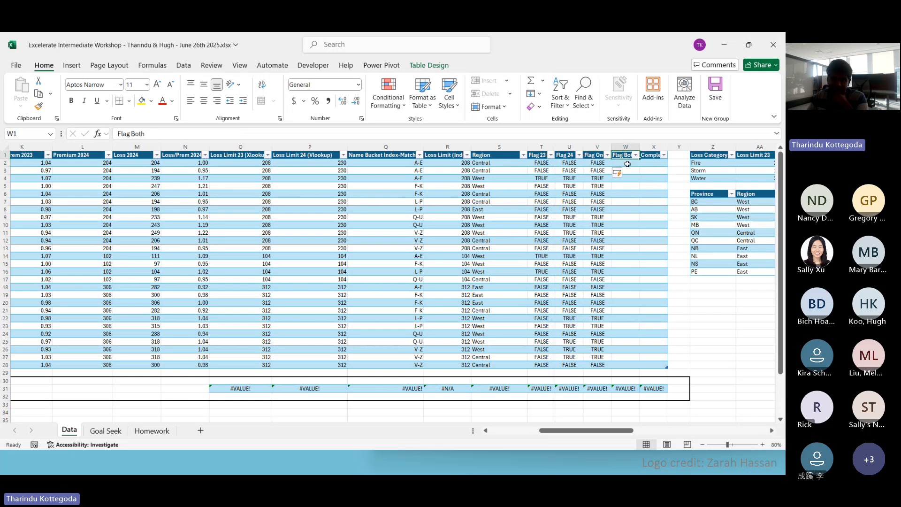
click(627, 164)
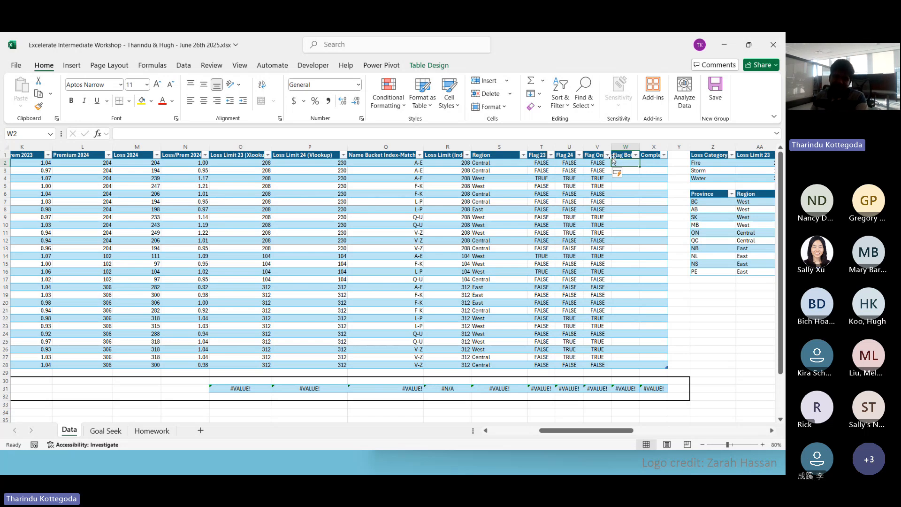
text(=AND()
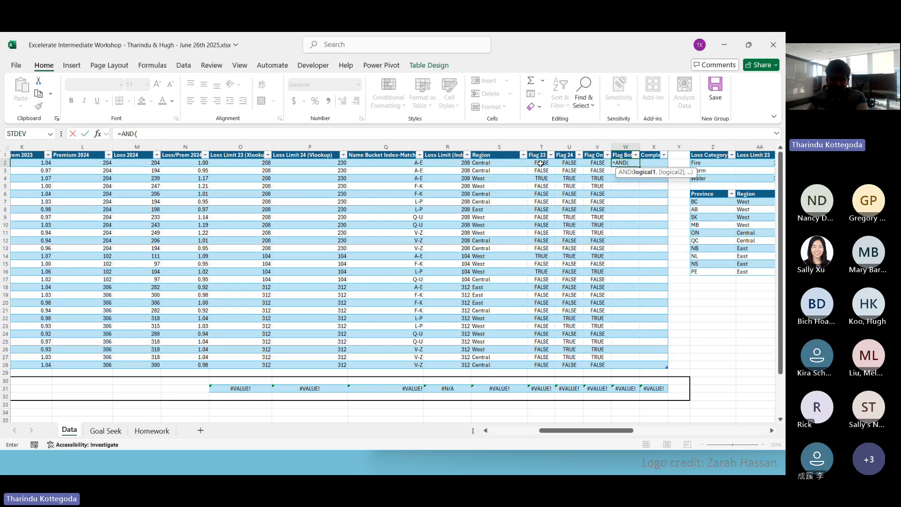
click(542, 164)
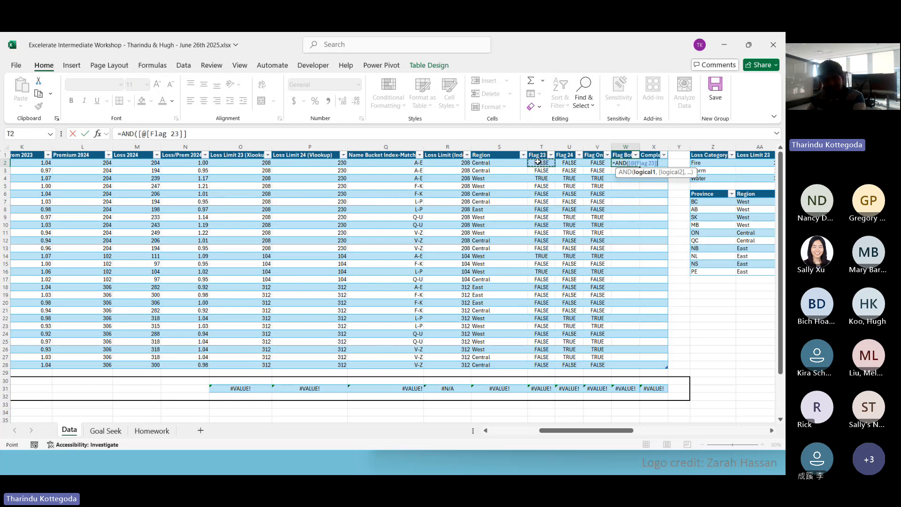
text(,)
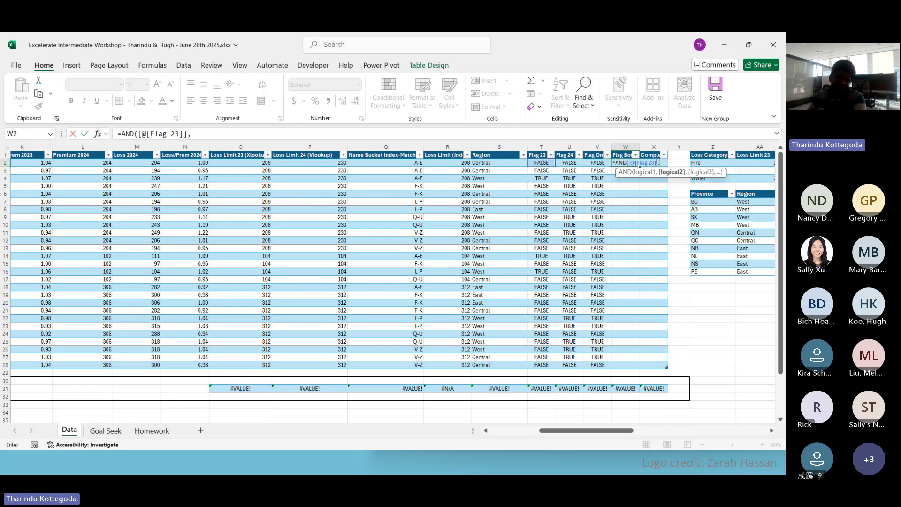
click(570, 163)
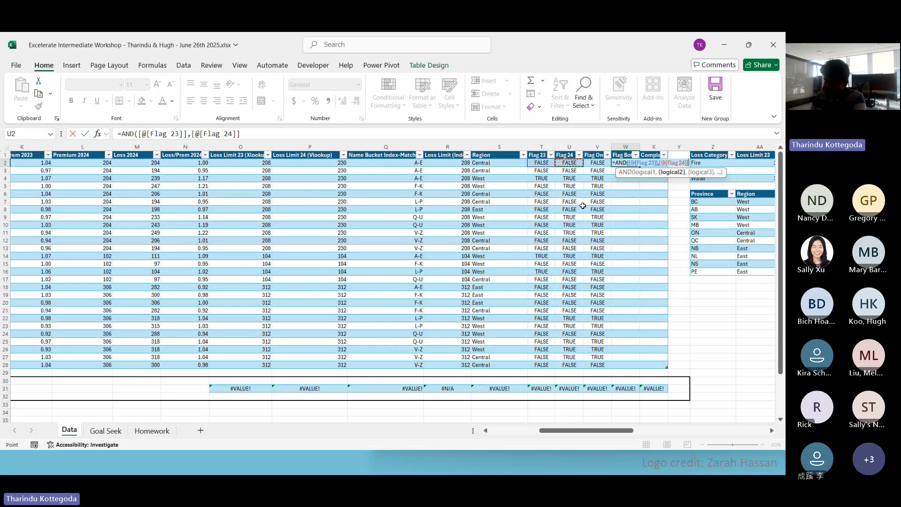
text())
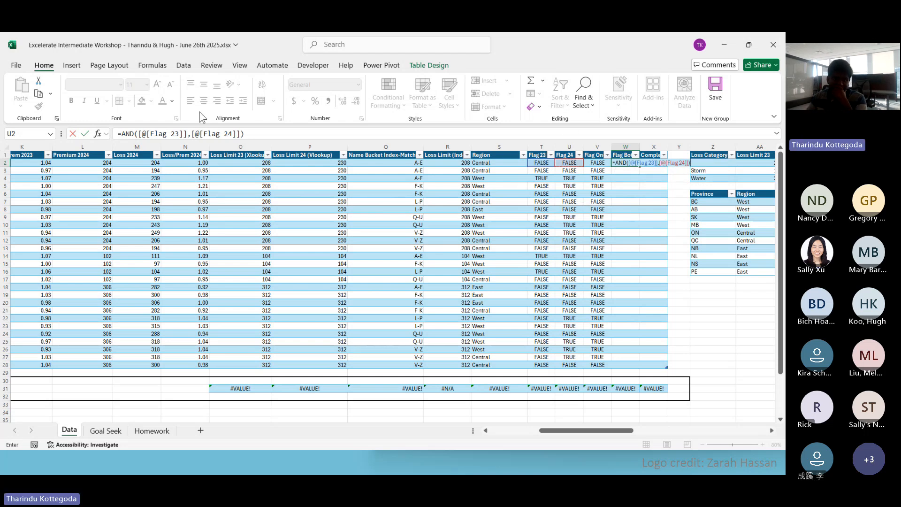
drag(193, 134, 182, 135)
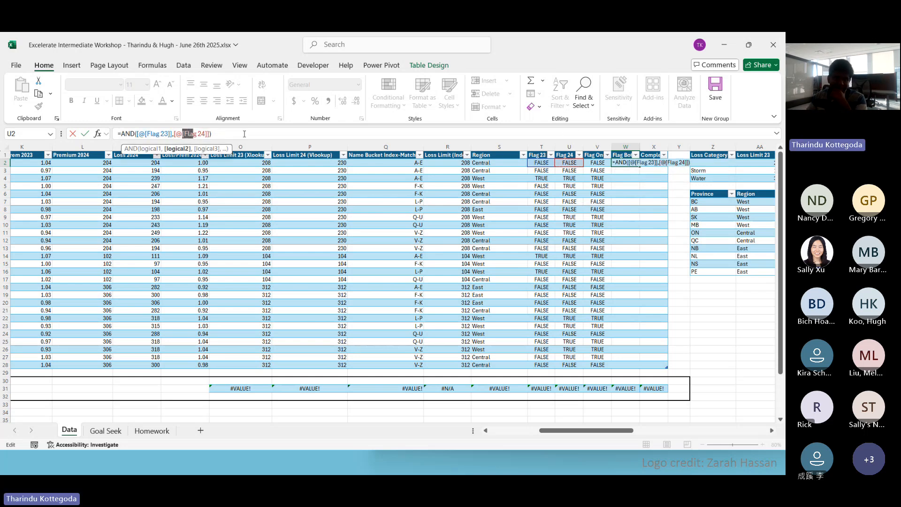
click(245, 134)
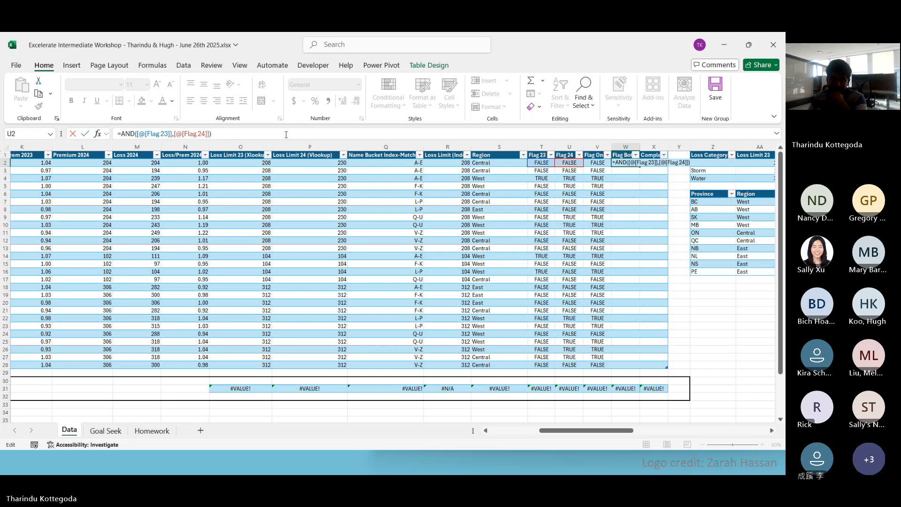
key(Return)
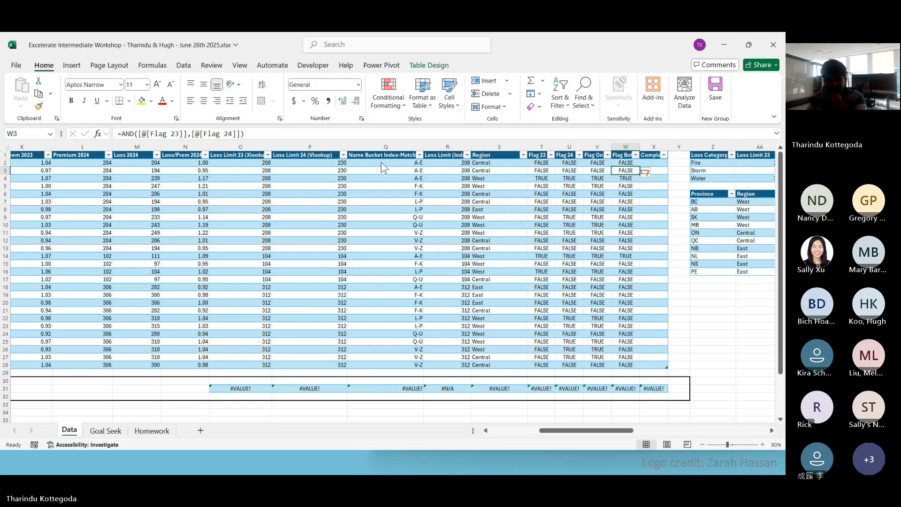
Step: Switch to the Teams meeting window to check the chat for questions, and return to the flag columns in the Excel workbook
mouse_move(446, 463)
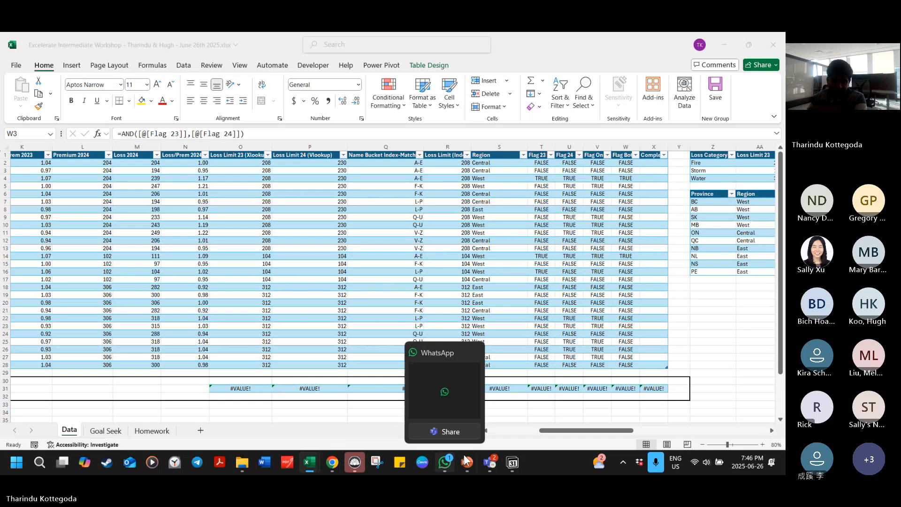
key(super)
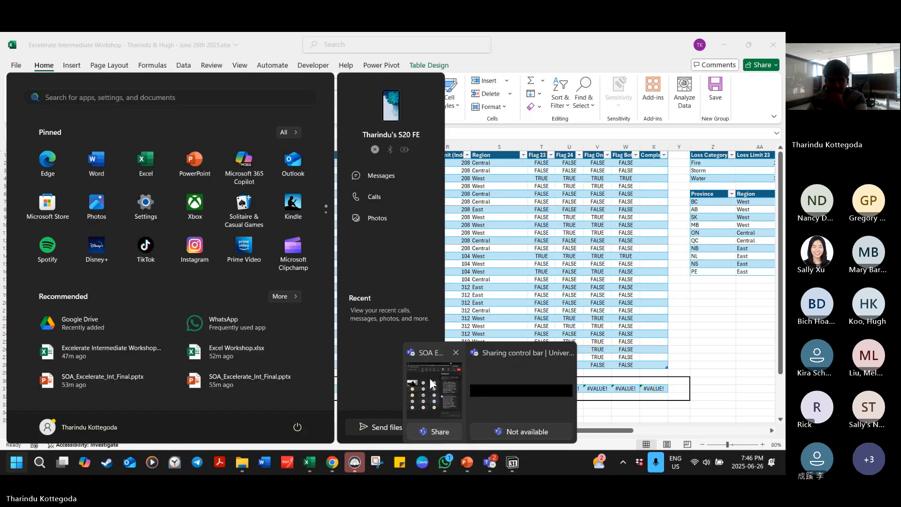
click(430, 379)
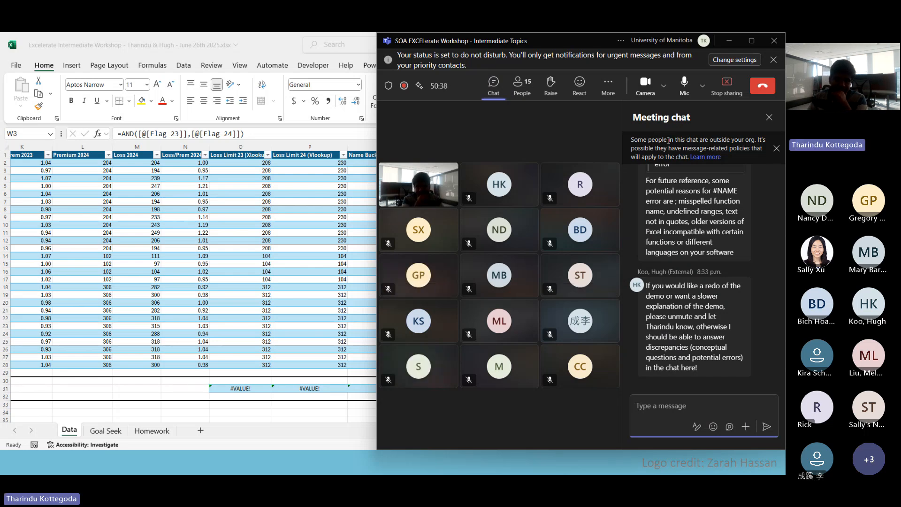
click(263, 235)
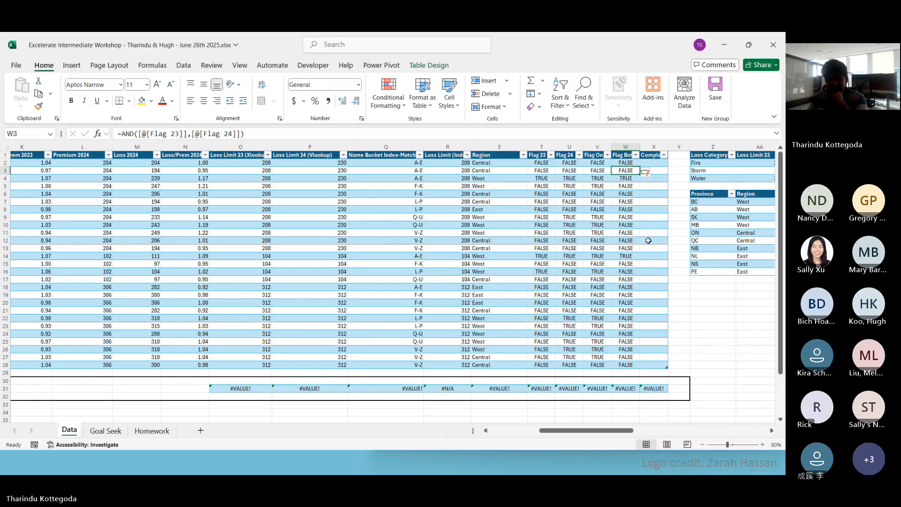
click(649, 240)
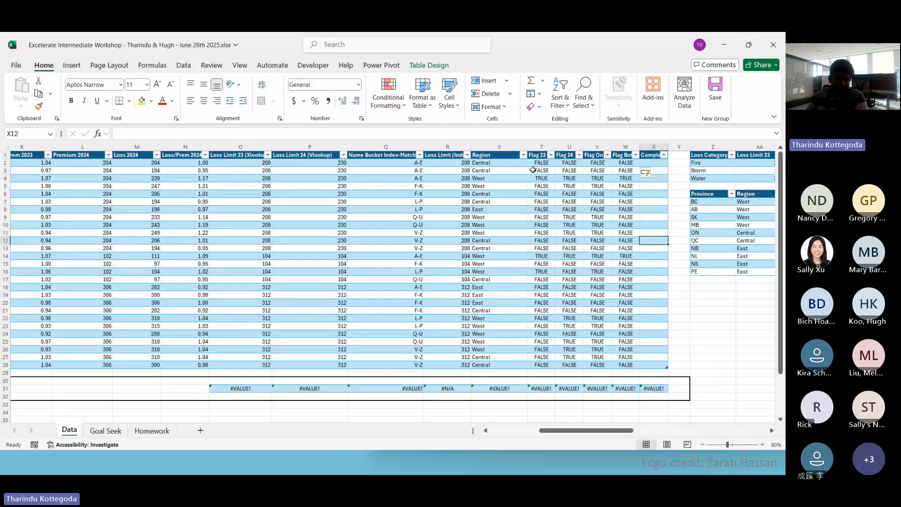
Step: Change the Flag 23 formula to return an empty string "" instead of FALSE, and review the column's values
click(547, 162)
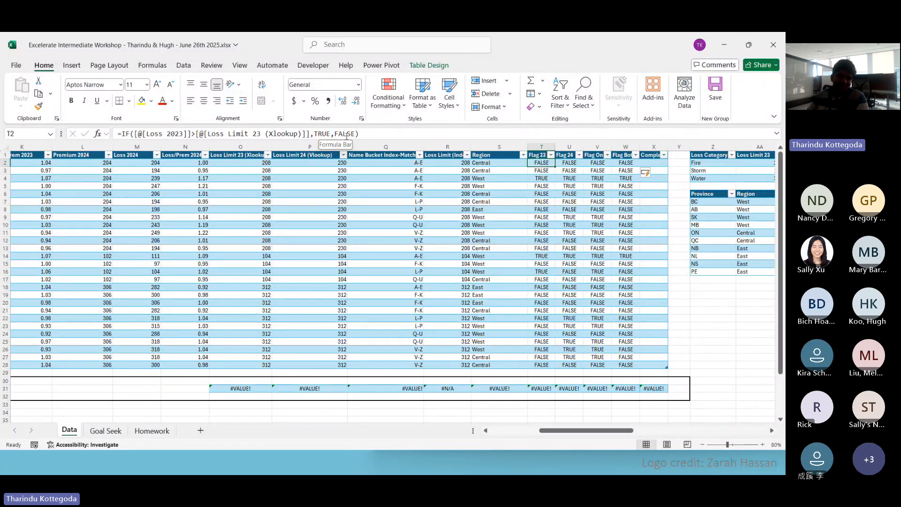
drag(335, 134, 357, 134)
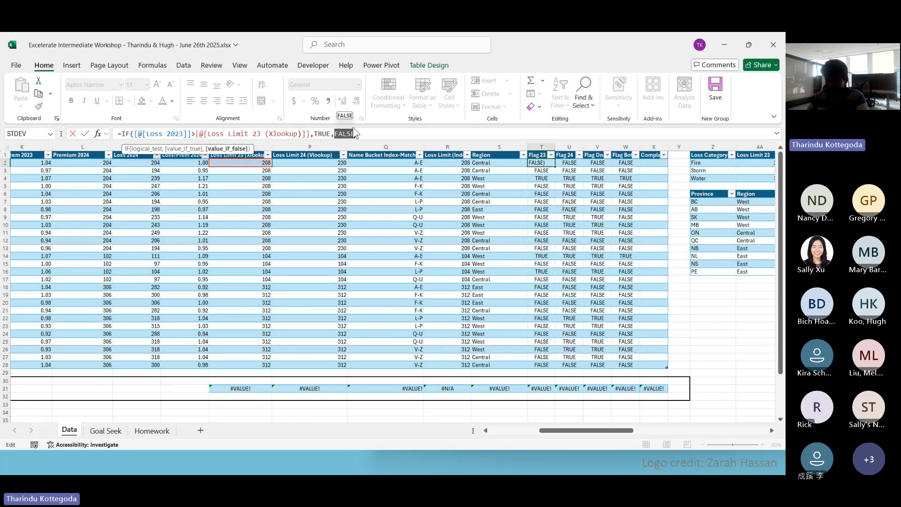
text("")
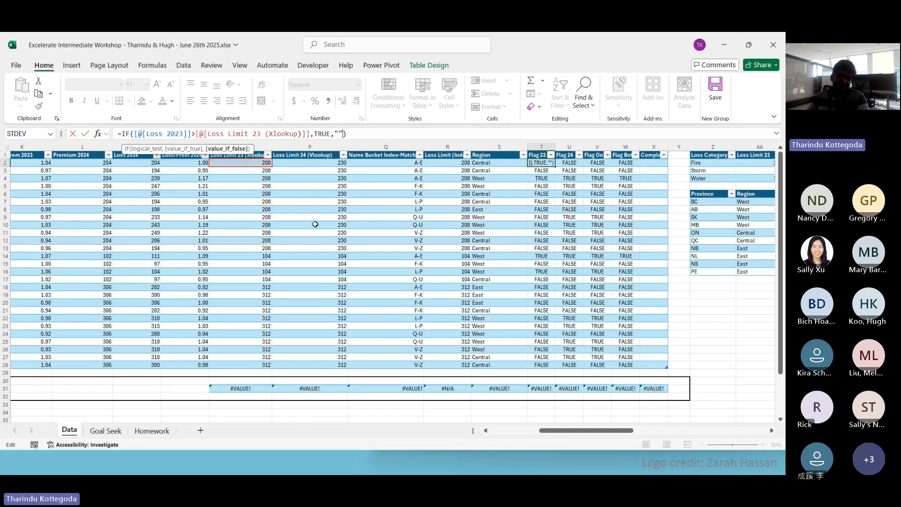
double_click(339, 134)
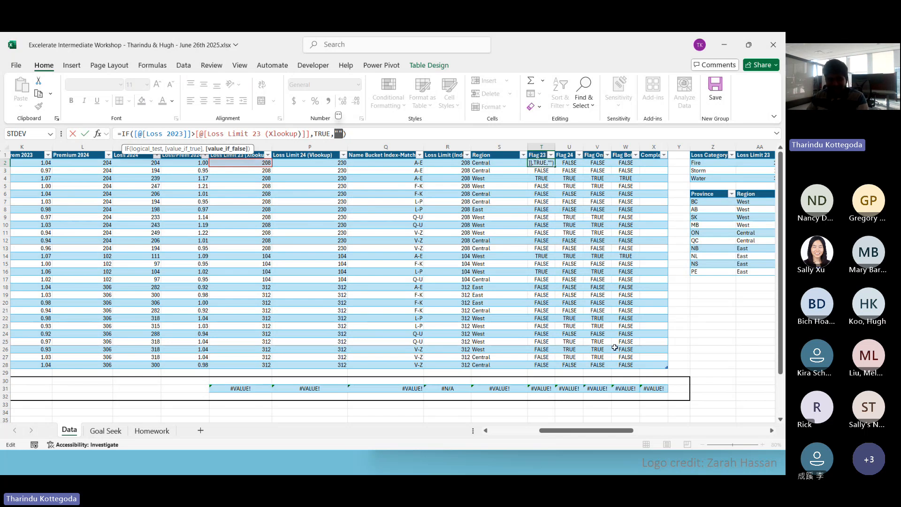
click(363, 129)
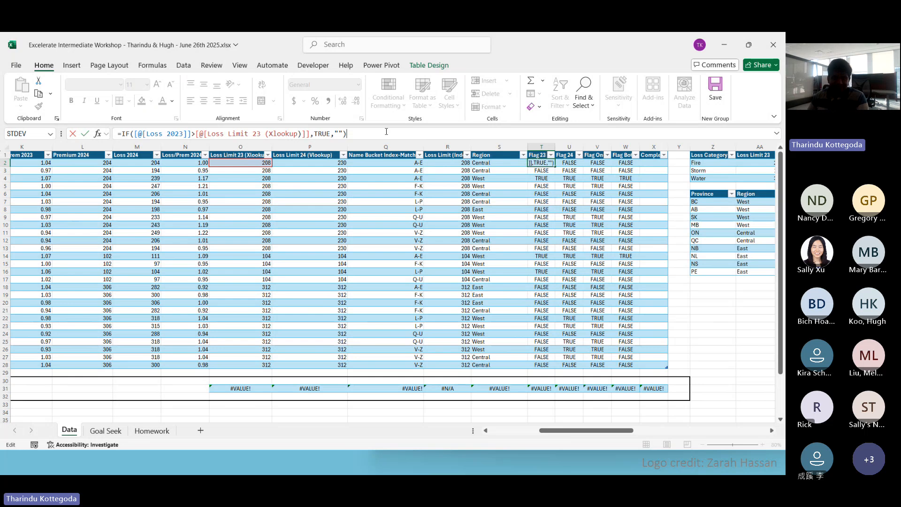
key(Return)
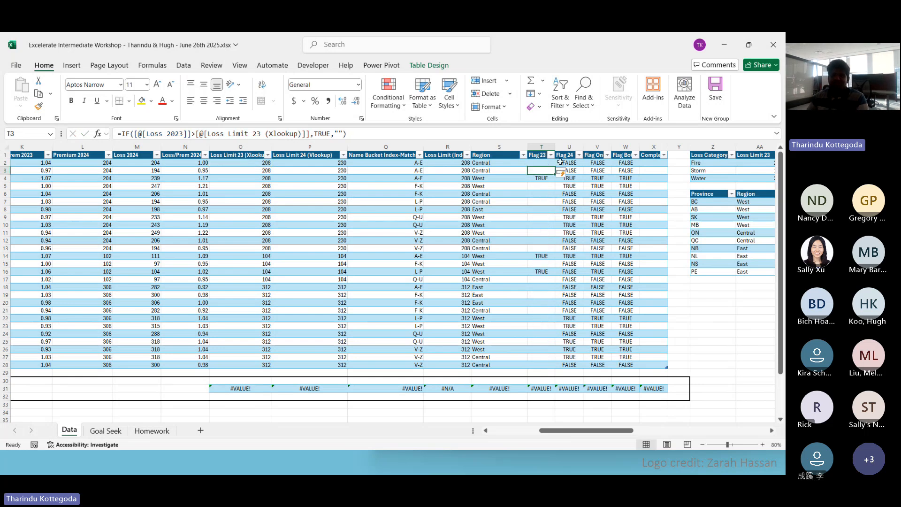
drag(542, 178, 543, 264)
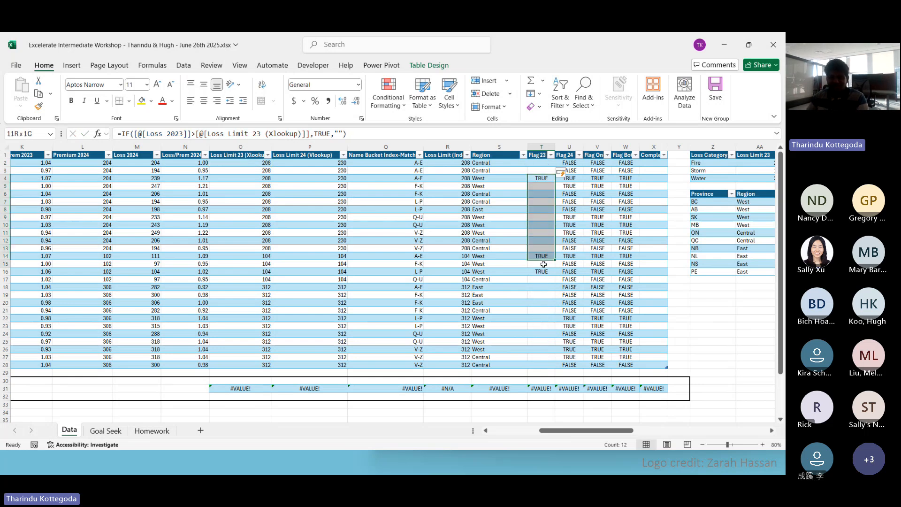
Step: Change the Flag 24 formula's false result to an empty string "" throughout the column
click(578, 163)
double_click(352, 134)
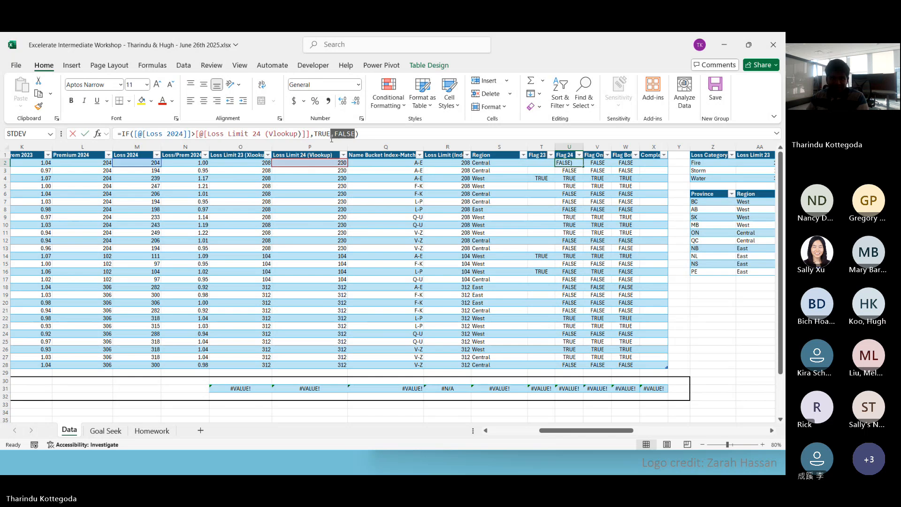
text("")
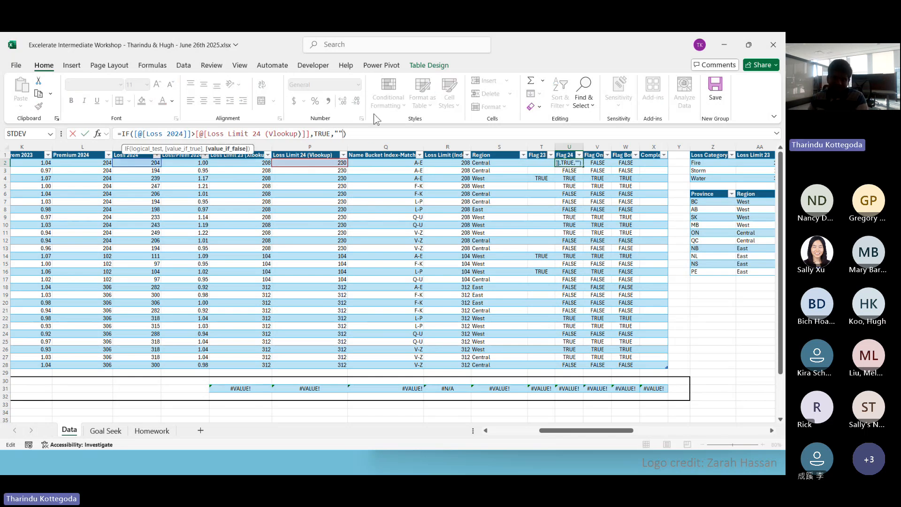
key(Return)
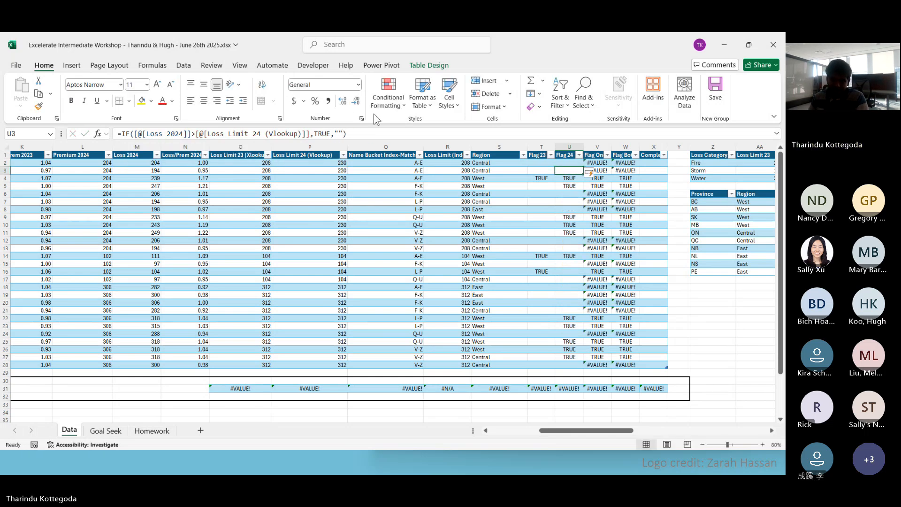
Step: Undo the empty-string changes in the Flag 24 and Flag 23 formulas, and review the OR and AND flag columns
key(ctrl+z)
key(ctrl+z)
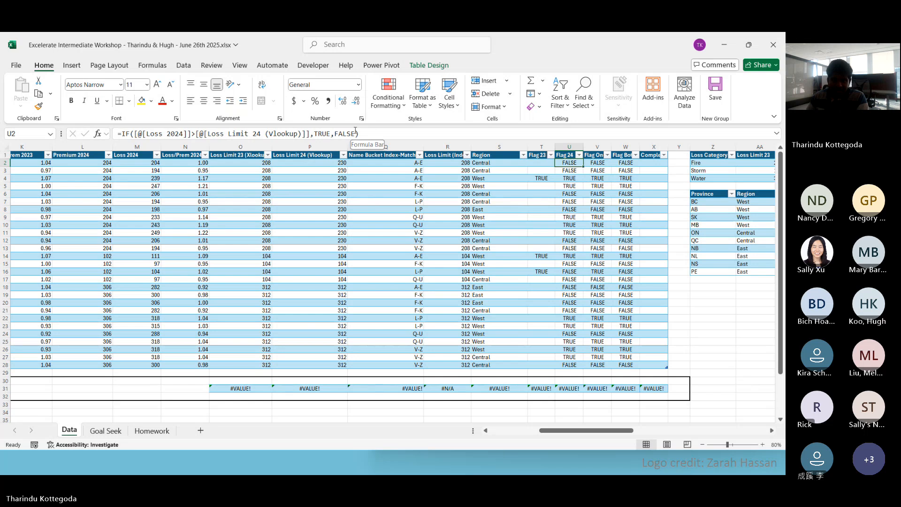
key(ctrl+z)
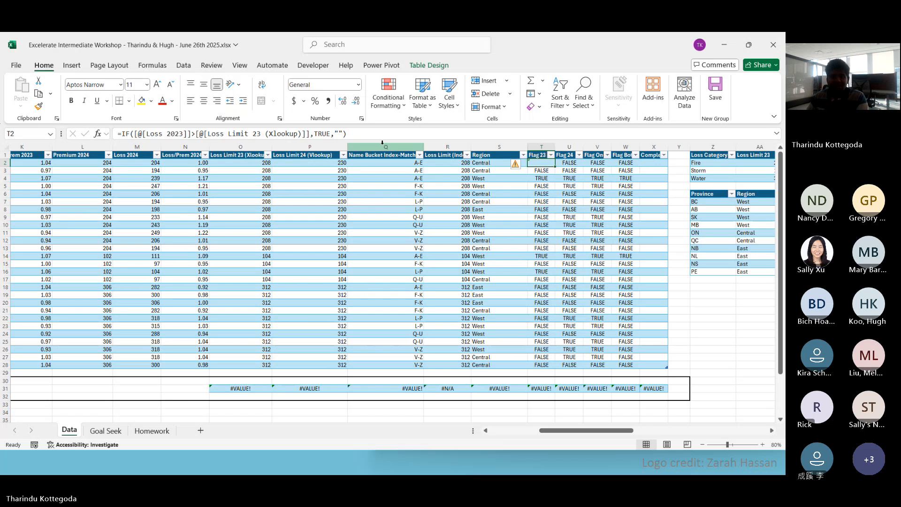
key(ctrl+z)
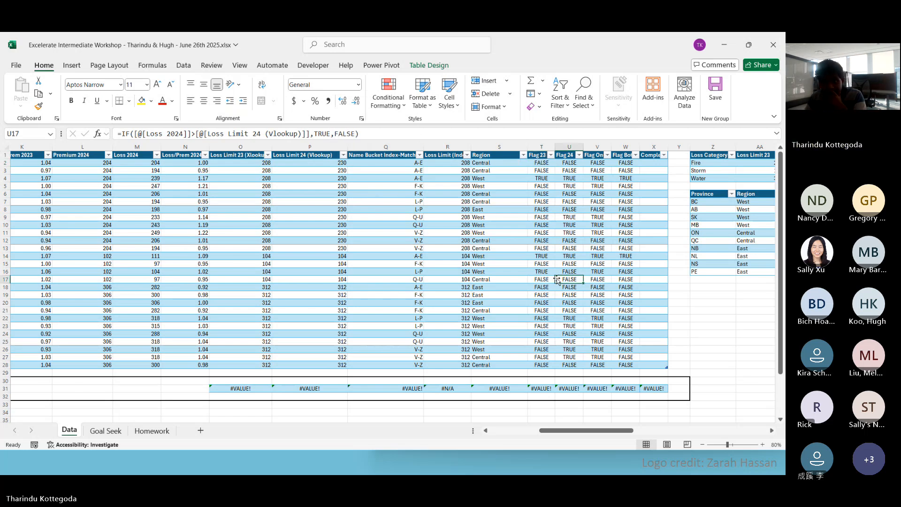
drag(598, 163, 626, 373)
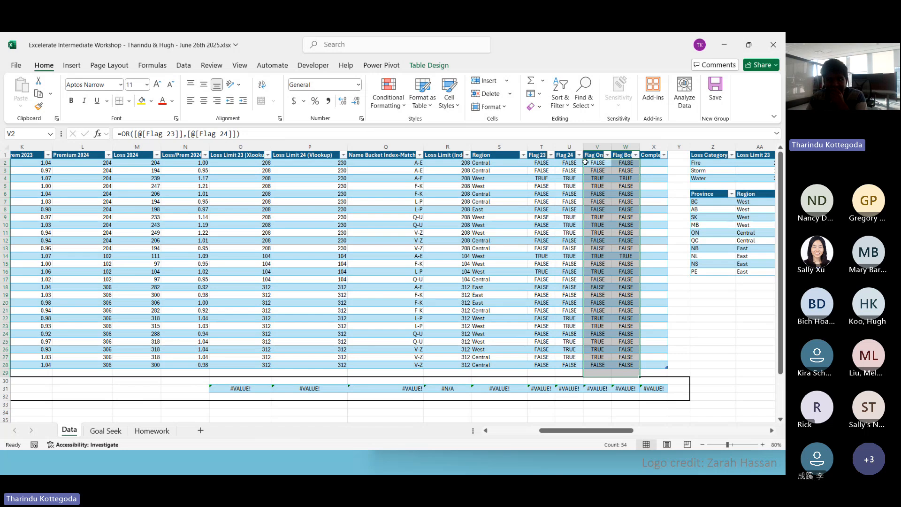
click(604, 162)
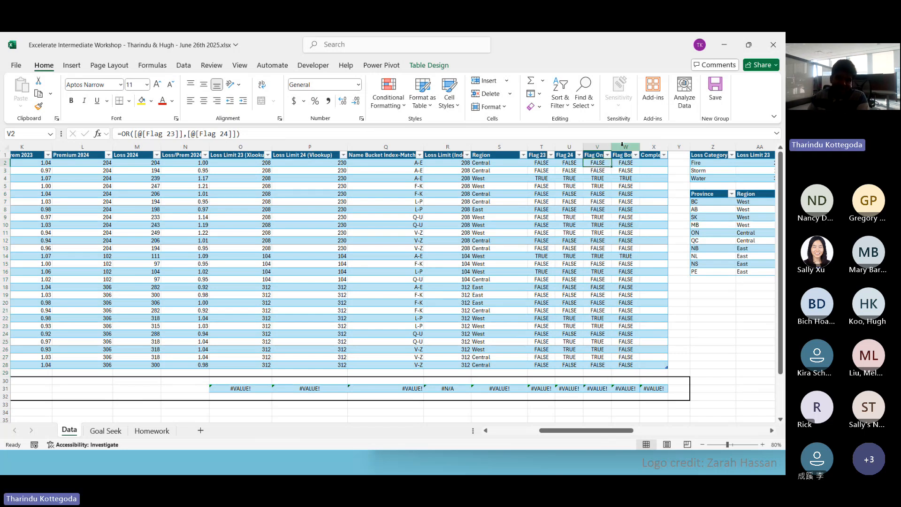
Step: Replace [@[Flag 23]] in the V2 OR formula with the Flag 23 formula's test, [@[Loss 2023]]>[@[Loss Limit 23 (Xlookup)]]
click(541, 163)
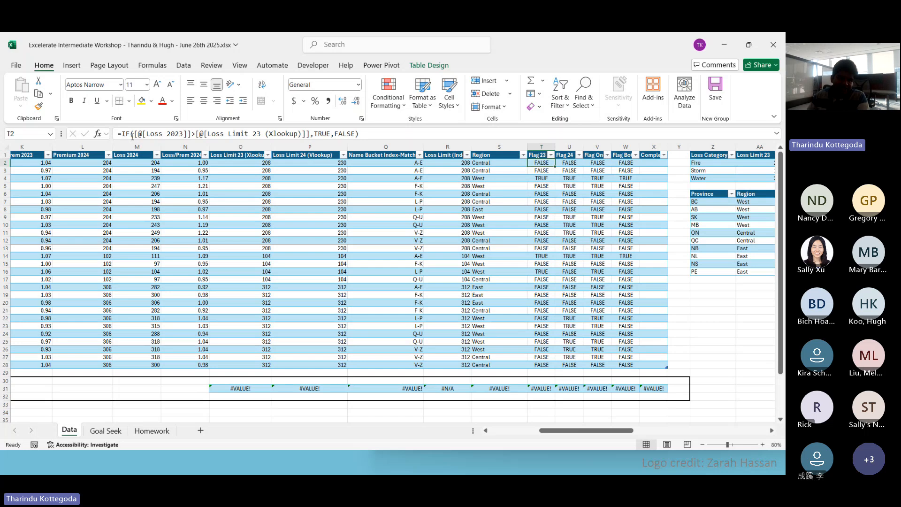
drag(130, 135, 255, 138)
key(ctrl+c)
click(137, 134)
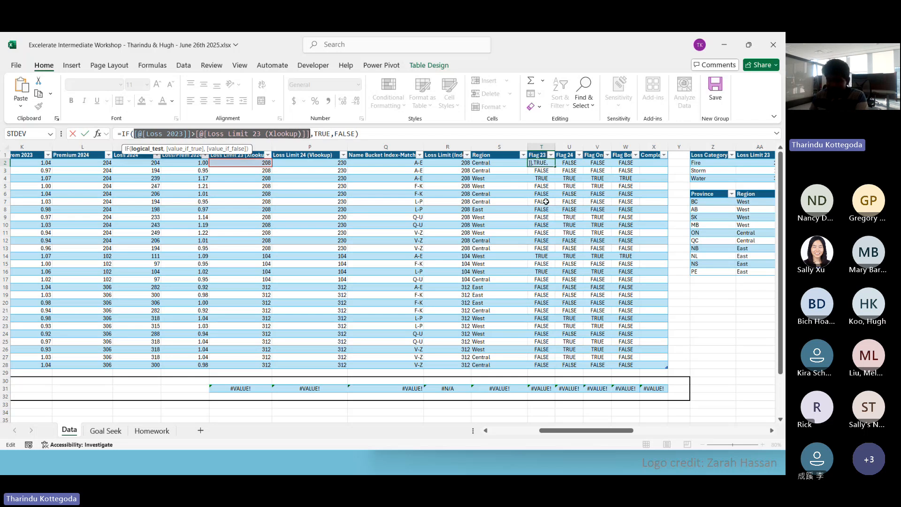
key(Escape)
click(598, 163)
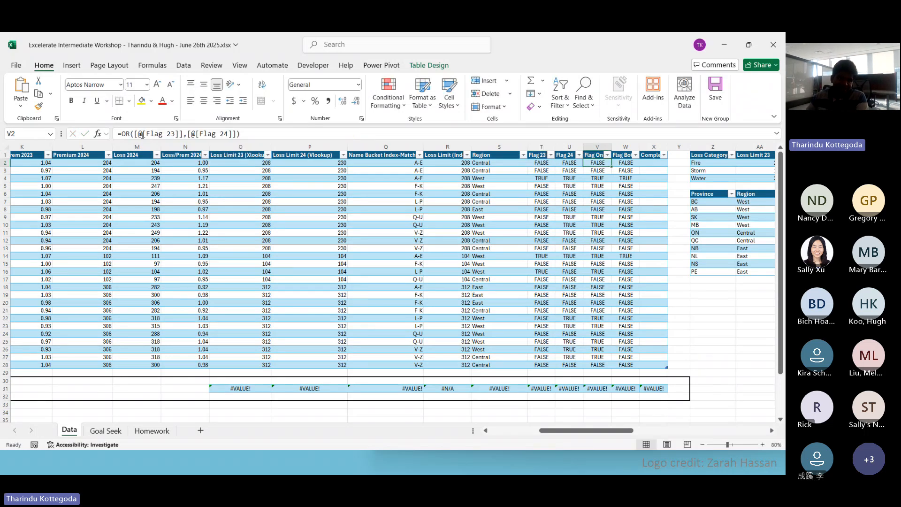
drag(135, 134, 186, 134)
key(ctrl+v)
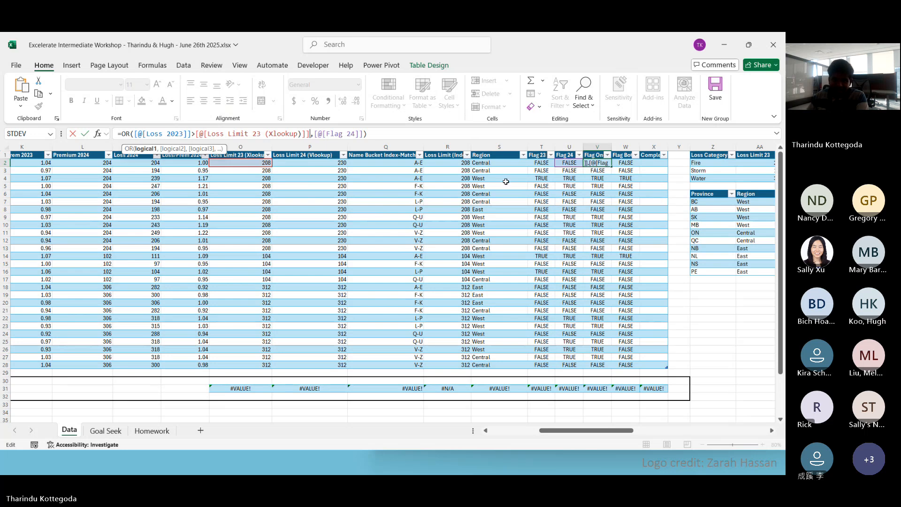
Step: Replace [@[Flag 24]] in the V2 OR formula with the Flag 24 formula's test, [@[Loss 2024]]>[@[Loss Limit 24 (Vlookup)]]
click(565, 164)
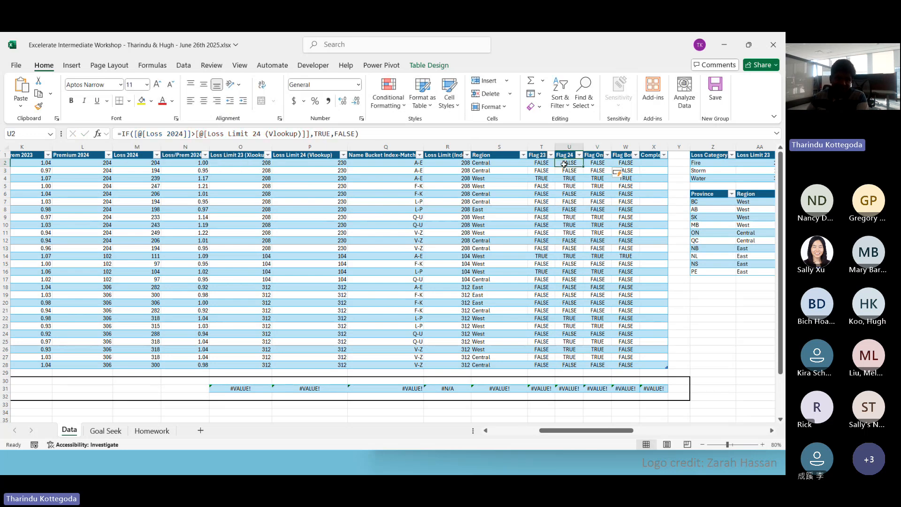
drag(135, 133, 315, 135)
key(ctrl+c)
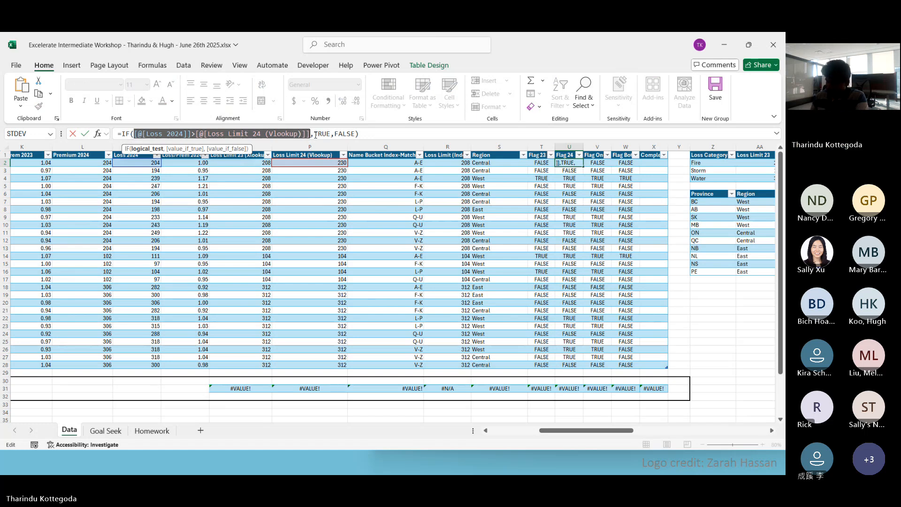
key(Escape)
key(Right)
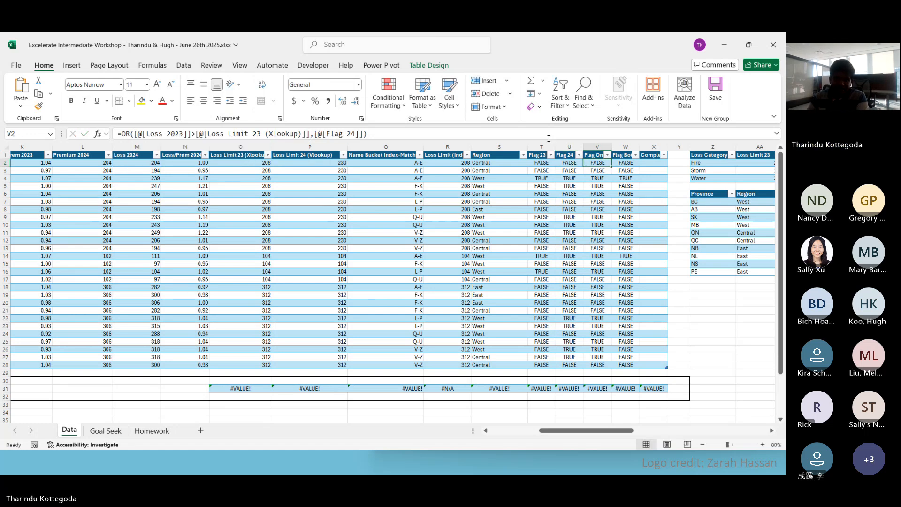
key(Right)
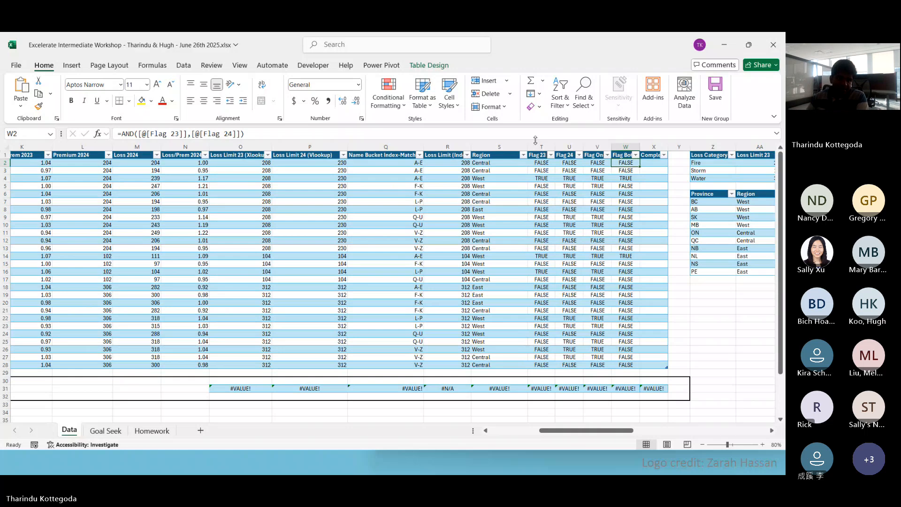
drag(314, 134, 363, 134)
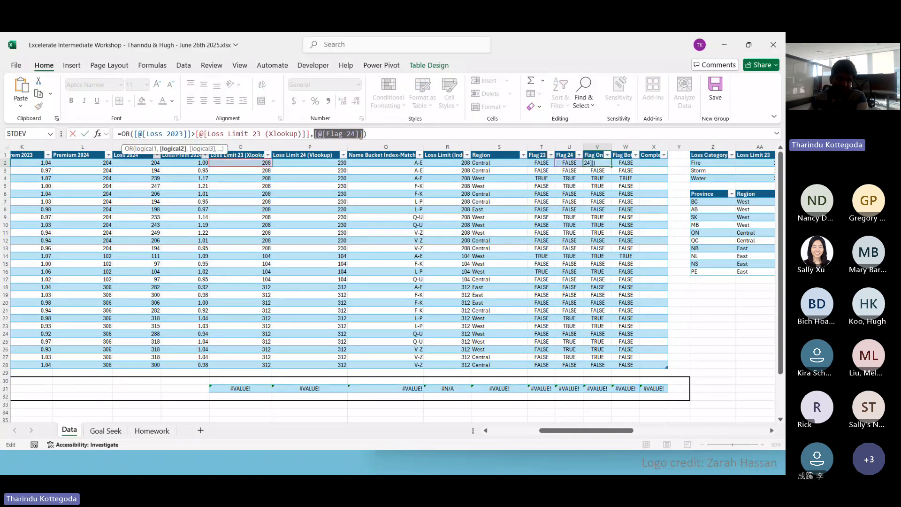
key(ctrl+v)
key(Return)
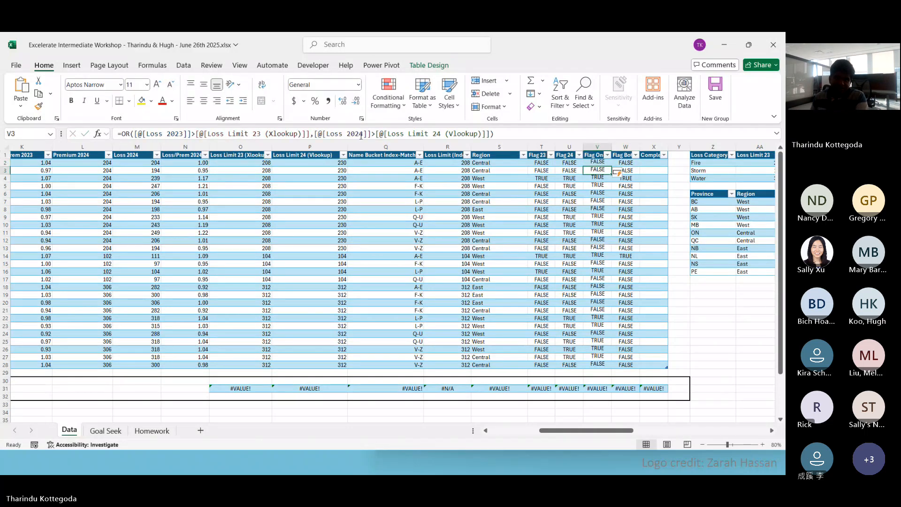
Step: Replace FALSE with an empty string "" in the first Flag 23 formula and apply it throughout the column
key(Up)
key(Left)
key(Left)
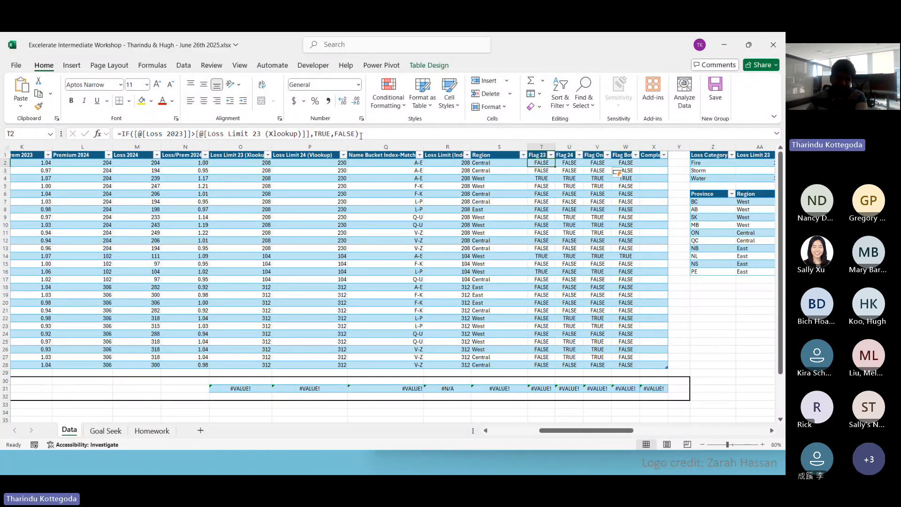
drag(334, 134, 356, 134)
text("")
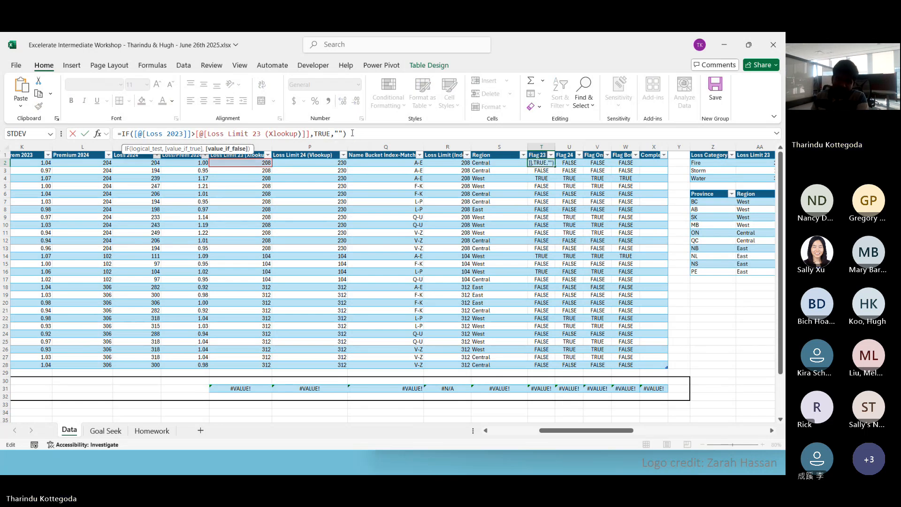
key(ctrl+Return)
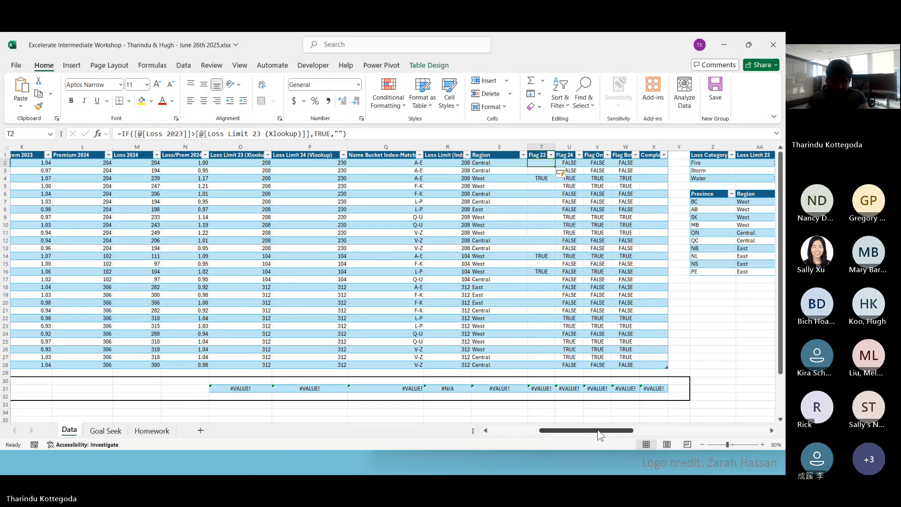
Step: Clear the nested IF formula from the first Loss Category data cell, H2
drag(598, 435, 540, 416)
click(242, 163)
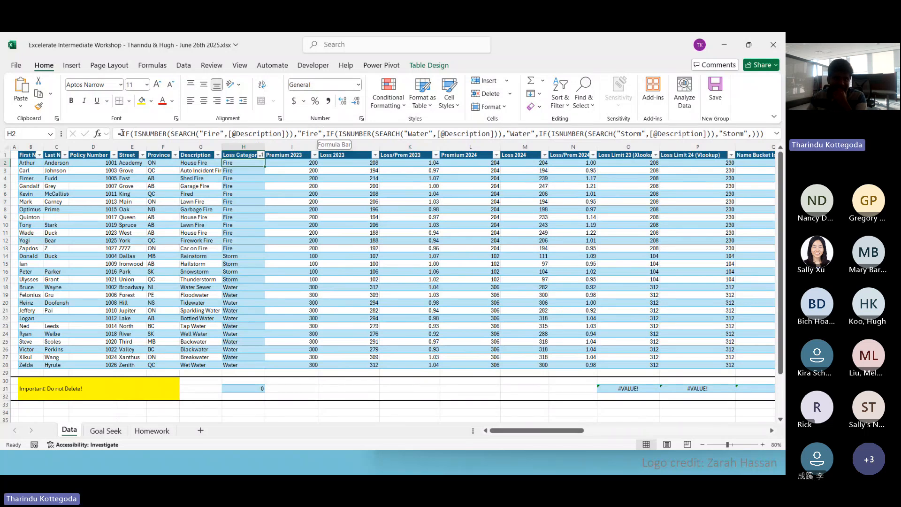
drag(118, 133, 765, 134)
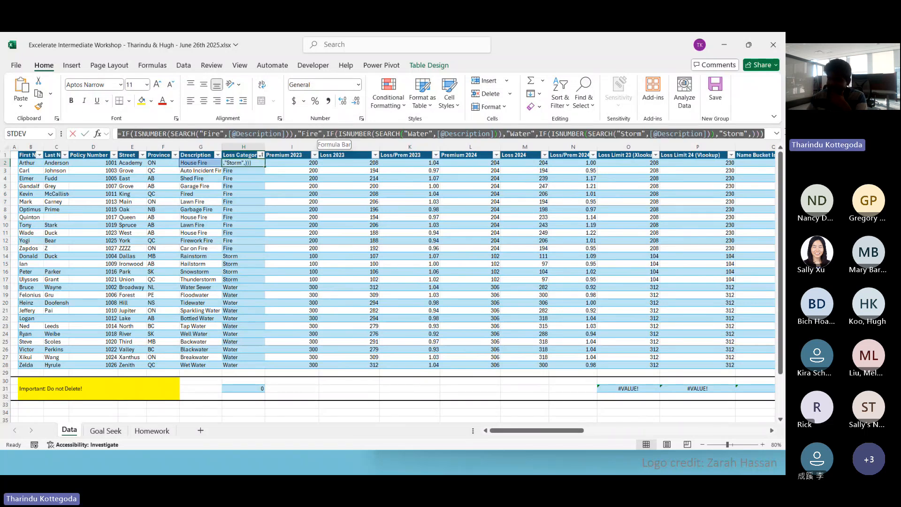
key(Return)
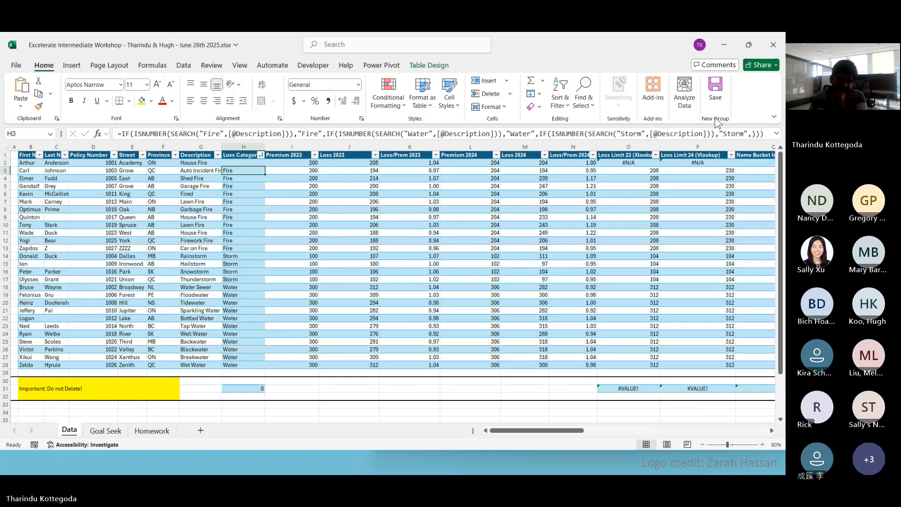
key(Up)
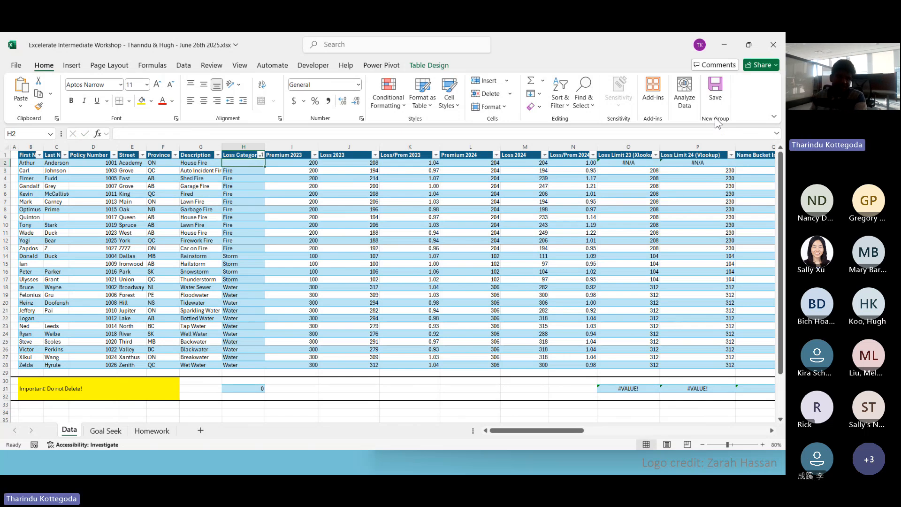
text(=)
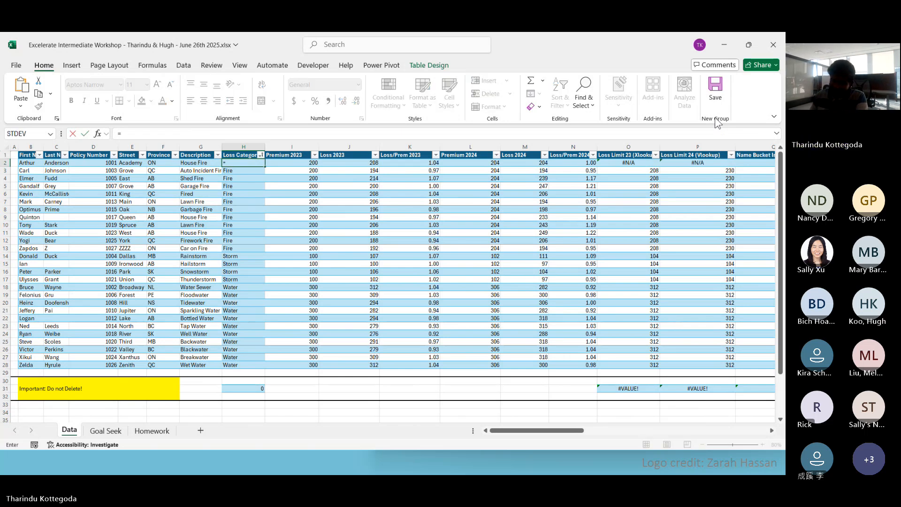
text(S)
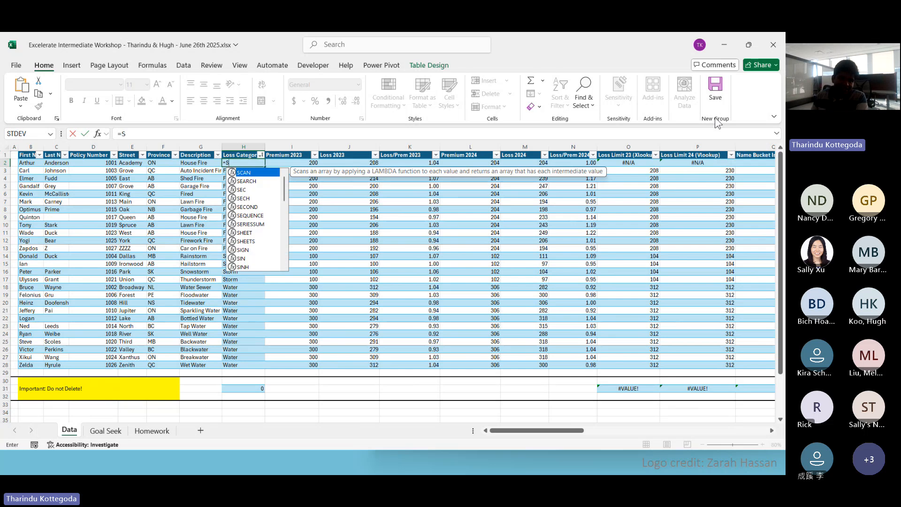
text(EARCH)
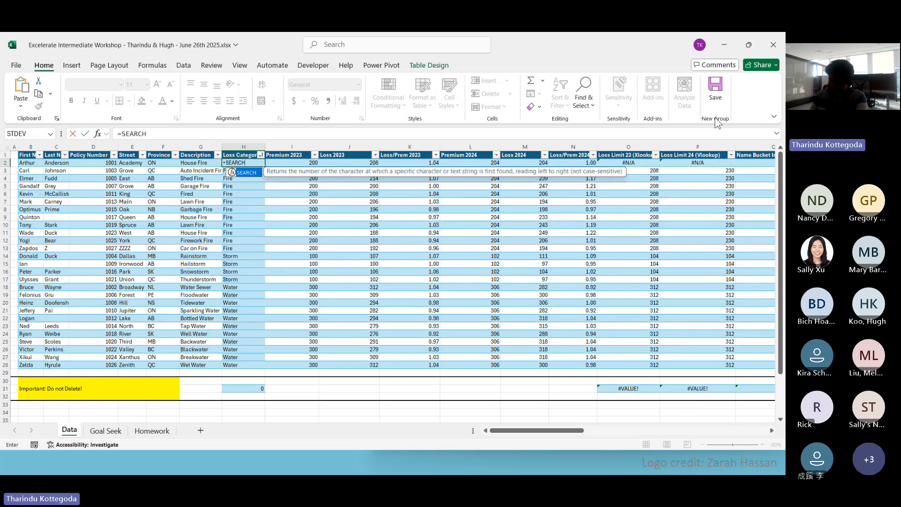
text(()
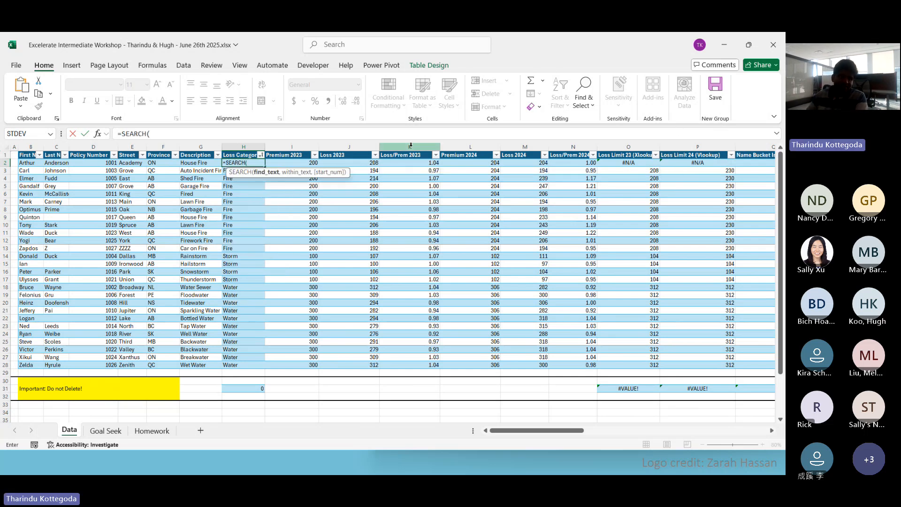
click(210, 134)
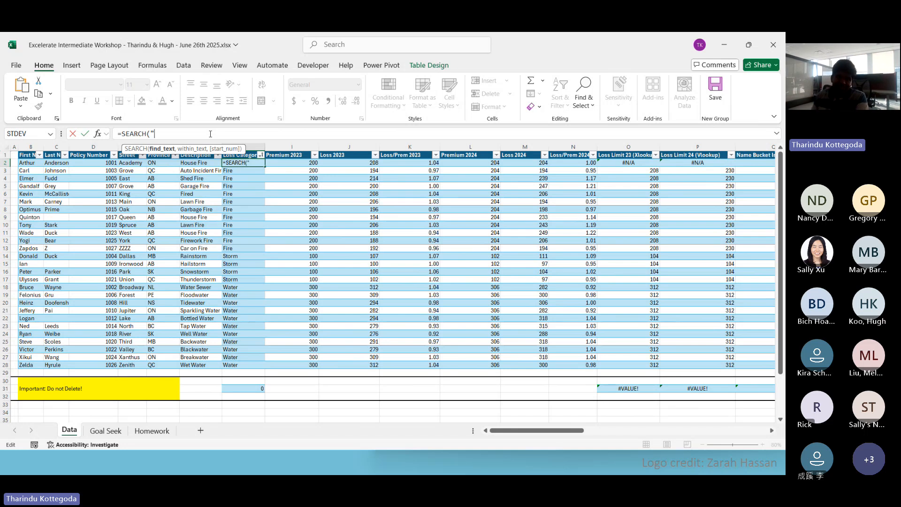
text(Fire")
drag(152, 134, 190, 134)
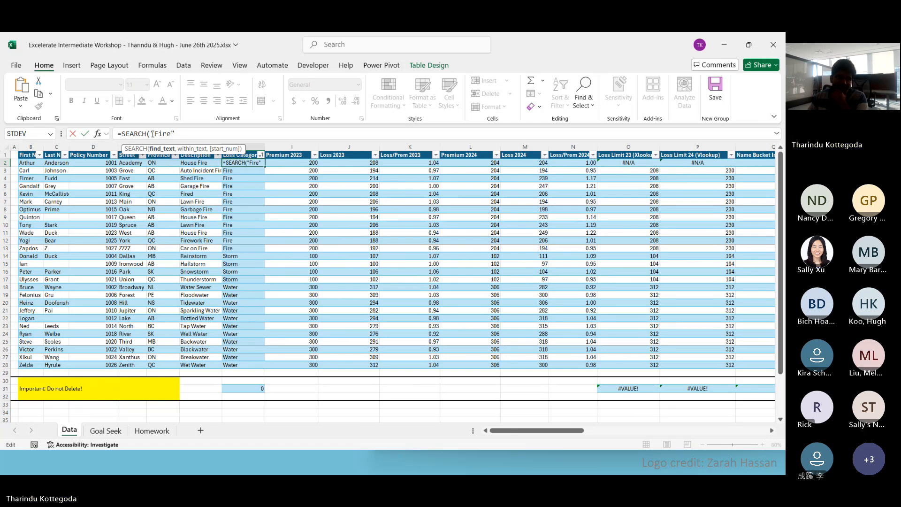
click(185, 135)
text(,)
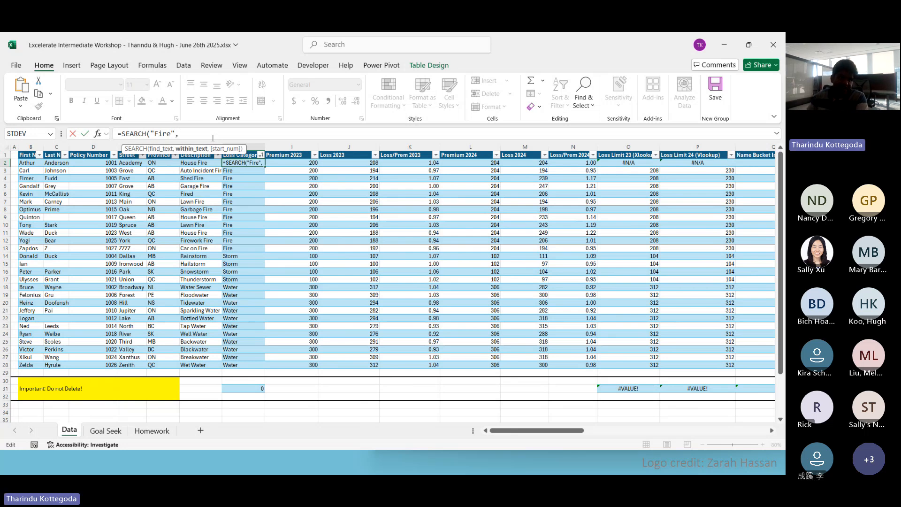
click(202, 163)
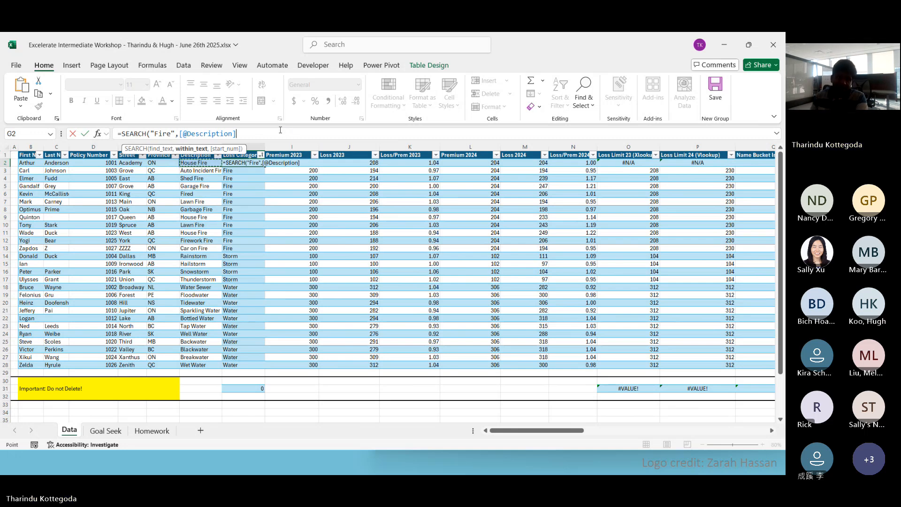
text())
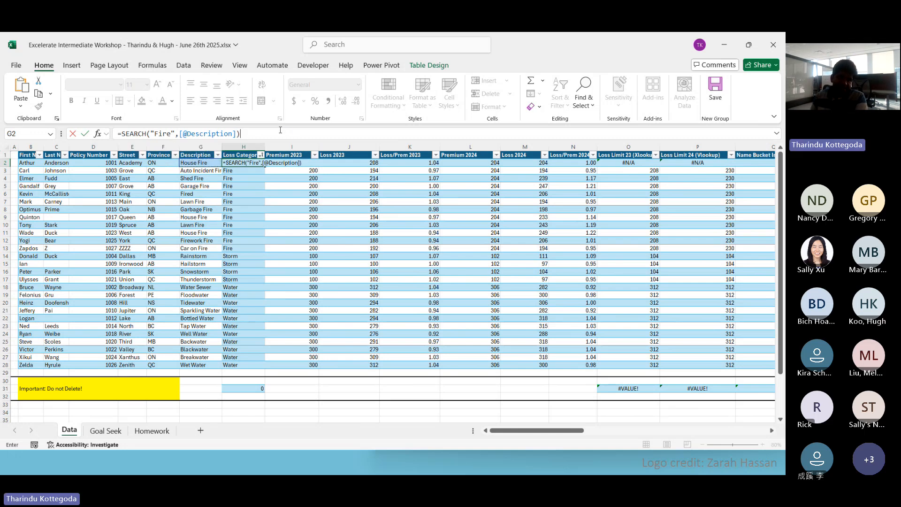
key(Return)
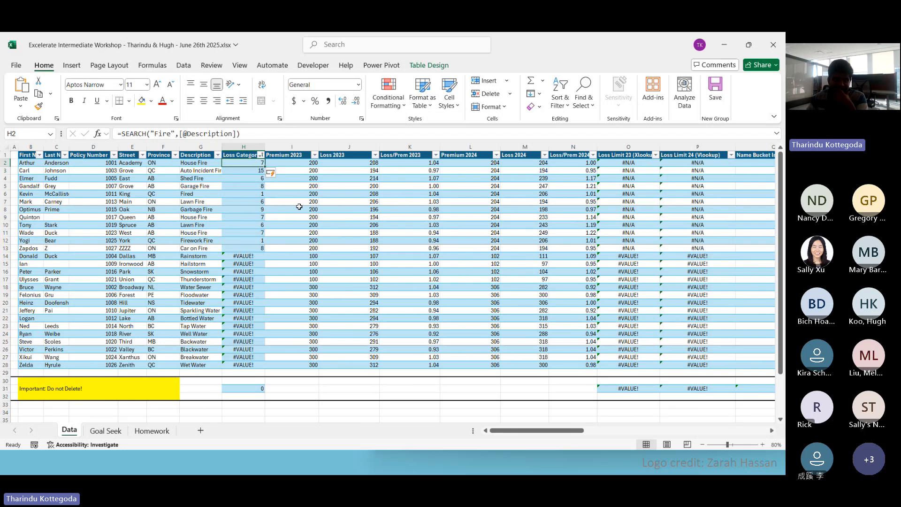
drag(253, 165, 252, 365)
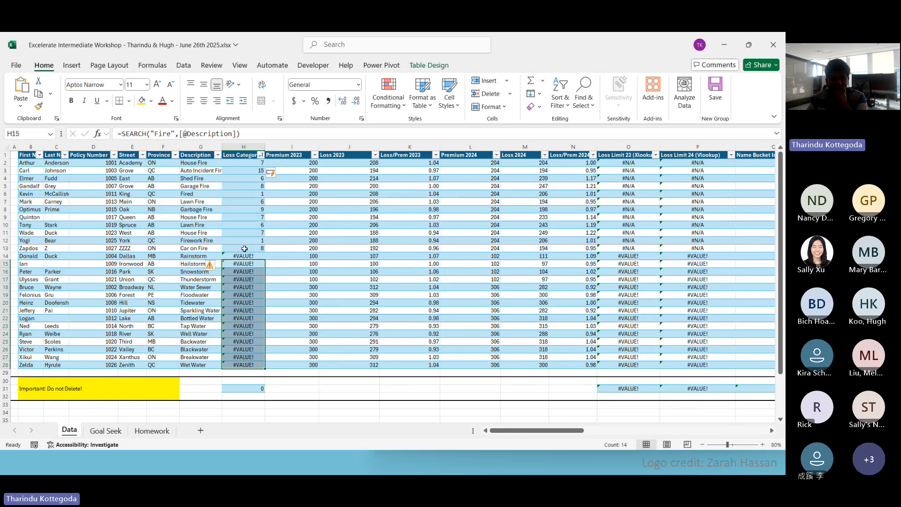
click(237, 163)
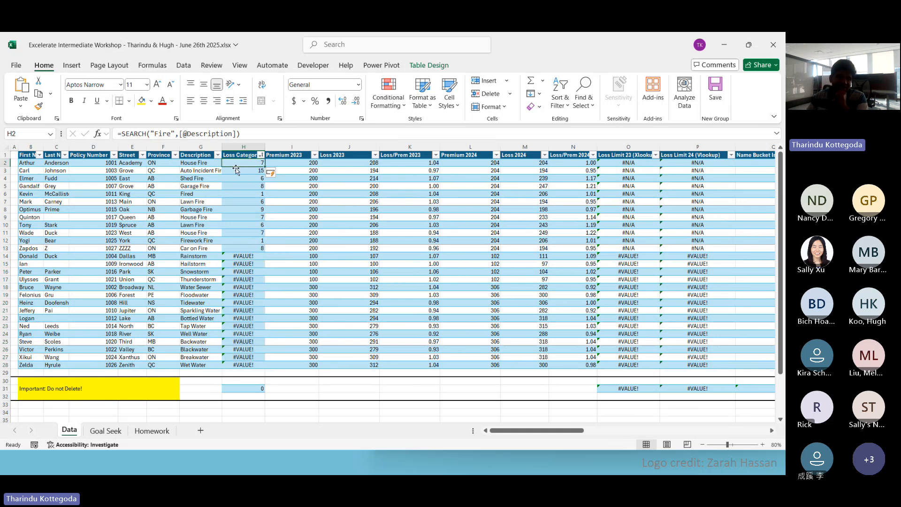
click(124, 134)
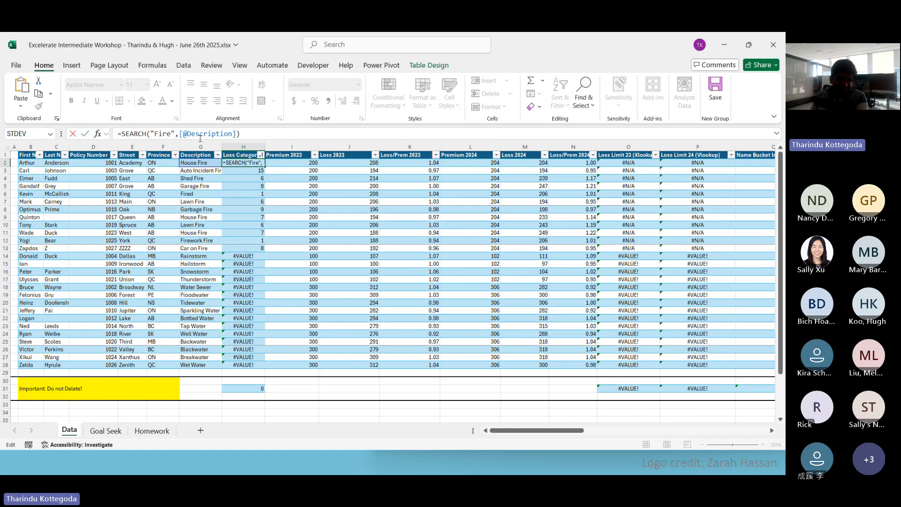
text(ISNUMBER()
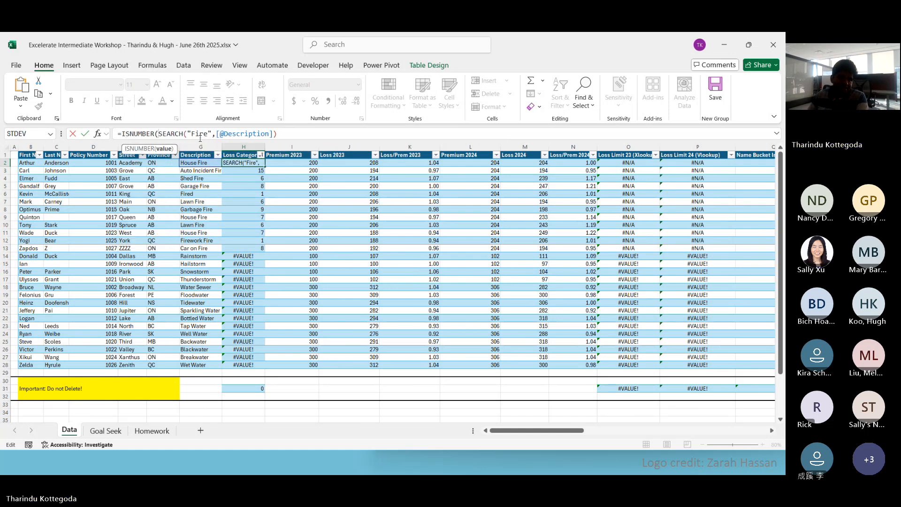
click(283, 137)
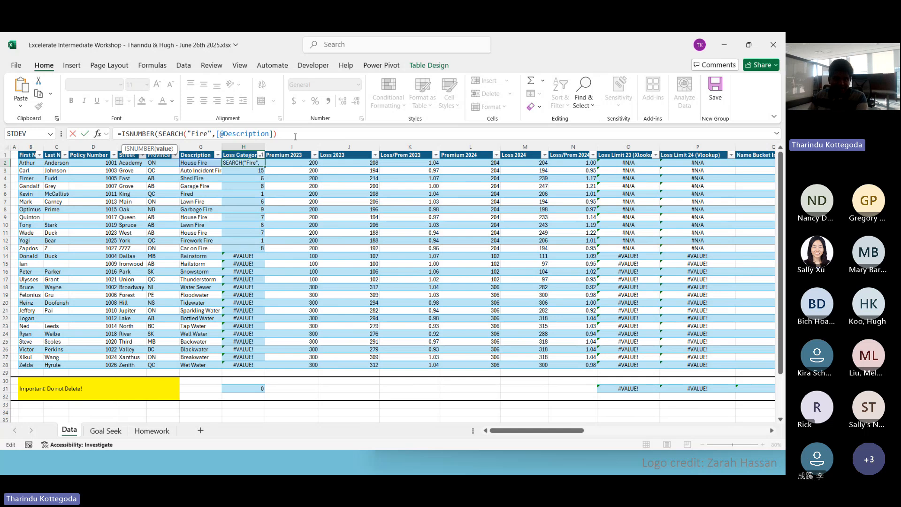
text()))
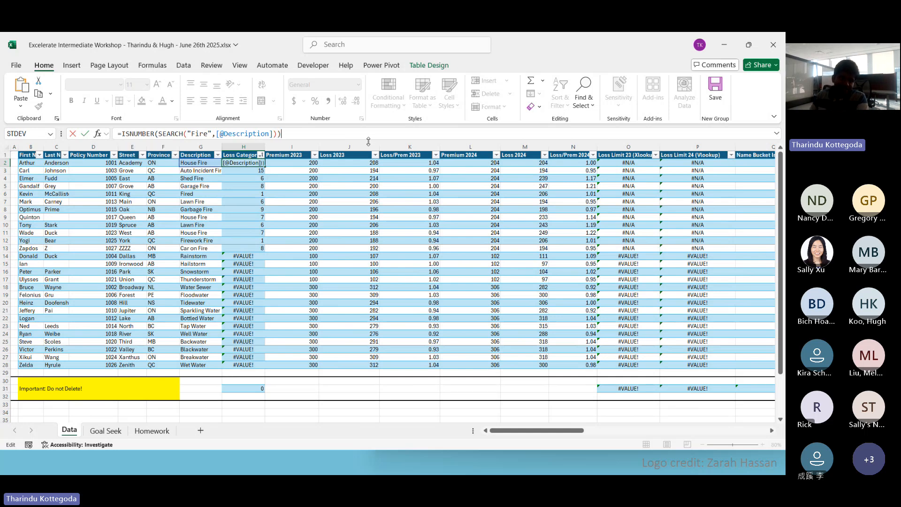
key(ctrl+Return)
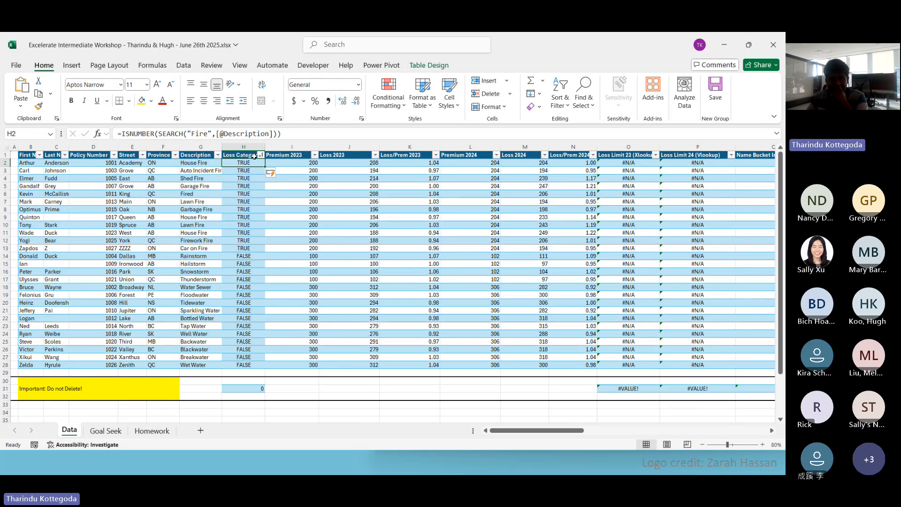
Step: Compare the ISNUMBER results in the fire rows with those in the storm and water rows of Loss Category
drag(244, 163, 244, 248)
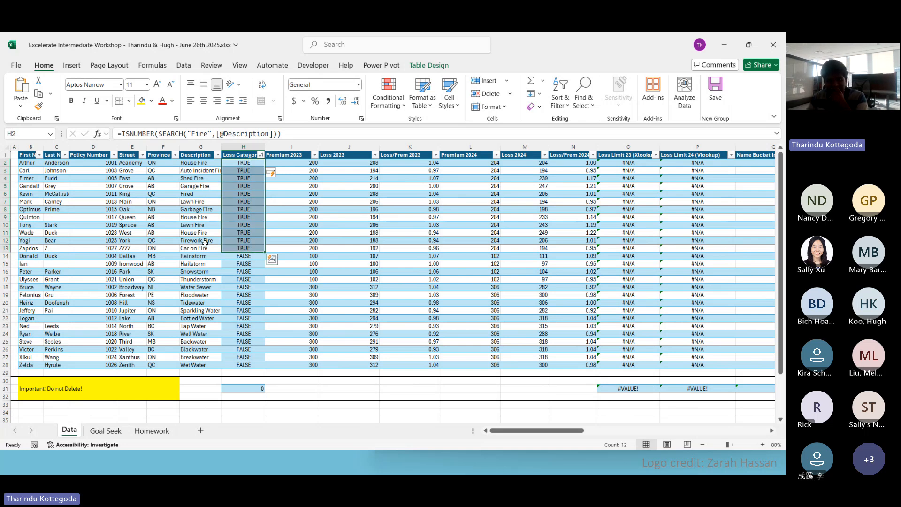
drag(244, 256, 243, 366)
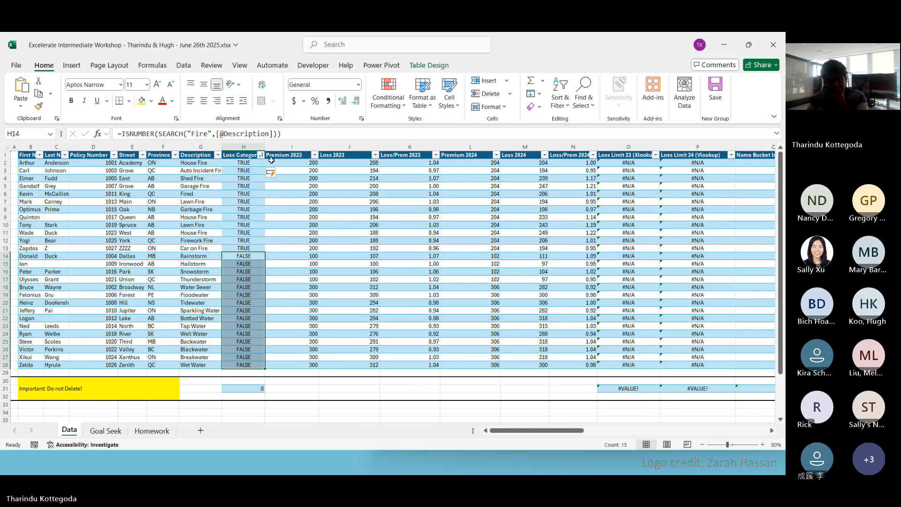
click(253, 162)
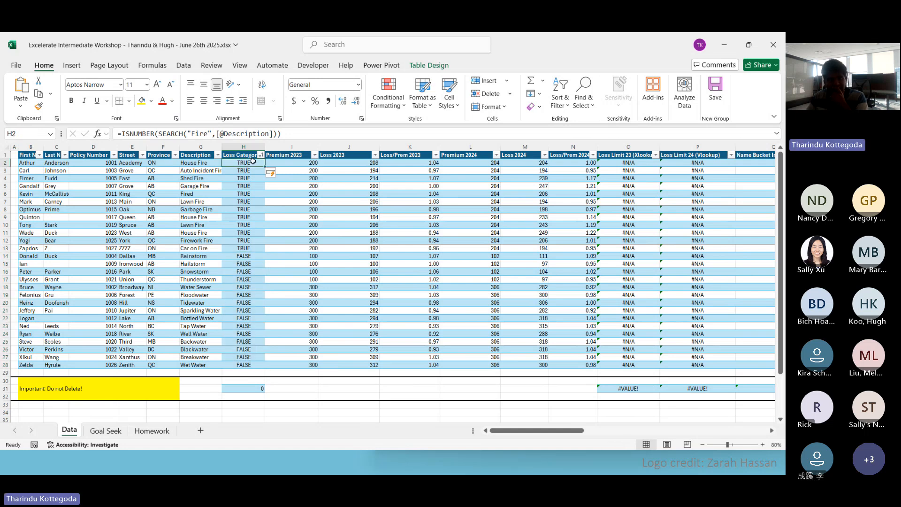
click(123, 136)
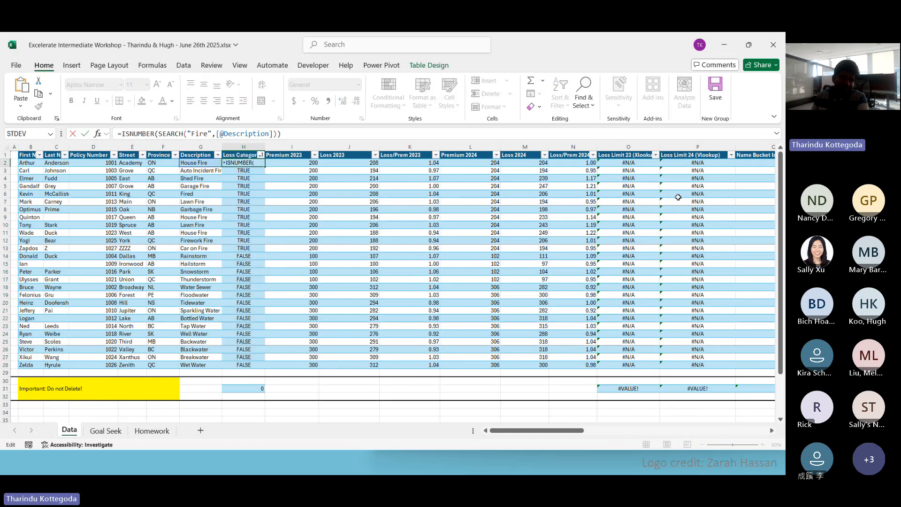
key(Return)
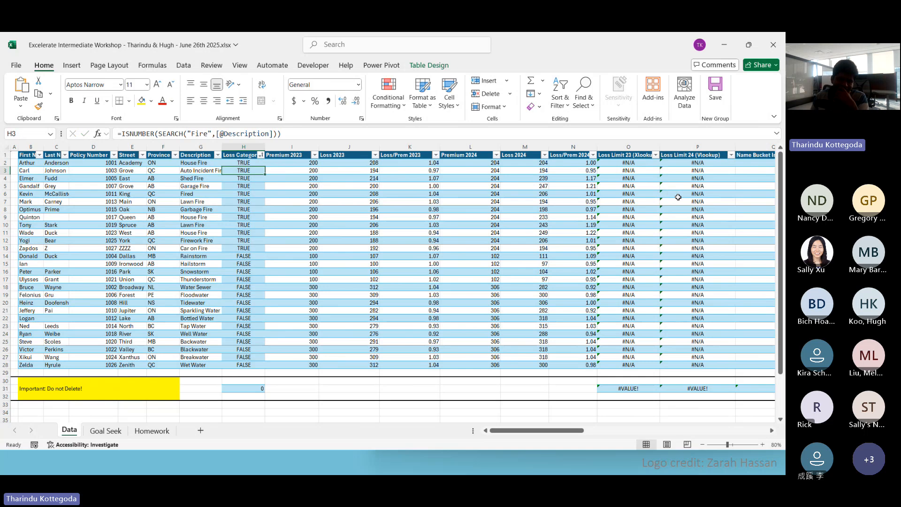
key(Up)
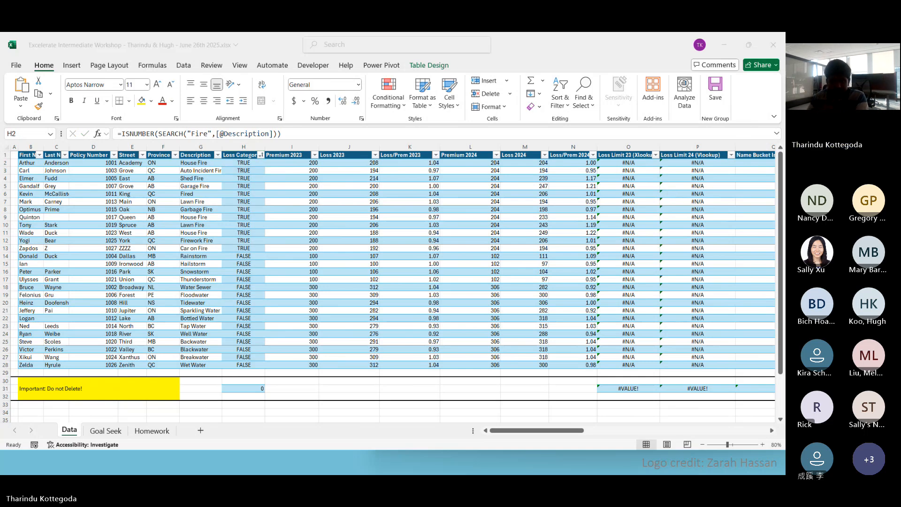
Step: Switch to the Teams meeting window to check the chat, and return to the Excel workbook
key(super)
mouse_move(482, 455)
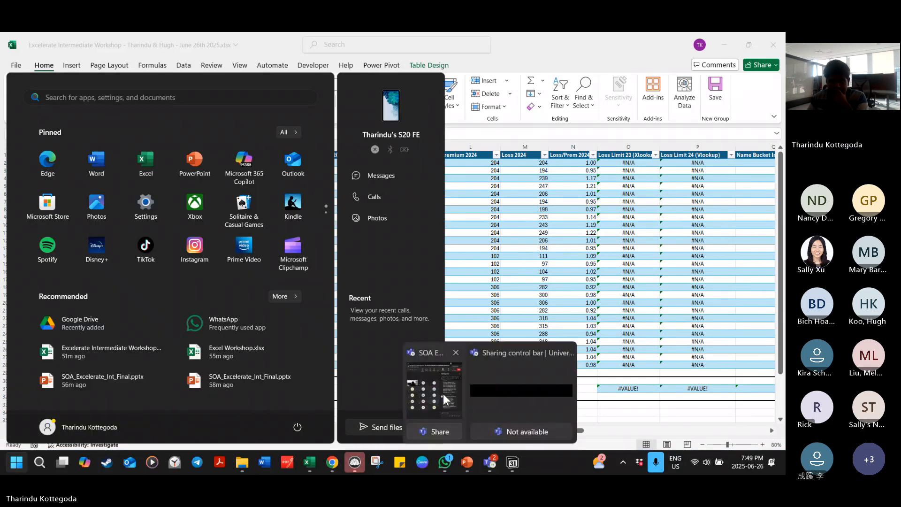
click(443, 393)
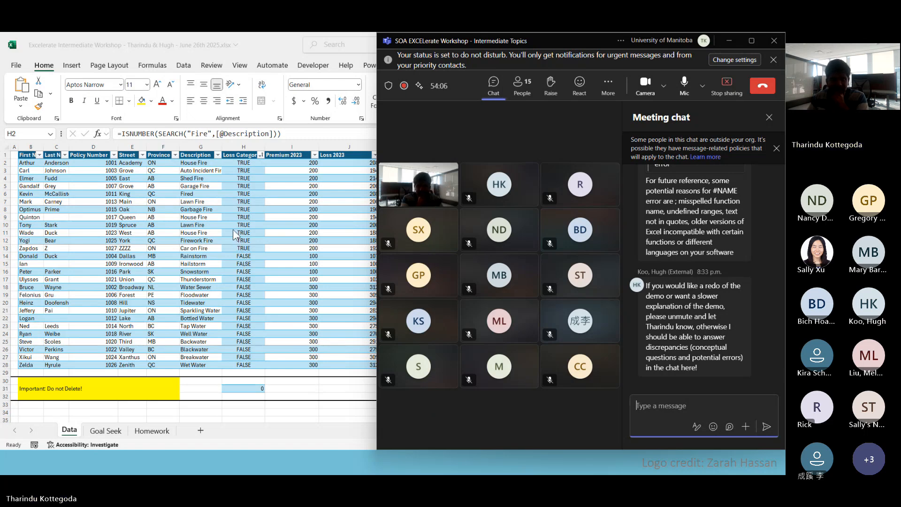
key(alt+Tab)
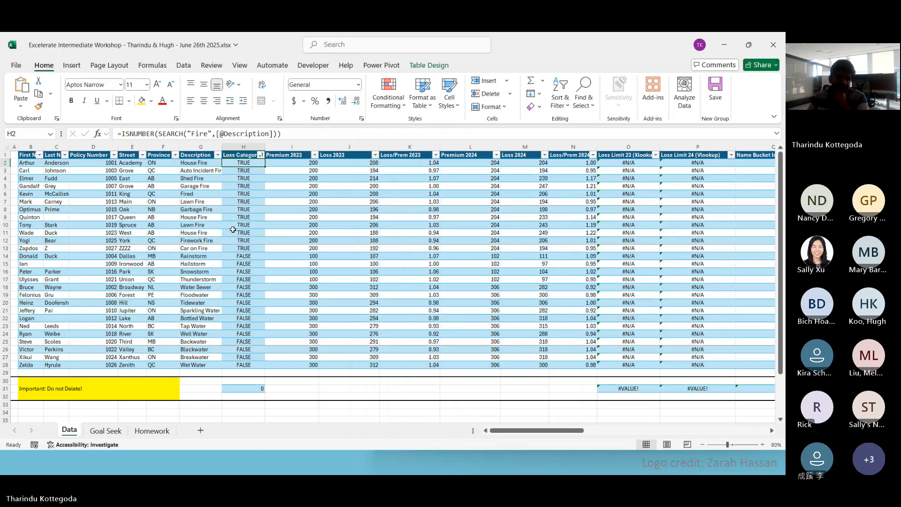
Step: Insert IF( before ISNUMBER in H2's formula, using the whole ISNUMBER expression as the logical test followed by a comma
click(123, 133)
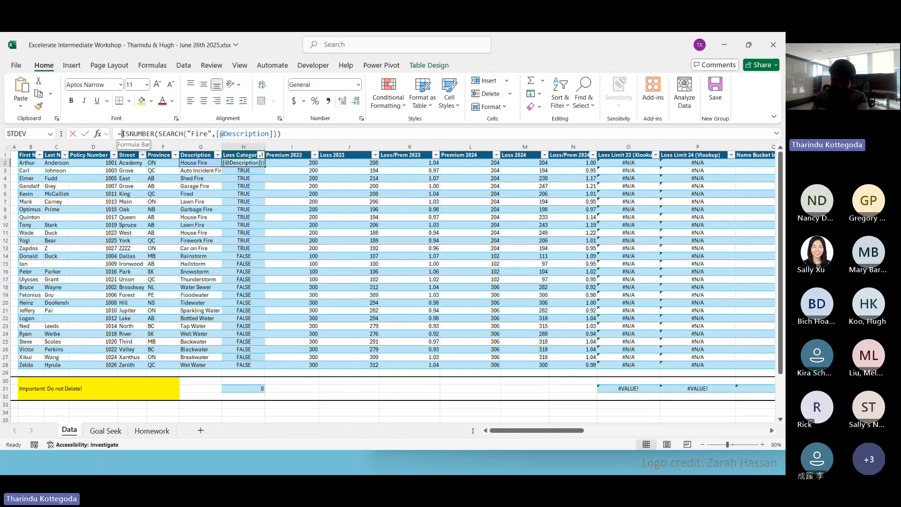
text(IF()
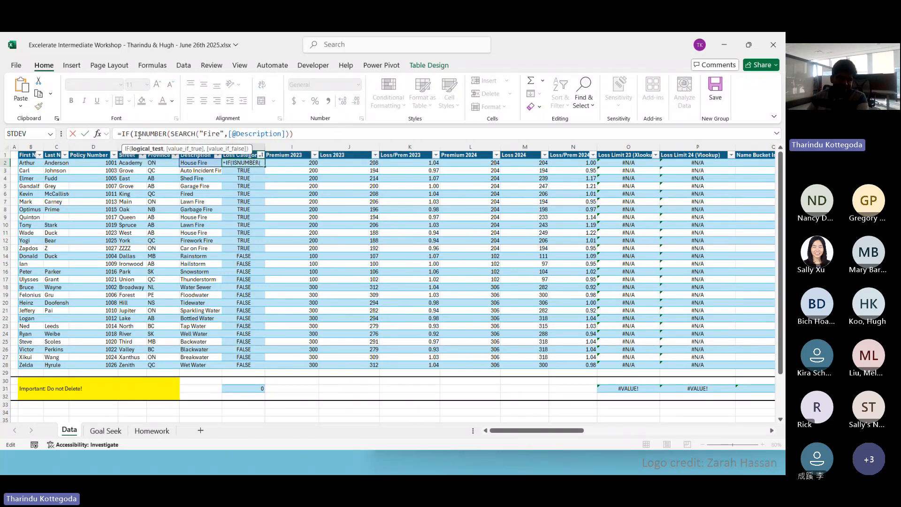
drag(134, 135, 293, 134)
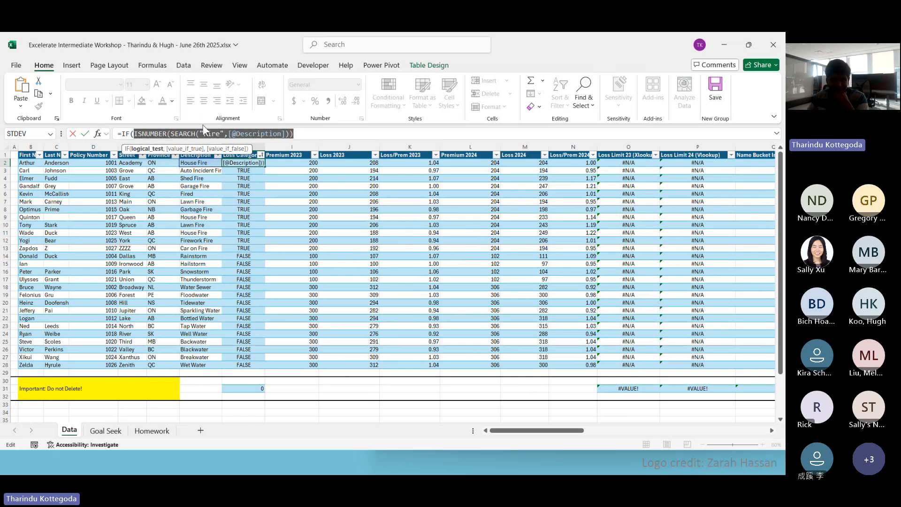
click(152, 134)
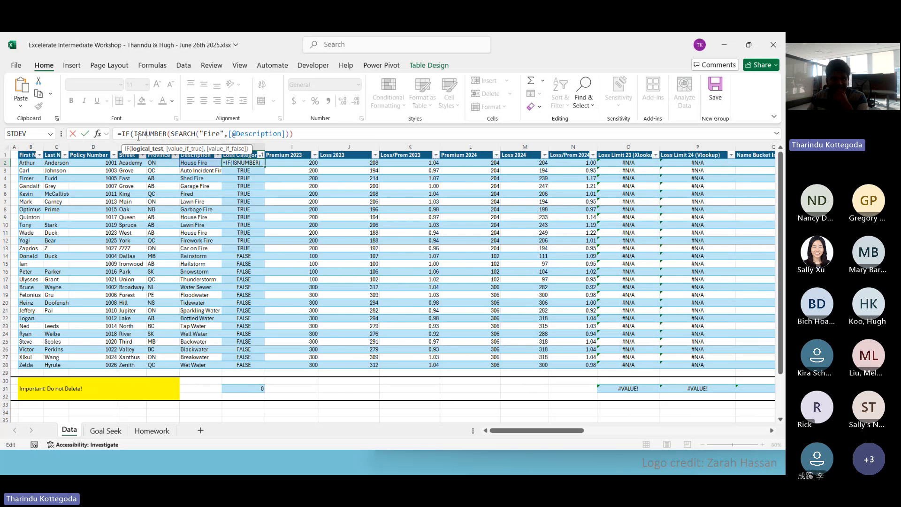
drag(135, 134, 294, 134)
click(151, 134)
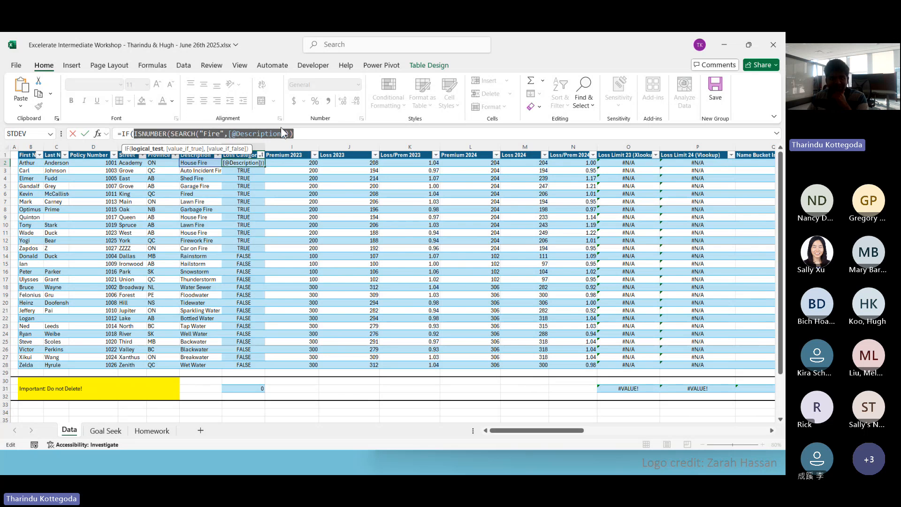
click(298, 135)
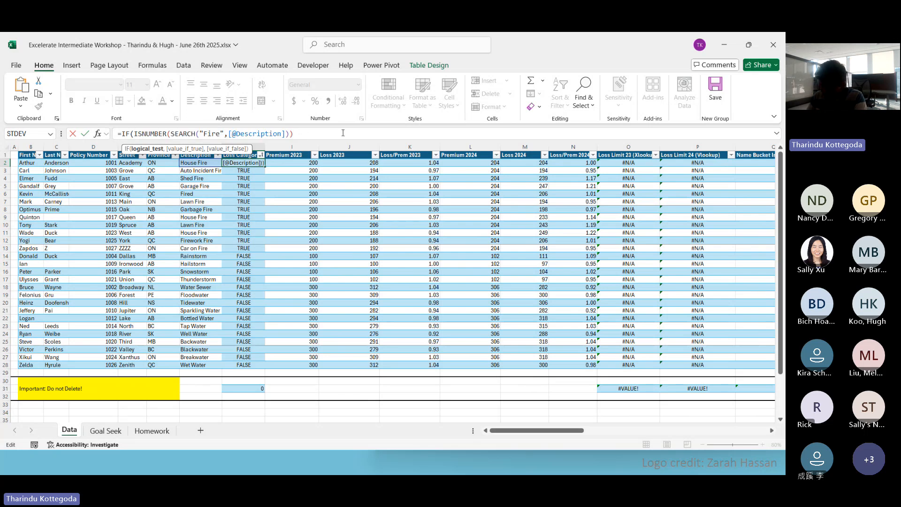
text(,)
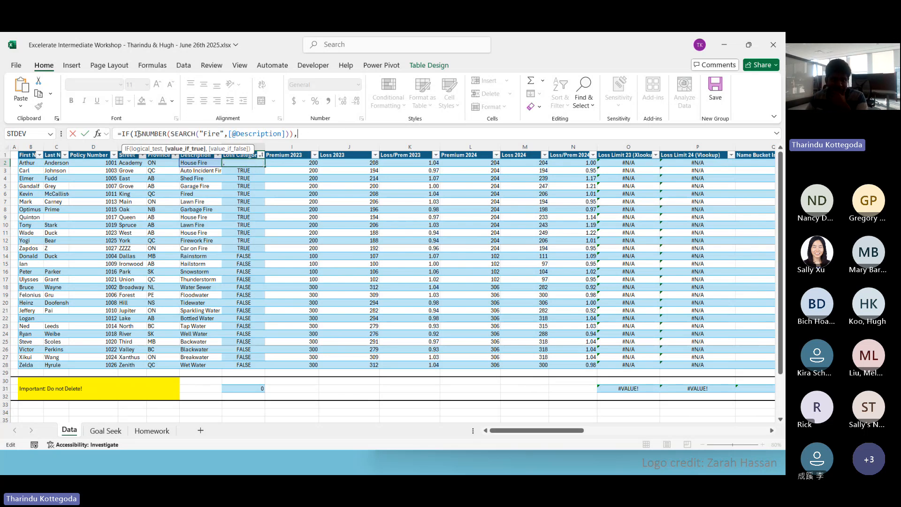
drag(136, 135, 307, 131)
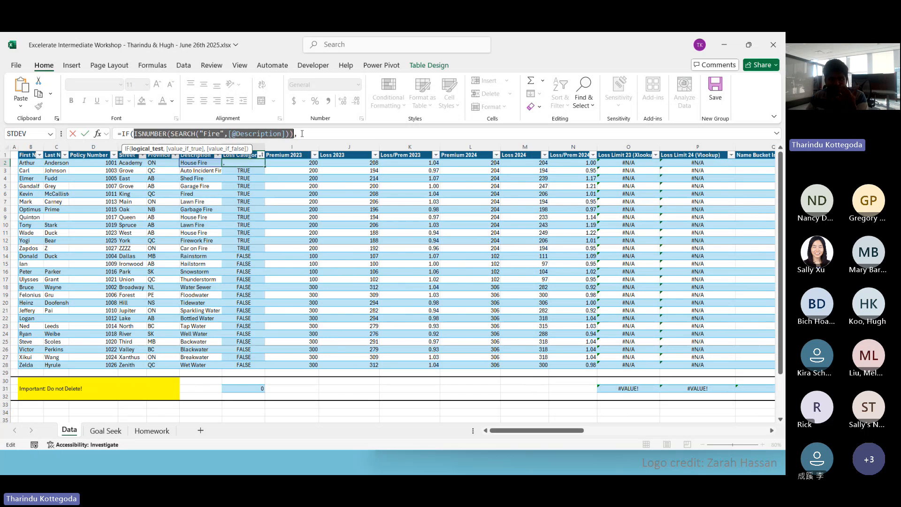
click(303, 134)
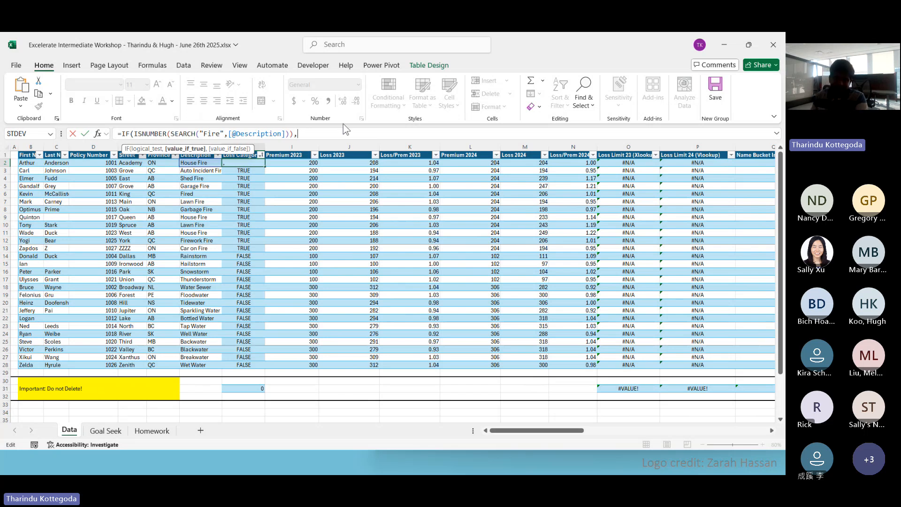
Step: Complete the IF formula with "Fire" as the true value and "" as the false value, and fill the Loss Category column
text("Fire)
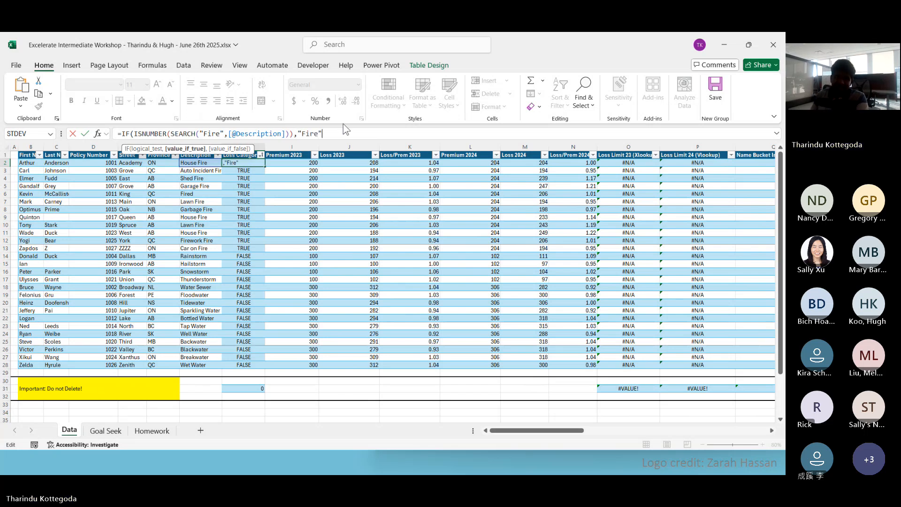
text(",)
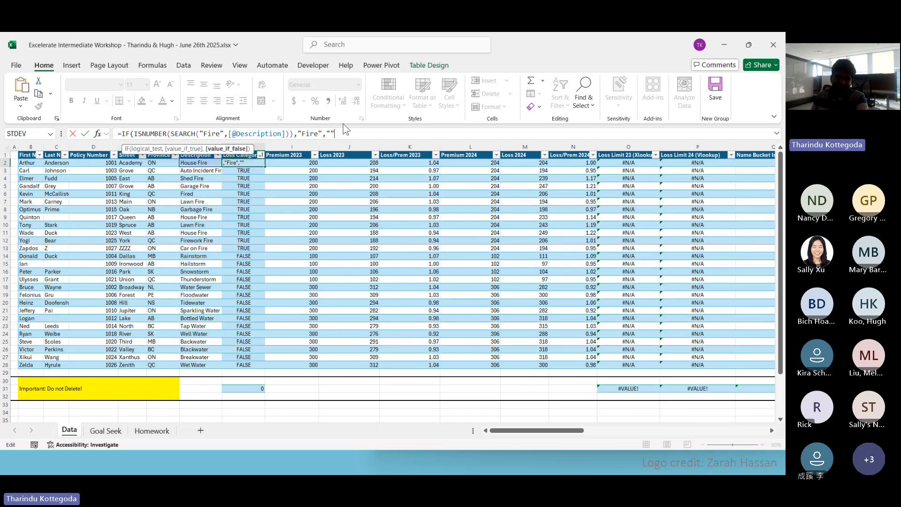
text(""))
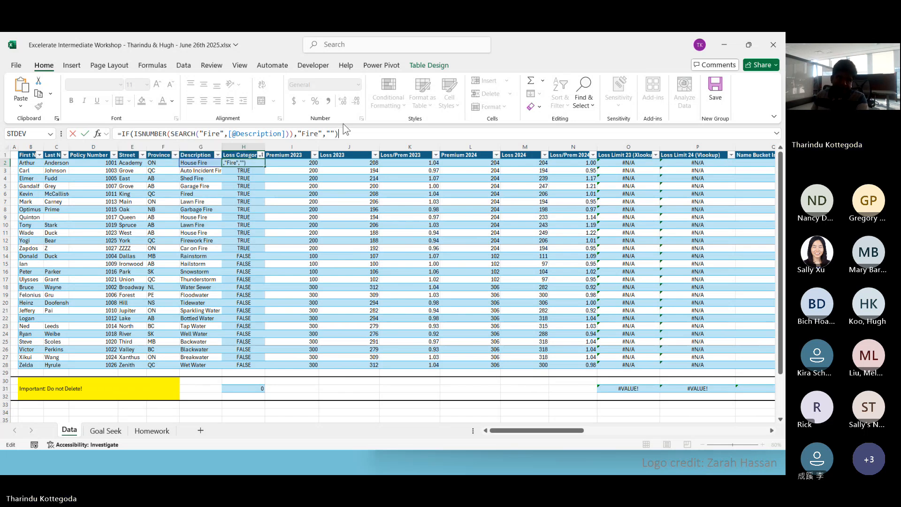
key(Return)
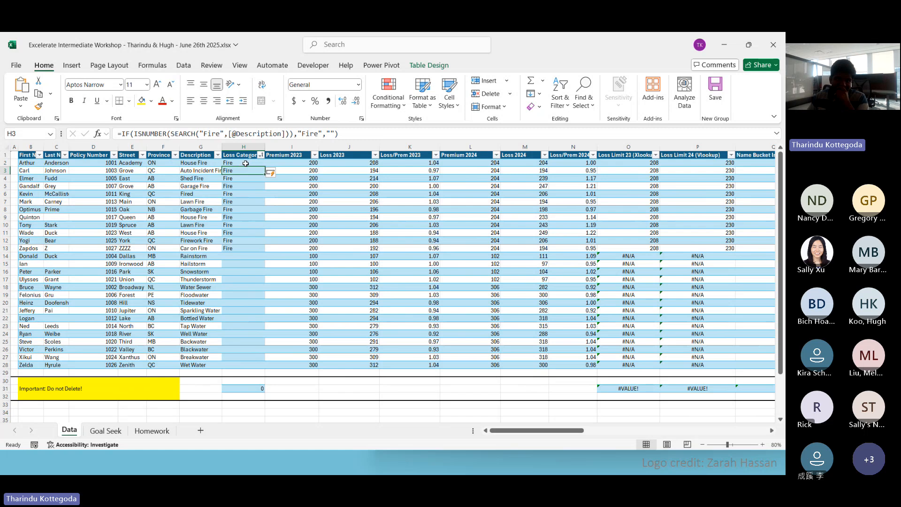
drag(246, 163, 244, 248)
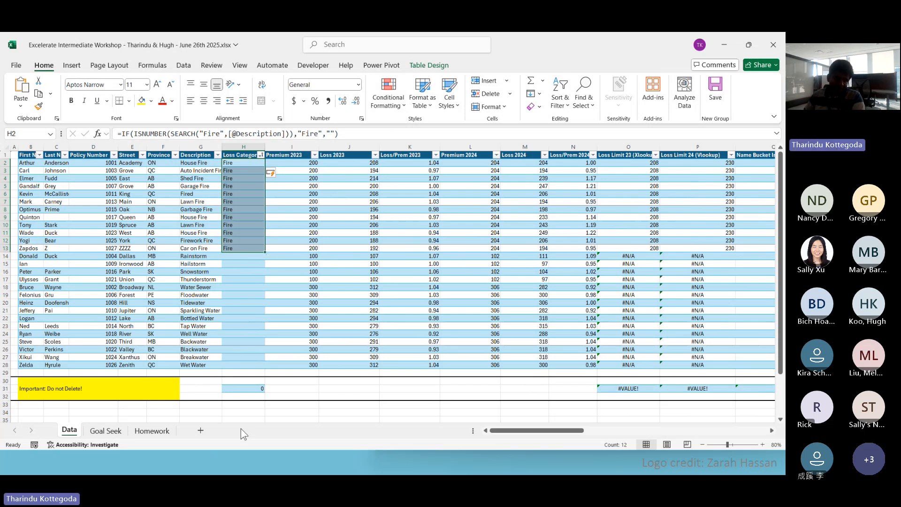
Step: Open the stored nested IF formula in H31 and enlarge the formula display to examine its Fire, Water and Storm conditions
click(243, 388)
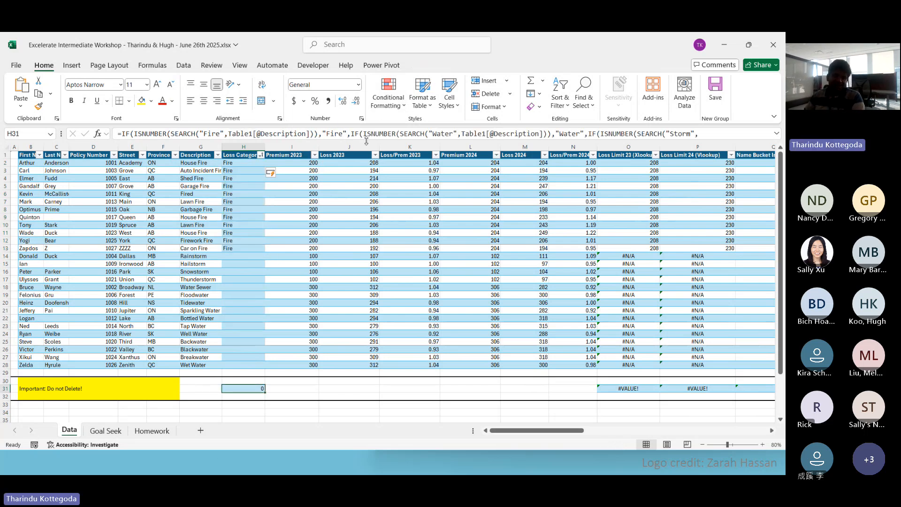
click(441, 133)
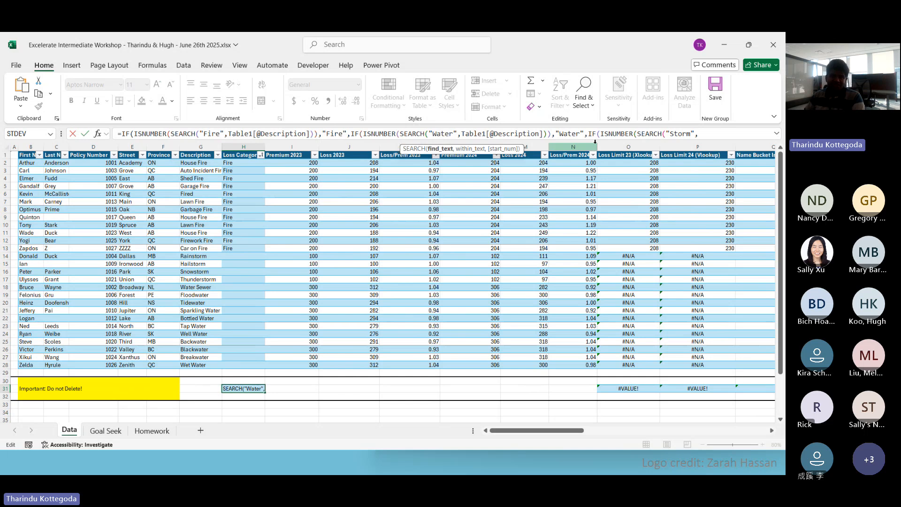
click(776, 134)
click(337, 186)
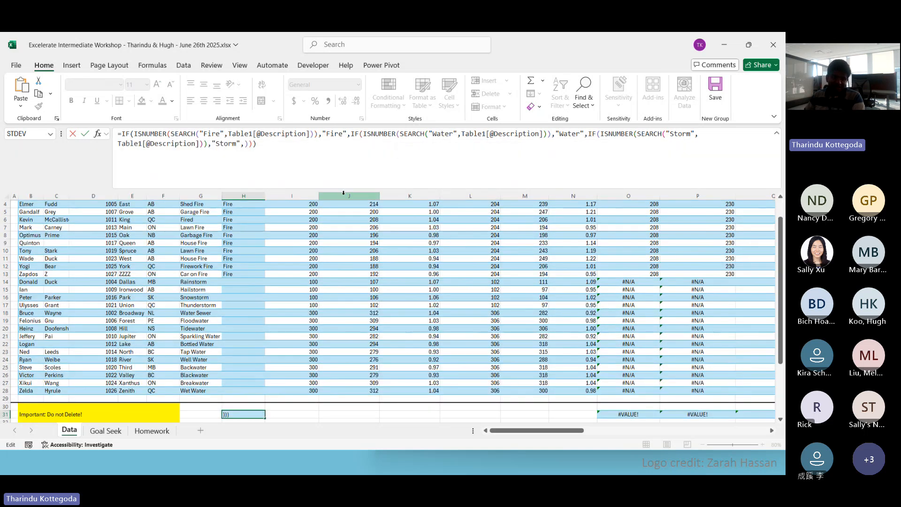
drag(353, 190, 353, 159)
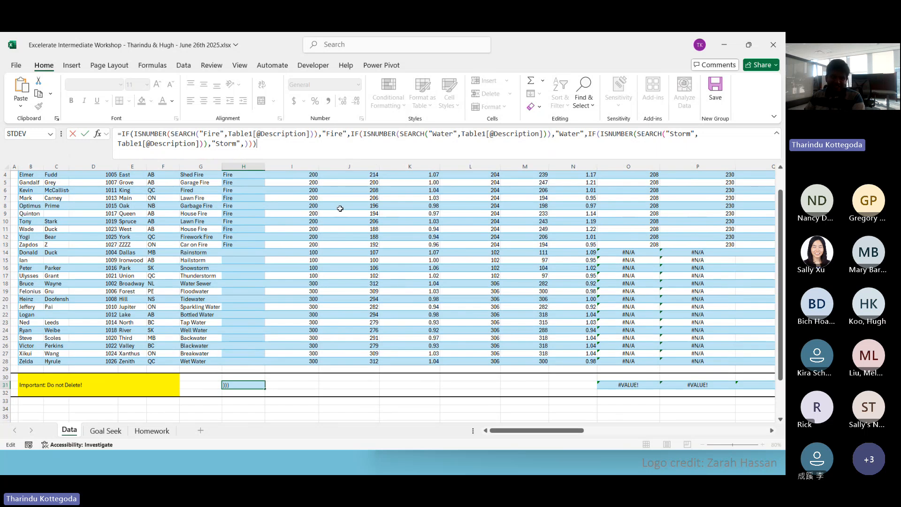
scroll(253, 288, up, 1)
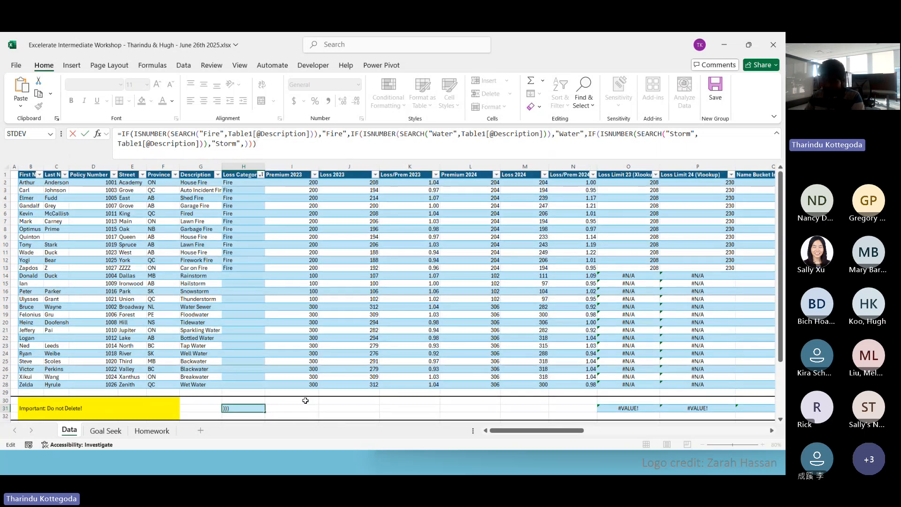
Step: Copy the nested Fire/Water/Storm IF formula from H31 into the Loss Category column, H2:H28
key(ctrl+Return)
key(ctrl+c)
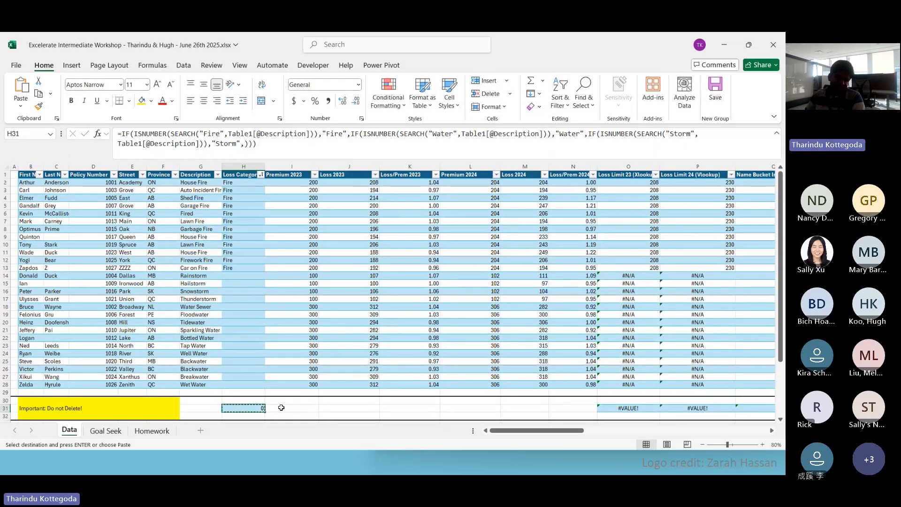
drag(243, 182, 254, 385)
key(ctrl+v)
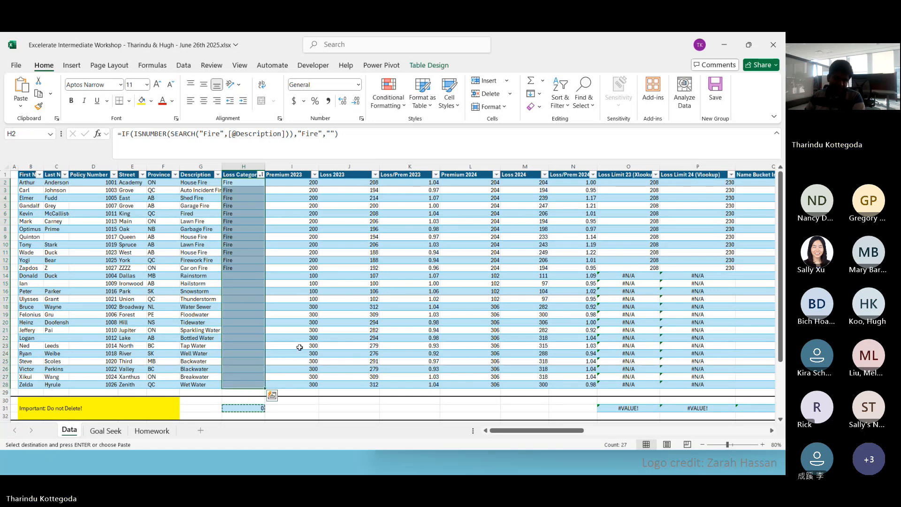
click(245, 322)
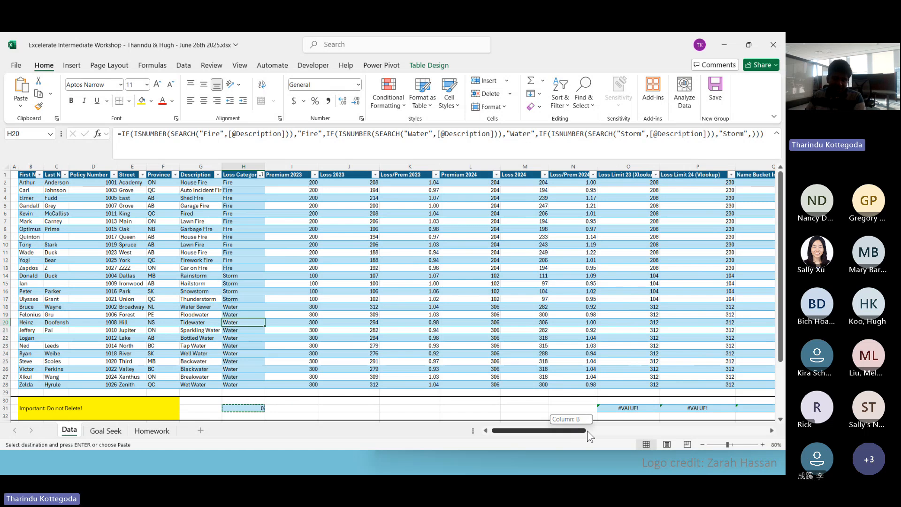
Step: Examine the IF, OR and AND formulas in the Flag 24, Flag One and Flag Both columns
drag(587, 430, 627, 436)
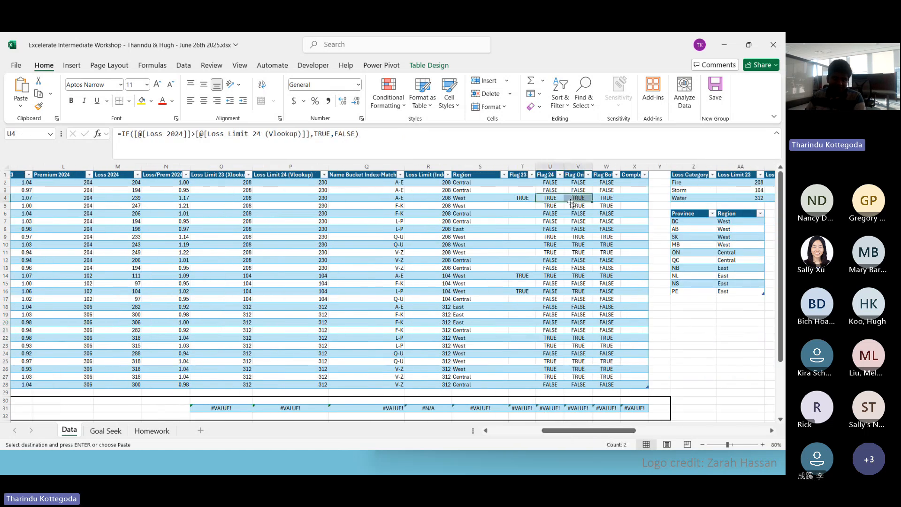
drag(550, 198, 578, 198)
click(578, 182)
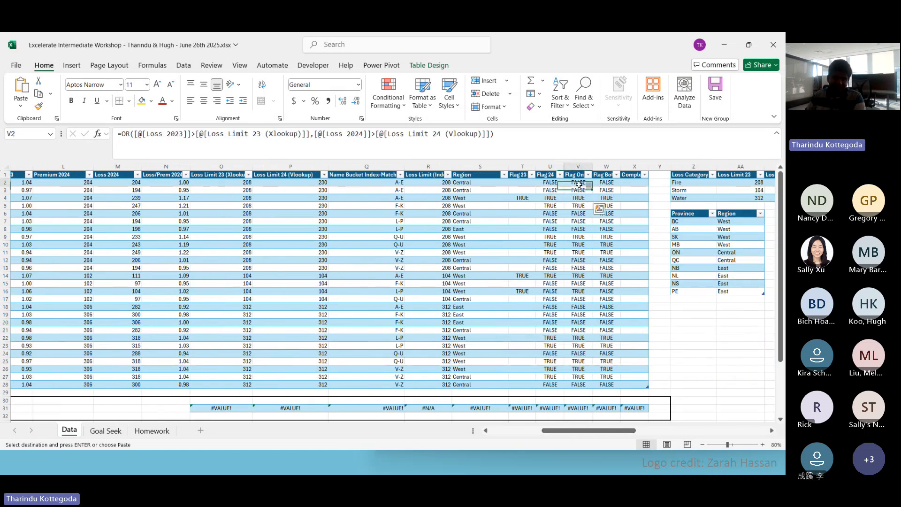
click(605, 183)
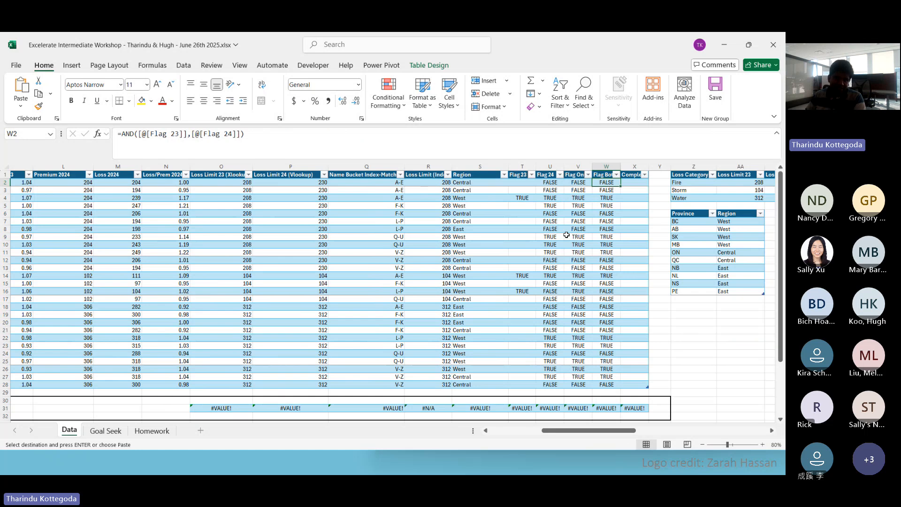
click(562, 269)
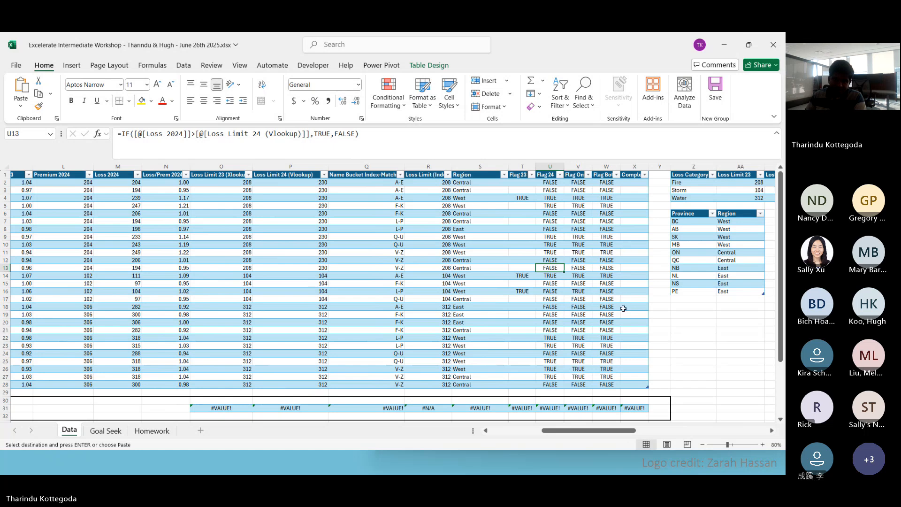
Step: Copy the stored flag formulas from T31:W31 into the table's four Flag columns, starting at T2
click(530, 410)
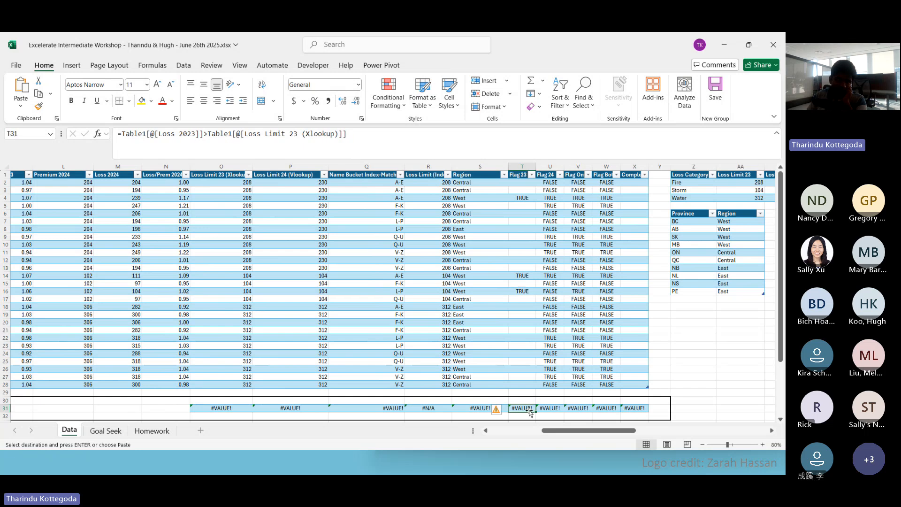
drag(528, 408, 608, 408)
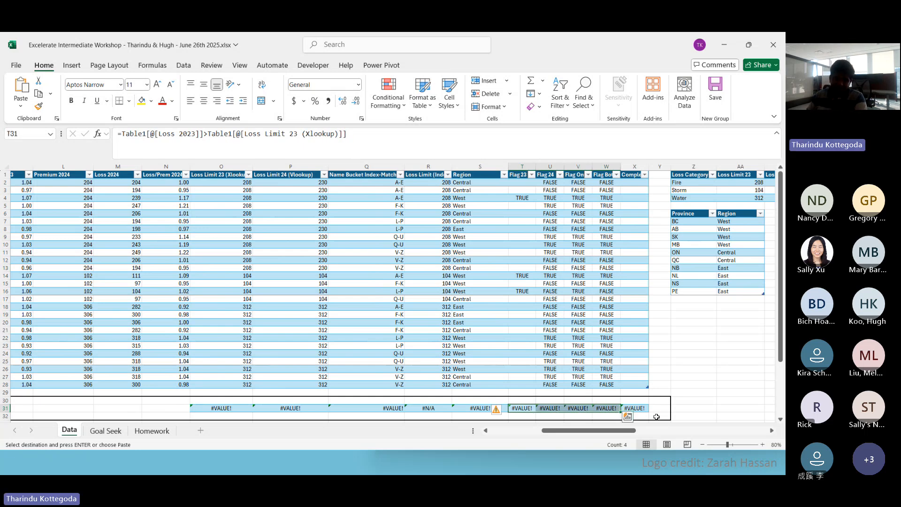
click(523, 182)
key(ctrl+v)
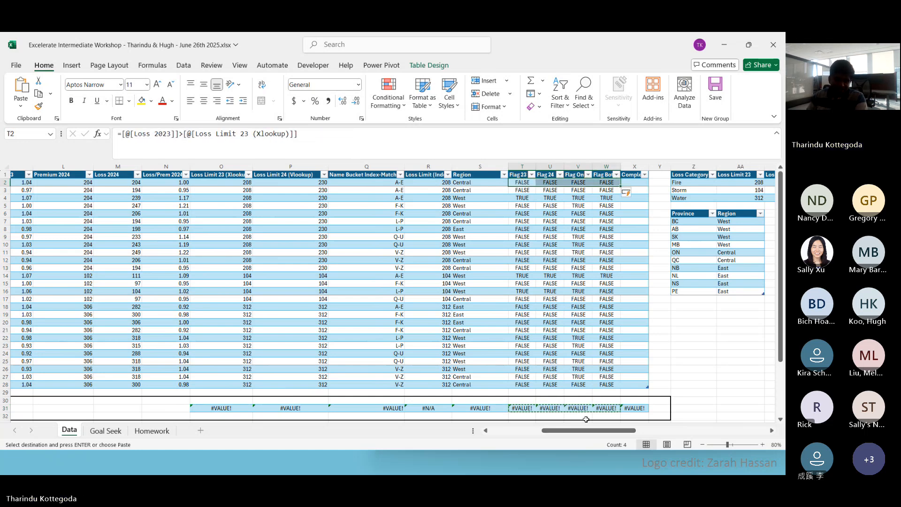
Step: Open the stored Flag 23 formula in T31 to examine its comparison of Loss 2023 with Loss Limit 23
drag(522, 408, 607, 409)
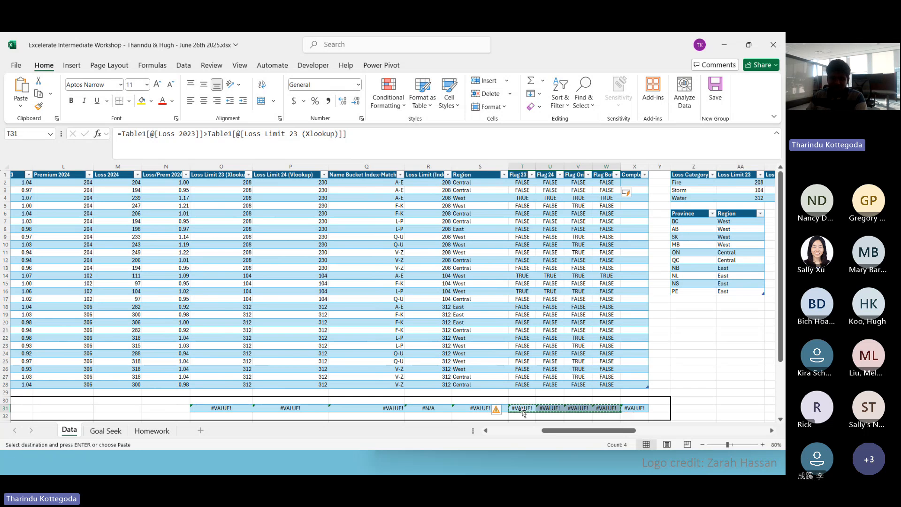
click(442, 136)
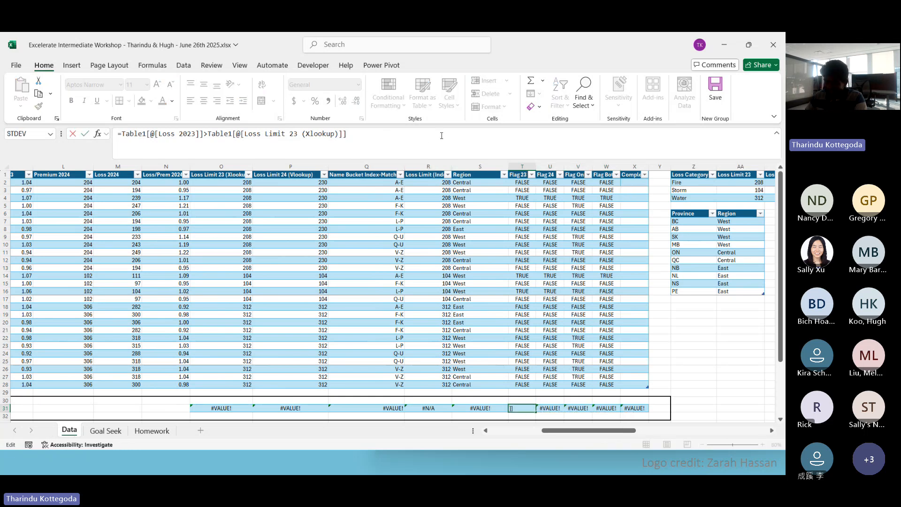
key(Return)
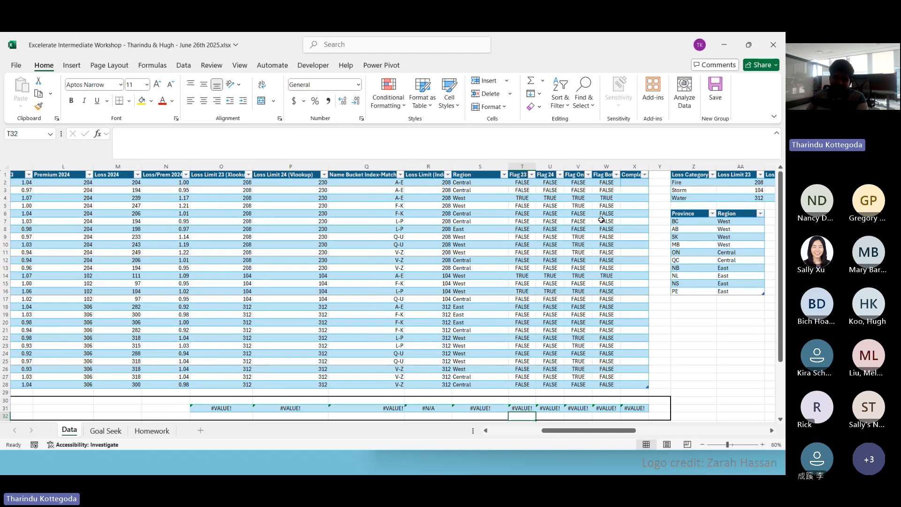
Step: Minimize the workbook, enlarge the Teams meeting window to check the chat, and minimize it to show the slide
click(724, 49)
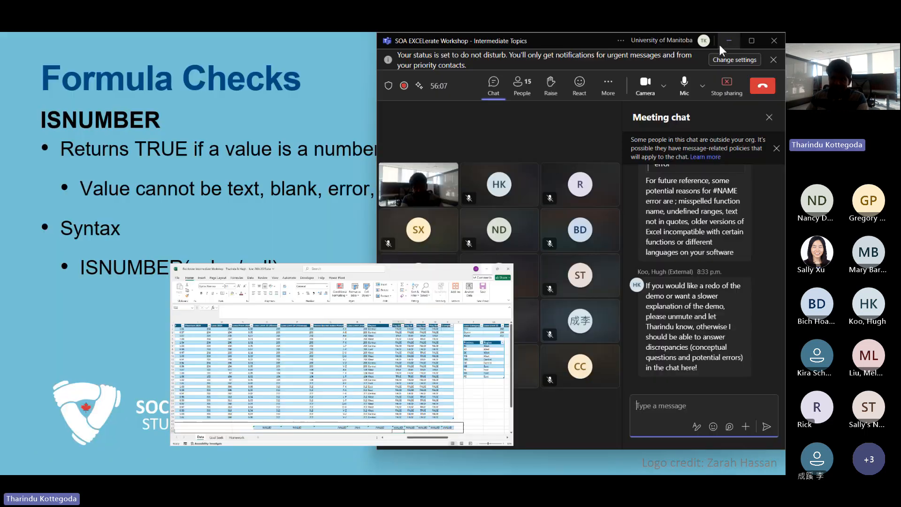
click(752, 41)
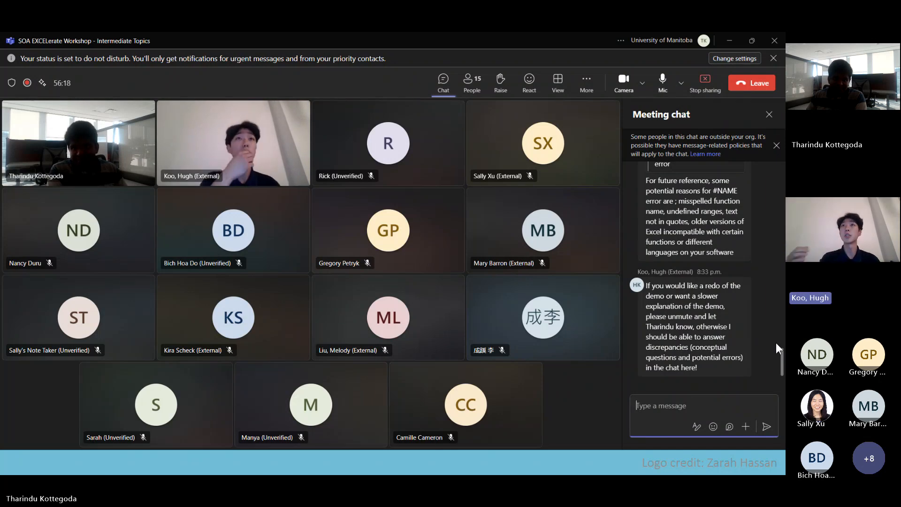
click(731, 39)
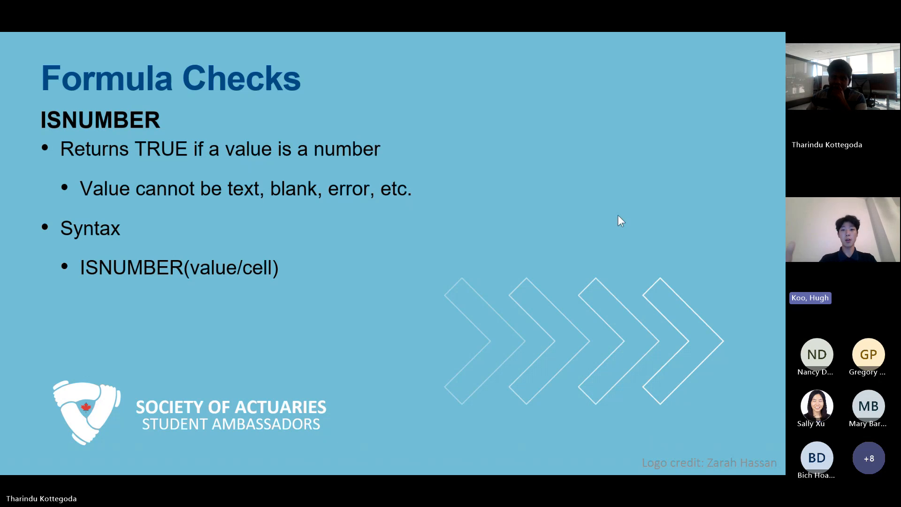
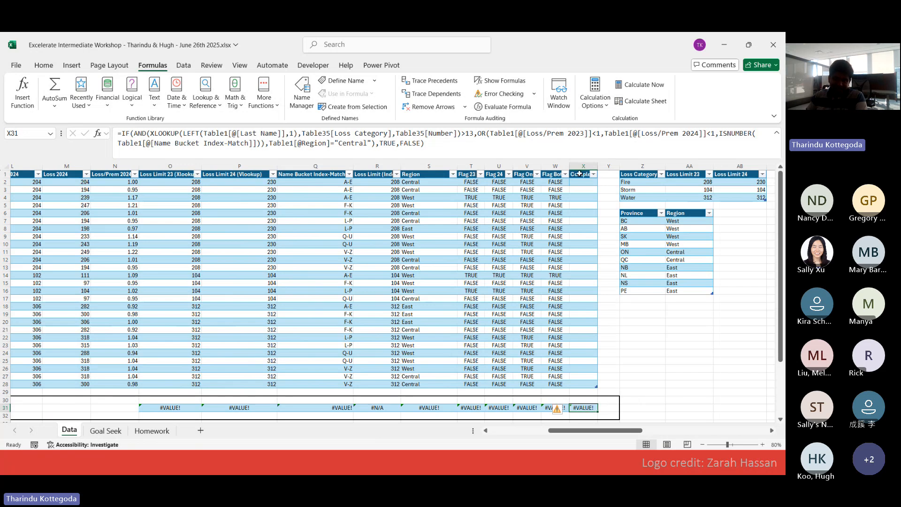
Step: Fit the Complex column's width to its header and fill X2:X28 with the stored formula from X31
click(579, 174)
double_click(597, 164)
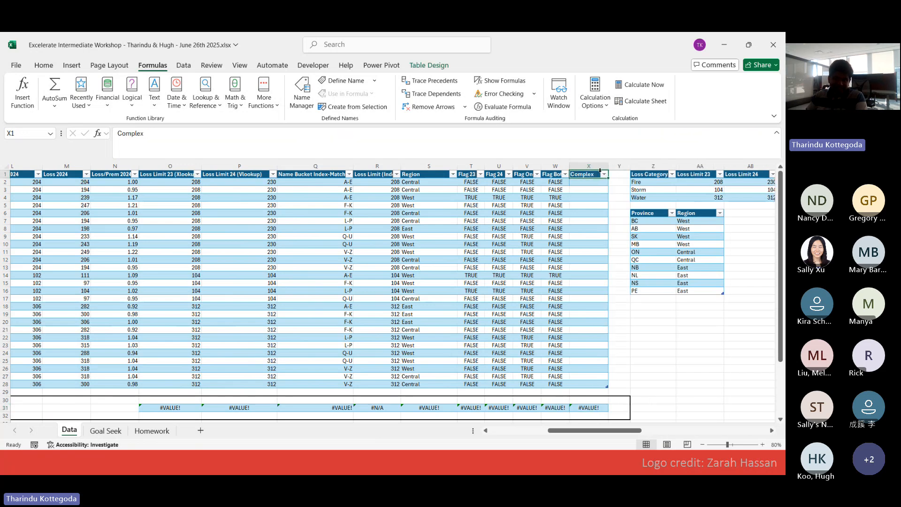
click(587, 407)
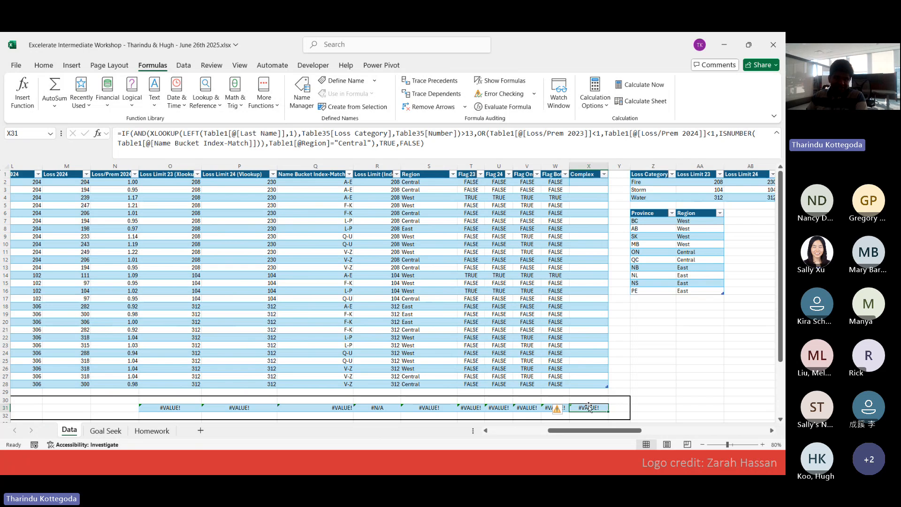
key(ctrl+c)
drag(584, 182, 583, 380)
key(ctrl+v)
key(Escape)
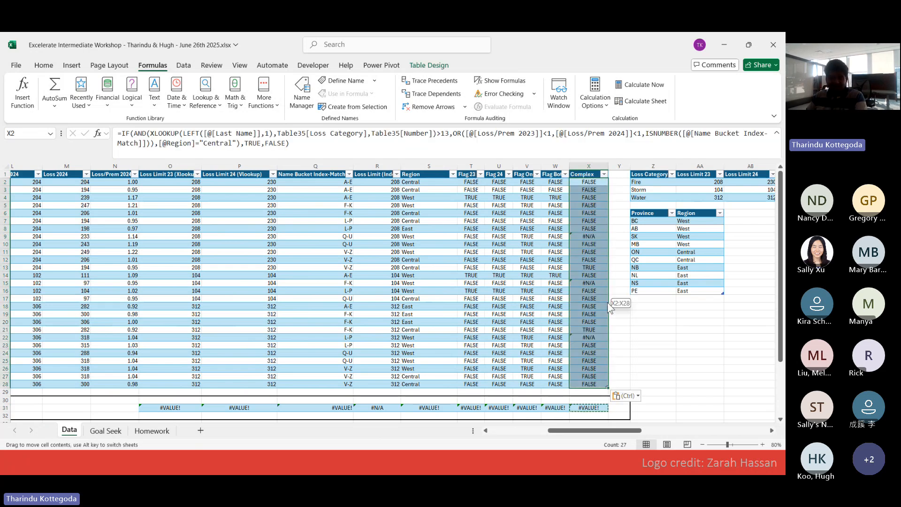
click(602, 299)
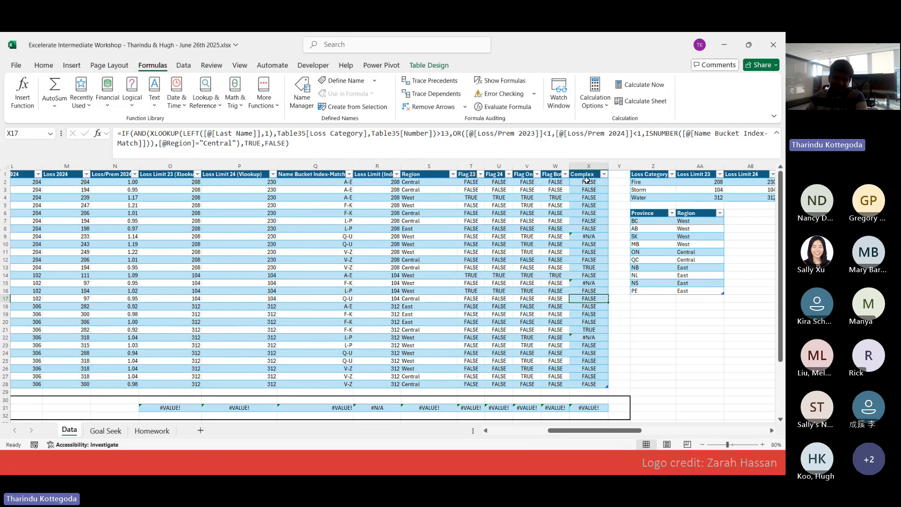
Step: Evaluate X2's Complex formula step by step through the LEFT expression and the XLOOKUP lookup range, and close the evaluation
click(587, 182)
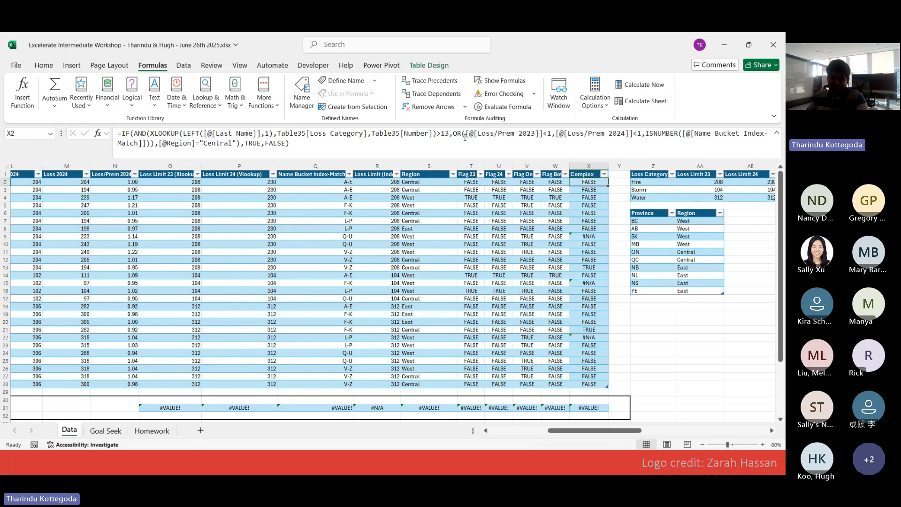
click(515, 109)
drag(539, 149, 309, 102)
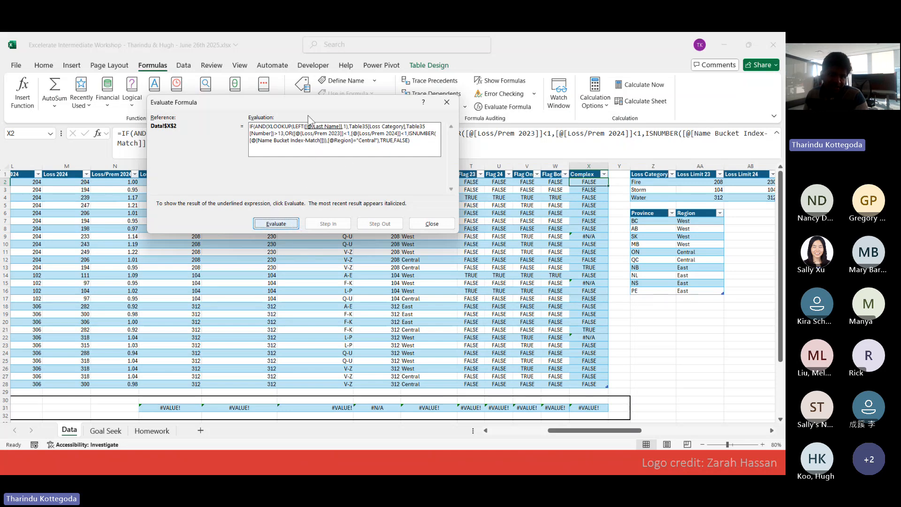
click(282, 224)
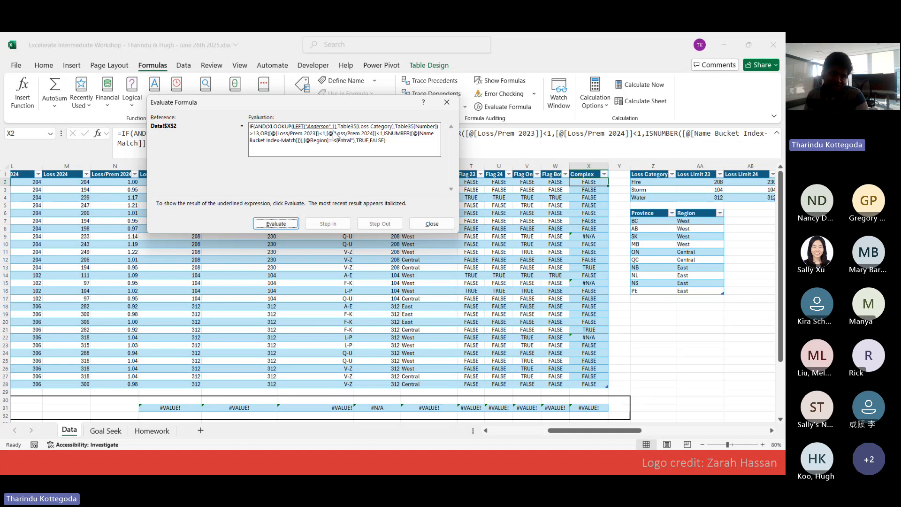
click(284, 226)
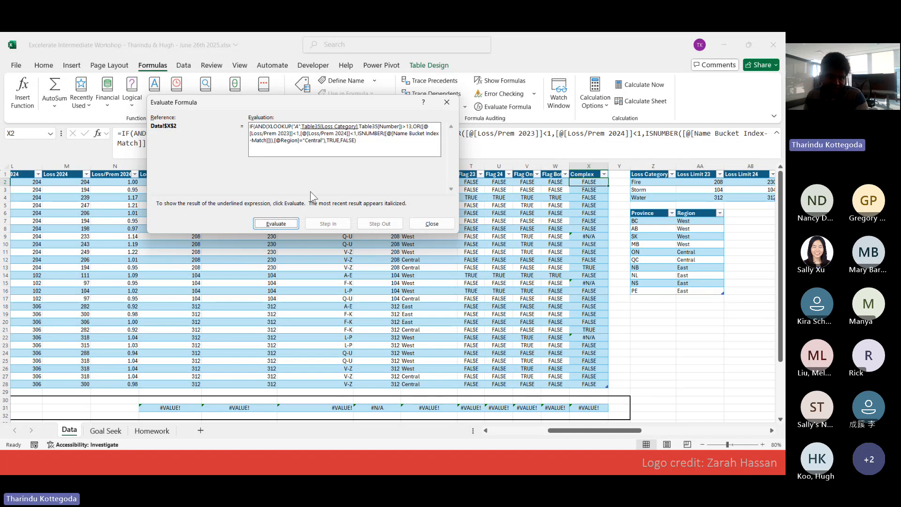
click(288, 224)
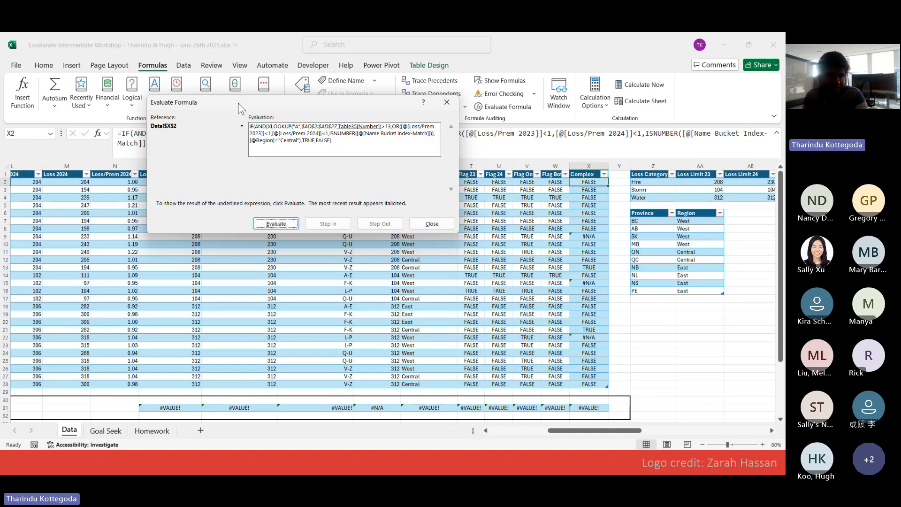
drag(238, 103, 243, 106)
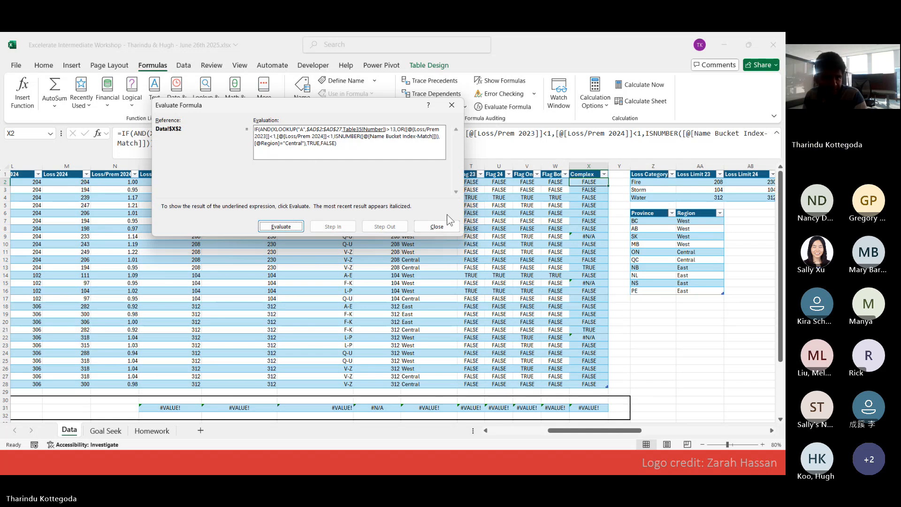
click(436, 226)
Step: Zoom the Data sheet out to 55% and examine the full table from First Name through the Complex column
drag(615, 435, 571, 431)
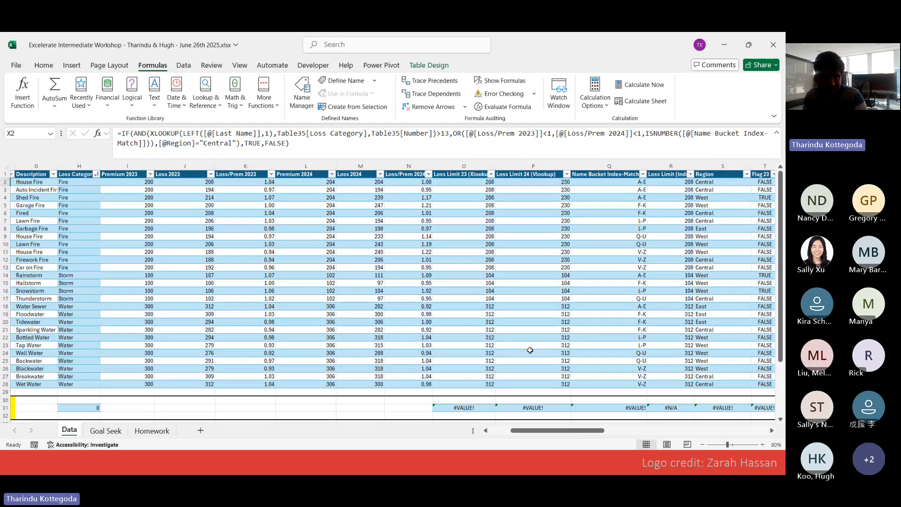
scroll(532, 352, down, 1)
scroll(531, 352, down, 1)
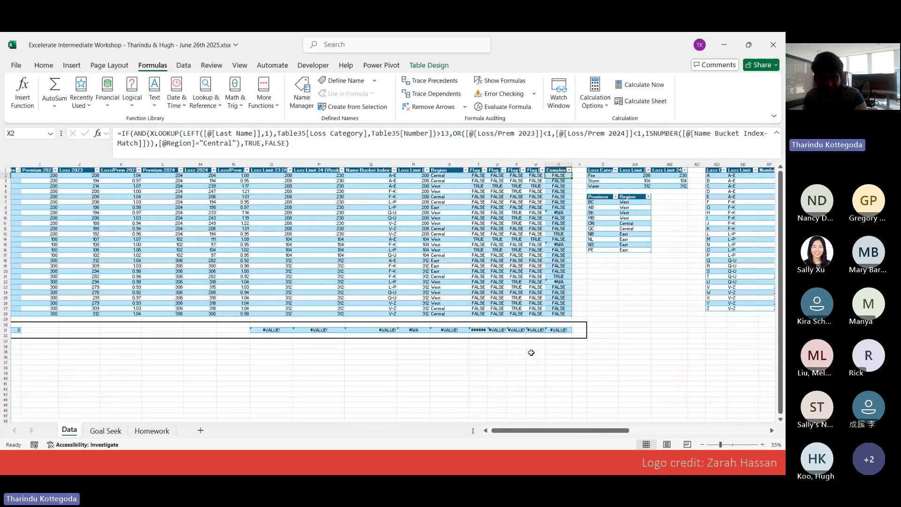
drag(613, 434, 610, 433)
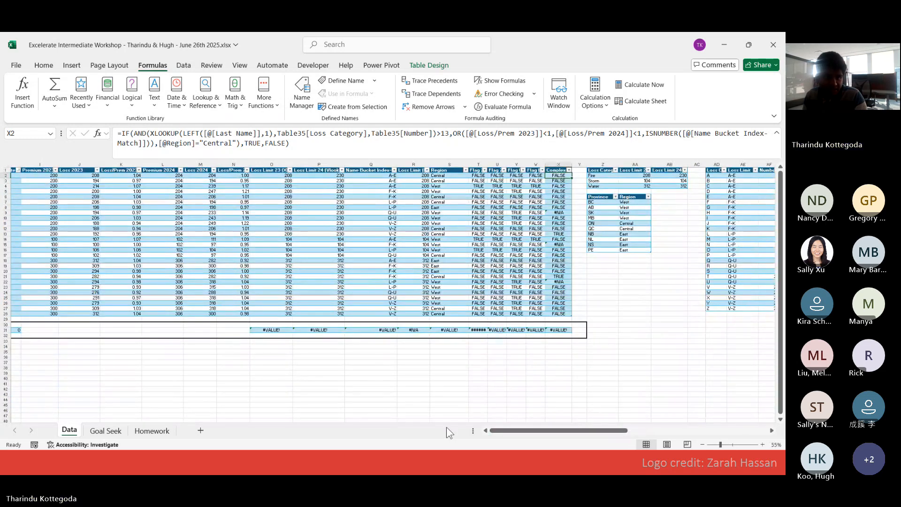
click(77, 199)
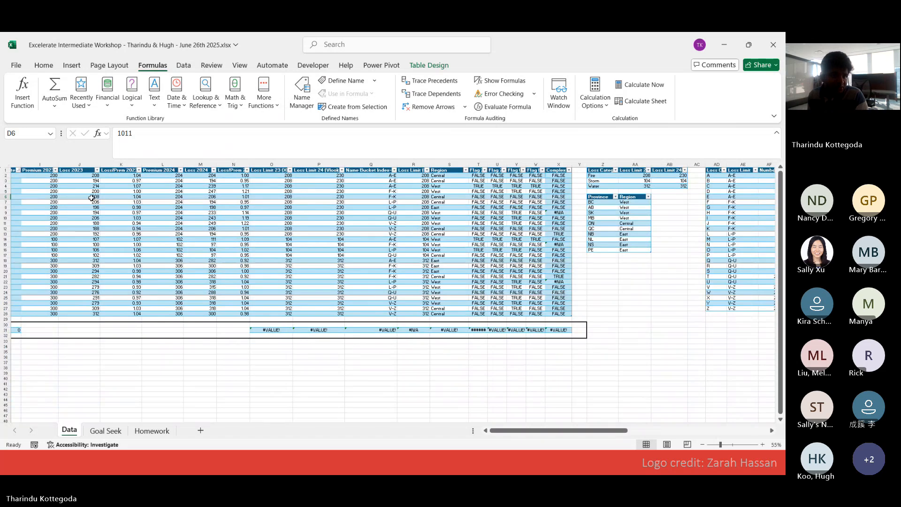
key(Home)
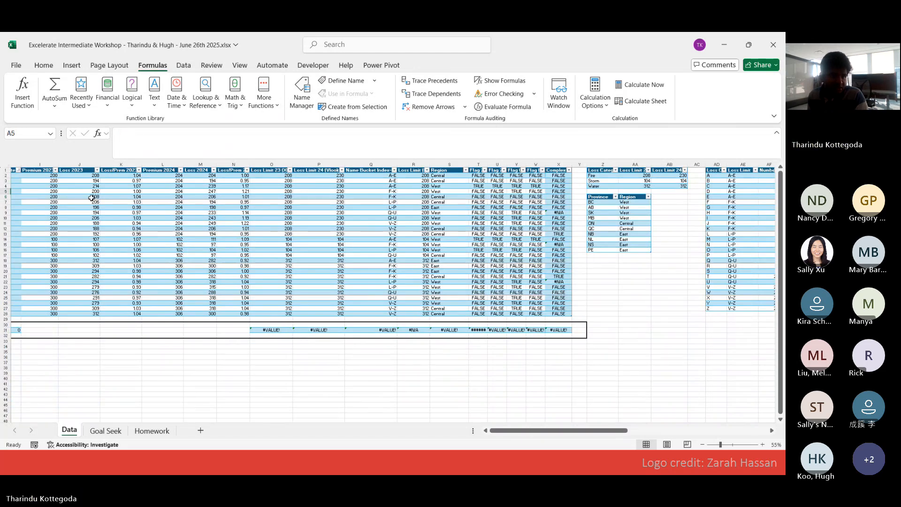
key(Up)
key(Up)
key(Up)
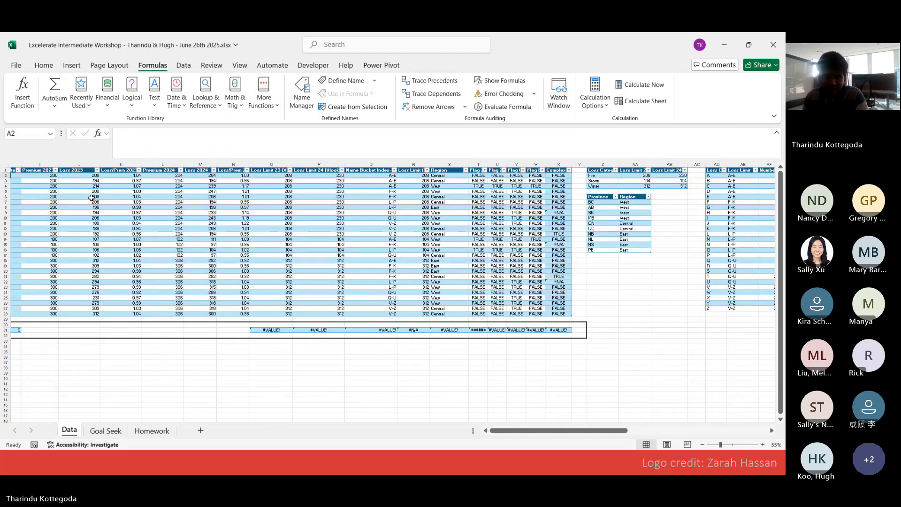
click(413, 394)
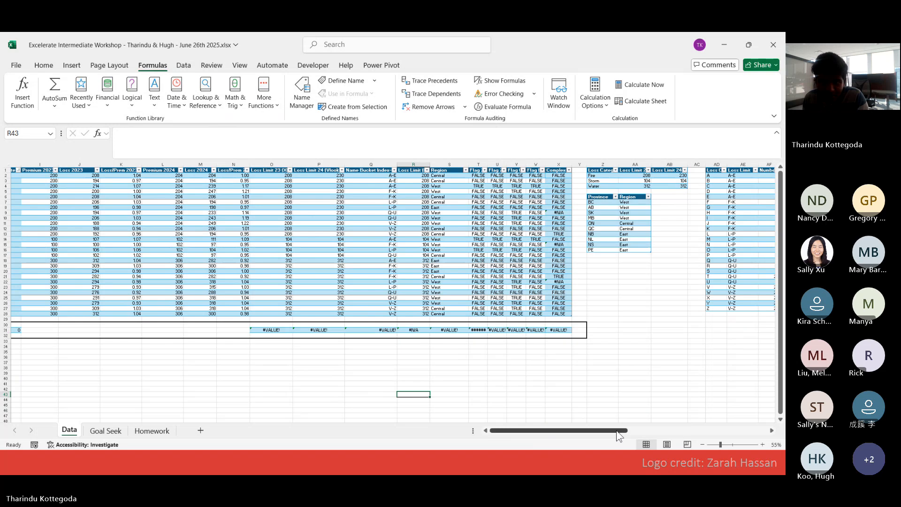
drag(616, 430, 530, 411)
click(573, 335)
click(725, 233)
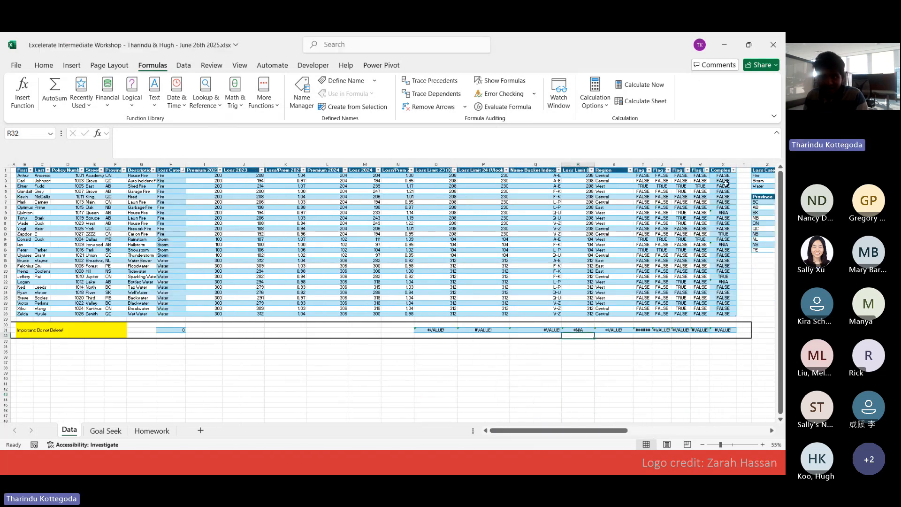
Step: Start evaluating the Complex formula in X2, resolve its LEFT and Loss Category references, and close the evaluation
click(724, 176)
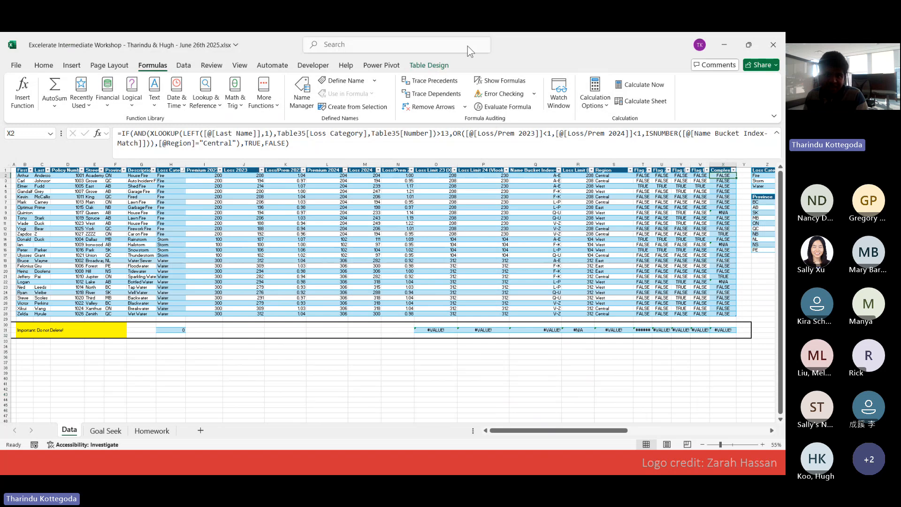
click(524, 109)
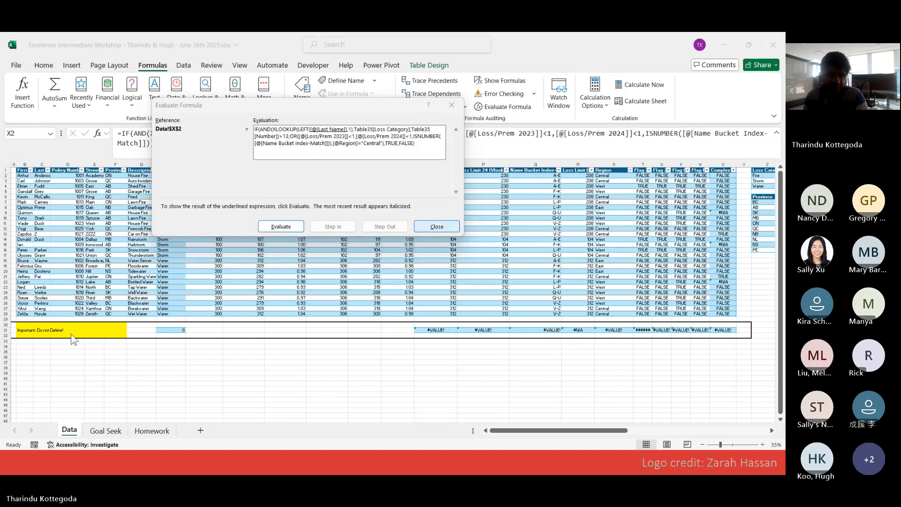
click(280, 228)
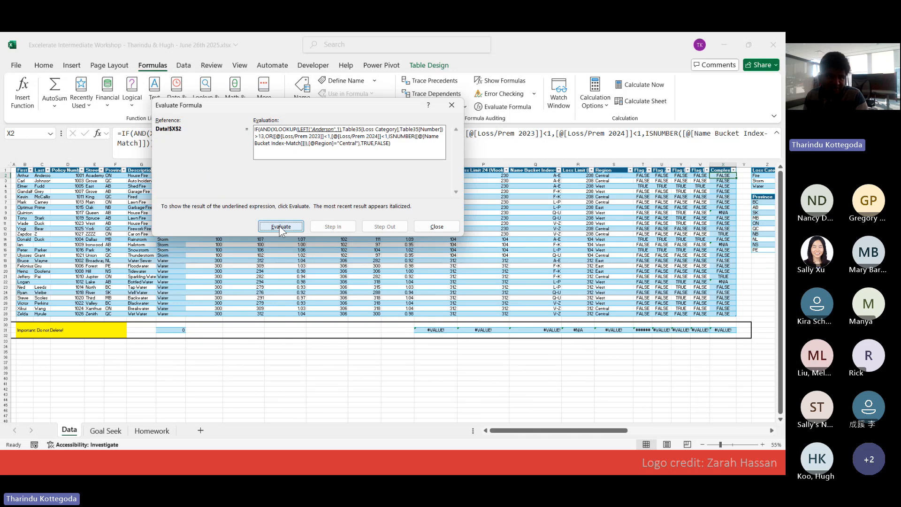
click(281, 228)
click(281, 228)
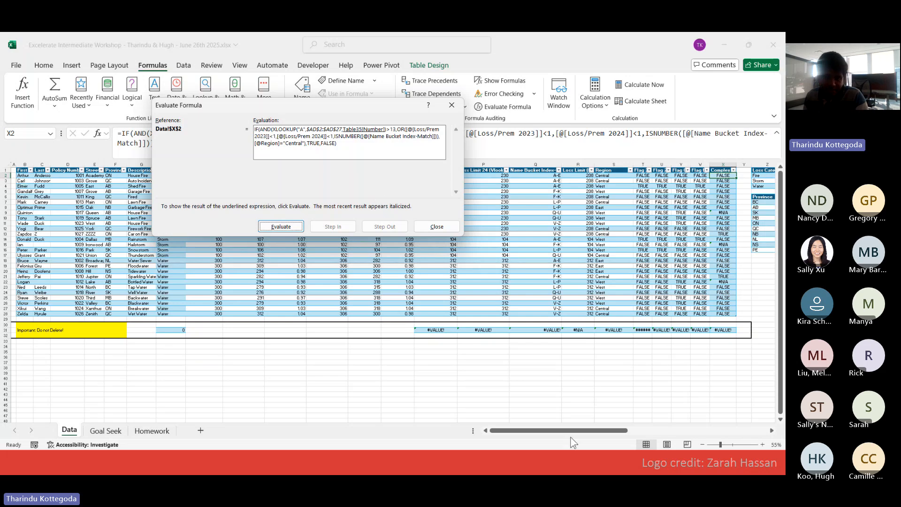
click(439, 228)
Step: With the letter lookup table in view, evaluate X2's formula through the XLOOKUP and its greater-than-13 comparison
drag(603, 431, 678, 430)
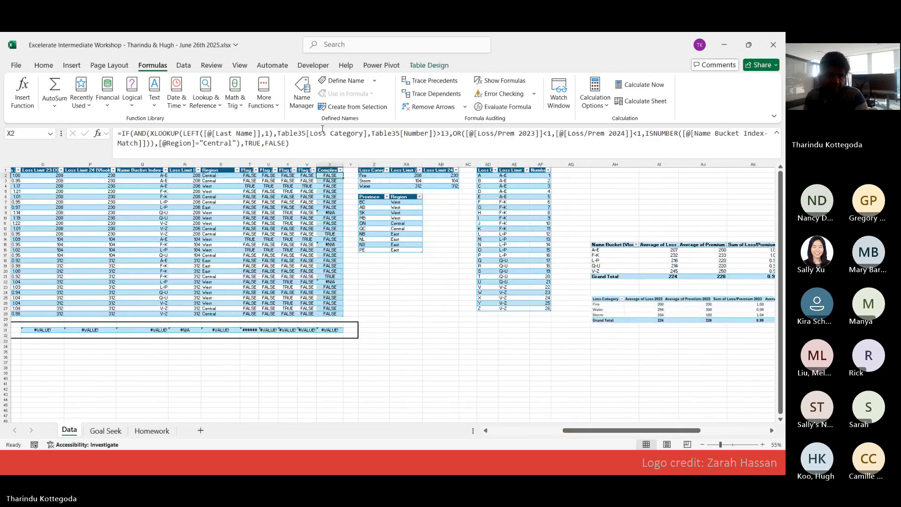
click(494, 107)
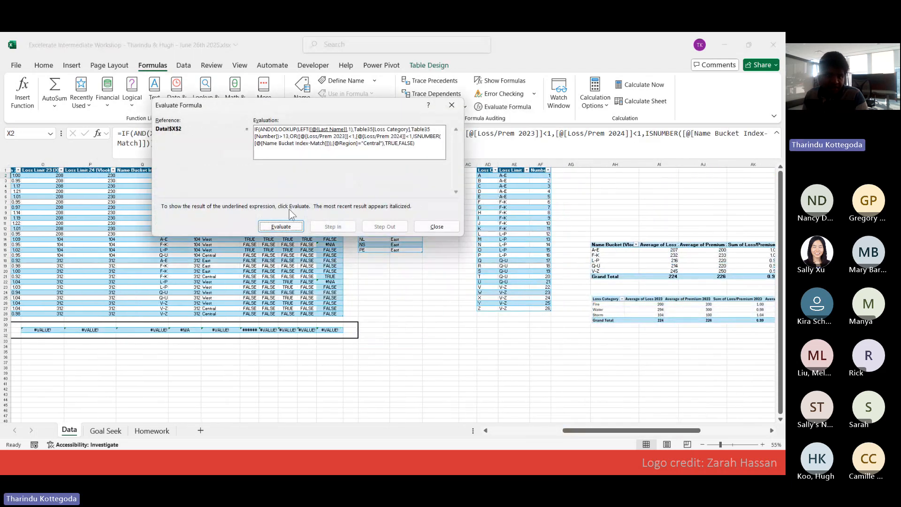
click(284, 226)
click(284, 226)
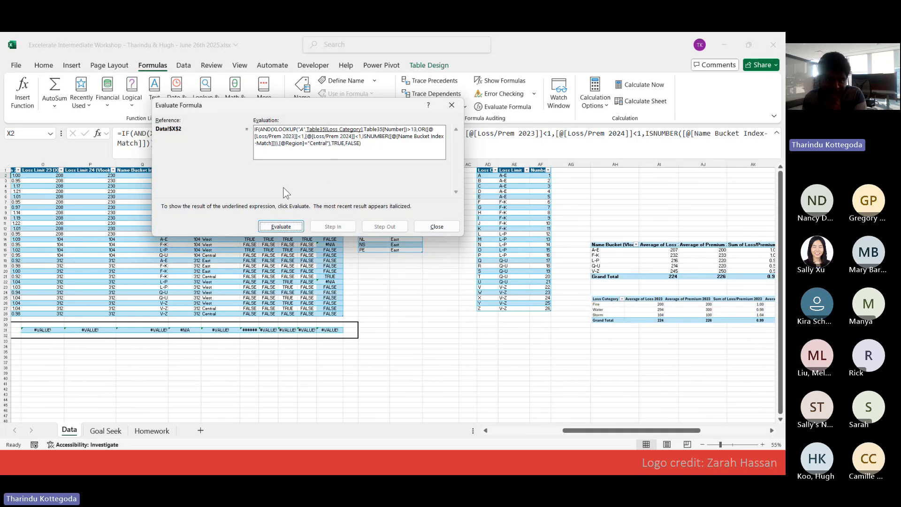
click(281, 226)
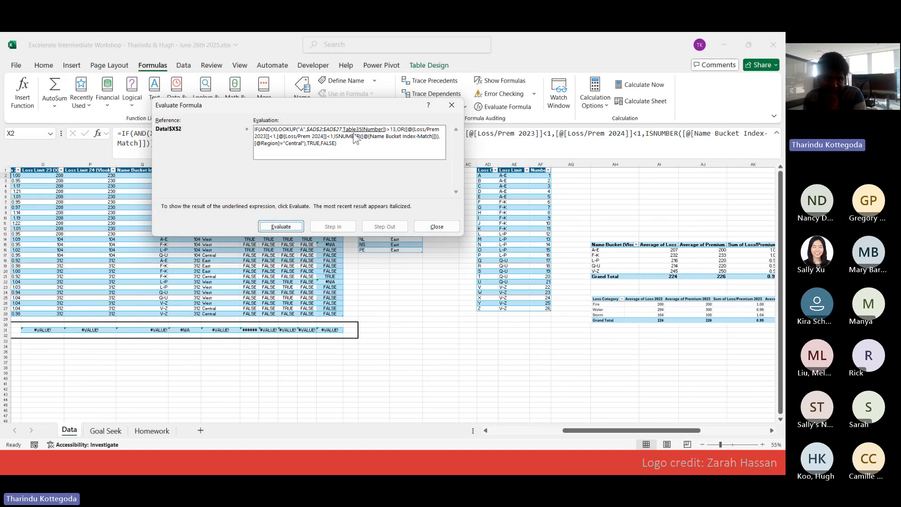
click(295, 228)
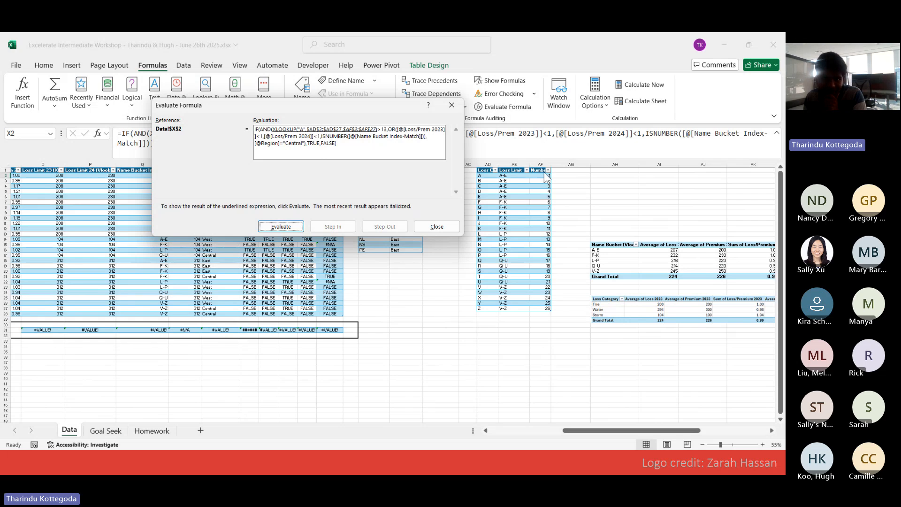
click(293, 227)
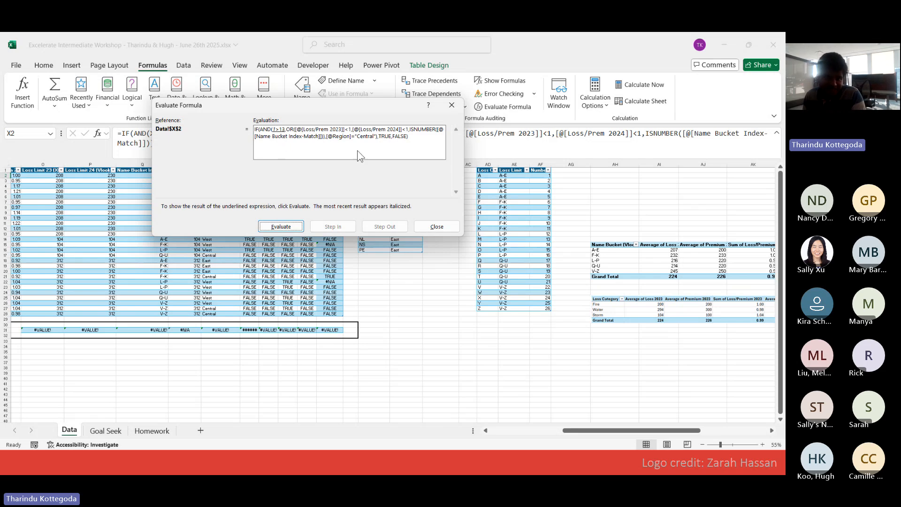
click(281, 226)
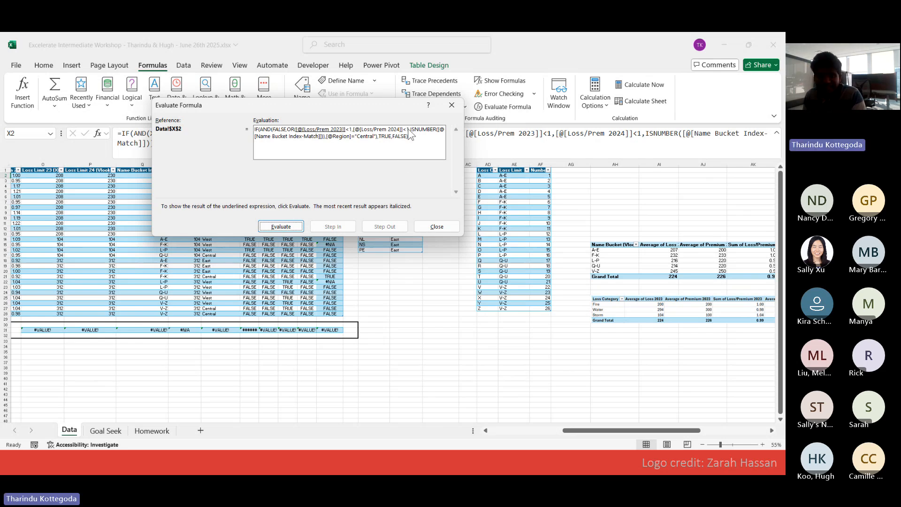
Step: Evaluate the OR part of X2's formula, covering both Loss/Prem comparisons and the ISNUMBER test
click(281, 227)
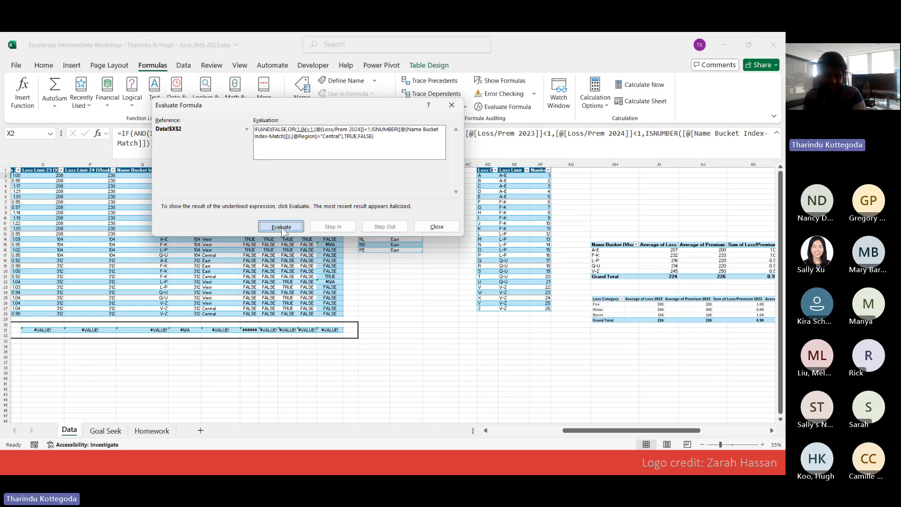
click(281, 227)
click(281, 227)
click(281, 227)
click(281, 227)
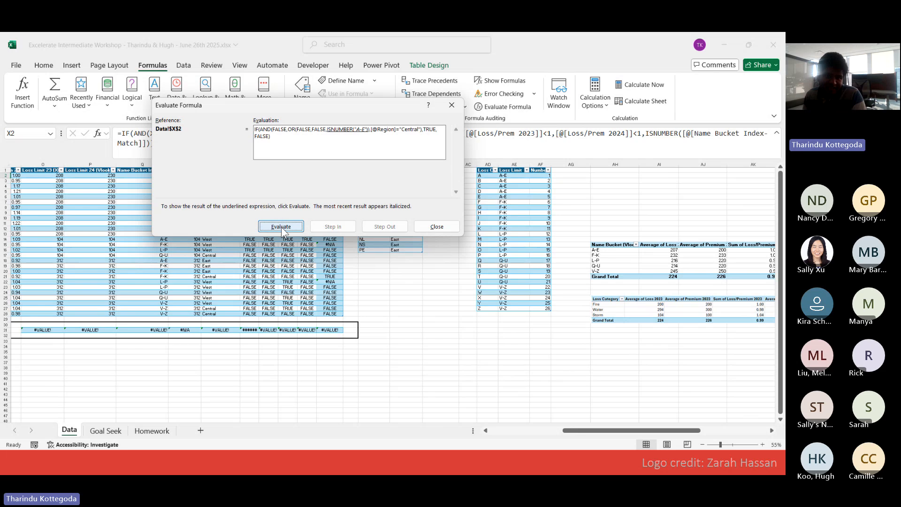
click(281, 227)
click(281, 227)
Step: Evaluate the Region test and the enclosing AND and IF down to the final result, and close the evaluation
click(280, 227)
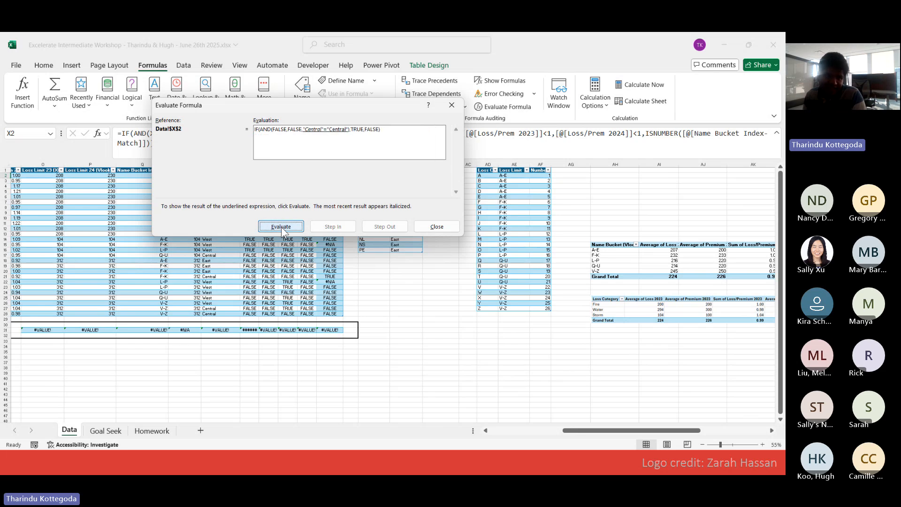
click(280, 227)
click(281, 226)
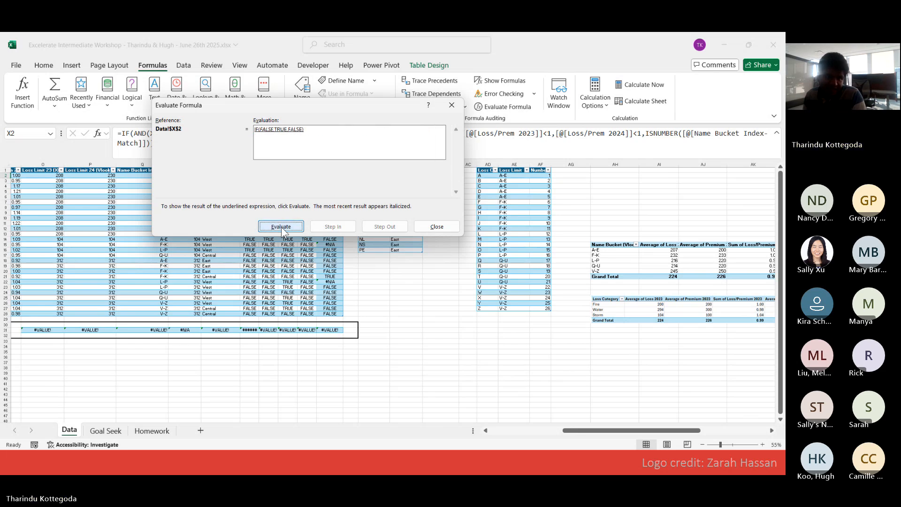
click(281, 227)
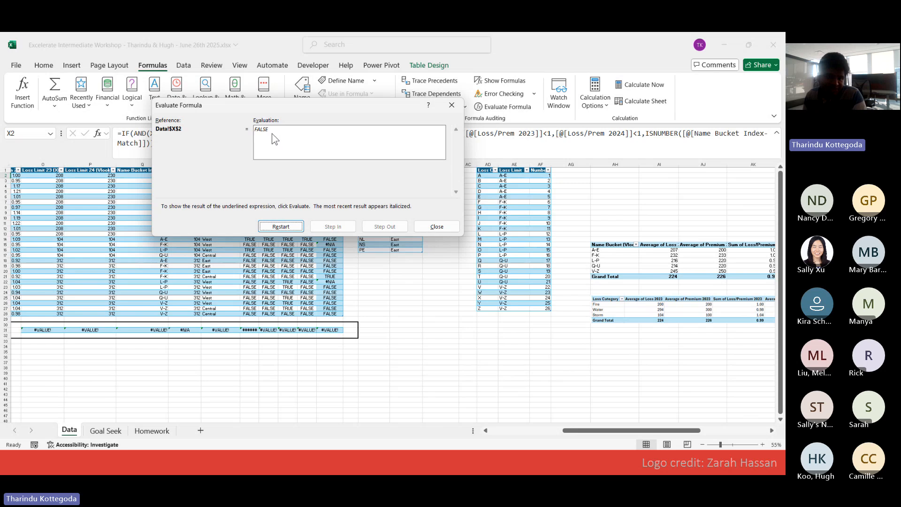
drag(309, 104, 414, 256)
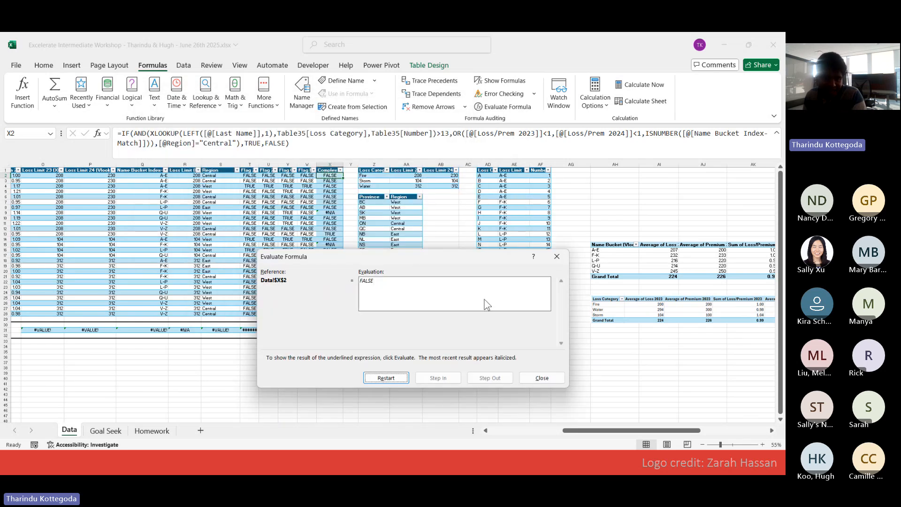
click(529, 373)
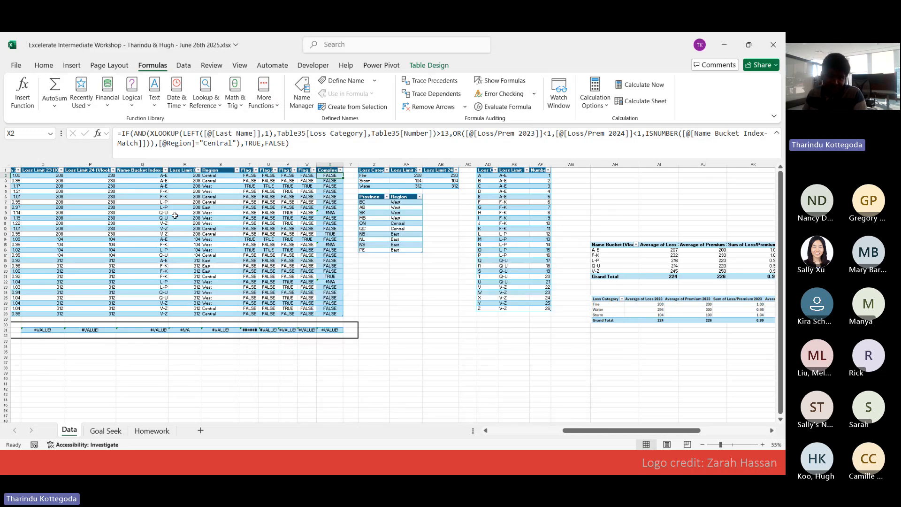
Step: Examine the formula behind the first Loss/Prem 2023 value in K2
click(445, 374)
drag(635, 428, 554, 416)
click(286, 172)
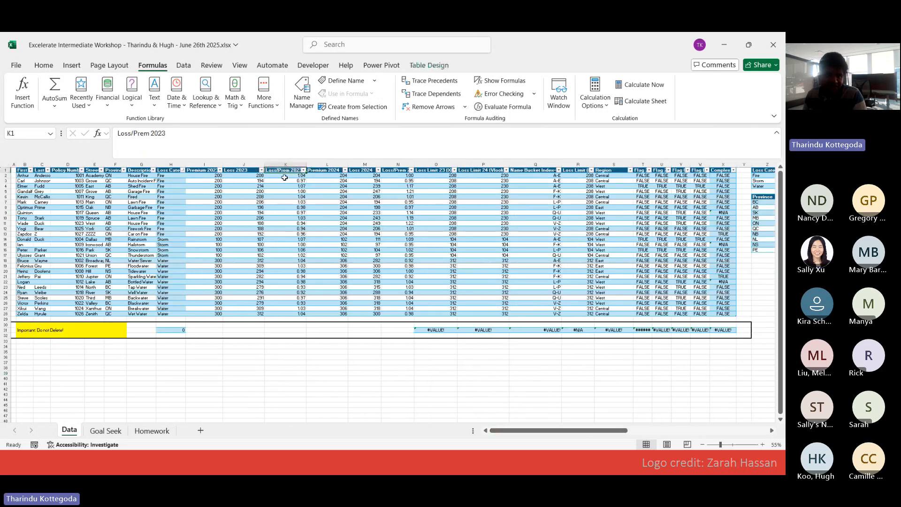
click(284, 176)
click(284, 177)
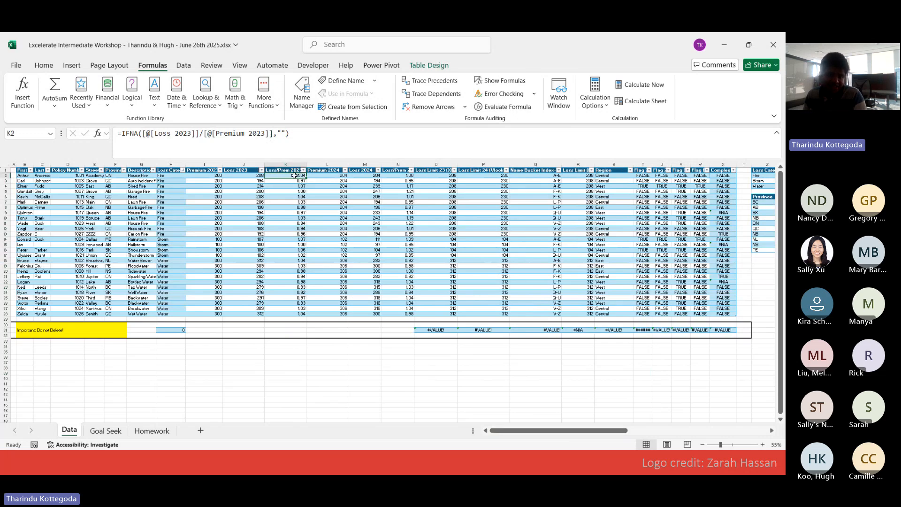
Step: Trace the precedents of the first Loss/Prem 2023 formula in K2, and clear the tracing arrows
click(431, 85)
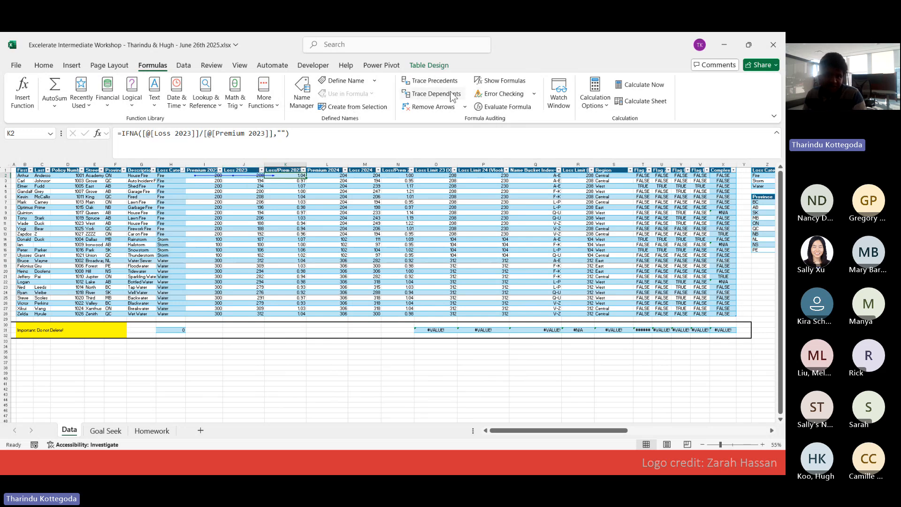
click(435, 107)
click(286, 234)
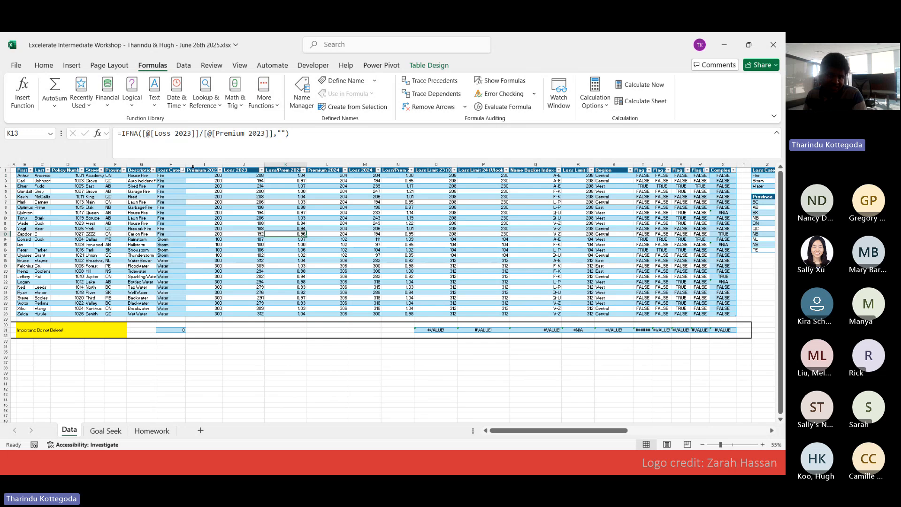
Step: Trace the dependents of the first Premium 2023 value in I2, and clear the tracing arrows
click(205, 173)
click(218, 176)
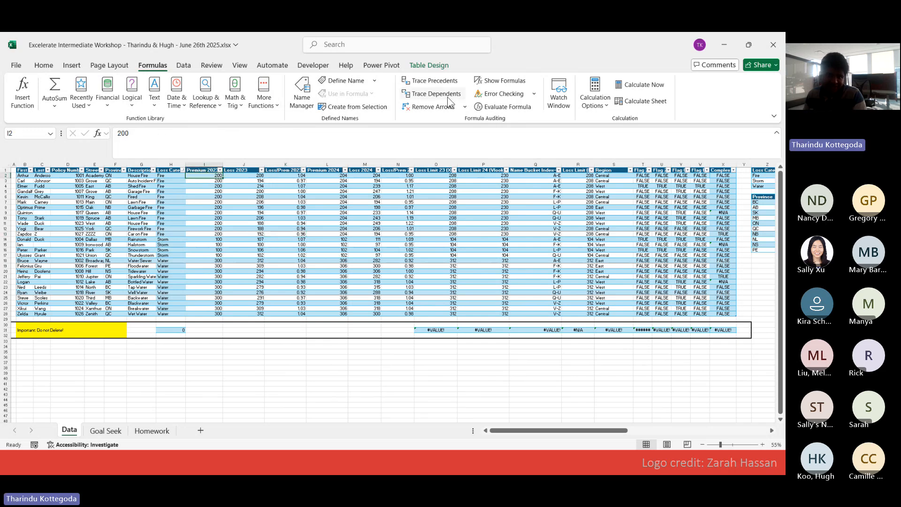
click(434, 94)
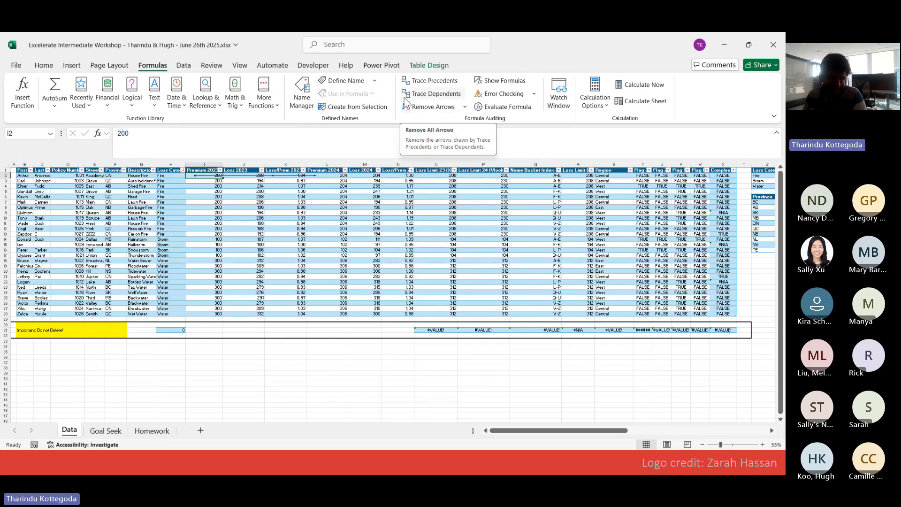
click(425, 109)
click(250, 399)
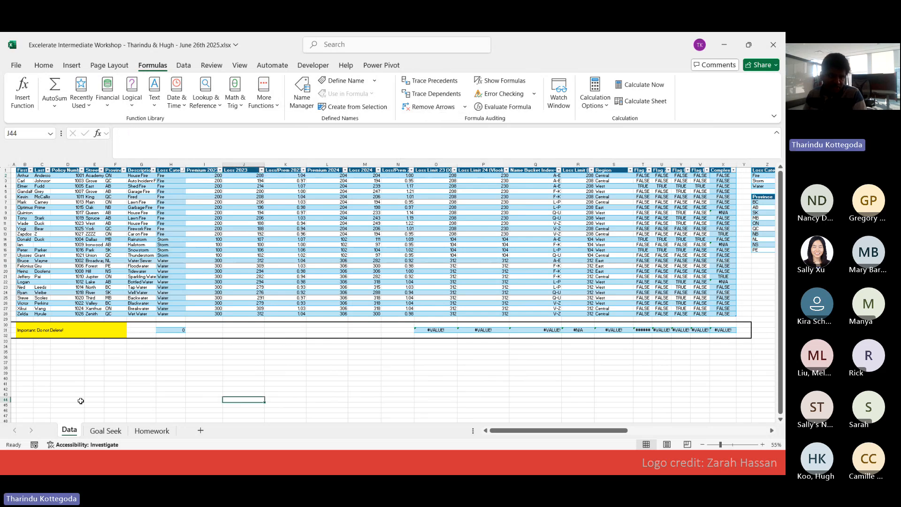
Step: On the Goal Seek sheet, enter 2 in cell F2 and 3 in cell G2
click(104, 431)
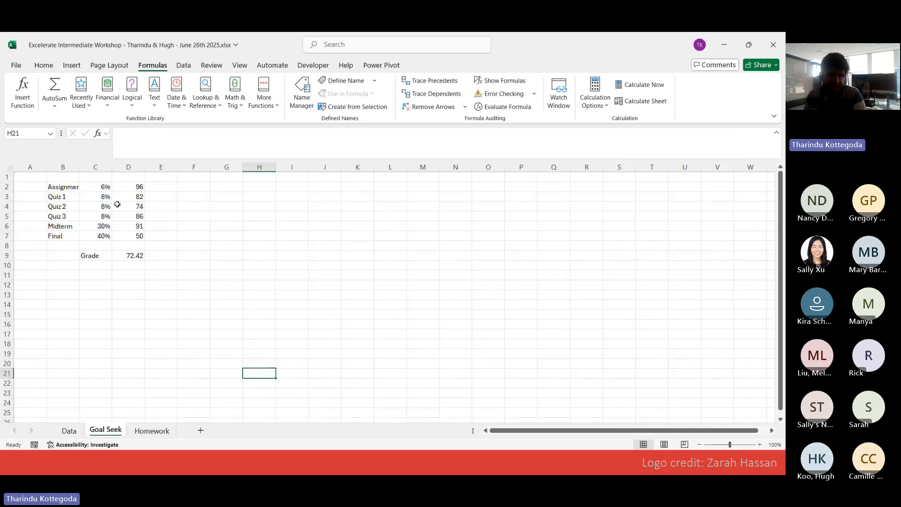
drag(65, 188, 136, 257)
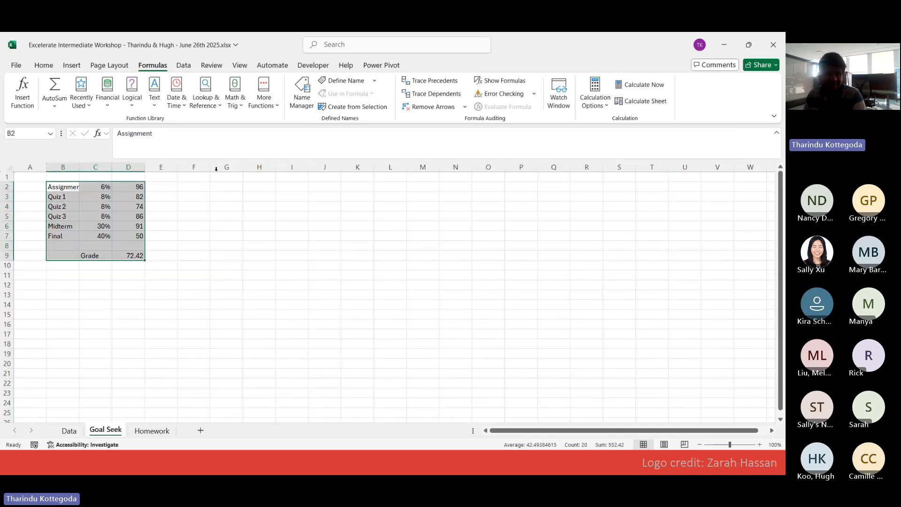
click(190, 189)
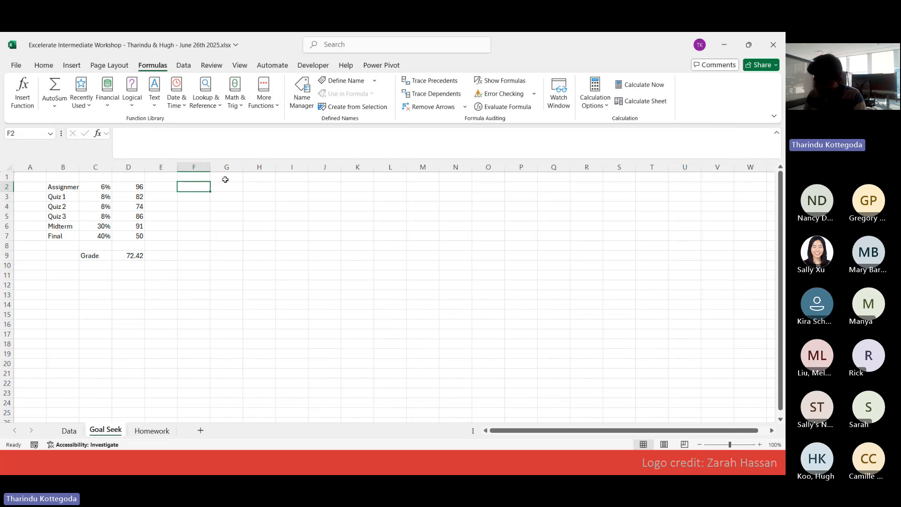
text(2)
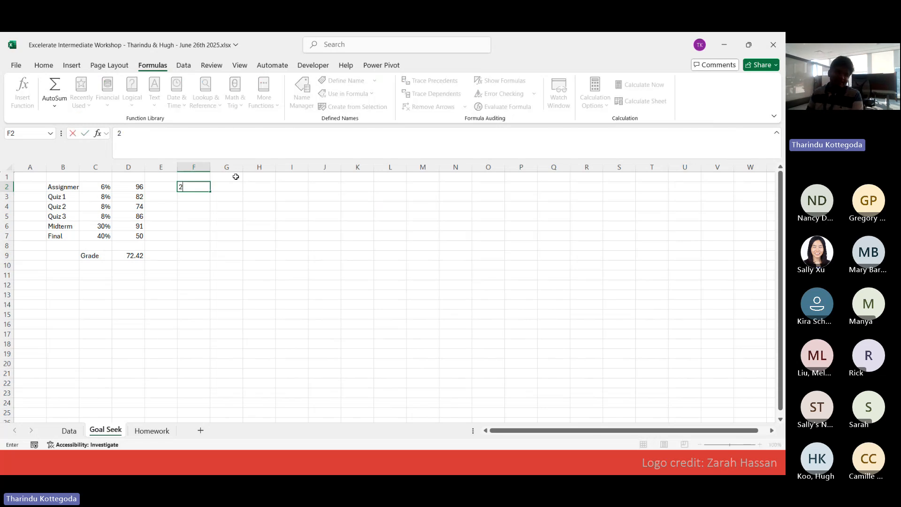
key(Return)
key(Up)
key(Right)
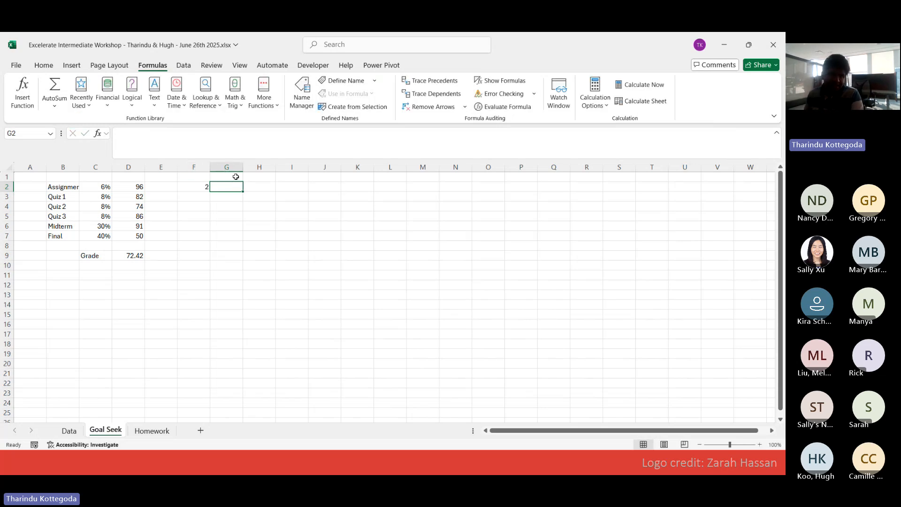
text(3)
key(Tab)
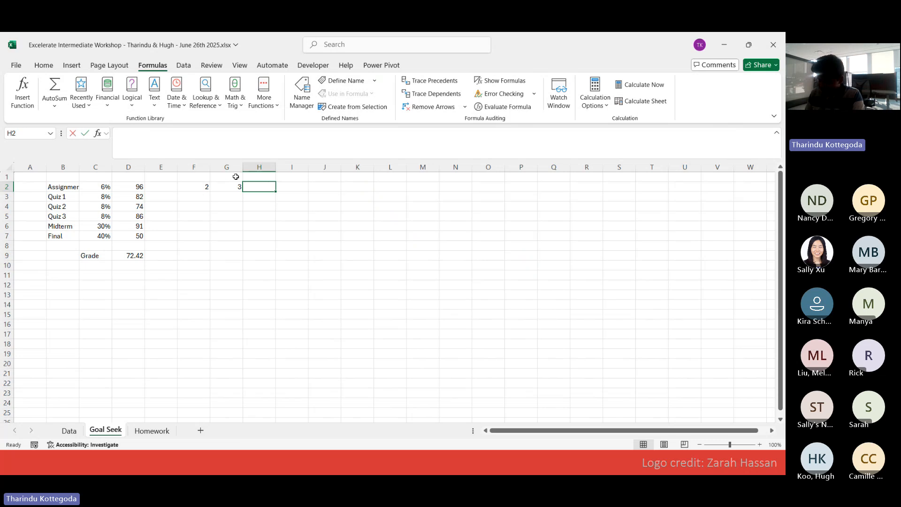
Step: Enter the formula =SUM(F2:G2) in cell H2
text(=SUM()
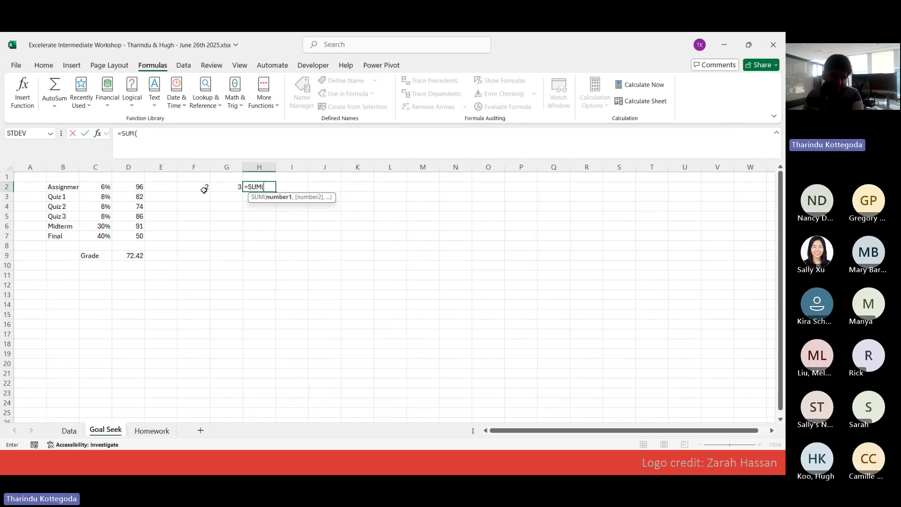
drag(204, 190, 228, 181)
text())
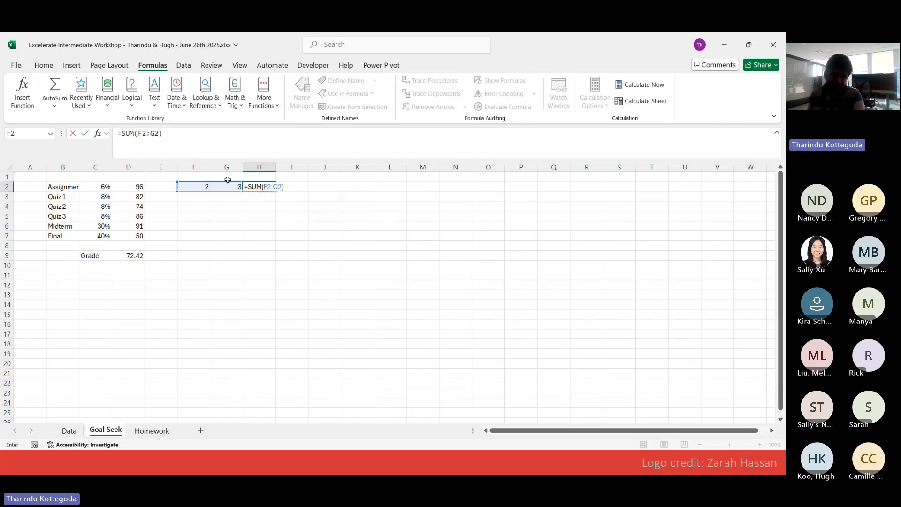
key(ctrl+Return)
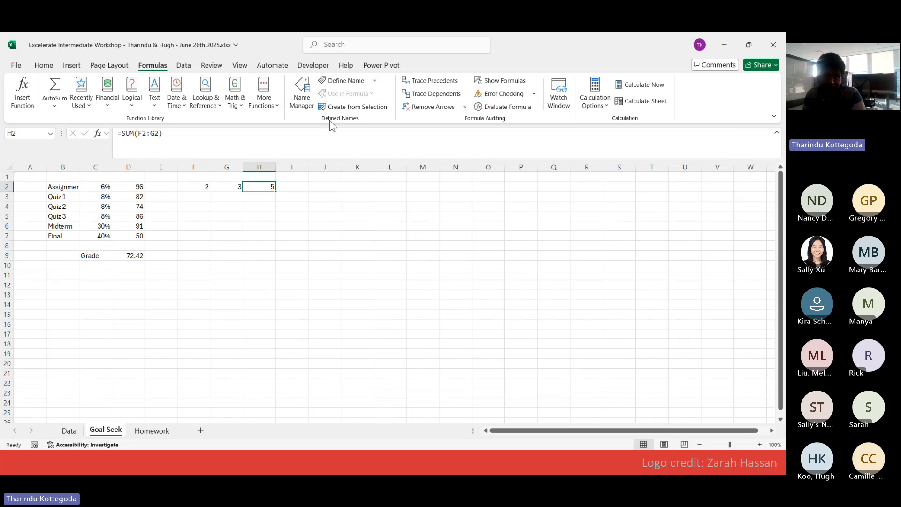
Step: Start a Goal Seek analysis on cell H2 with a target value of 6
click(184, 66)
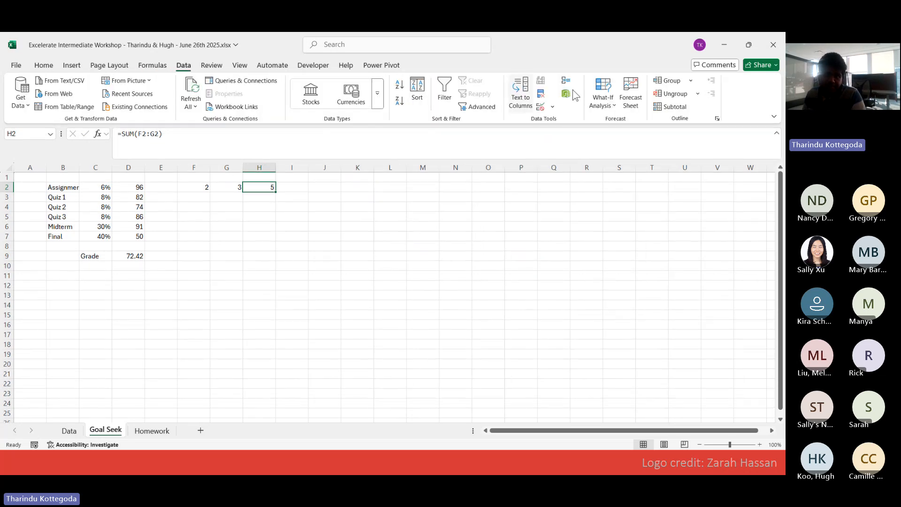
click(603, 93)
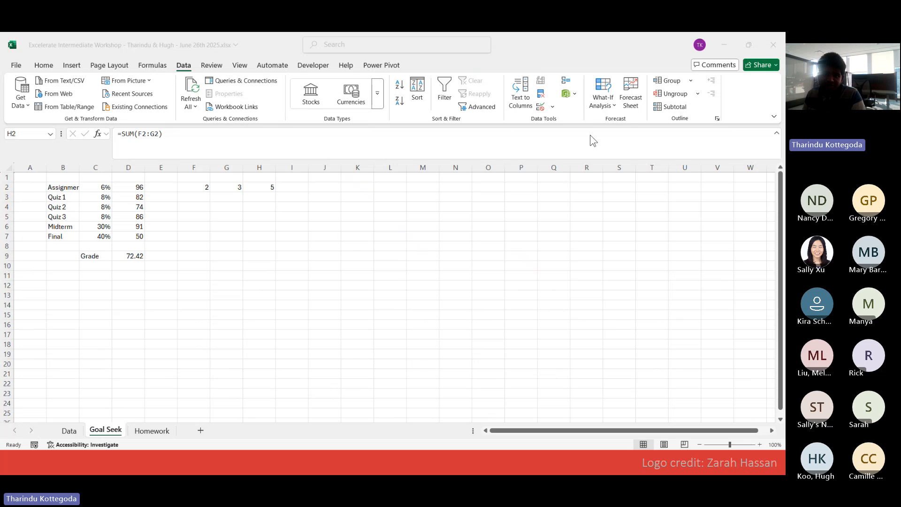
click(603, 94)
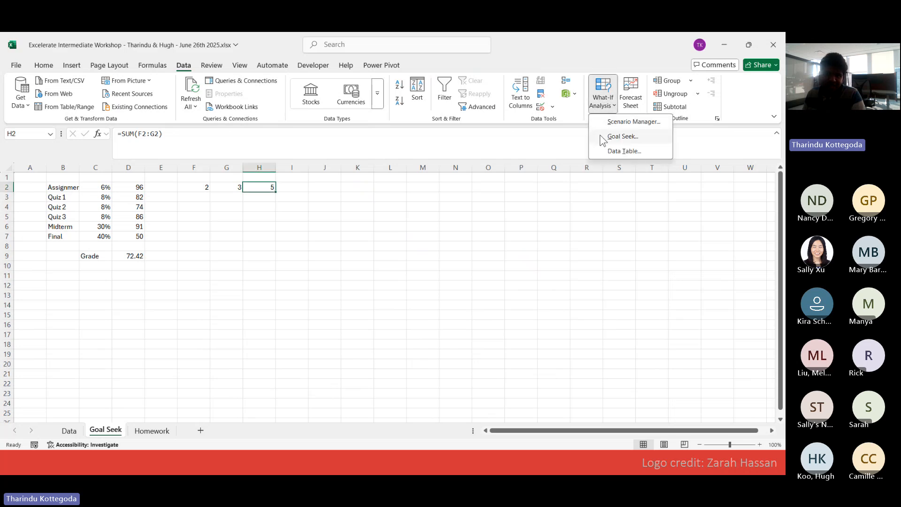
click(601, 137)
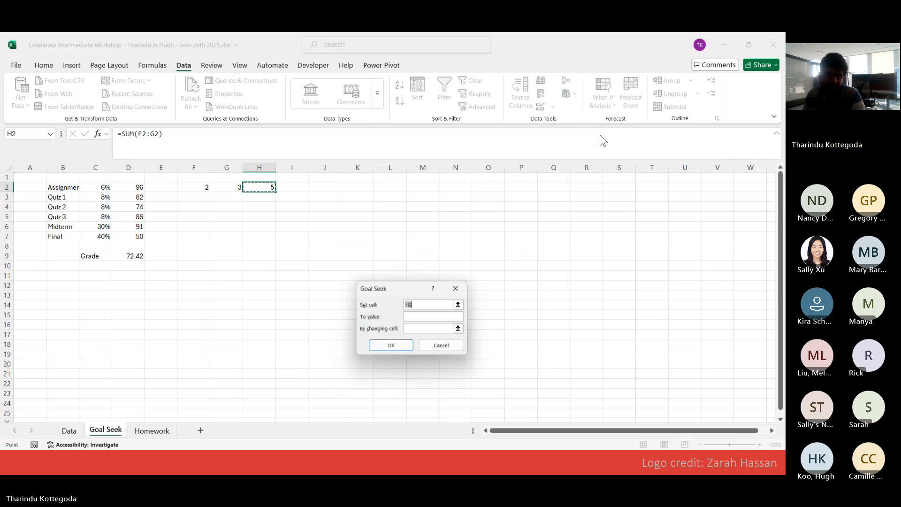
drag(397, 282, 363, 133)
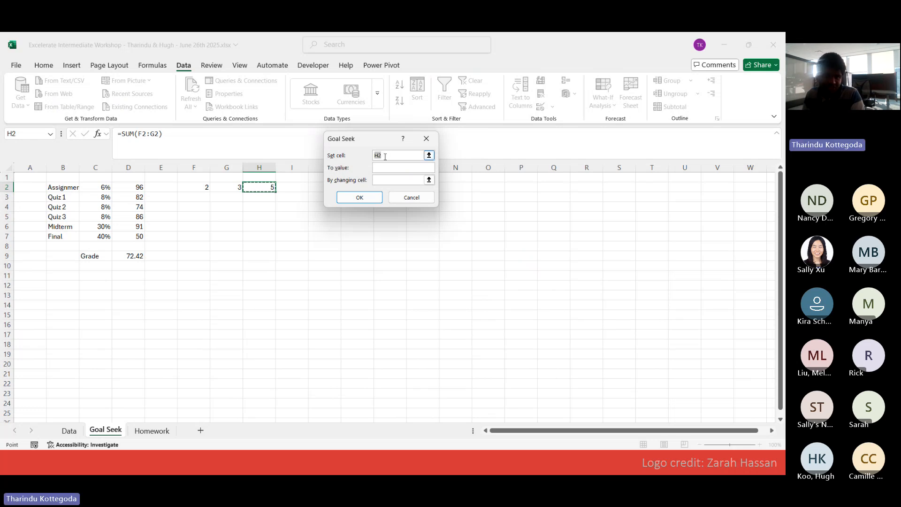
key(Tab)
text(6)
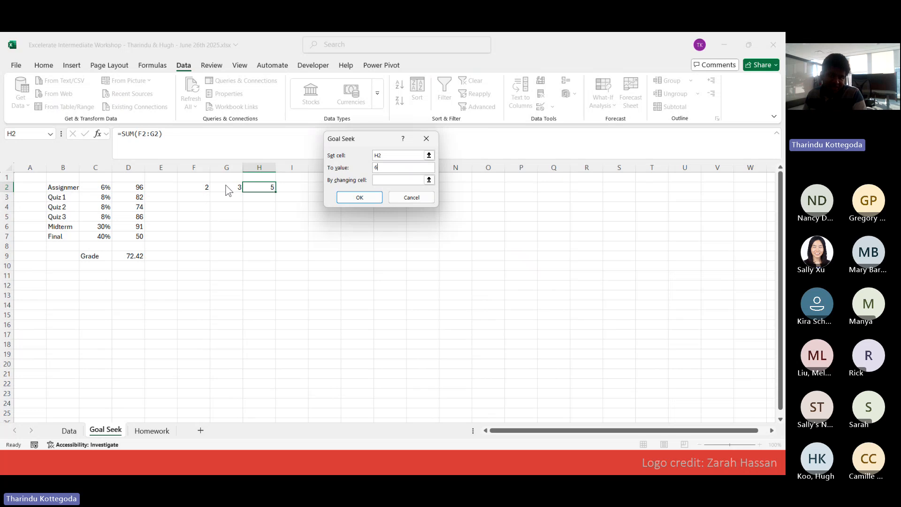
Step: Set G2 as the Goal Seek changing cell, run the analysis and accept the solution
click(429, 181)
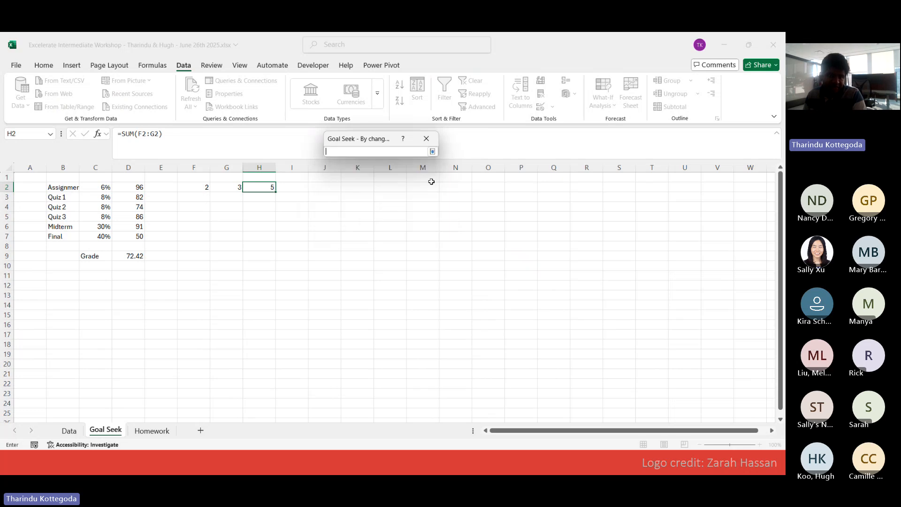
click(223, 186)
click(432, 152)
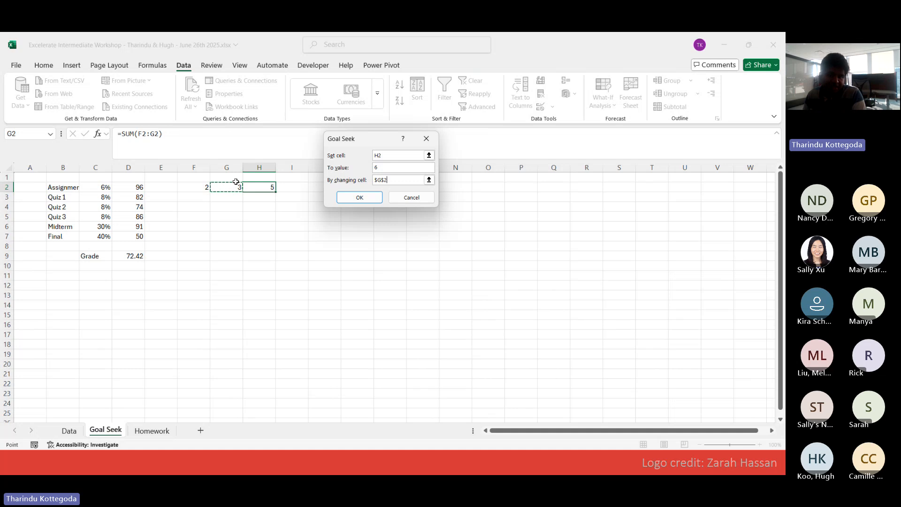
click(356, 198)
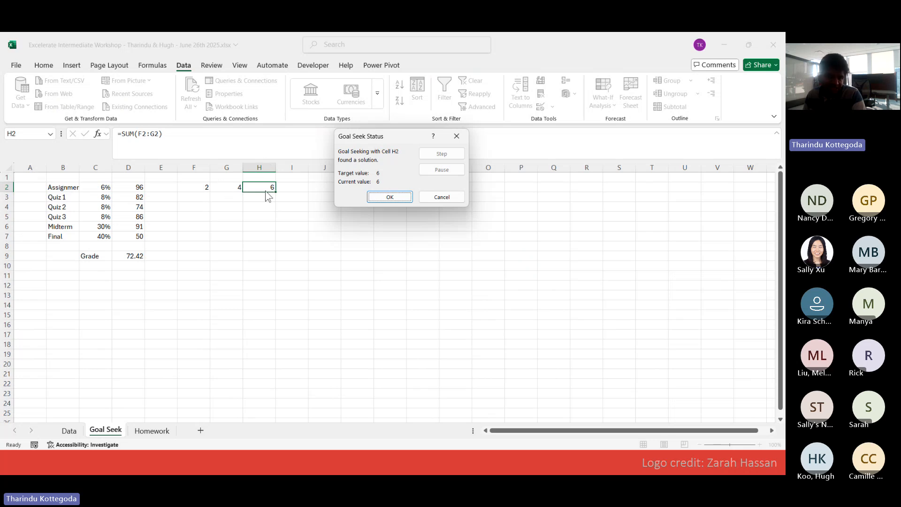
click(390, 197)
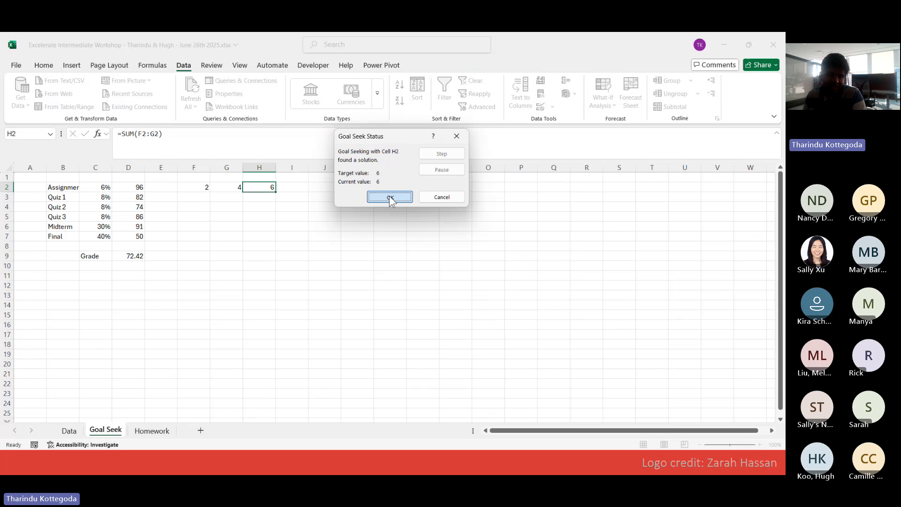
click(282, 285)
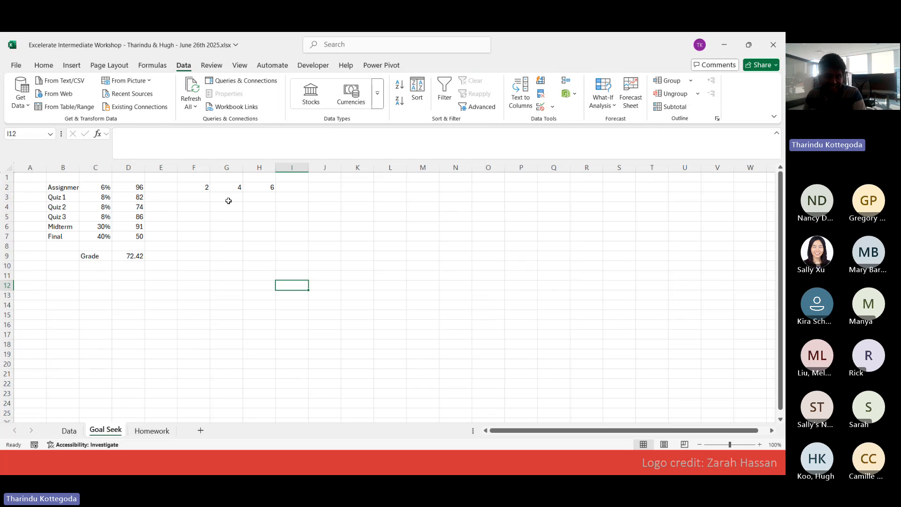
Step: Examine the assessment names, weights and marks in B2:D7 that feed the overall grade
click(135, 257)
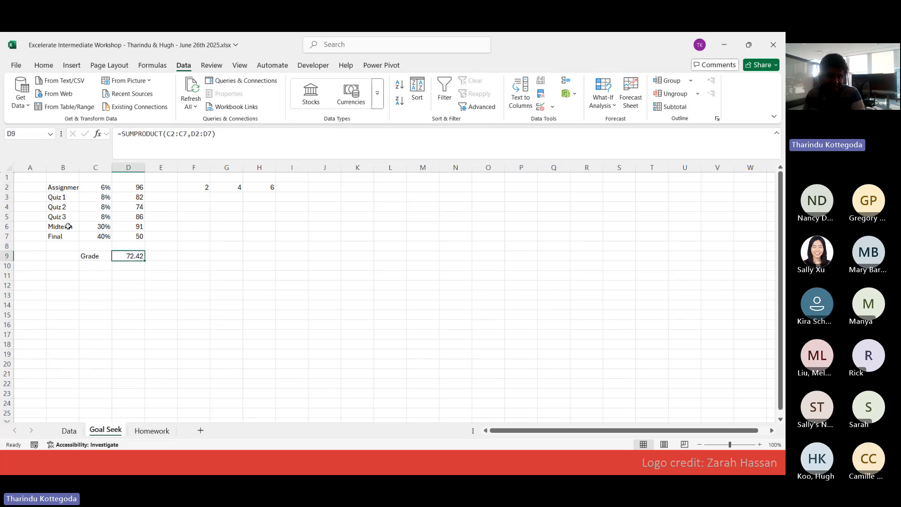
drag(61, 186, 135, 237)
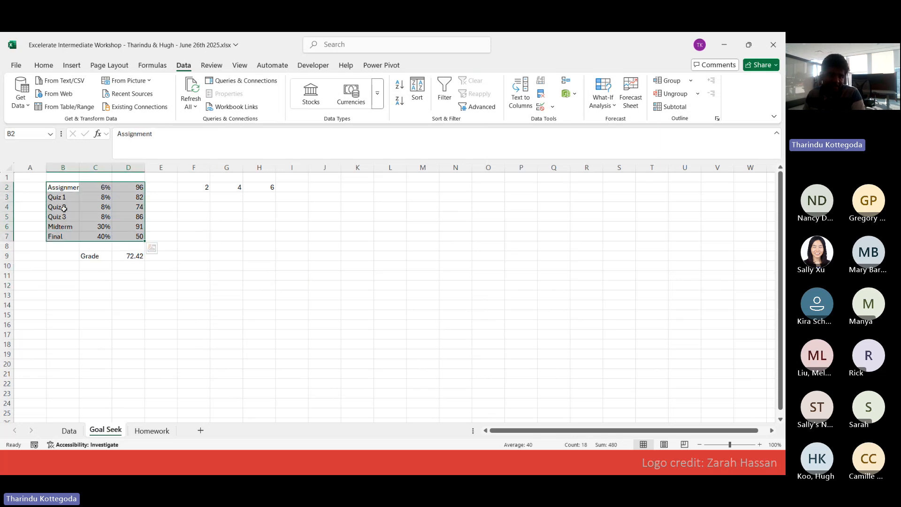
click(102, 176)
drag(56, 187, 125, 227)
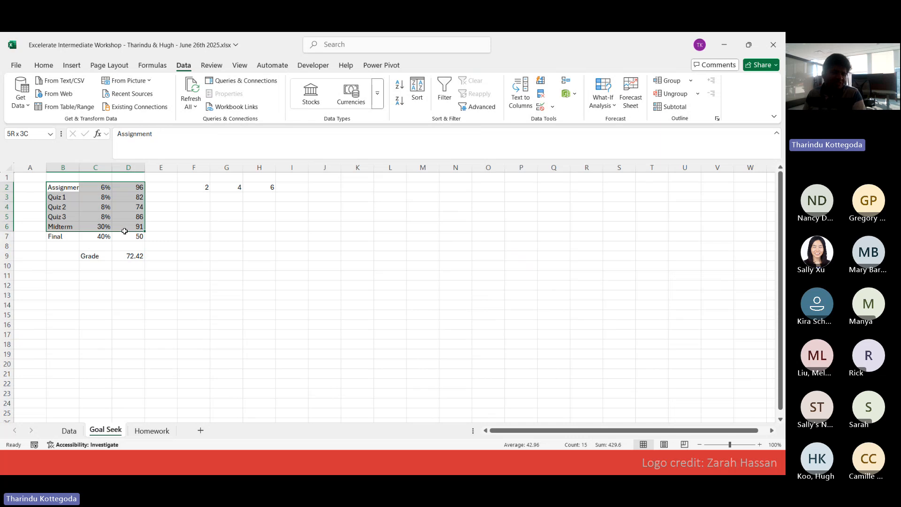
drag(66, 188, 63, 238)
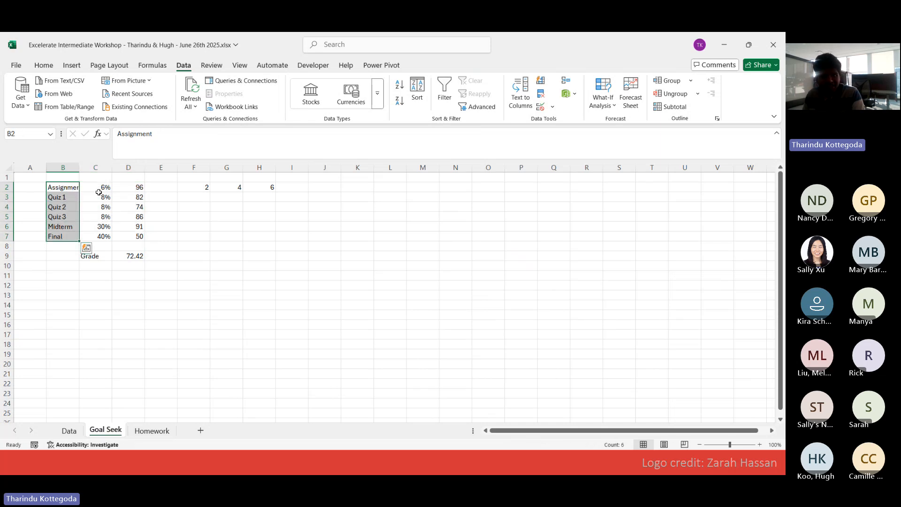
drag(101, 188, 98, 235)
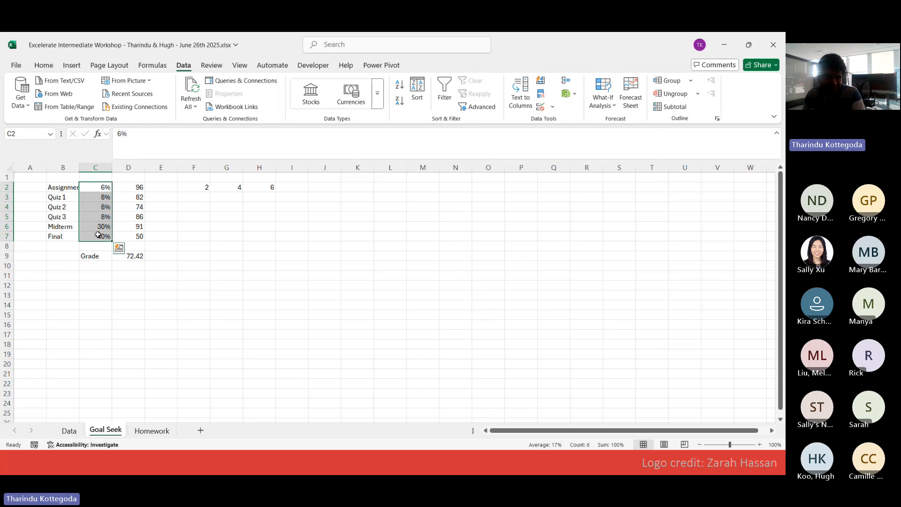
drag(139, 187, 125, 236)
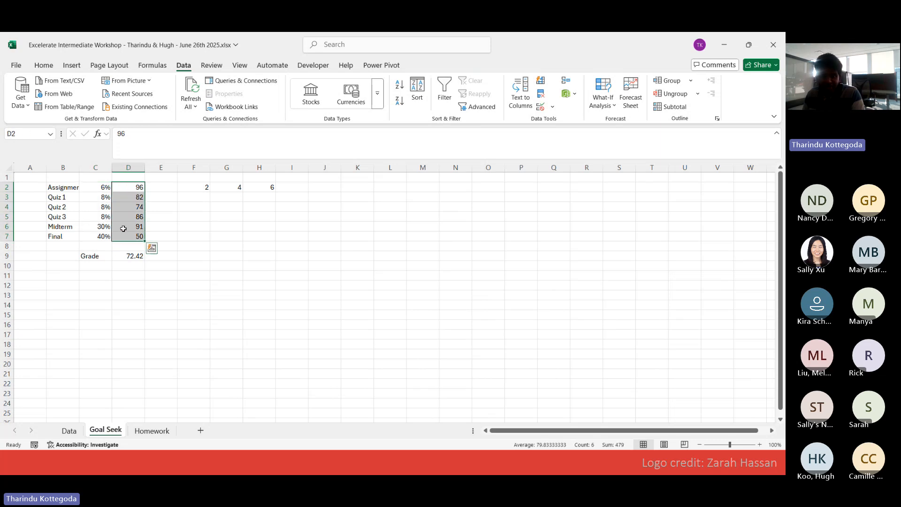
Step: Inspect the SUMPRODUCT formula for the grade in D9 and the ranges it references
click(138, 259)
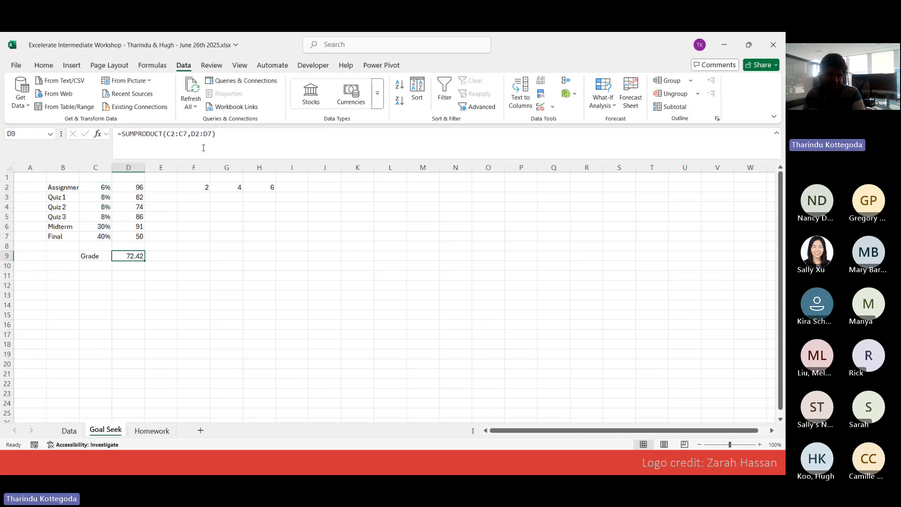
click(168, 144)
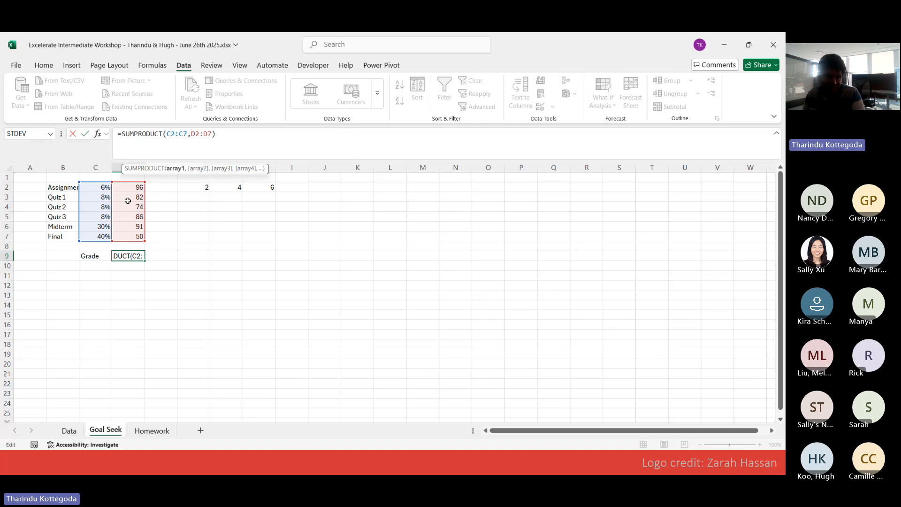
click(246, 134)
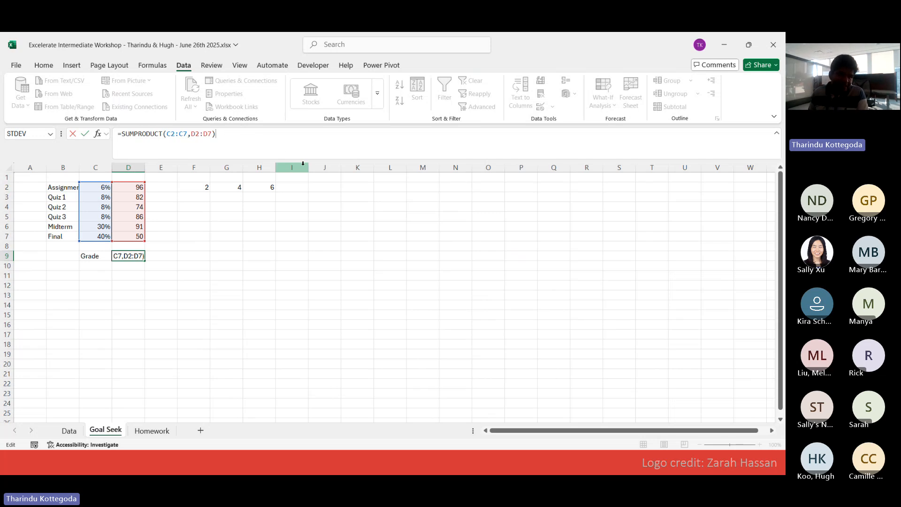
key(Return)
key(Up)
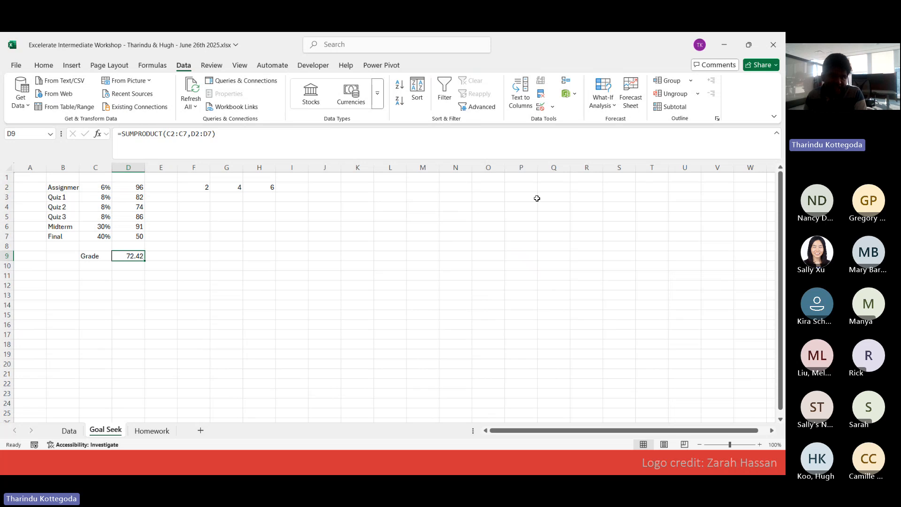
Step: Start a Goal Seek analysis on the grade cell D9 with a target value of 80
click(118, 238)
click(137, 257)
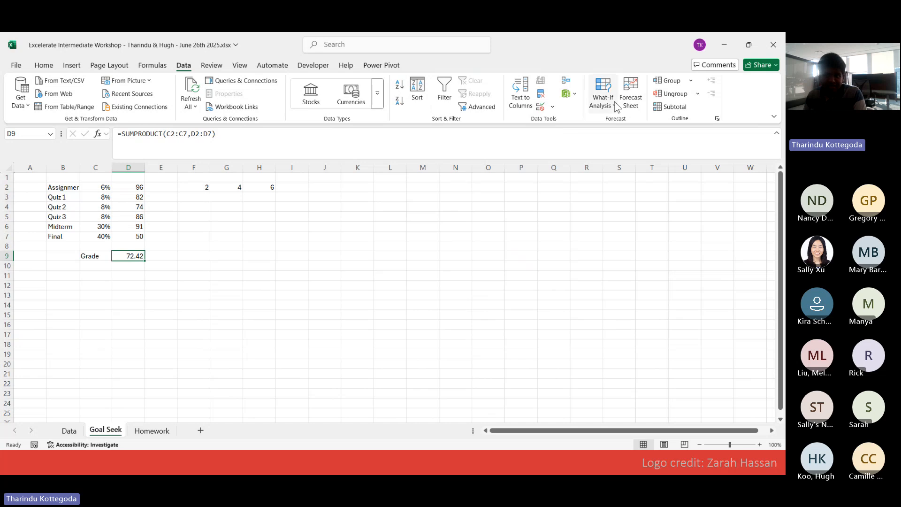
click(603, 94)
click(610, 136)
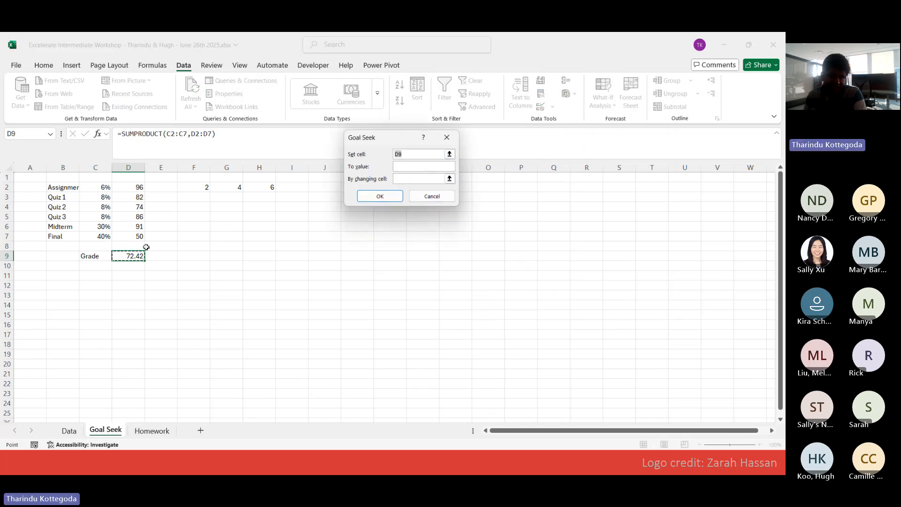
click(441, 167)
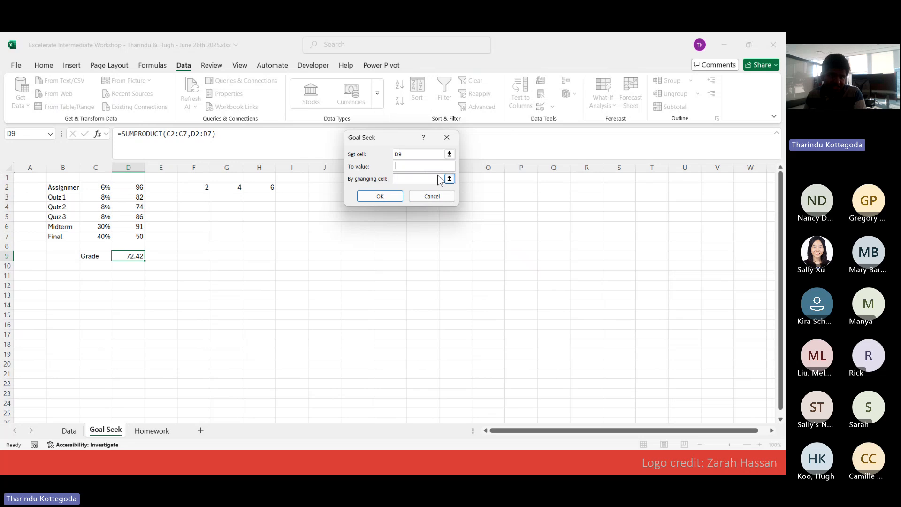
text(80)
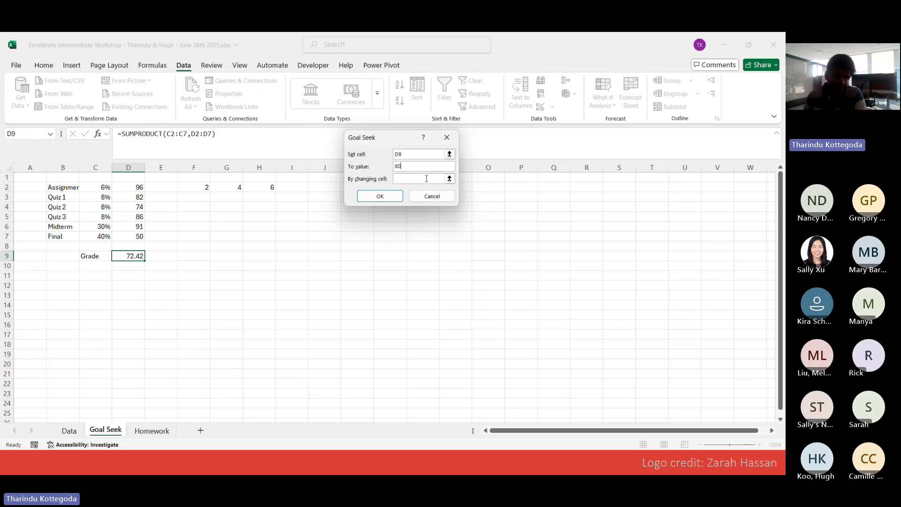
Step: Set the final exam mark in D7 as the Goal Seek changing cell, run the analysis and accept the solution
click(133, 237)
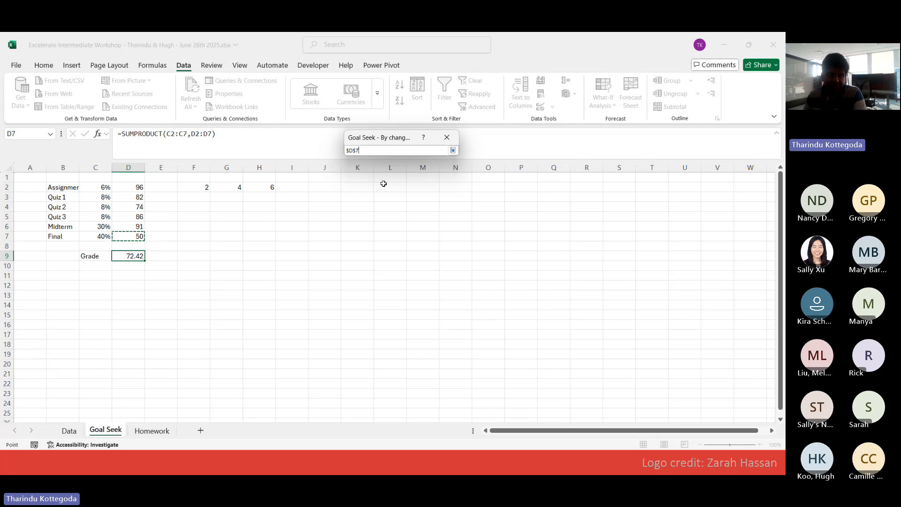
click(453, 151)
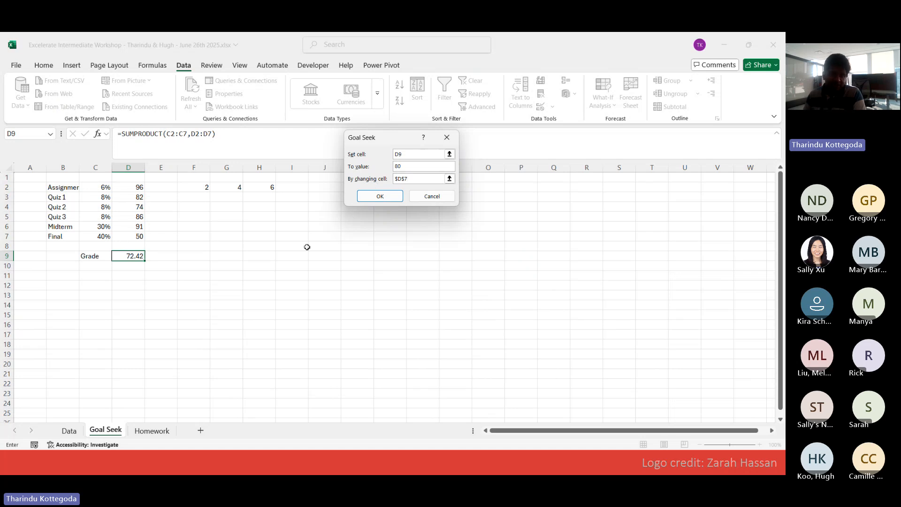
click(388, 198)
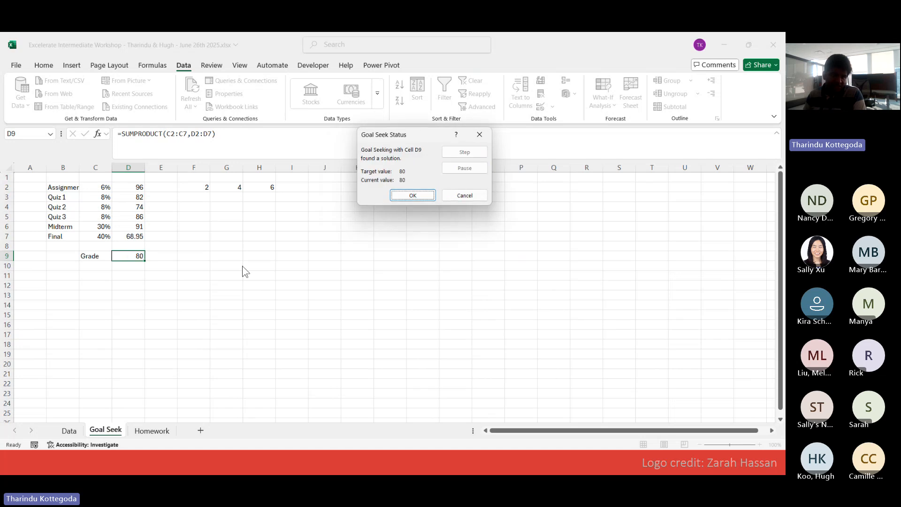
click(413, 196)
Step: Examine the solved final mark in D7 and the overall grade in D9
click(131, 239)
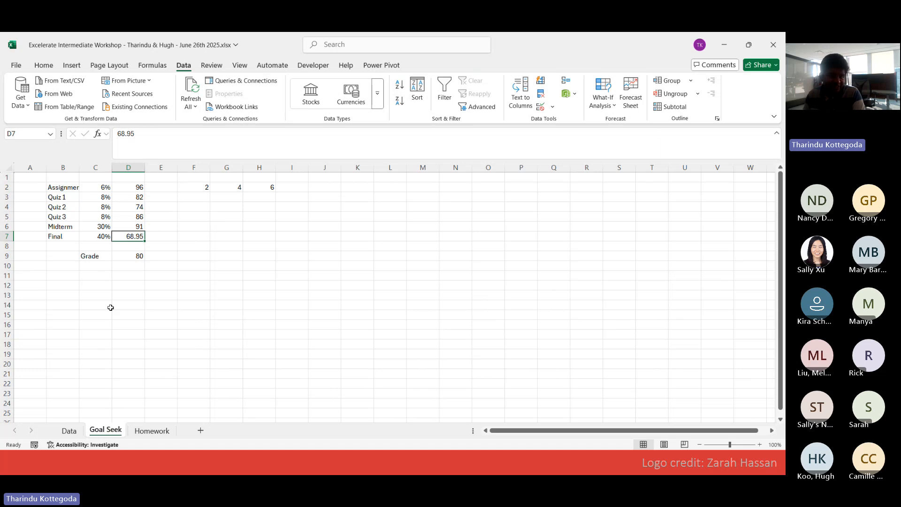
drag(89, 269, 132, 257)
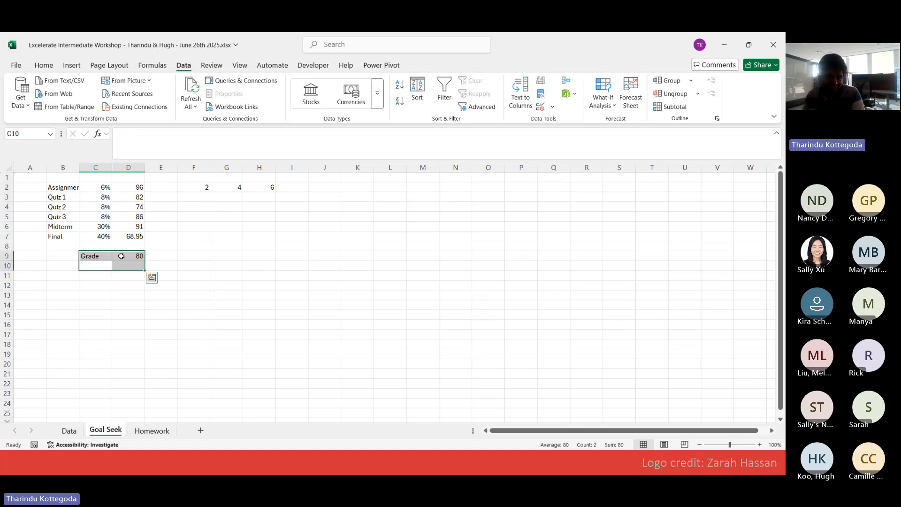
click(254, 325)
key(super)
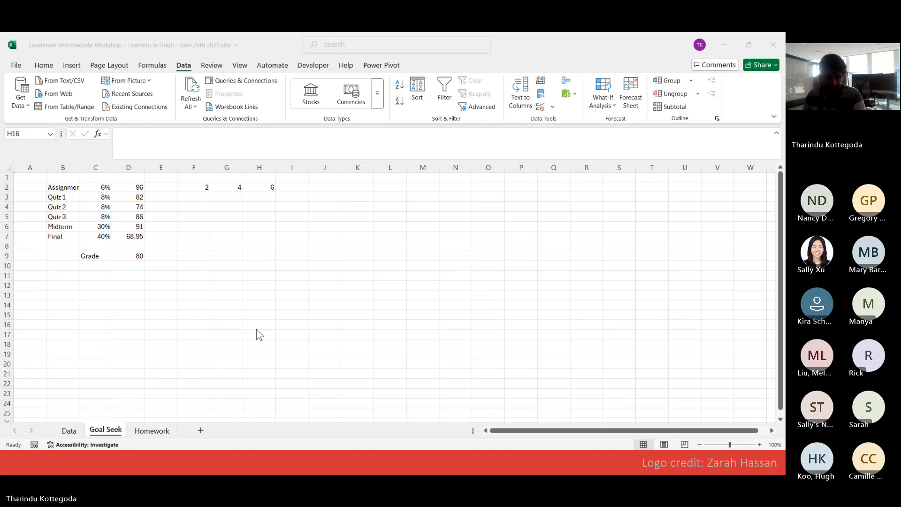
key(super)
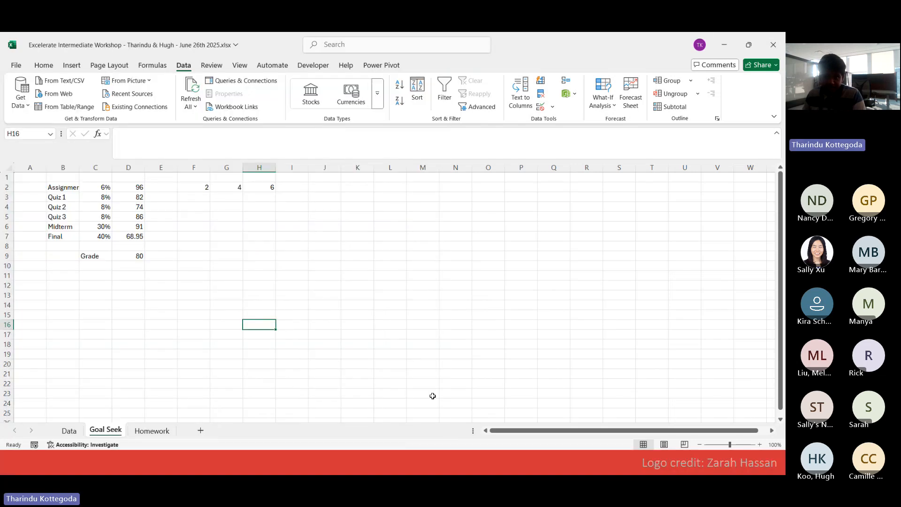
Step: Open the Data sheet, view the pivot tables beyond the lookup tables, and minimize the workbook
click(74, 432)
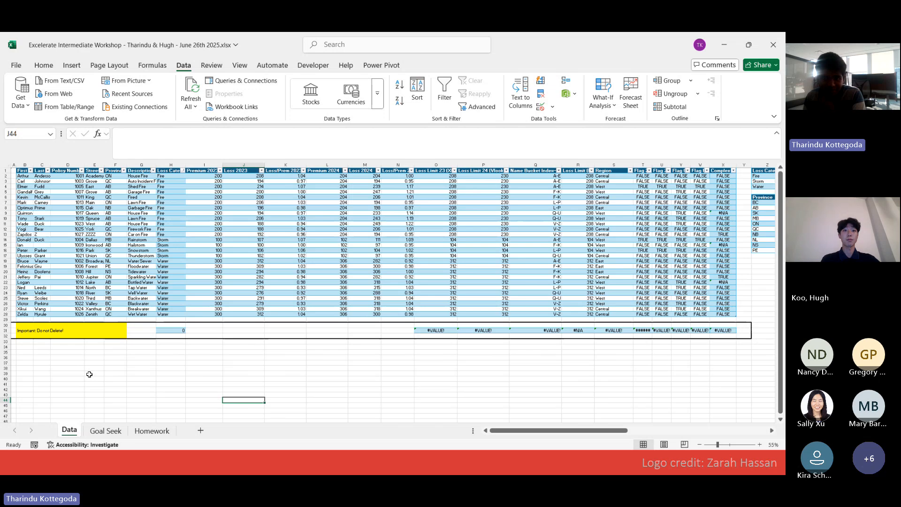
click(425, 320)
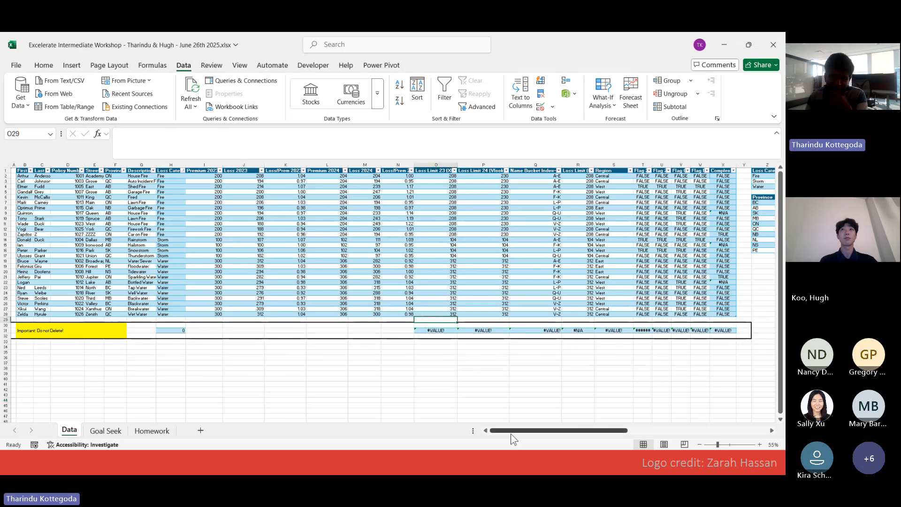
drag(512, 432, 655, 411)
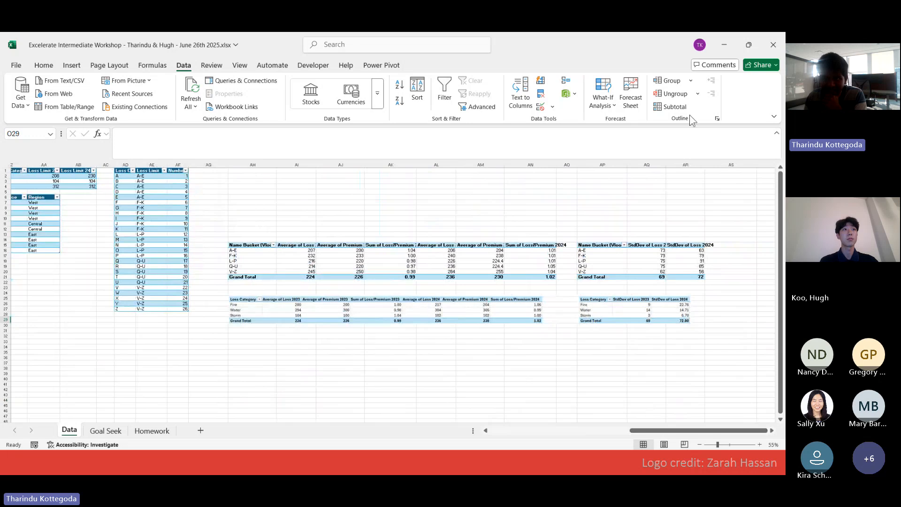
click(725, 42)
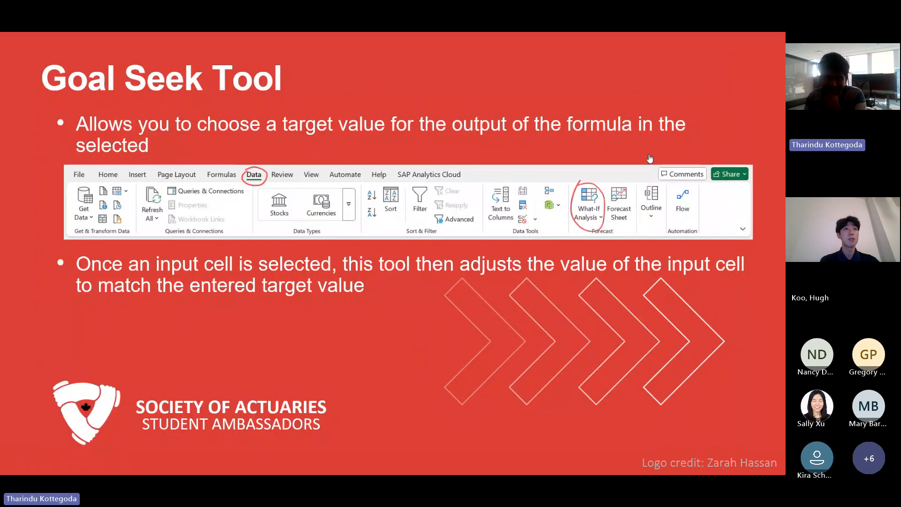
click(658, 143)
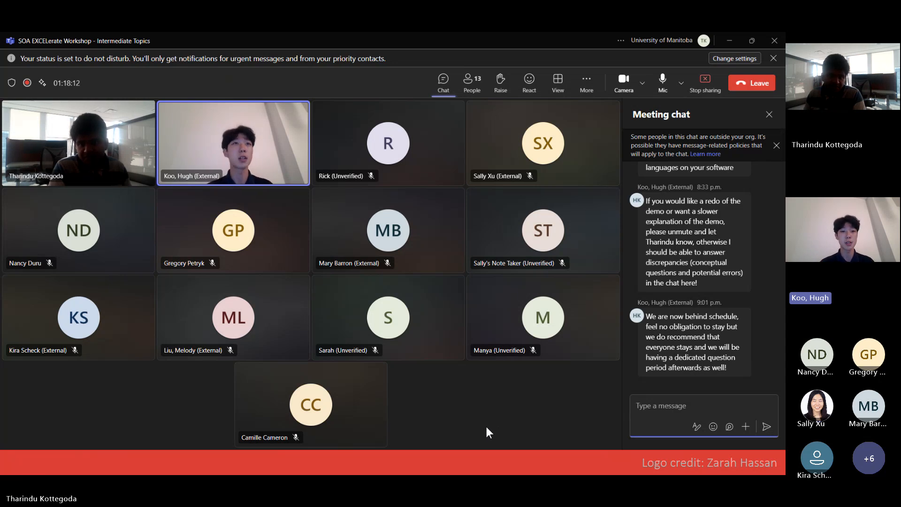
key(super)
mouse_move(312, 465)
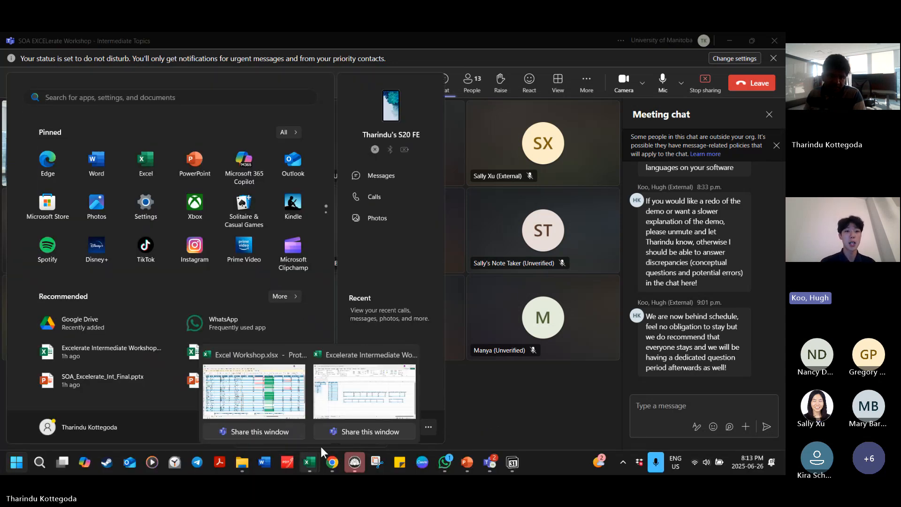
click(360, 407)
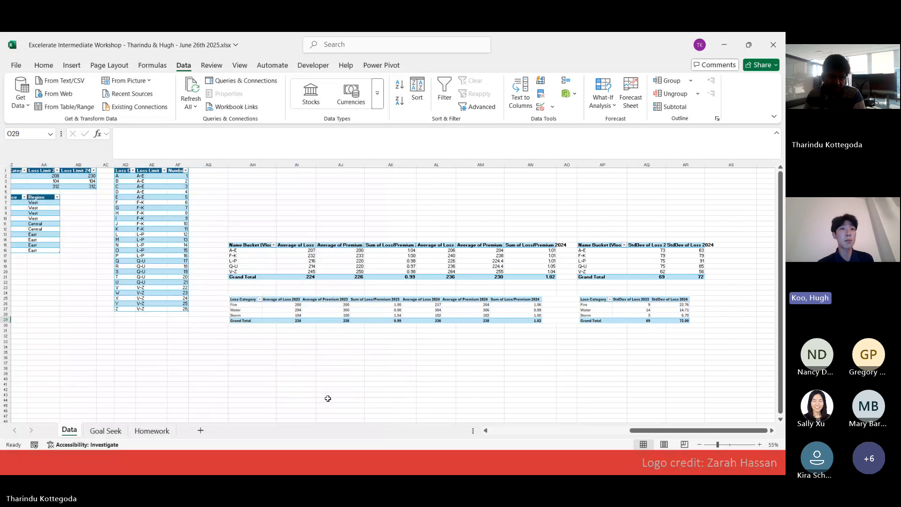
click(720, 39)
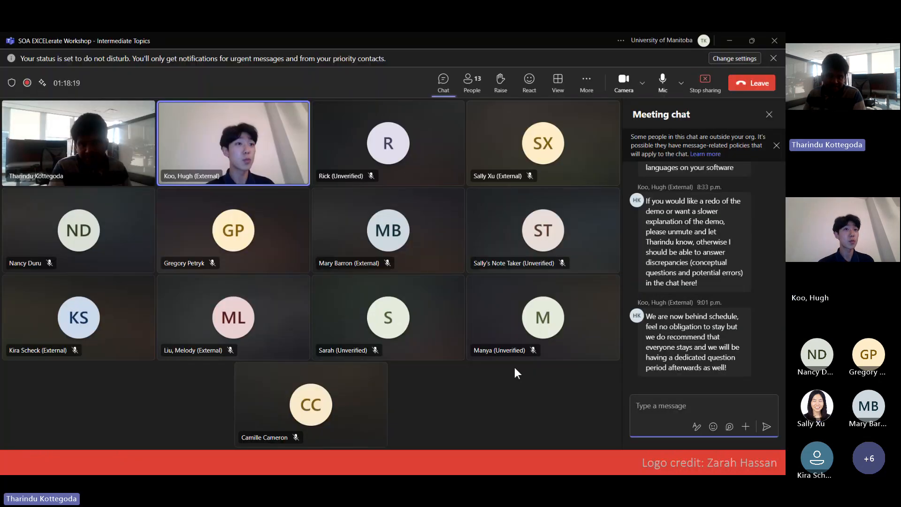
click(730, 40)
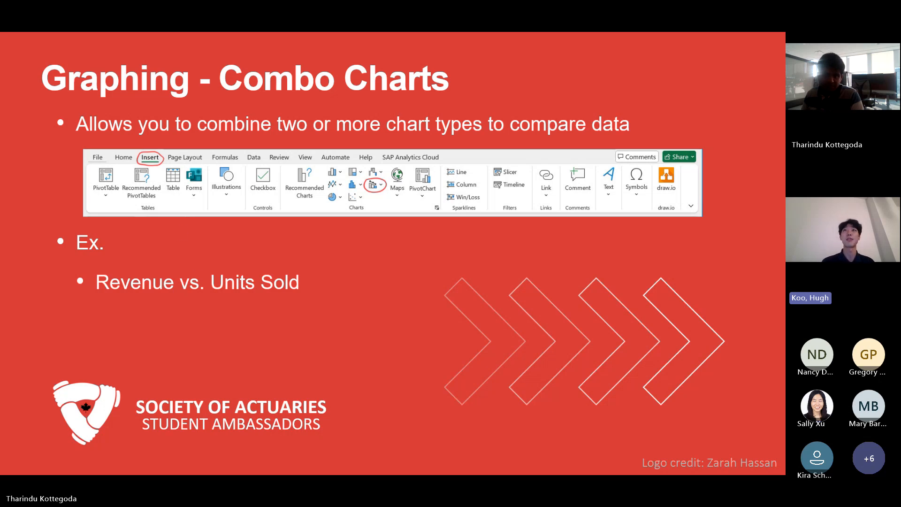
Step: Switch back to the Excelerate Intermediate Workshop workbook in Excel and return to the main table on the Data sheet
key(super)
mouse_move(309, 462)
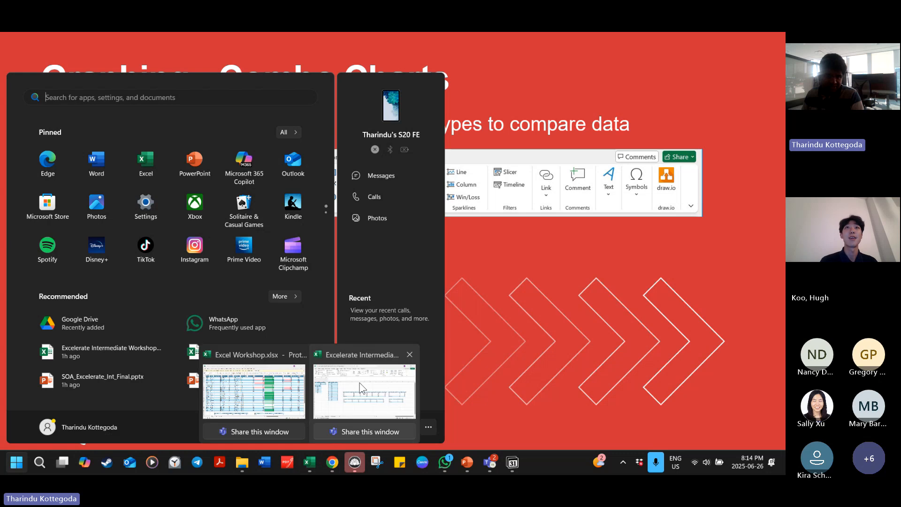
click(362, 389)
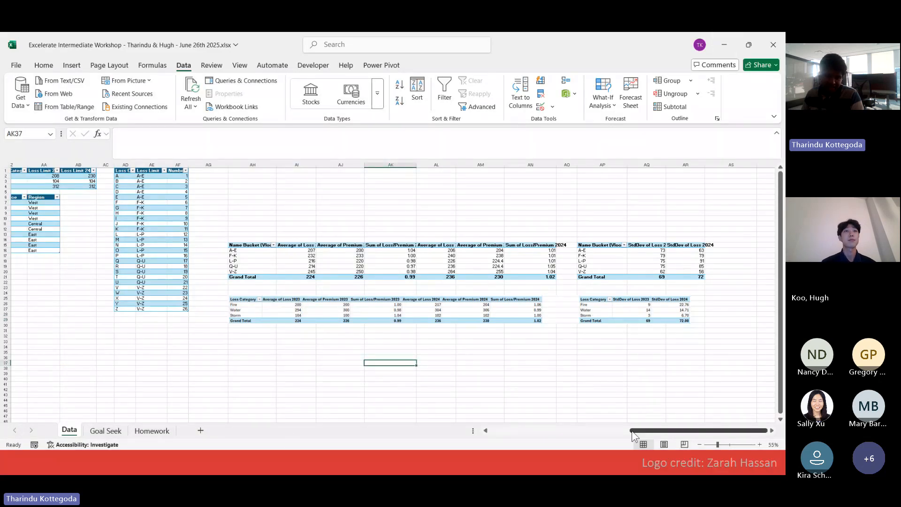
drag(632, 430, 491, 431)
Step: Insert a clustered column and line combo chart from the Loss 2023 and Loss/Prem 2023 columns, J1:K28
drag(243, 170, 288, 315)
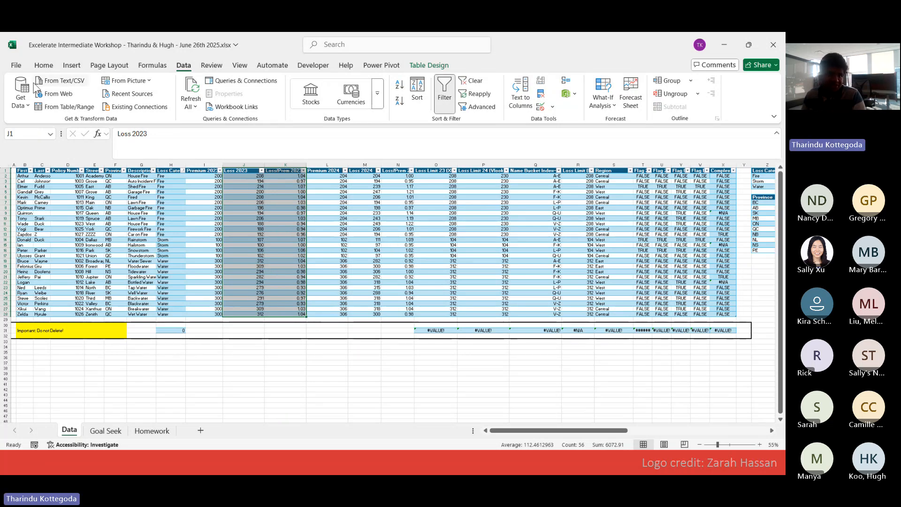
click(75, 66)
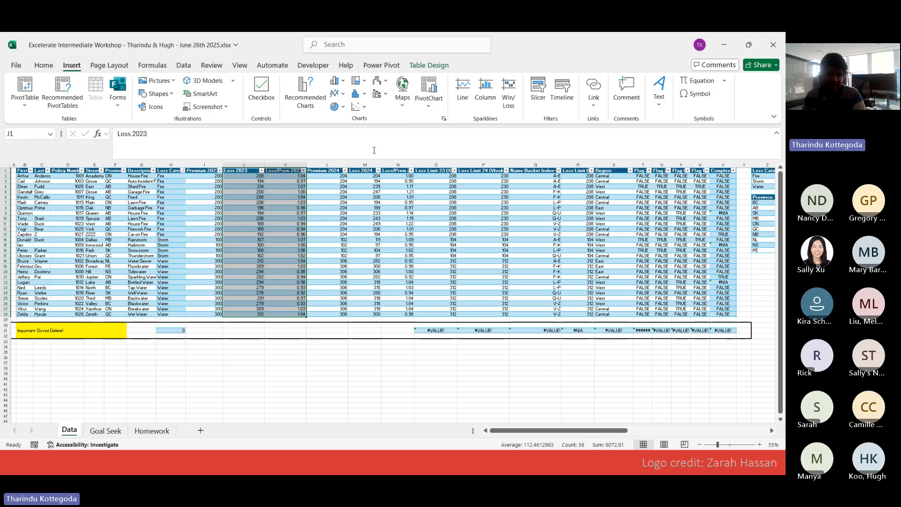
click(385, 95)
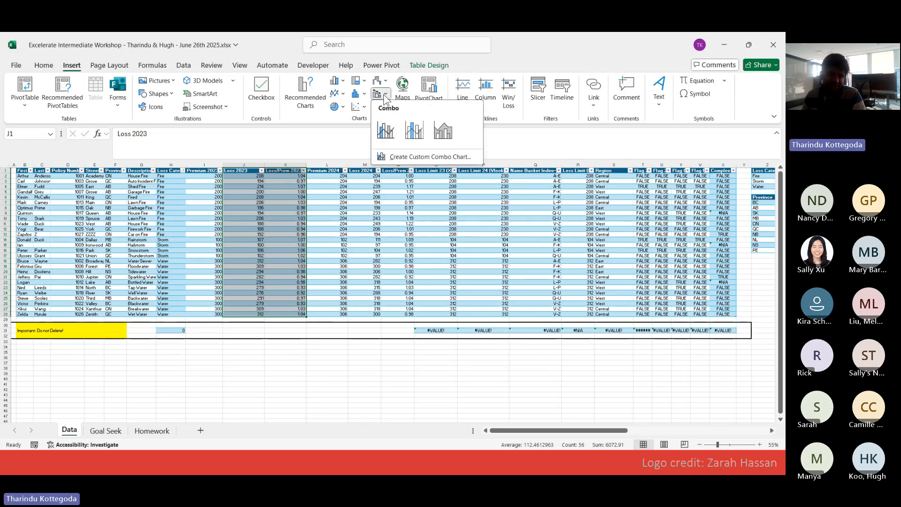
click(384, 130)
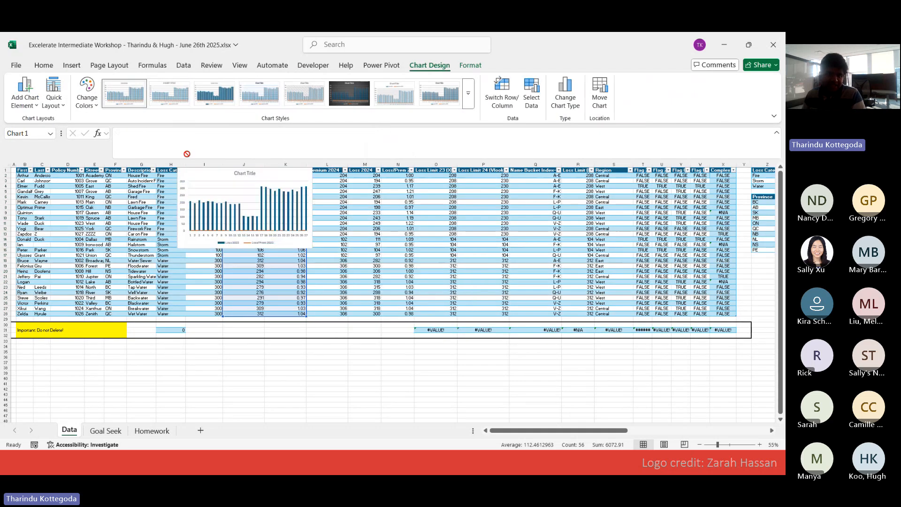
drag(461, 337, 311, 273)
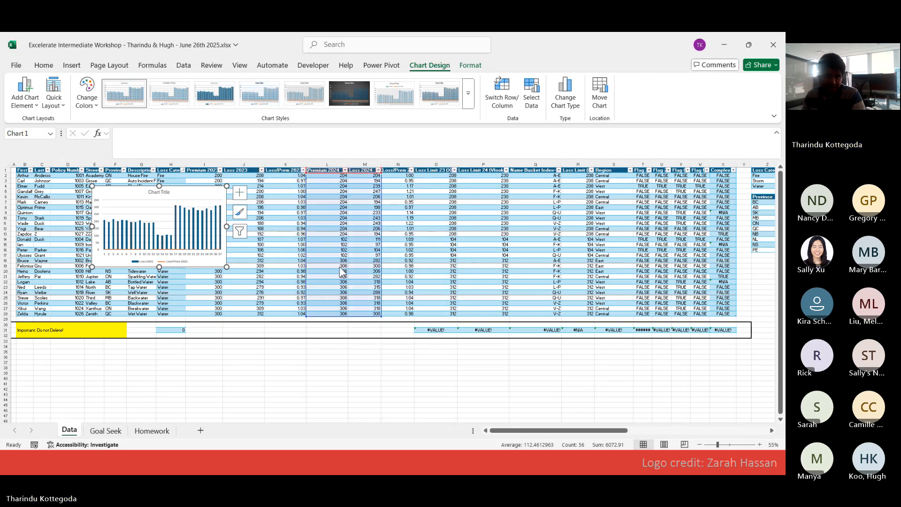
click(436, 394)
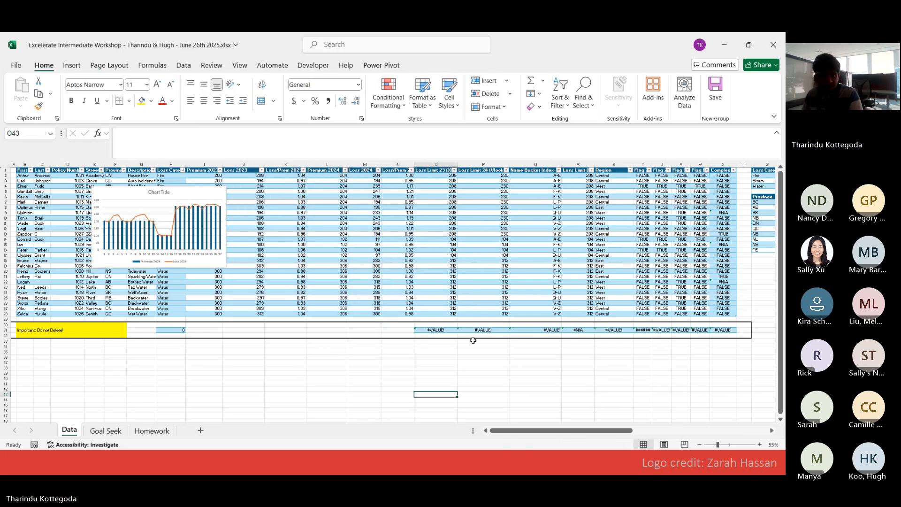
key(ctrl+z)
Step: Move the combo chart to start at column D and enlarge it to span about columns D to Q and rows 3 to 41
click(402, 364)
drag(205, 197, 165, 194)
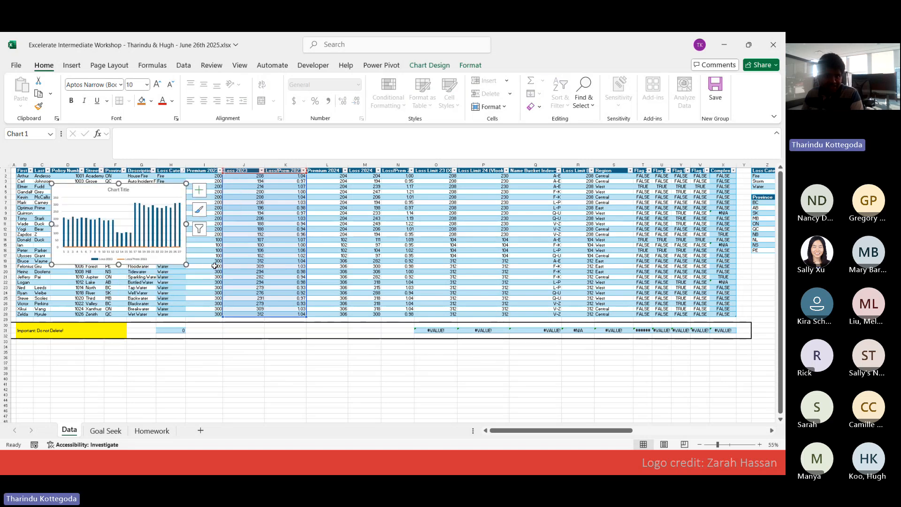
drag(186, 264, 527, 387)
Step: Examine the available chart elements and the chart design and format options with the Loss 2023 series selected
click(328, 331)
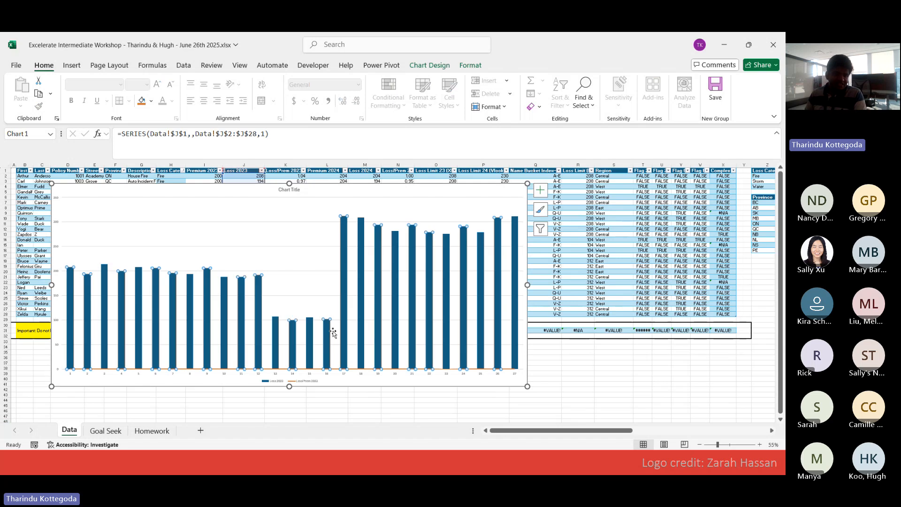
click(539, 195)
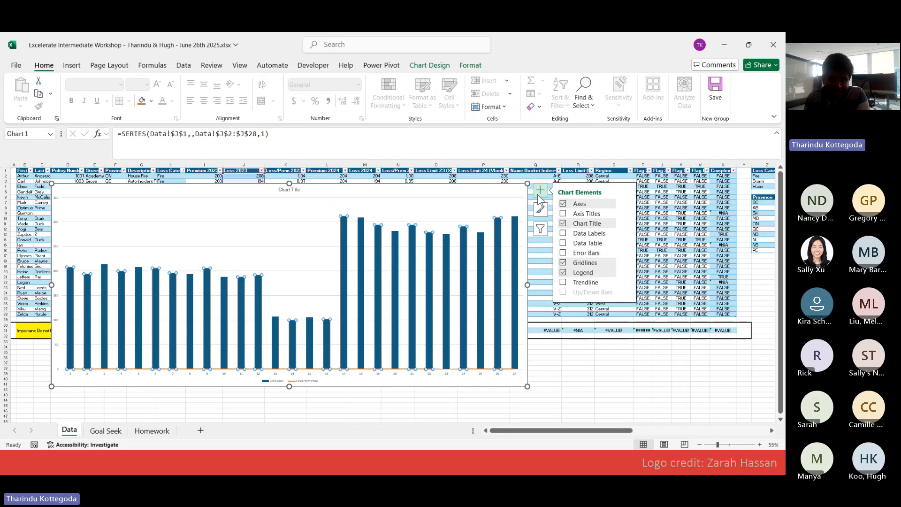
click(354, 337)
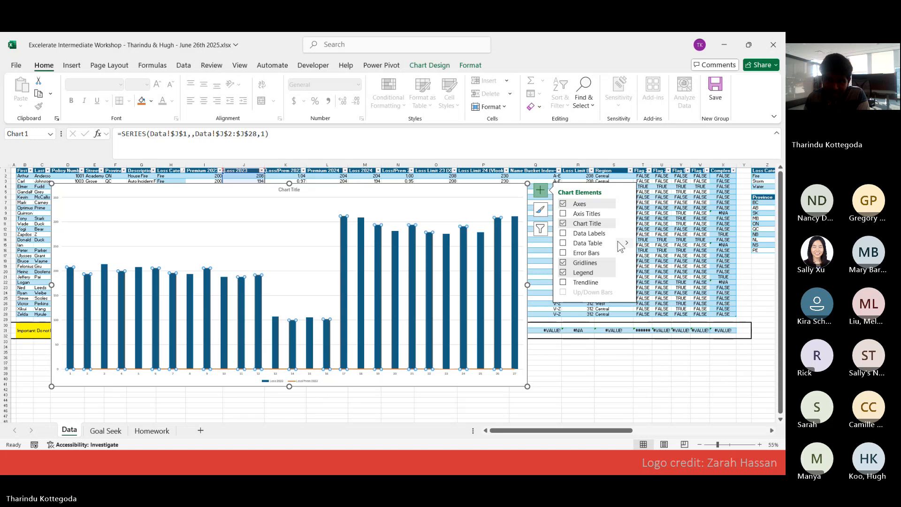
click(446, 66)
click(441, 68)
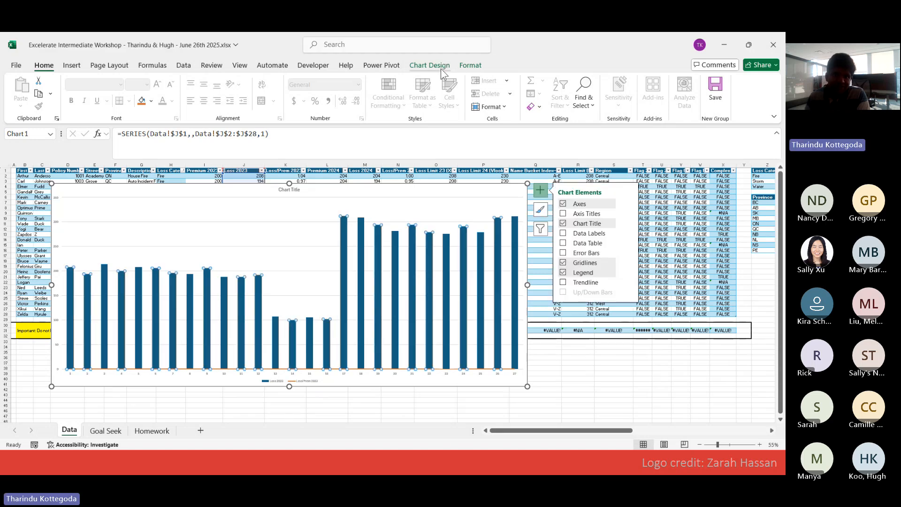
click(441, 69)
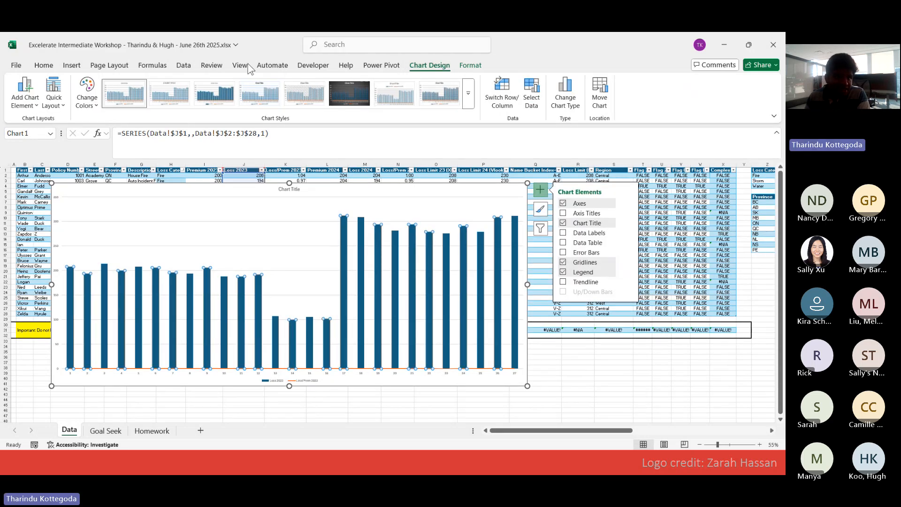
click(470, 66)
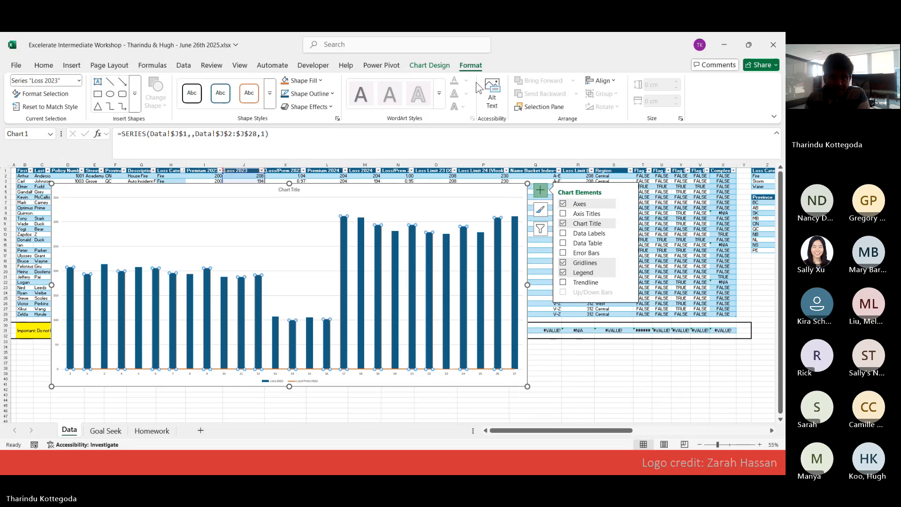
click(440, 68)
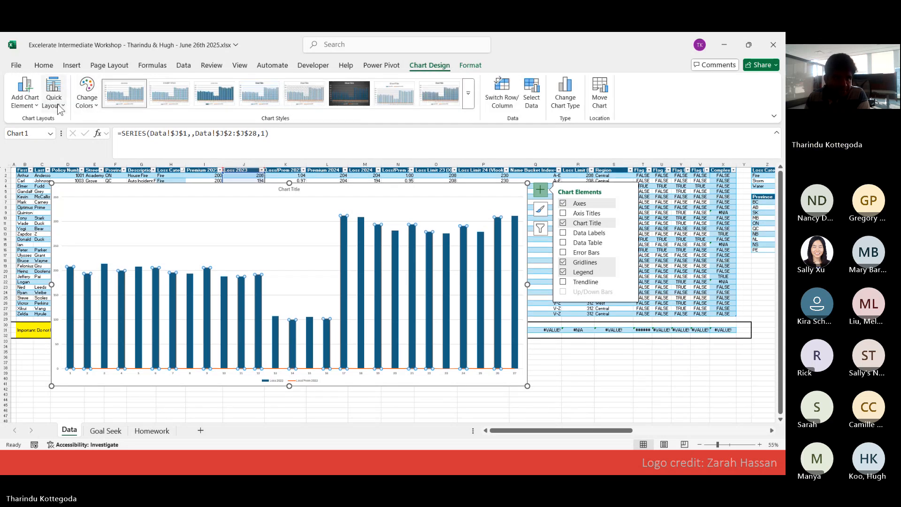
Step: Change the combo chart so the Loss/Prem 2023 line uses the secondary axis, keeping Loss 2023 as clustered columns on the primary axis
right_click(289, 205)
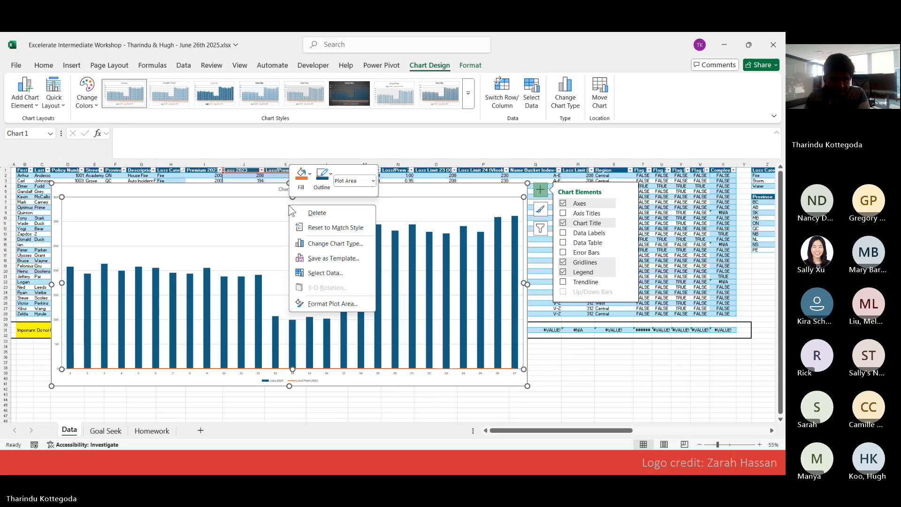
click(308, 244)
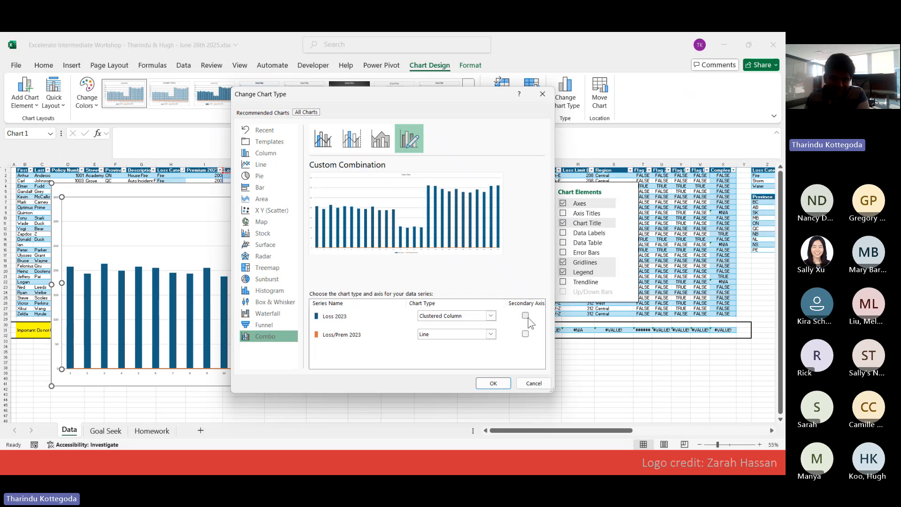
click(525, 334)
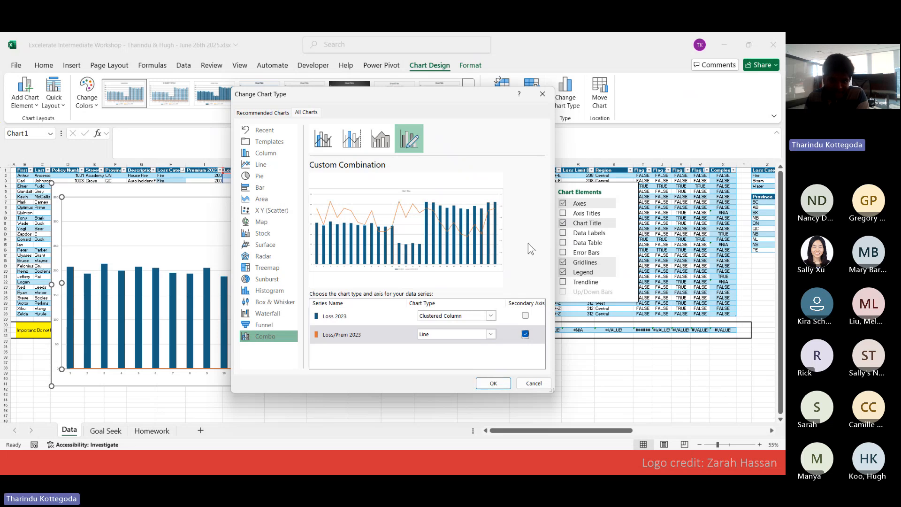
click(525, 315)
click(526, 333)
click(490, 319)
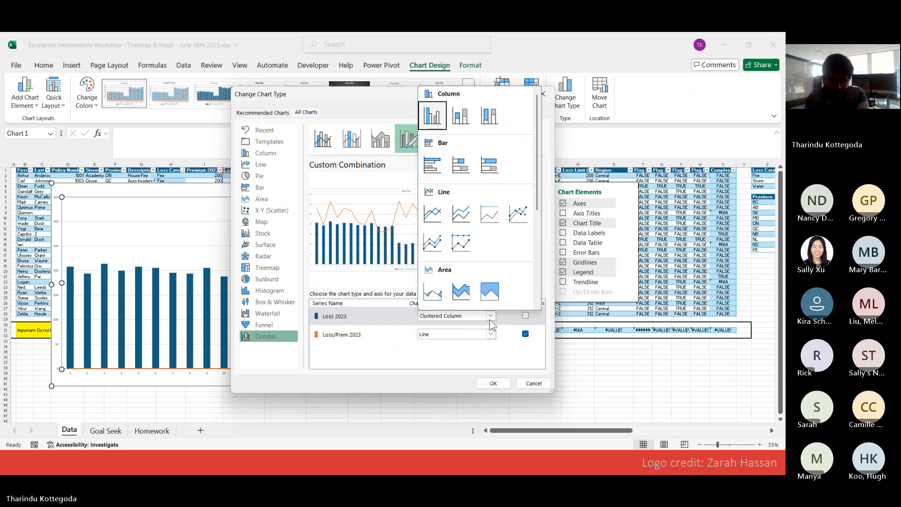
click(490, 364)
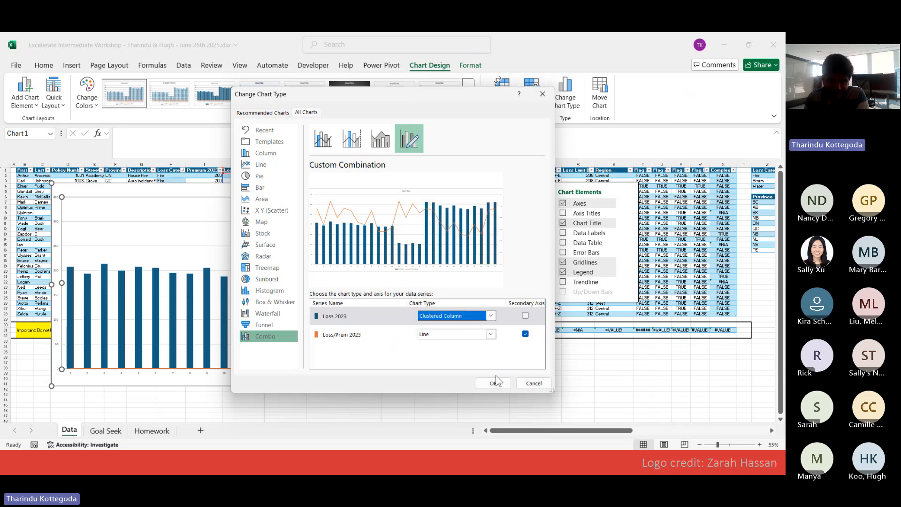
click(493, 383)
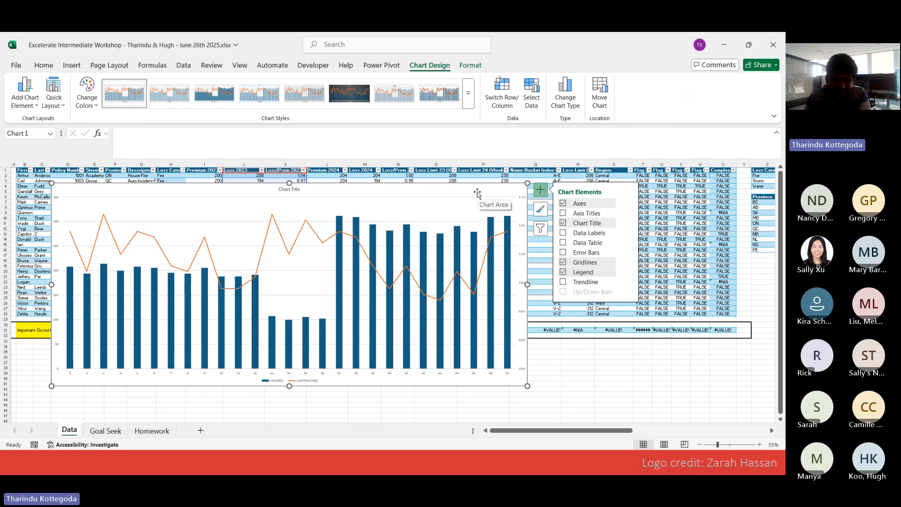
Step: Delete the combo chart of all 2023 losses from the Data sheet
key(Delete)
click(377, 199)
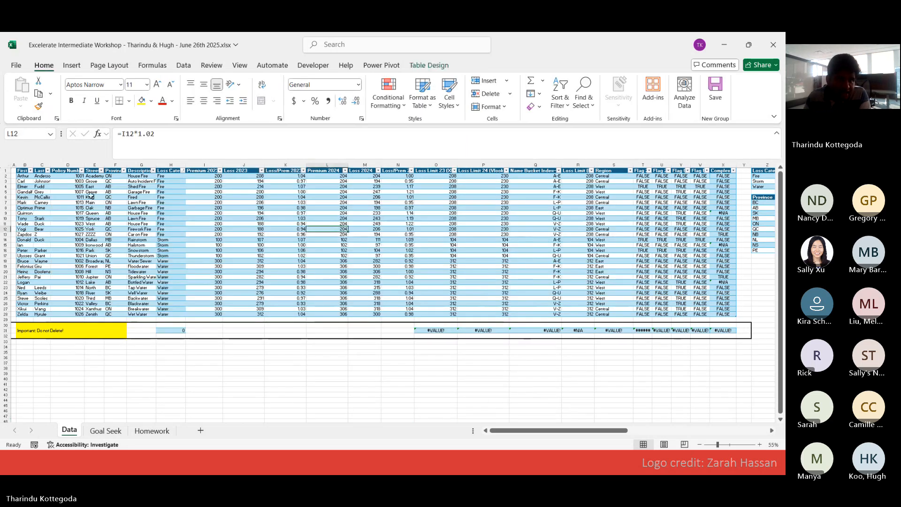
Step: Insert a clustered column and line combo chart from the Fire rows J2:K13 and size it over about columns G to O, rows 4 to 29
click(250, 177)
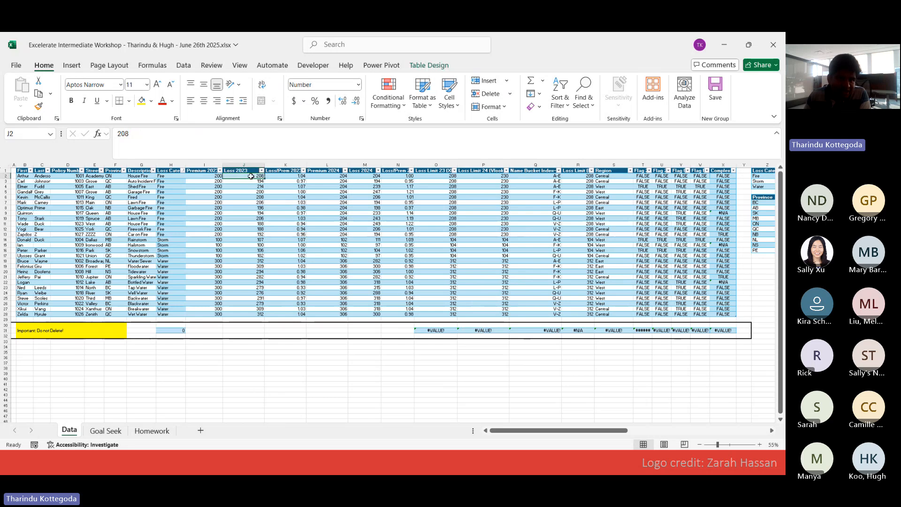
drag(251, 176, 142, 235)
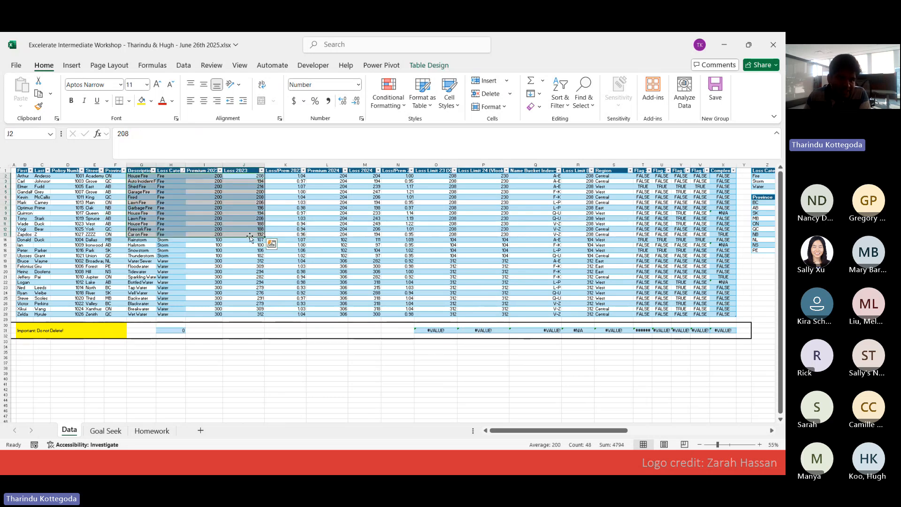
click(252, 230)
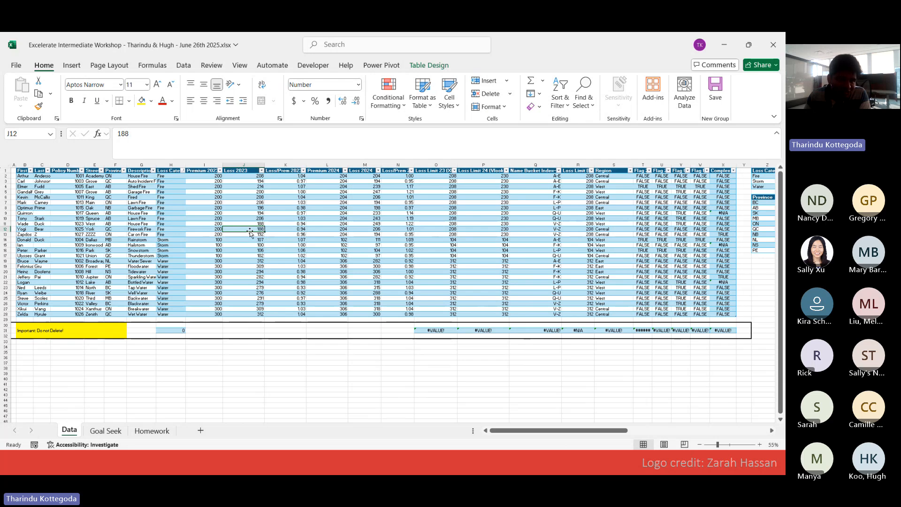
drag(247, 240, 247, 267)
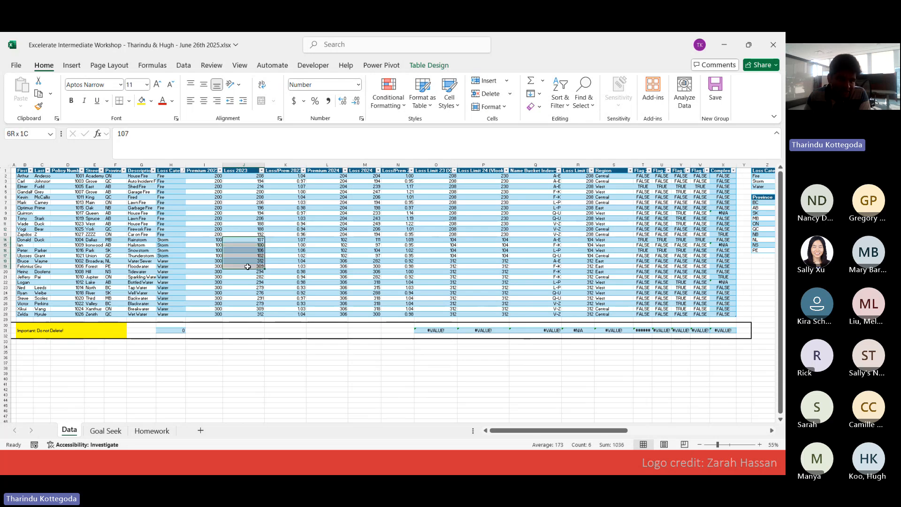
drag(250, 235, 277, 234)
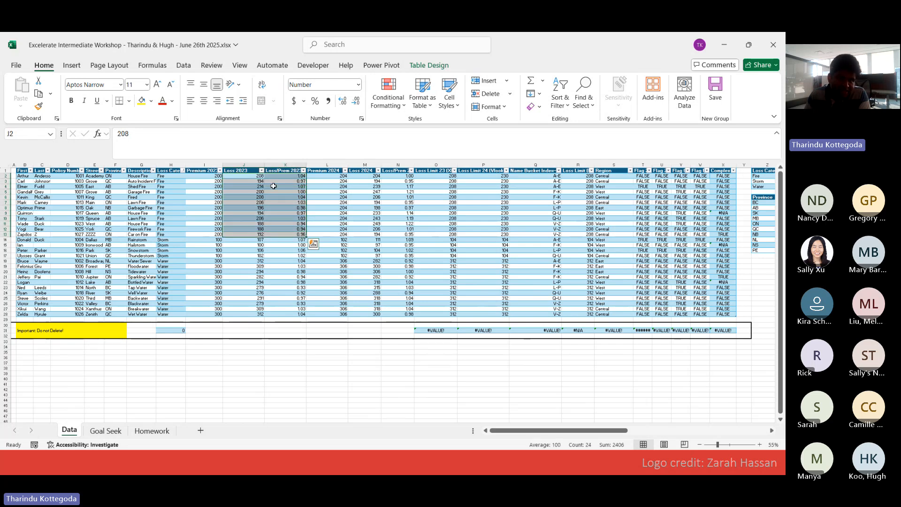
click(72, 66)
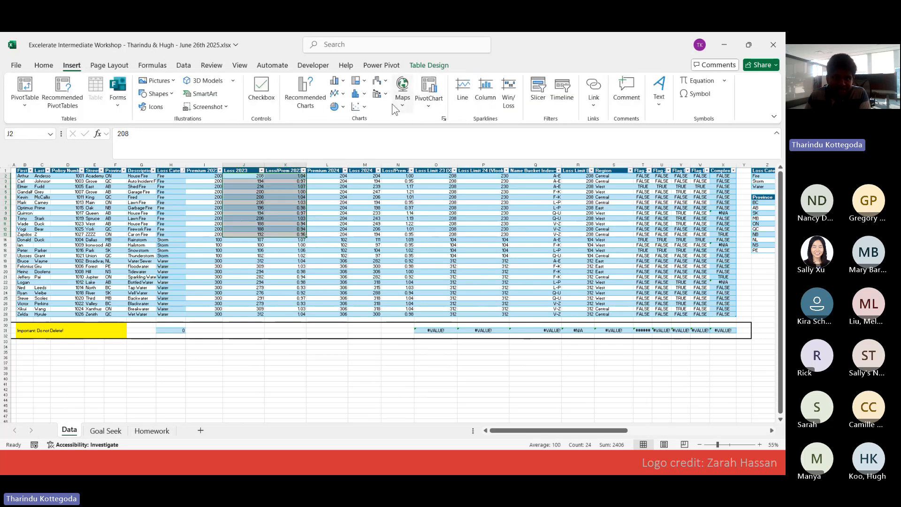
click(379, 93)
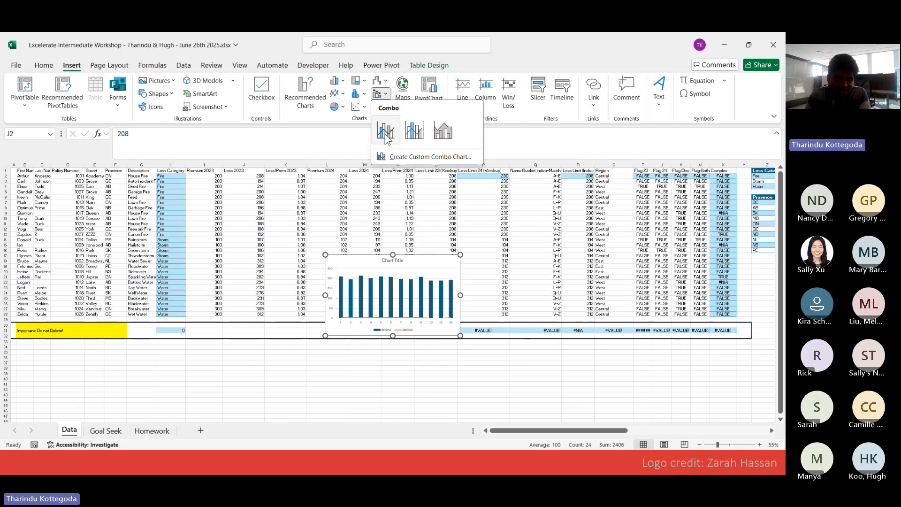
click(385, 136)
mouse_move(463, 333)
mouse_down()
mouse_move(362, 275)
mouse_move(272, 266)
mouse_move(459, 321)
mouse_up()
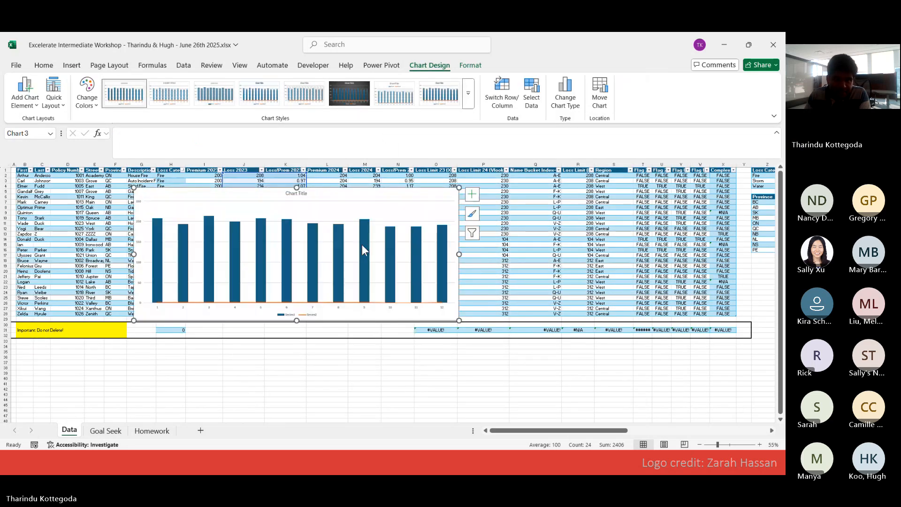
Step: Plot the Series2 line of the Fire combo chart on the secondary axis
right_click(354, 205)
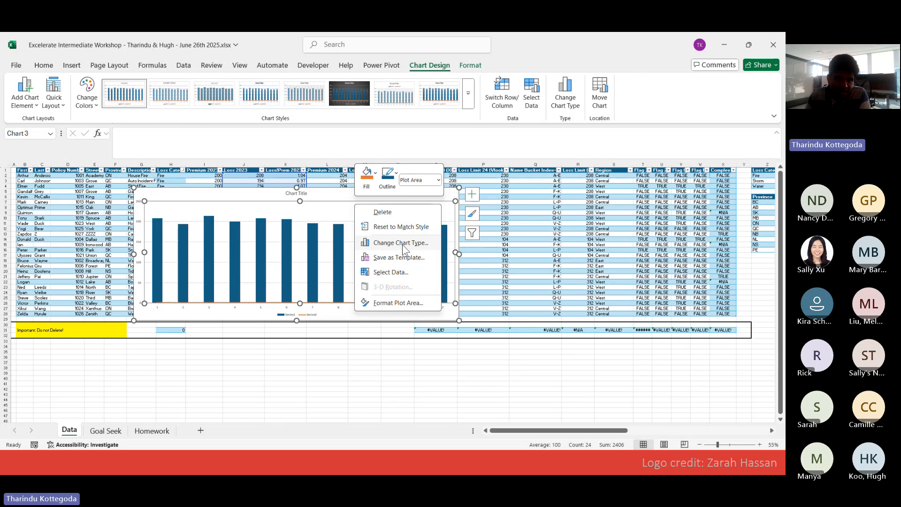
click(402, 243)
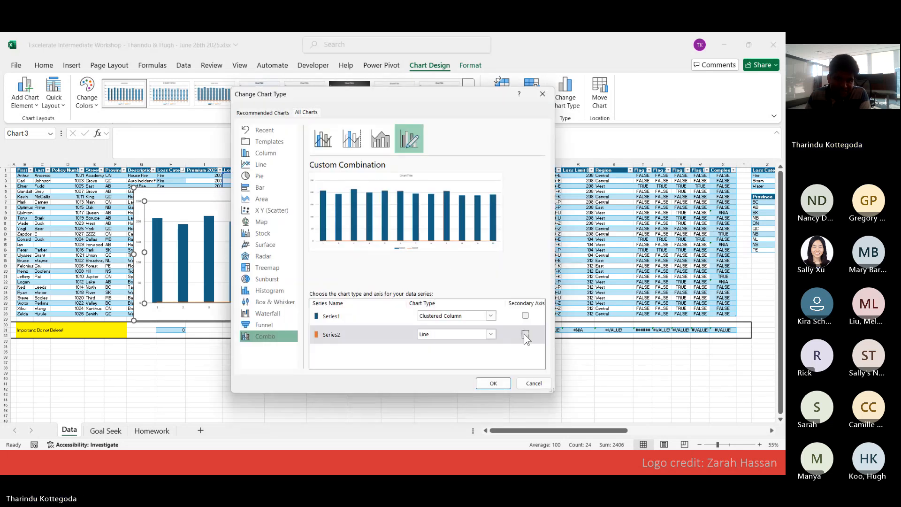
click(525, 334)
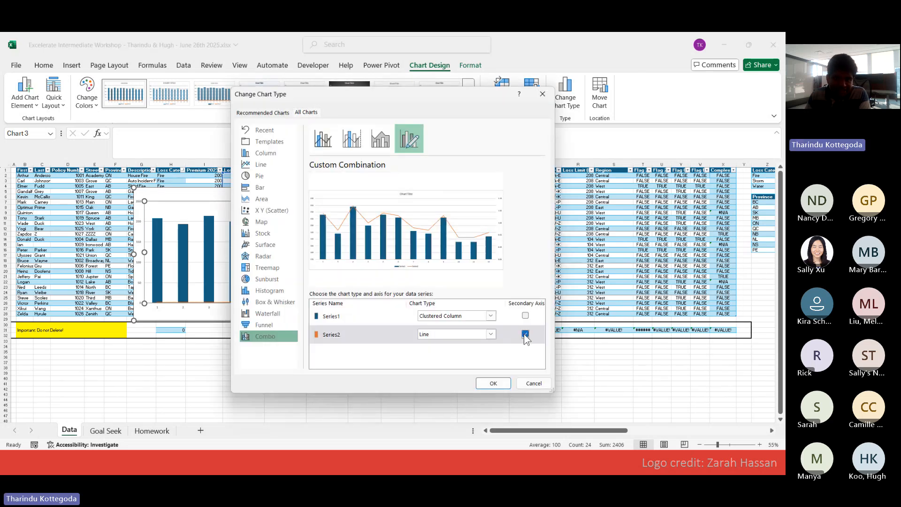
click(494, 384)
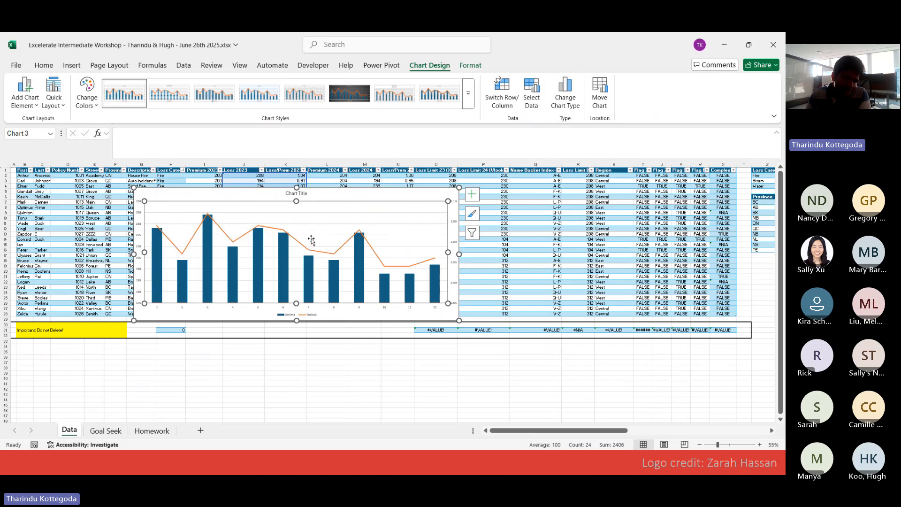
Step: Examine the Fire combo chart's secondary axis and the data point values of its columns
mouse_move(310, 260)
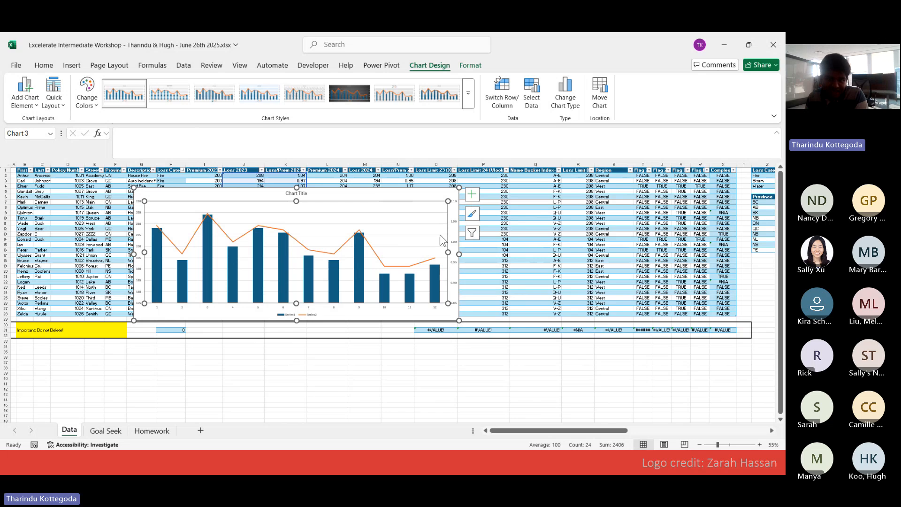
click(454, 226)
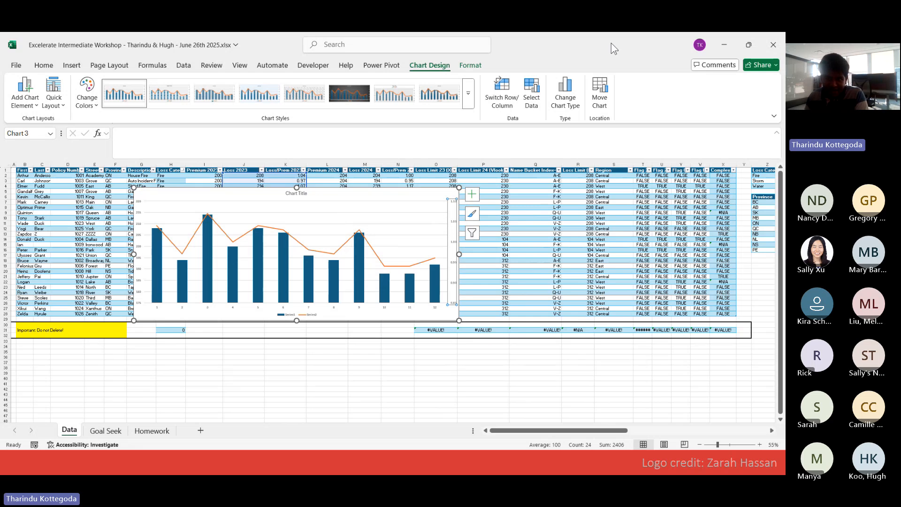
mouse_move(382, 279)
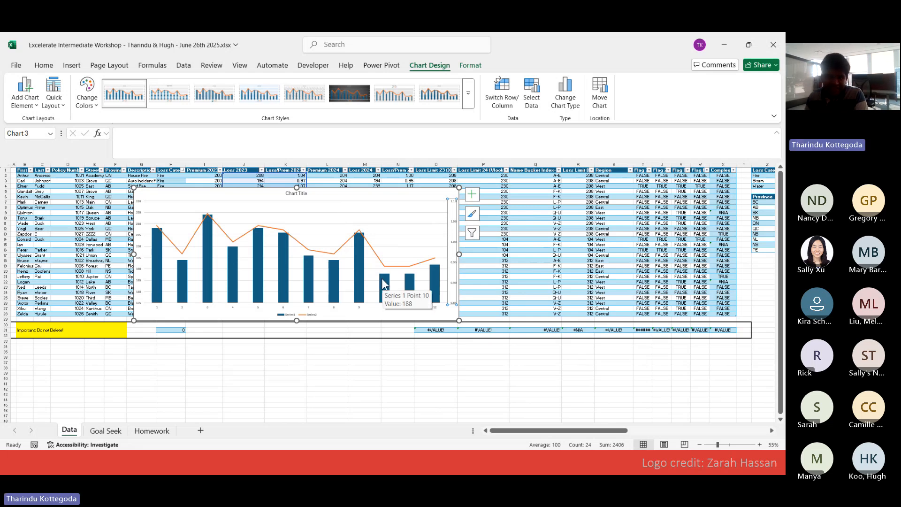
click(410, 200)
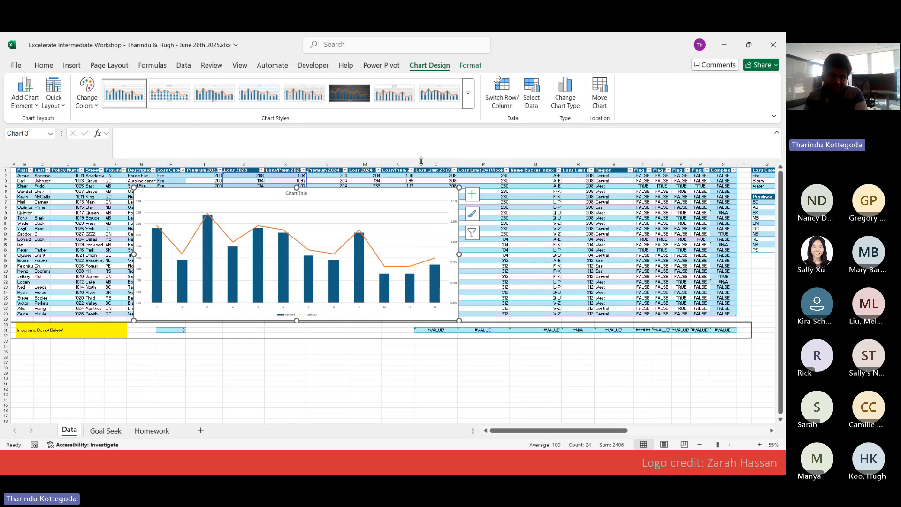
click(293, 193)
right_click(353, 198)
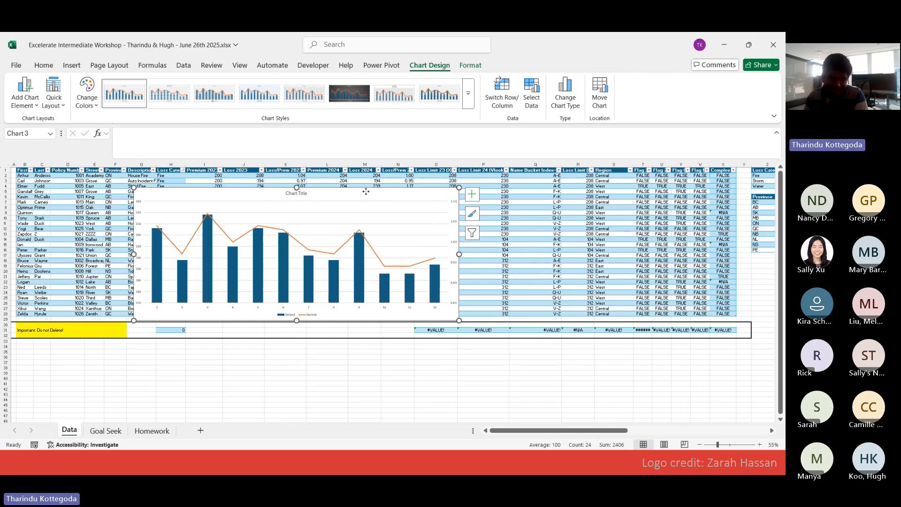
click(336, 206)
Step: Add a data table to the Fire combo chart and extend the chart down to about row 40
click(472, 194)
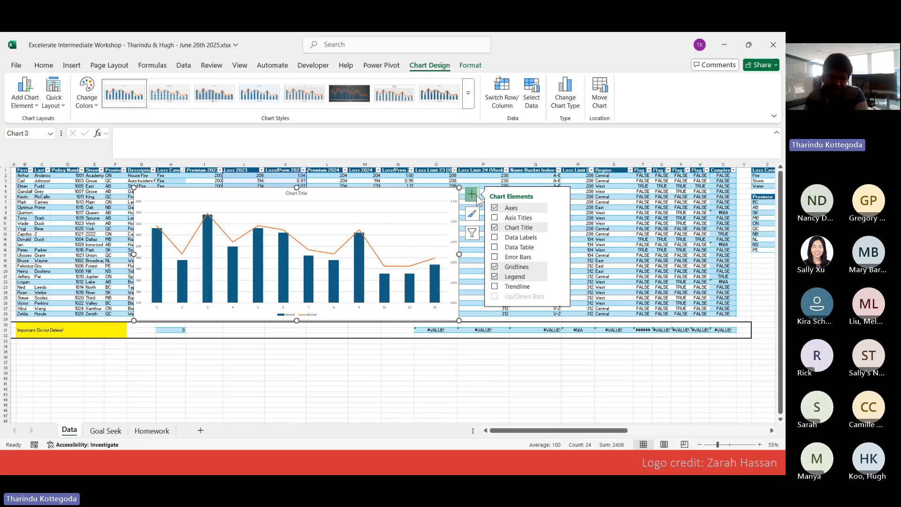
click(495, 248)
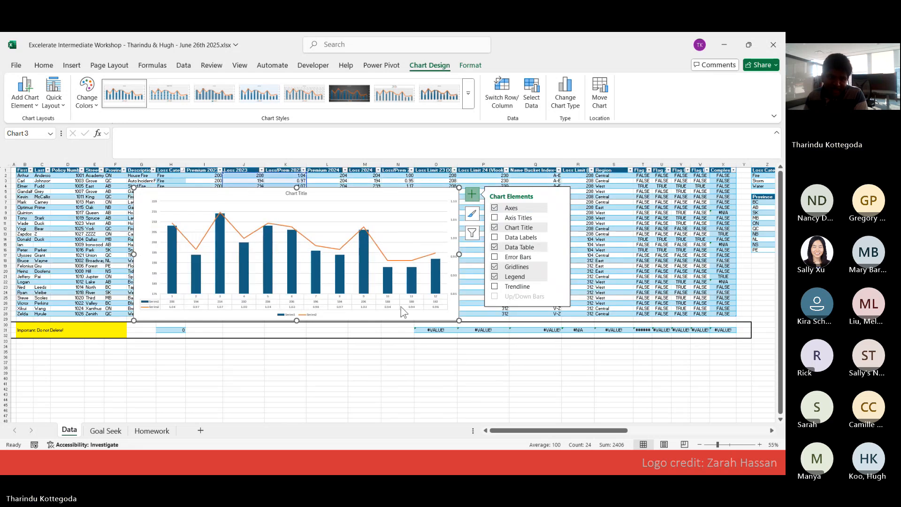
drag(297, 320, 296, 377)
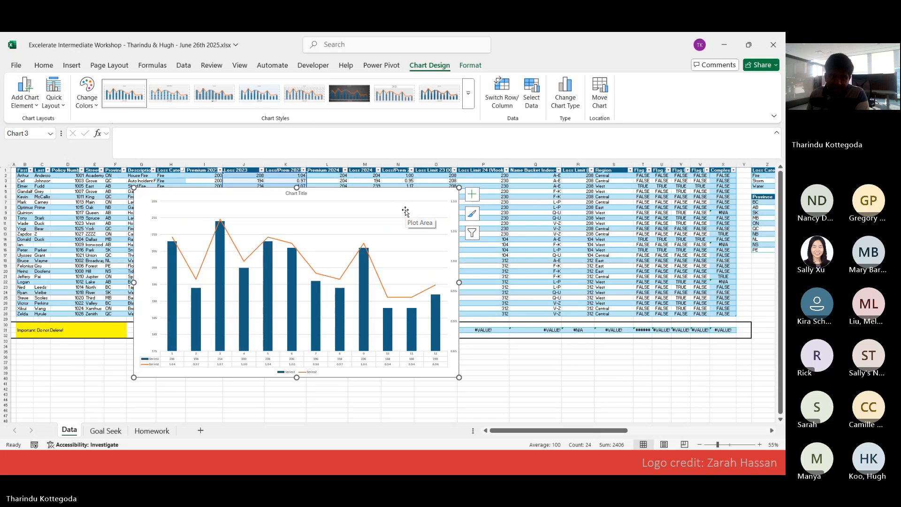
Step: Delete the Fire combo chart from the Data sheet
key(Delete)
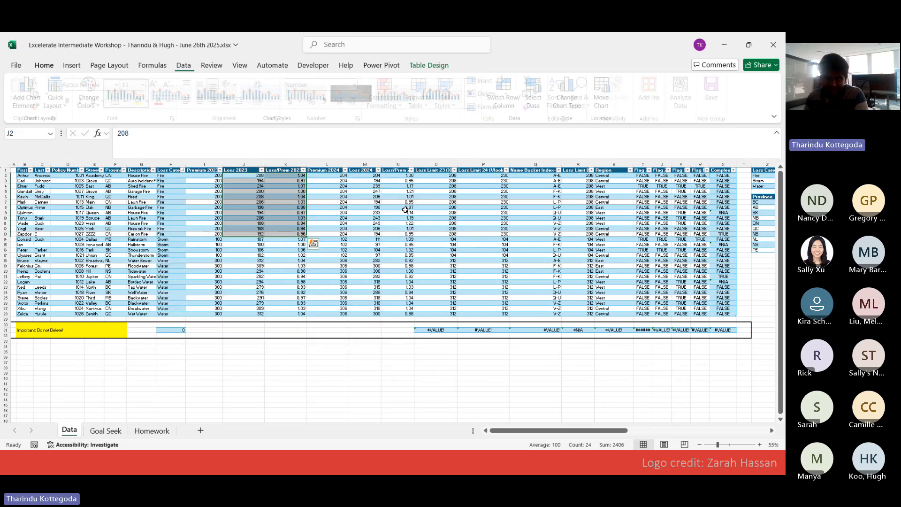
Step: Create a PivotTable on a new worksheet from the full main data table (Table1) on the Data sheet
click(537, 272)
click(579, 223)
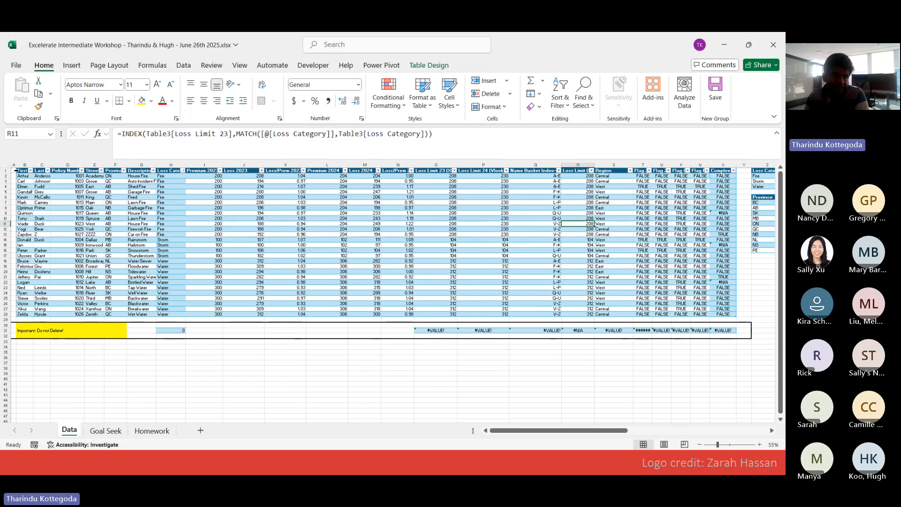
drag(19, 171, 554, 315)
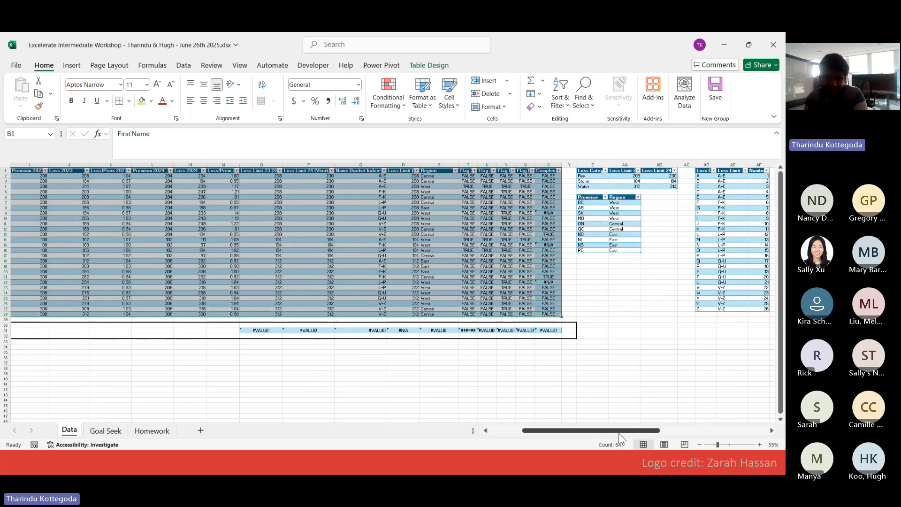
drag(619, 431, 586, 430)
click(72, 65)
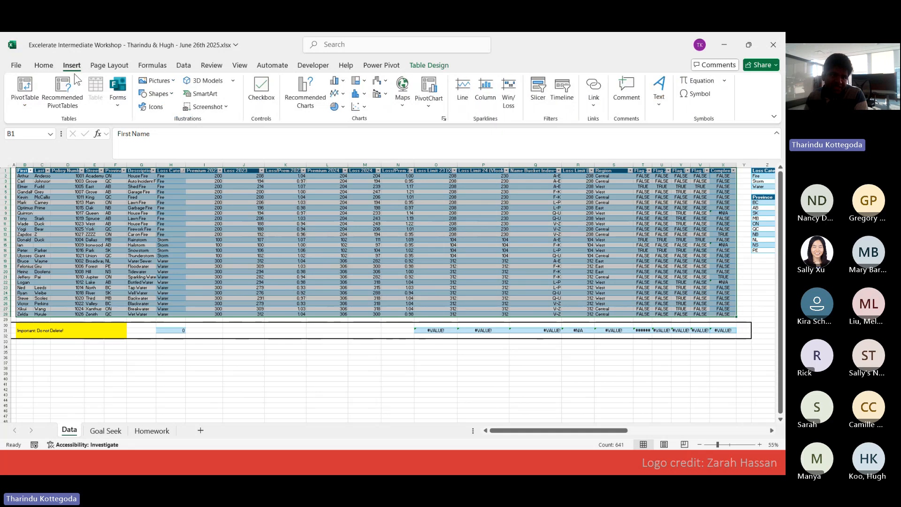
click(19, 109)
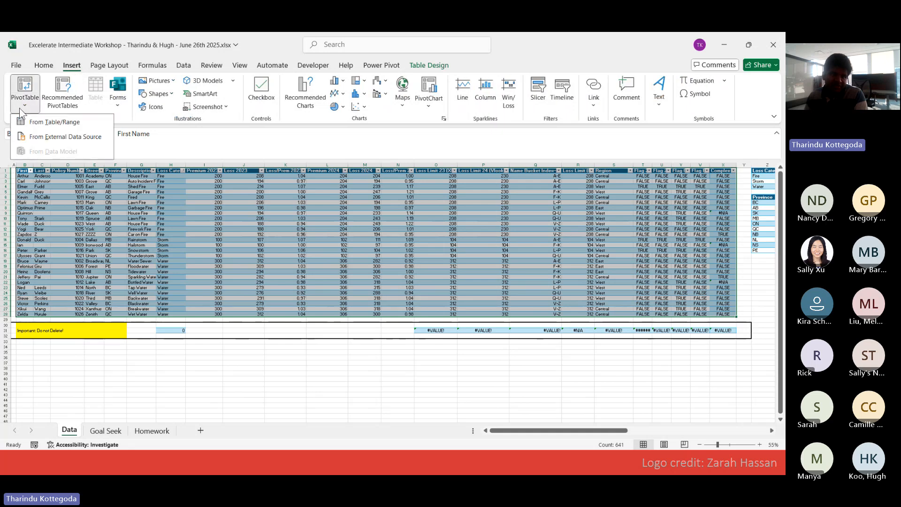
click(58, 122)
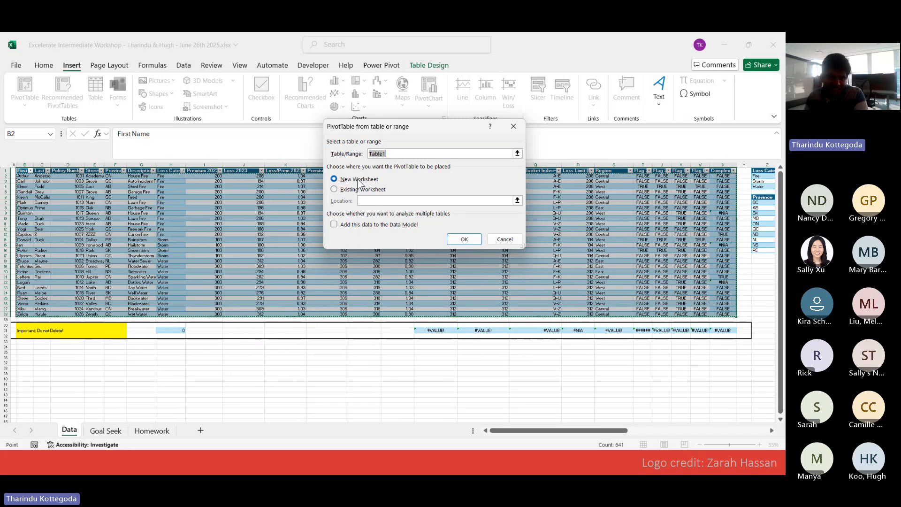
click(465, 240)
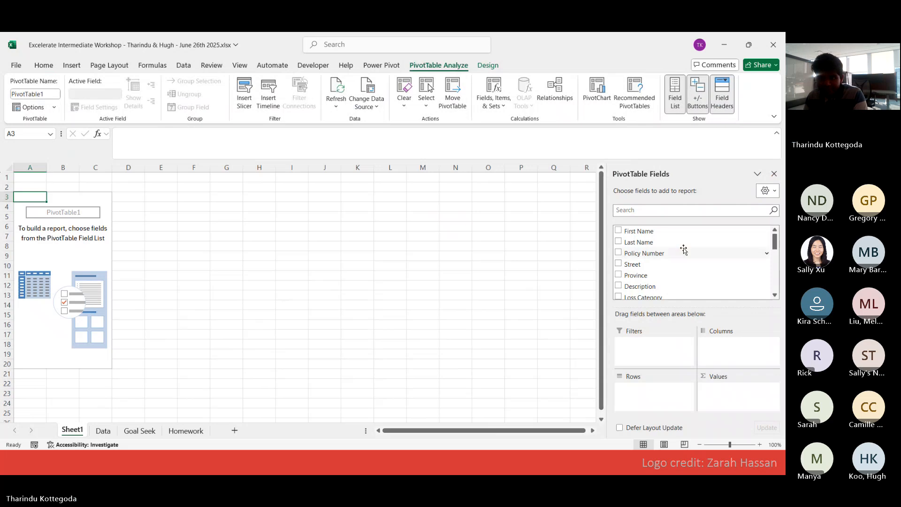
Step: Widen the PivotTable field pane and add Province as a report filter
drag(603, 230, 473, 225)
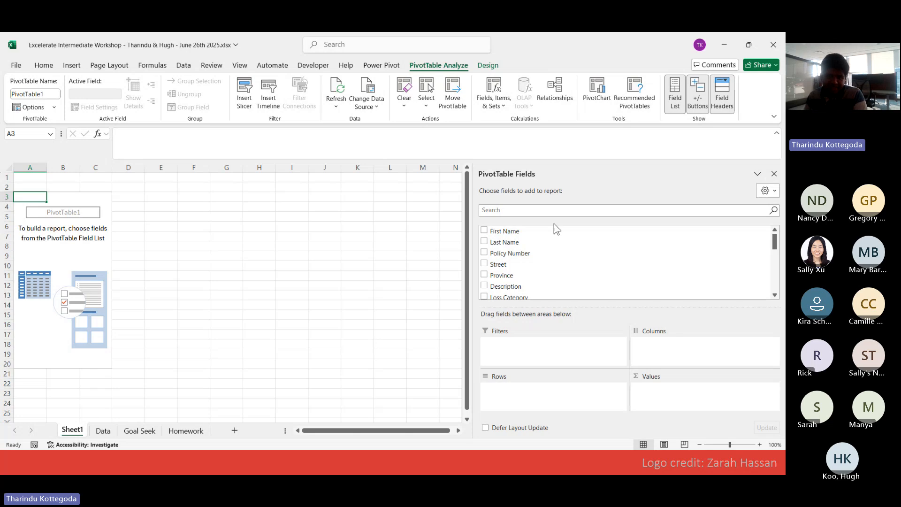
scroll(545, 245, down, 5)
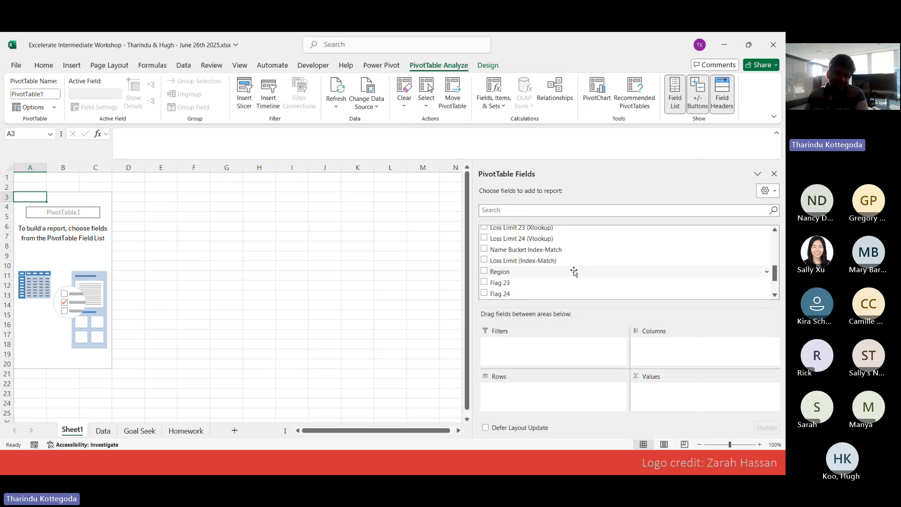
scroll(603, 249, up, 10)
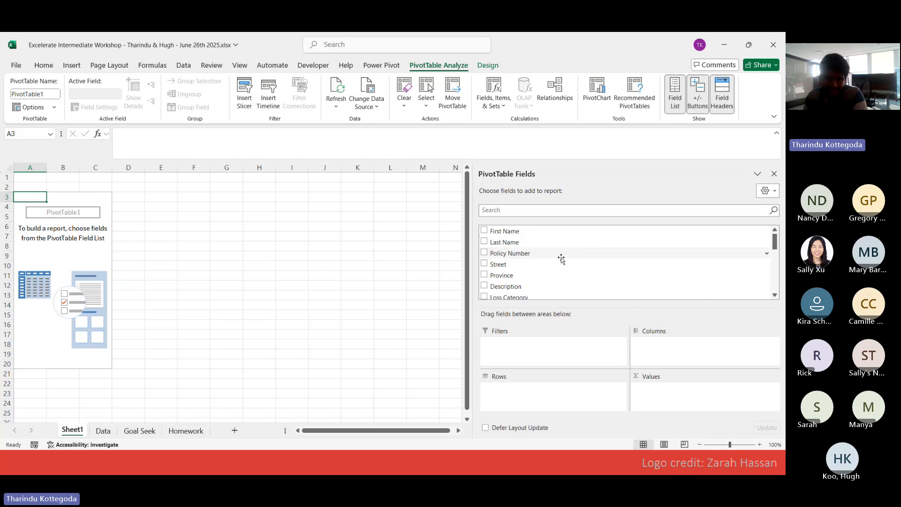
drag(527, 275, 567, 354)
Step: Add Premium 2023 and Loss 2023 to the PivotTable's values as sums
scroll(538, 264, down, 1)
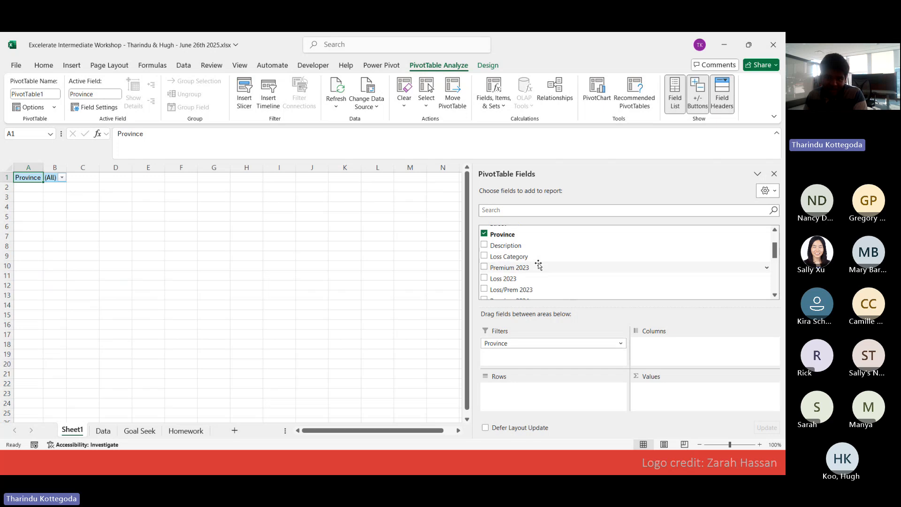
scroll(536, 249, down, 1)
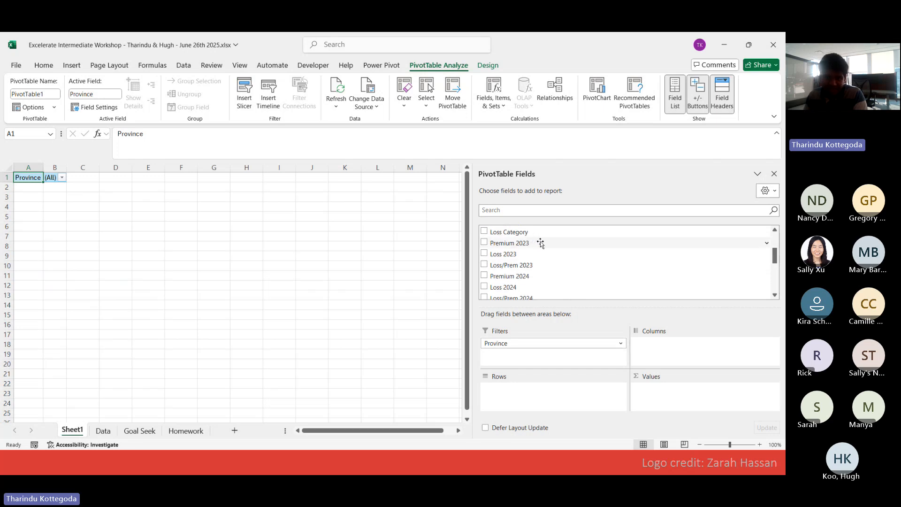
mouse_move(540, 243)
mouse_down()
mouse_move(521, 244)
mouse_move(572, 249)
mouse_move(542, 252)
mouse_up()
drag(696, 408, 664, 402)
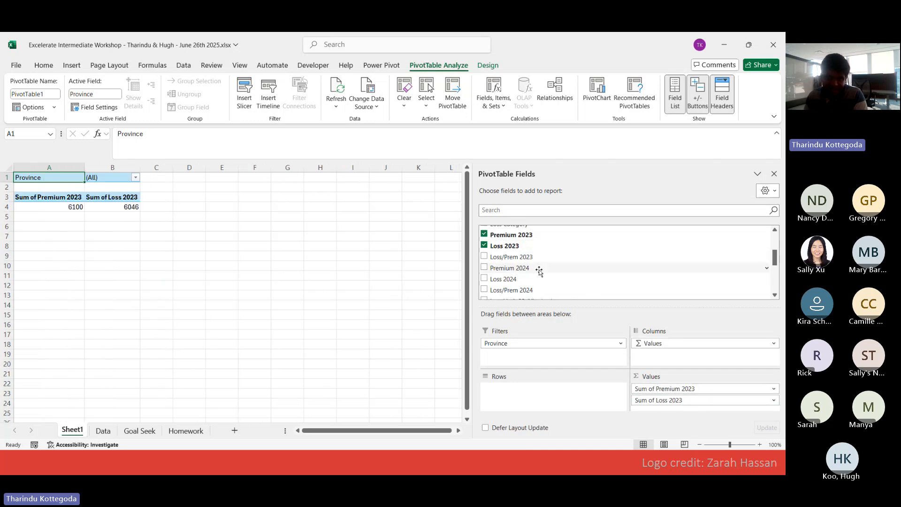
drag(537, 270, 651, 291)
scroll(521, 237, down, 1)
drag(667, 406, 597, 258)
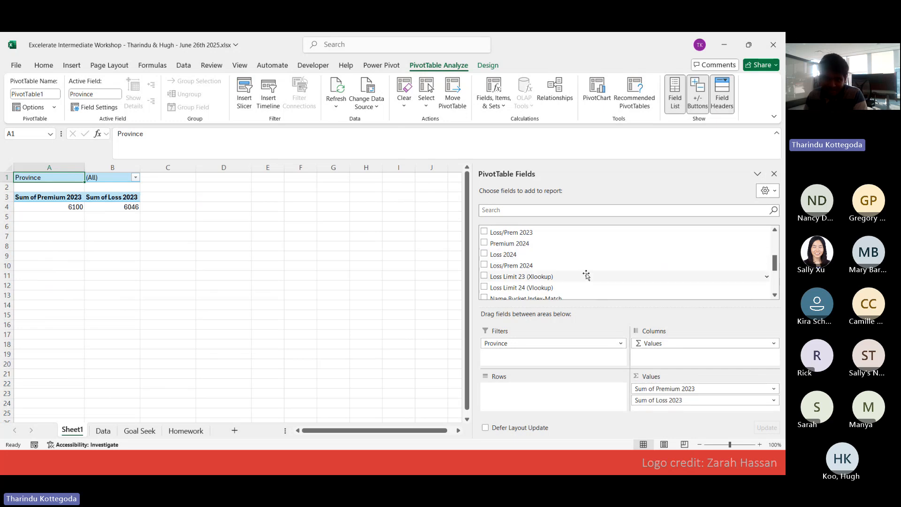
Step: Add Loss Category to the PivotTable's rows
scroll(583, 270, down, 1)
scroll(568, 263, up, 2)
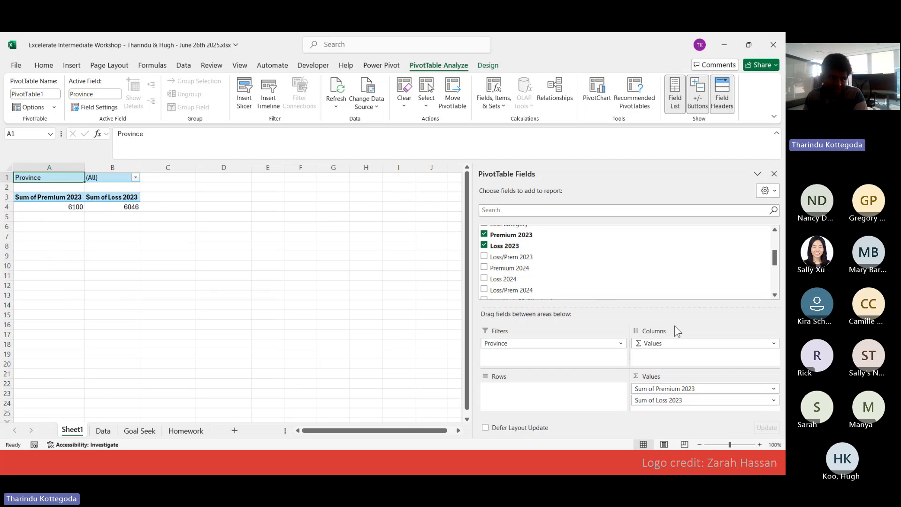
scroll(542, 261, up, 3)
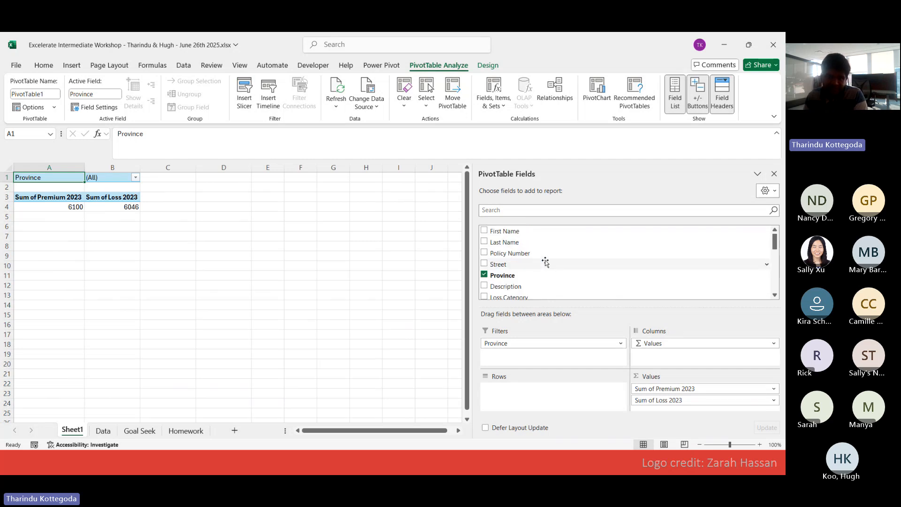
scroll(528, 272, down, 1)
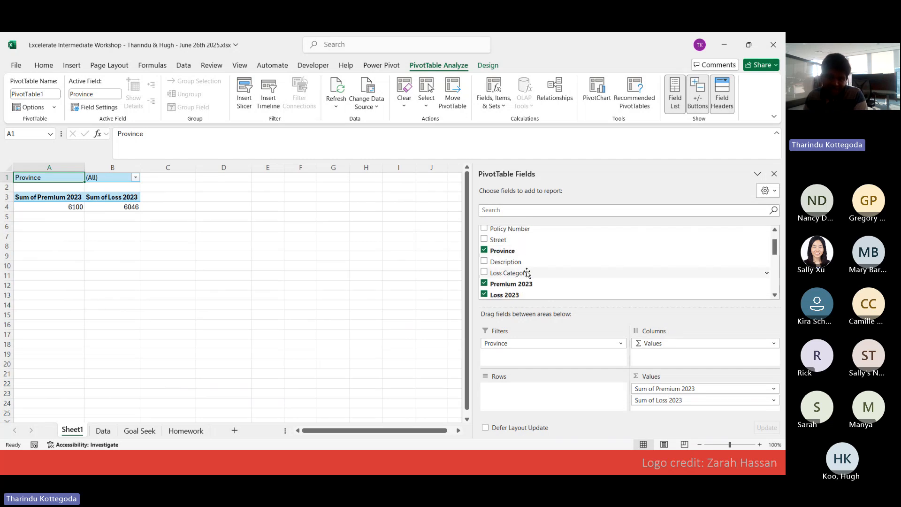
drag(527, 273, 605, 397)
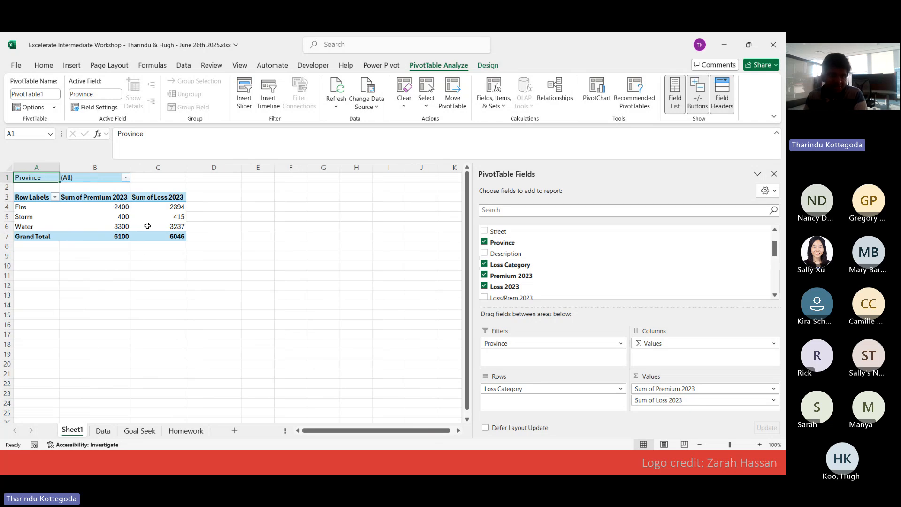
Step: Examine the PivotTable's Fire, Storm and Water rows with their summed 2023 premiums and losses
click(159, 252)
click(119, 207)
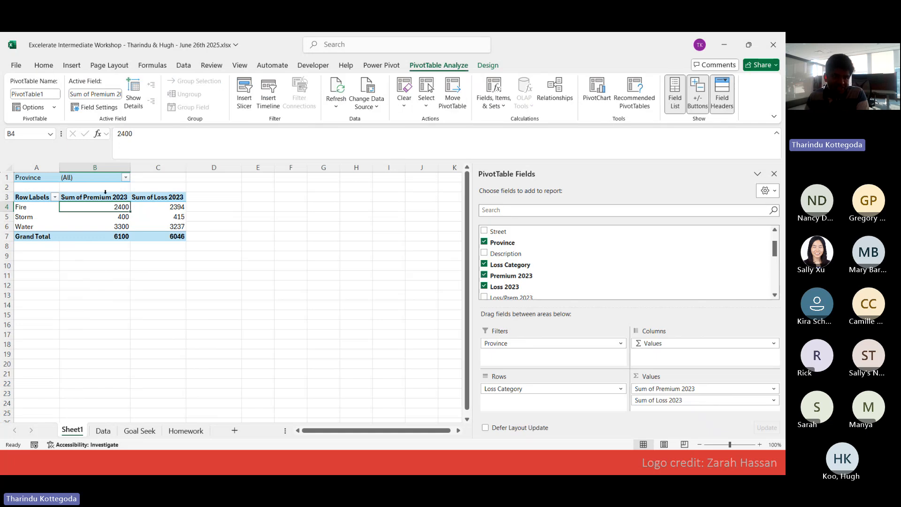
drag(104, 196, 185, 238)
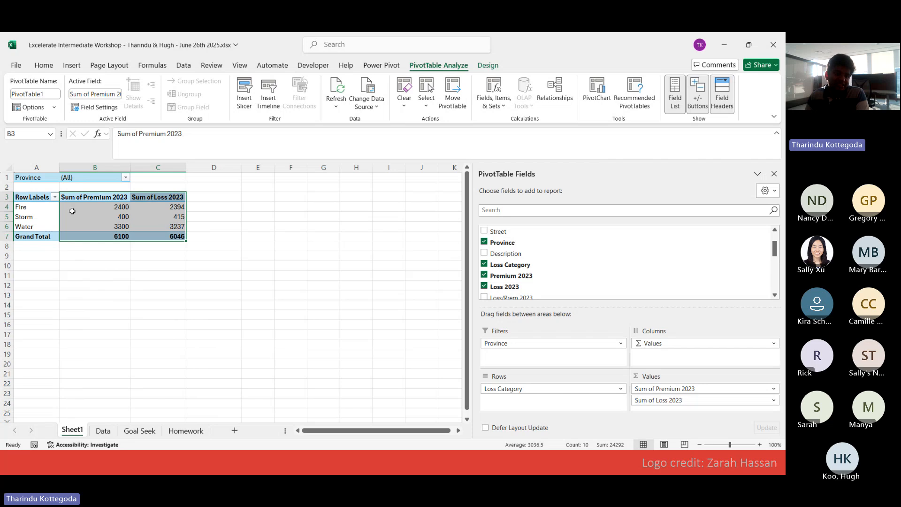
click(31, 207)
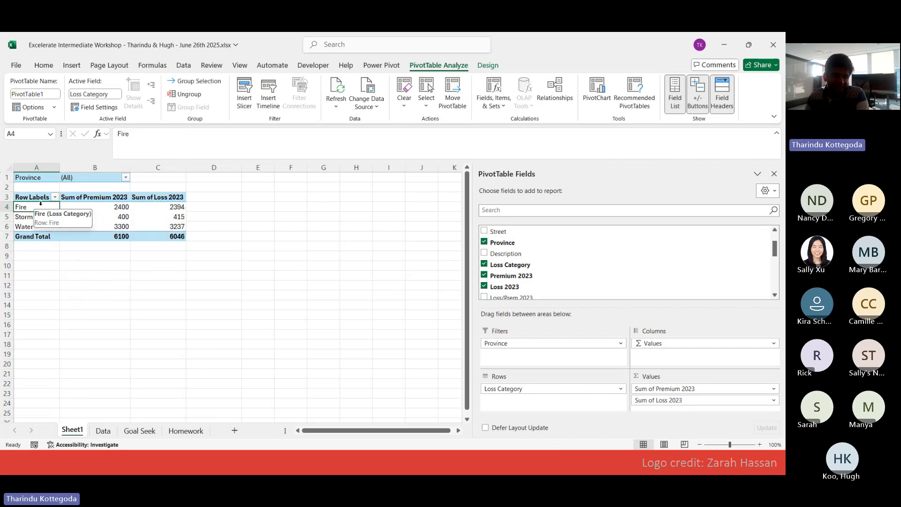
click(53, 216)
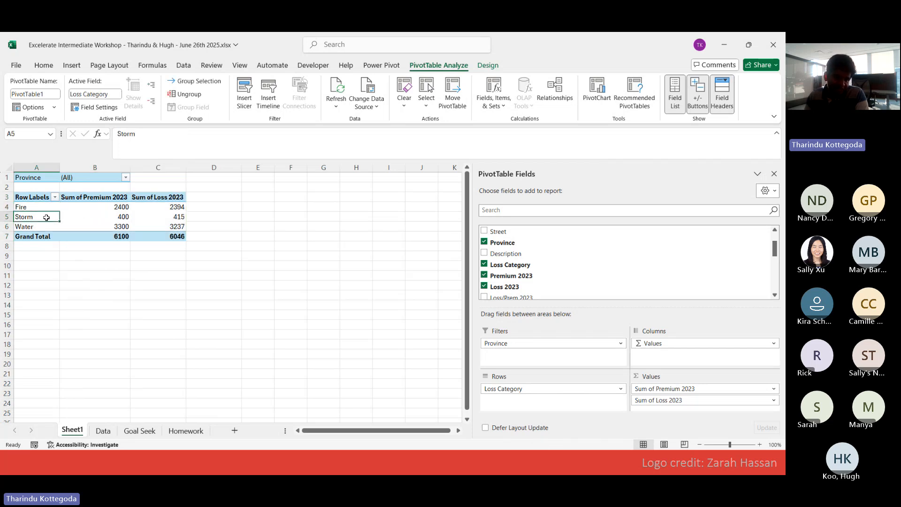
click(51, 207)
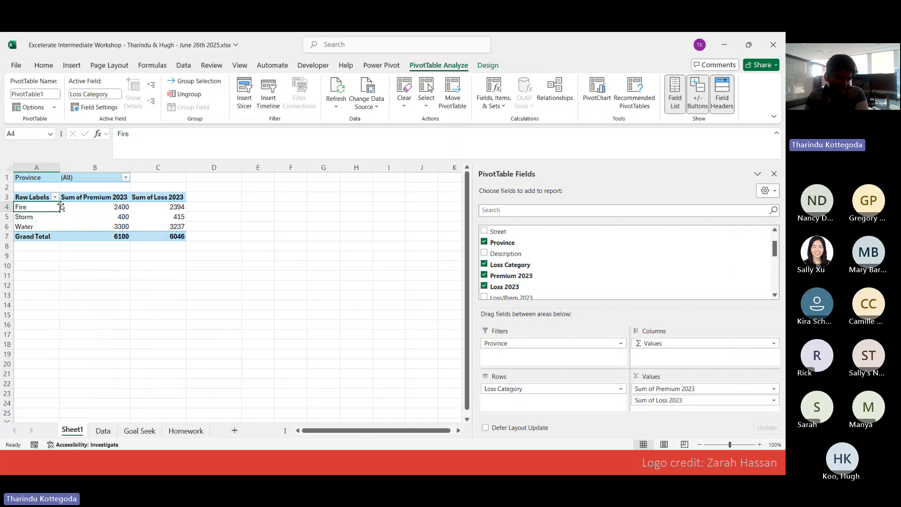
click(44, 226)
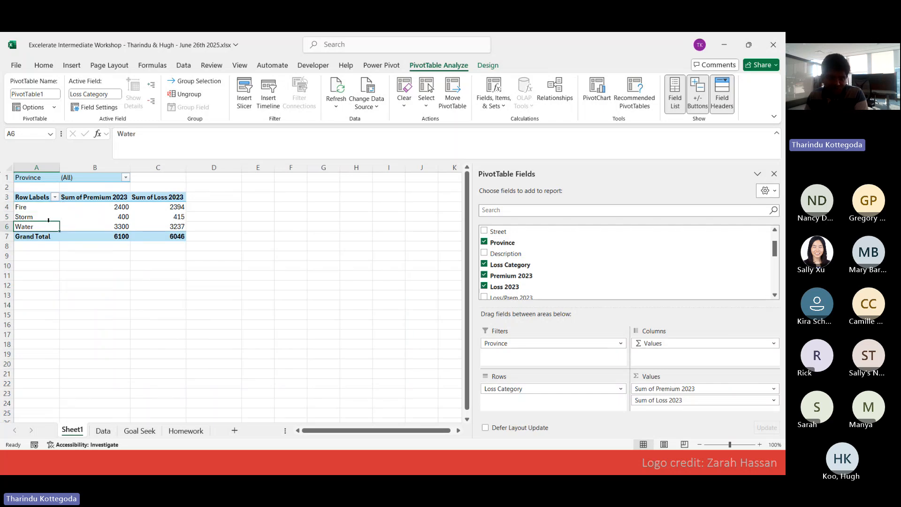
drag(120, 208, 149, 226)
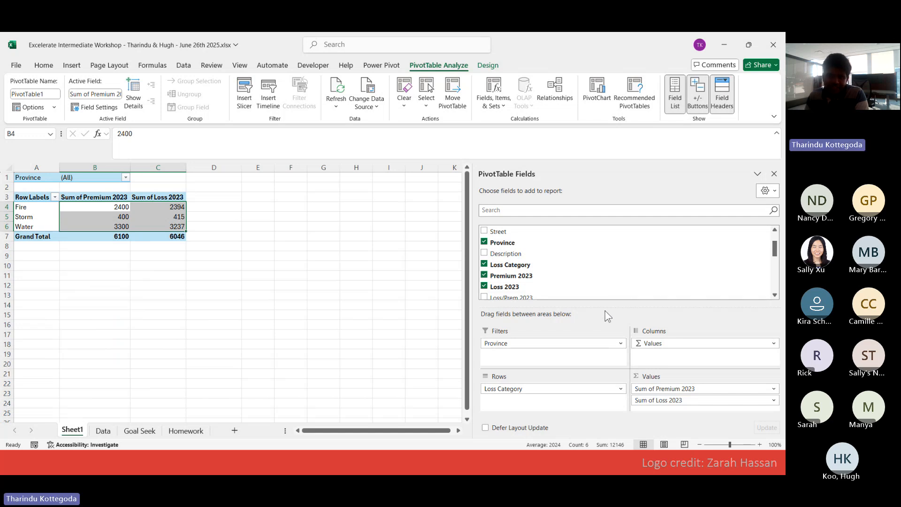
Step: Enlarge the PivotTable's field areas, summarize Premium 2023 by Count, and check the counts per loss category
drag(609, 310, 610, 249)
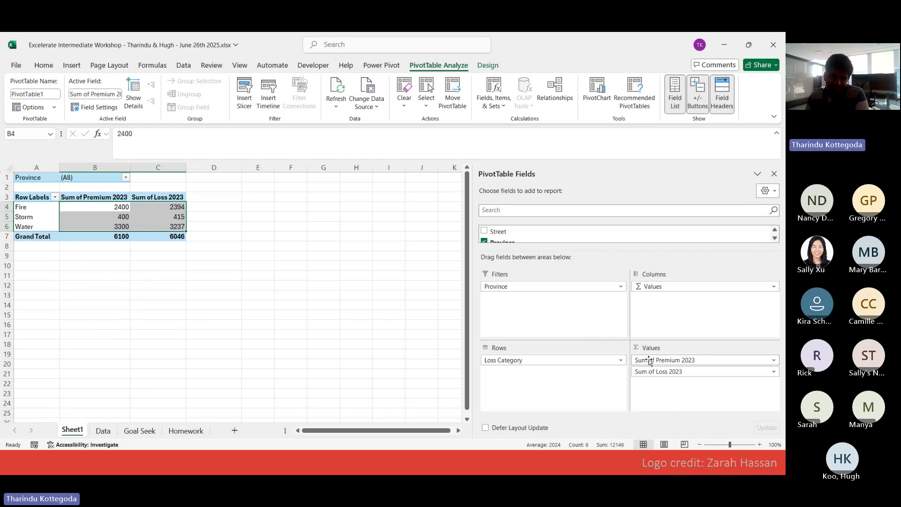
click(674, 362)
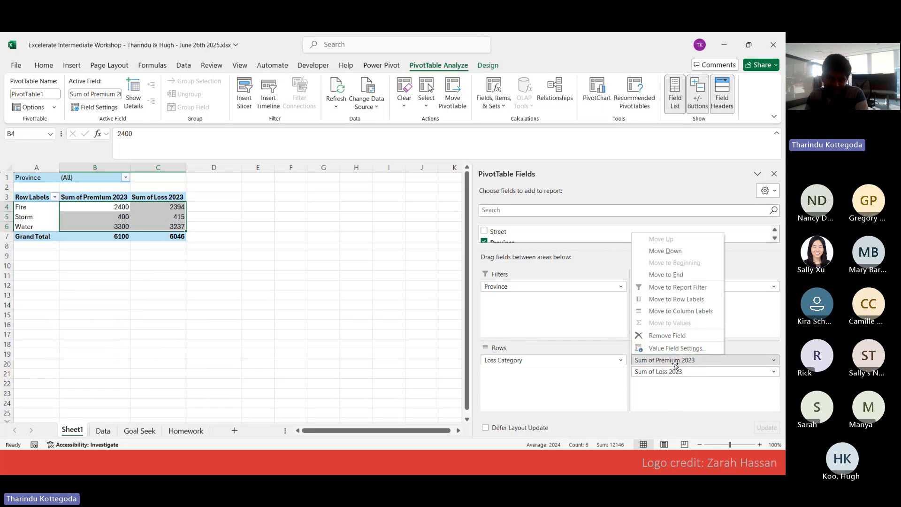
click(675, 360)
click(675, 360)
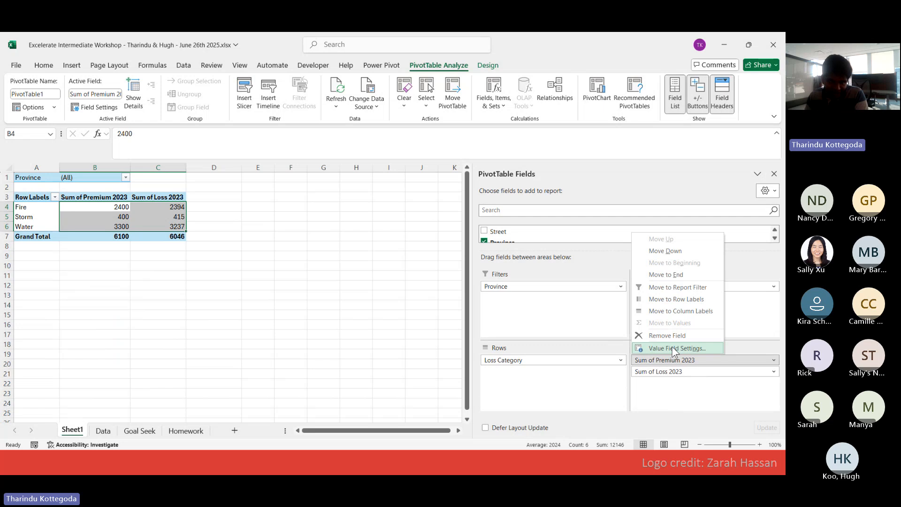
click(672, 348)
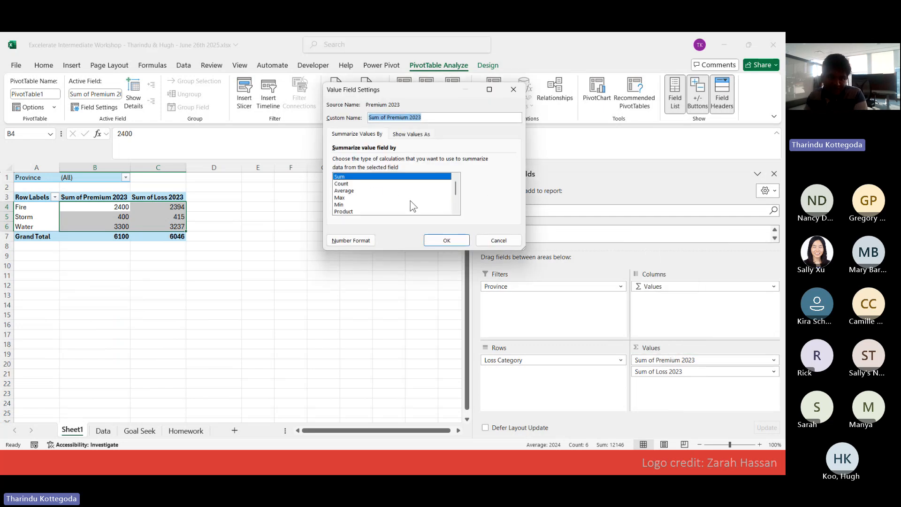
click(367, 184)
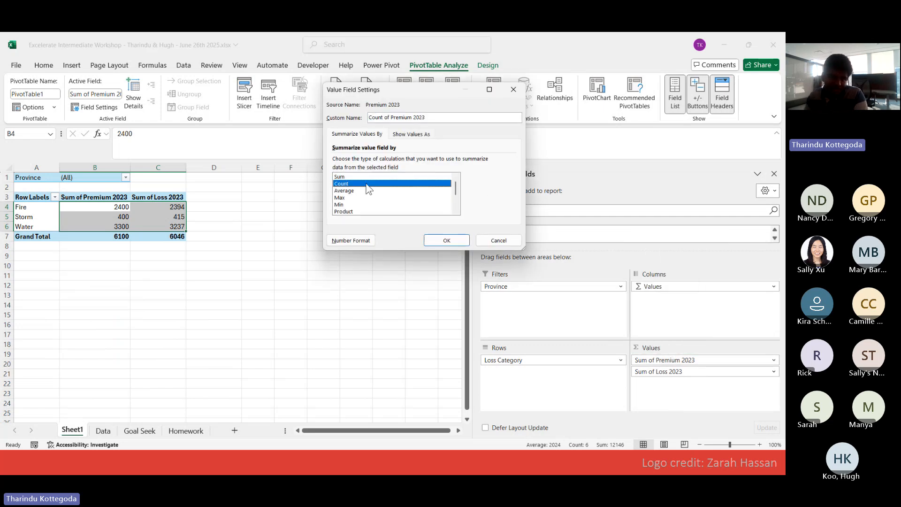
click(449, 238)
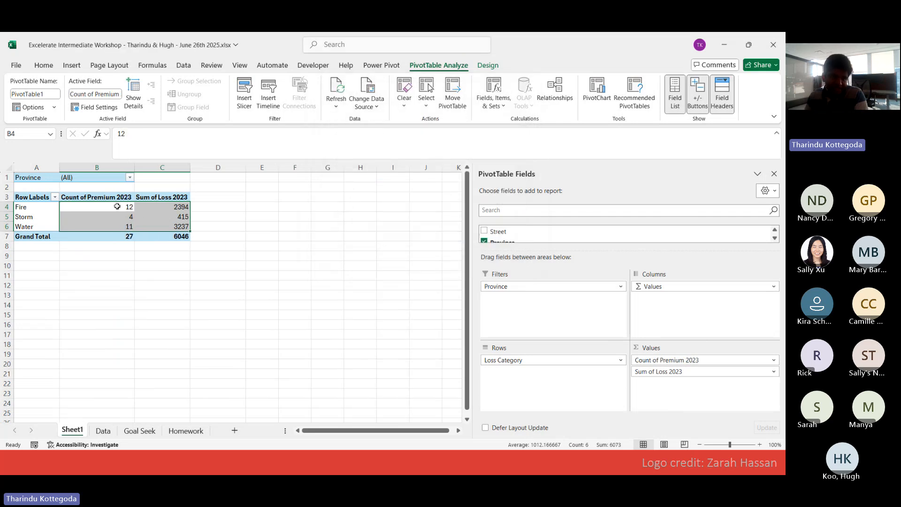
drag(117, 206, 117, 227)
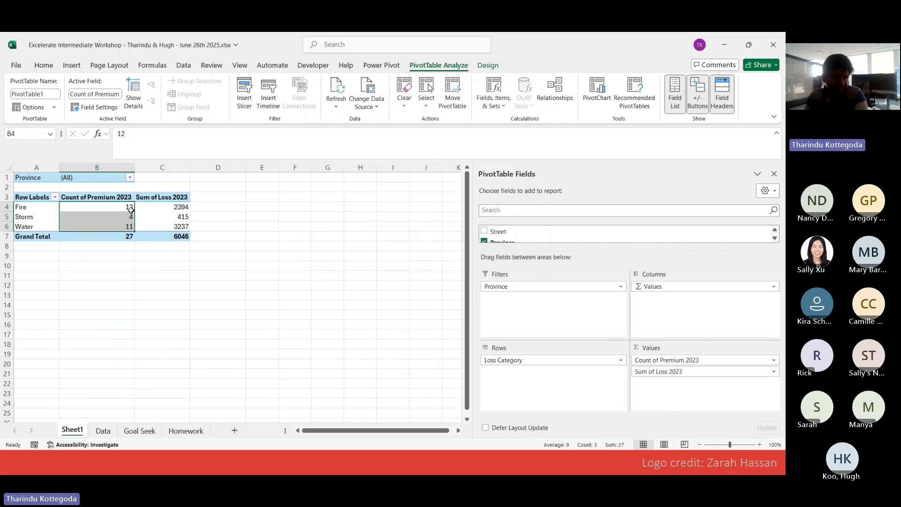
click(118, 227)
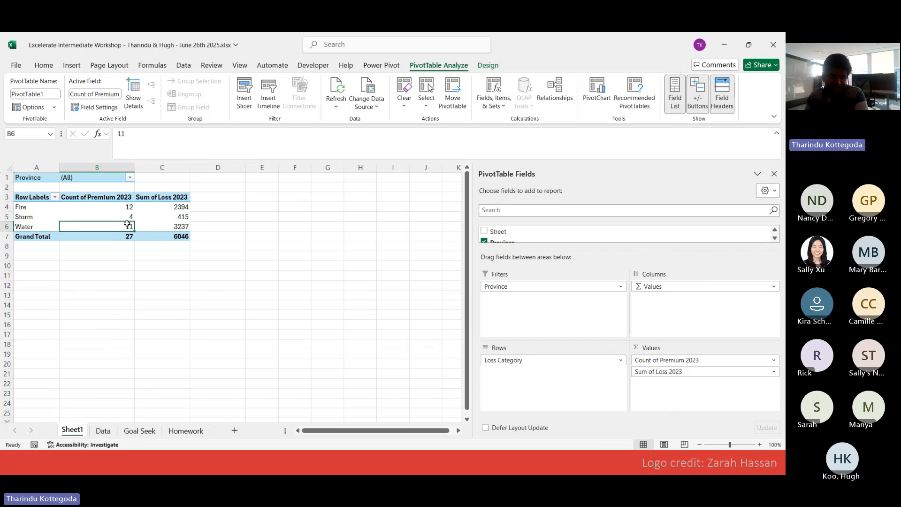
Step: Summarize the Premium 2023 value field by Average and check the averages per loss category
click(676, 360)
click(655, 345)
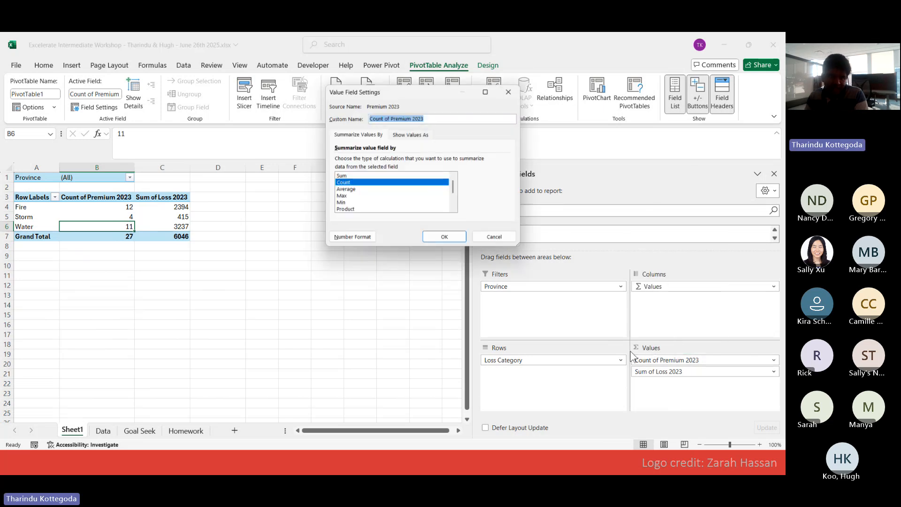
click(362, 191)
click(441, 241)
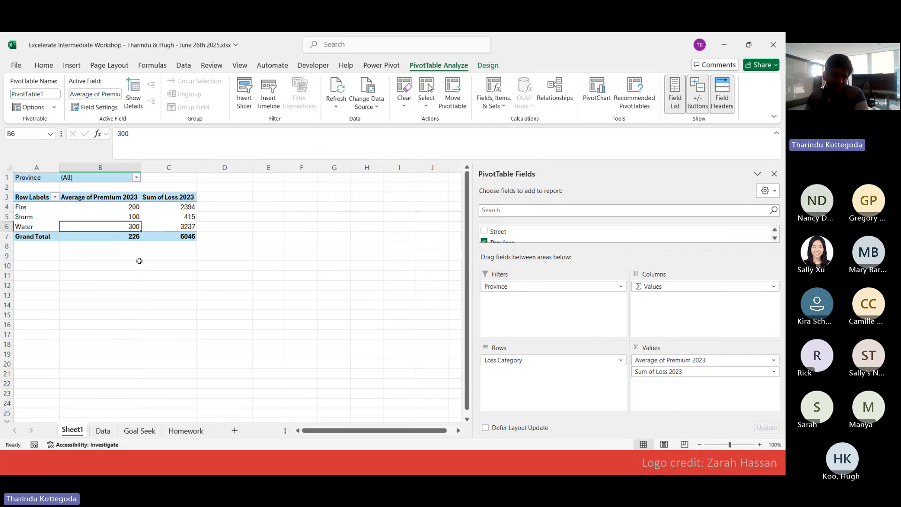
drag(129, 209, 131, 227)
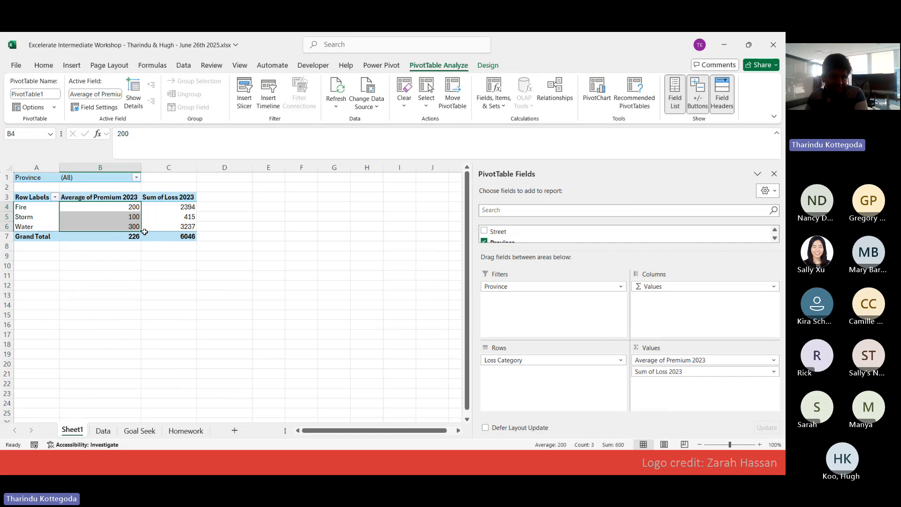
Step: Summarize the Premium 2023 value field by Max instead of Average
drag(135, 207, 136, 225)
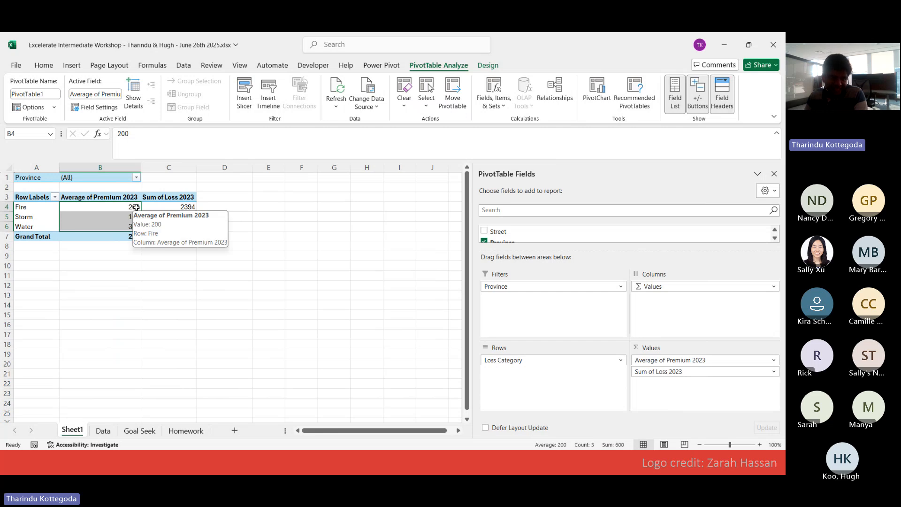
click(678, 360)
click(663, 349)
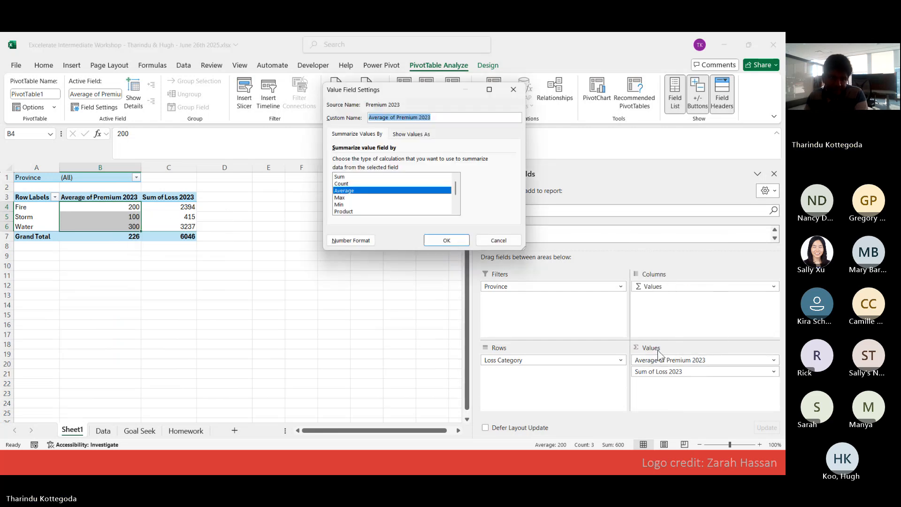
click(347, 198)
click(437, 243)
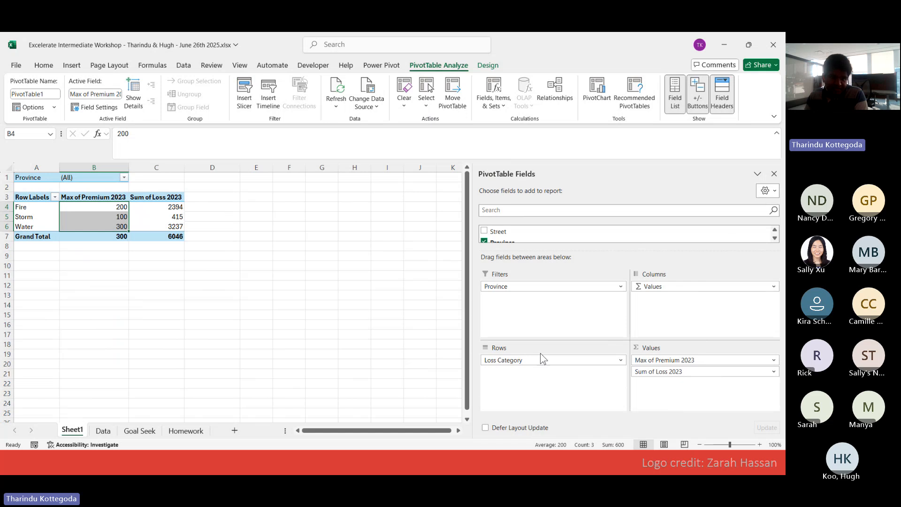
click(680, 362)
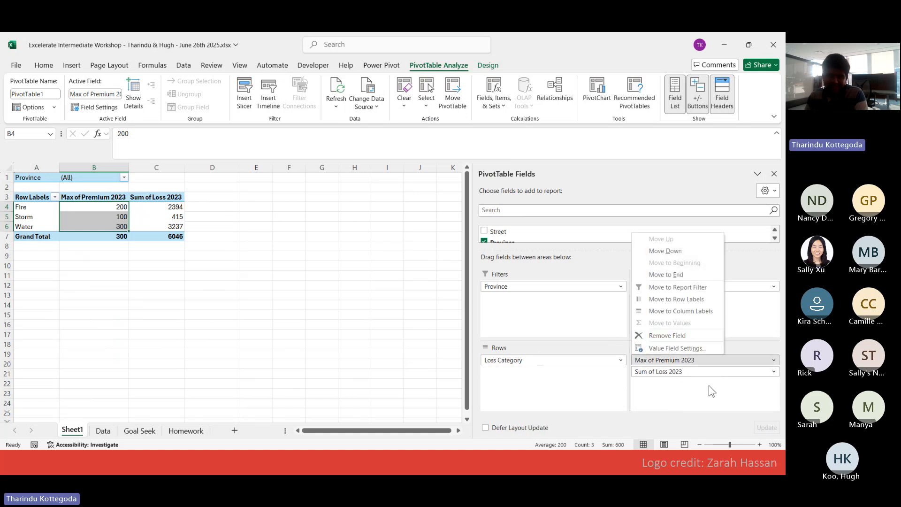
click(420, 310)
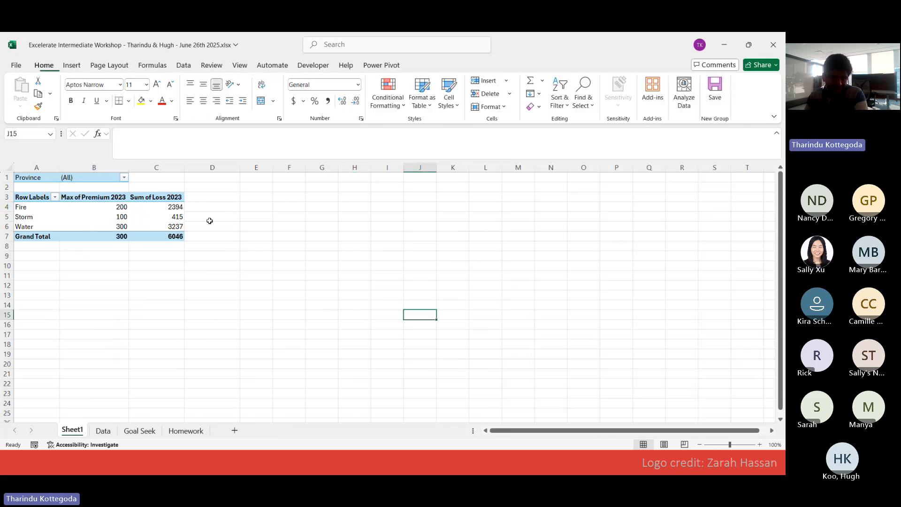
Step: Summarize the PivotTable's Loss 2023 value field by Max
click(159, 207)
click(659, 371)
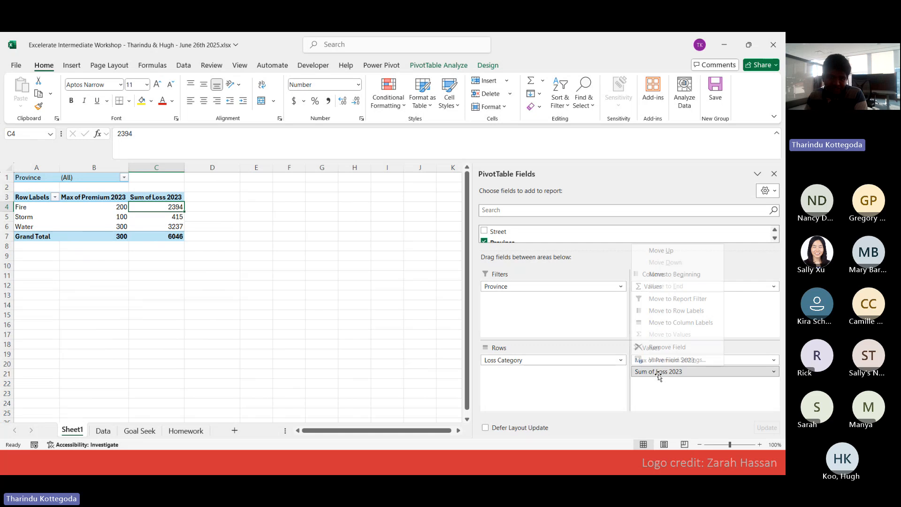
click(665, 358)
click(364, 199)
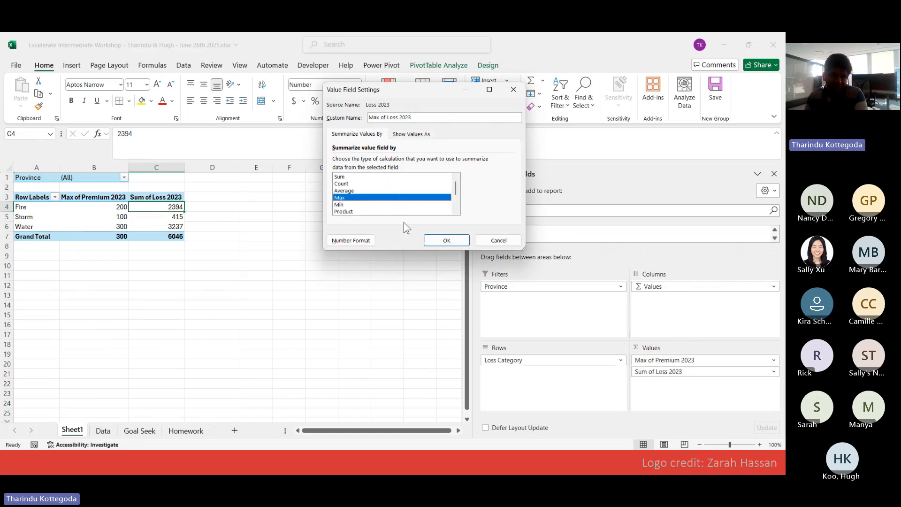
click(437, 244)
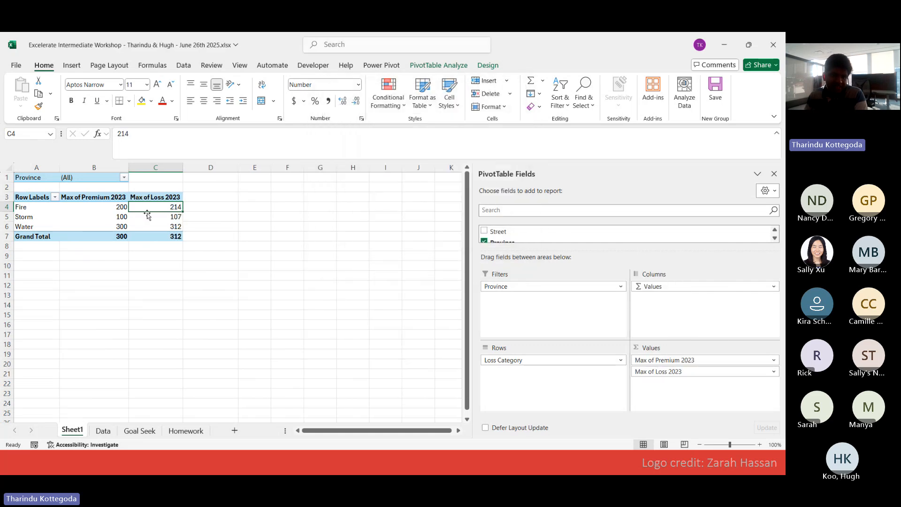
Step: Change the Loss 2023 value field's summary calculation to Min
click(672, 371)
click(676, 363)
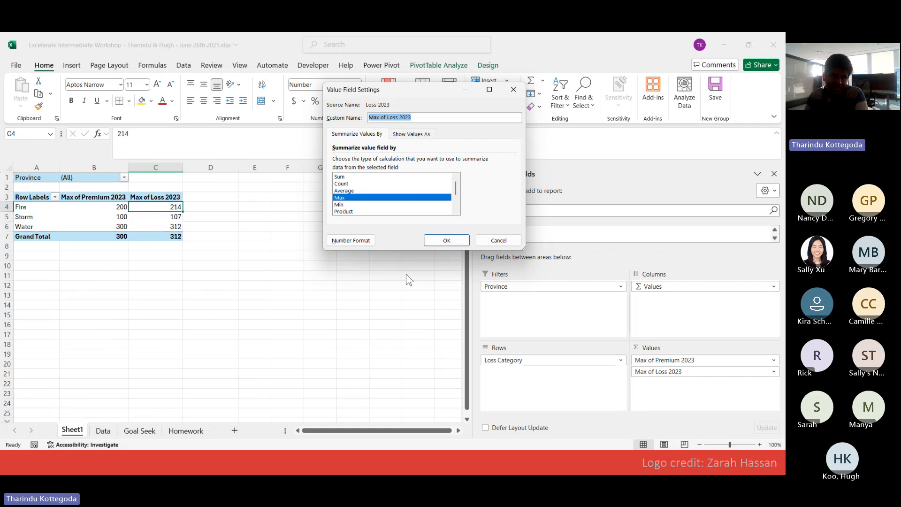
click(379, 212)
click(387, 205)
click(446, 240)
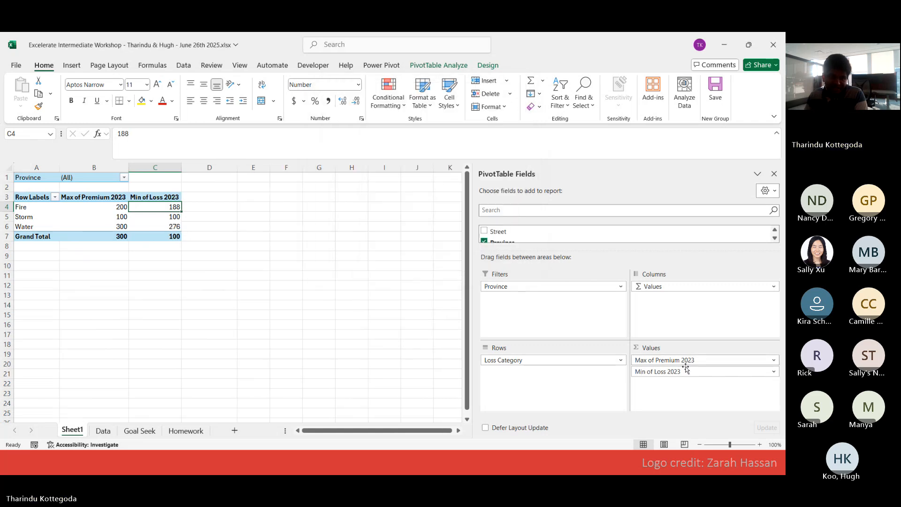
Step: Change the Loss 2023 value field's summary calculation to Product
click(699, 372)
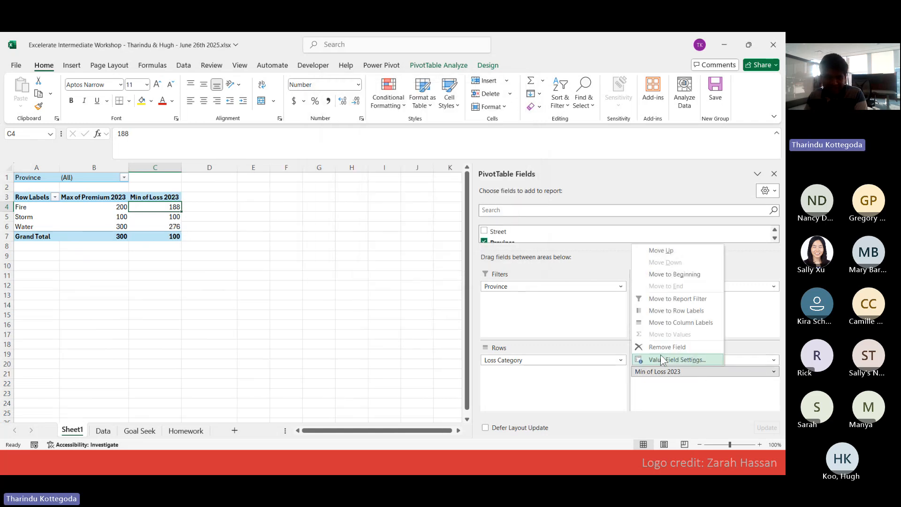
click(662, 359)
scroll(361, 202, down, 3)
click(364, 197)
click(368, 191)
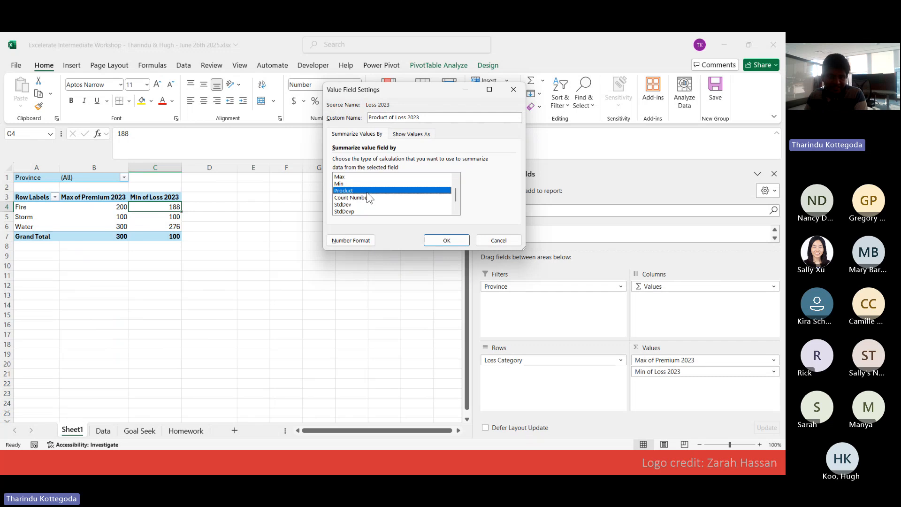
click(446, 240)
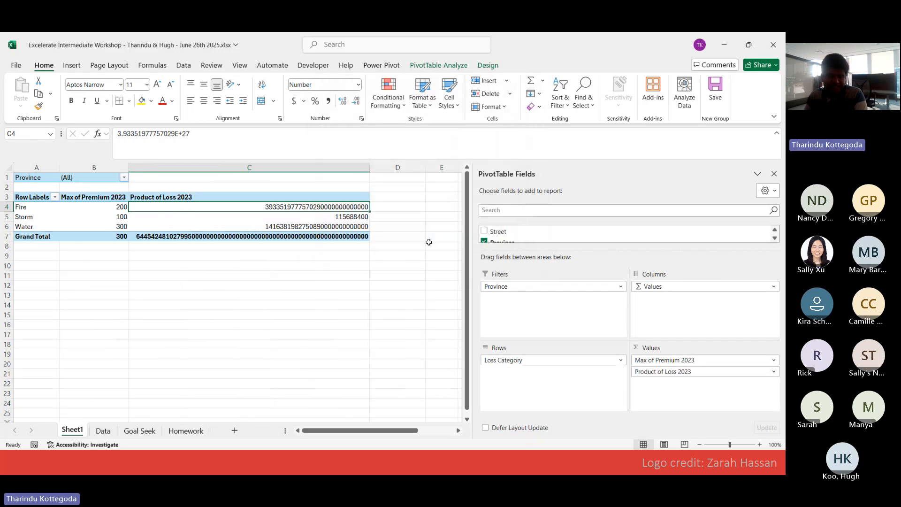
Step: Summarize the Loss 2023 value field by StdDev and check the standard deviations per loss category
click(699, 372)
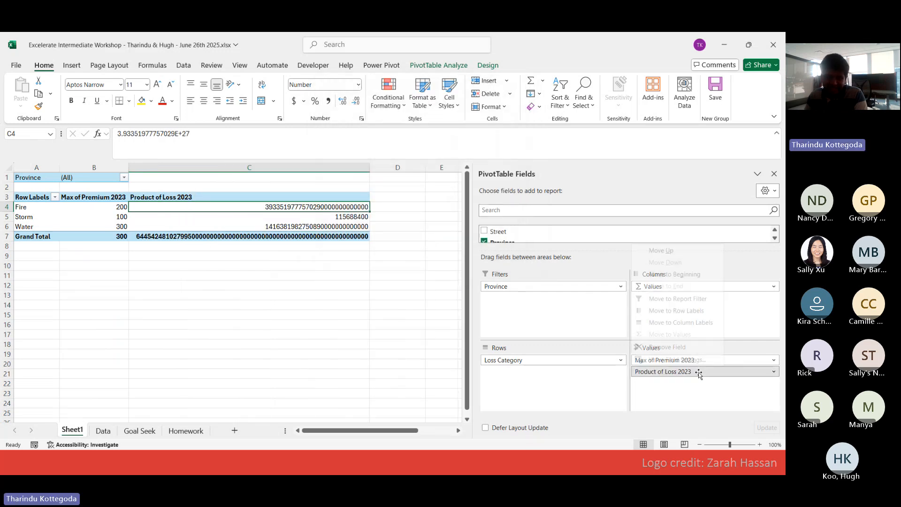
click(671, 360)
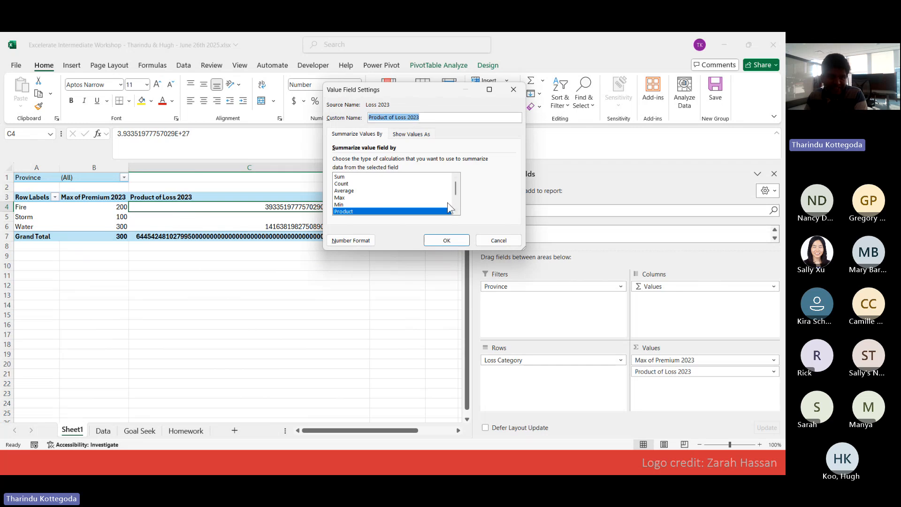
scroll(450, 208, down, 2)
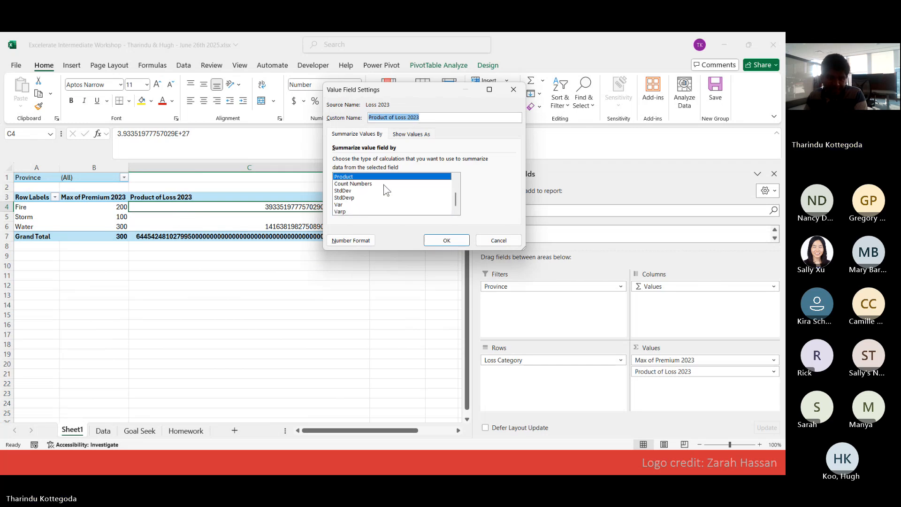
click(358, 191)
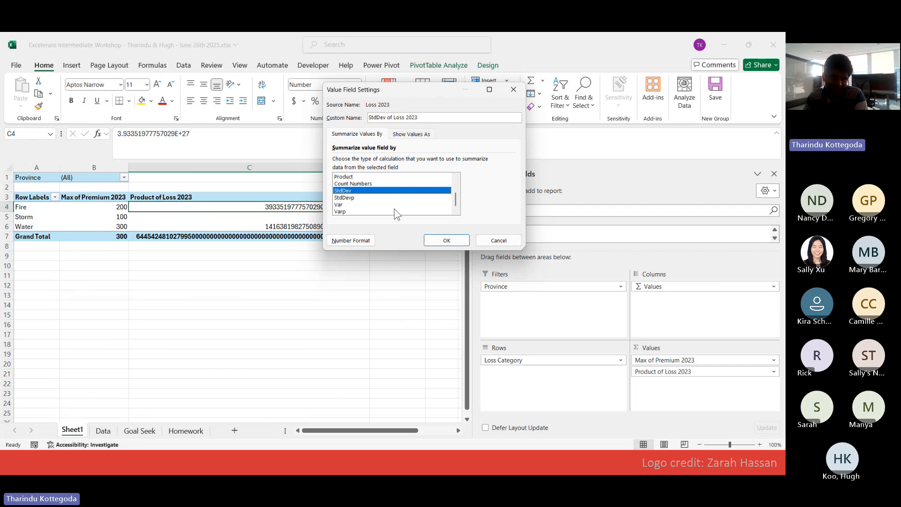
click(436, 239)
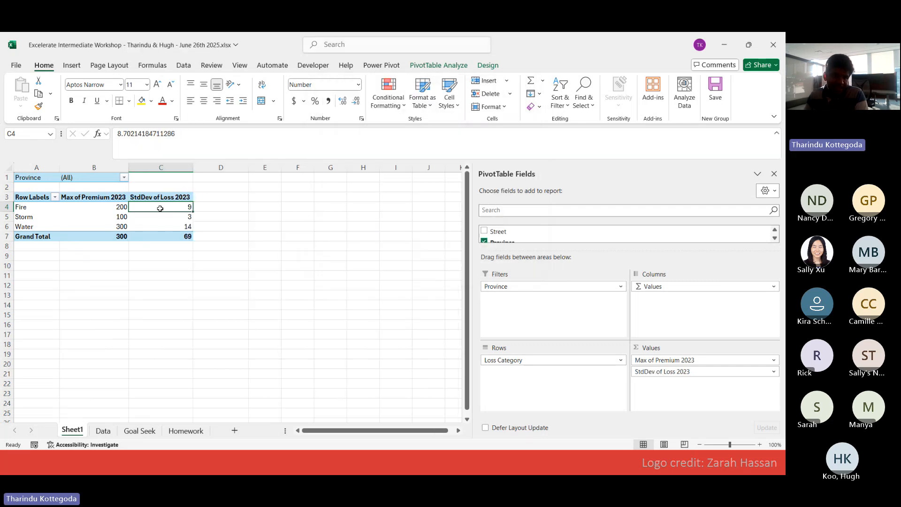
drag(167, 204, 186, 235)
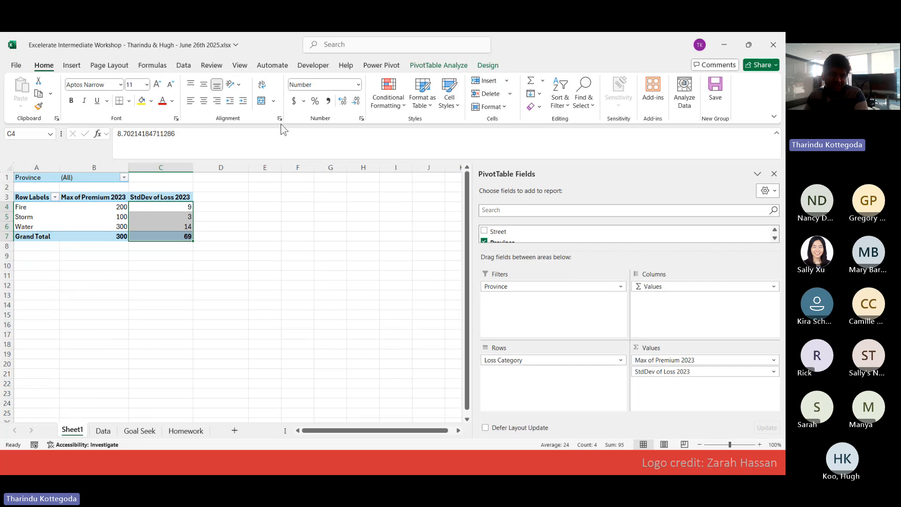
click(171, 204)
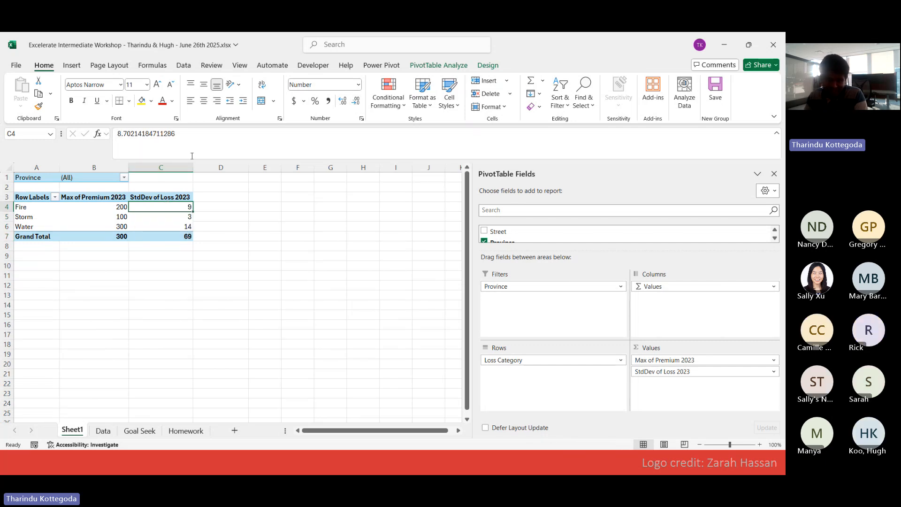
Step: Summarize the Loss 2023 value field by Var to get the variance per loss category
click(704, 371)
click(671, 358)
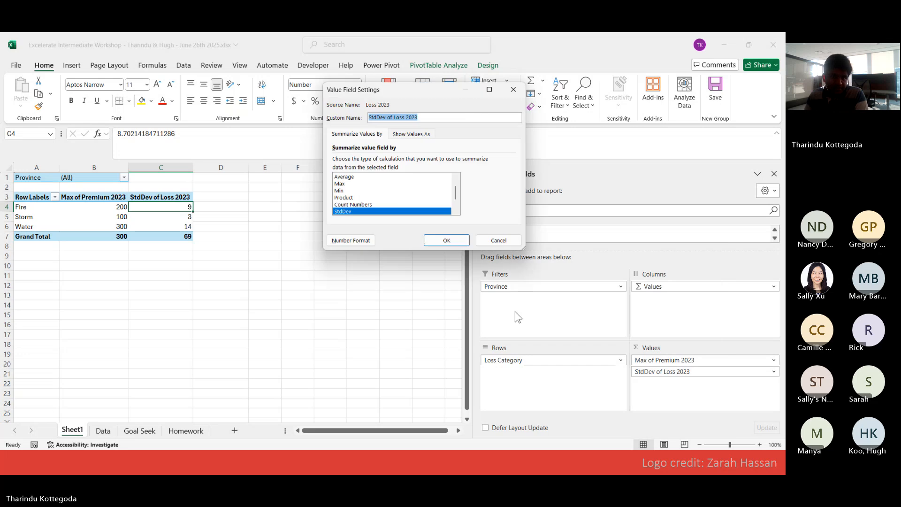
scroll(403, 203, down, 1)
click(376, 205)
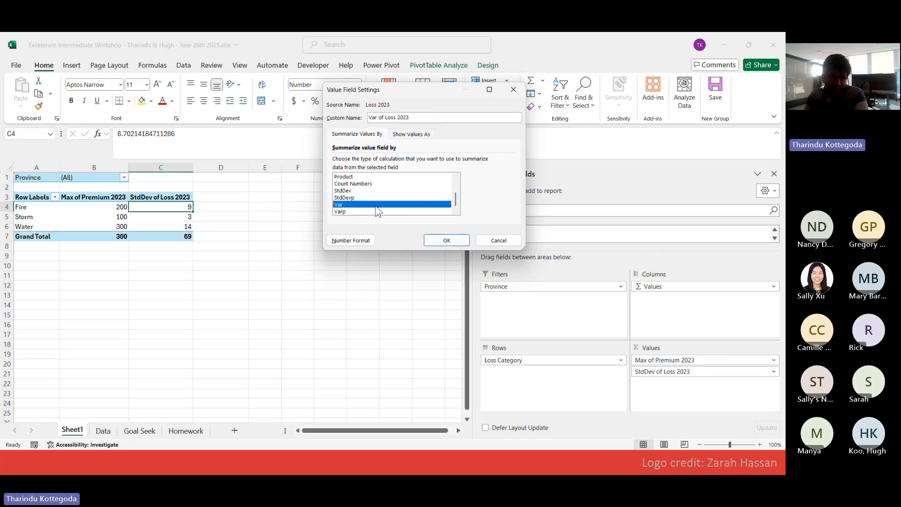
click(434, 240)
Step: Compare the StdDev and StdDevp options for the Premium 2023 value field, and set its summary calculation to Sum
click(672, 361)
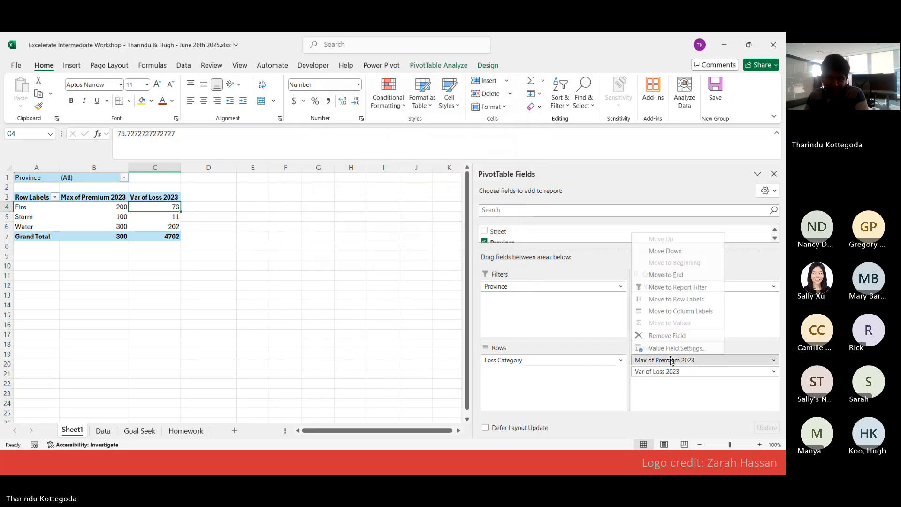
click(674, 350)
scroll(376, 202, down, 2)
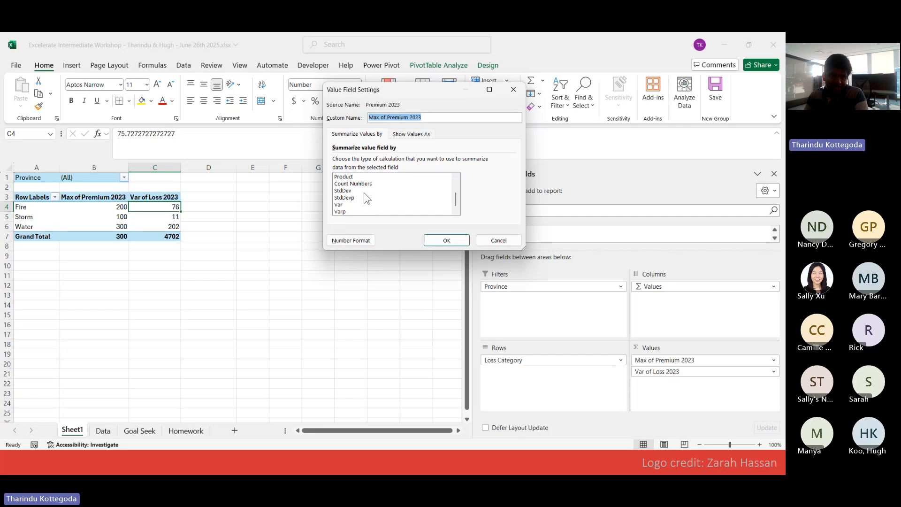
click(364, 191)
click(363, 198)
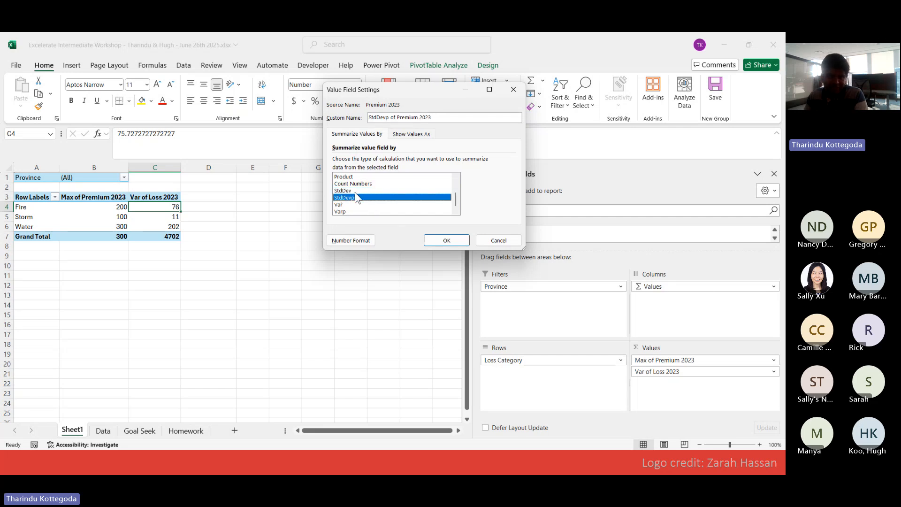
click(362, 191)
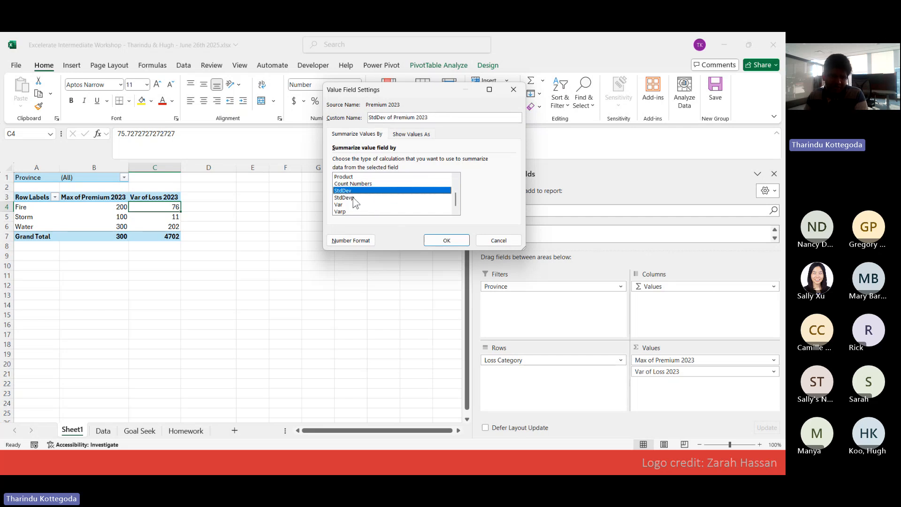
click(355, 198)
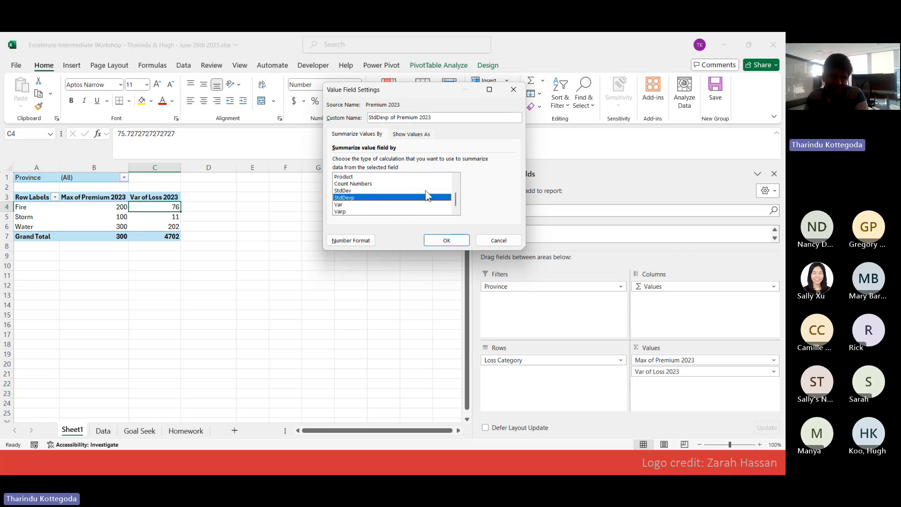
scroll(425, 194, up, 2)
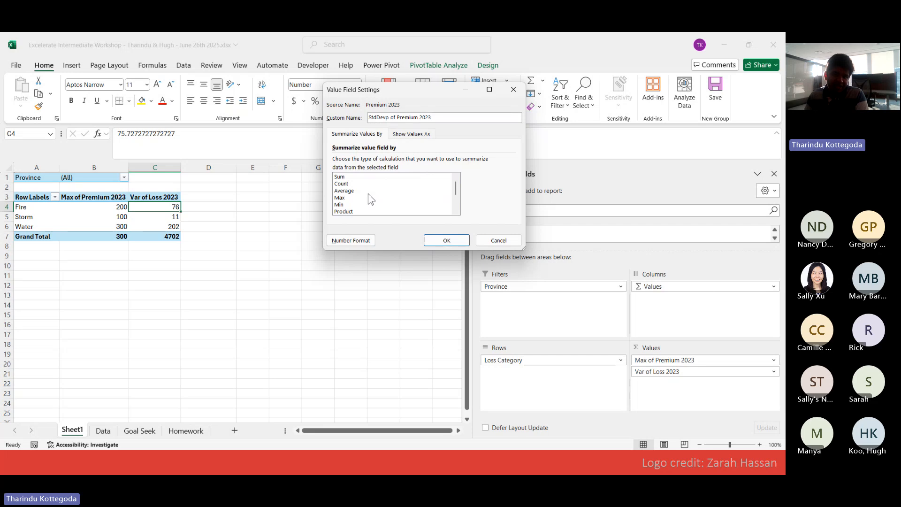
click(376, 178)
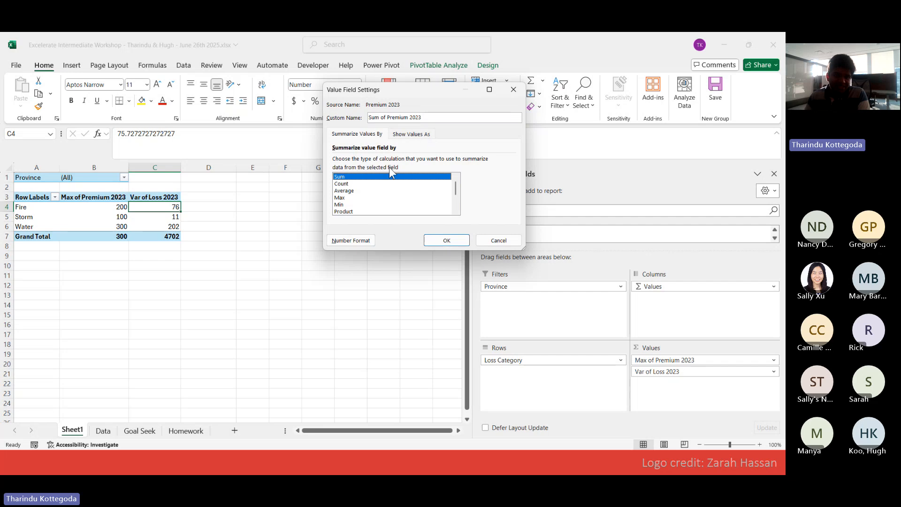
Step: Show the Premium 2023 values as % of Grand Total and check the percentages per loss category
click(413, 134)
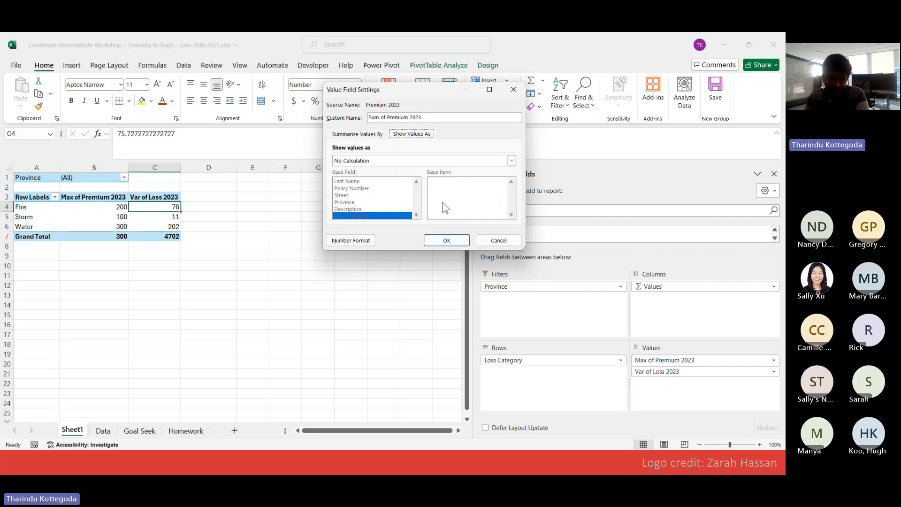
click(465, 160)
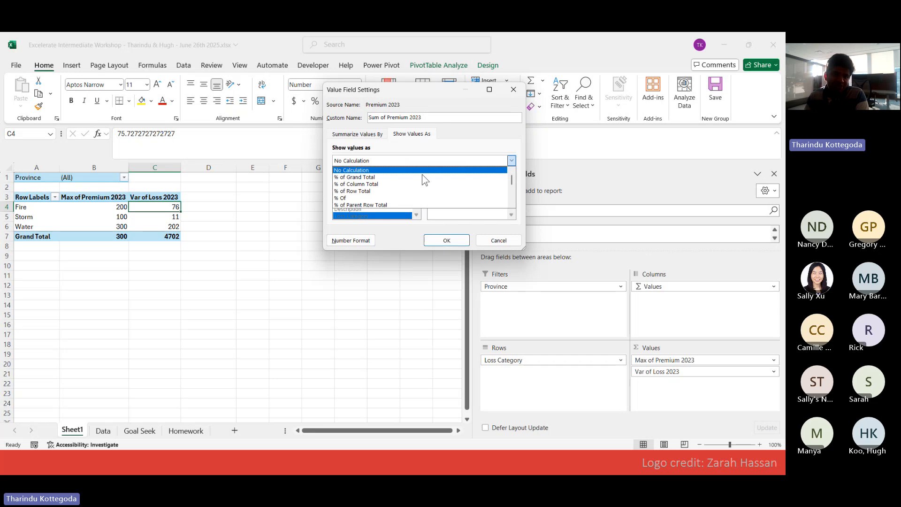
click(374, 177)
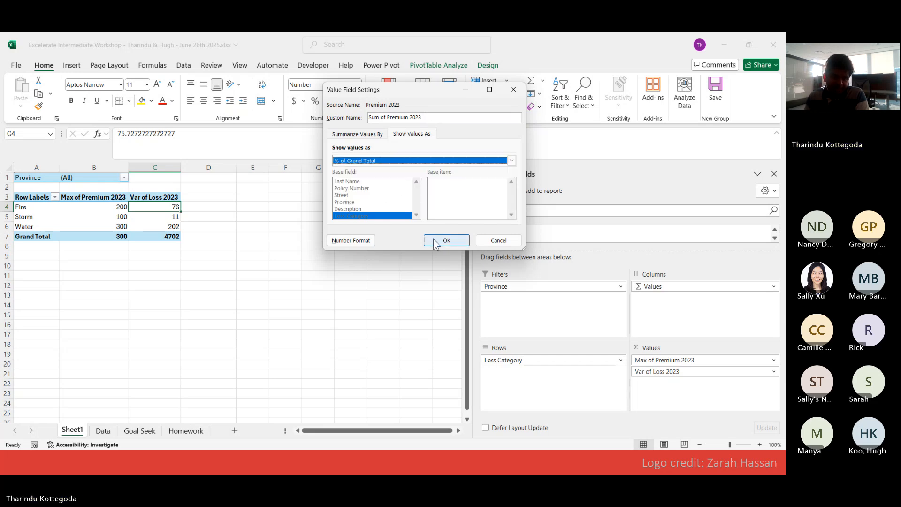
click(447, 240)
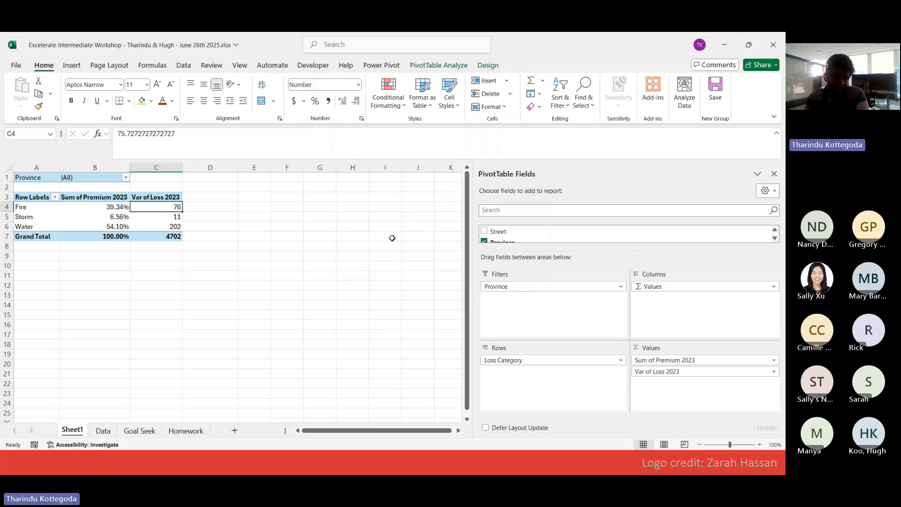
click(144, 225)
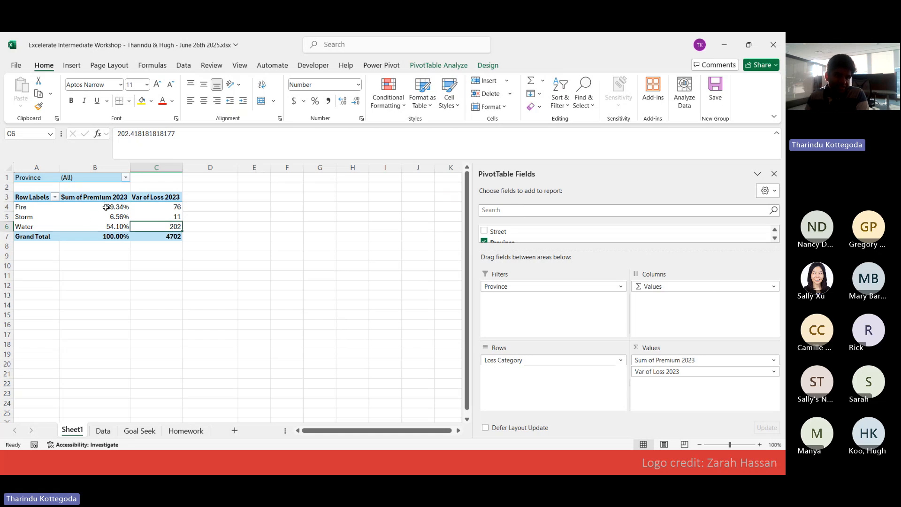
drag(111, 206, 115, 237)
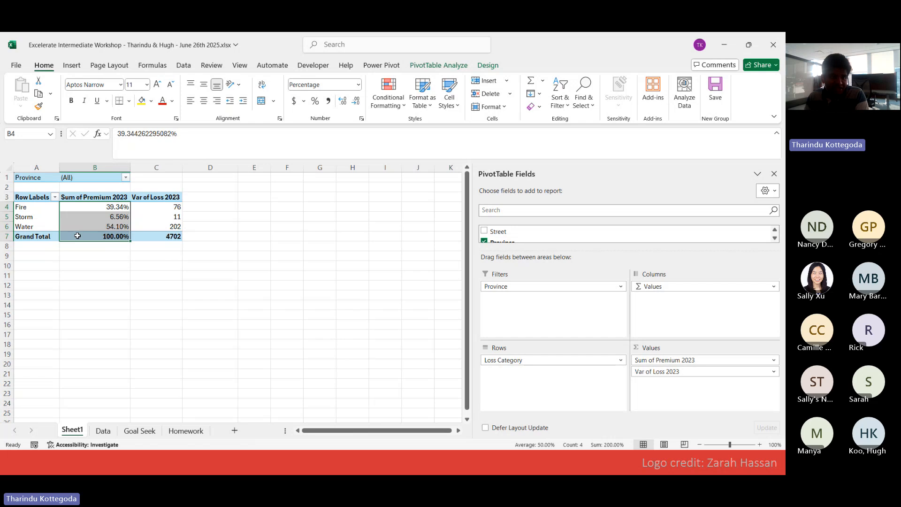
Step: Check the Premium 2023 percentages for Fire, Storm and Water, and summarize the Loss 2023 value field by Average
drag(52, 210, 90, 202)
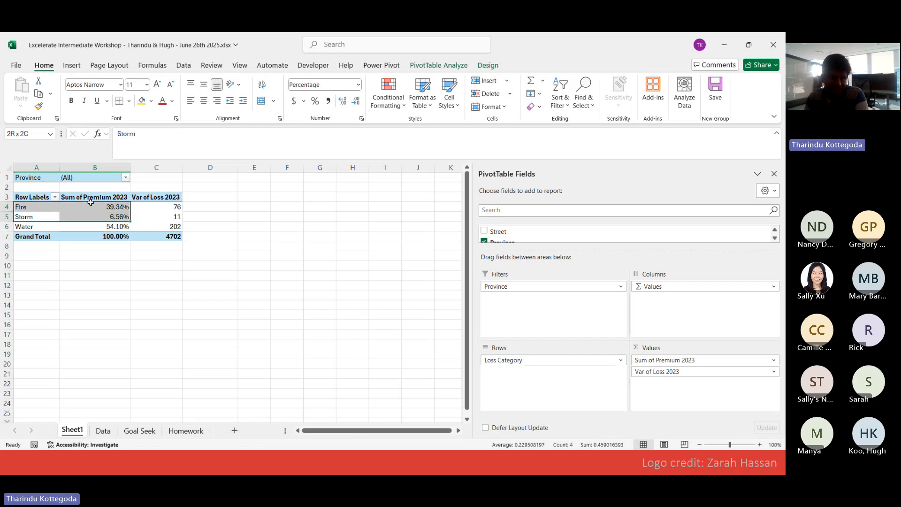
drag(35, 219, 106, 226)
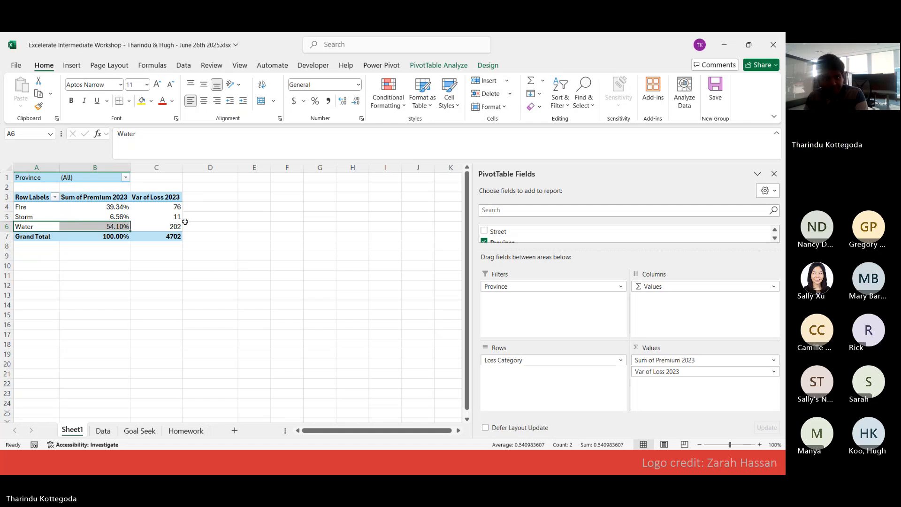
click(656, 372)
click(666, 359)
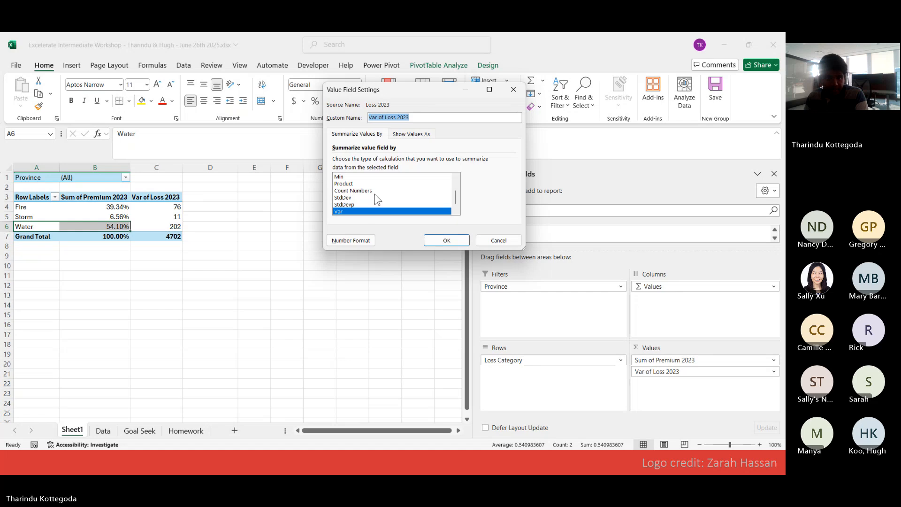
click(418, 135)
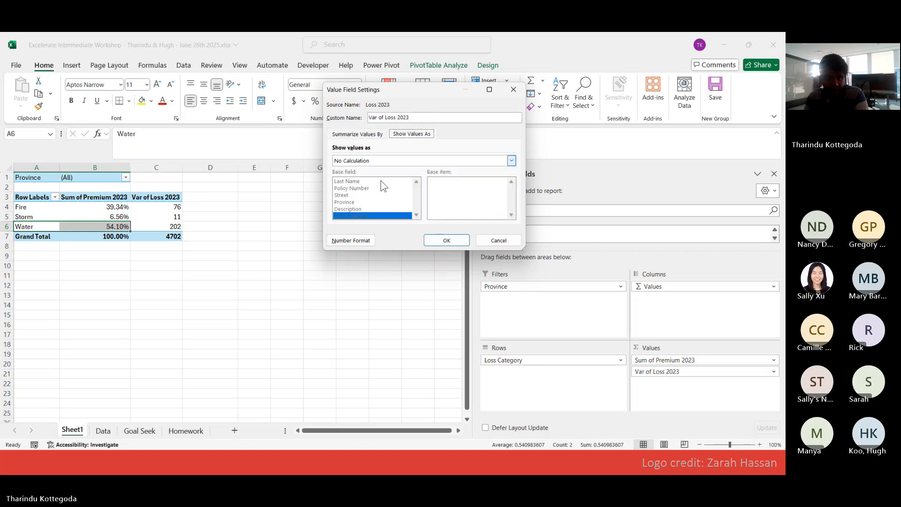
click(375, 136)
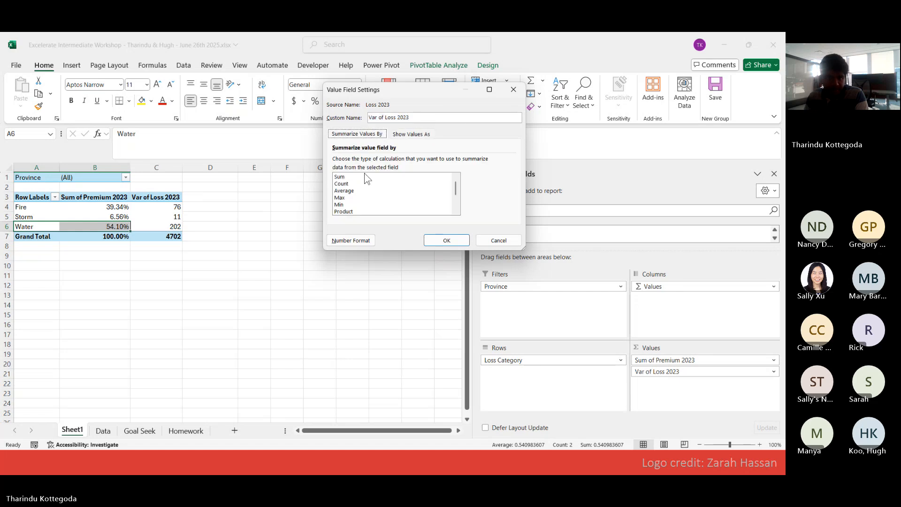
click(447, 241)
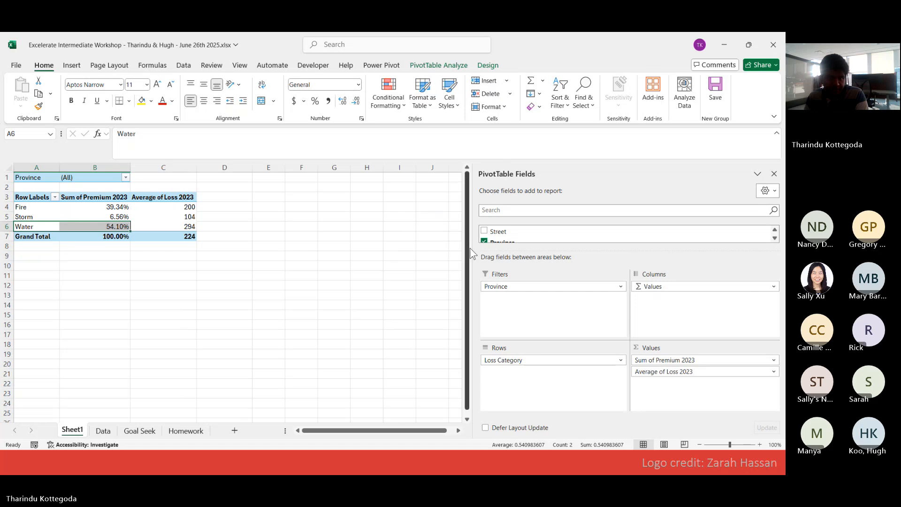
Step: Review the available Show Values As calculations for the Premium 2023 value field, keeping % of Grand Total
click(688, 361)
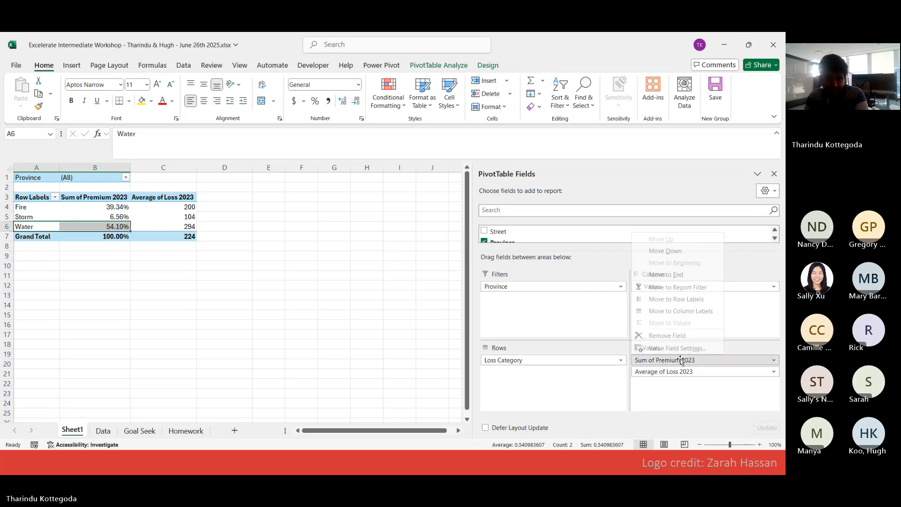
click(657, 348)
click(409, 135)
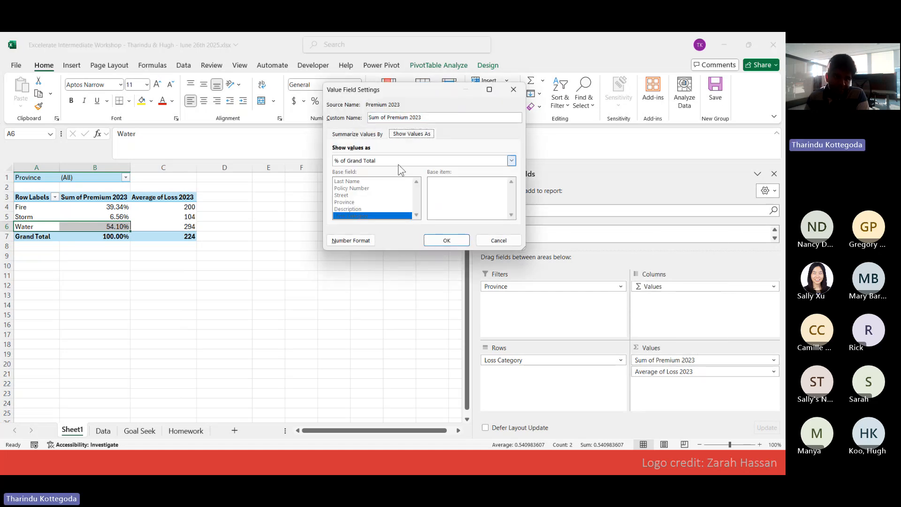
click(399, 161)
scroll(399, 193, down, 1)
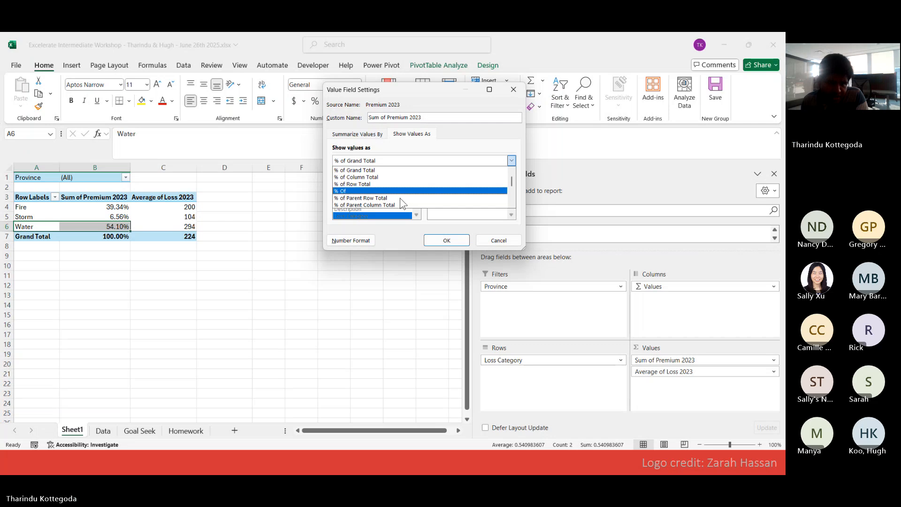
scroll(401, 199, down, 1)
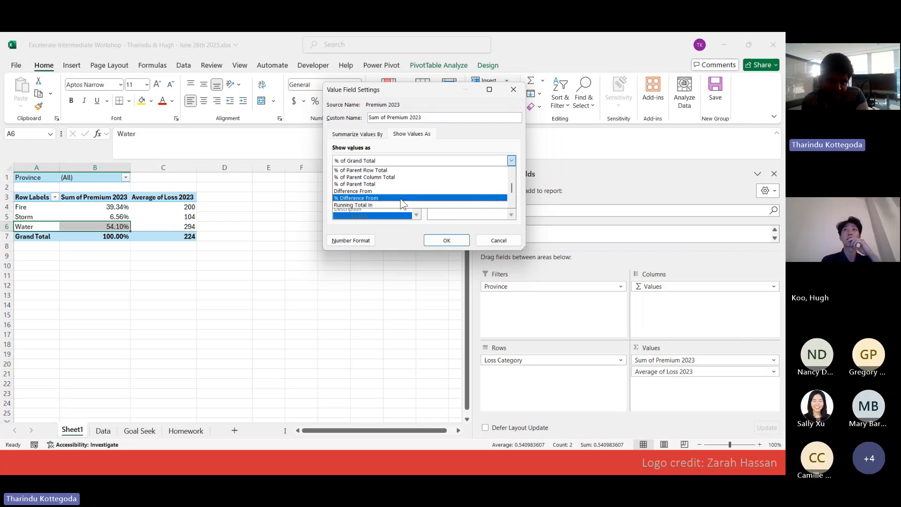
scroll(385, 197, up, 2)
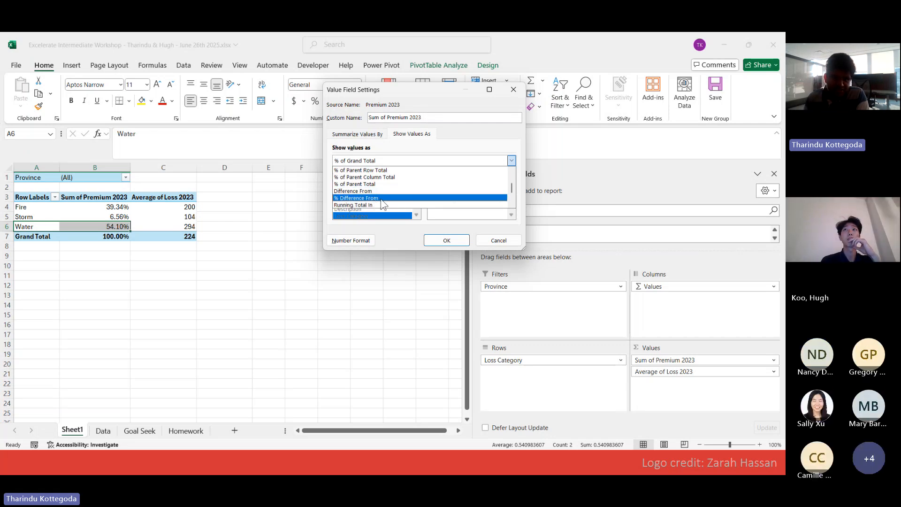
scroll(390, 190, up, 1)
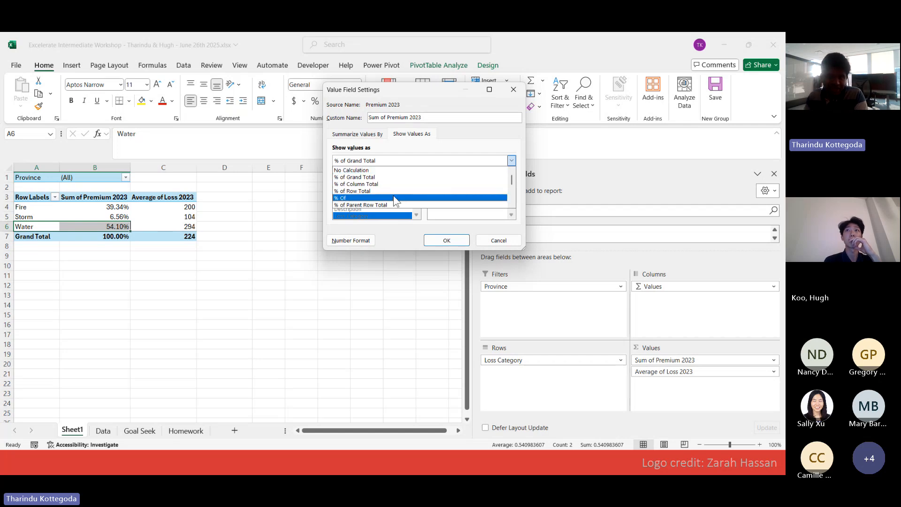
click(462, 242)
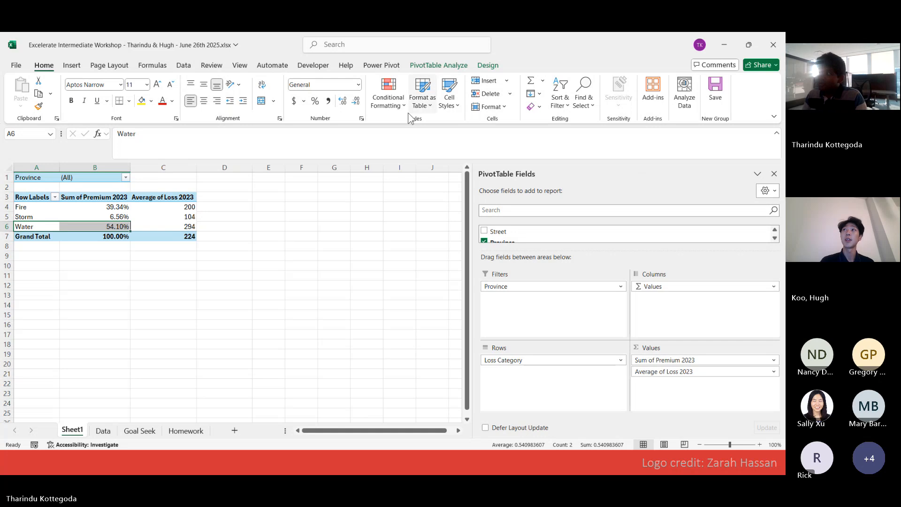
Step: Start a new calculated field in the PivotTable and name it Losses/Premiums
click(214, 247)
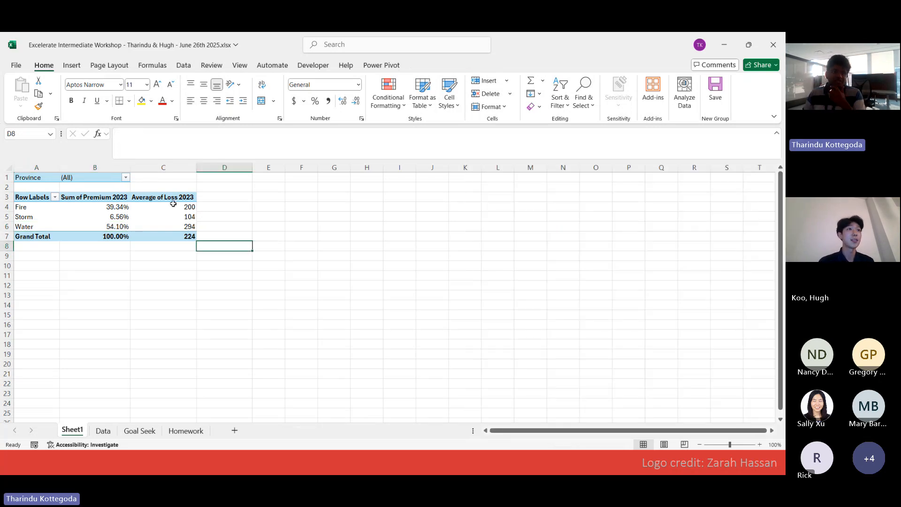
click(174, 204)
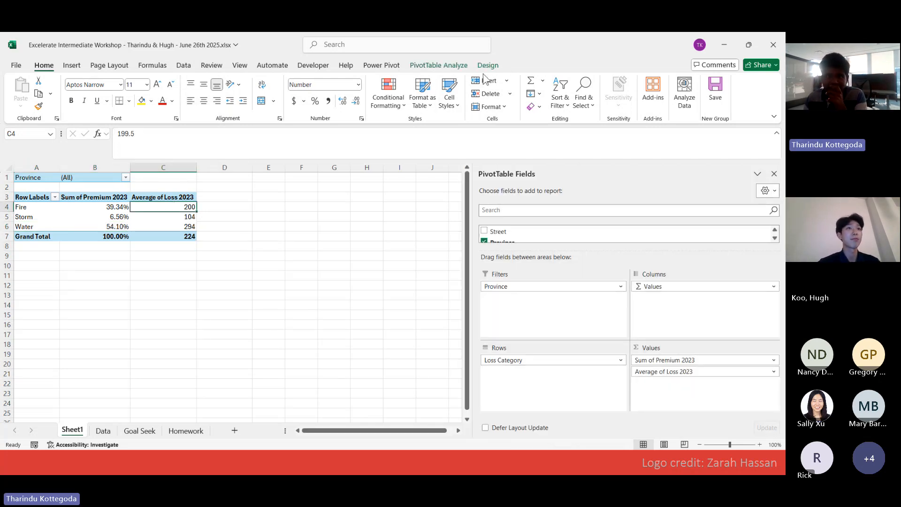
click(454, 69)
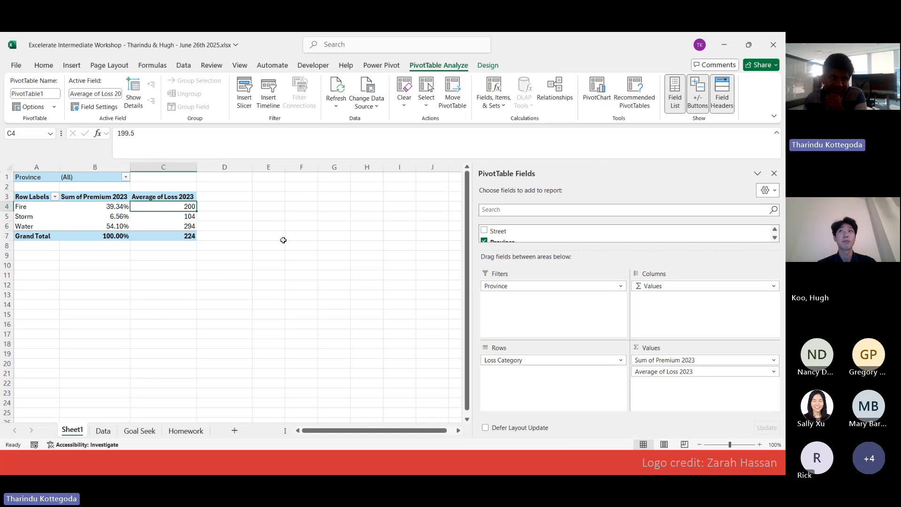
drag(114, 207, 187, 225)
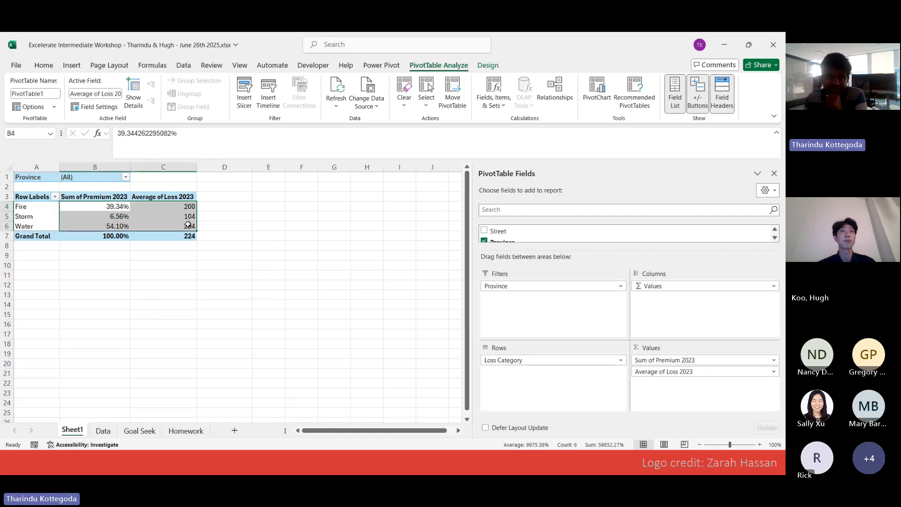
click(498, 103)
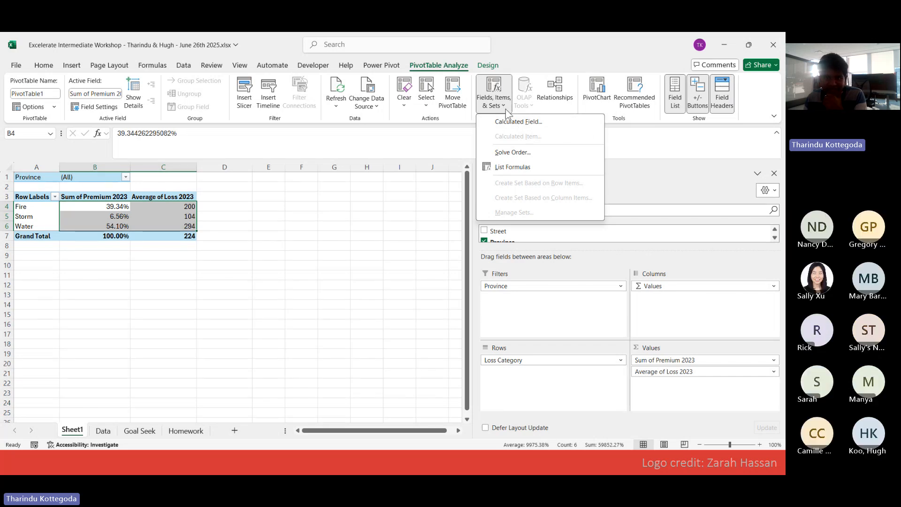
click(511, 121)
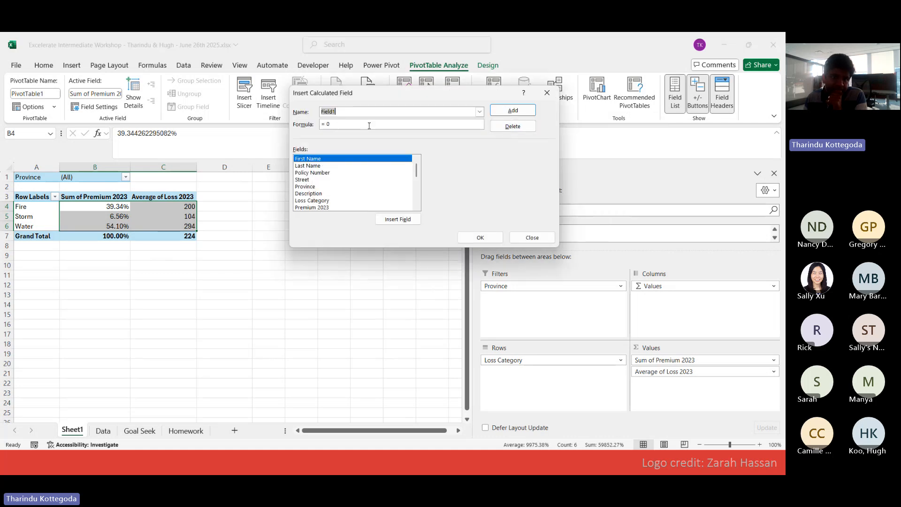
click(480, 111)
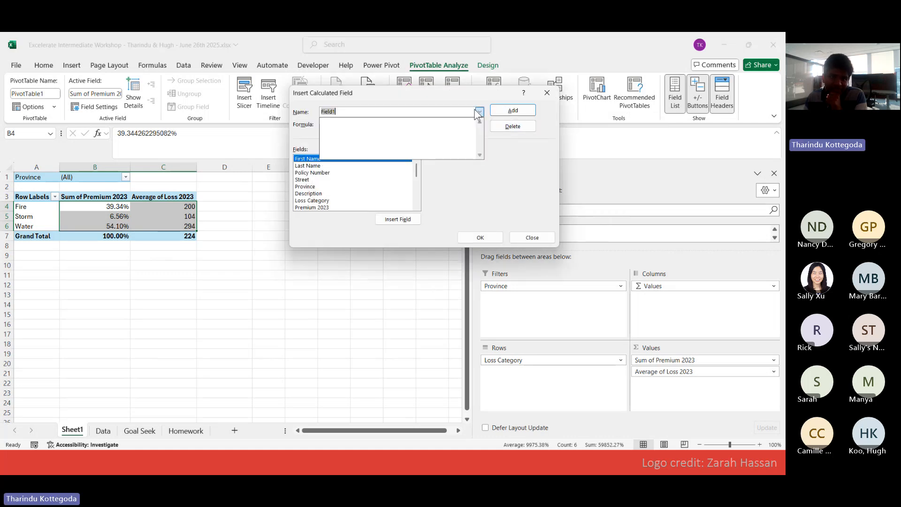
click(480, 112)
drag(376, 113, 187, 115)
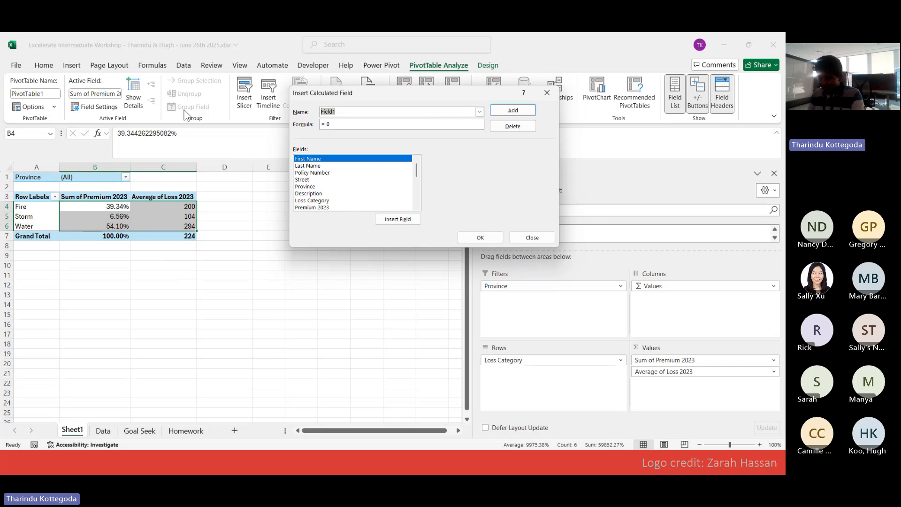
text(Loss)
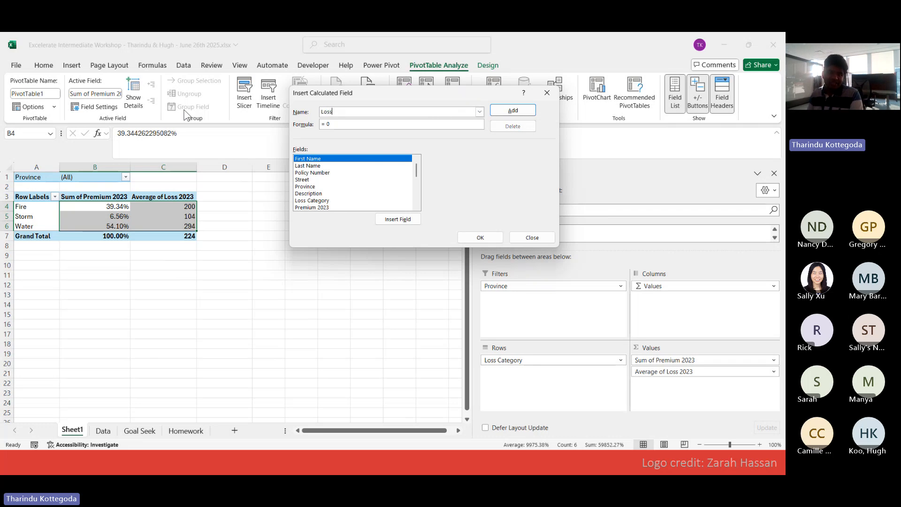
text(es/Pr)
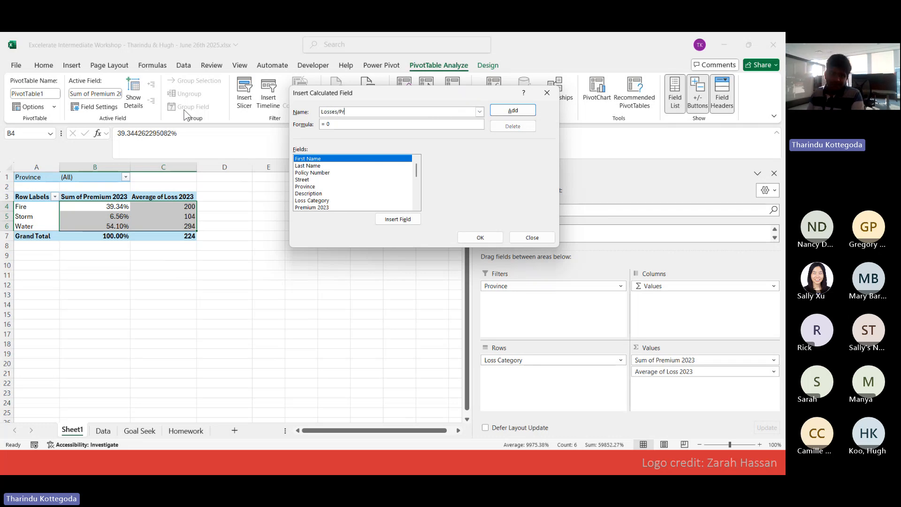
text(emiums)
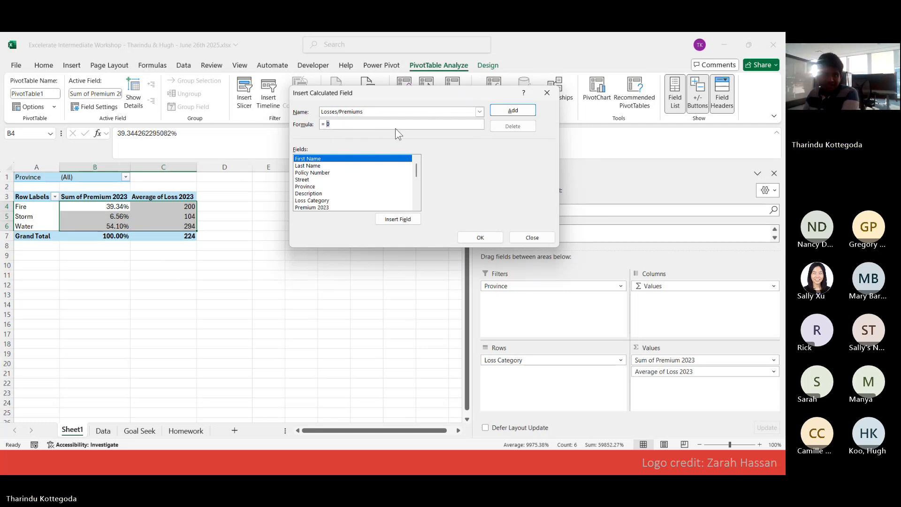
Step: Extend the calculated field's name to Losses/Premiums 2023 and insert it with the formula = 'Loss 2023'/ 'Premium 2023'
key(BackSpace)
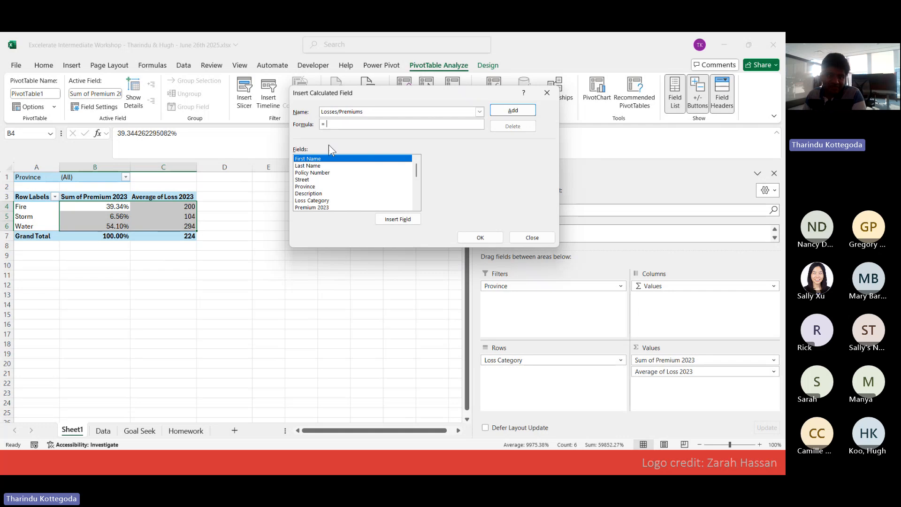
scroll(342, 179, down, 1)
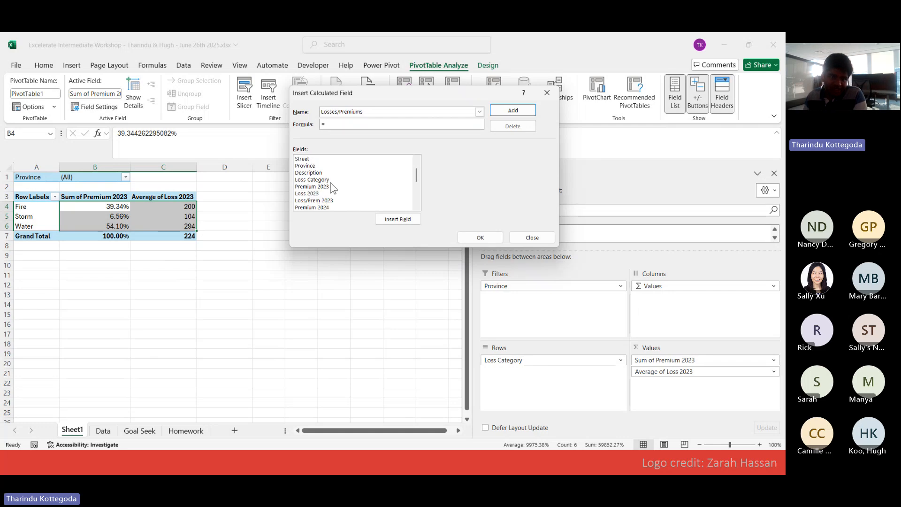
click(387, 112)
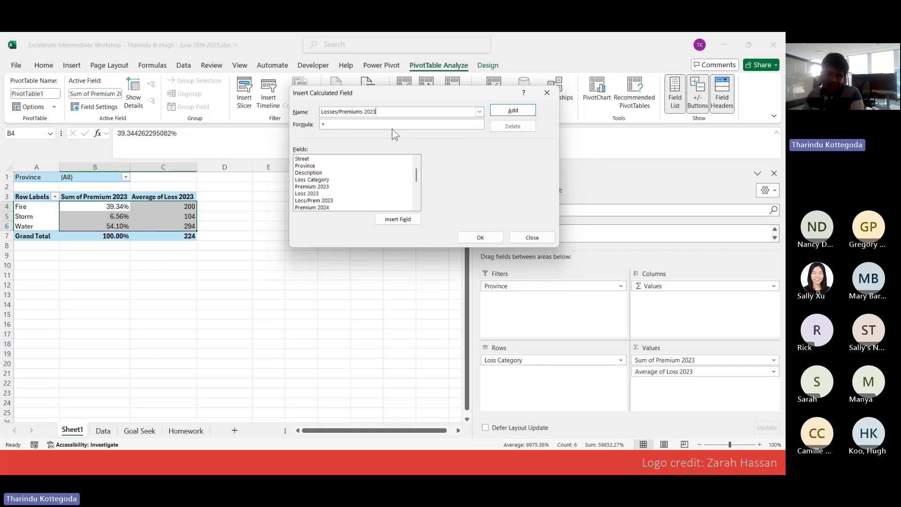
click(330, 194)
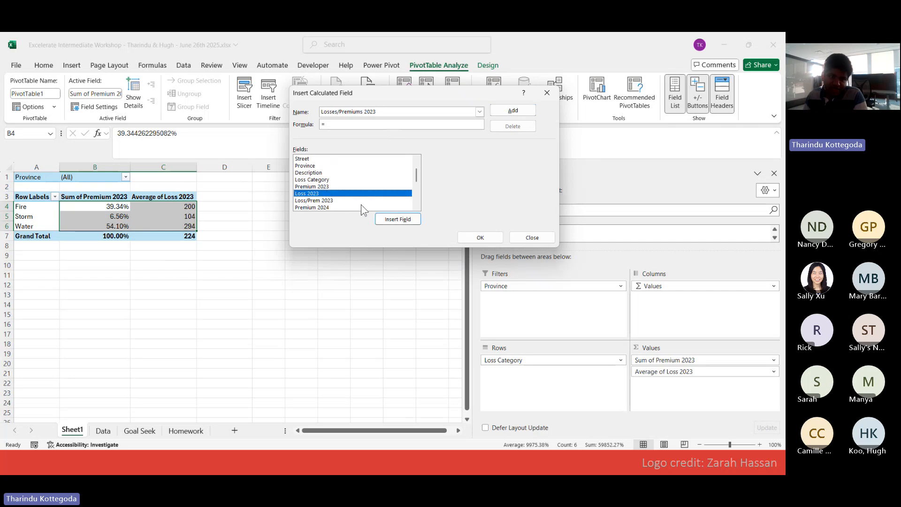
click(396, 220)
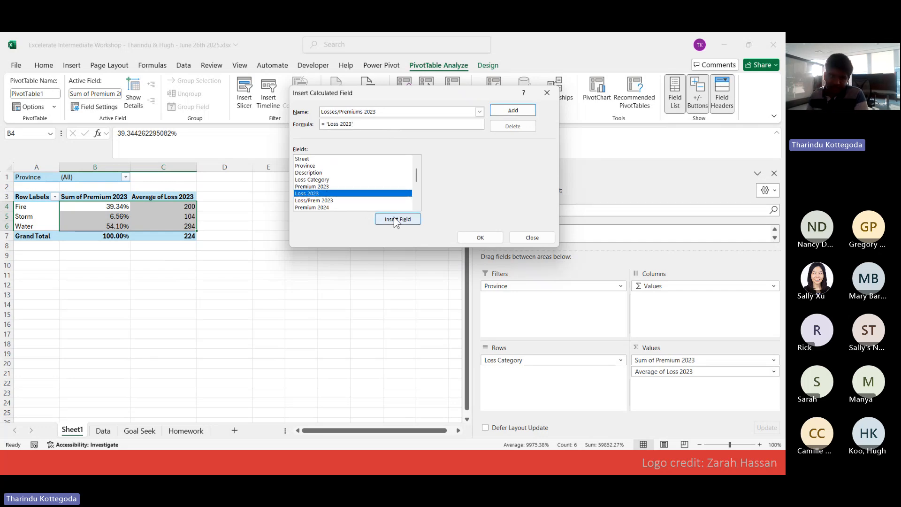
text(/)
click(350, 186)
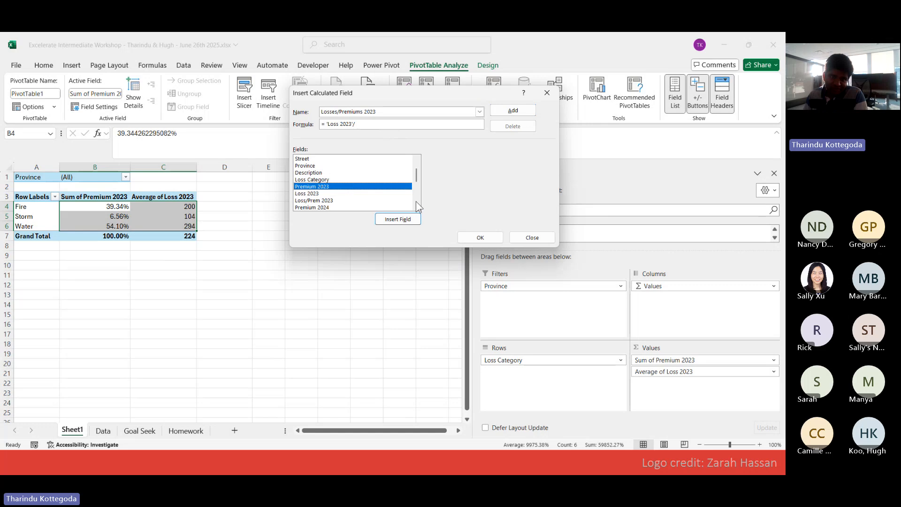
click(399, 221)
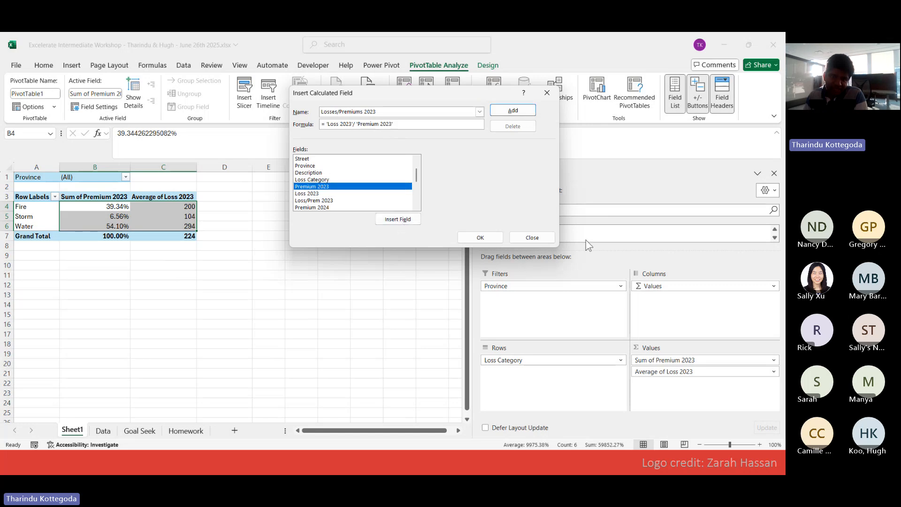
click(480, 237)
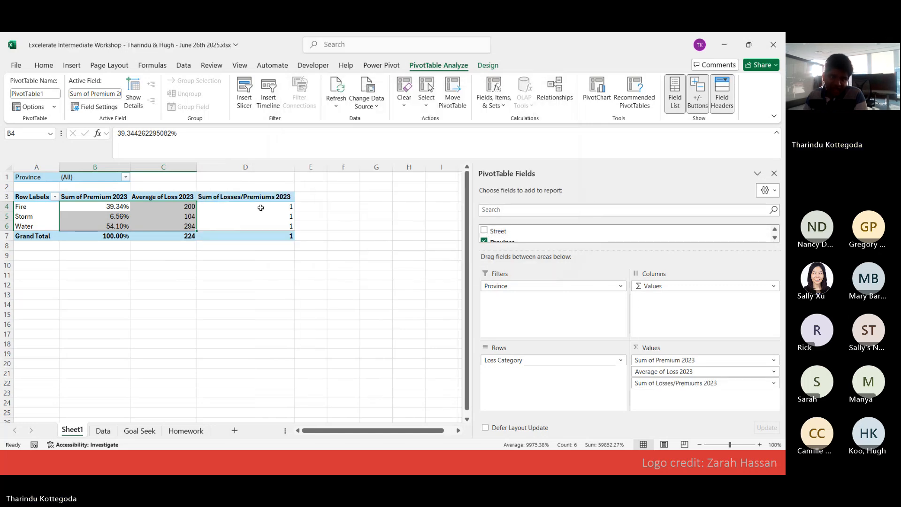
Step: Show the Sum of Losses/Premiums 2023 values, including the grand total, with two decimal places
drag(261, 207, 261, 236)
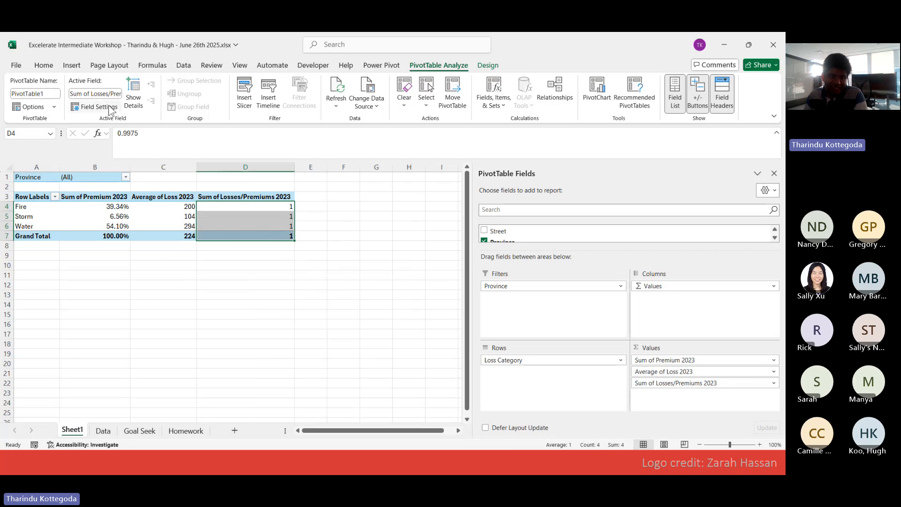
click(43, 65)
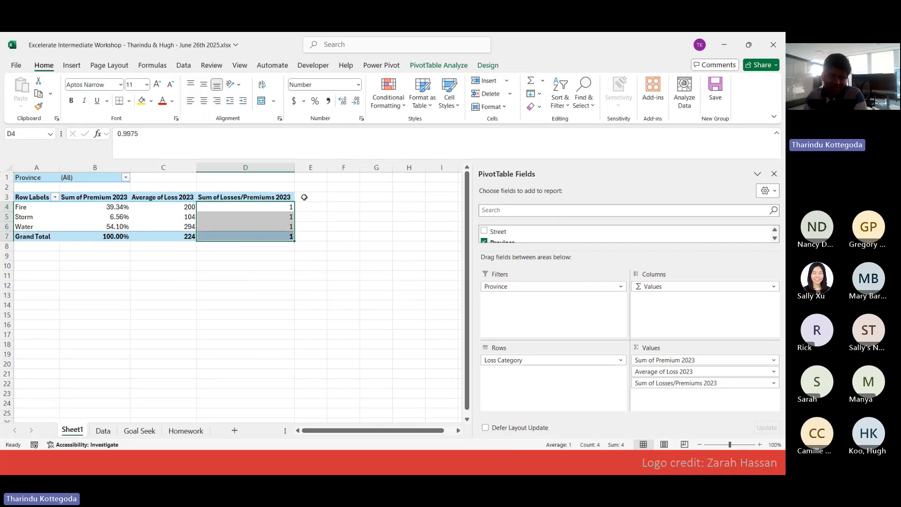
click(339, 105)
click(338, 105)
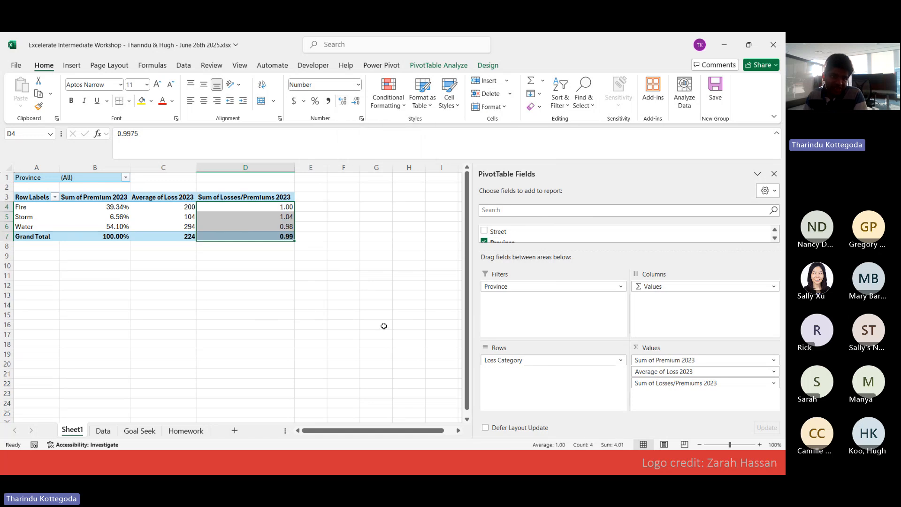
Step: Examine the Losses/Premiums 2023 ratios for the Fire, Storm and Water categories in the PivotTable
click(310, 305)
drag(287, 207, 273, 236)
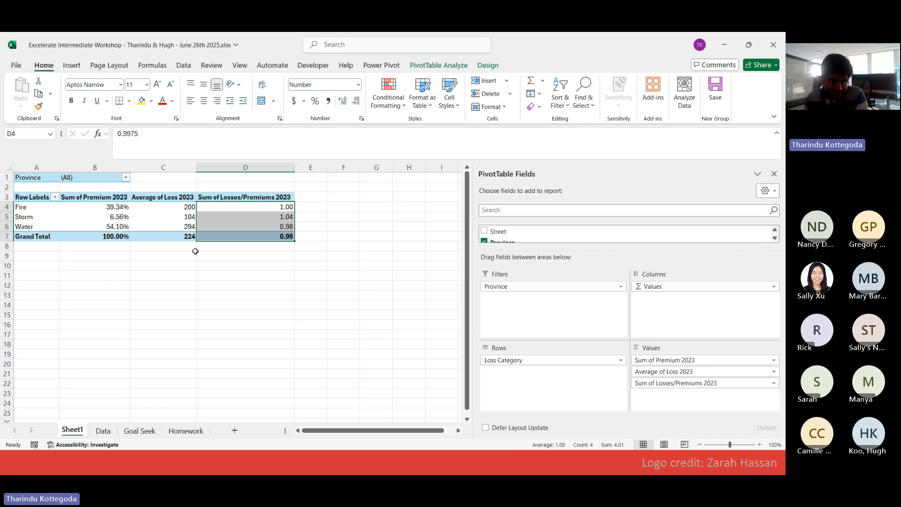
click(217, 206)
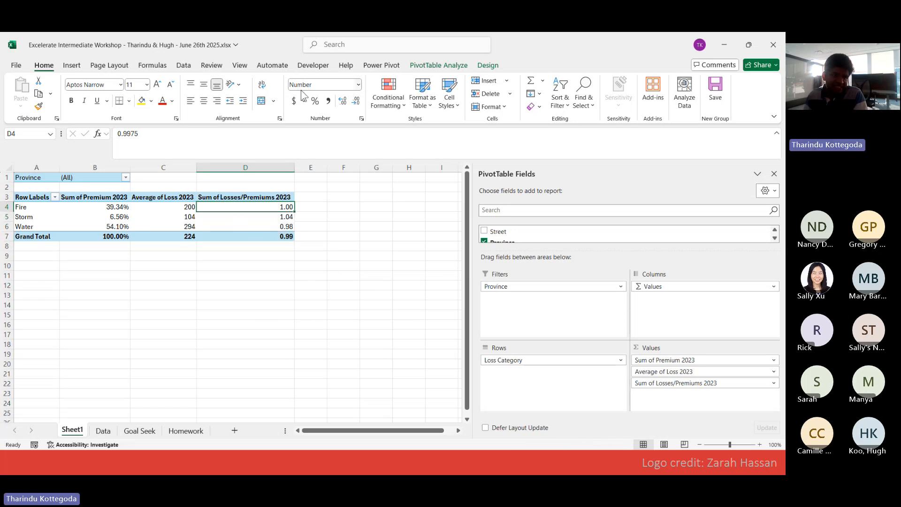
click(280, 216)
click(274, 228)
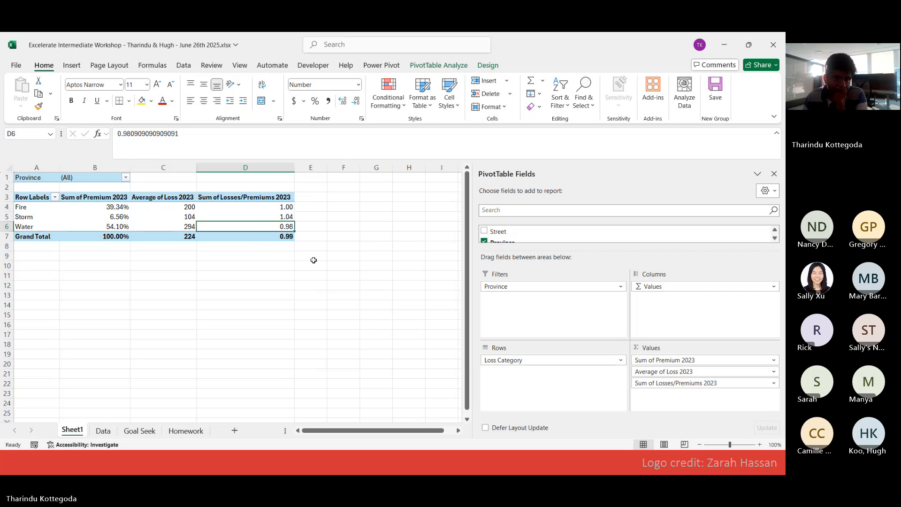
click(343, 266)
click(258, 229)
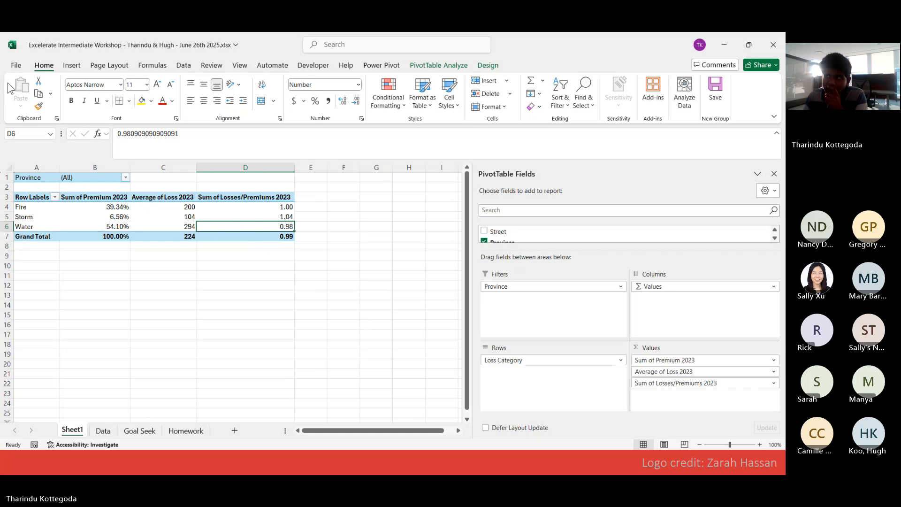
click(261, 275)
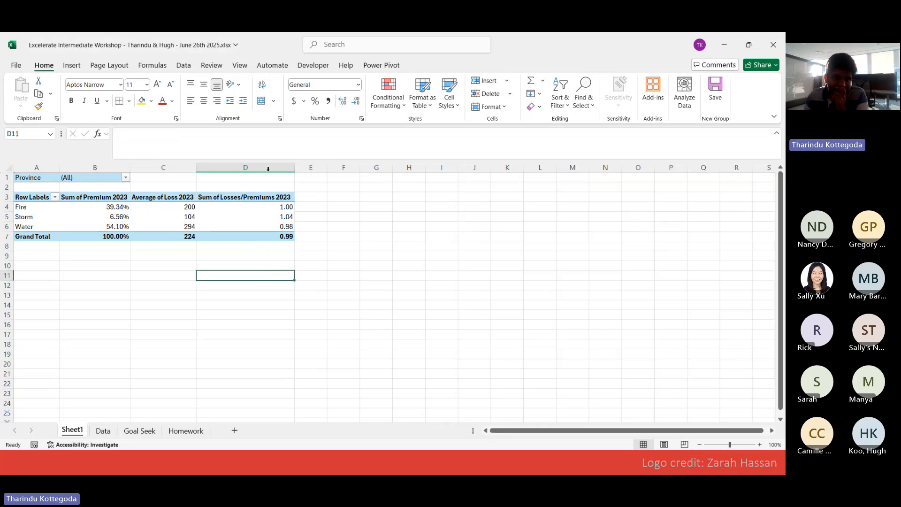
Step: Add the Premium 2024, Loss 2024 and Loss/Prem 2024 fields to the PivotTable values after Losses/Premiums 2023
click(257, 228)
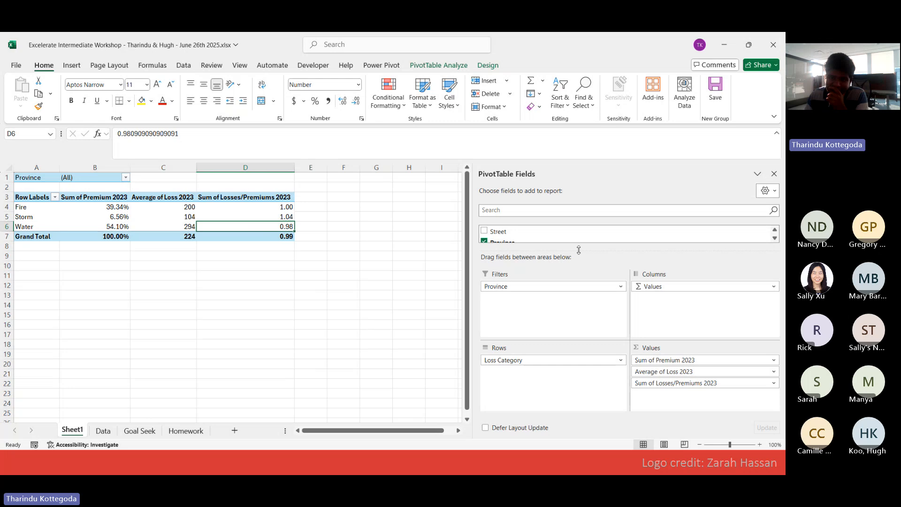
drag(579, 250, 568, 338)
scroll(564, 310, down, 1)
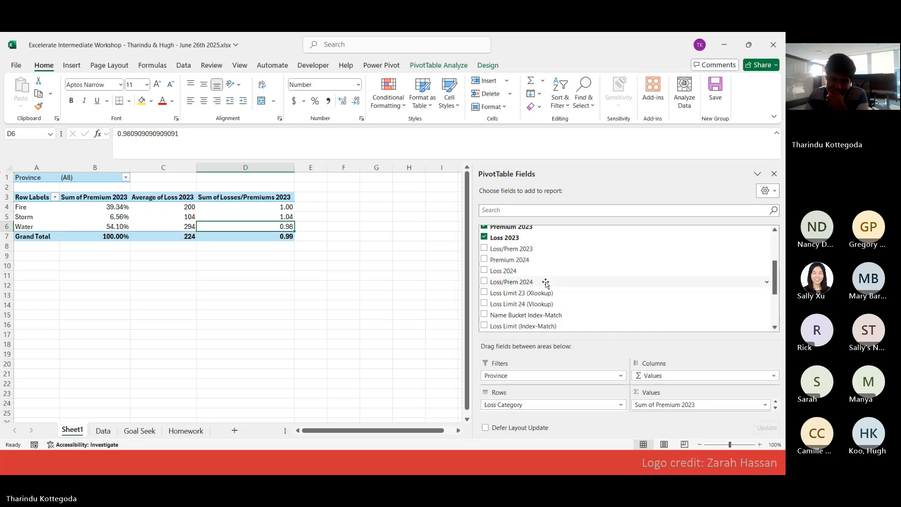
scroll(527, 286, up, 3)
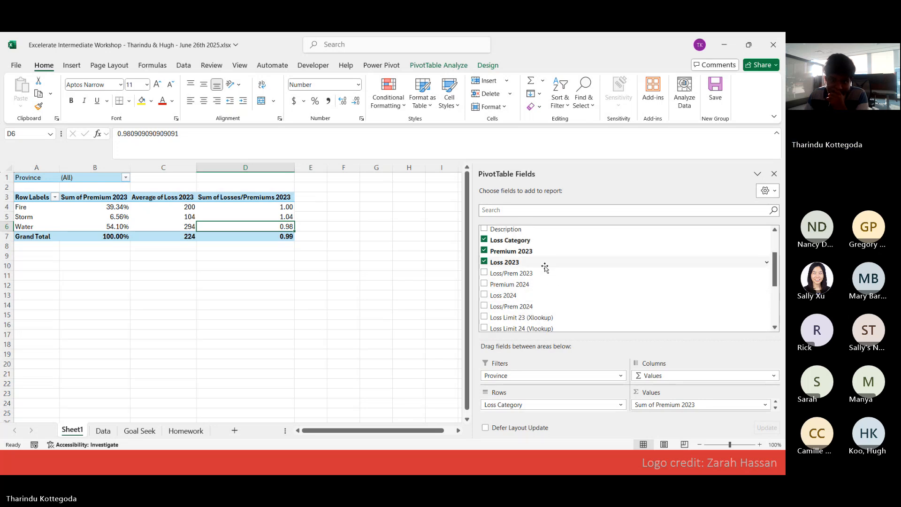
scroll(540, 274, down, 2)
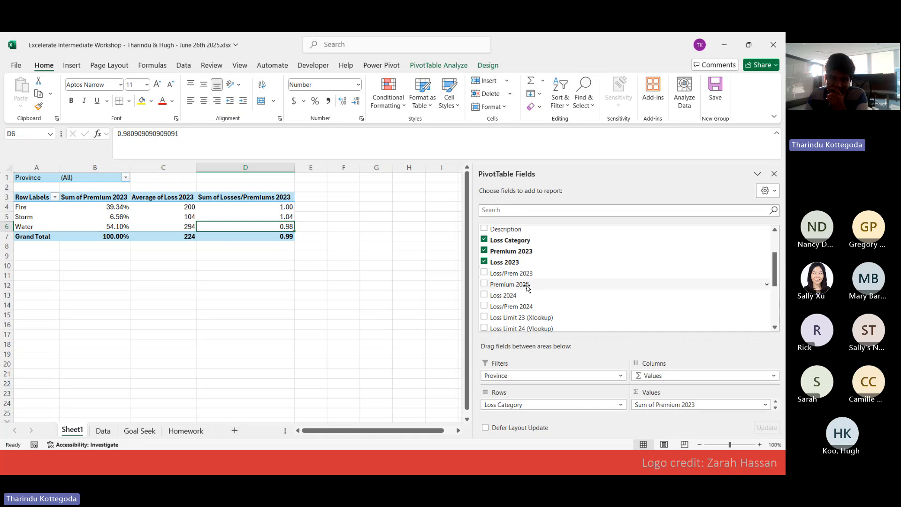
click(623, 328)
drag(624, 339, 610, 281)
scroll(594, 246, down, 2)
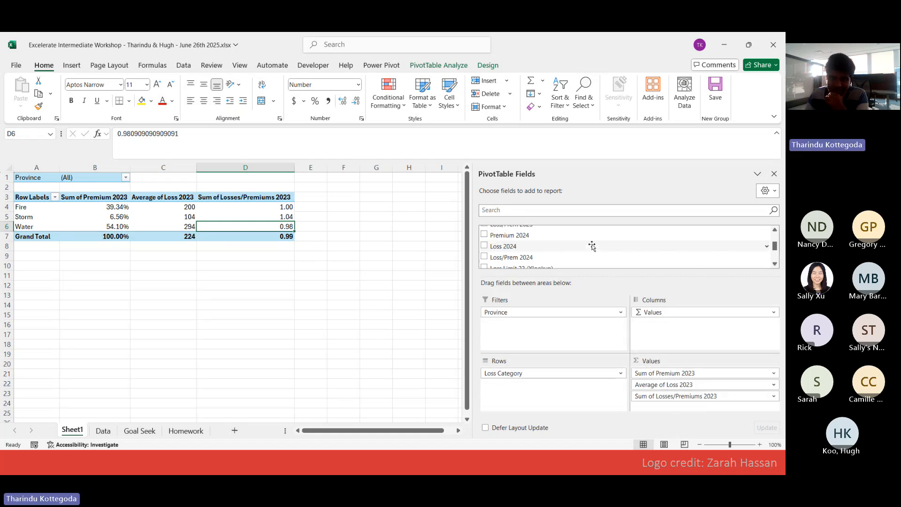
click(573, 235)
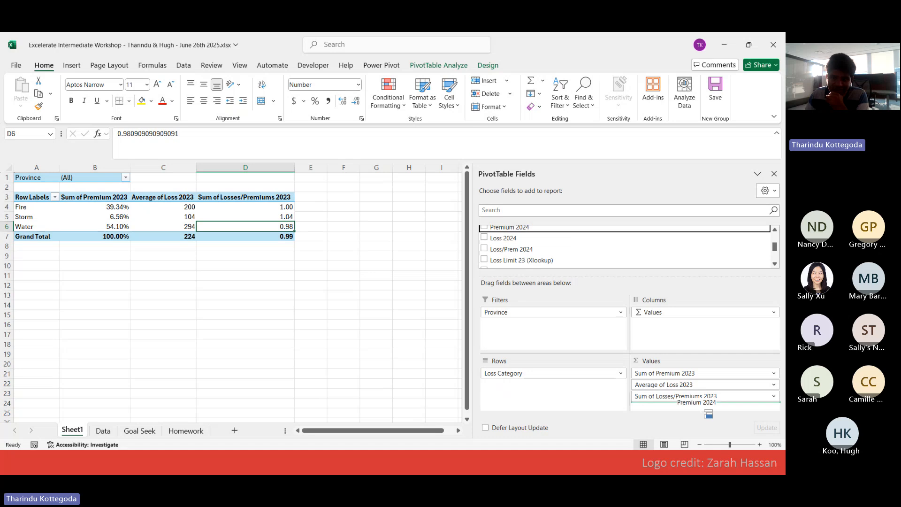
drag(552, 239, 695, 405)
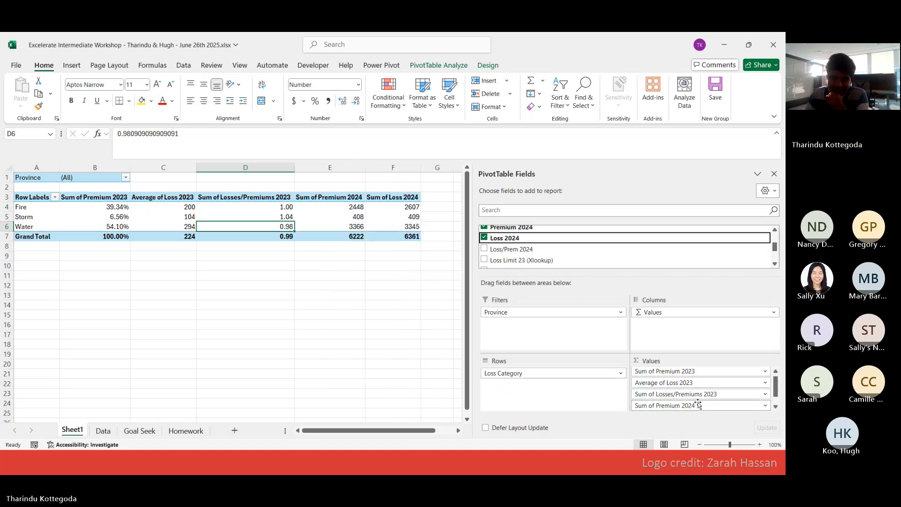
mouse_move(511, 246)
mouse_down()
mouse_move(551, 252)
mouse_move(624, 318)
mouse_move(695, 420)
mouse_up()
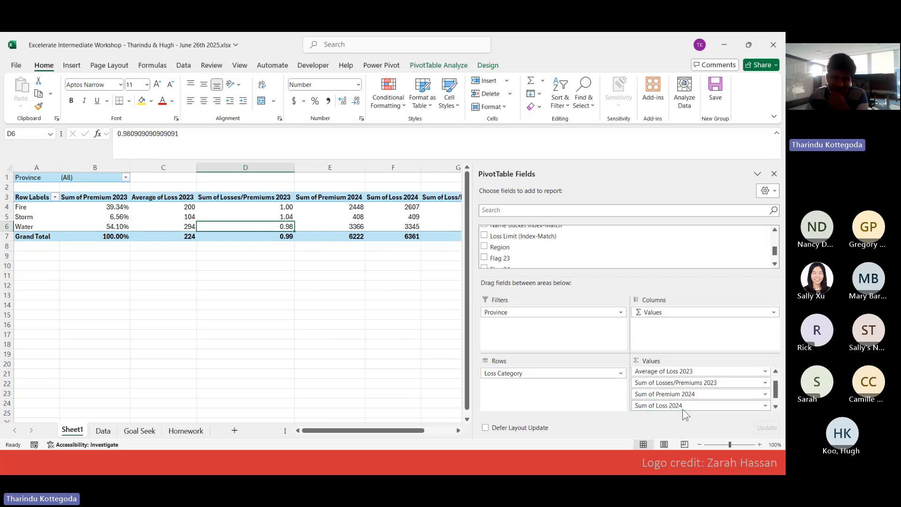
Step: Compare the Loss/Prem 2024 column with the 2024 premium and loss sums and the 2023 calculated ratio
click(382, 325)
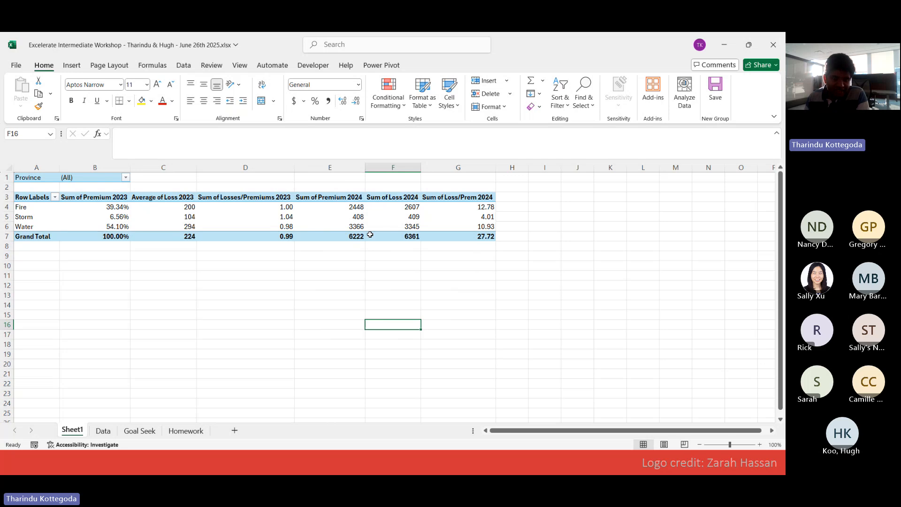
mouse_move(383, 223)
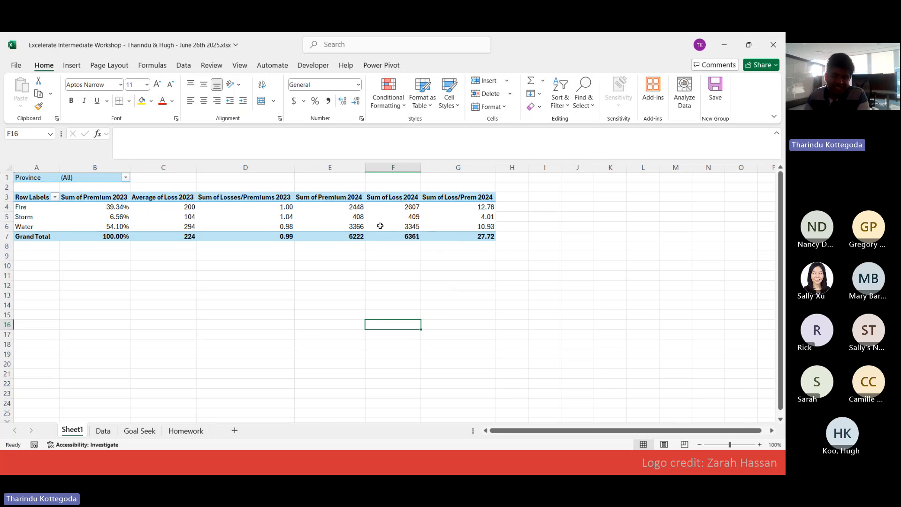
mouse_move(406, 215)
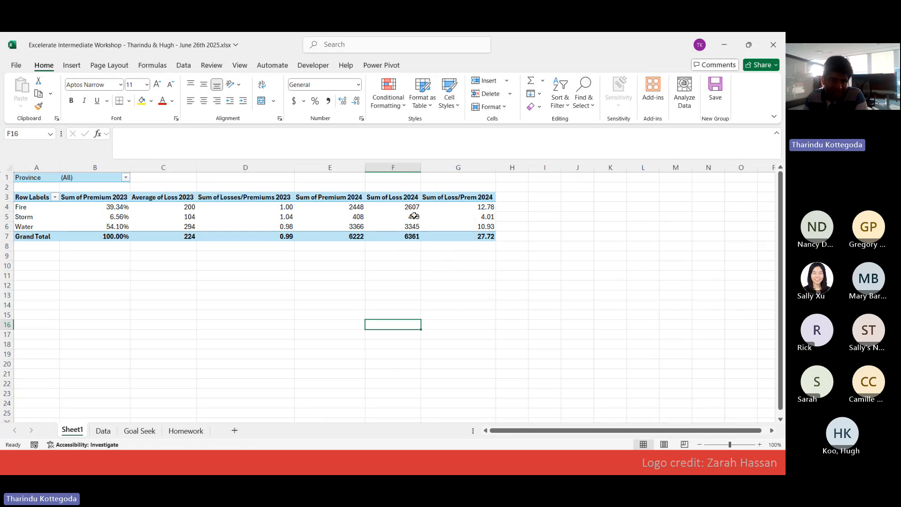
click(168, 269)
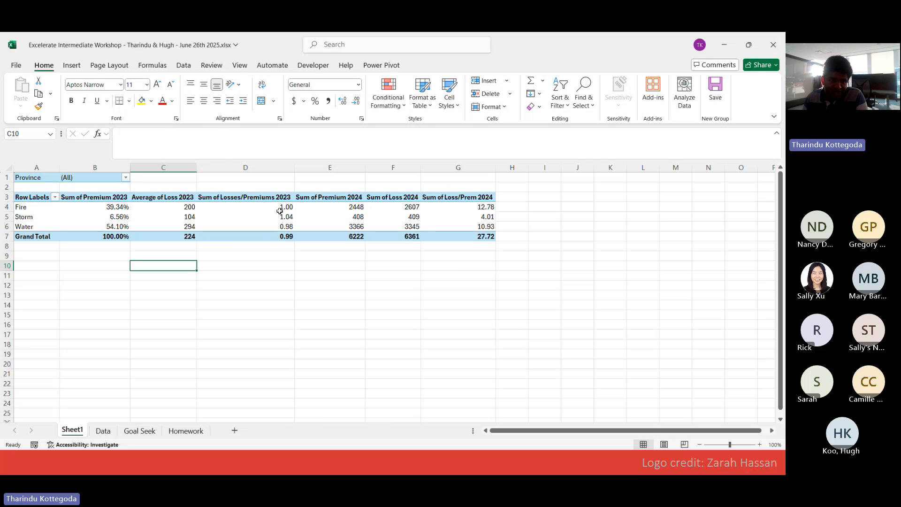
click(452, 214)
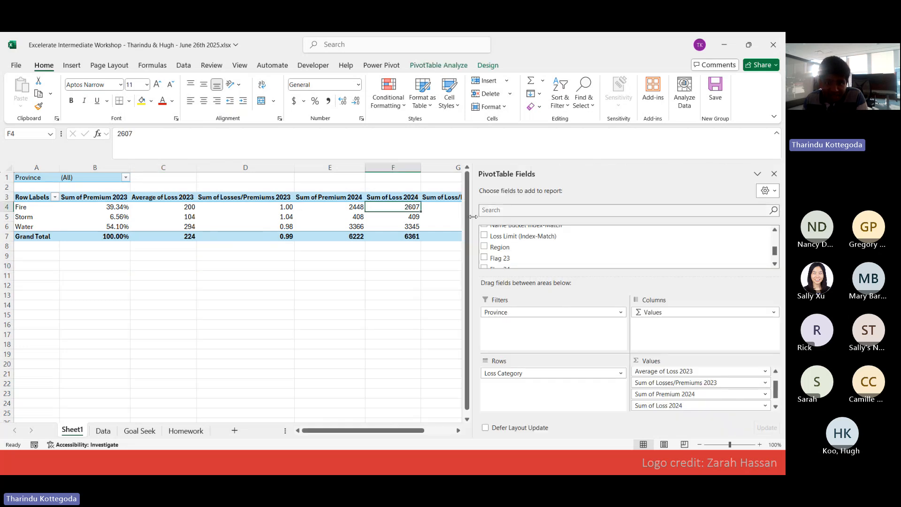
click(452, 193)
click(451, 200)
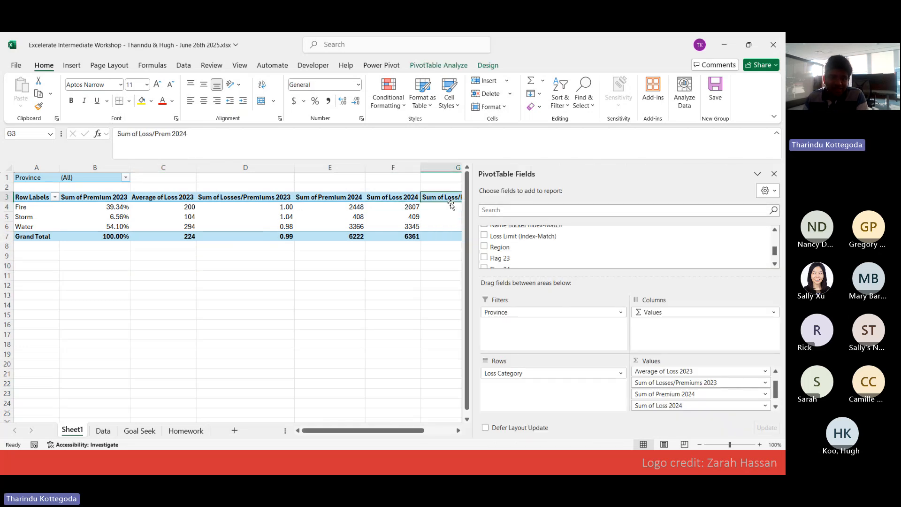
scroll(688, 397, down, 1)
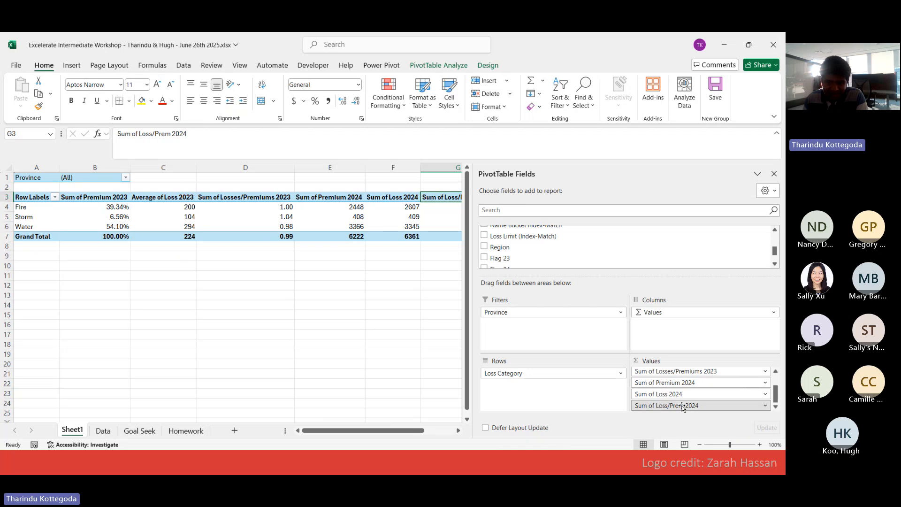
click(684, 406)
click(369, 258)
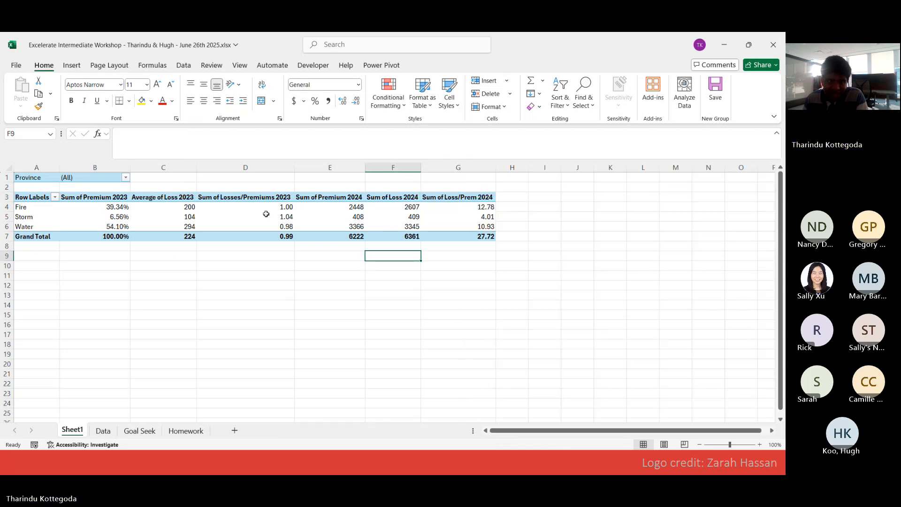
drag(265, 215, 398, 233)
Step: Summarize the Premium 2023 value field by Average and set its values to show with No Calculation
click(101, 215)
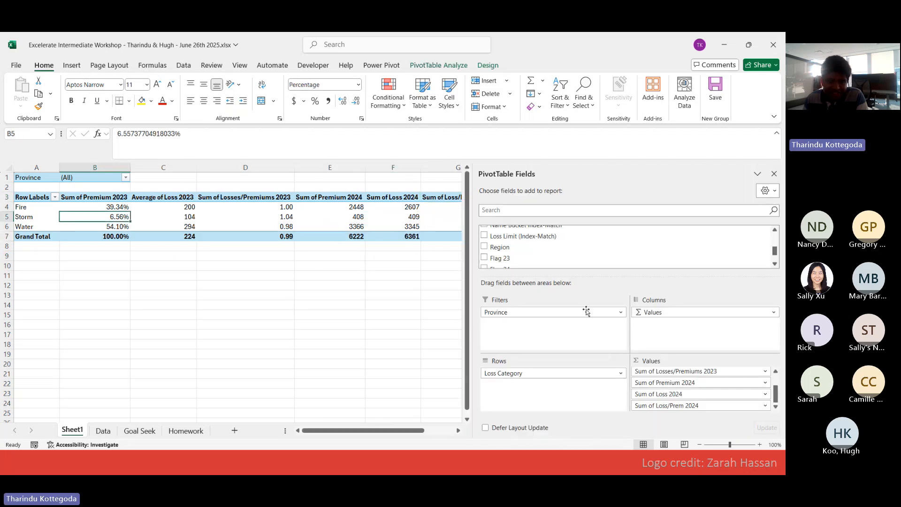
click(413, 206)
scroll(702, 379, up, 2)
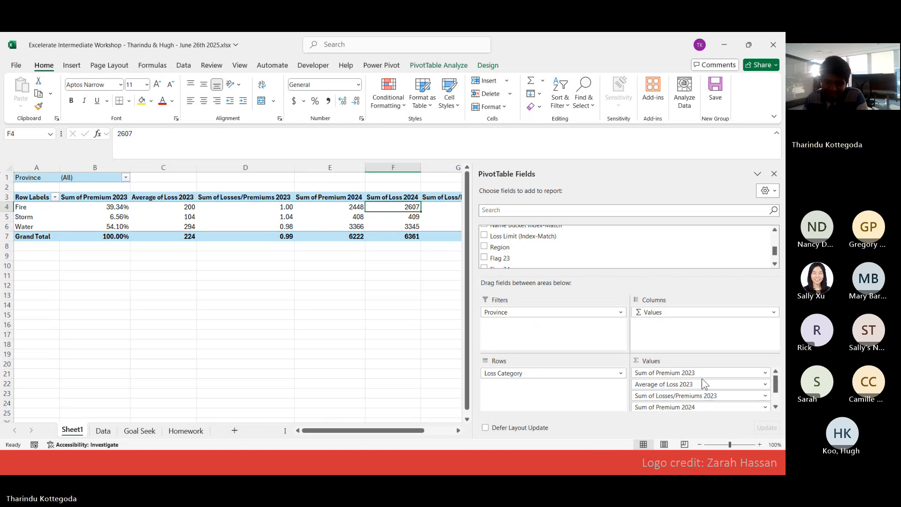
click(675, 375)
click(675, 360)
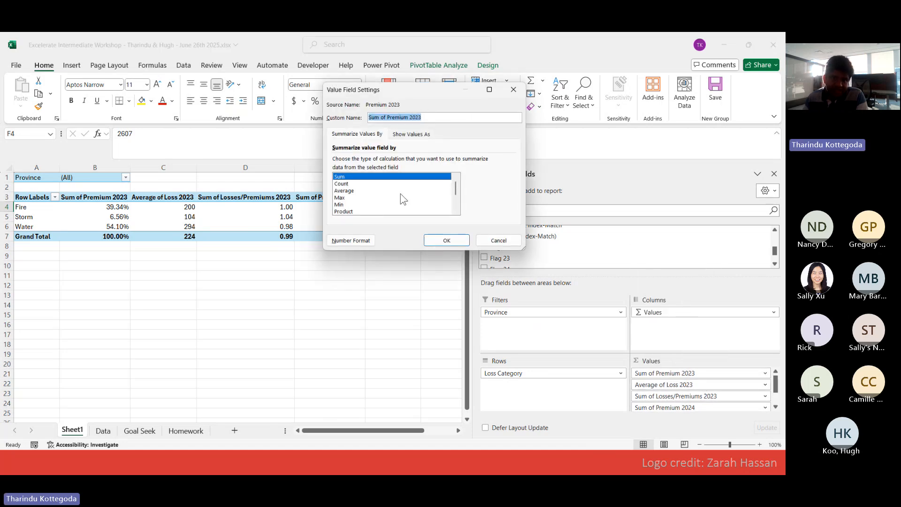
click(370, 184)
click(371, 191)
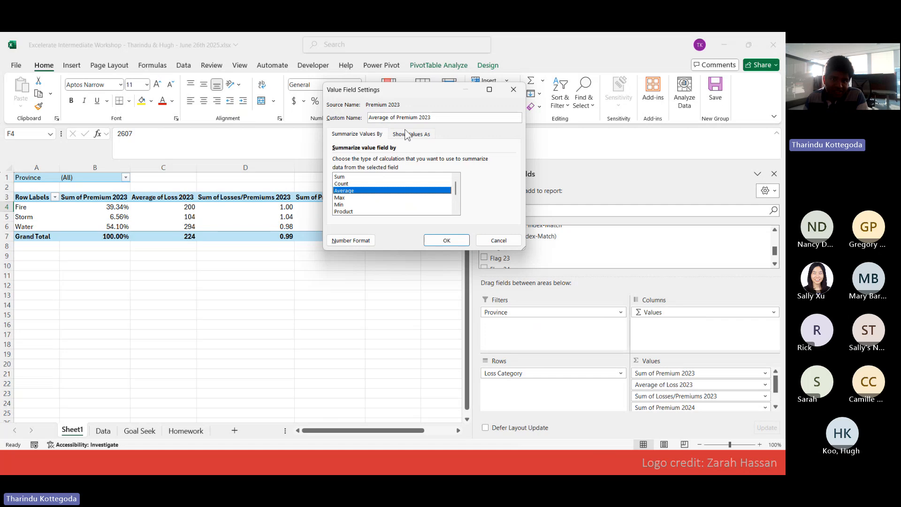
click(406, 135)
click(395, 157)
click(399, 179)
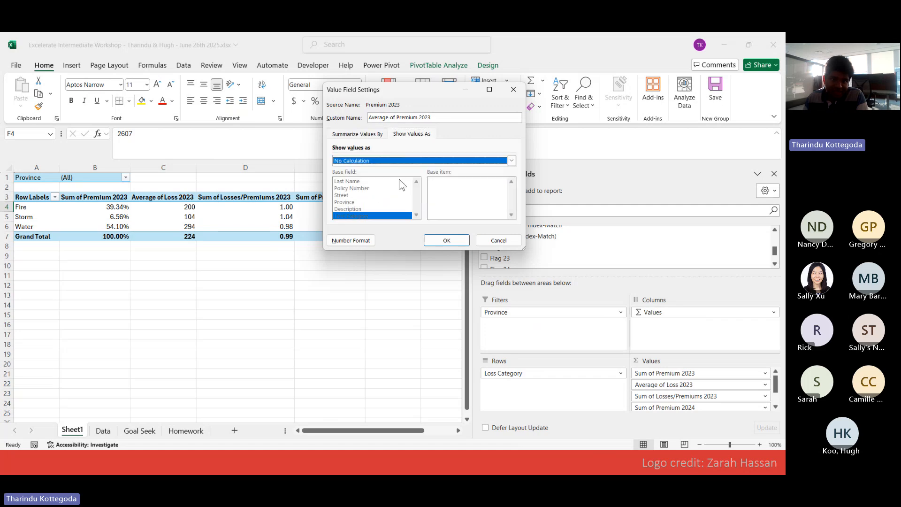
click(444, 240)
Step: Summarize the Losses/Premiums 2023 value field by Average
click(688, 397)
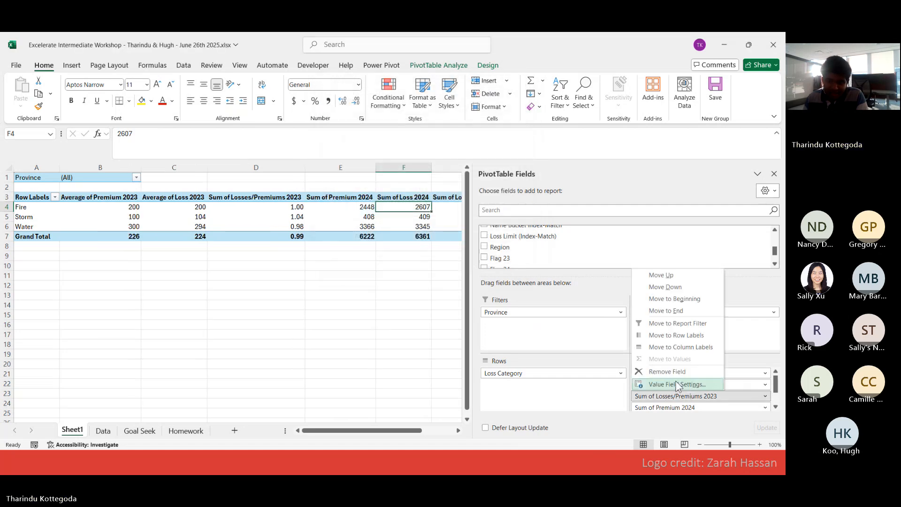
click(676, 384)
click(371, 191)
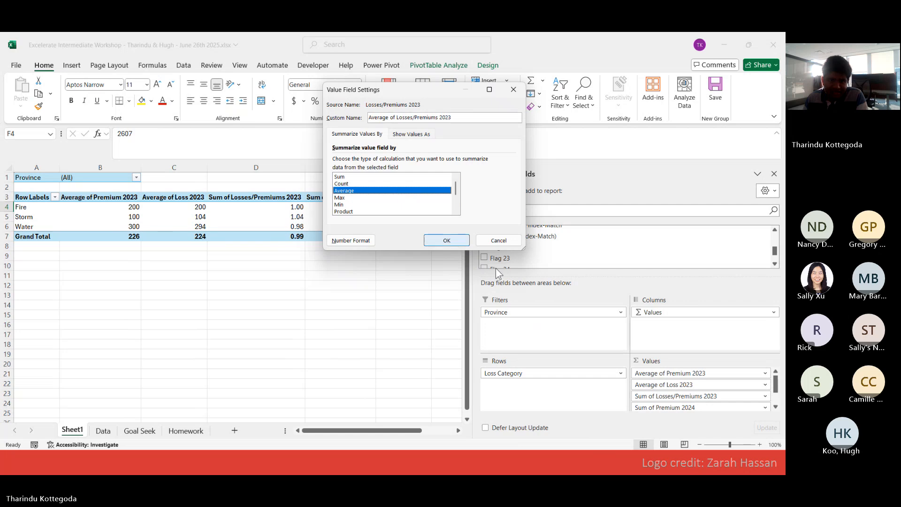
click(450, 240)
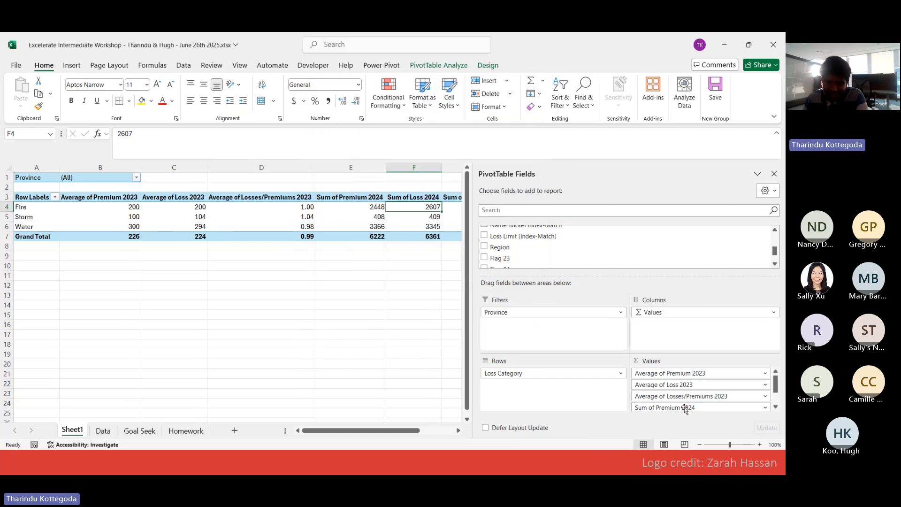
Step: Summarize the Premium 2024 value field by Average
click(686, 407)
click(682, 396)
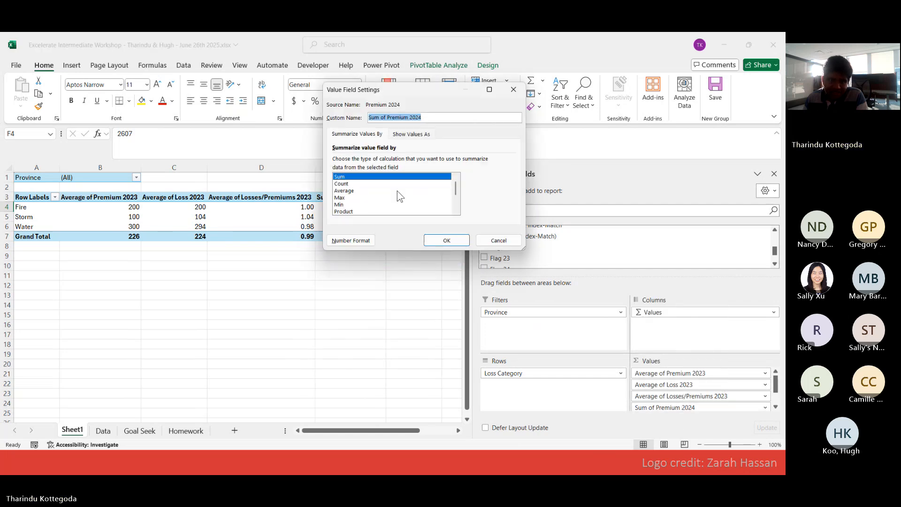
click(399, 198)
click(405, 191)
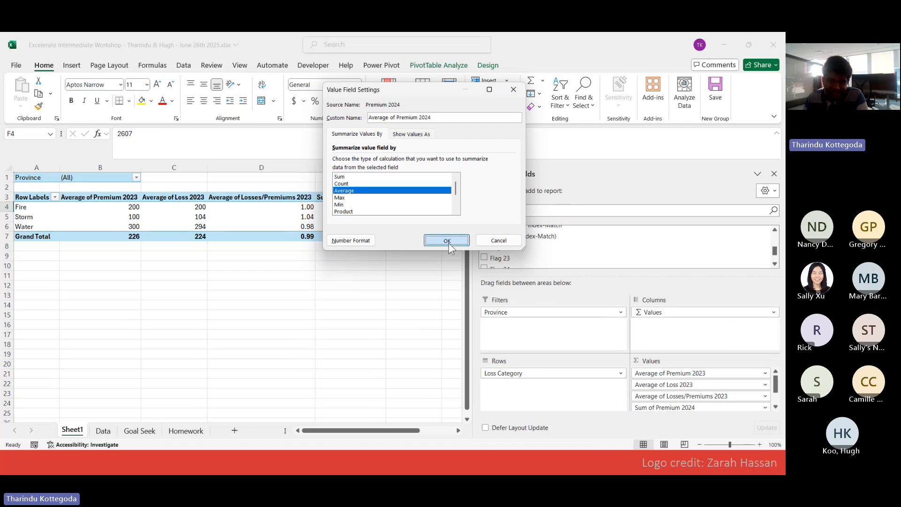
click(449, 244)
Step: Summarize the Loss/Prem 2024 value field by Average
scroll(700, 390, down, 1)
click(686, 405)
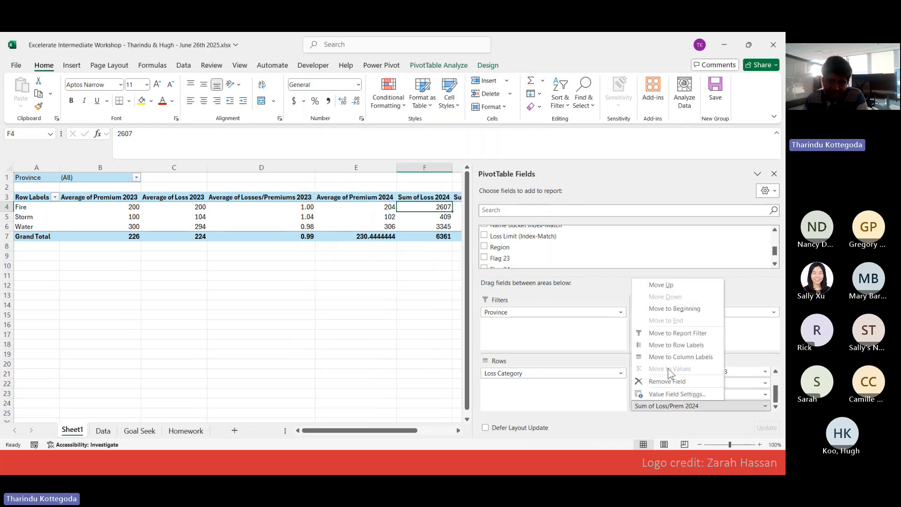
click(664, 394)
click(389, 184)
click(390, 191)
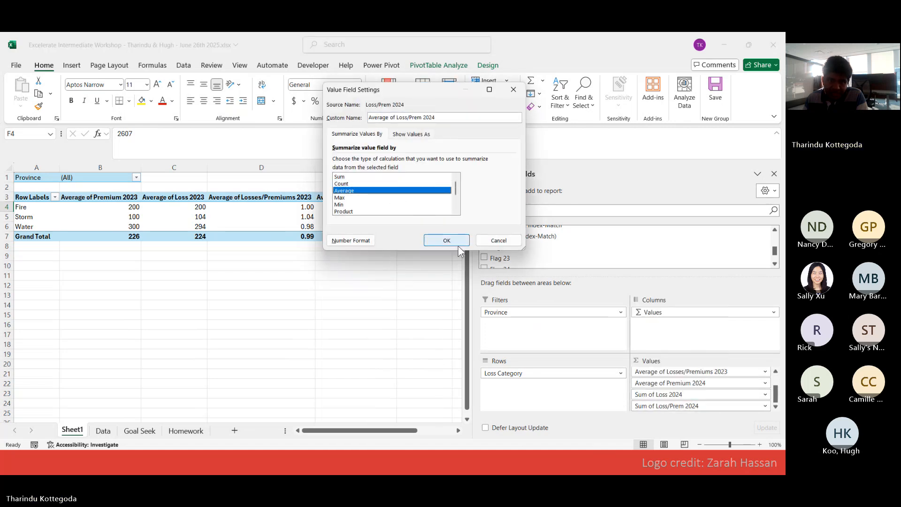
click(450, 242)
Step: Summarize the Loss 2024 value field by Average
click(720, 394)
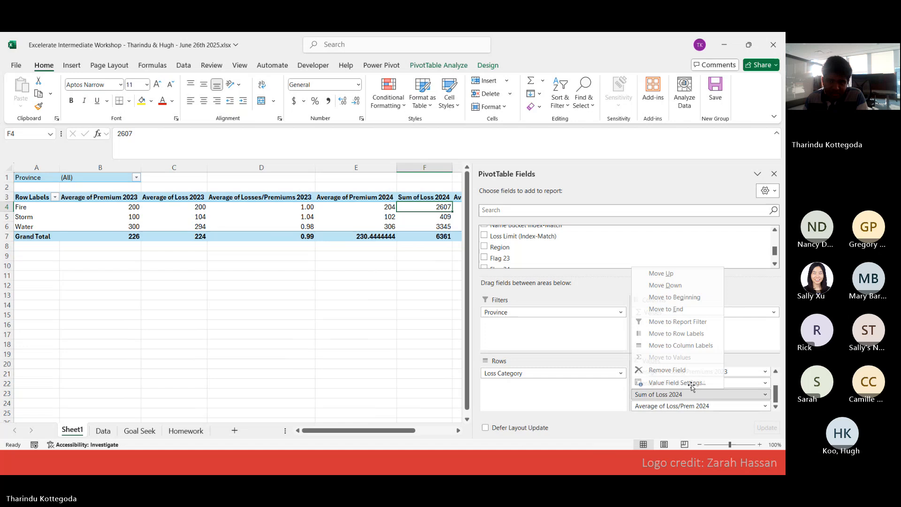
click(672, 383)
click(401, 197)
click(402, 191)
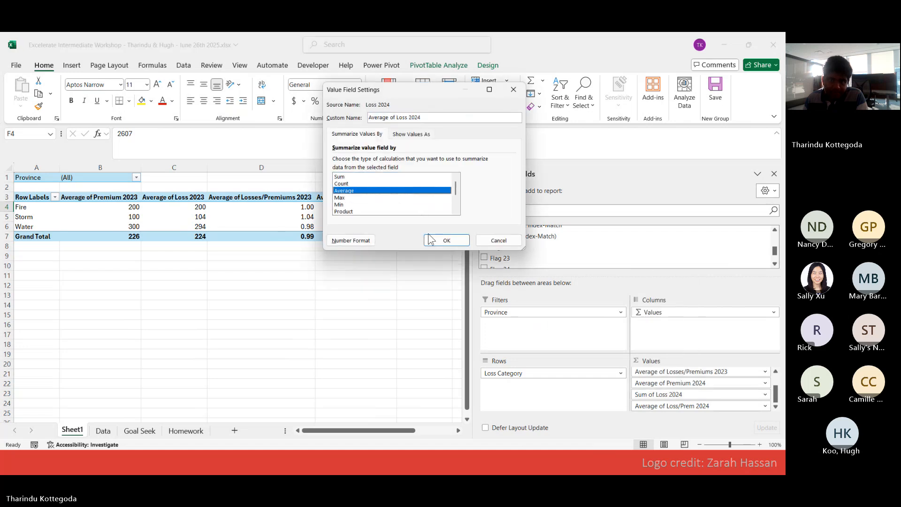
click(448, 240)
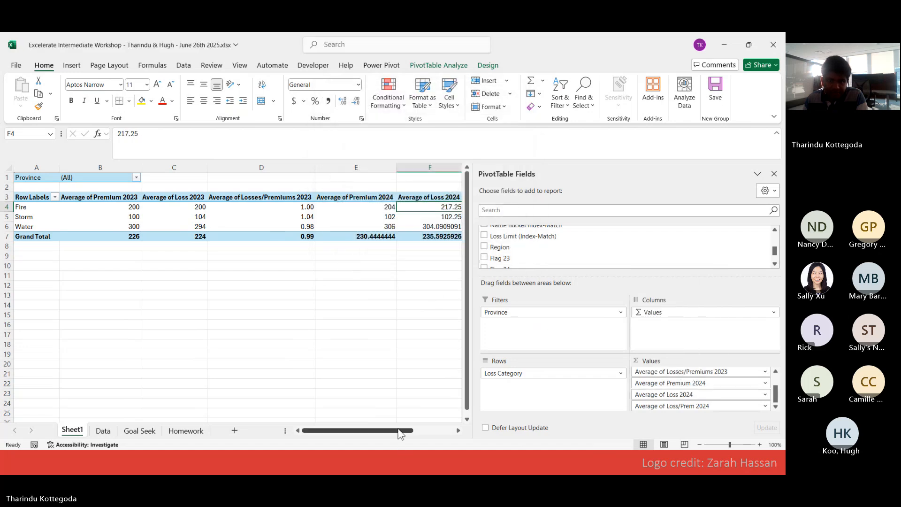
Step: Examine the PivotTable's averaged 2023 and 2024 premium, loss and ratio columns for each loss category
drag(402, 430, 452, 431)
click(353, 314)
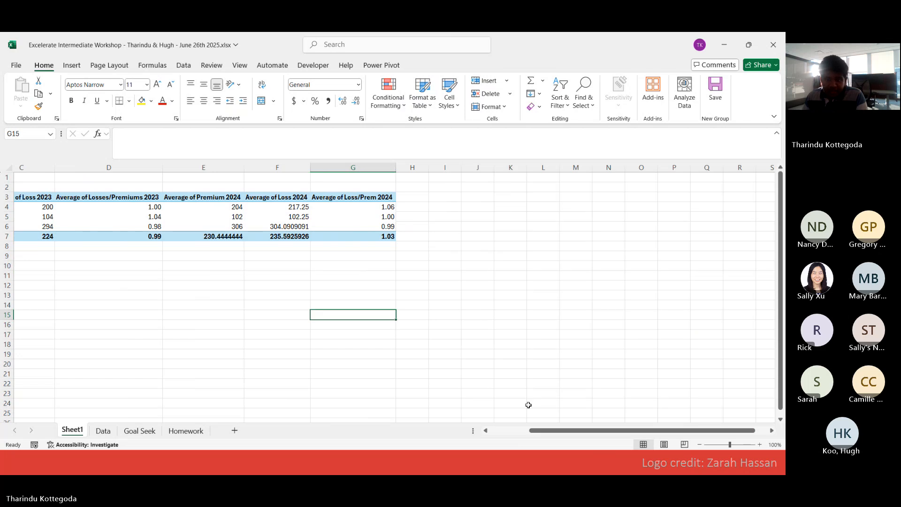
drag(647, 430, 511, 416)
click(526, 238)
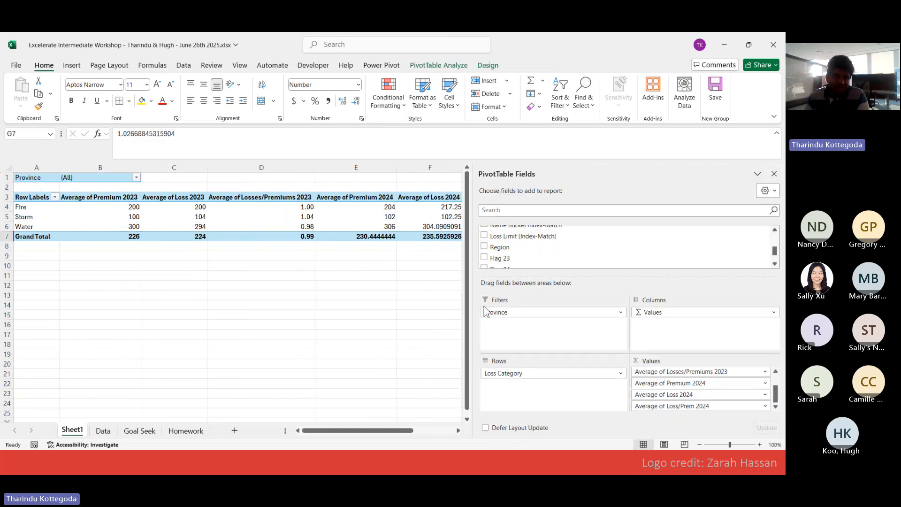
click(412, 265)
click(562, 217)
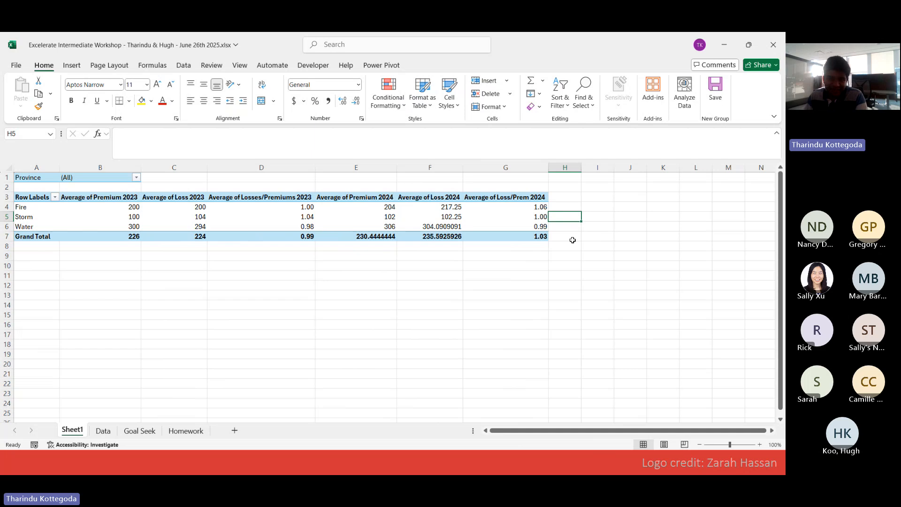
click(503, 208)
click(456, 304)
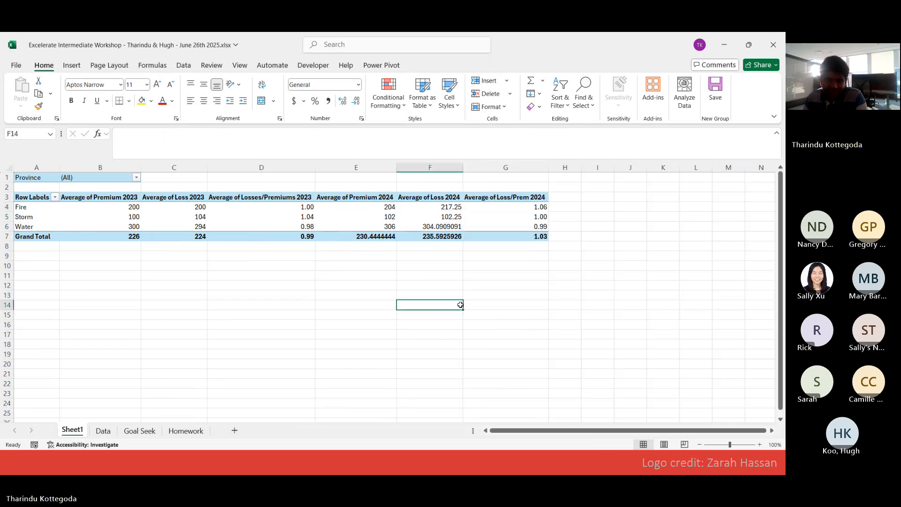
Step: Drill down into the Fire category's Average of Loss/Prem 2024 value to list its underlying records on a new sheet
click(514, 208)
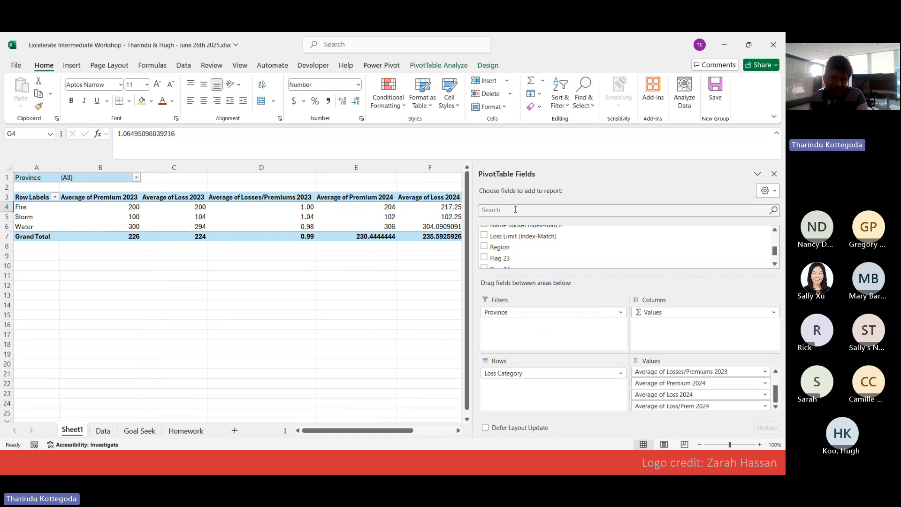
key(Right)
key(Left)
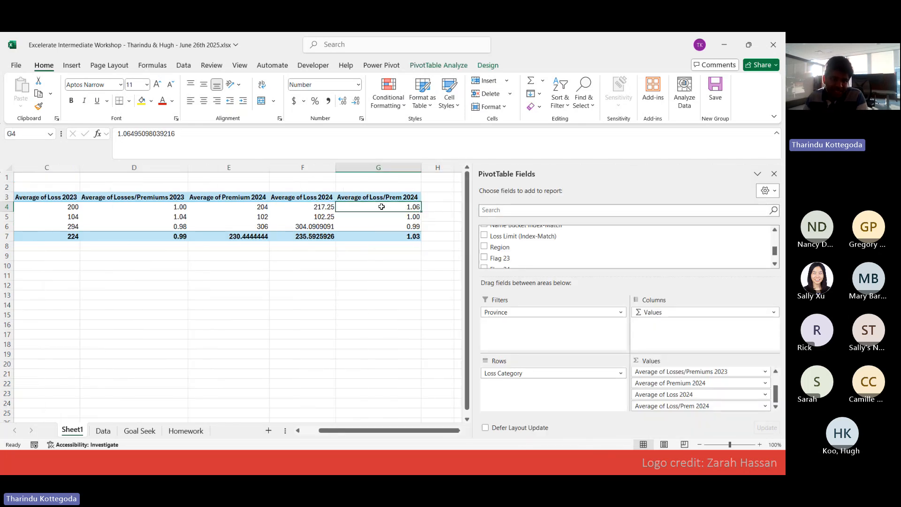
double_click(382, 206)
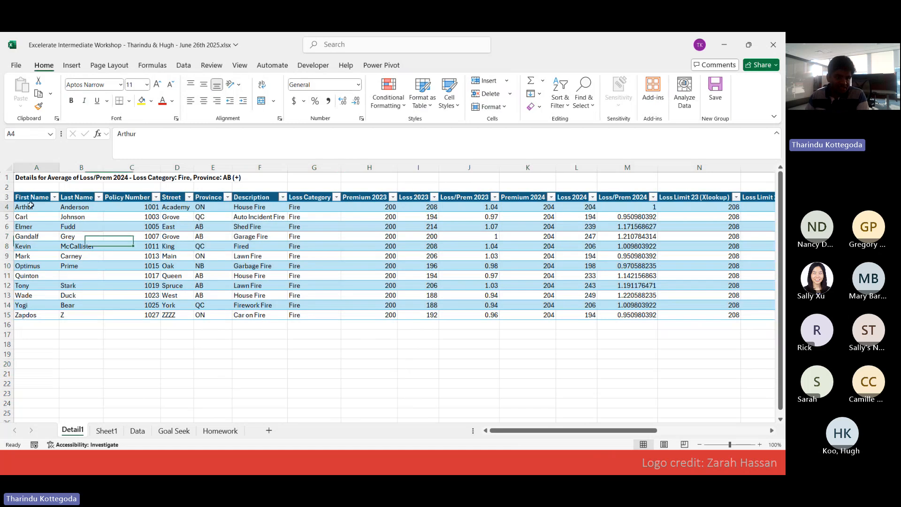
click(561, 365)
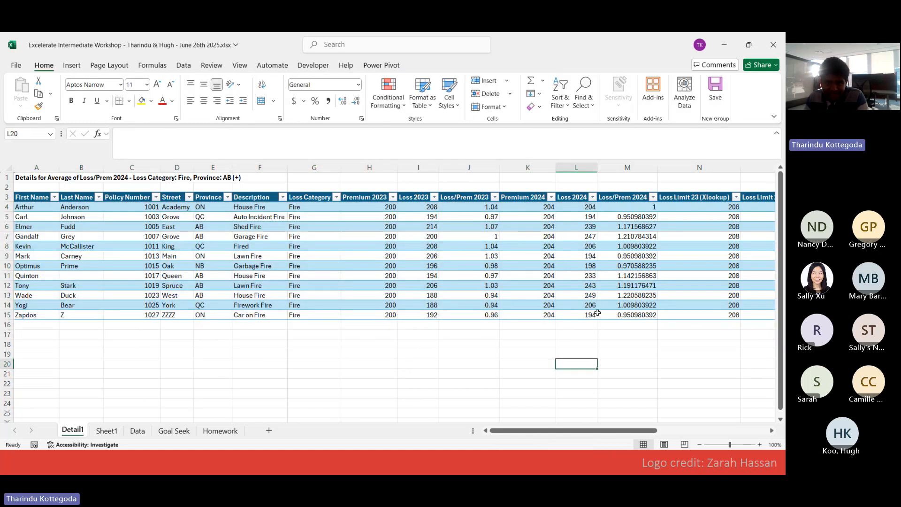
Step: Select the detail table's Loss/Prem 2023 values for comparison, and format its Loss/Prem 2024 values with two decimal places
drag(483, 207, 475, 315)
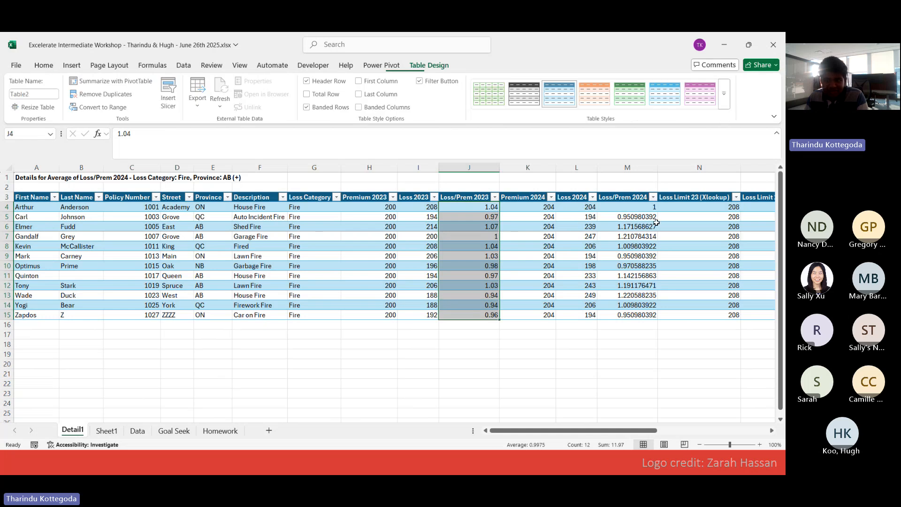
drag(650, 206, 635, 315)
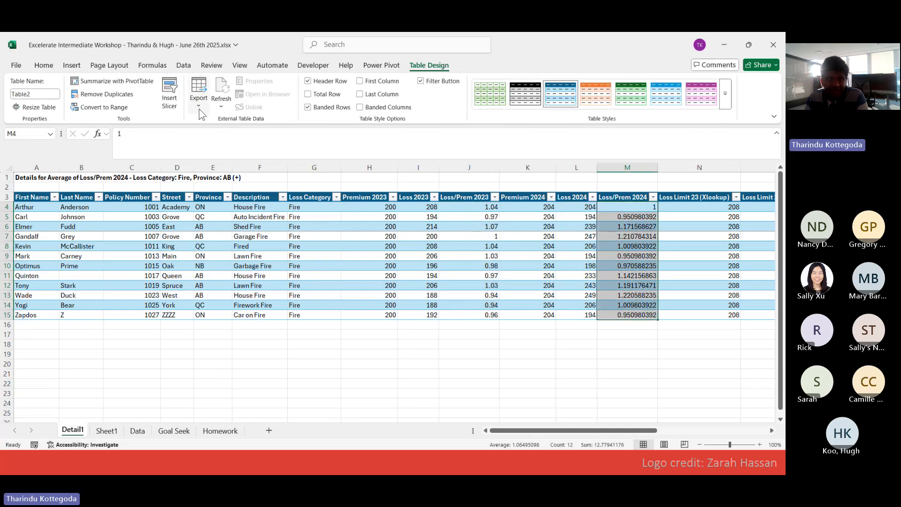
click(44, 65)
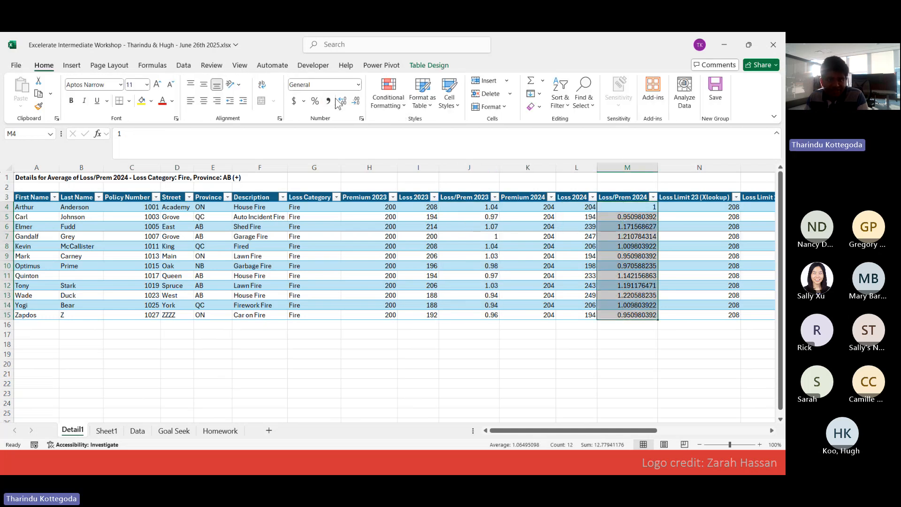
click(341, 102)
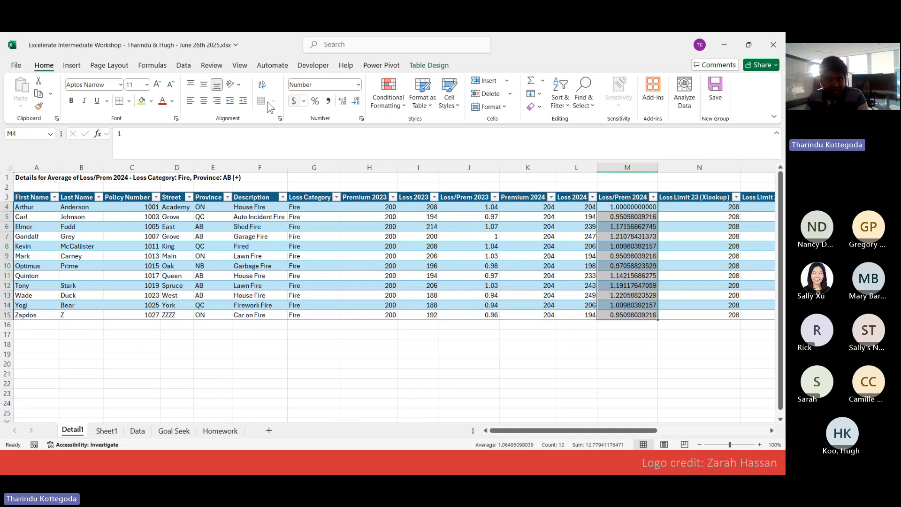
click(357, 101)
click(356, 102)
click(356, 101)
click(356, 102)
click(356, 102)
click(356, 103)
click(356, 102)
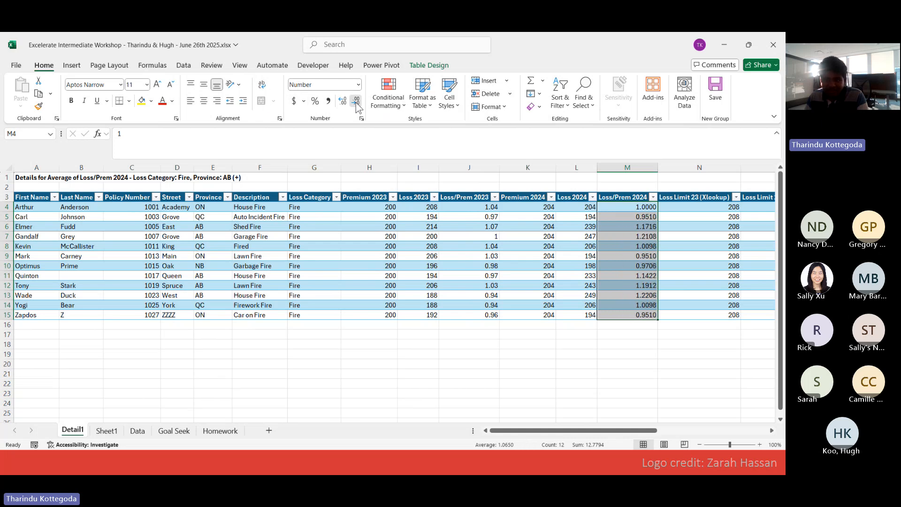
click(356, 102)
click(356, 103)
click(356, 102)
click(341, 102)
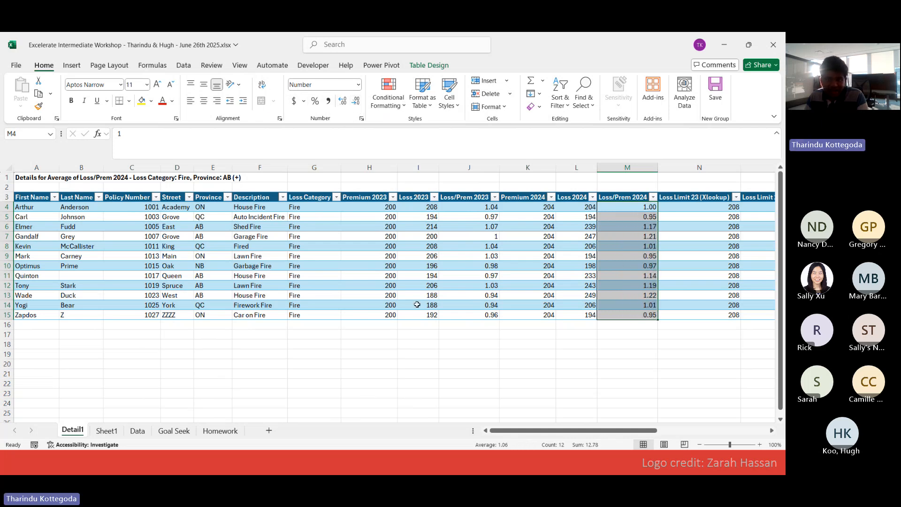
click(418, 364)
Step: Check Fire's 2024 ratio in the Sheet1 PivotTable, and highlight the AB province records together in the Detail1 table
click(108, 431)
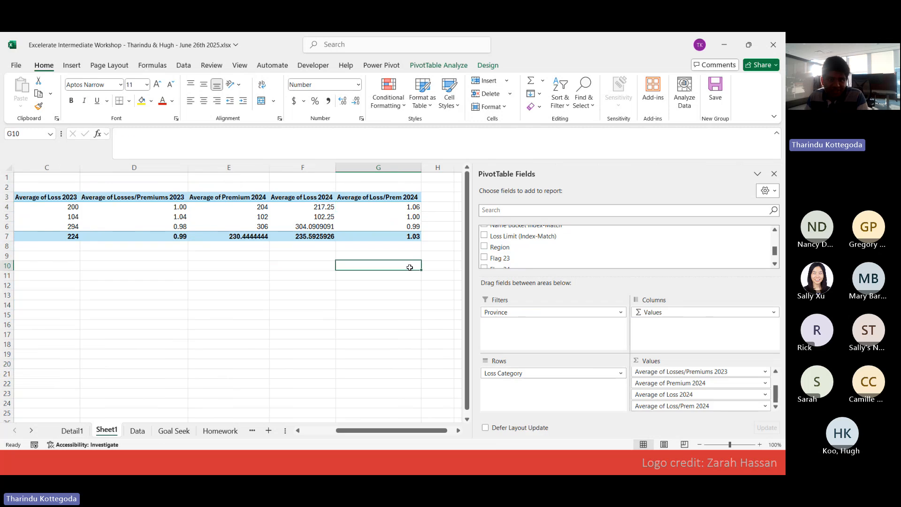
click(417, 212)
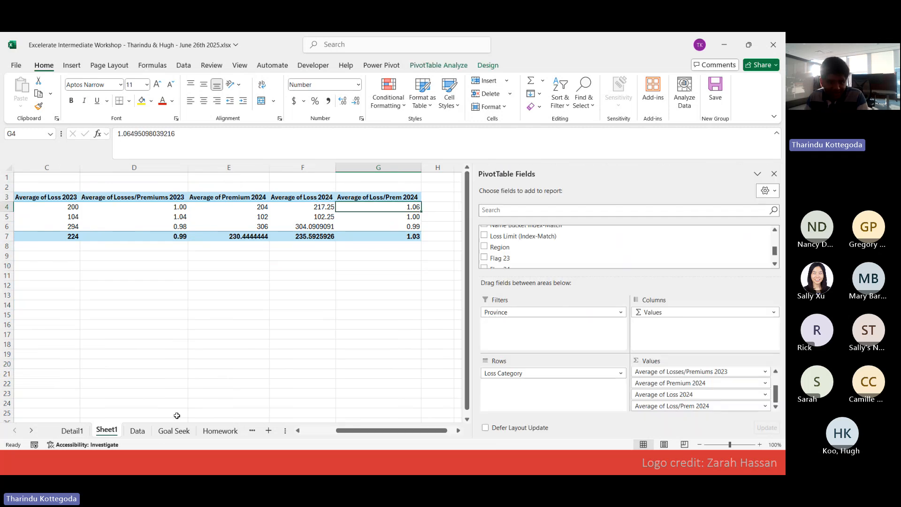
click(82, 435)
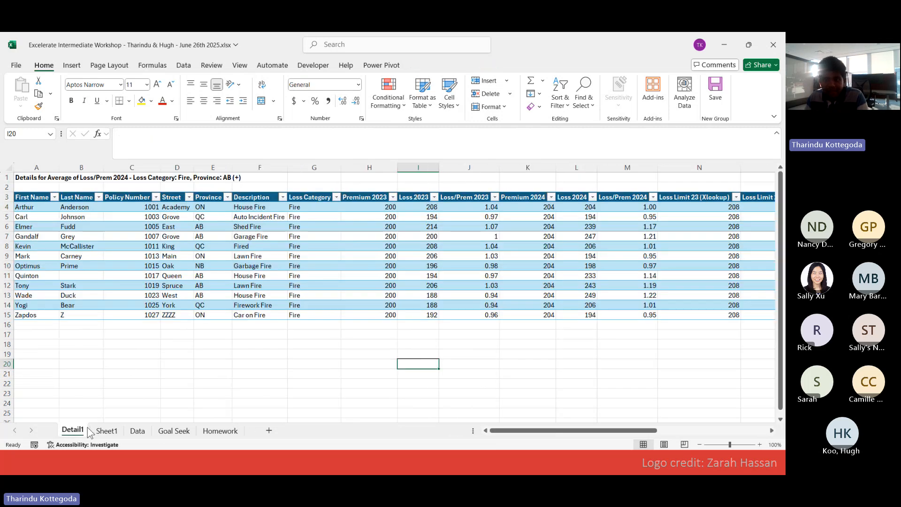
drag(617, 431, 632, 433)
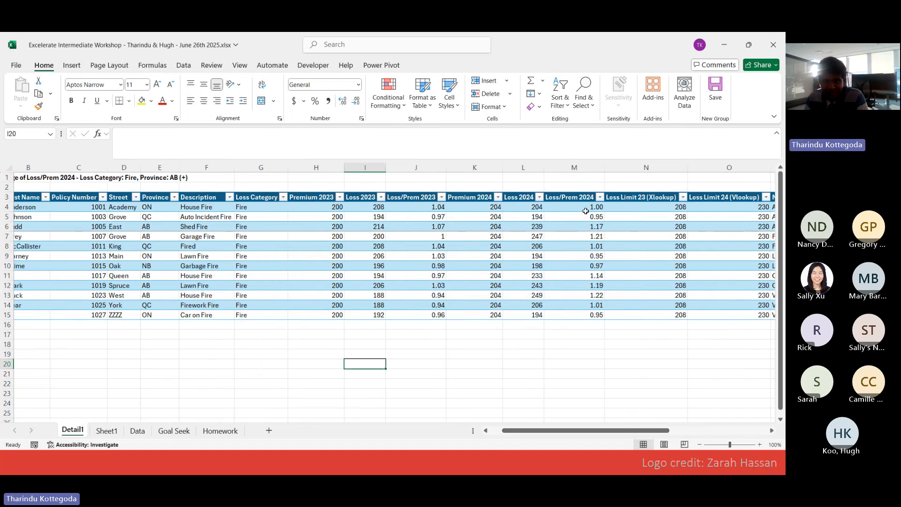
drag(583, 229, 39, 234)
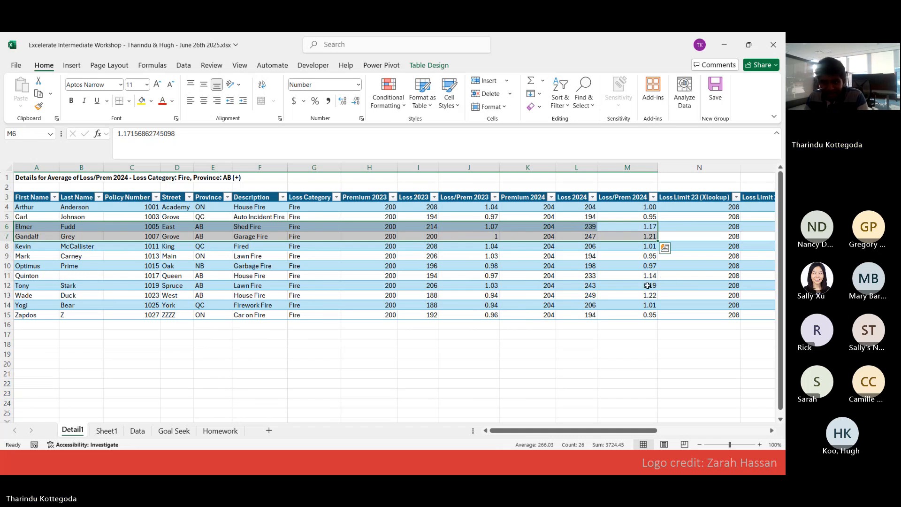
drag(648, 277, 27, 295)
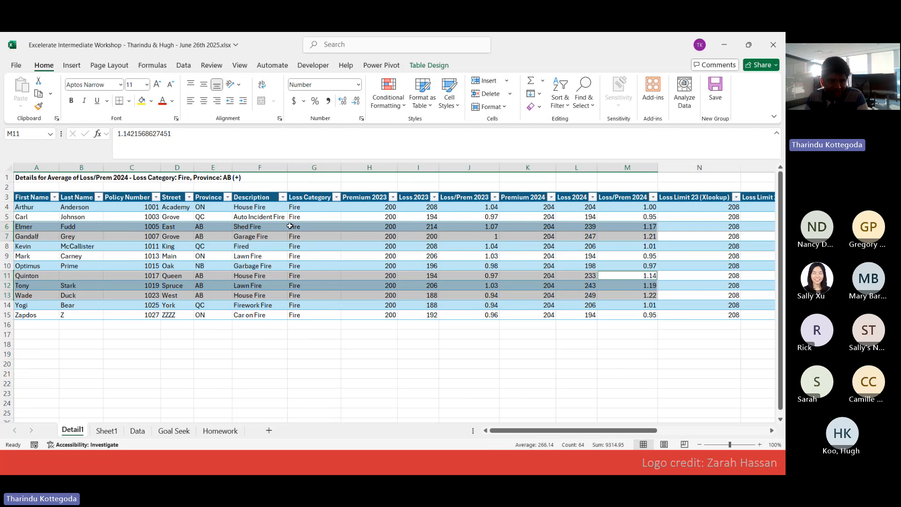
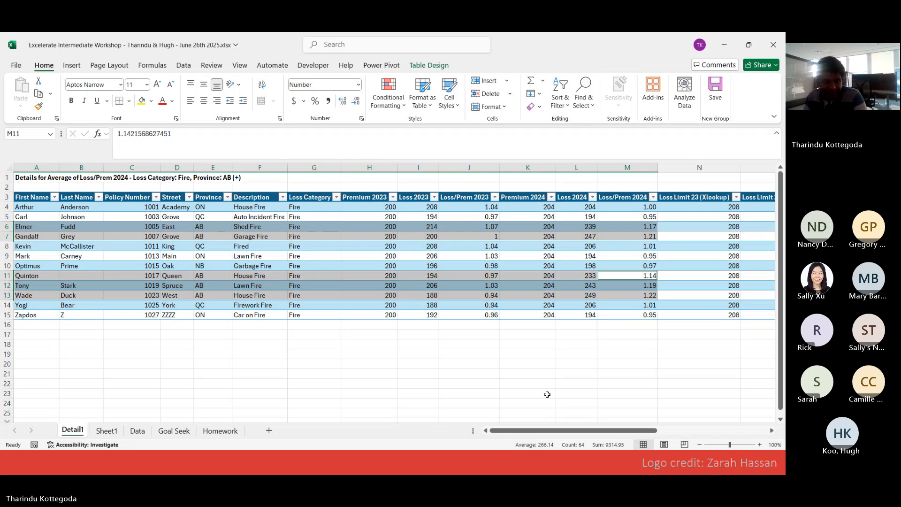
Step: Review the Sheet1 PivotTable, and locate the Data sheet's summary PivotTables grouped by name bucket and loss category
click(107, 430)
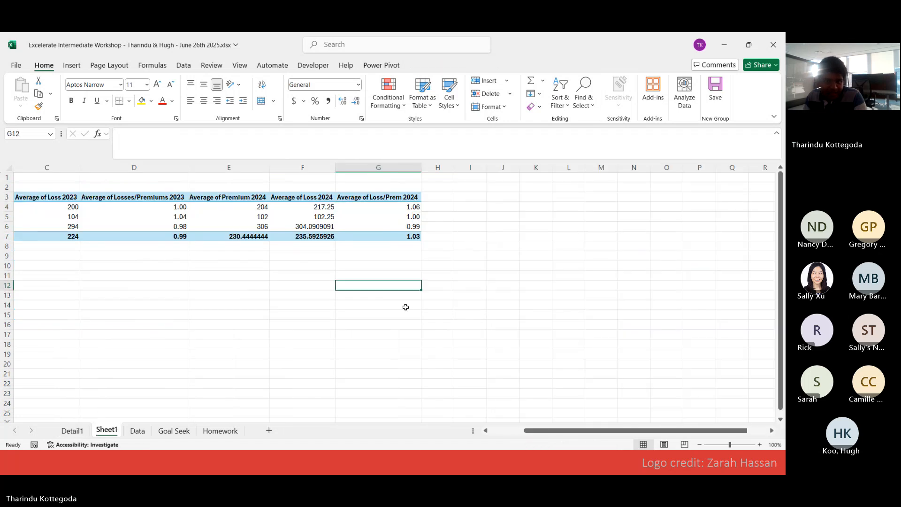
drag(640, 431, 606, 425)
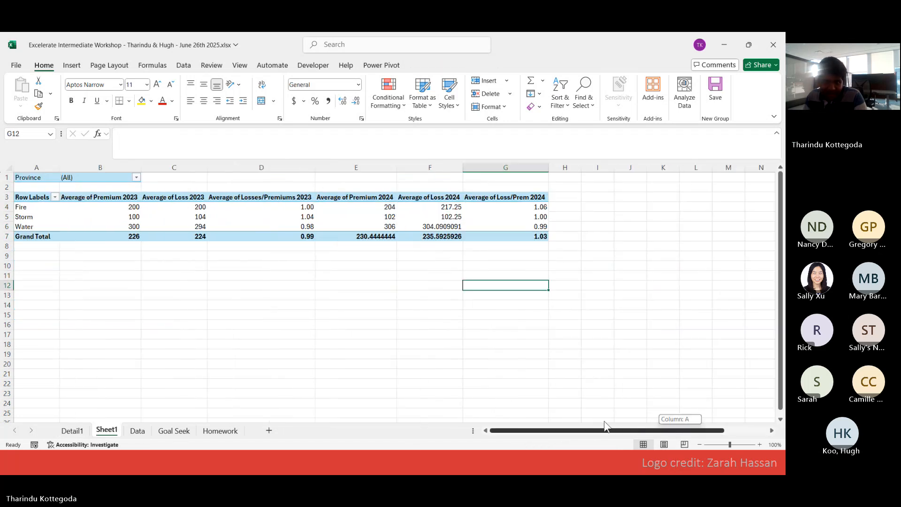
click(193, 276)
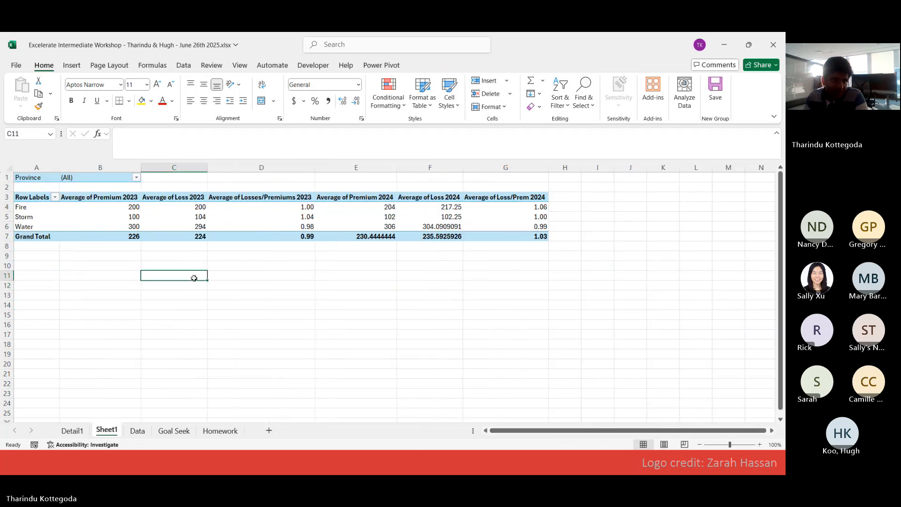
click(138, 432)
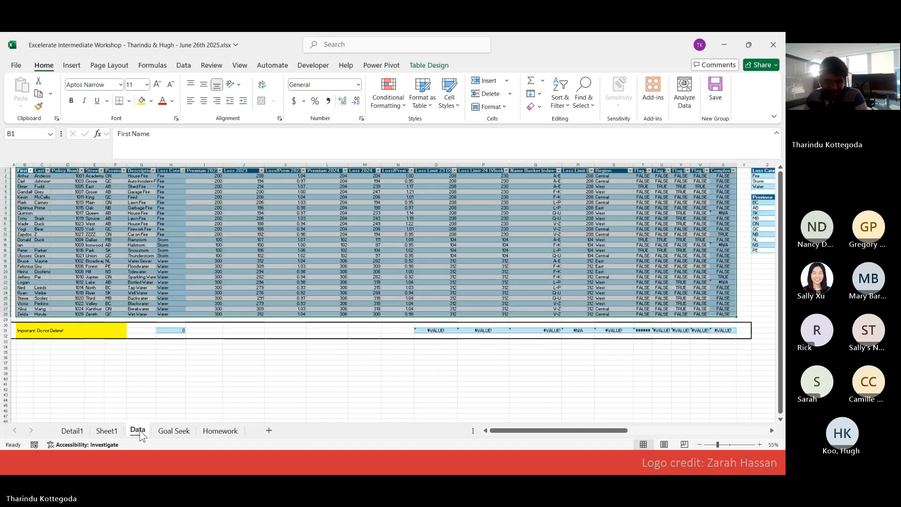
click(483, 406)
drag(585, 431, 727, 431)
click(334, 331)
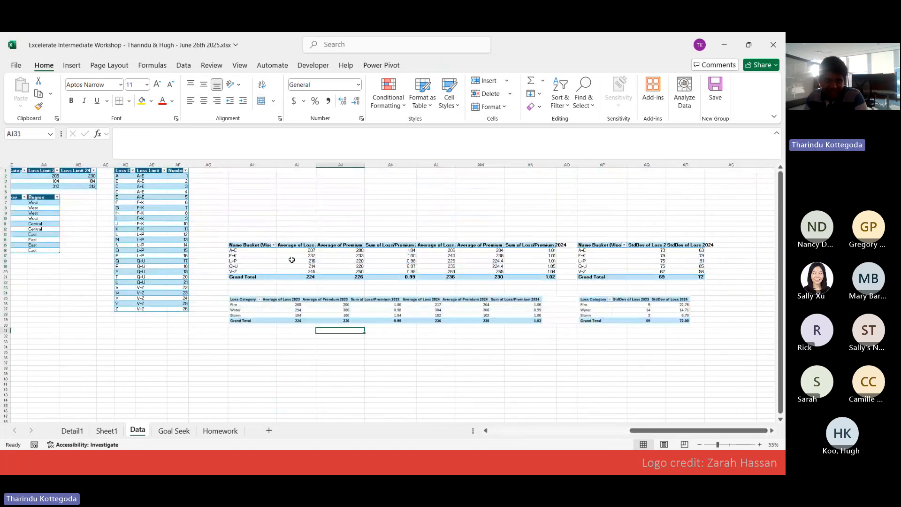
click(292, 259)
click(423, 358)
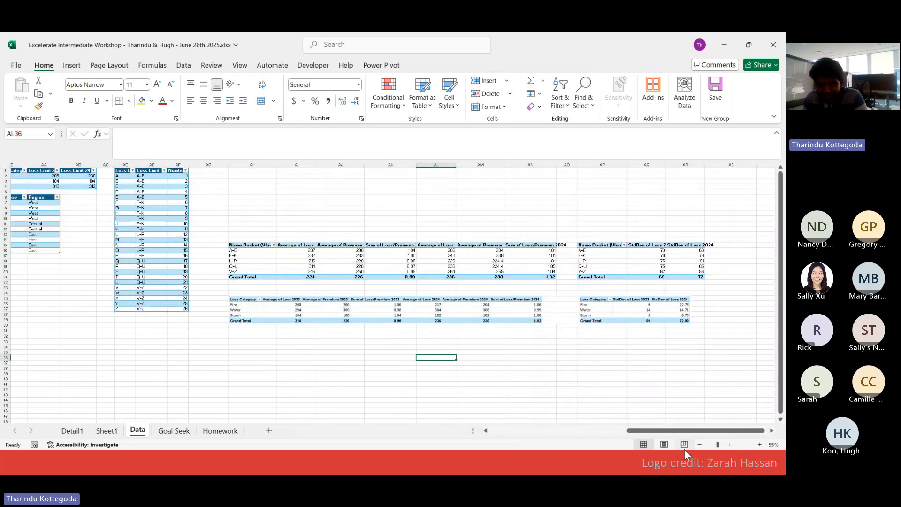
click(746, 378)
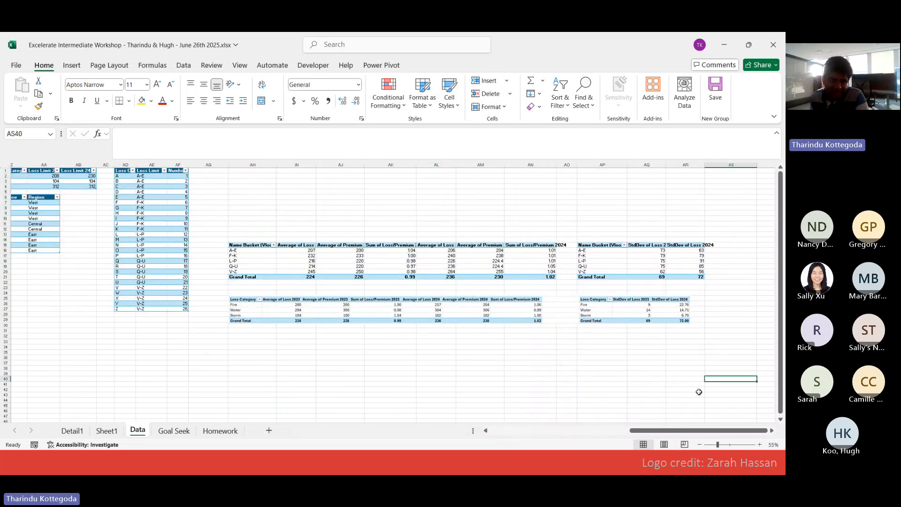
key(Up)
key(Right)
key(Right)
key(Right)
key(Right)
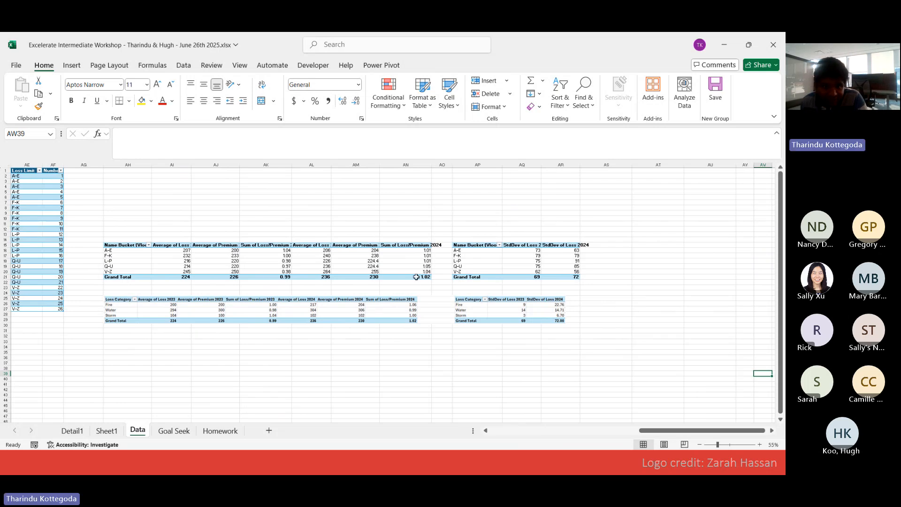
Step: Examine the 2024 loss/premium ratios and the Q-U row in the name bucket PivotTable, and return to Sheet1
drag(424, 277, 425, 261)
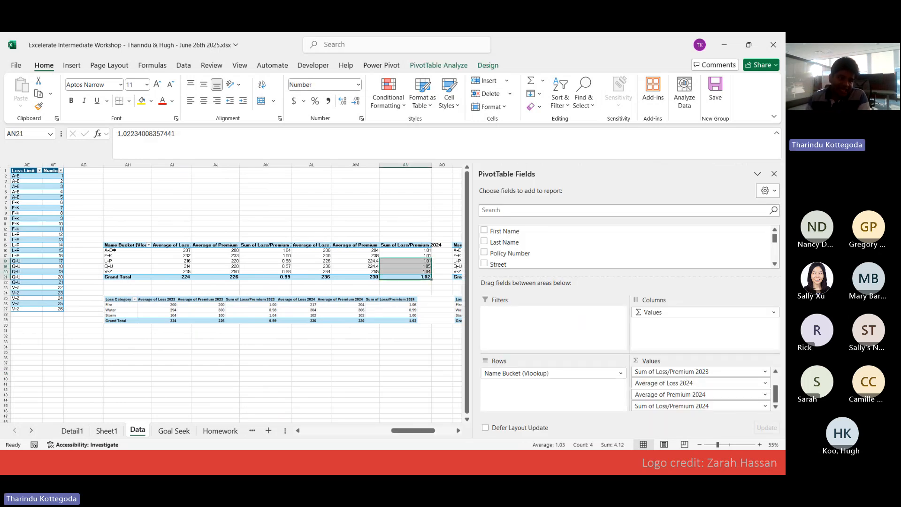
drag(126, 251, 414, 266)
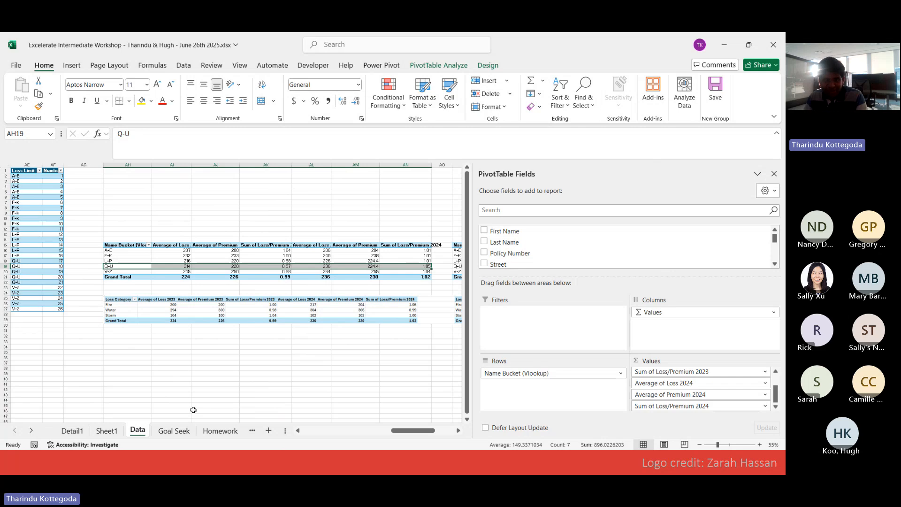
click(107, 431)
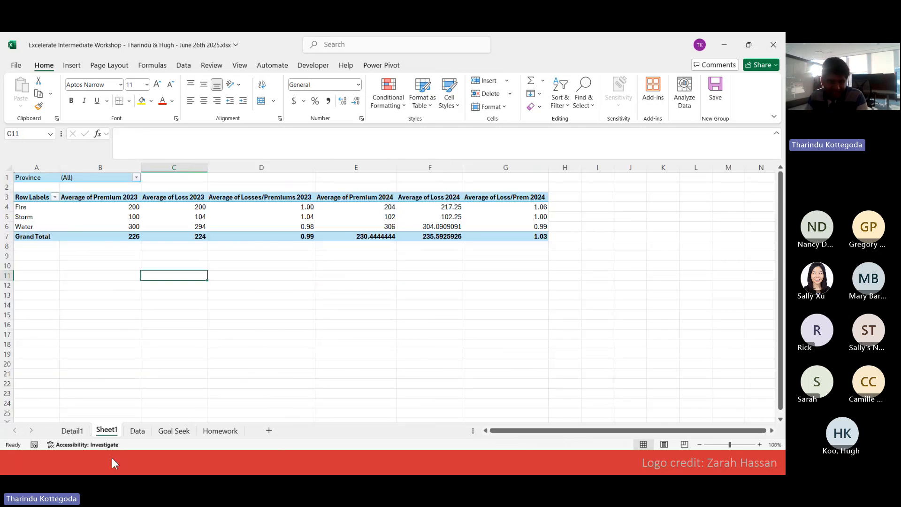
Step: Review the Detail1 records, and locate the source records table at the start of the Data sheet
click(82, 431)
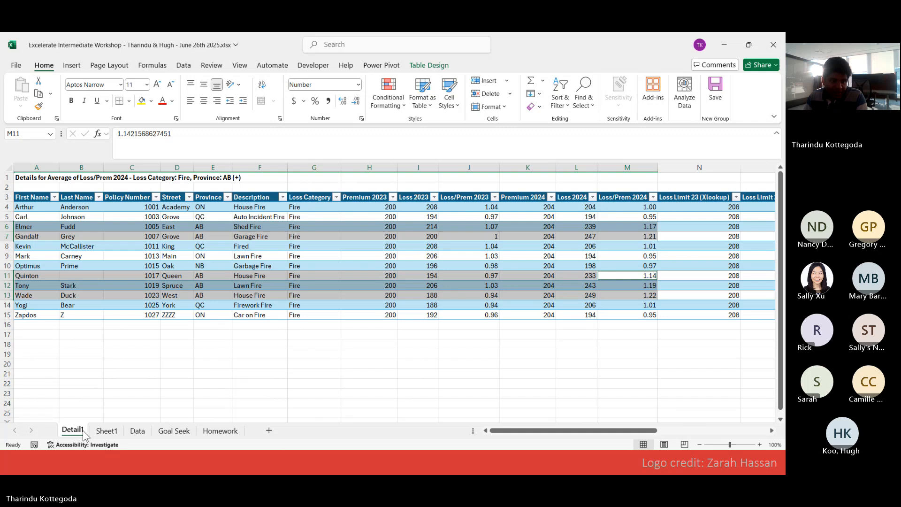
click(112, 433)
click(137, 432)
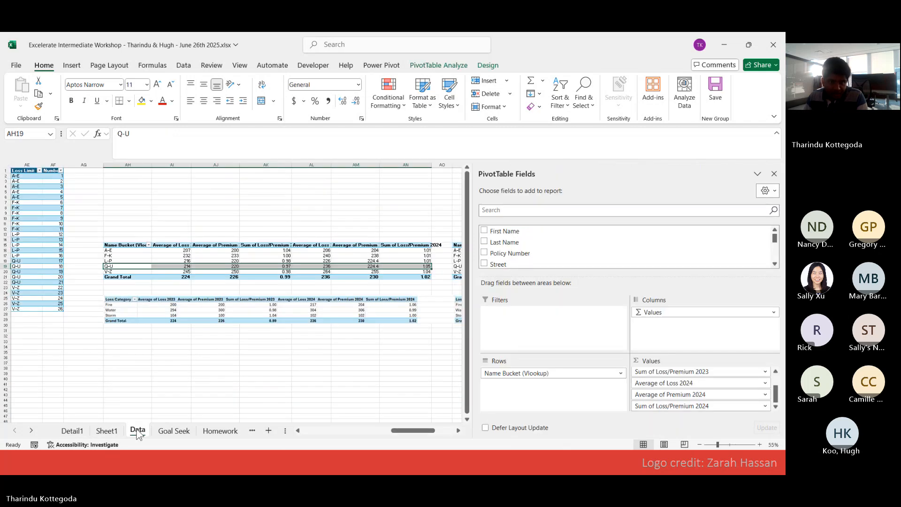
drag(424, 433, 333, 431)
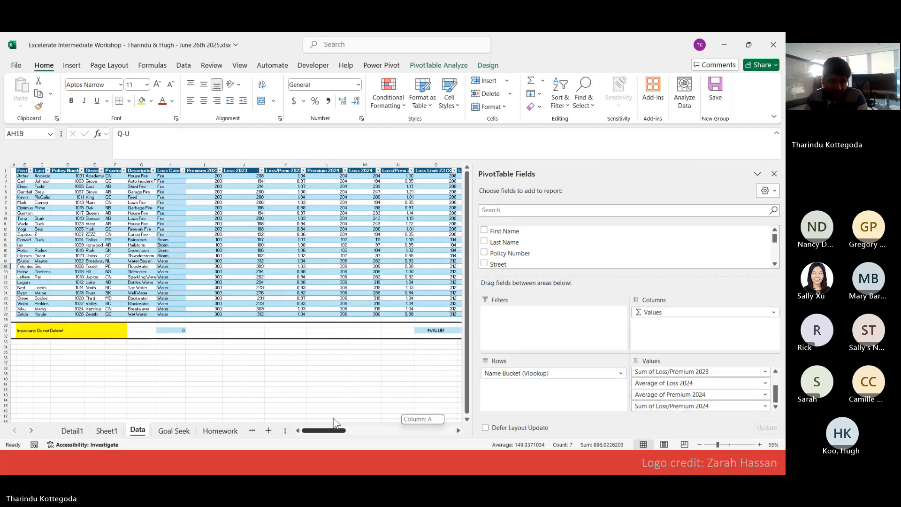
Step: Move the selection off the PivotTable to blank cells, and inspect the Loss/Prem 2023 formula in cell K19 of the Data table
click(399, 379)
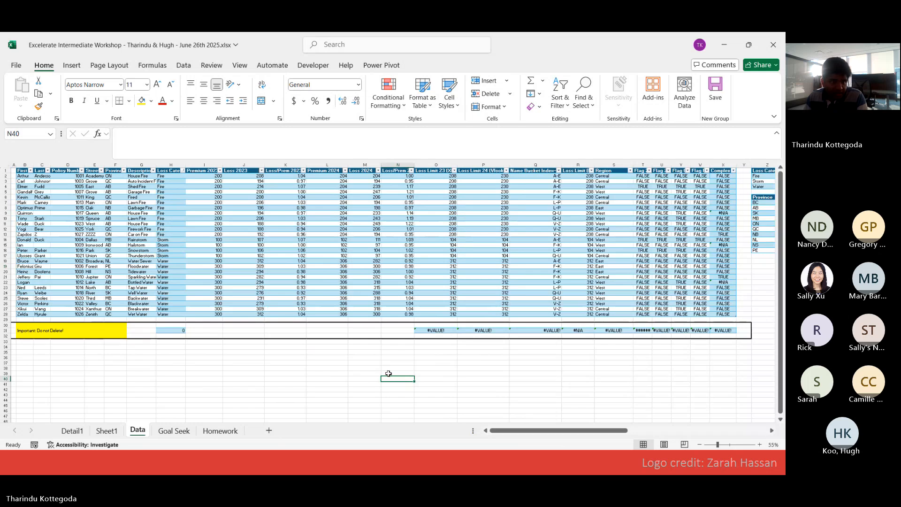
click(237, 368)
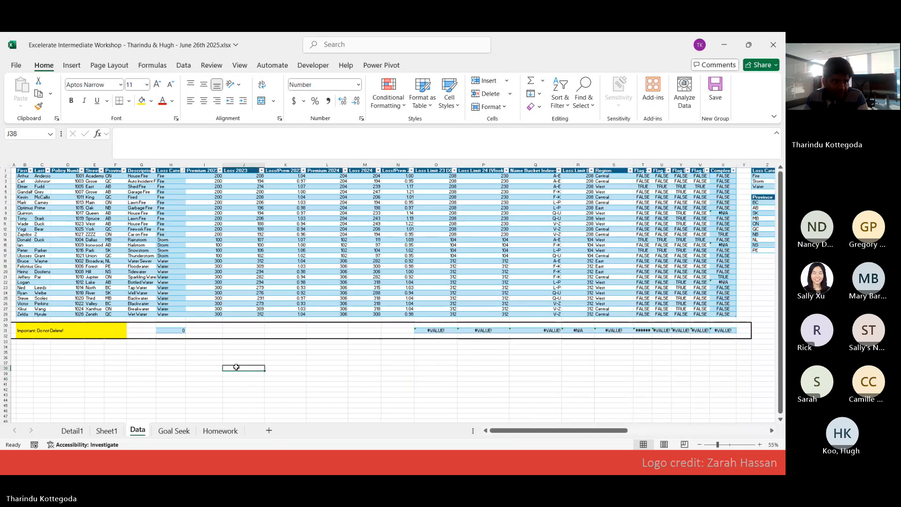
click(286, 266)
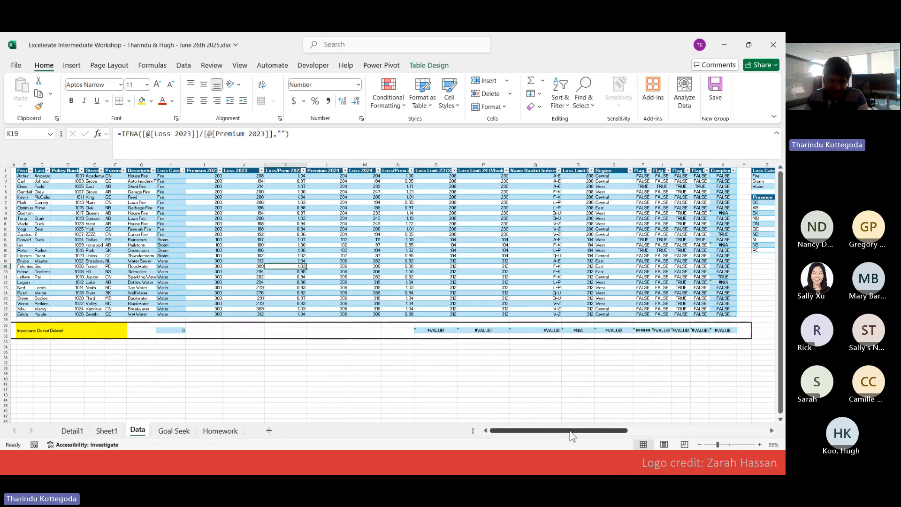
drag(573, 437, 543, 435)
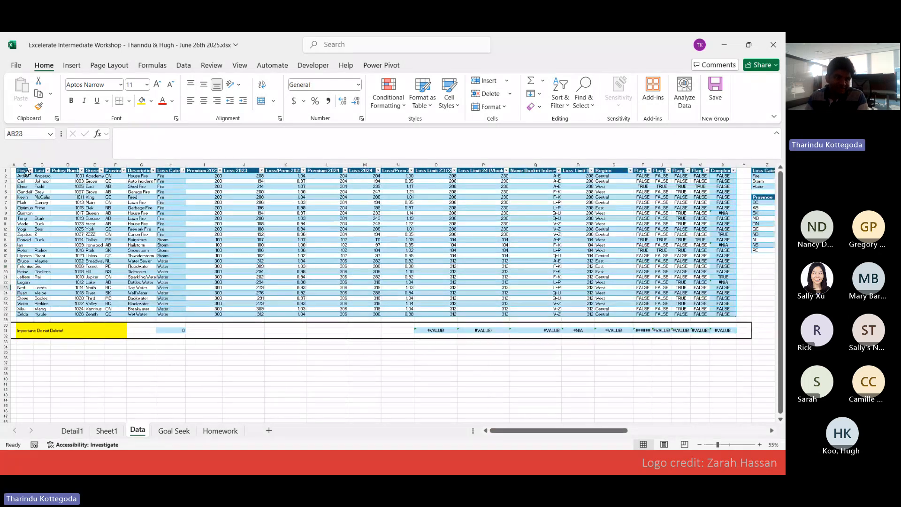
Step: Select the Data table's first and last name values, and the Street column values, to point them out
drag(22, 176, 48, 309)
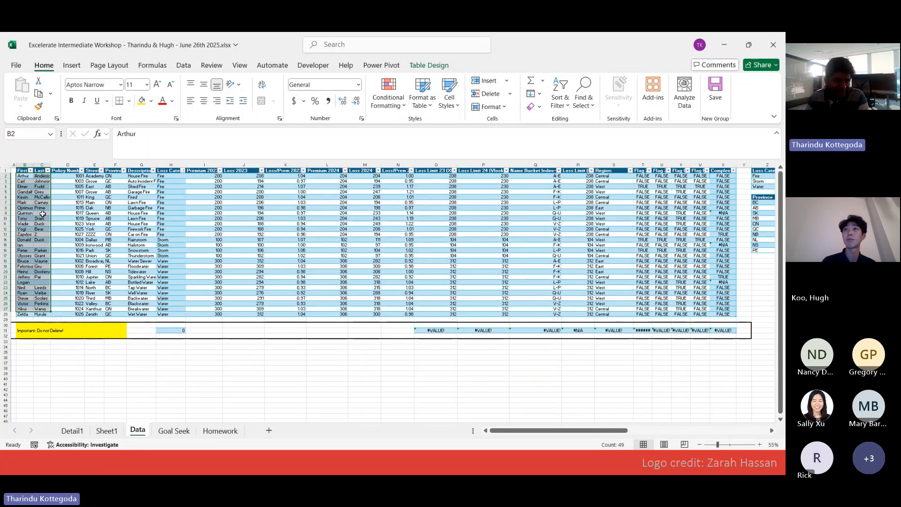
drag(42, 214, 43, 313)
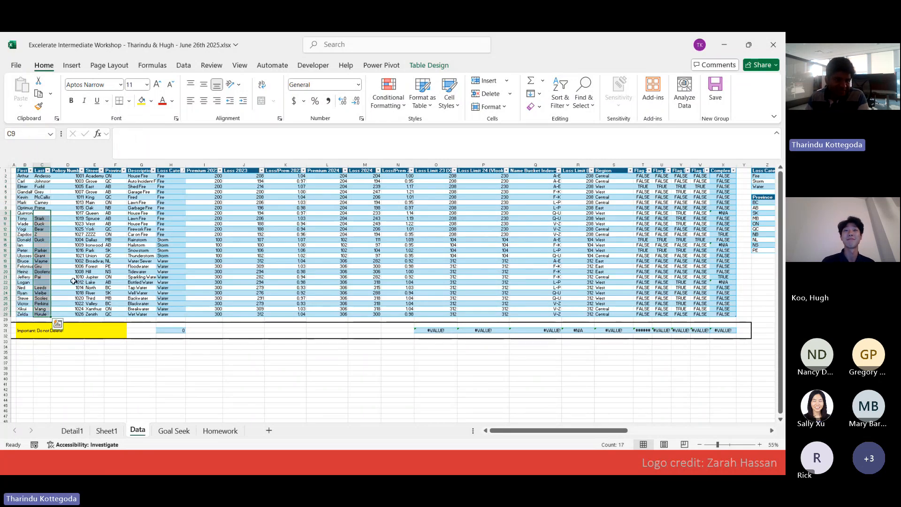
click(44, 286)
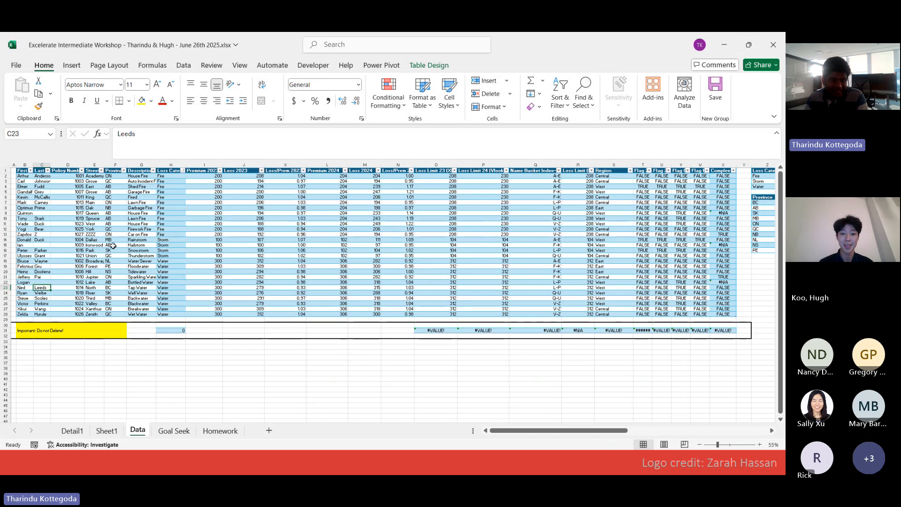
drag(94, 176, 94, 313)
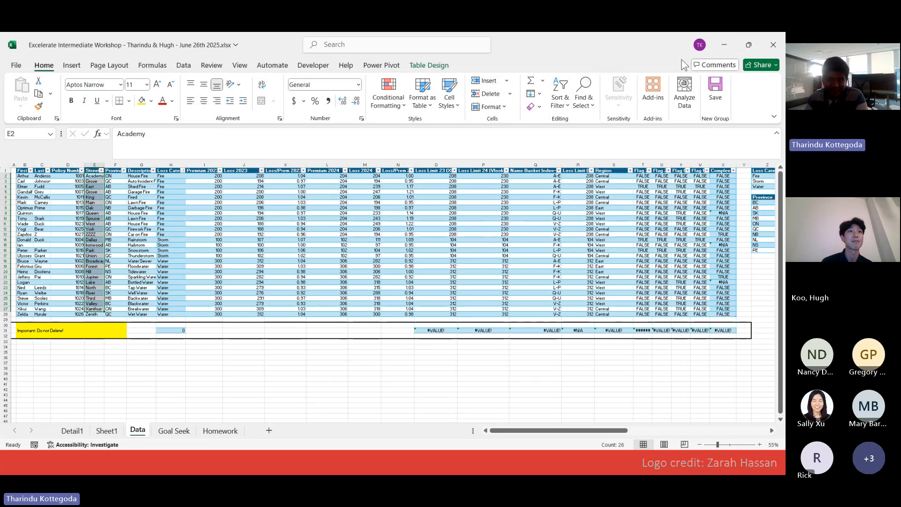
Step: Switch to the Teams meeting window, and switch to the PowerPoint slide show's YouTube and Discord slide
click(779, 86)
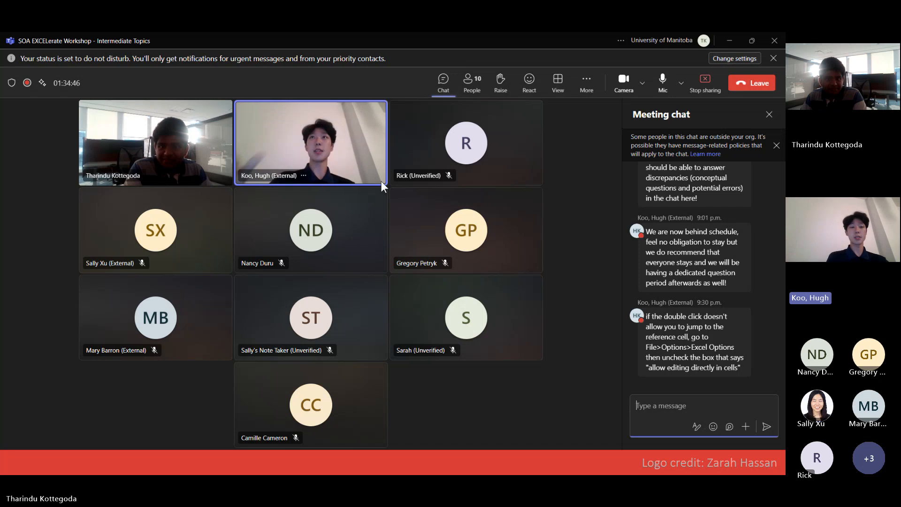
click(428, 451)
click(433, 311)
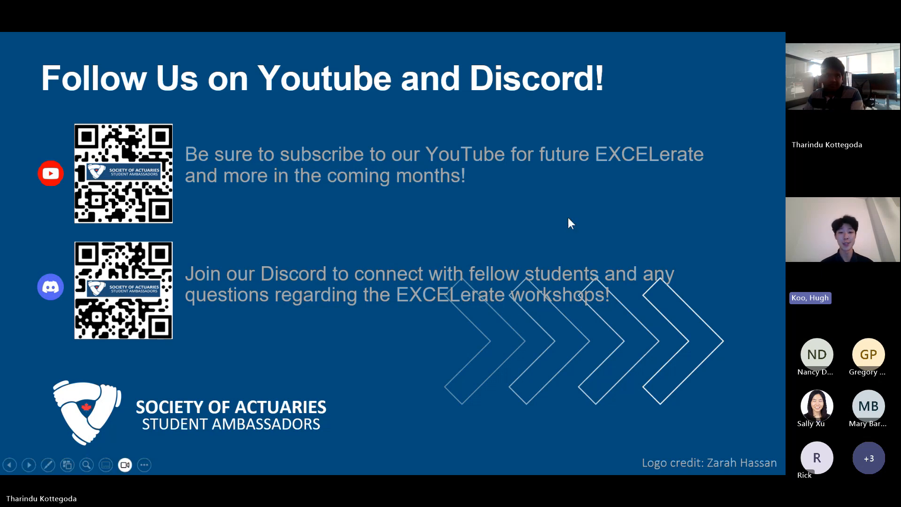
Step: Switch from the slide show to the Teams meeting window, and check the meeting chat
key(super)
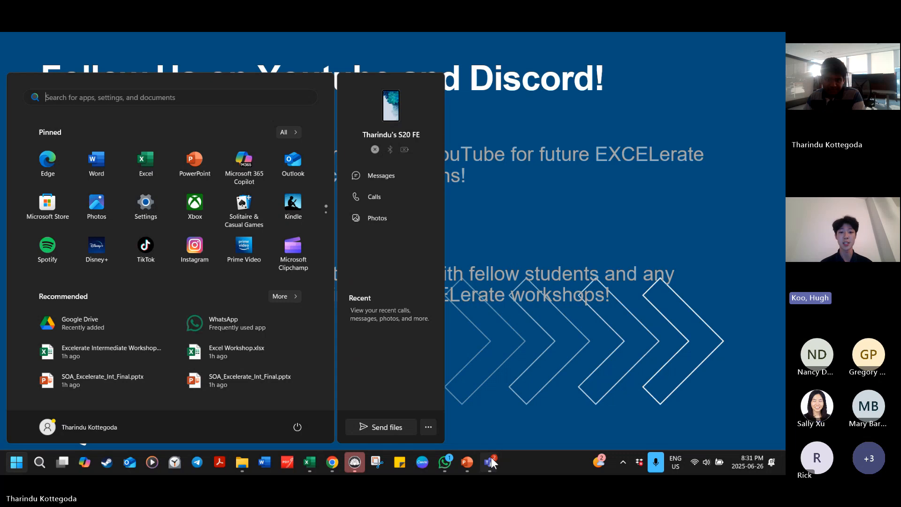
mouse_move(490, 465)
click(439, 379)
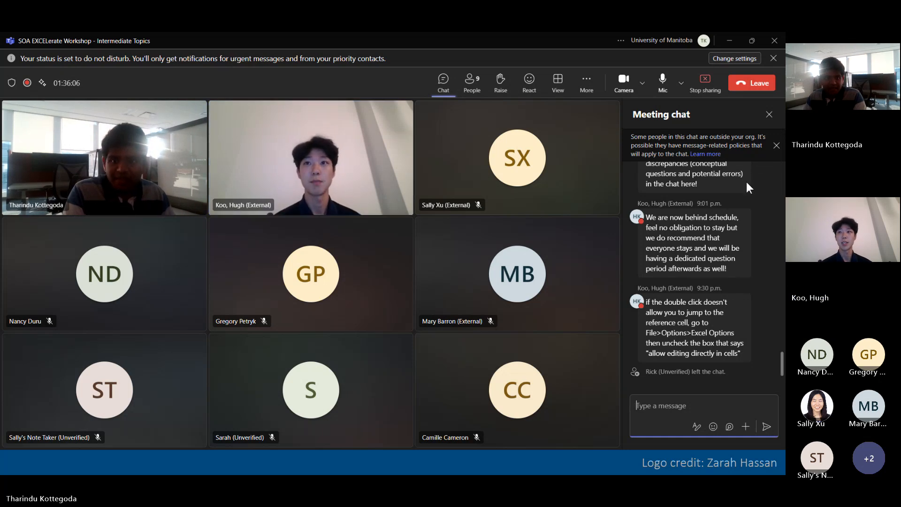
mouse_move(662, 212)
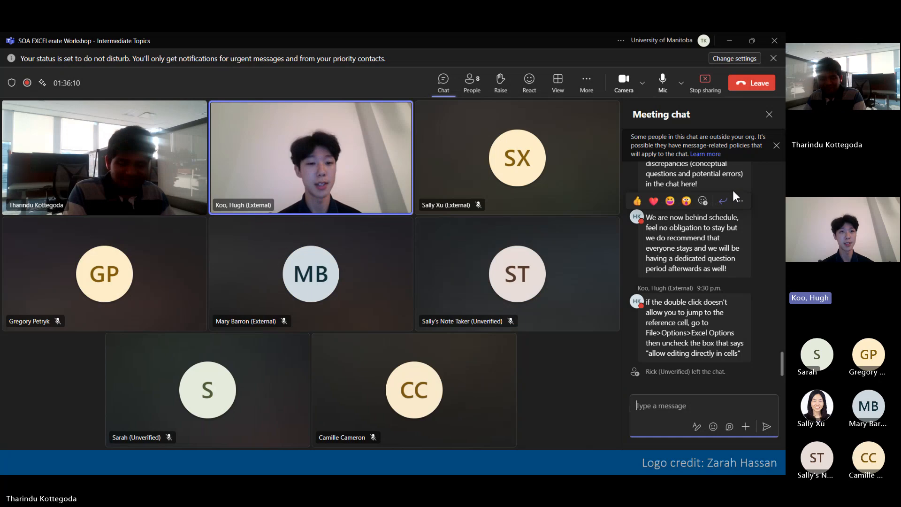
mouse_move(733, 190)
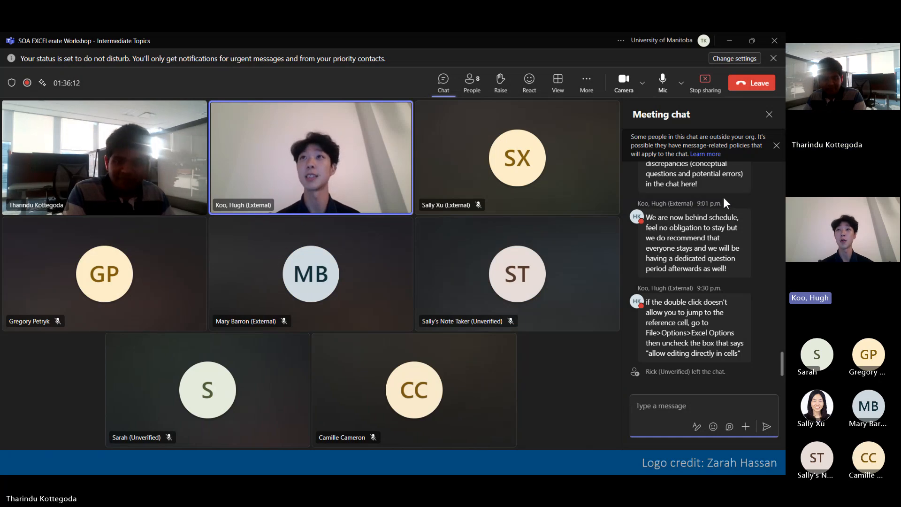